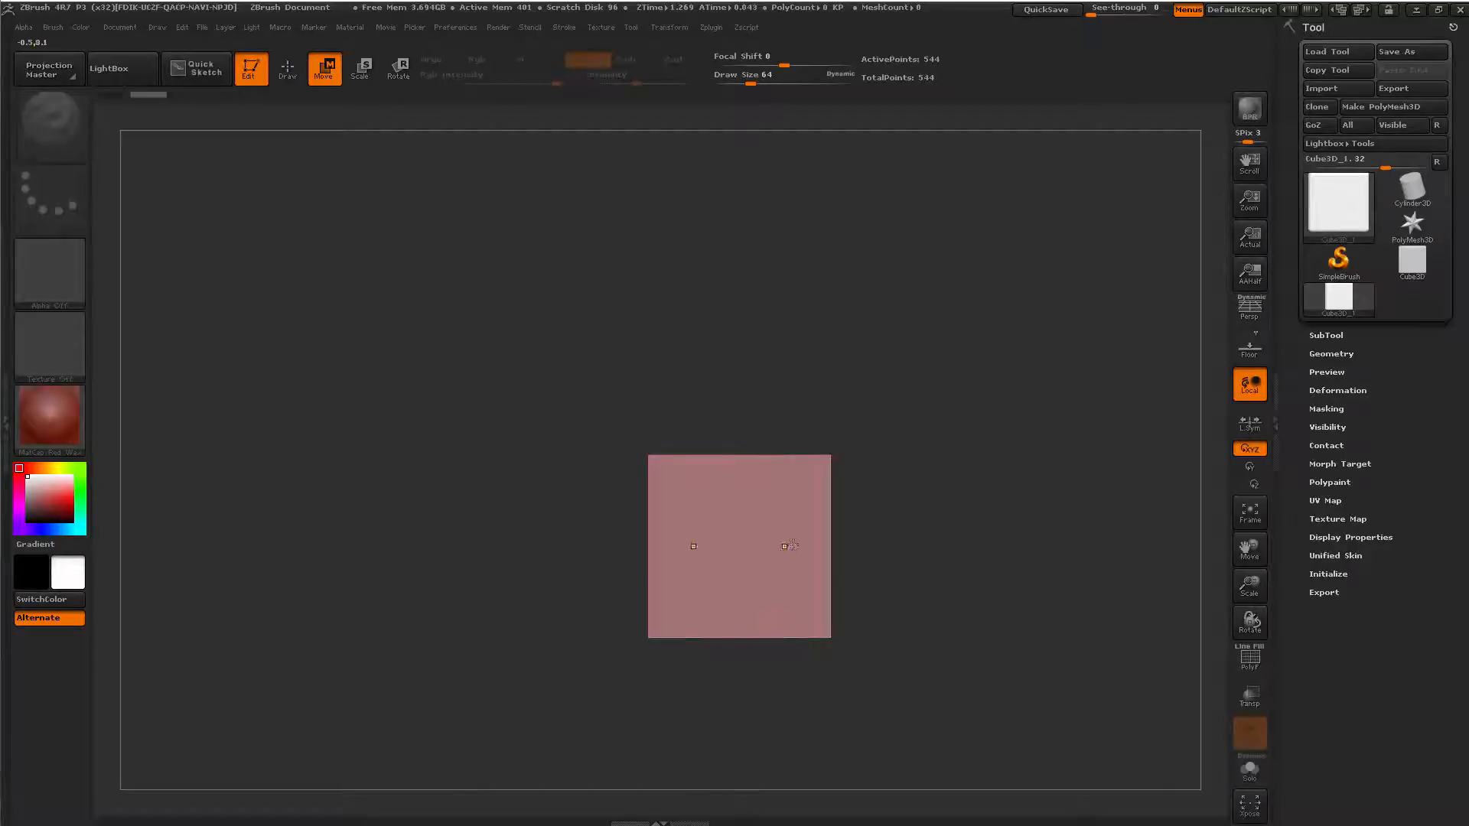
Convert the cube primitive into an editable PolyMesh3D and show its subtool list.
left_click_drag(1017, 413, 903, 413)
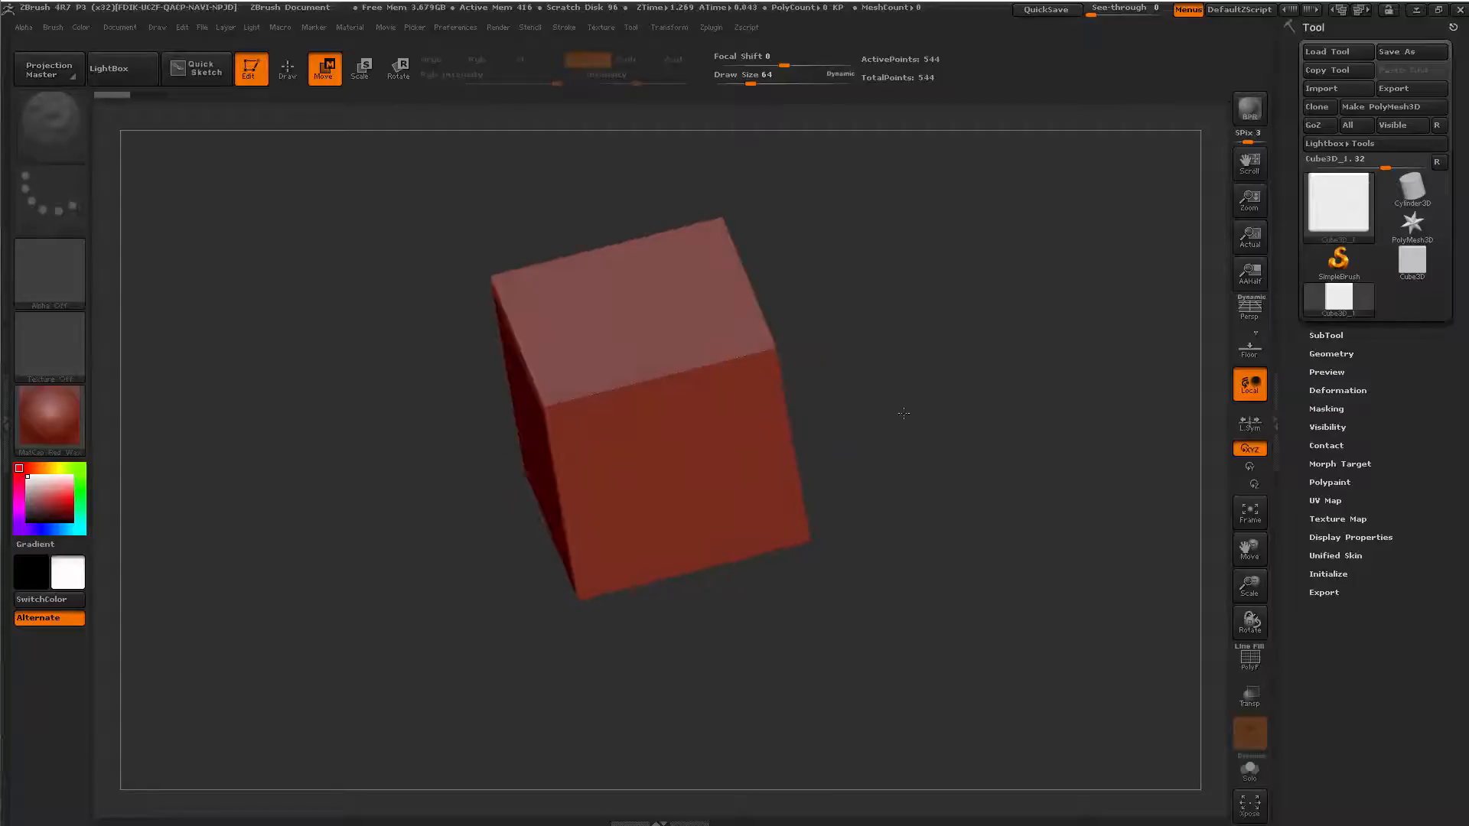
left_click(1408, 111)
left_click(1313, 336)
left_click_drag(880, 463, 803, 497)
Flatten the cube to a little over half its height by moving its underside upward with the transpose line.
key("w")
mouse_move(710, 528)
left_mouse_down("shift")
mouse_move(698, 218)
mouse_move(723, 373)
left_mouse_up("shift")
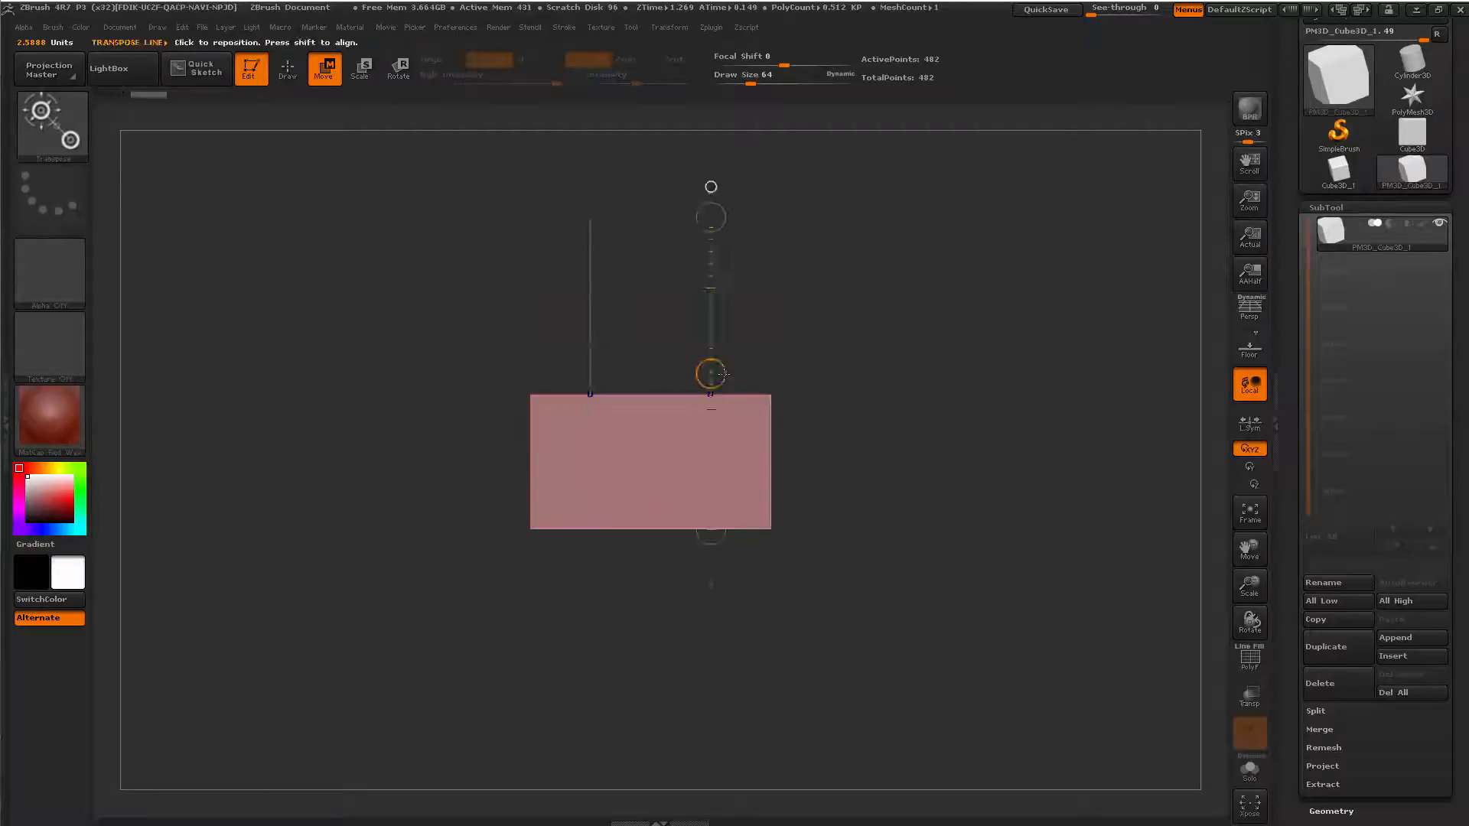
key("ctrl+z")
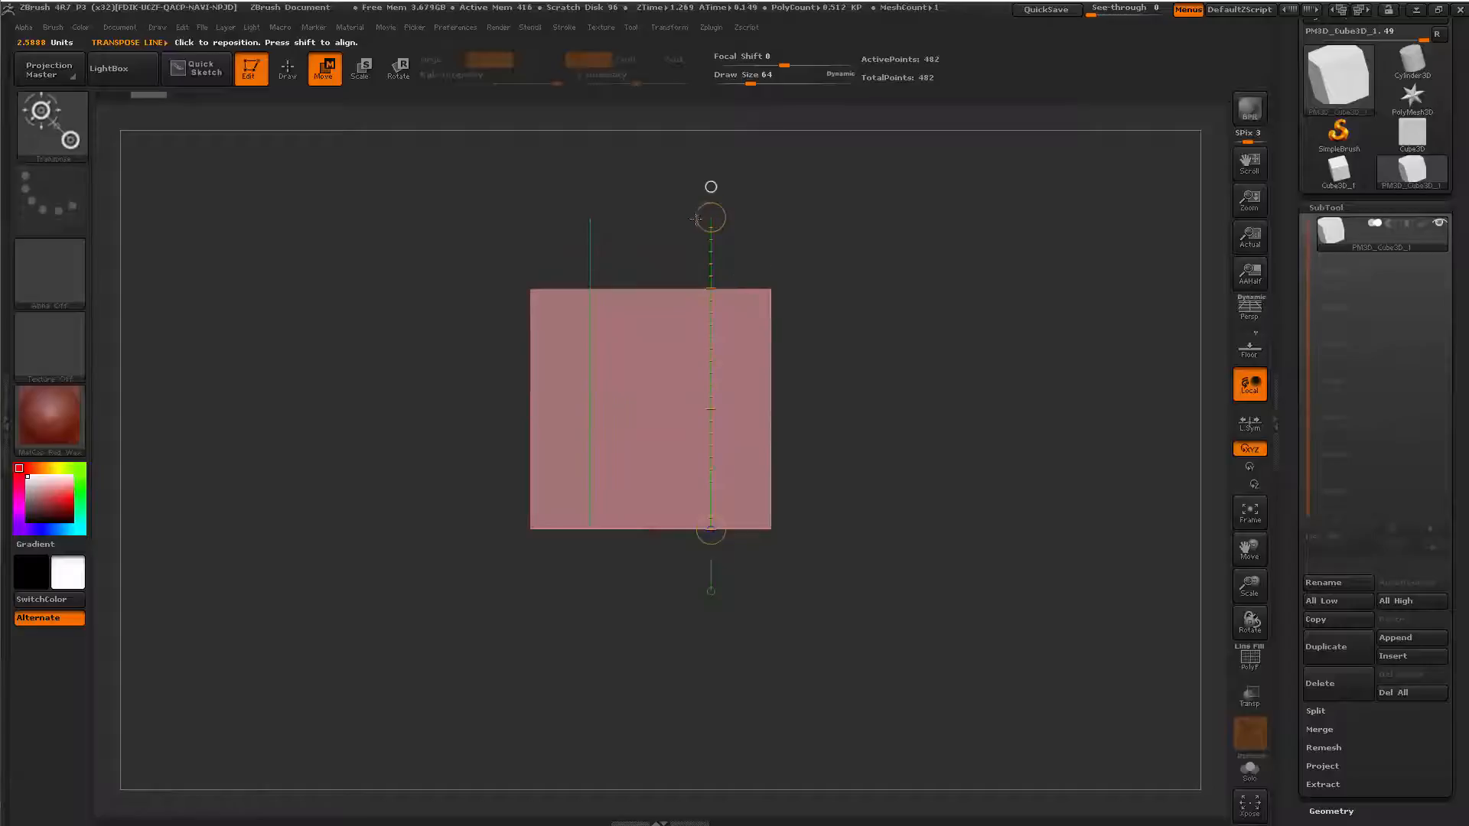
left_click_drag(740, 290, 757, 477, "shift")
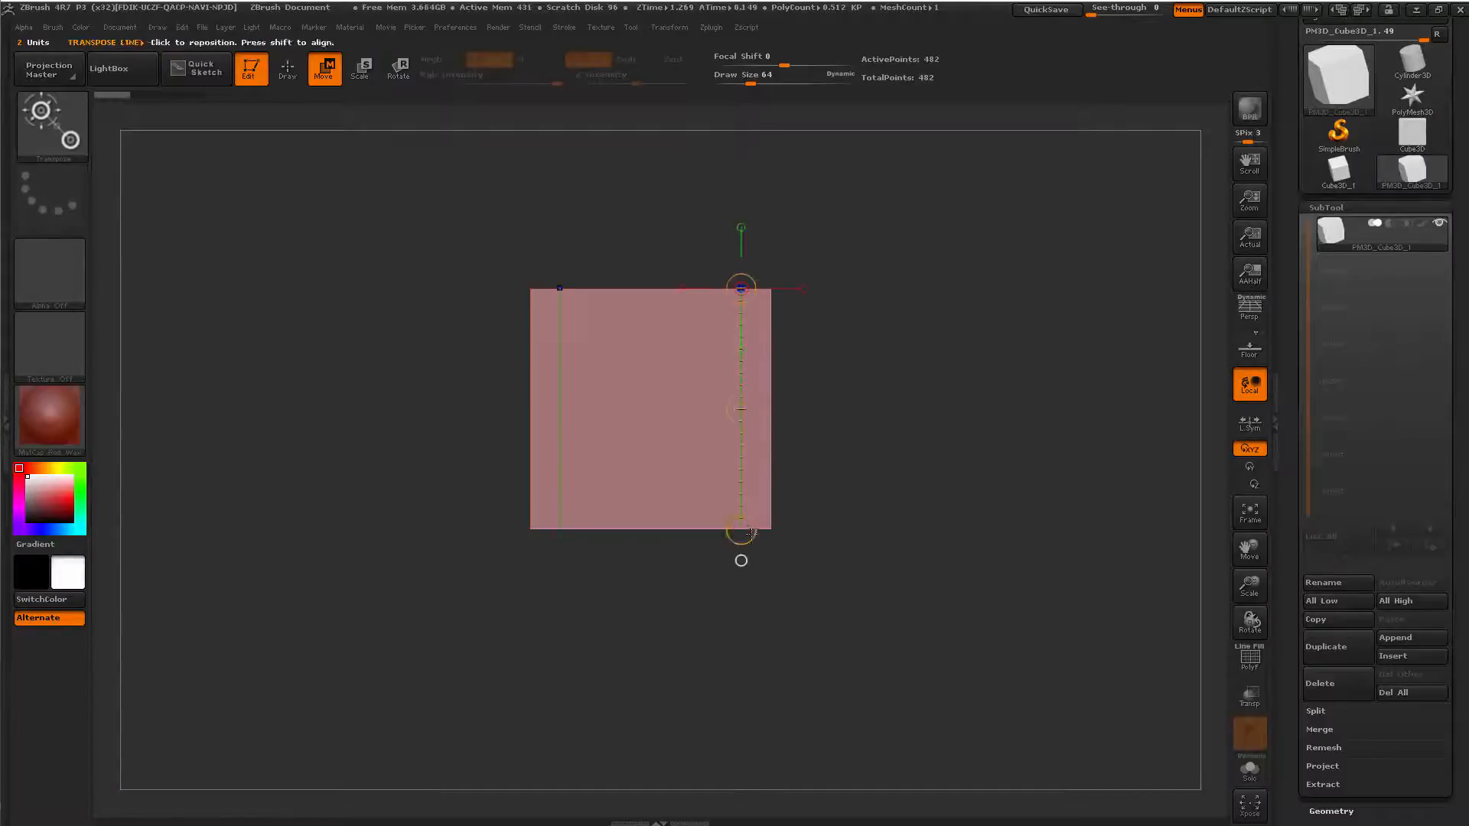
left_click_drag(740, 528, 730, 429)
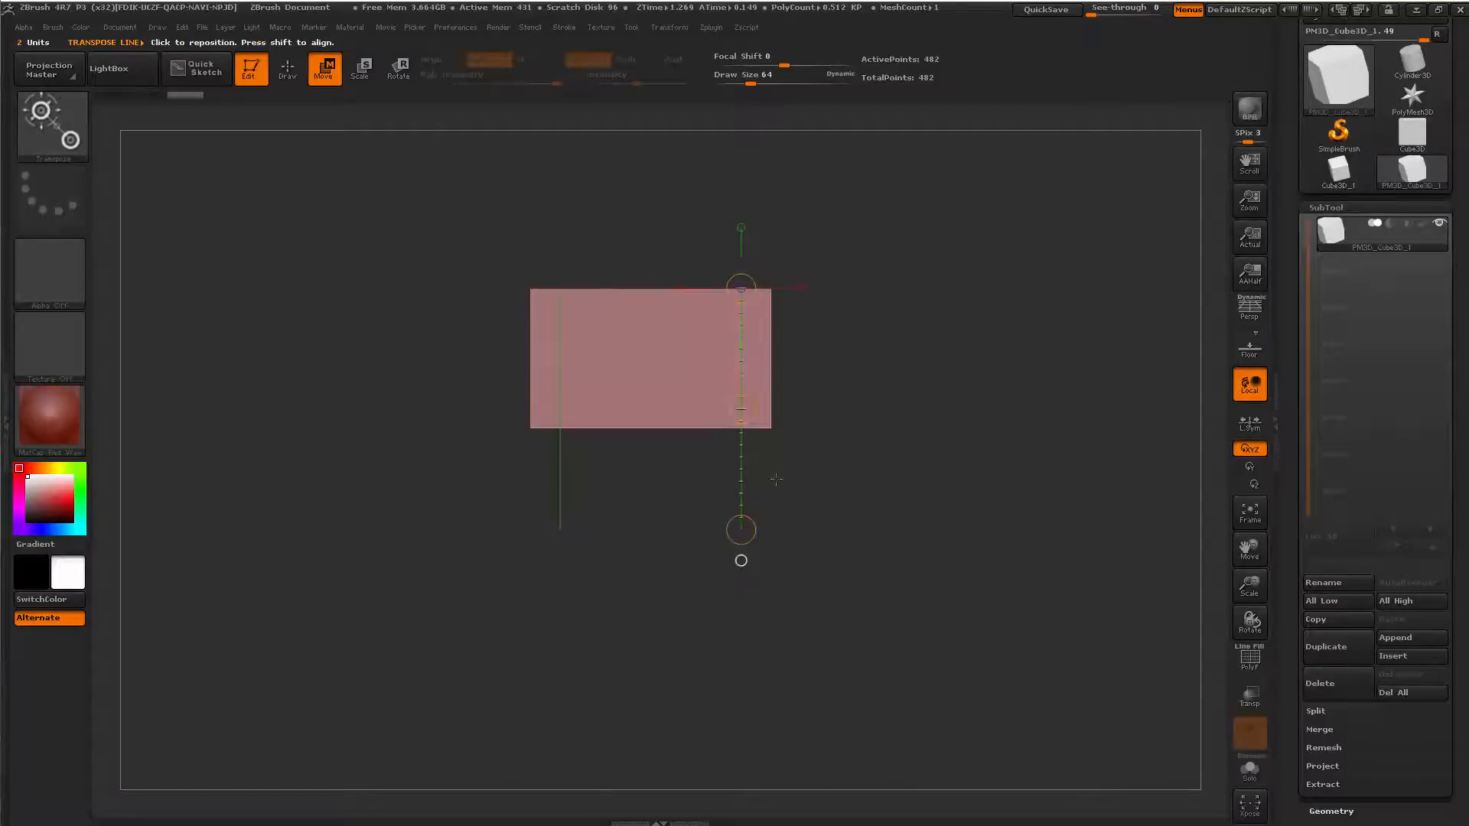
Return to Draw mode and turn on the perspective display for the flattened block.
left_click_drag(776, 479, 863, 553)
key("q")
left_click_drag(922, 479, 895, 443, "alt")
mouse_move(895, 444)
left_mouse_down()
mouse_move(834, 467)
mouse_move(847, 477)
mouse_move(833, 528)
mouse_move(885, 594)
mouse_move(941, 605)
left_mouse_up()
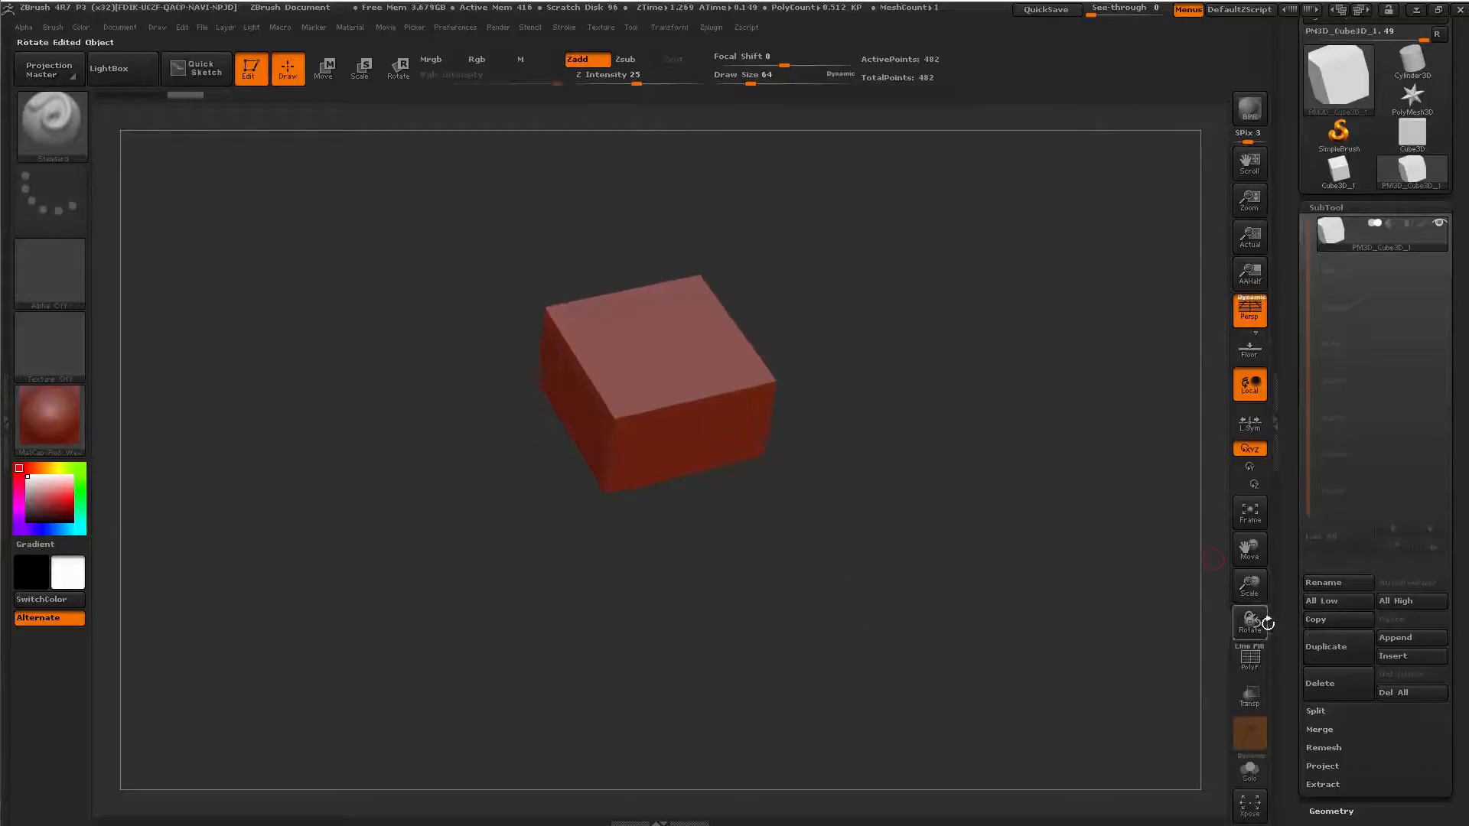
Enable DynaMesh on the flattened block with a resolution of 32.
left_click(1284, 479)
left_click(1463, 425)
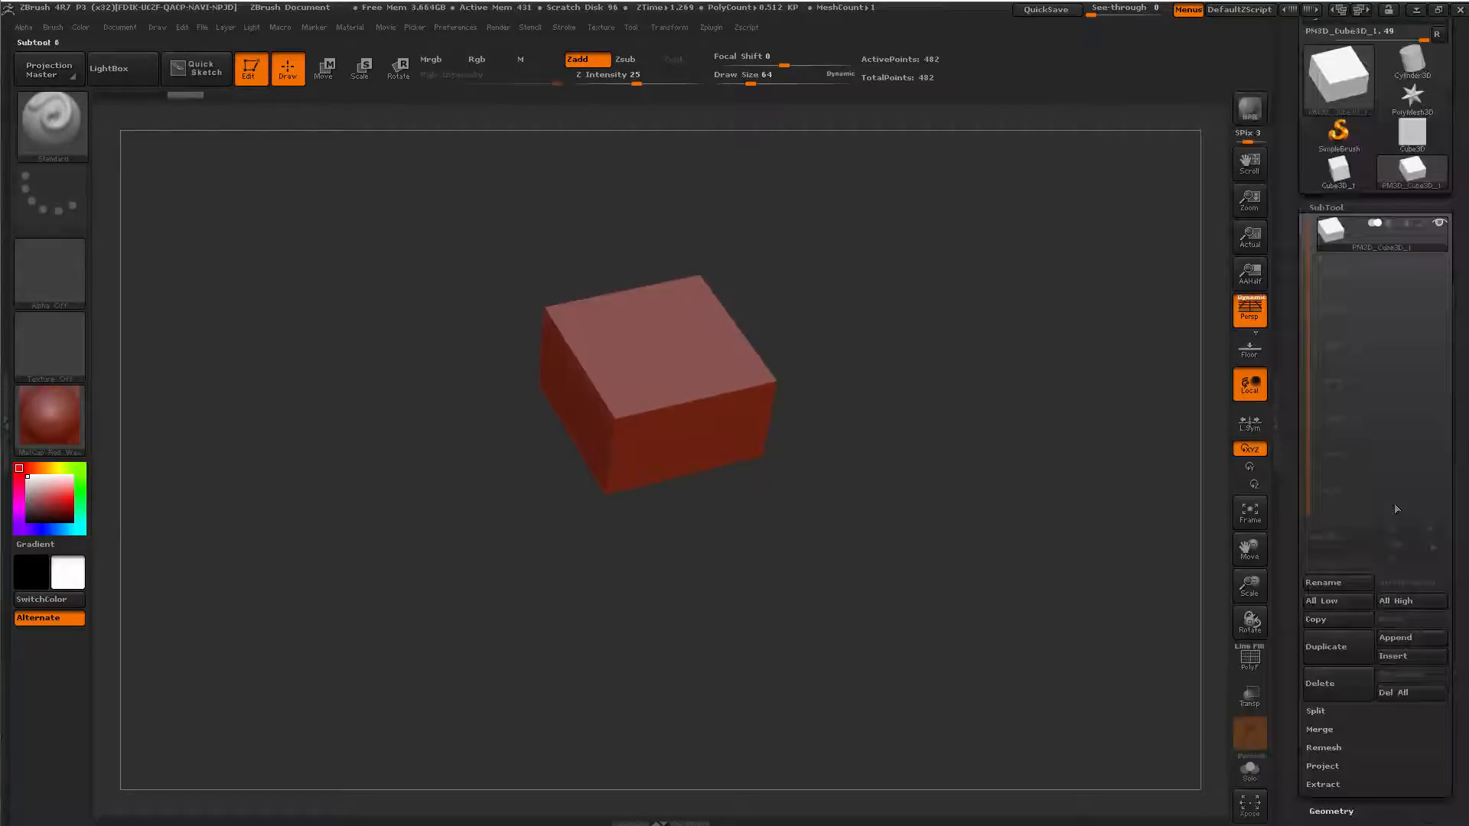
left_click_drag(1288, 614, 1288, 123)
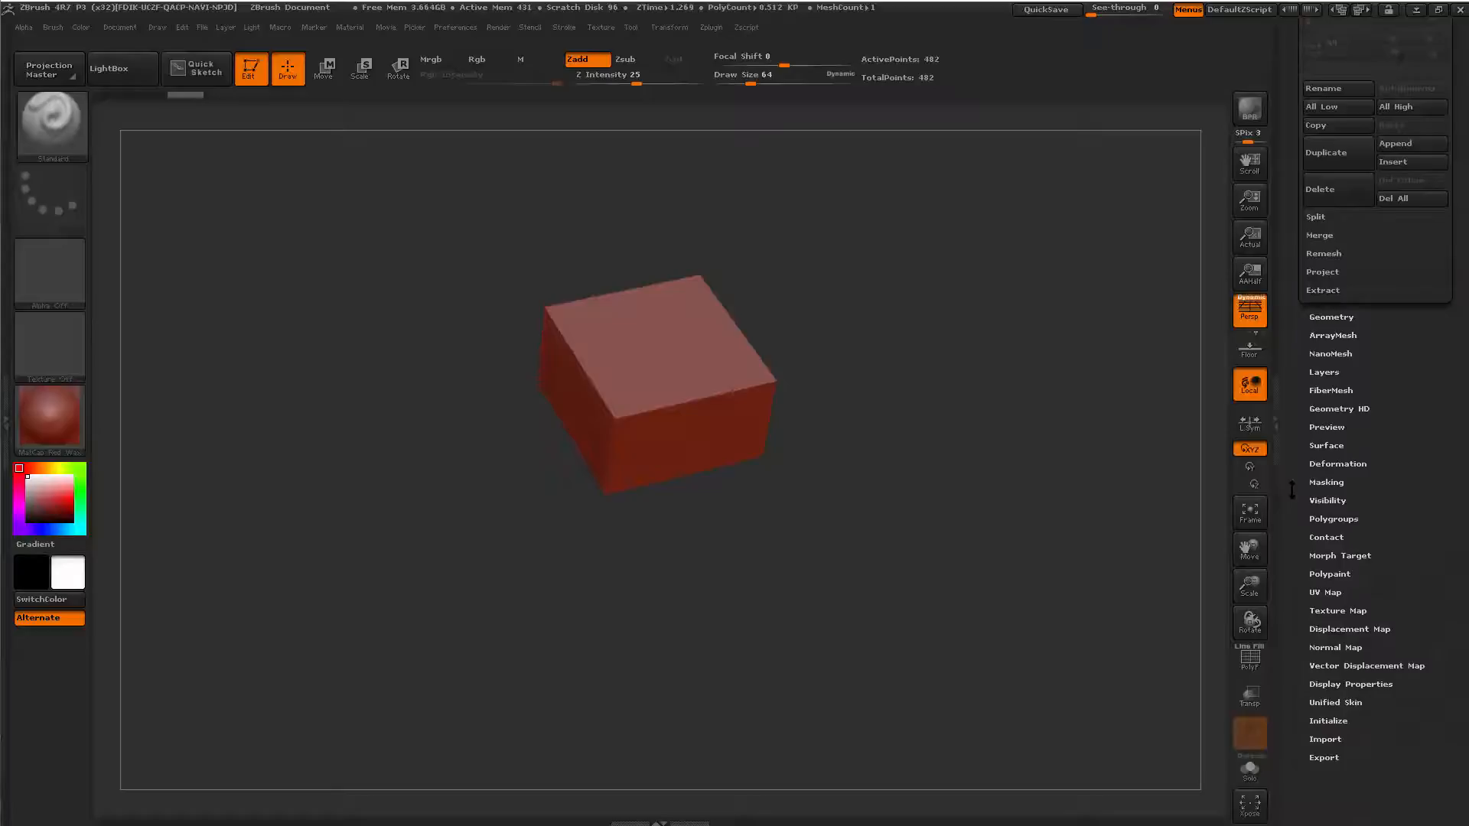
left_click(1341, 320)
scroll(1308, 470, "up", 3)
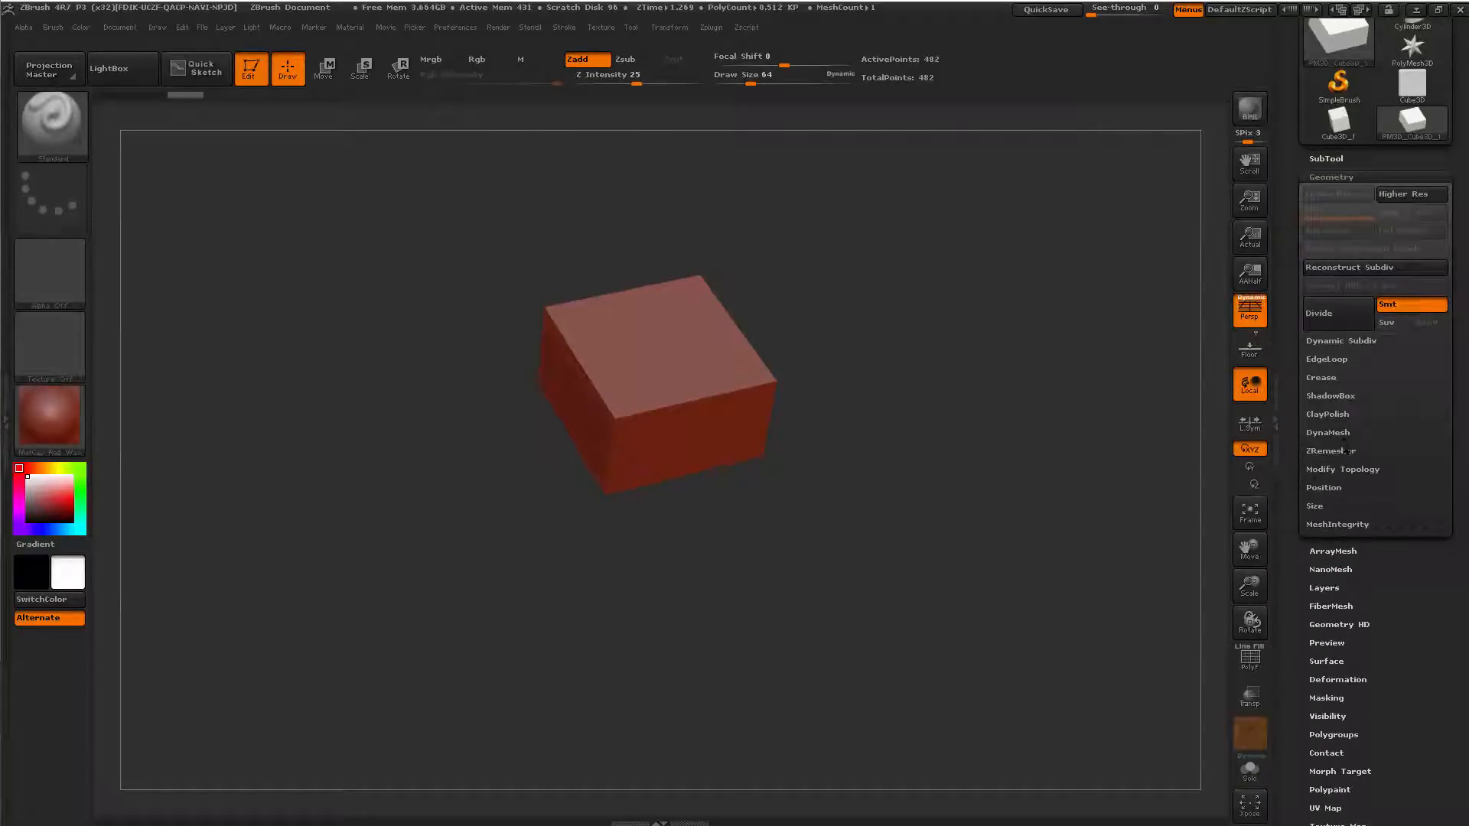
left_click(1345, 432)
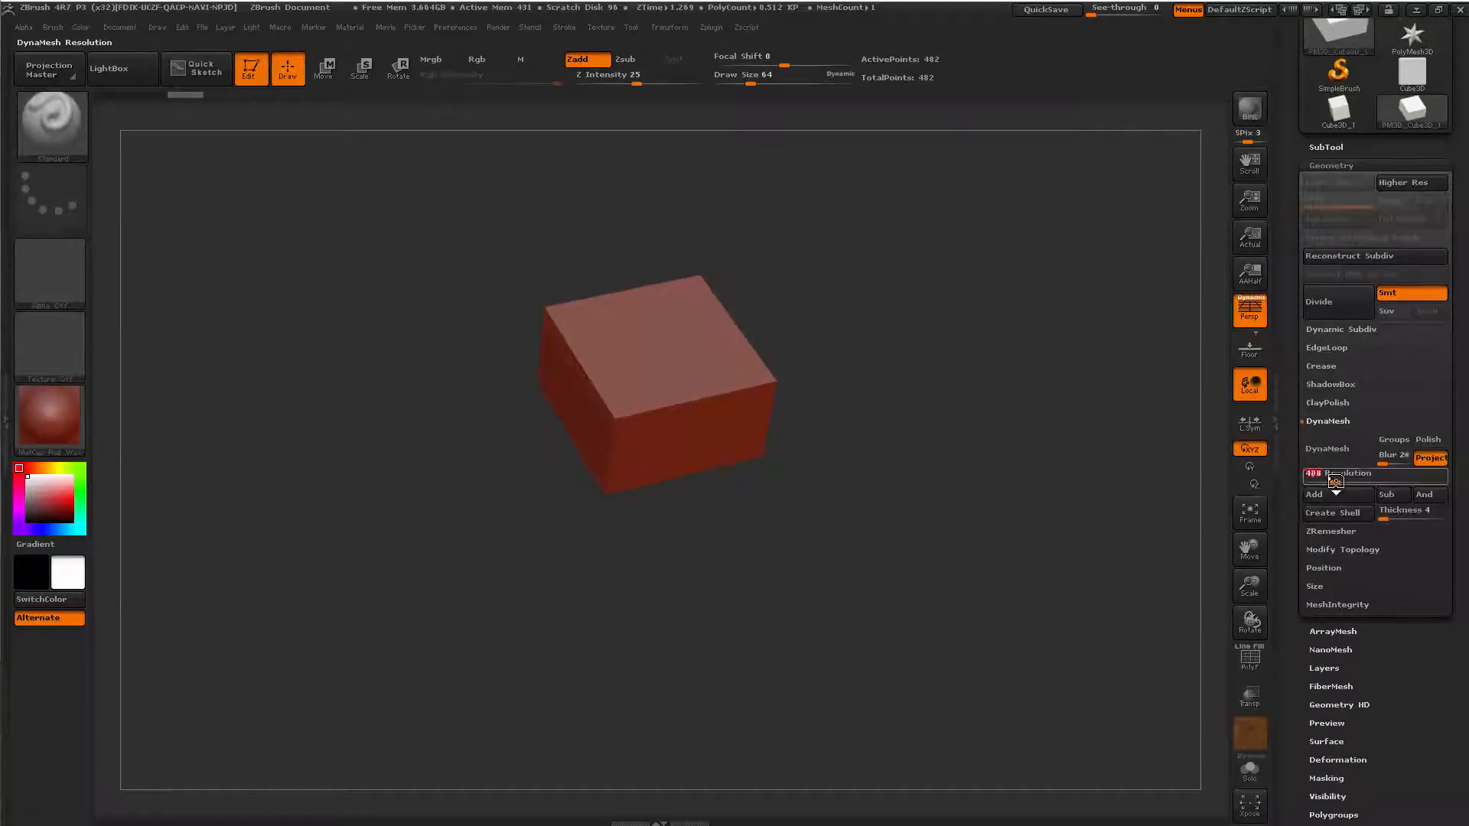
left_click(1327, 448)
Check the block's polygon wireframe and select the ClayBuildup brush at draw size 197.
mouse_move(961, 564)
left_mouse_down()
mouse_move(816, 554)
mouse_move(865, 618)
mouse_move(733, 419)
mouse_move(720, 384)
mouse_move(734, 384)
left_mouse_up()
key("shift")
key("shift+f")
key("space")
key("shift+f")
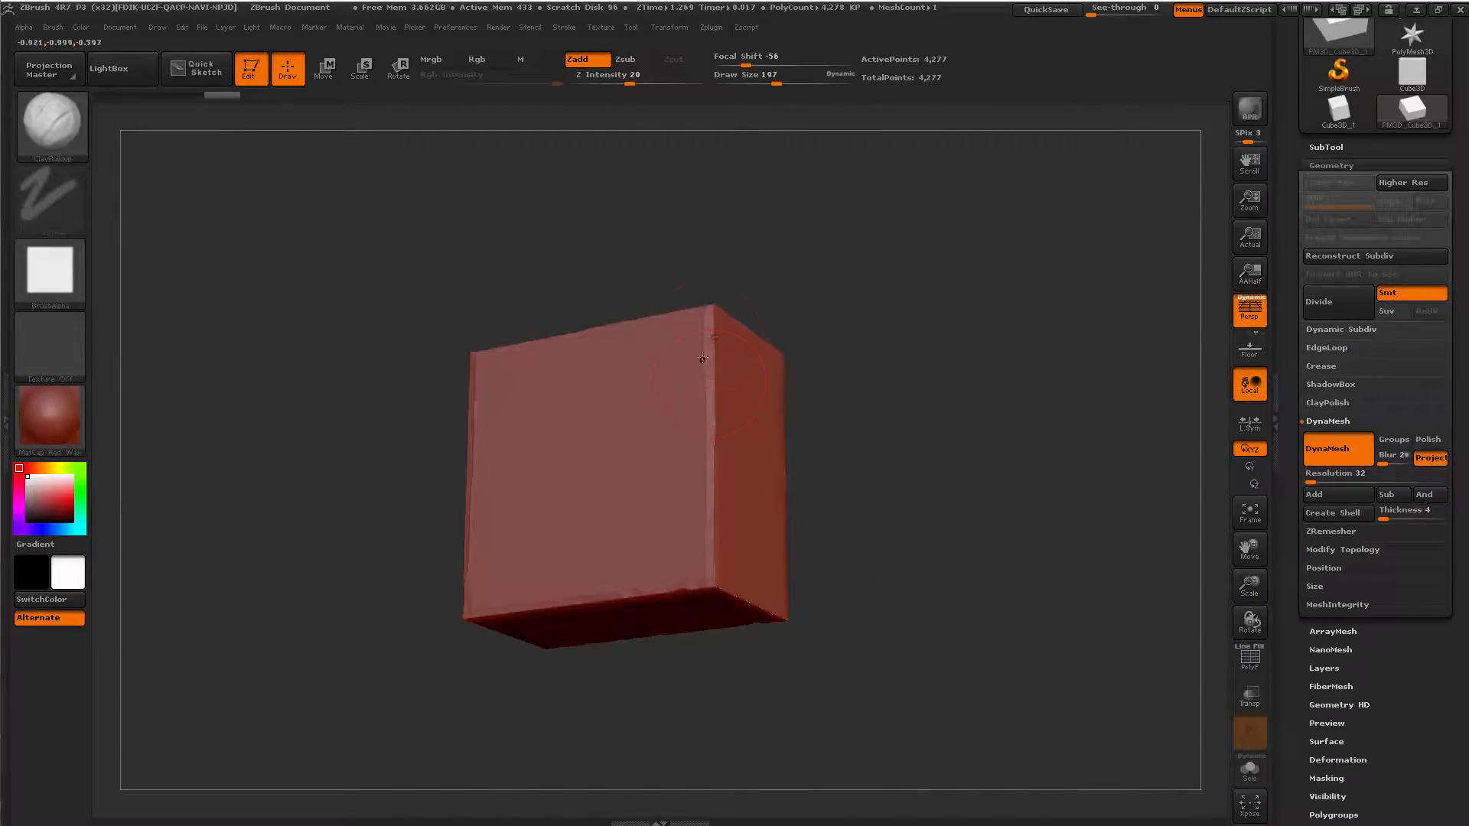
Assign BasicMaterial to the block and set the draw size to 305.
left_click(26, 425)
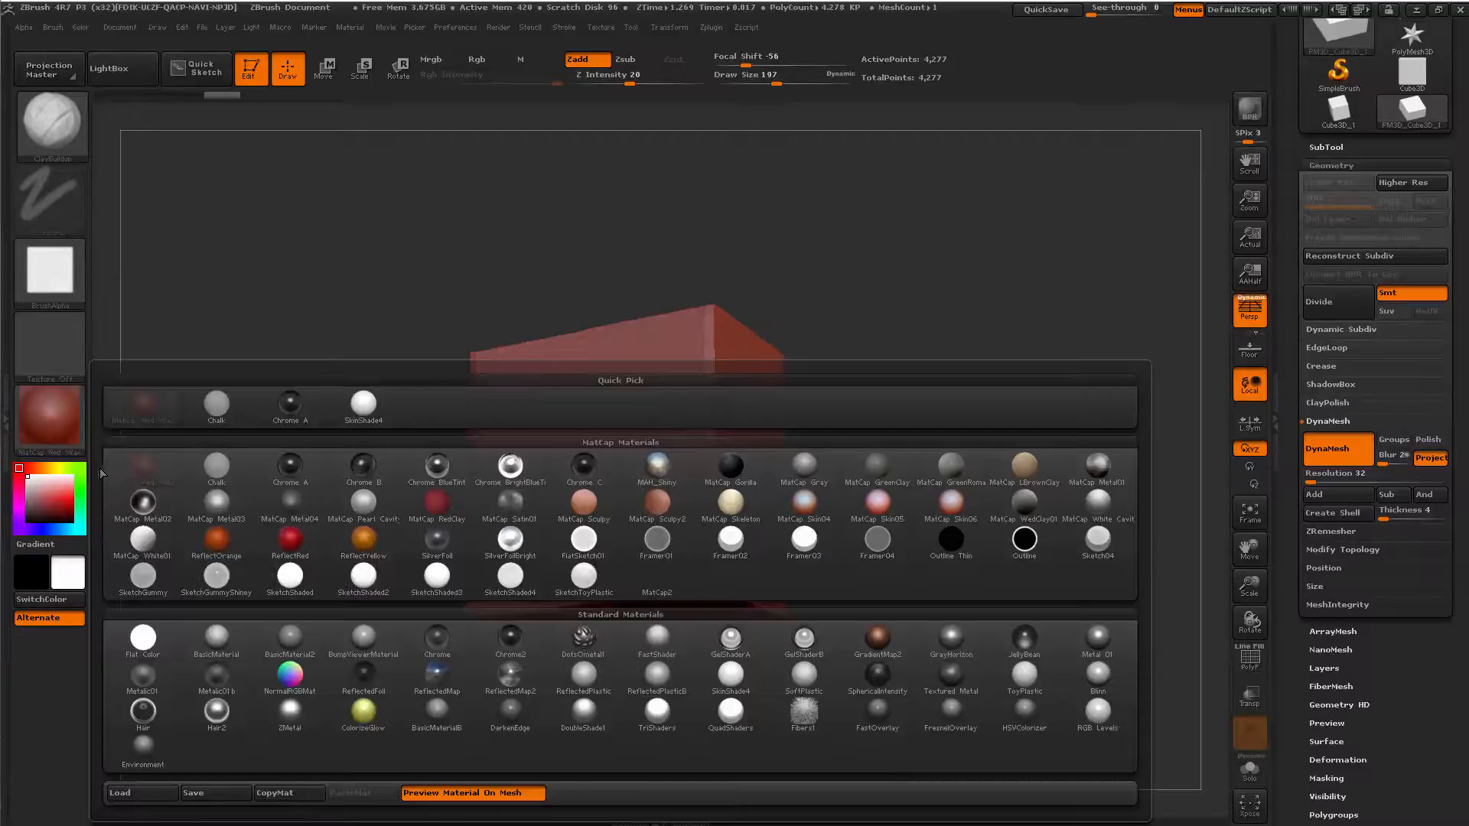
left_click(217, 649)
key("space")
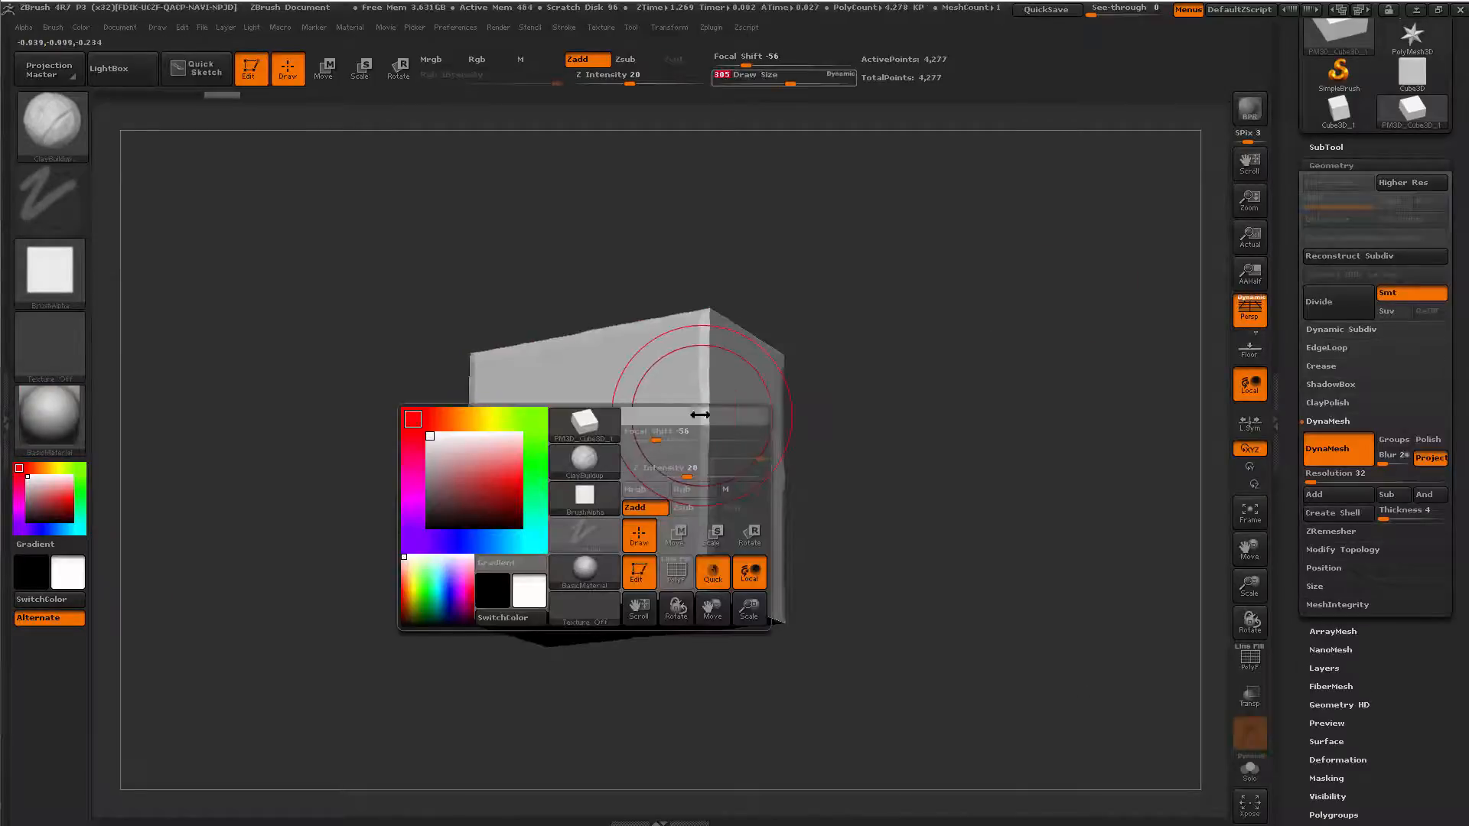
key("shift")
Smooth the block's hard edges and corners on all sides into a rounded cushion shape.
left_click_drag(691, 394, 681, 543, "shift")
key("ctrl+z")
mouse_move(692, 374)
left_mouse_down("shift")
mouse_move(691, 508)
mouse_move(606, 605)
mouse_move(830, 515)
mouse_move(806, 406)
mouse_move(829, 546)
mouse_move(788, 608)
left_mouse_up("shift")
left_click_drag(507, 659, 688, 646)
mouse_move(751, 591)
left_mouse_down("shift")
mouse_move(746, 340)
mouse_move(1054, 250)
mouse_move(961, 368)
left_mouse_up("shift")
mouse_move(719, 322)
left_mouse_down("shift")
mouse_move(885, 354)
mouse_move(864, 619)
mouse_move(635, 616)
left_mouse_up("shift")
mouse_move(689, 723)
left_mouse_down()
mouse_move(533, 740)
mouse_move(552, 758)
left_mouse_up()
mouse_move(996, 657)
left_mouse_down("shift")
mouse_move(1019, 514)
mouse_move(1017, 360)
left_mouse_up("shift")
left_click_drag(1125, 458, 1028, 432)
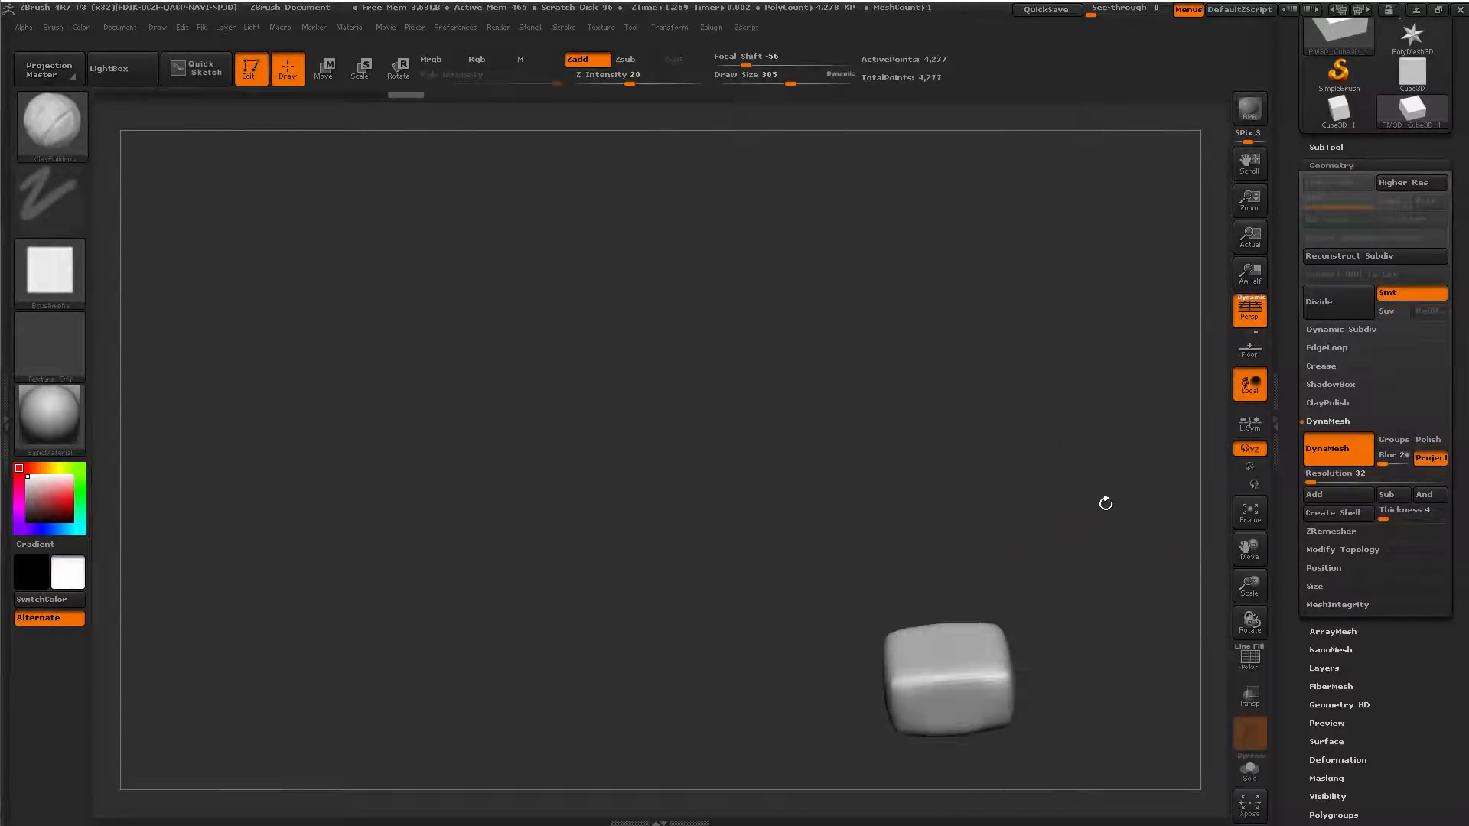
Adjust the rounded block's shape with the Move brush and refresh its DynaMesh topology.
mouse_move(1106, 503)
left_mouse_down("alt")
mouse_move(816, 371)
mouse_move(842, 414)
mouse_move(882, 426)
mouse_move(765, 551)
mouse_move(790, 528)
mouse_move(781, 710)
mouse_move(835, 607)
mouse_move(702, 452)
mouse_move(727, 459)
left_mouse_up("alt")
key("b")
key("m")
key("v")
mouse_move(890, 409)
left_mouse_down("alt")
mouse_move(862, 512)
mouse_move(727, 608)
mouse_move(720, 509)
left_mouse_up("alt")
left_click_drag(640, 600, 784, 692)
left_click_drag(719, 647, 738, 719, "alt")
Switch back to the ClayBuildup brush and refine the surface along the block's edges.
key("b")
key("c")
key("b")
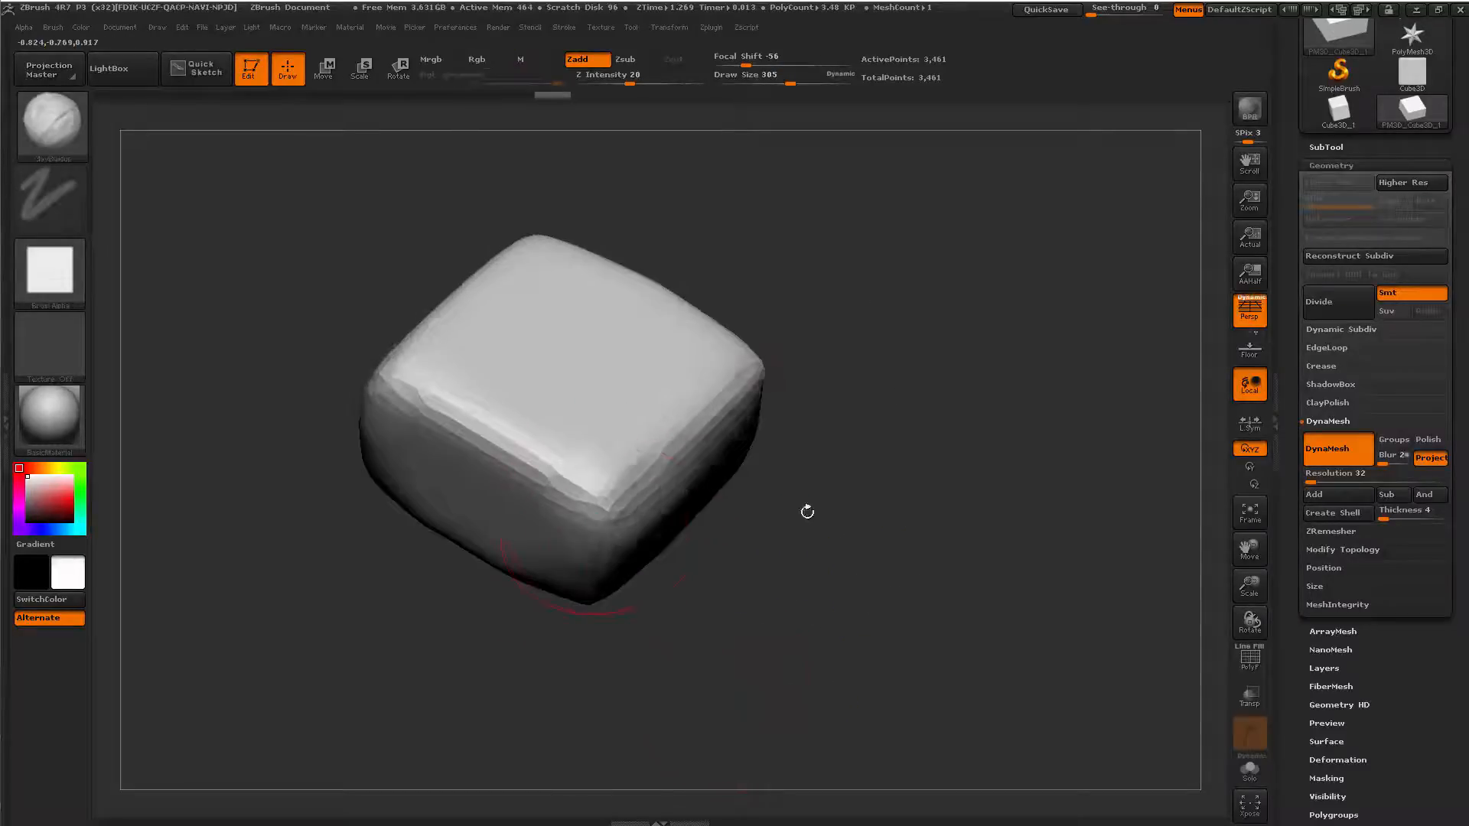
left_click_drag(806, 508, 745, 720)
left_click_drag(839, 720, 920, 352, "alt")
left_click_drag(920, 352, 965, 499, "alt")
Duplicate the block's subtool and move the copy end to end with the original as seen from above.
left_click(1325, 146)
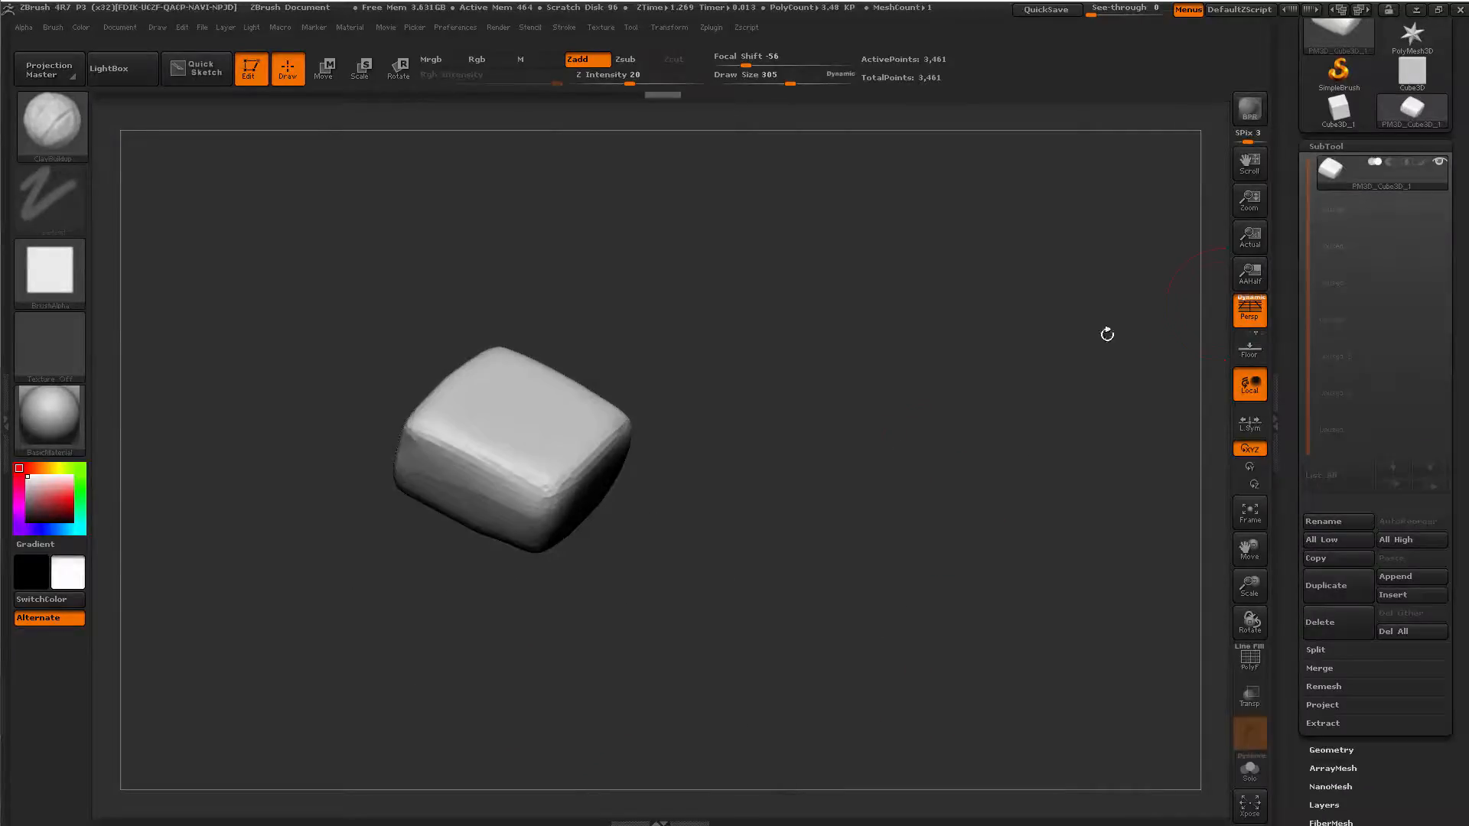
left_click(1340, 595)
left_click_drag(902, 535, 714, 538, "shift")
key("w")
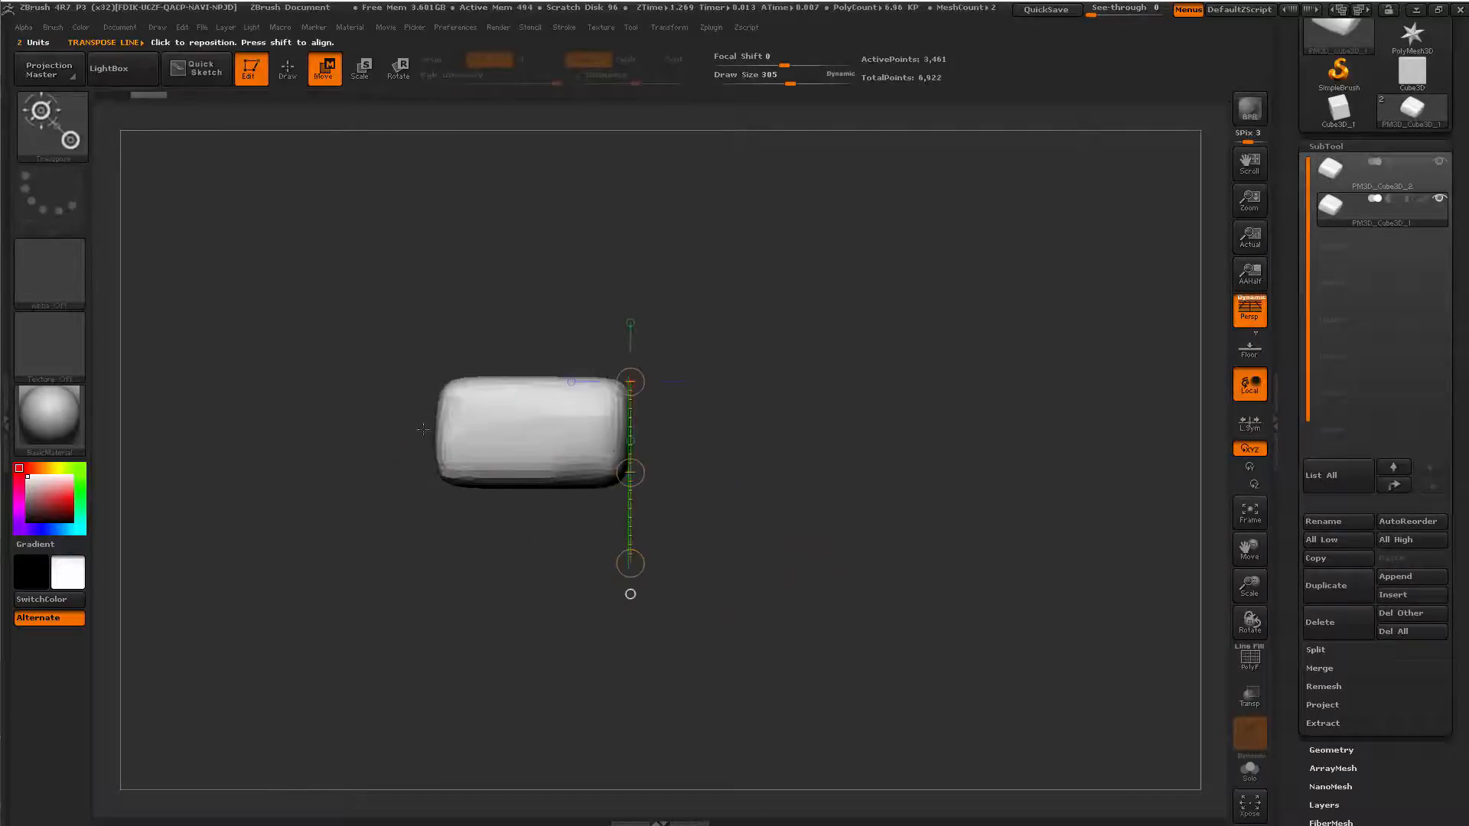
left_click_drag(423, 430, 800, 535)
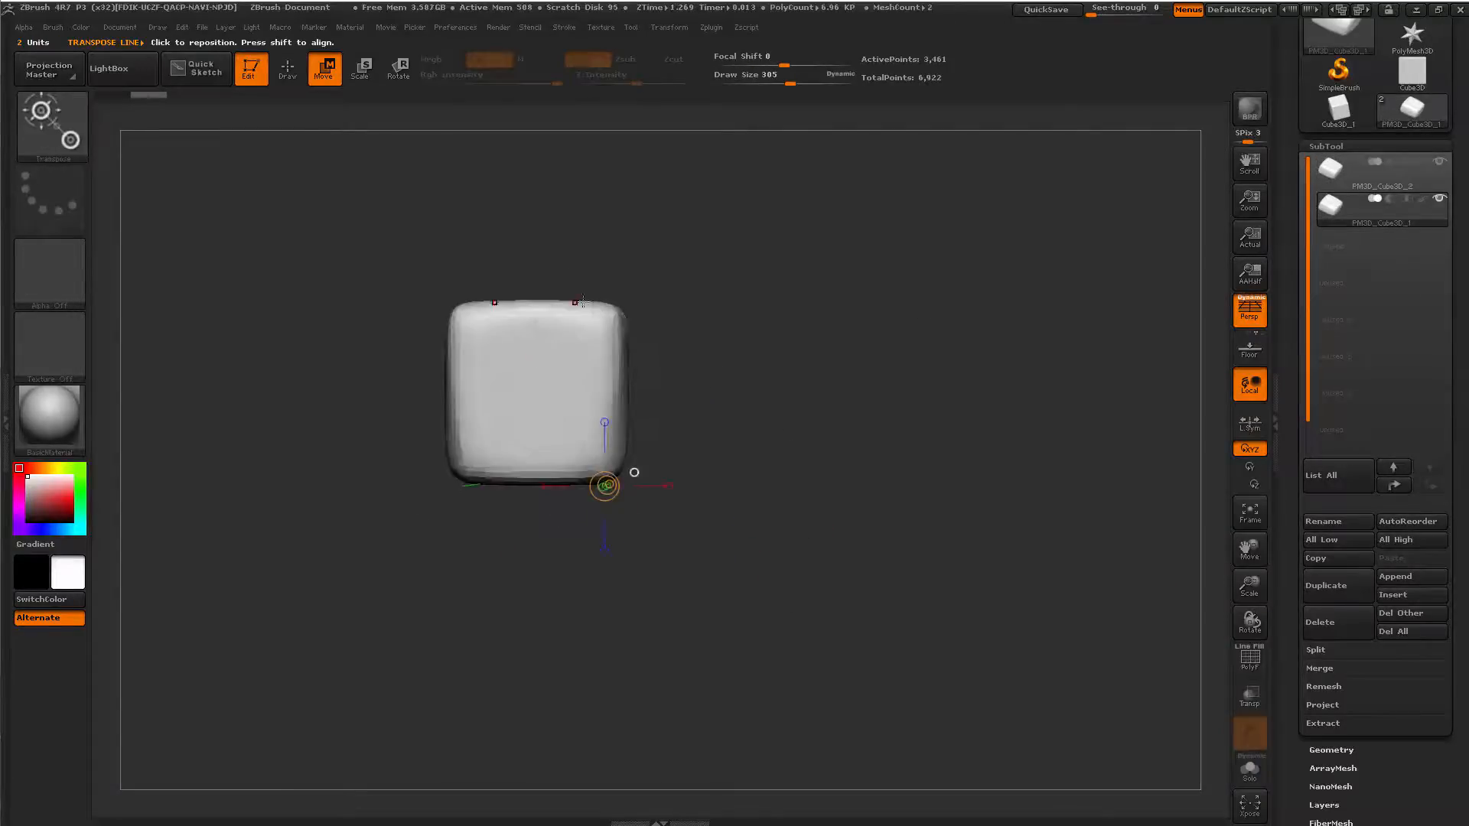
left_click_drag(589, 314, 590, 663, "shift")
left_click_drag(590, 488, 587, 672, "shift")
left_click_drag(808, 592, 934, 415, "alt")
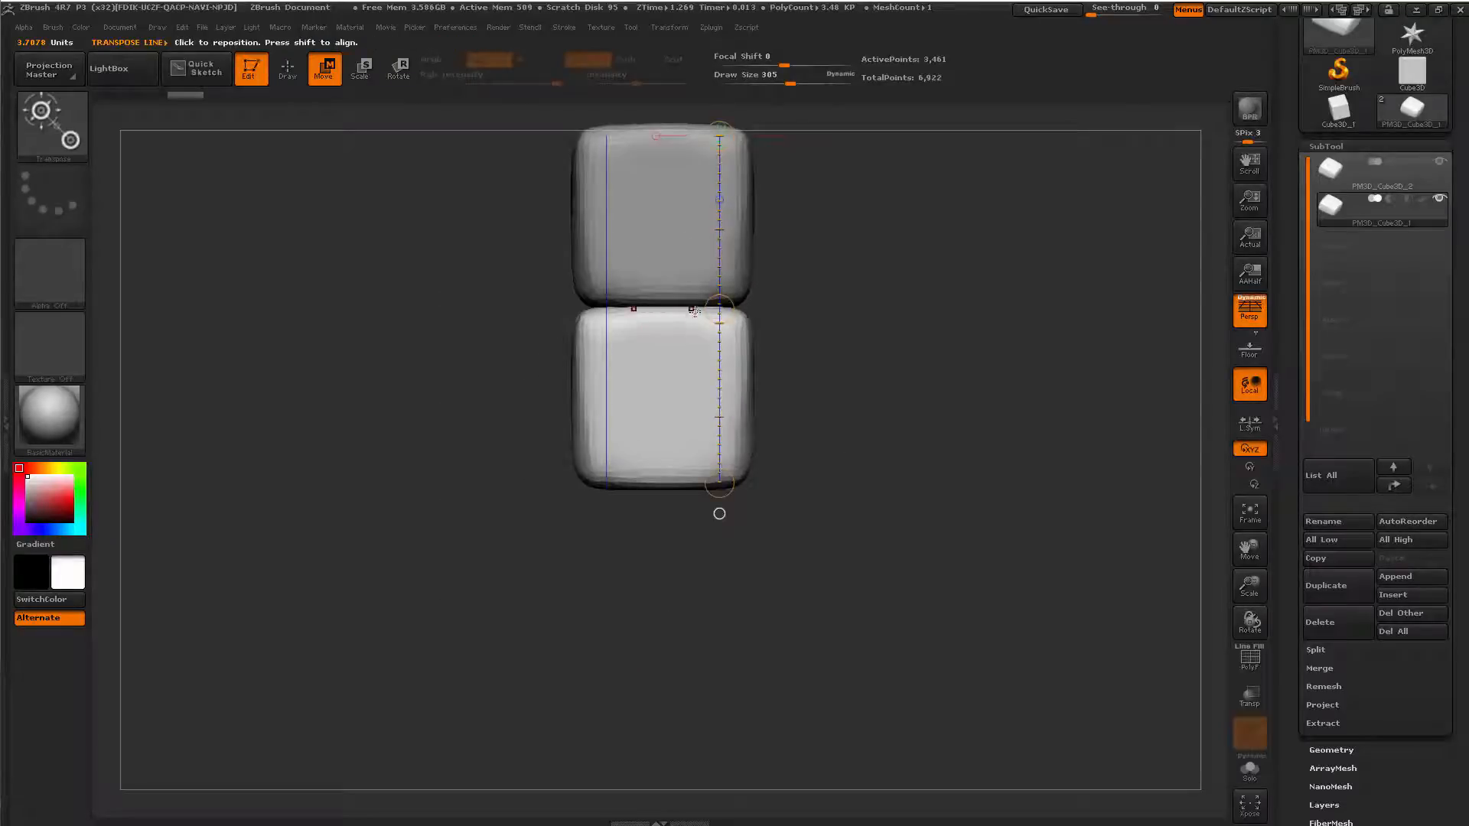
left_click_drag(693, 310, 696, 568)
left_click_drag(707, 660, 697, 662)
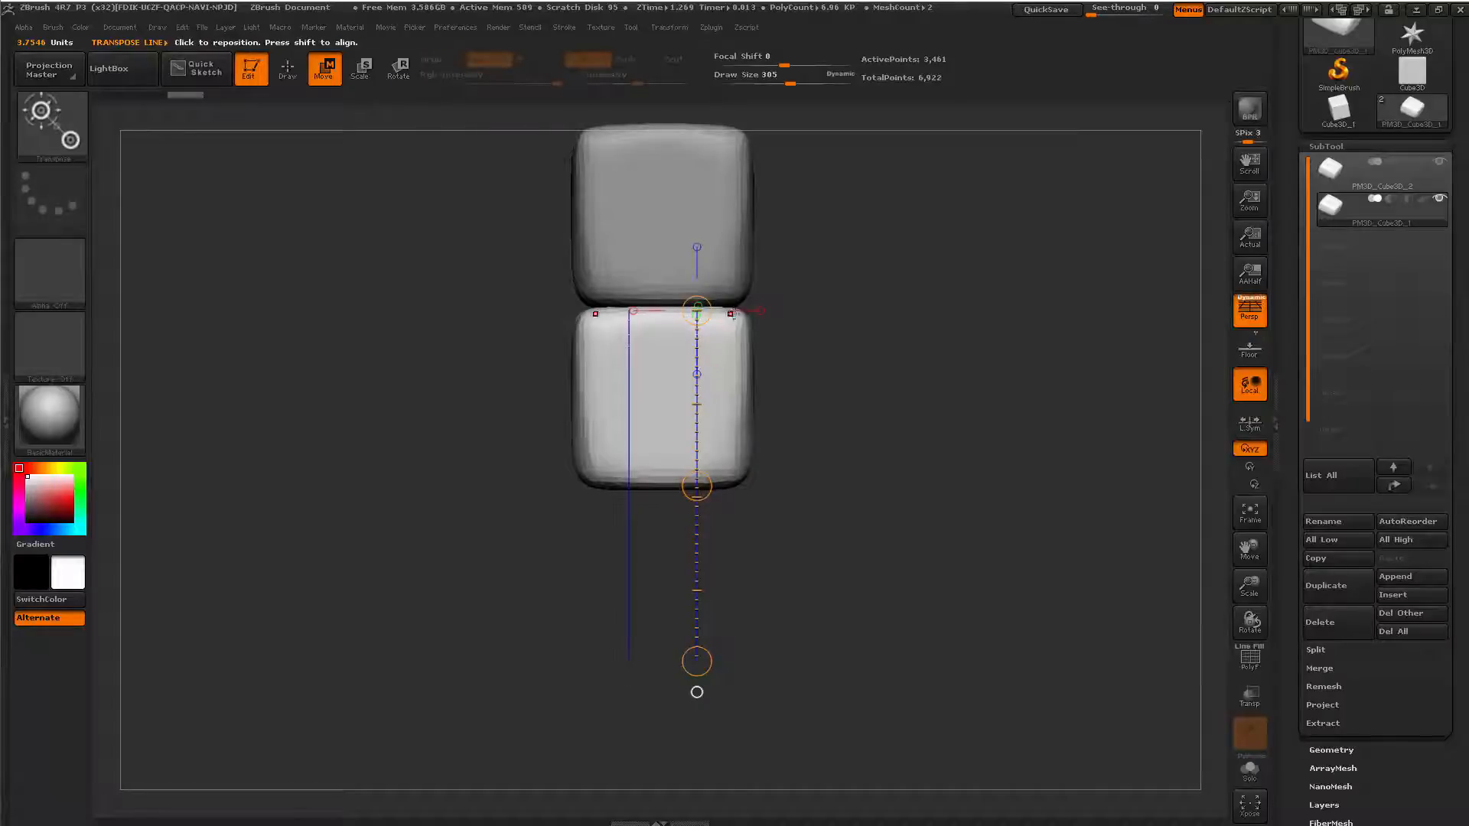
left_click_drag(732, 313, 739, 552)
left_click_drag(736, 616, 736, 615)
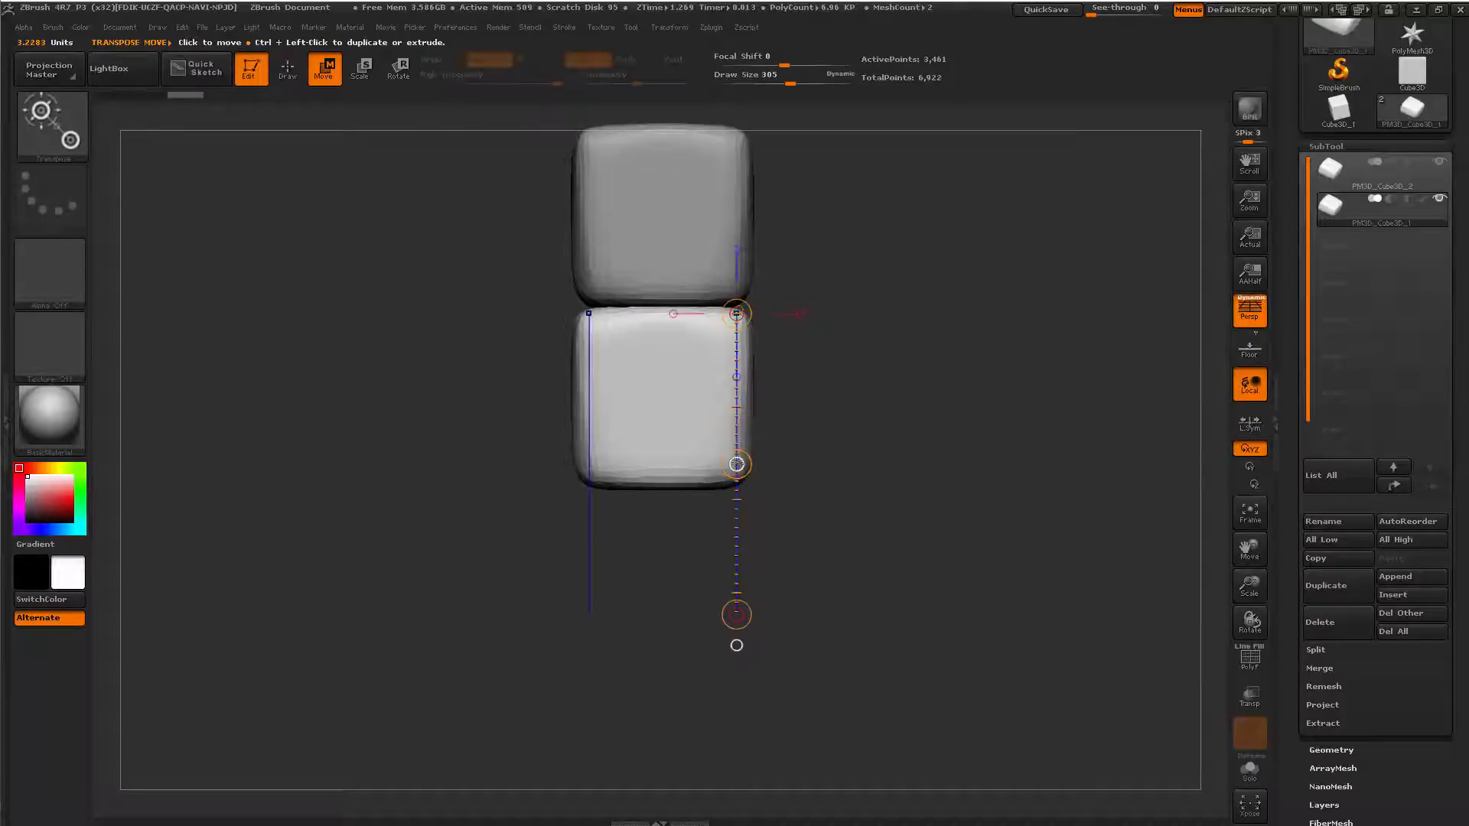
left_click_drag(737, 464, 737, 485)
key("ctrl+z")
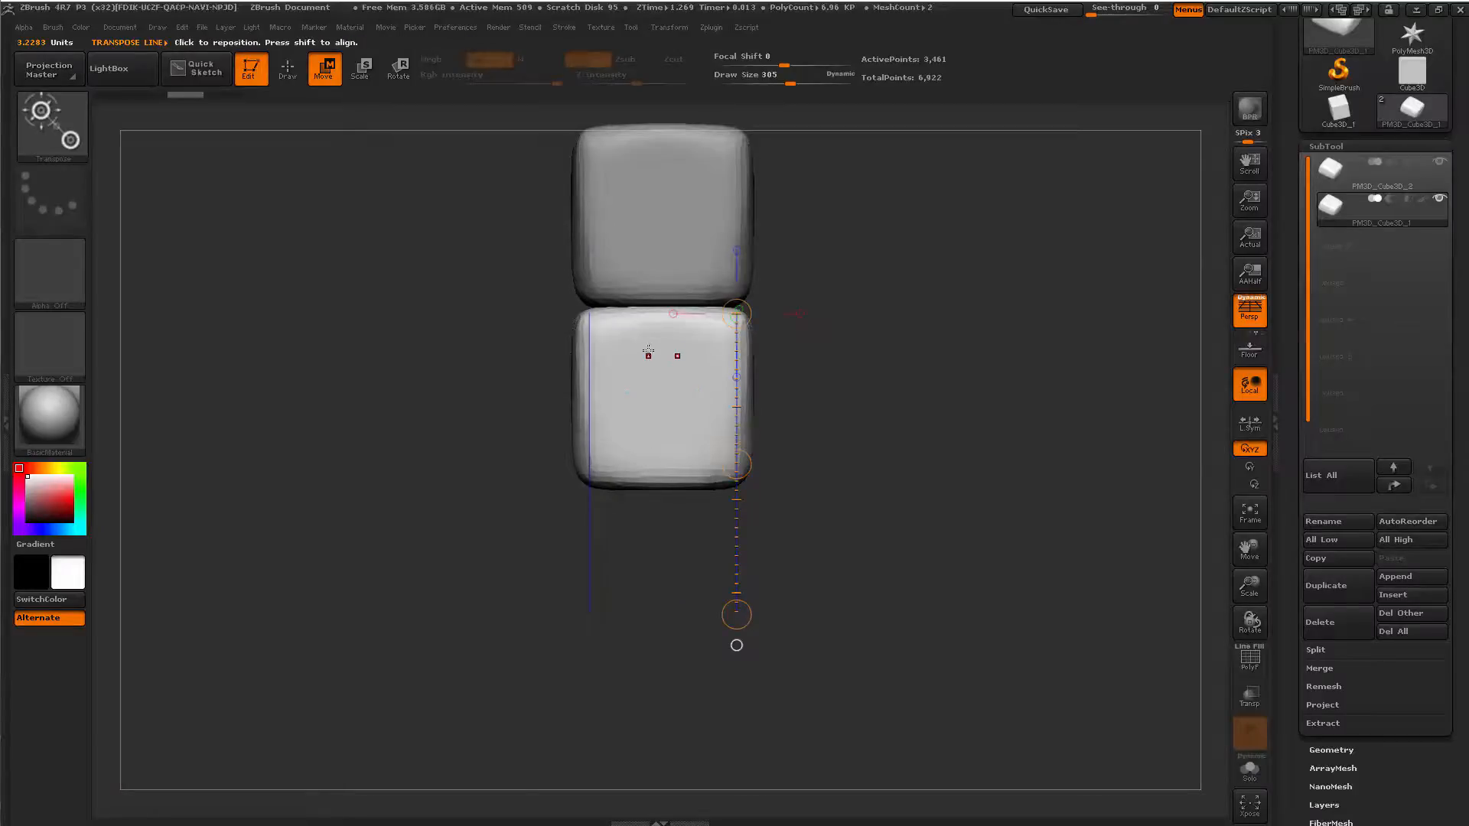
left_click_drag(572, 329, 640, 332)
left_click_drag(772, 329, 749, 329)
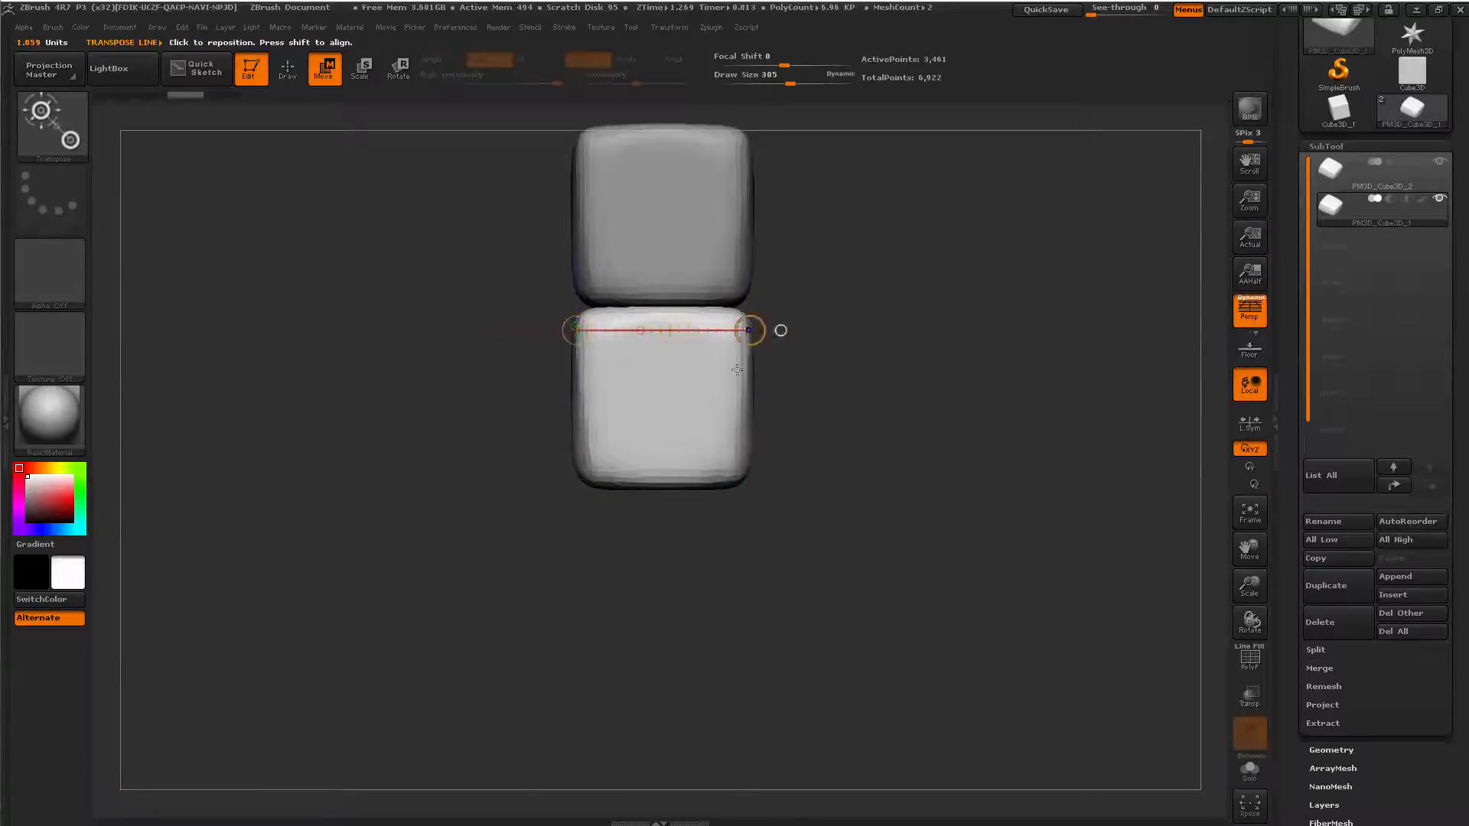
key("ctrl+z")
Reposition the copy just clear of the original and stretch its far end outward to about one and a half times its length.
left_click_drag(709, 244, 709, 553, "shift")
left_click_drag(709, 398, 696, 586)
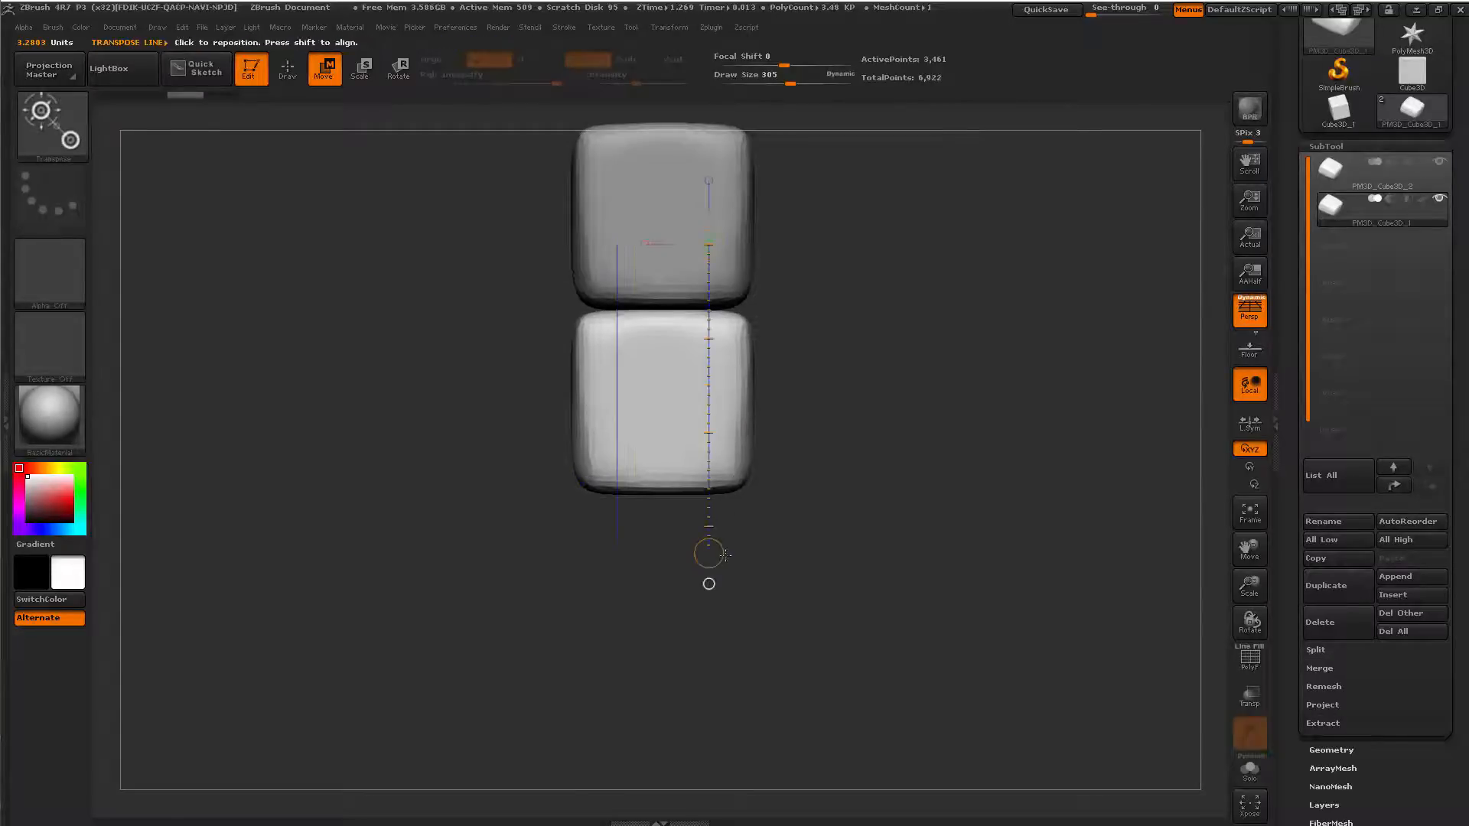
left_click_drag(720, 310, 720, 511)
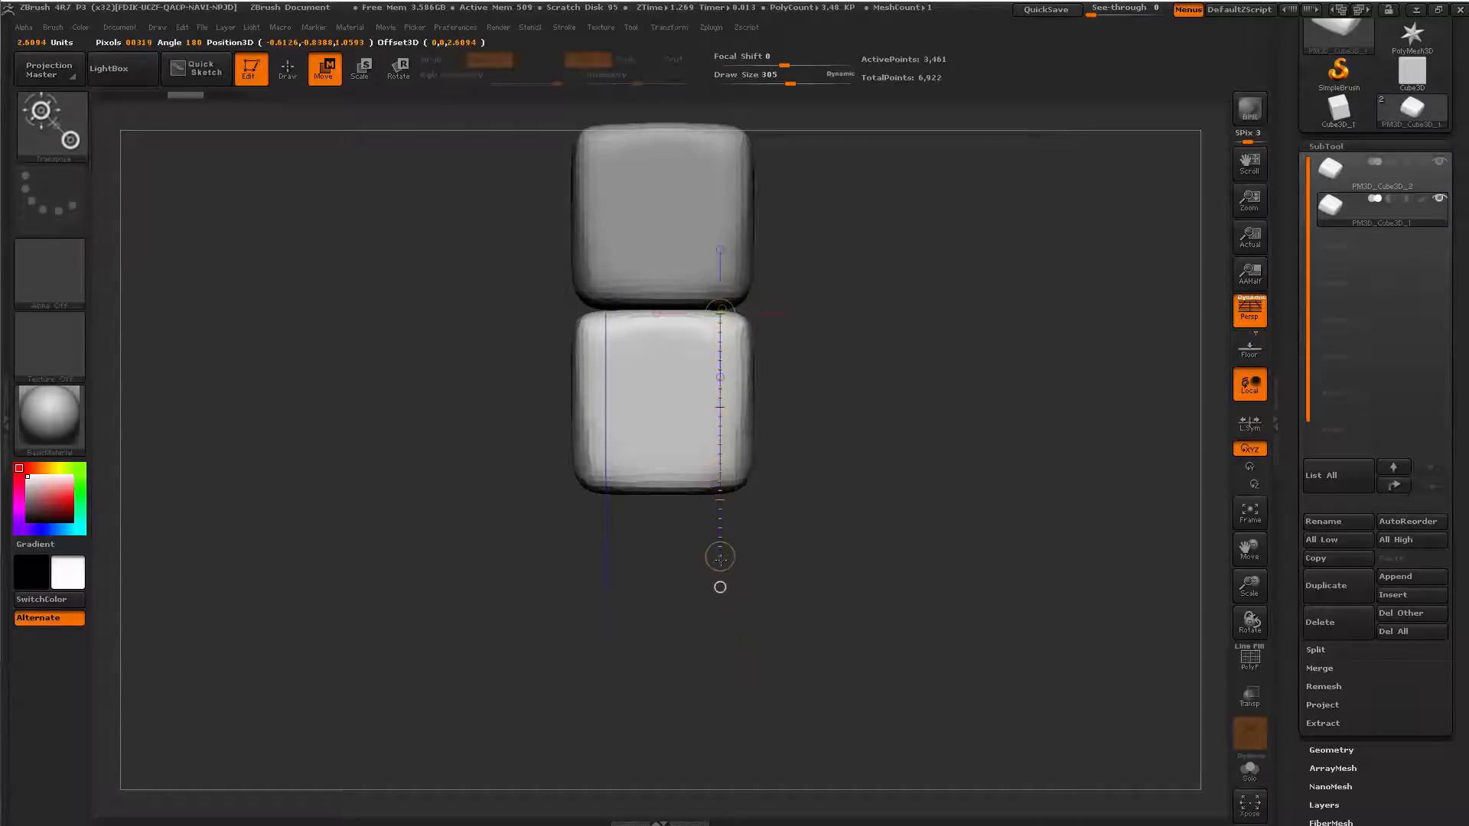
left_click_drag(720, 559, 715, 707)
key("q")
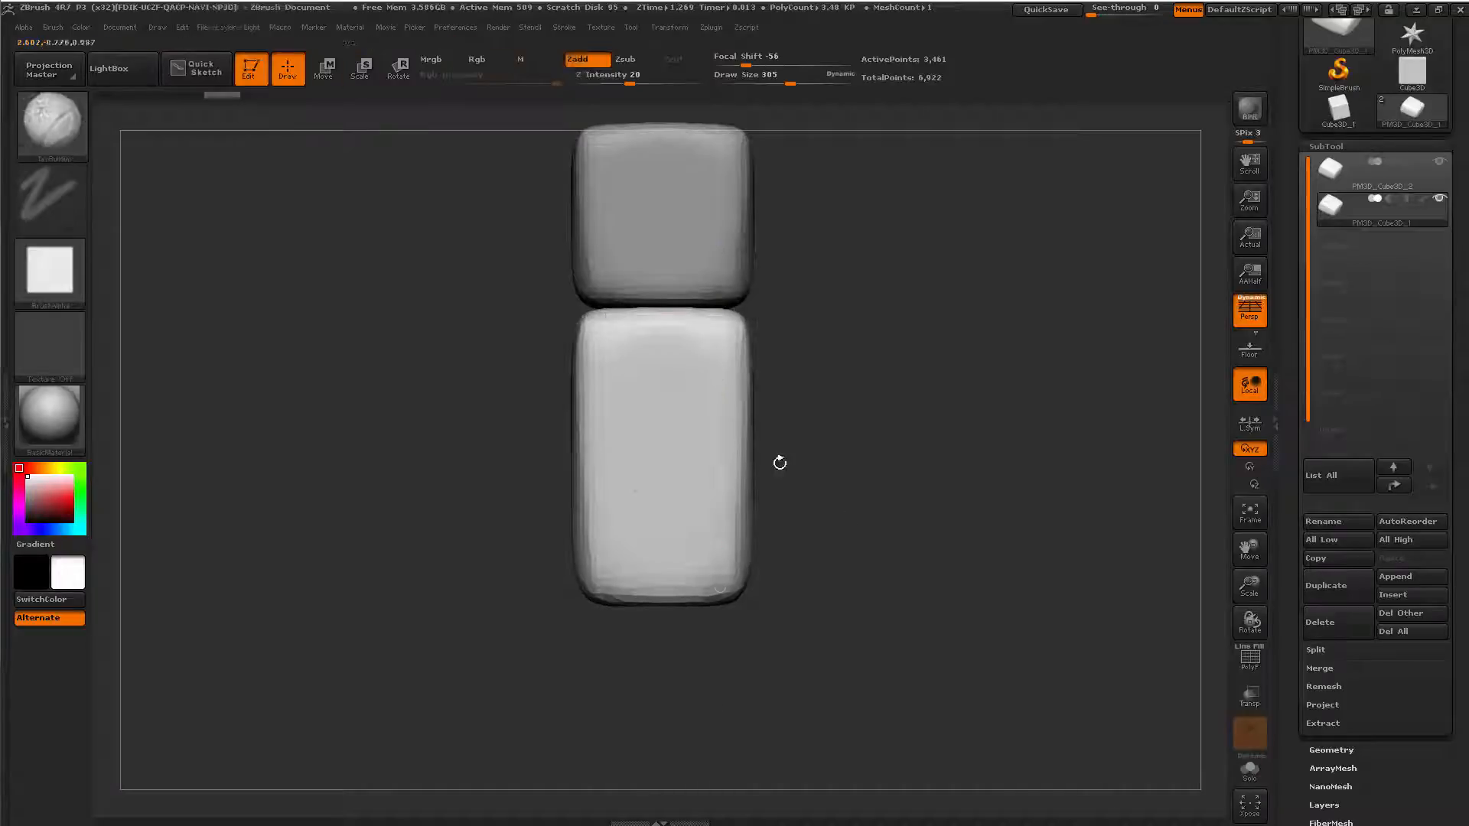
Widen the lengthened block with Transpose Move so it is wider than the original block, and centre it on that block.
key("w")
left_click_drag(588, 459, 993, 465)
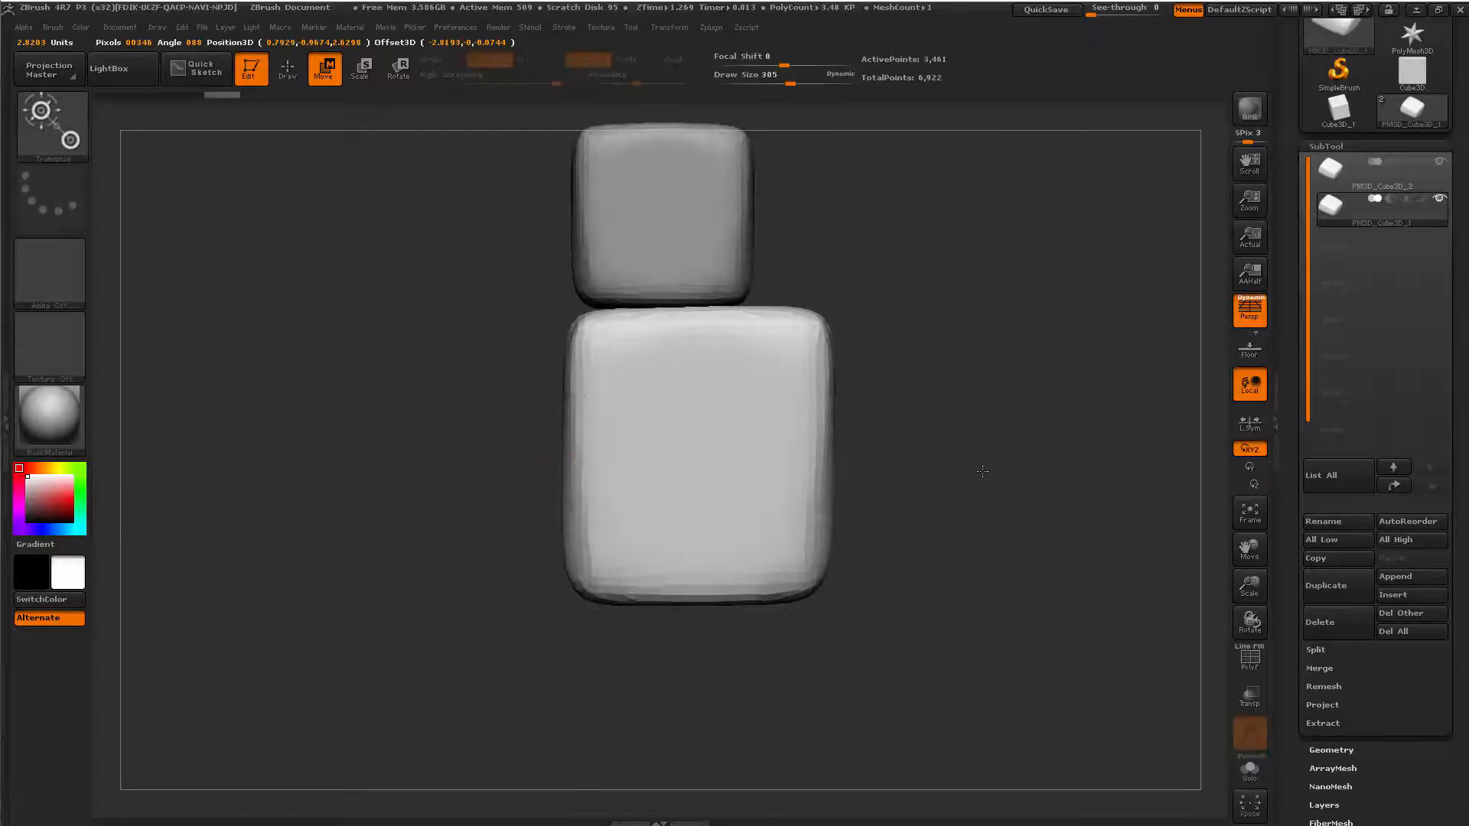
key("ctrl+z")
left_click_drag(693, 397, 1058, 411, "shift")
left_click_drag(875, 400, 860, 399)
Lower the lengthened block slightly below the level of the original in the side view.
left_click_drag(918, 727, 921, 633)
left_click_drag(596, 673, 685, 491)
left_click_drag(600, 448, 1018, 449, "shift")
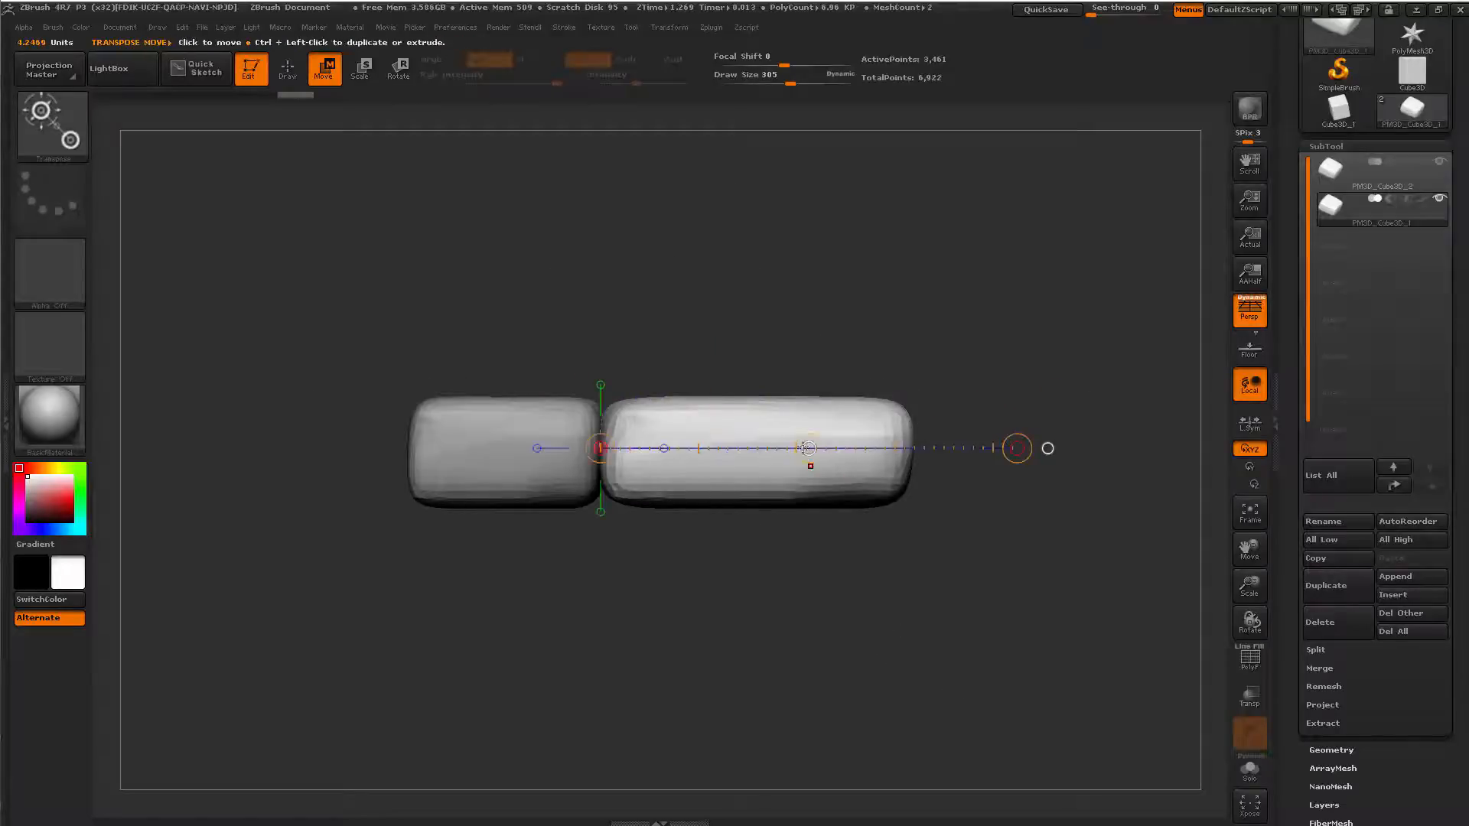
left_click_drag(807, 448, 799, 476)
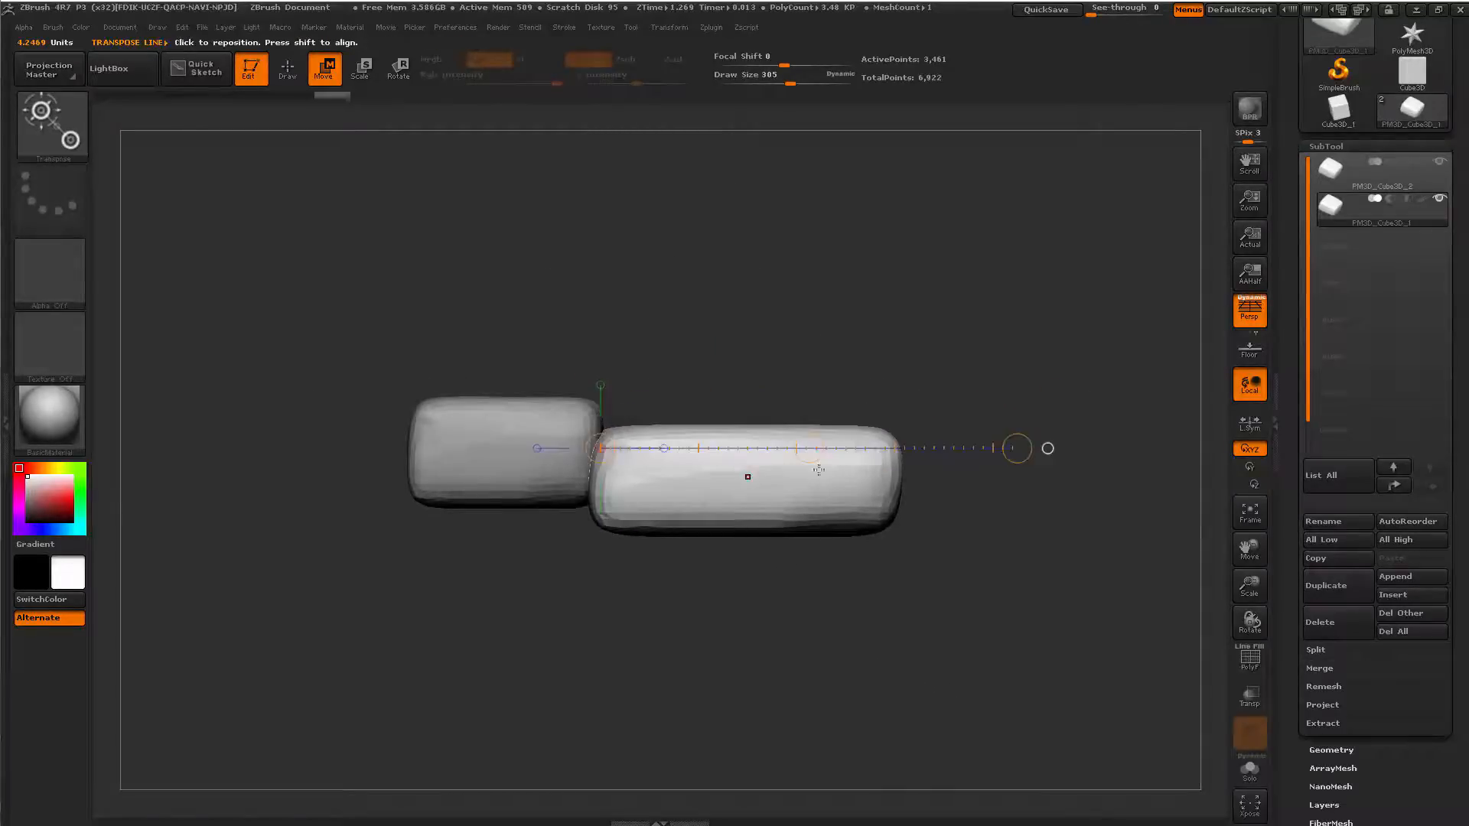
Rotate the lengthened block about its near end so its far end slopes downward.
left_click_drag(600, 486, 667, 483)
key("r")
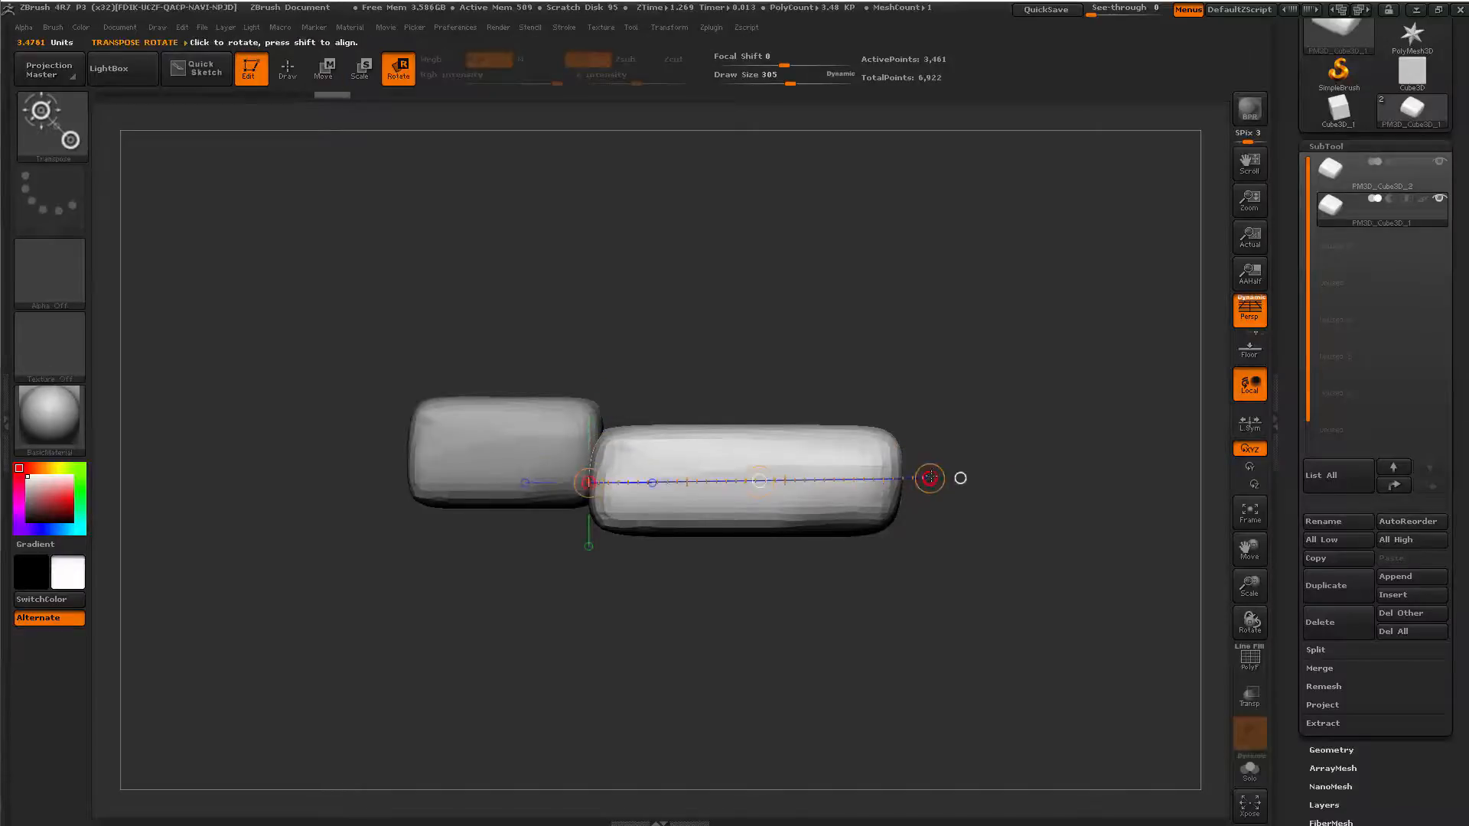
left_click_drag(928, 480, 927, 530)
key("q")
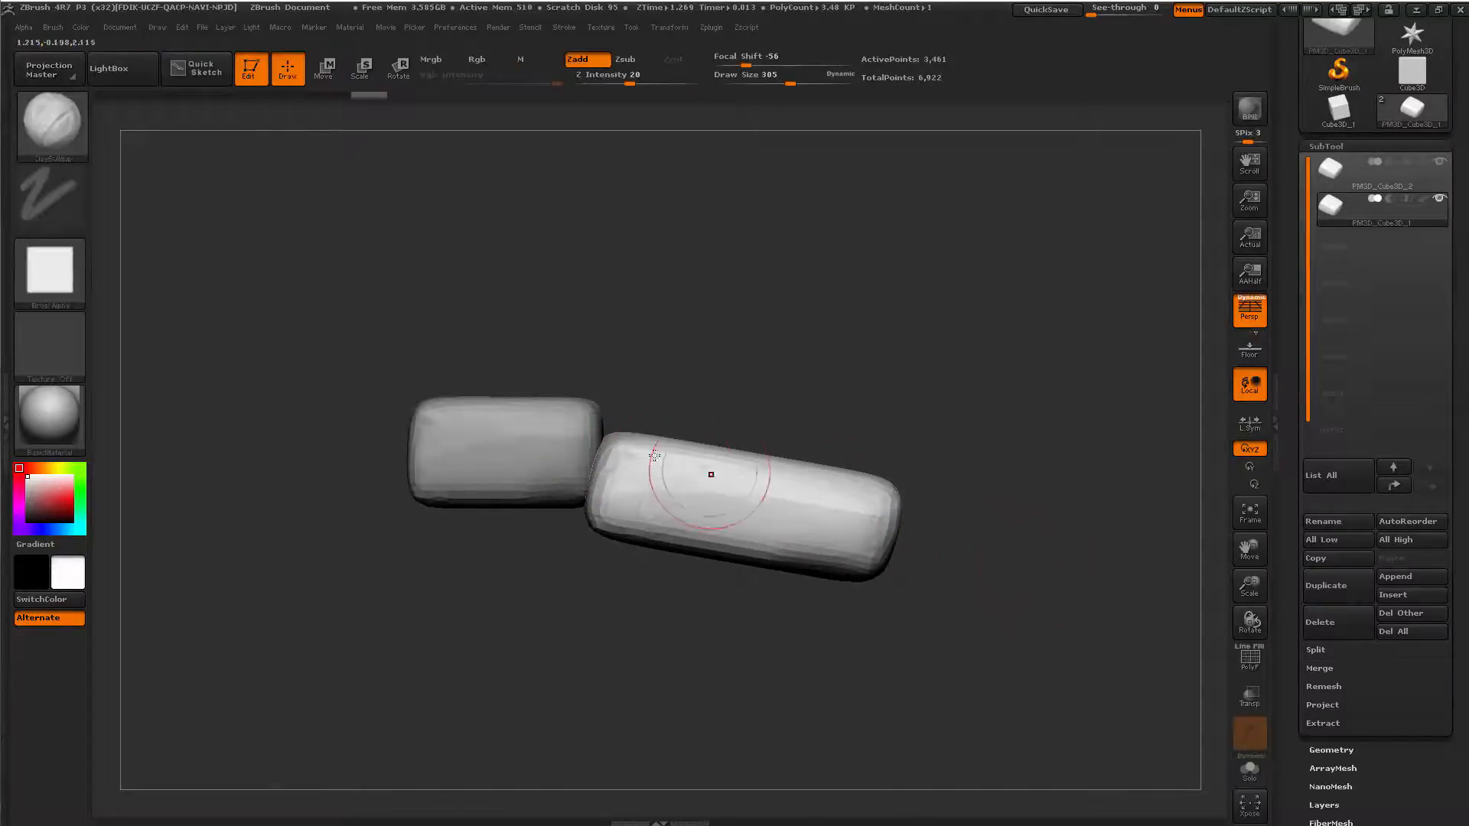
Trim the top and underside of the tilted block with Trim Curve into a wedge tapering toward its far end.
left_click_drag(544, 372, 998, 538, "ctrl+shift")
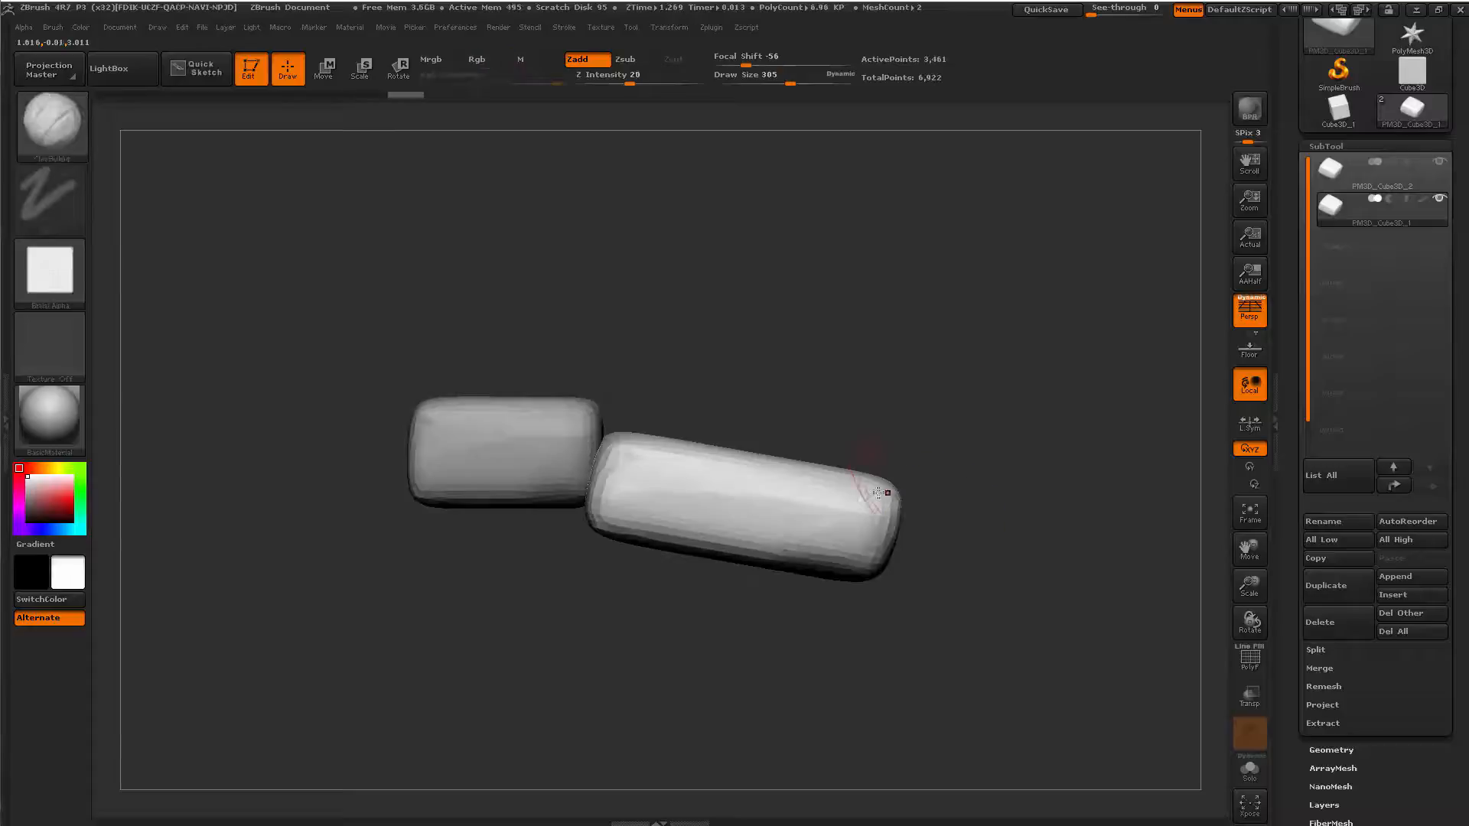
key("b")
key("t")
key("c")
left_click(791, 525)
left_click_drag(568, 358, 969, 514, "ctrl")
mouse_move(522, 351)
left_mouse_down("ctrl+shift")
mouse_move(971, 505)
mouse_move(980, 541)
left_mouse_up("ctrl+shift")
mouse_move(977, 600)
left_mouse_down("ctrl+shift")
mouse_move(459, 541)
mouse_move(429, 525)
mouse_move(447, 519)
left_mouse_up("ctrl+shift")
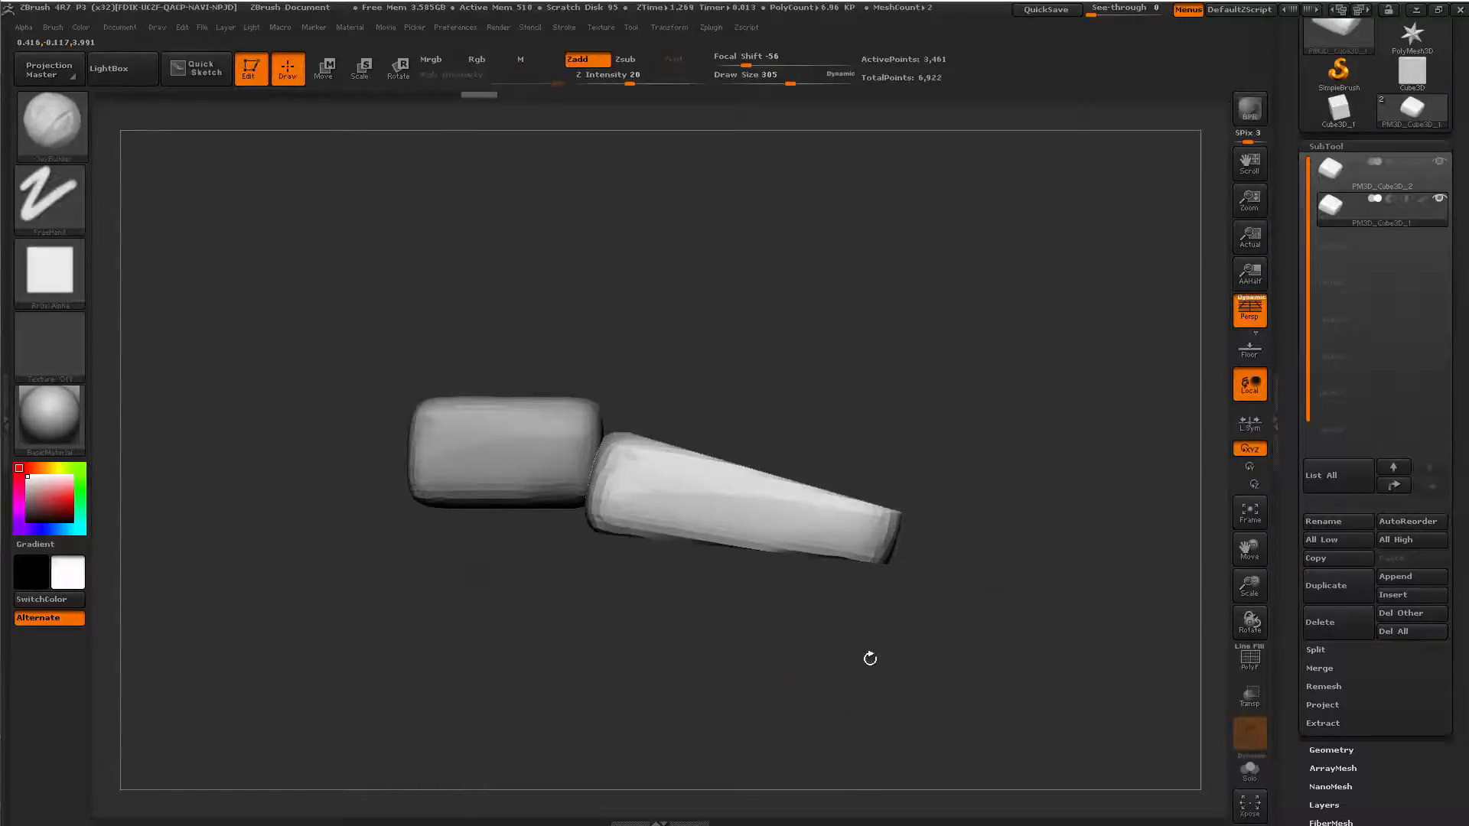
Bend one side of the wedge upward with a Transpose Move line laid across its width in the front view.
mouse_move(869, 659)
left_mouse_down()
mouse_move(741, 632)
mouse_move(796, 640)
mouse_move(786, 659)
mouse_move(810, 714)
mouse_move(878, 629)
mouse_move(850, 605)
mouse_move(945, 591)
mouse_move(846, 492)
mouse_move(796, 533)
left_mouse_up()
key("f")
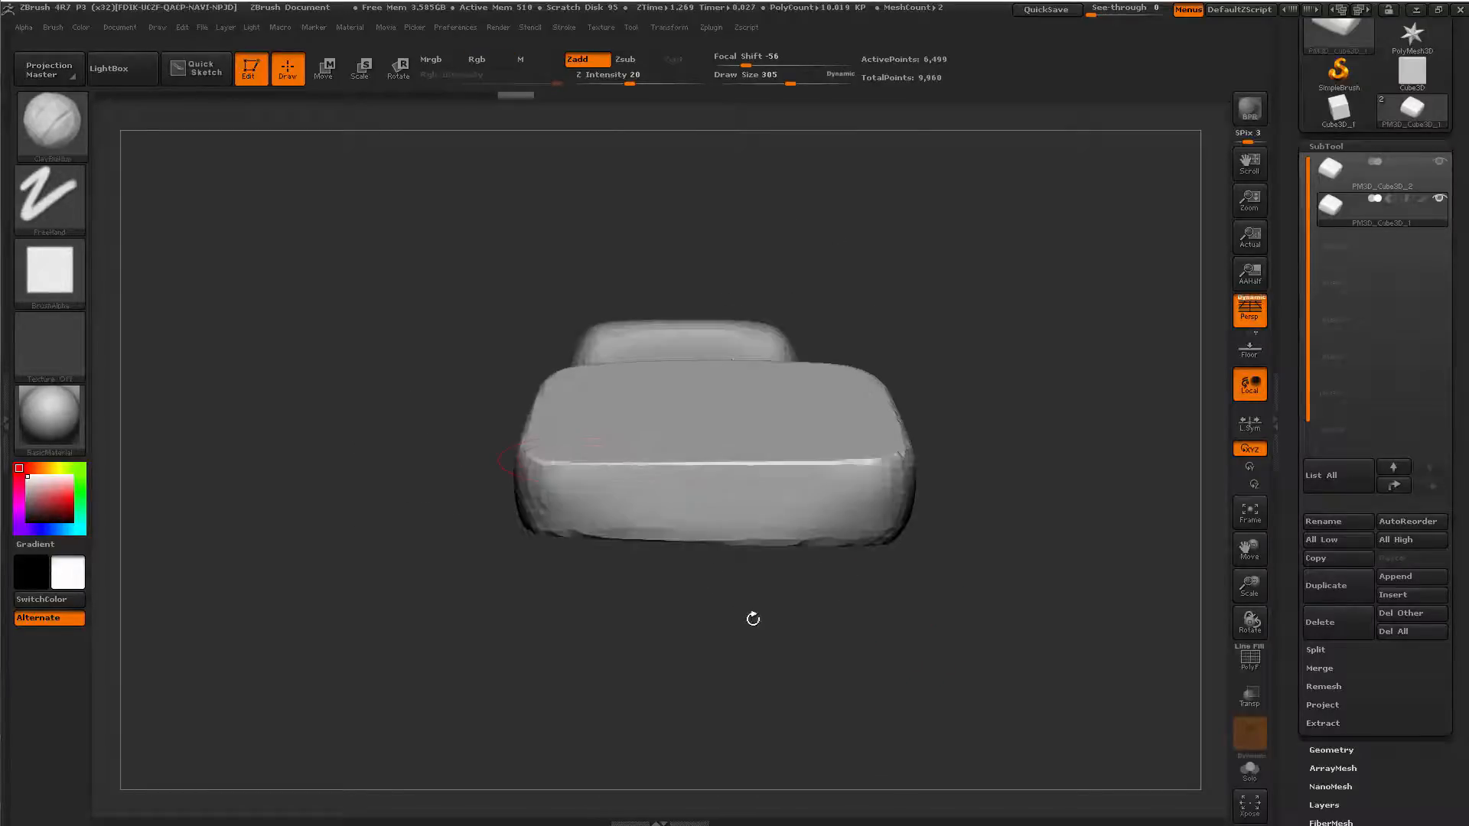
key("w")
left_click_drag(526, 443, 913, 442)
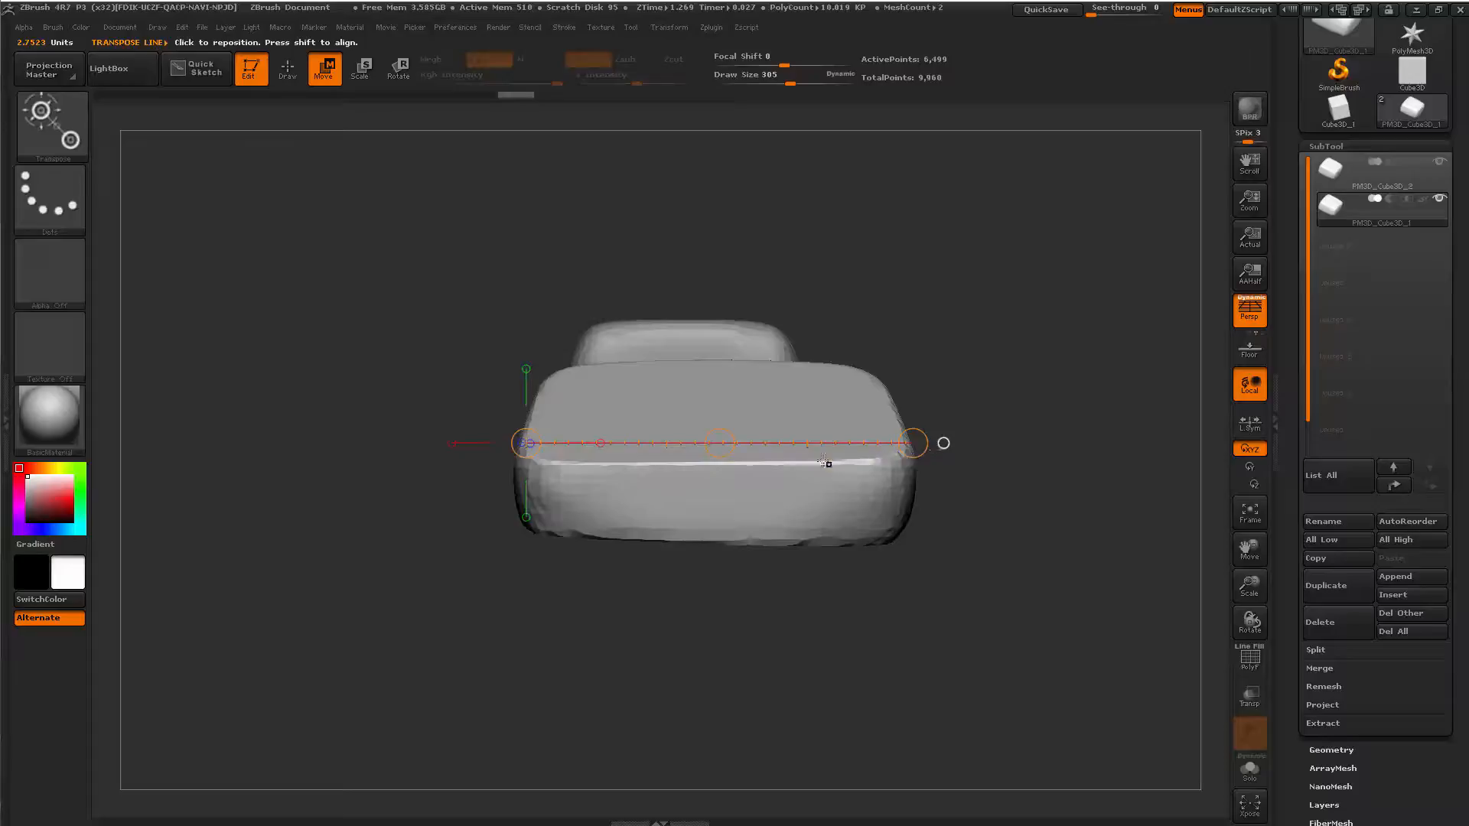
left_click_drag(525, 452, 411, 442)
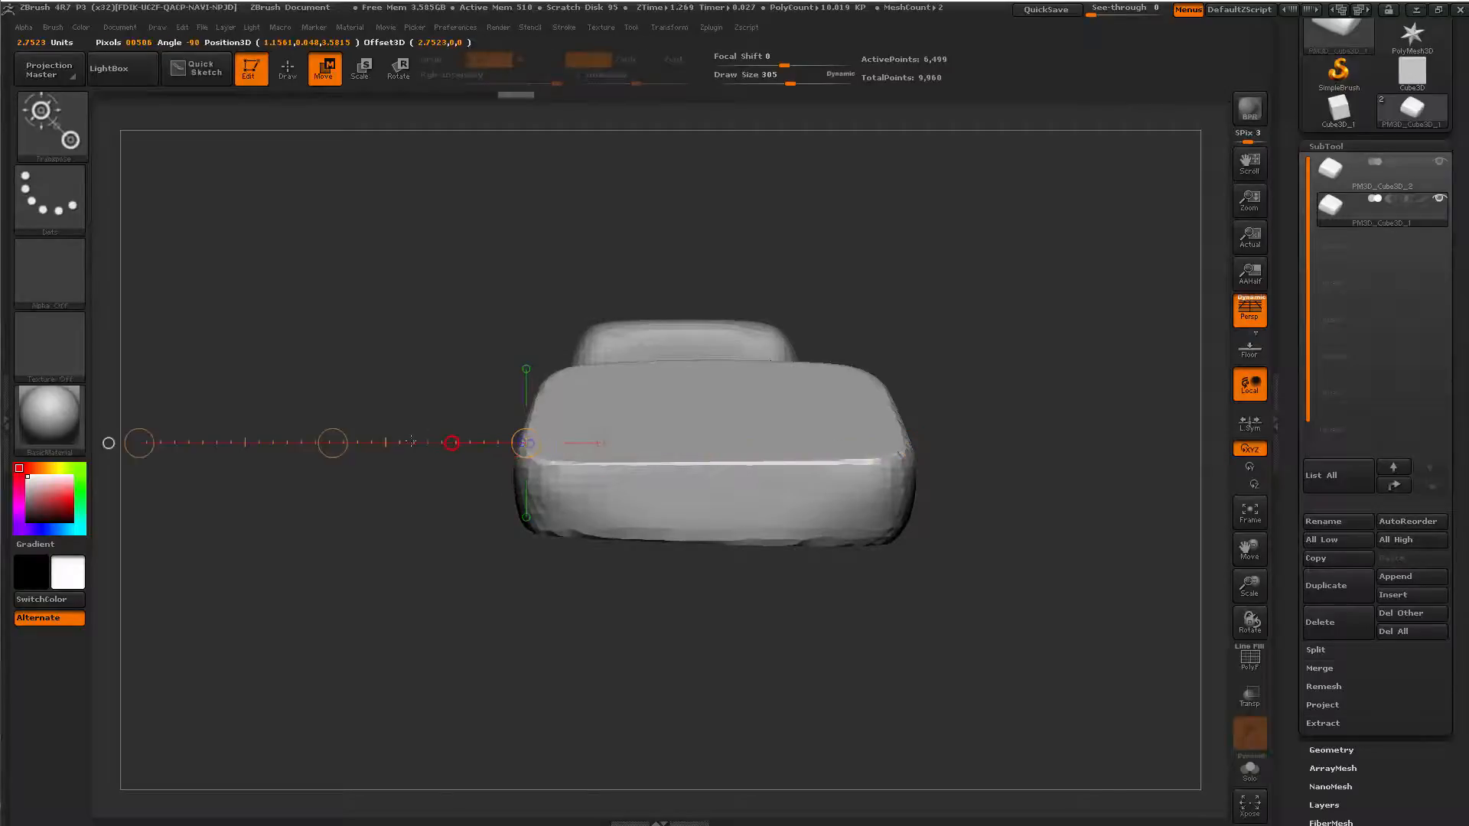
left_click_drag(539, 414, 1131, 414)
left_click_drag(551, 402, 512, 389)
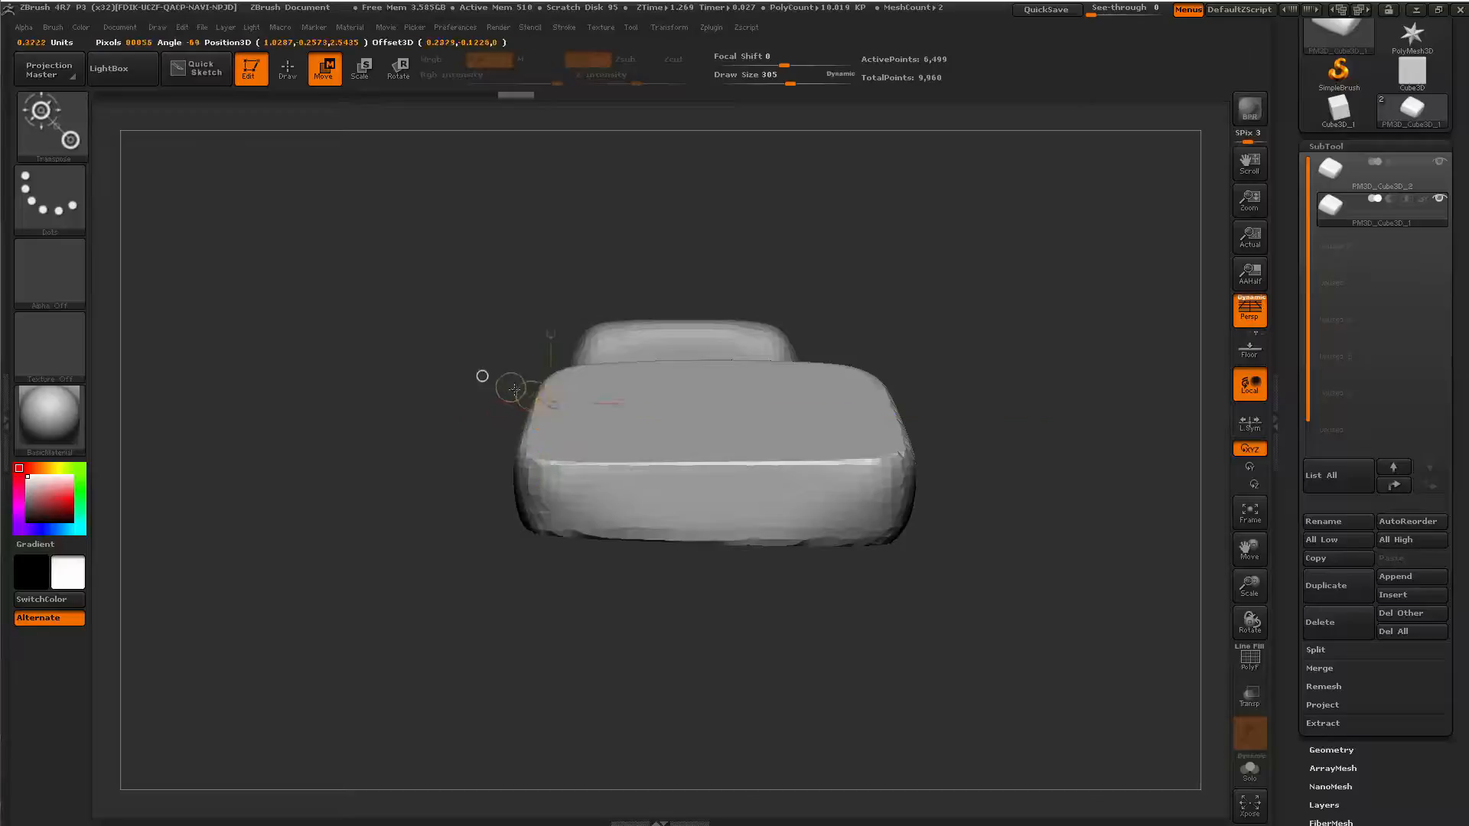
left_click_drag(1152, 419, 1085, 419)
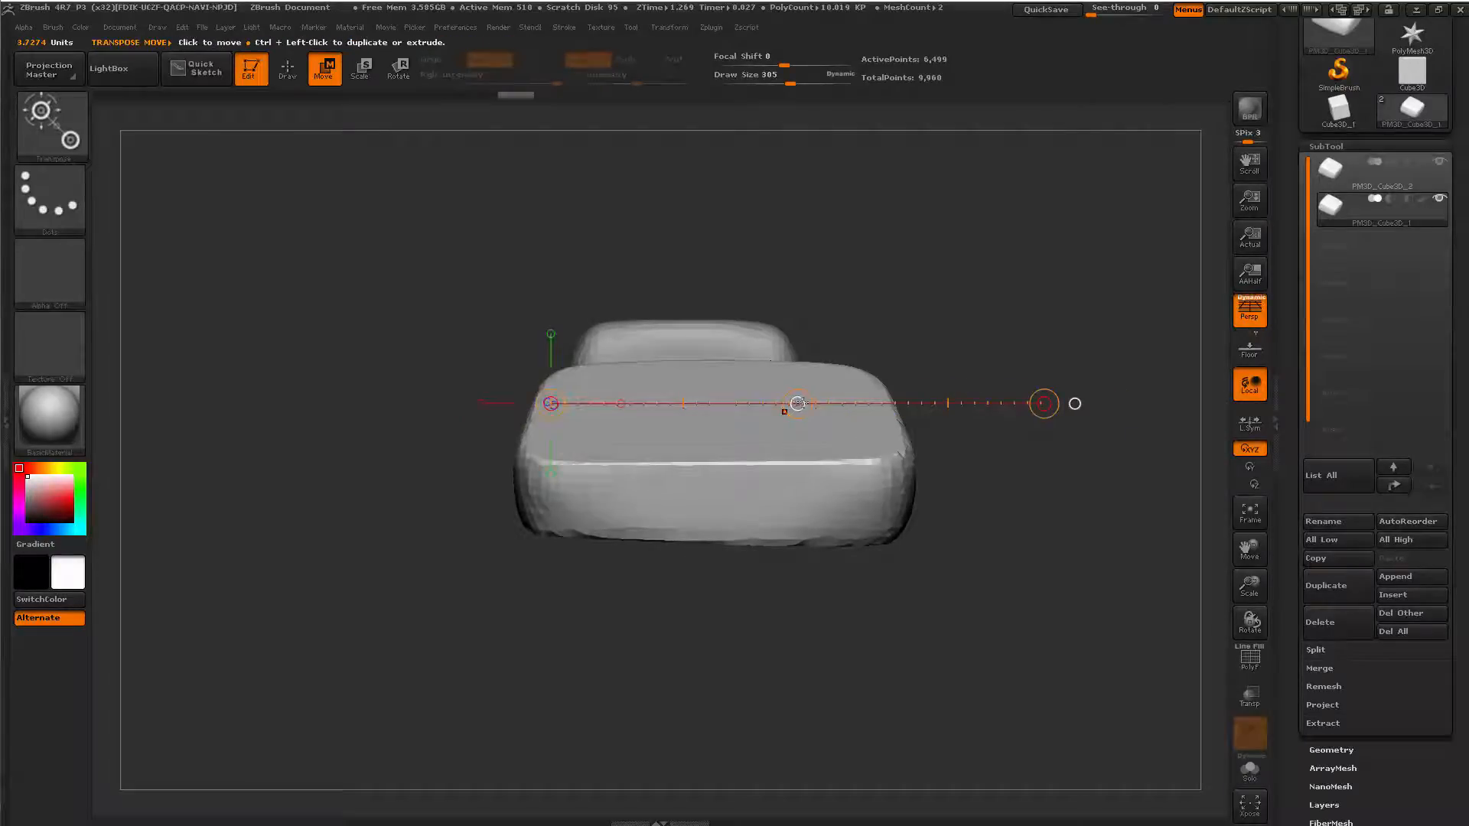
left_click_drag(797, 404, 787, 372, "alt")
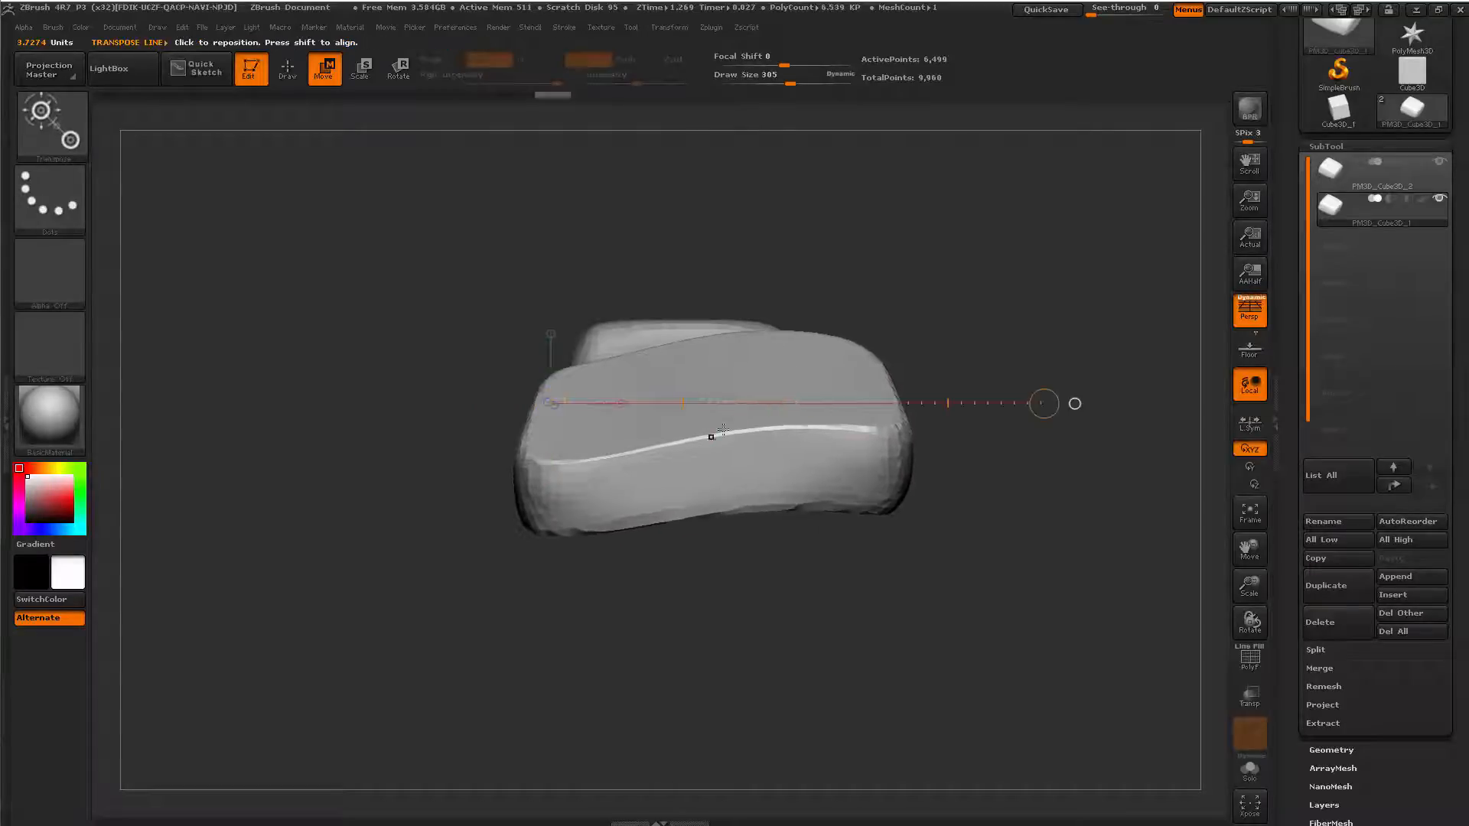
Lower the bent wedge slightly with Transpose Move.
left_click_drag(724, 426, 724, 208, "shift")
left_click_drag(724, 316, 725, 332)
key("q")
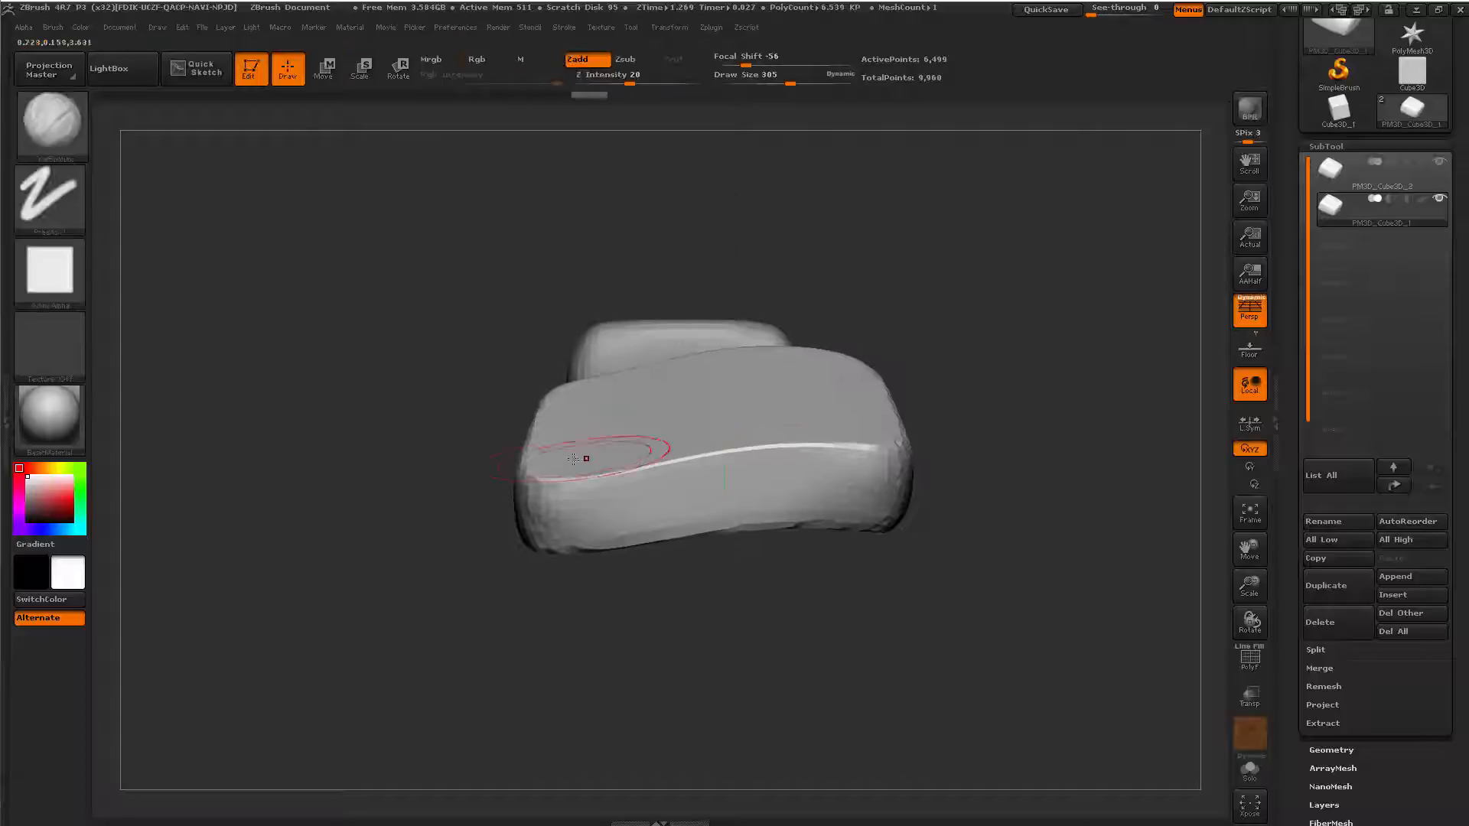
Set the draw size to 372 and smooth the wedge's far-end edge and its corners.
key("space")
left_click_drag(514, 481, 525, 481)
left_click_drag(395, 458, 432, 583)
key("shift")
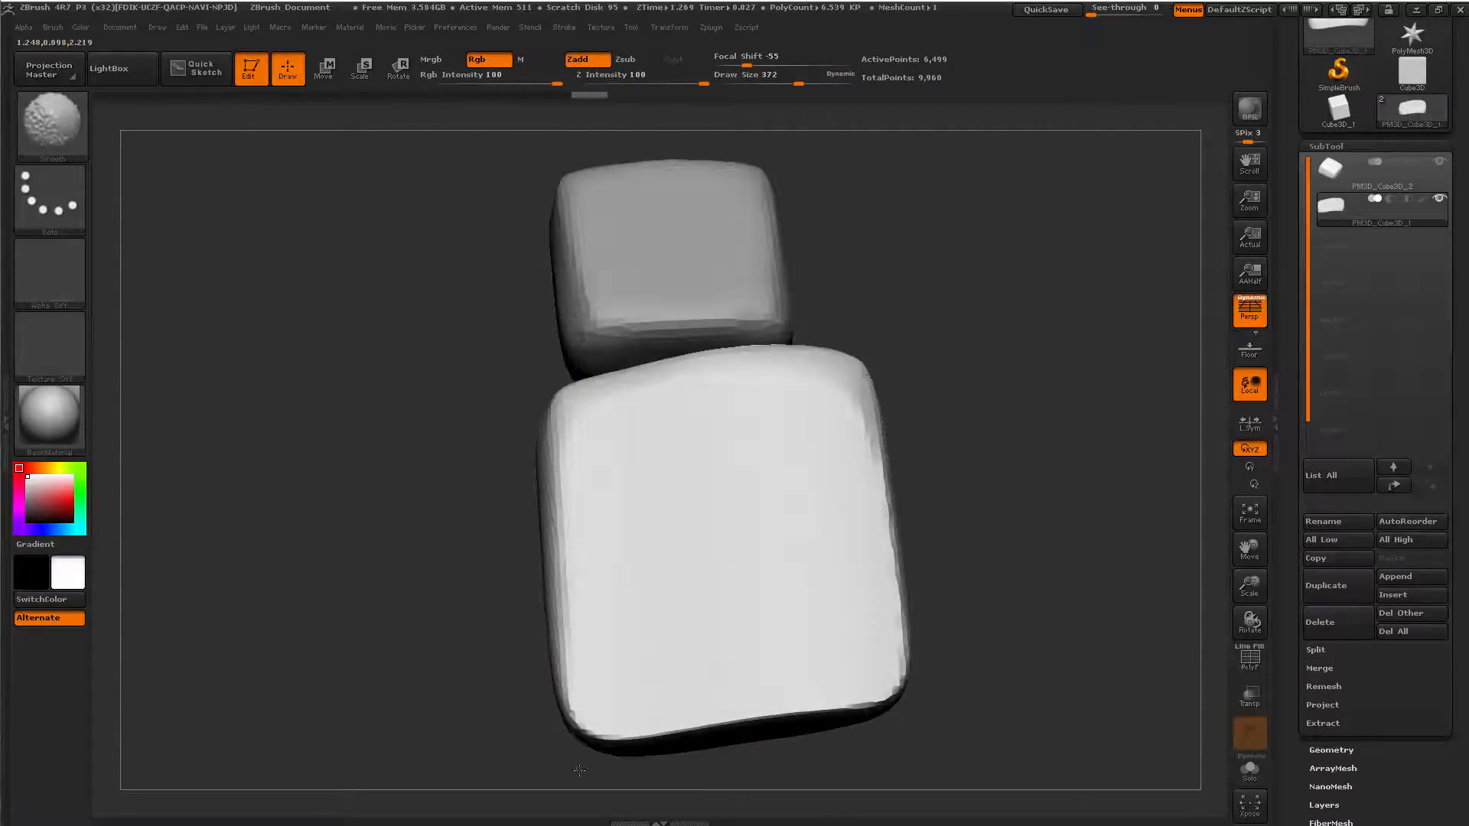
left_click_drag(579, 771, 738, 746, "shift")
mouse_move(753, 764)
left_mouse_down("alt")
mouse_move(679, 700)
mouse_move(548, 635)
left_mouse_up("alt")
mouse_move(548, 634)
left_mouse_down("shift")
mouse_move(642, 589)
mouse_move(692, 218)
left_mouse_up("shift")
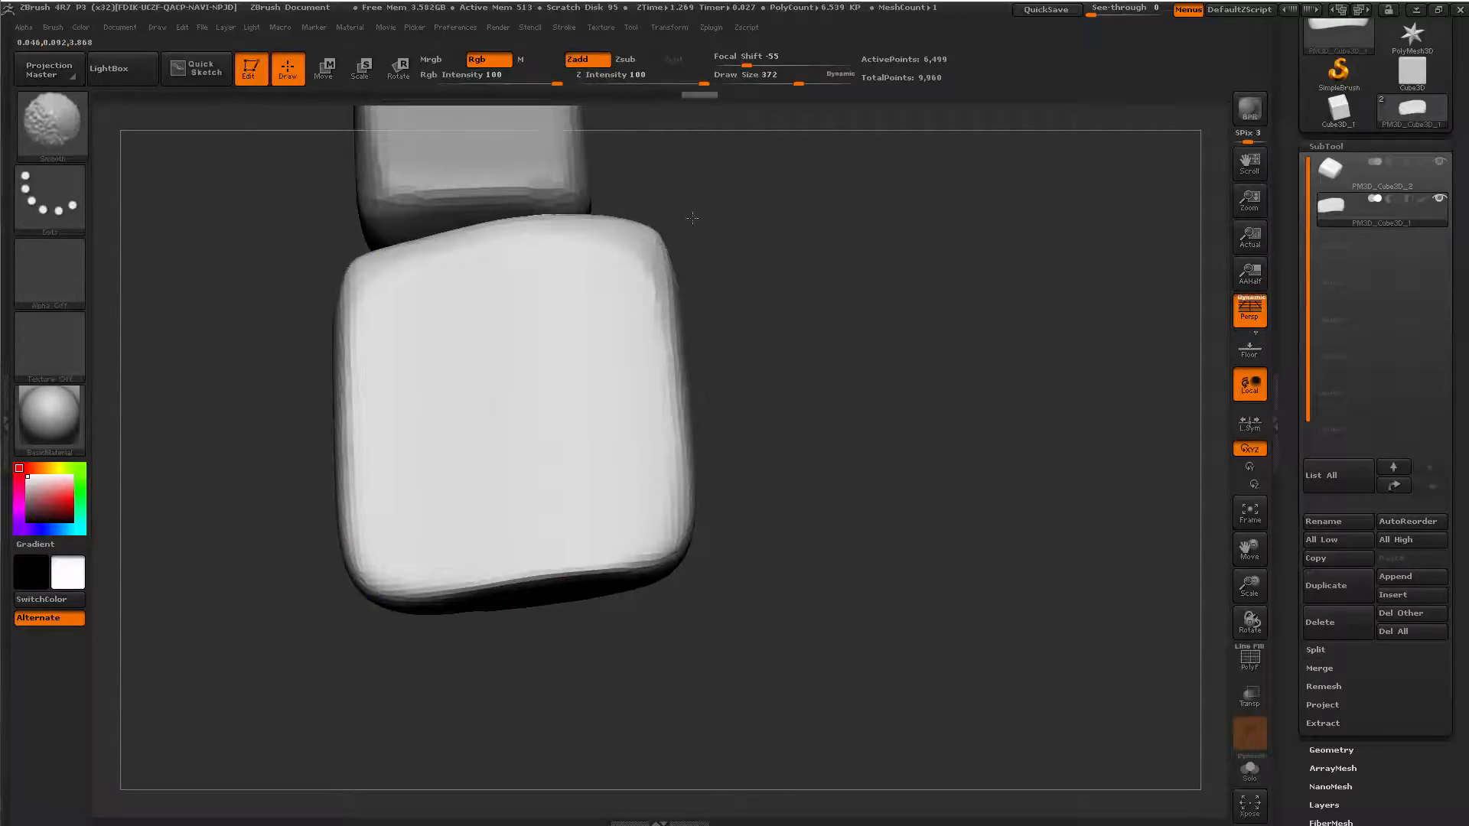
Push the low corner of the wedge's far end slightly downward with the Move brush.
mouse_move(757, 387)
left_mouse_down()
mouse_move(780, 427)
mouse_move(776, 362)
mouse_move(790, 584)
mouse_move(780, 554)
left_mouse_up()
key("b")
key("m")
key("v")
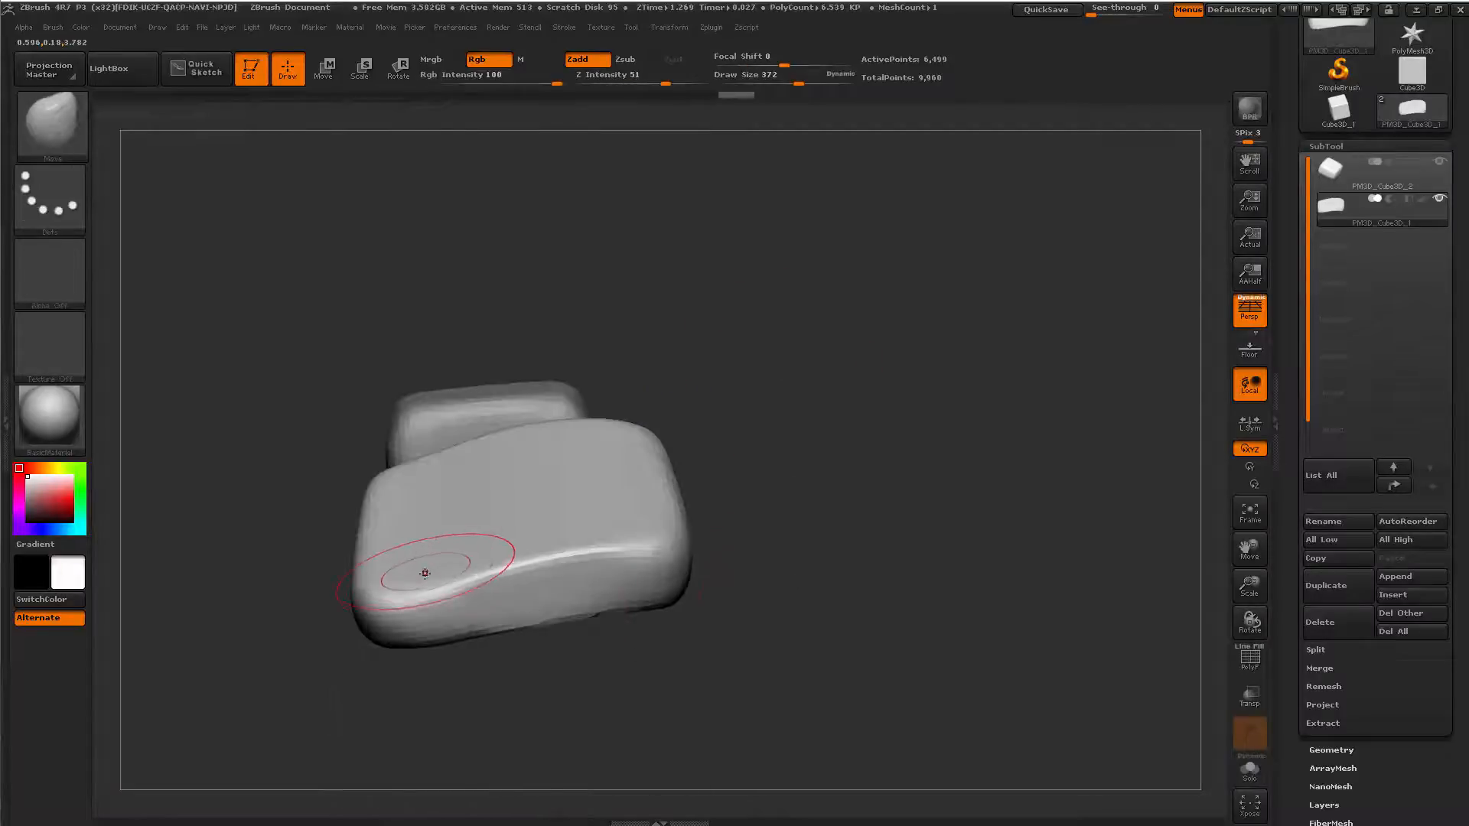
left_click_drag(424, 573, 440, 600)
Adjust the middle of the wedge's end edge with the Move brush, working from below.
mouse_move(583, 721)
left_mouse_down()
mouse_move(629, 612)
mouse_move(895, 550)
mouse_move(785, 537)
mouse_move(689, 623)
mouse_move(623, 502)
mouse_move(721, 760)
mouse_move(695, 671)
mouse_move(691, 699)
mouse_move(659, 344)
left_mouse_up()
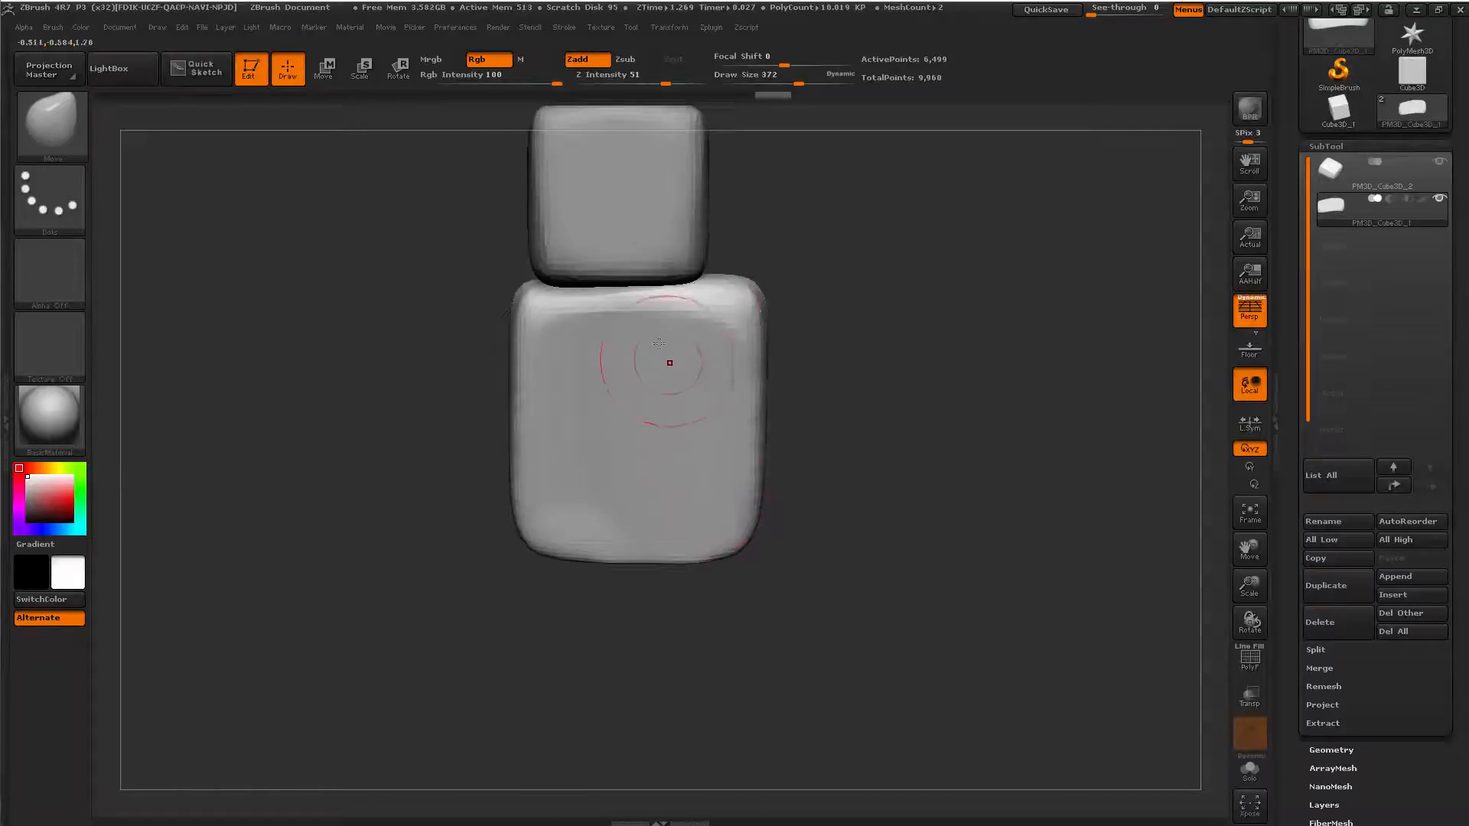
key("b")
key("d")
key("s")
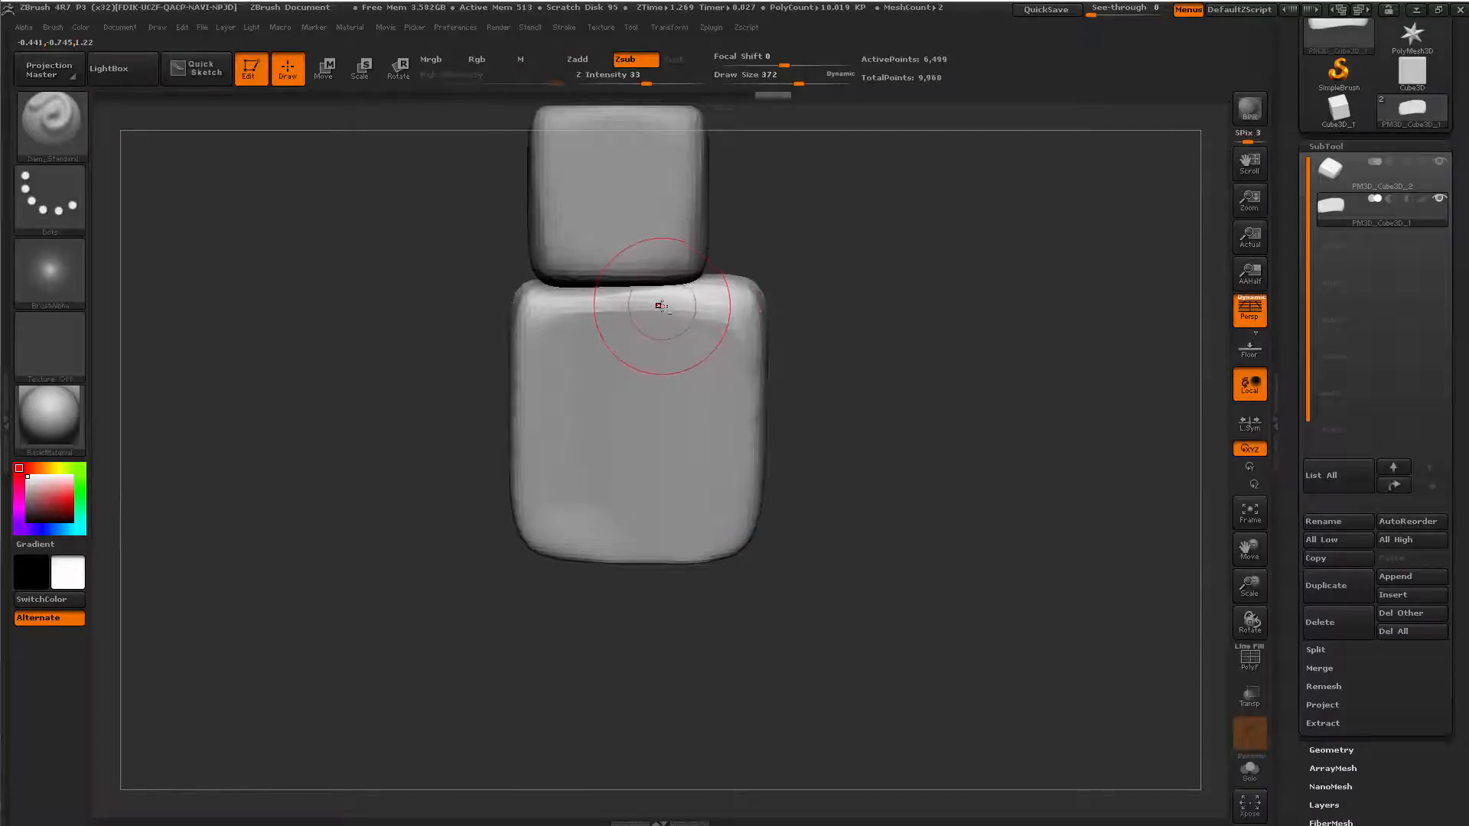
mouse_move(616, 598)
left_mouse_down()
mouse_move(666, 482)
mouse_move(655, 518)
left_mouse_up()
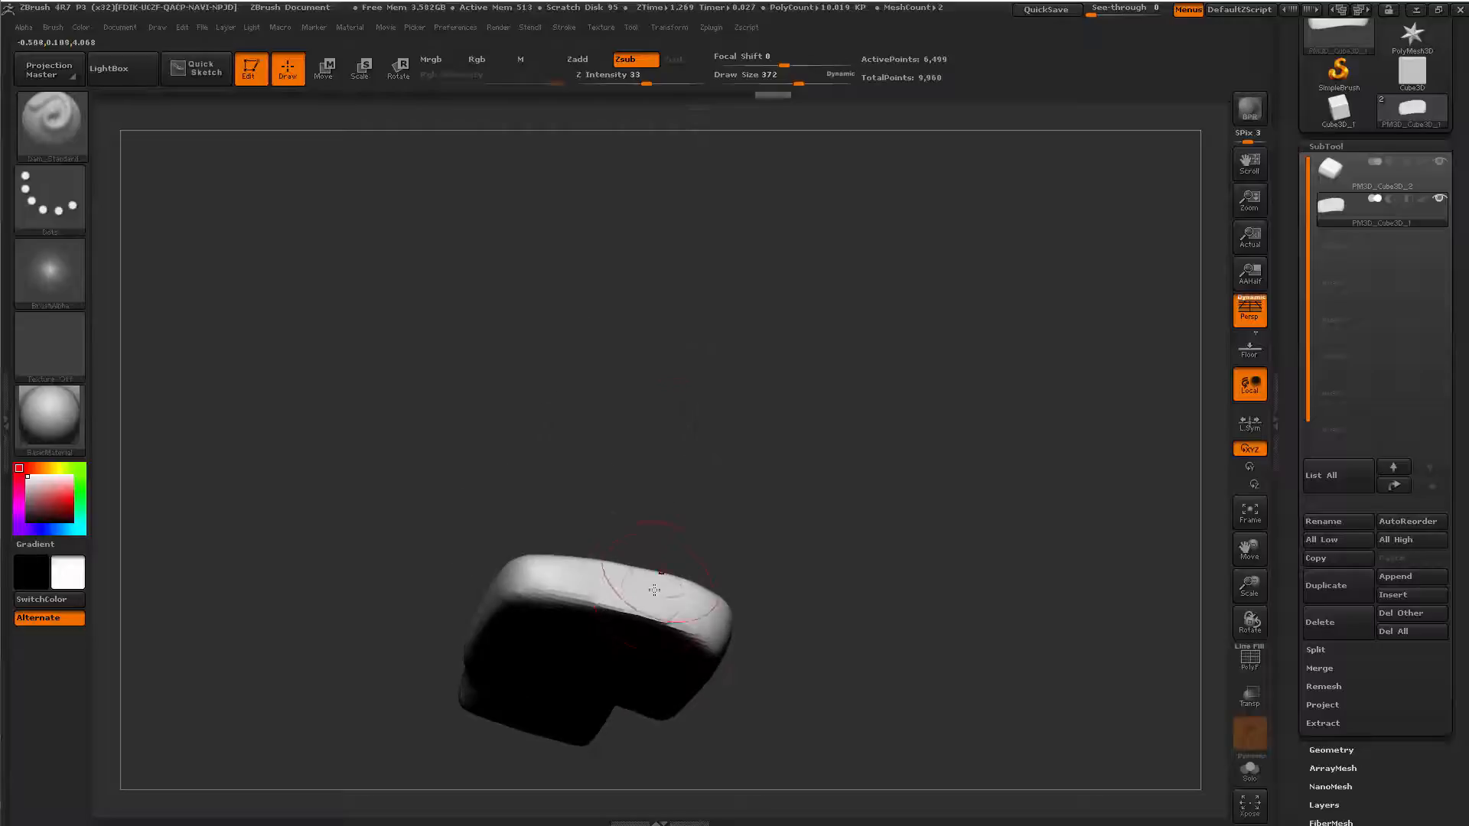
key("b")
key("m")
key("v")
left_click_drag(655, 584, 659, 558)
mouse_move(685, 528)
left_mouse_down()
mouse_move(713, 545)
mouse_move(653, 702)
mouse_move(761, 681)
mouse_move(699, 441)
left_mouse_up()
Build up a broad lengthwise ridge along the wedge's top face with overlapping Clay Buildup strokes.
key("b")
key("c")
key("b")
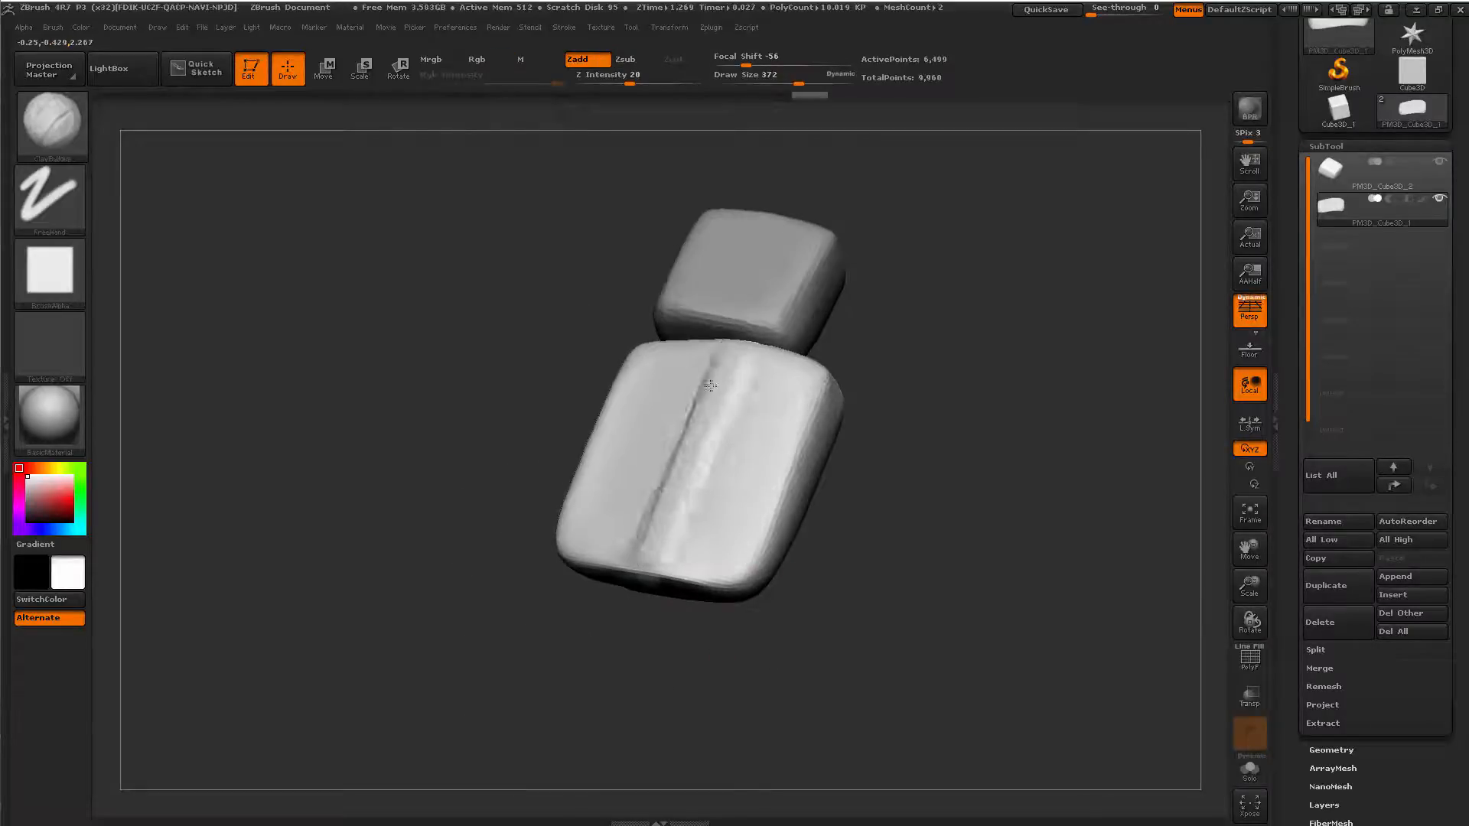
mouse_move(710, 386)
left_mouse_down()
mouse_move(612, 563)
mouse_move(683, 338)
left_mouse_up()
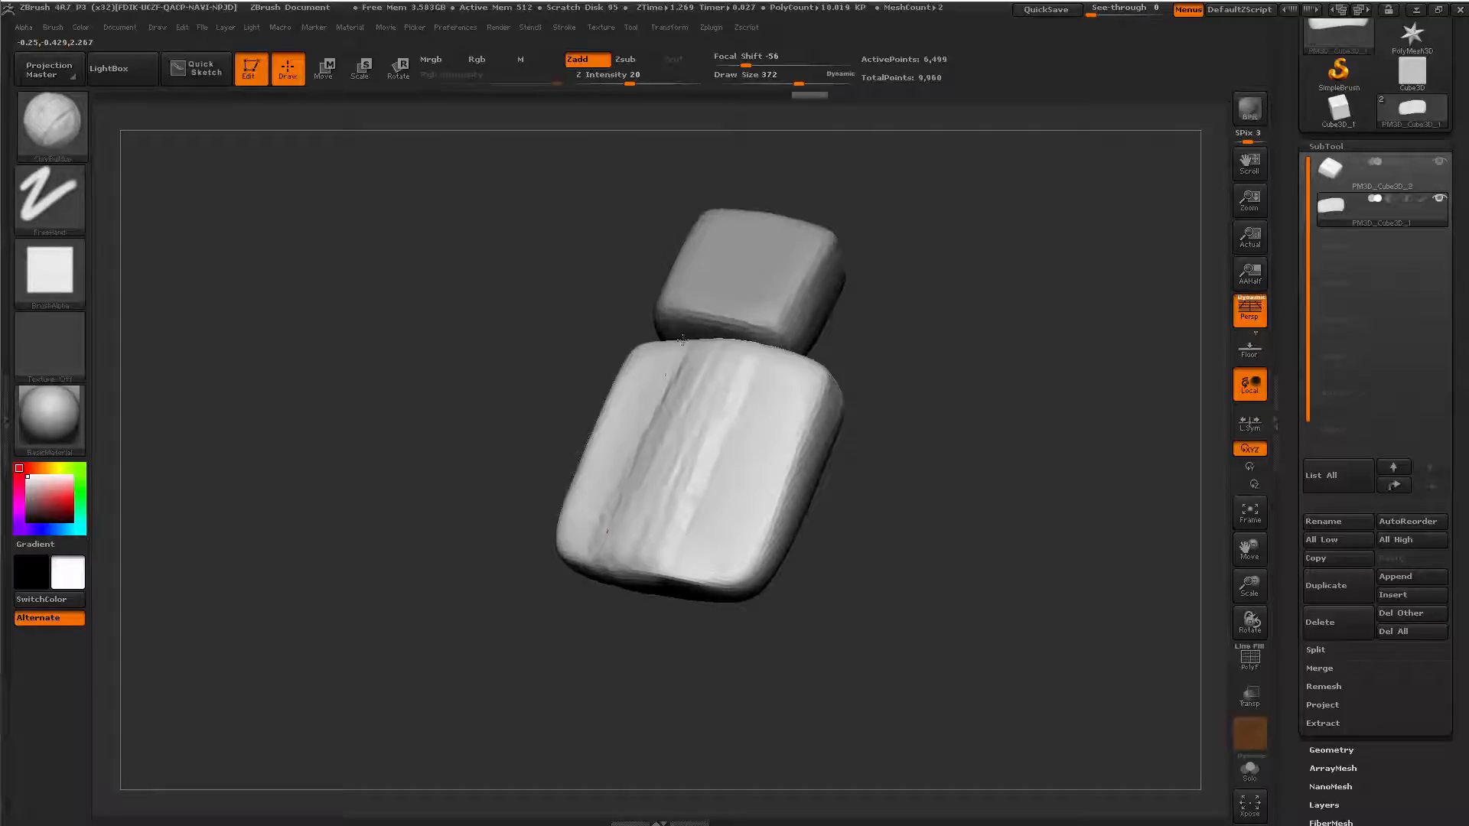
left_click_drag(603, 470, 637, 394)
mouse_move(906, 579)
left_mouse_down()
mouse_move(960, 511)
mouse_move(721, 645)
mouse_move(708, 711)
left_mouse_up()
Flatten both sides of the lengthwise ridge into clean planes with the hPolish brush.
key("b")
key("h")
key("p")
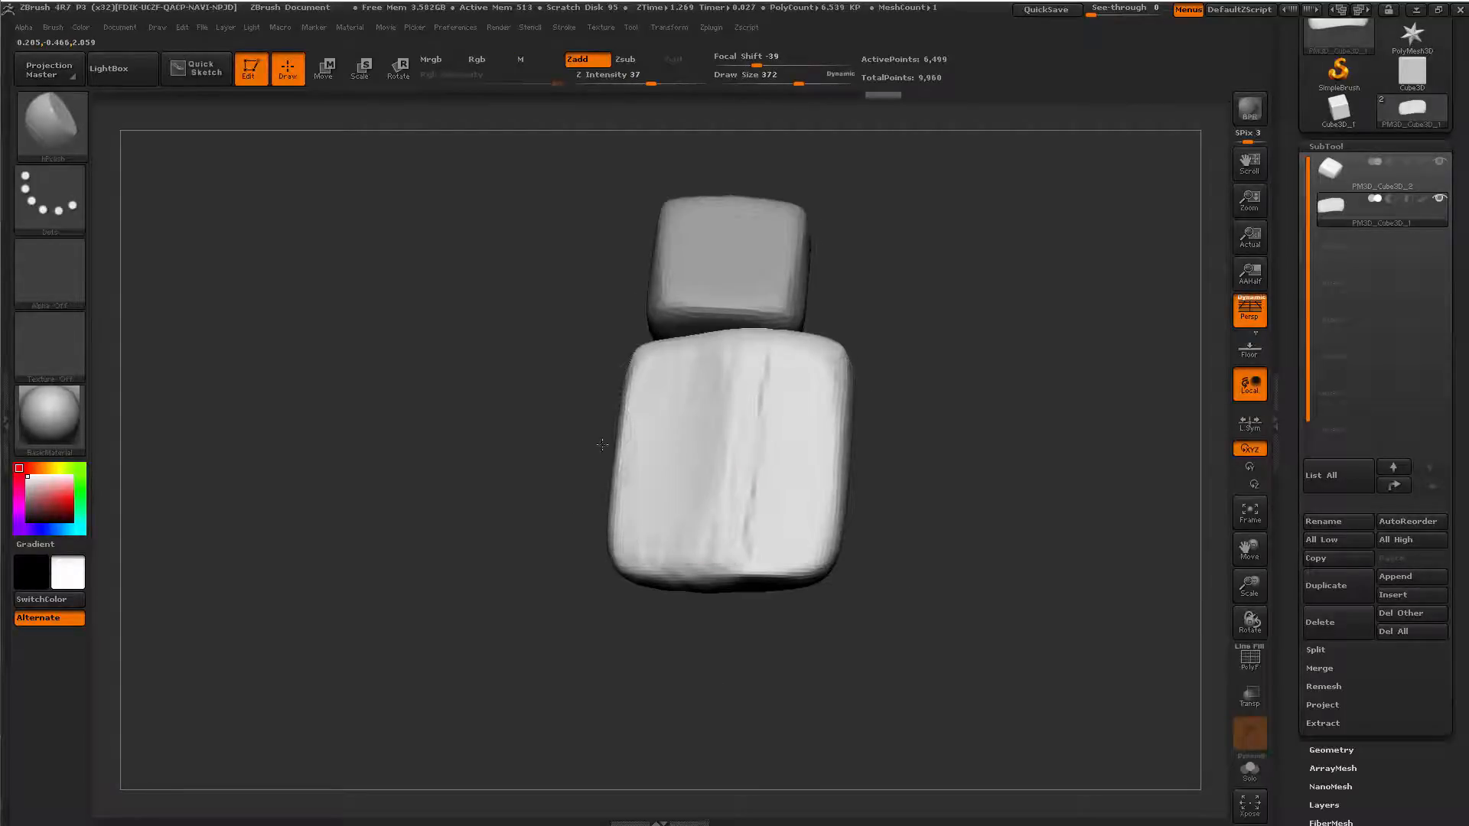
left_click_drag(602, 444, 674, 508)
left_click_drag(777, 364, 763, 414)
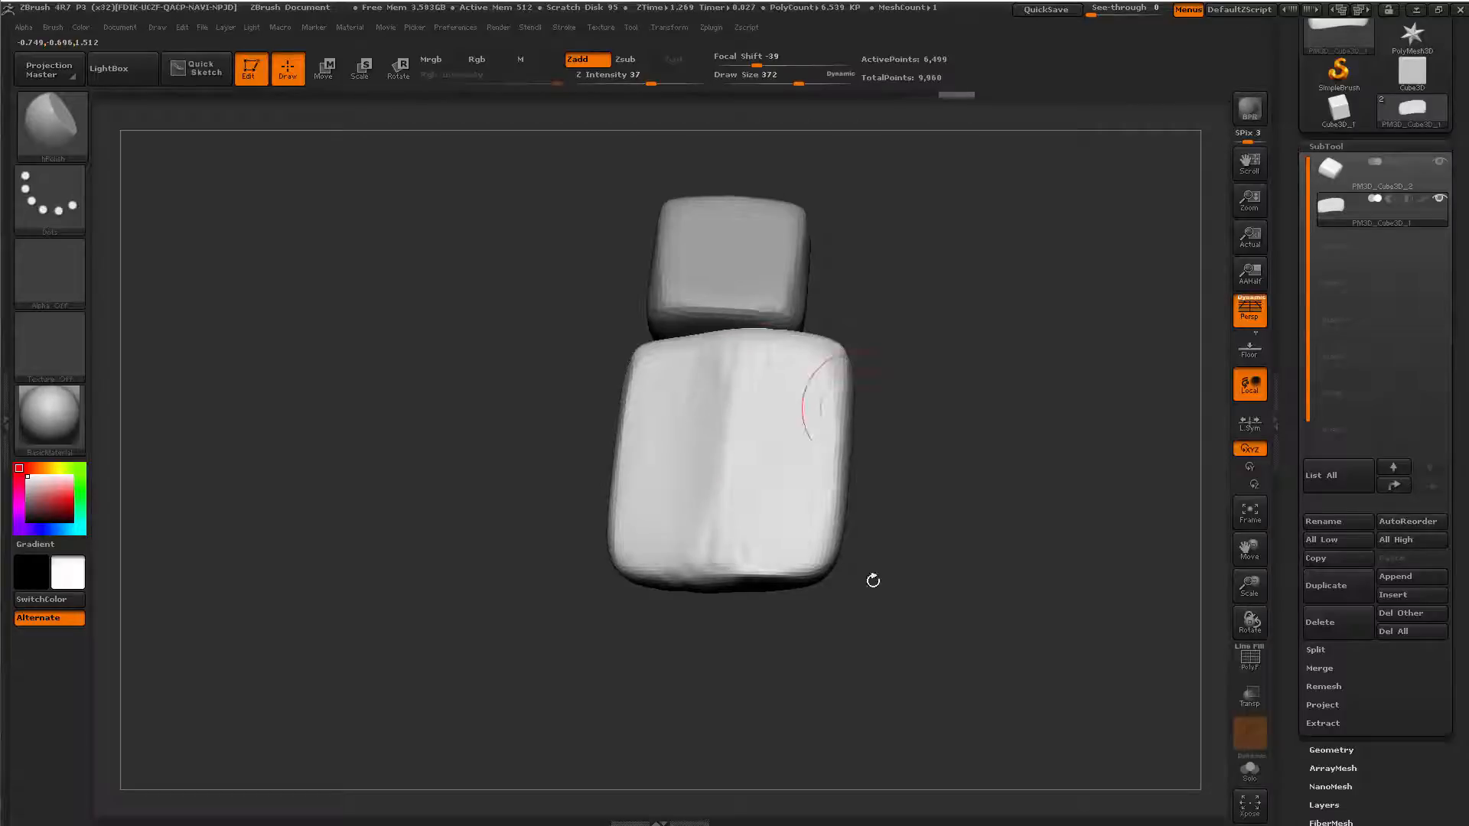
mouse_move(872, 581)
left_mouse_down()
mouse_move(787, 525)
mouse_move(770, 545)
left_mouse_up()
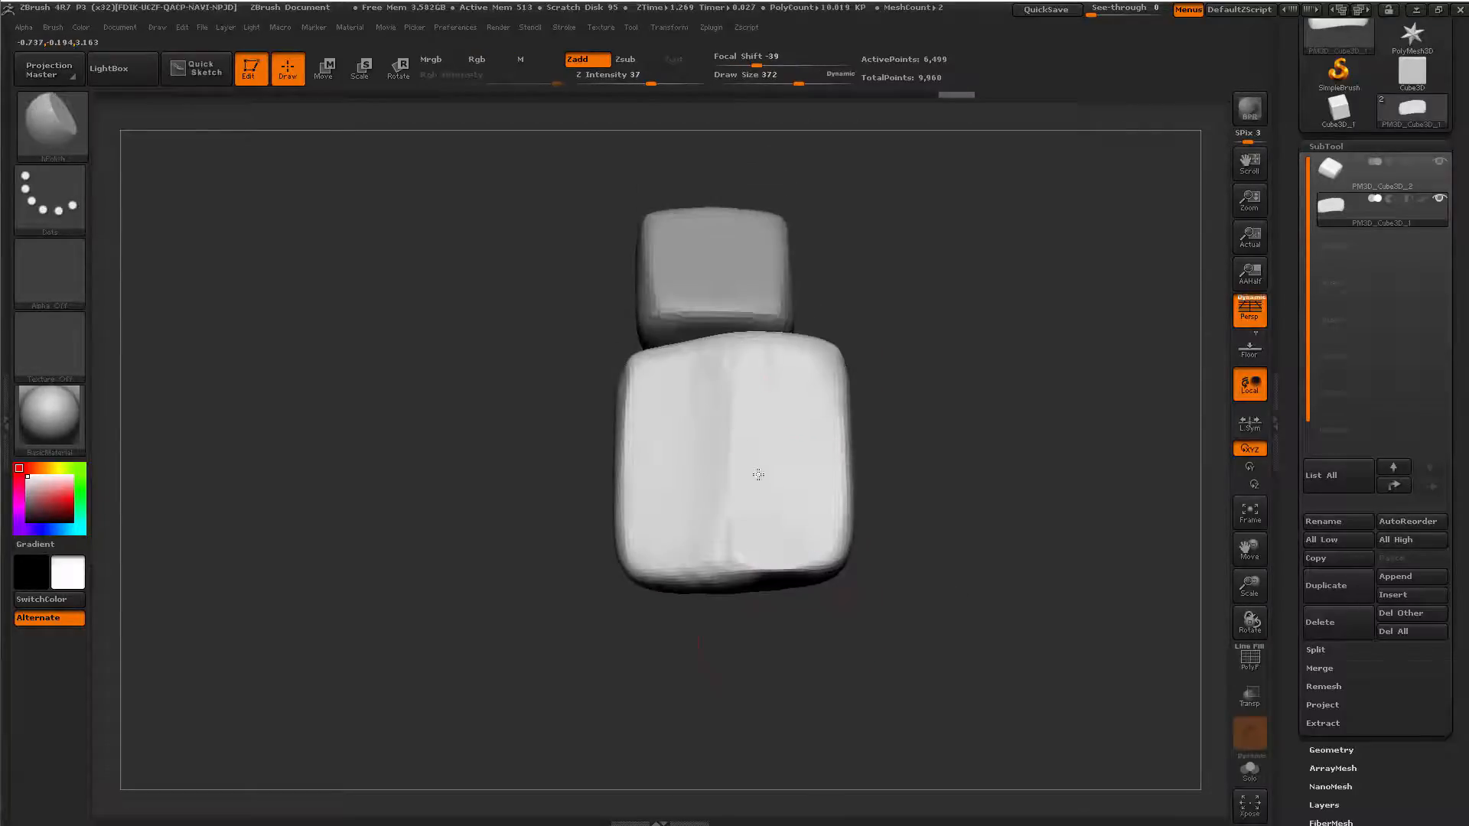
left_click_drag(758, 475, 723, 599)
Carve a line down the middle of the wedge's top face with Dam Standard, undoing the first stroke and redrawing it.
key("b")
key("d")
key("s")
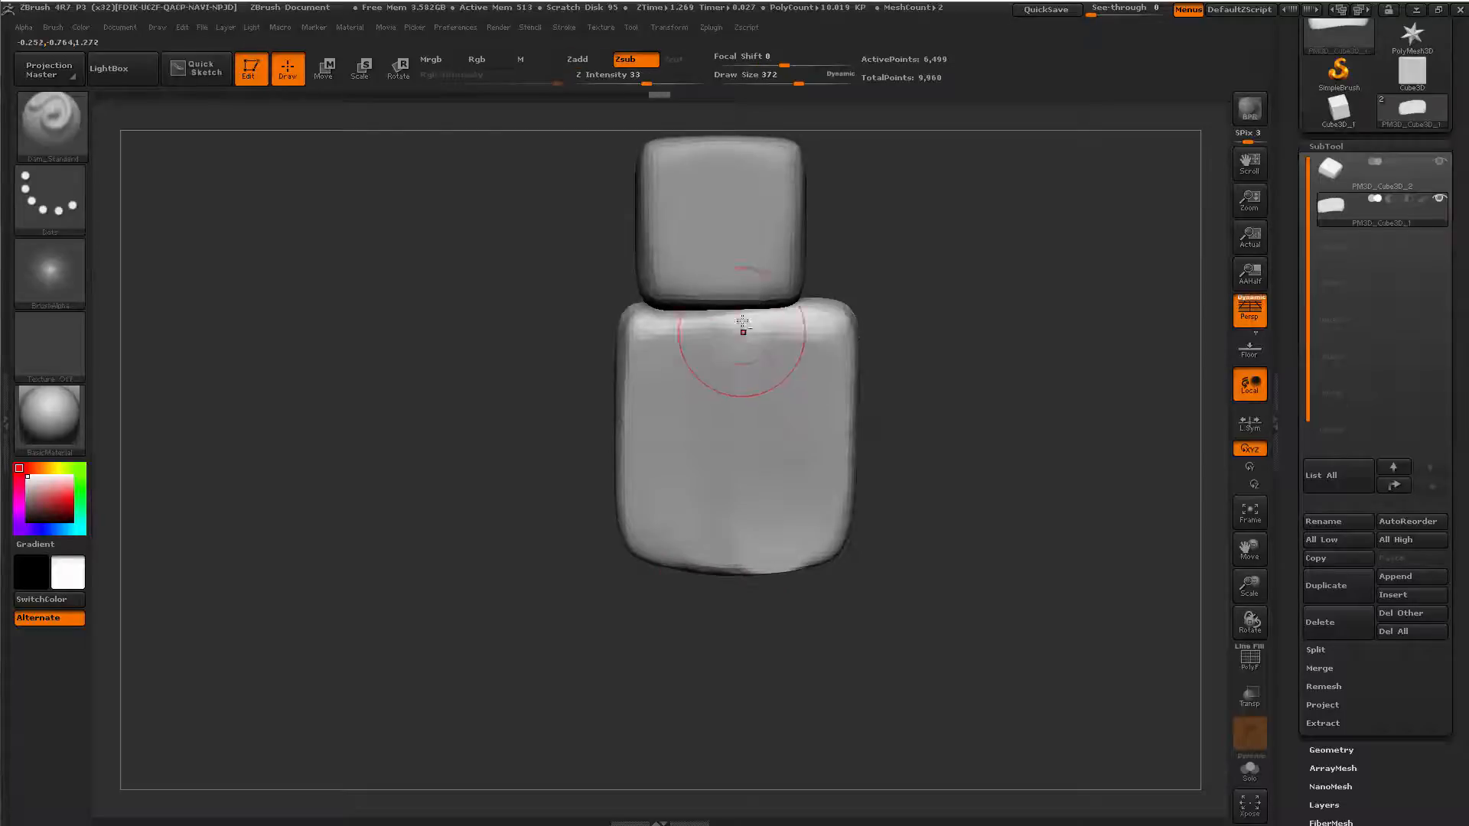
left_click_drag(741, 321, 782, 612)
key("ctrl+z")
mouse_move(727, 330)
left_mouse_down()
mouse_move(765, 577)
mouse_move(700, 398)
mouse_move(670, 412)
mouse_move(689, 482)
left_mouse_up()
Build up the centre line with Clay Buildup and flatten the surface beside it with hPolish.
key("b")
key("c")
key("b")
key("b")
key("h")
key("p")
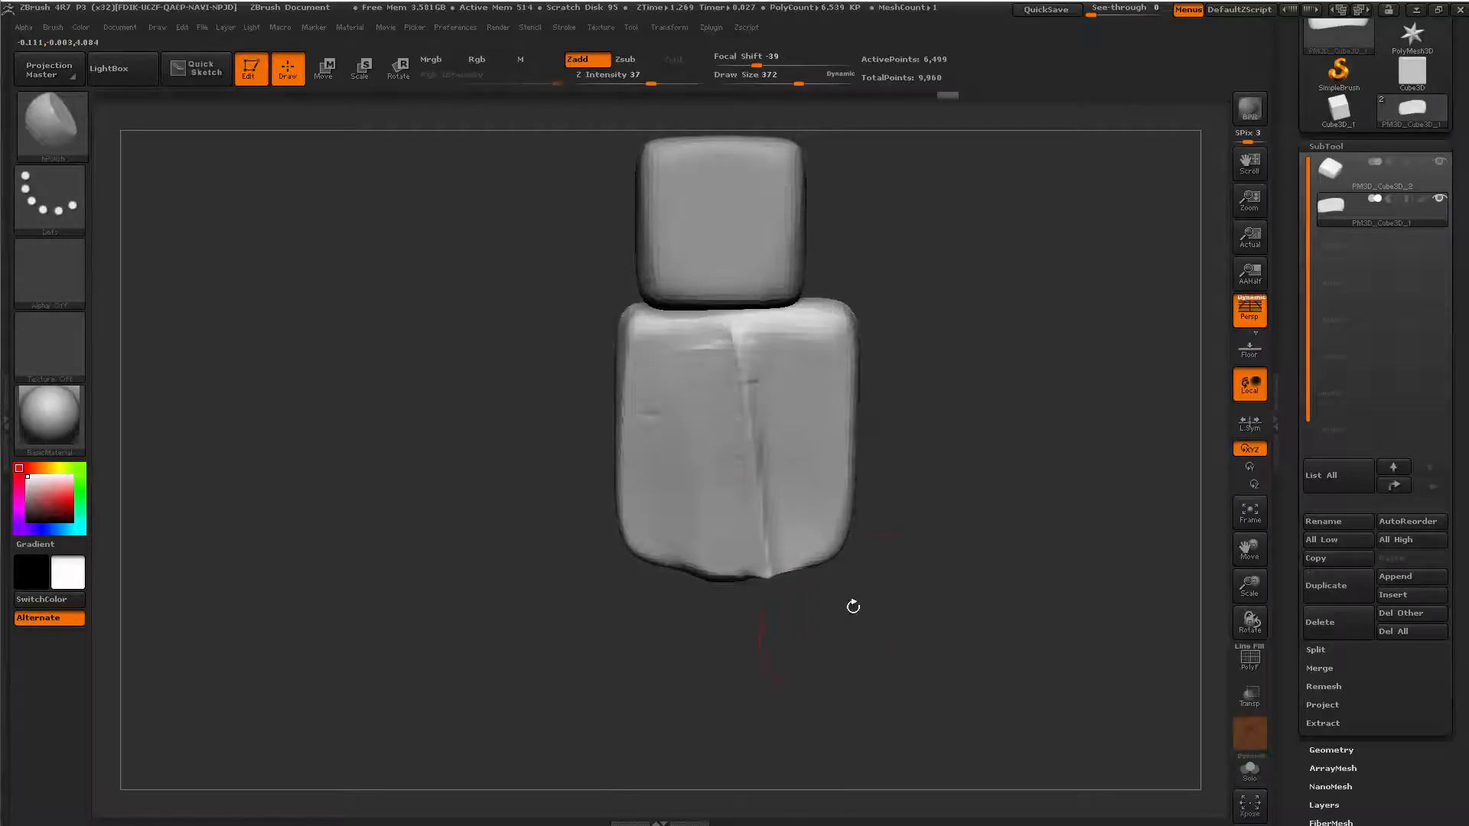
Add volume across the half of the top face on the raised side with Clay Buildup strokes.
key("b")
key("c")
key("b")
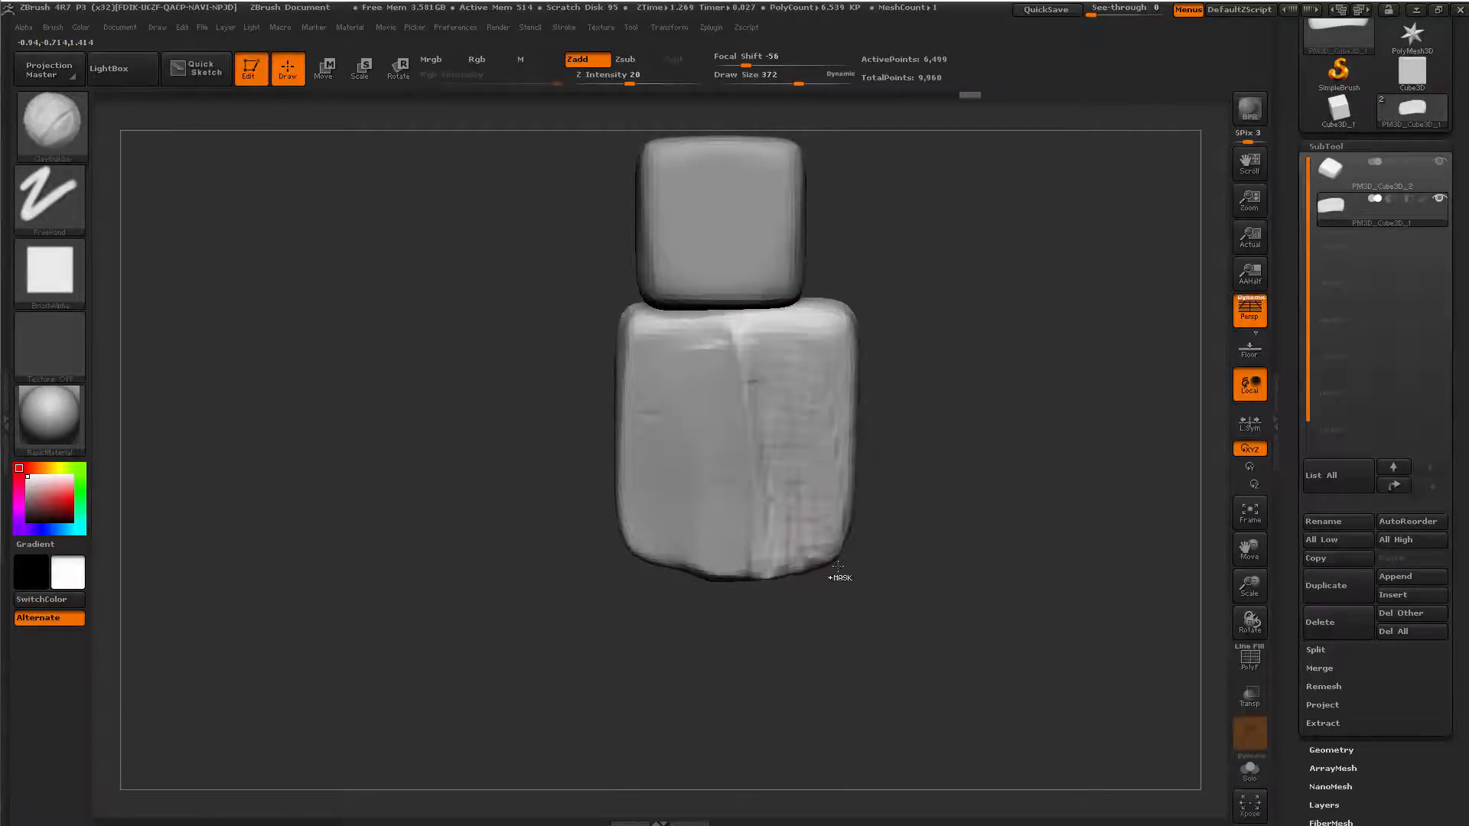
mouse_move(793, 556)
left_mouse_down()
mouse_move(790, 322)
mouse_move(826, 367)
left_mouse_up()
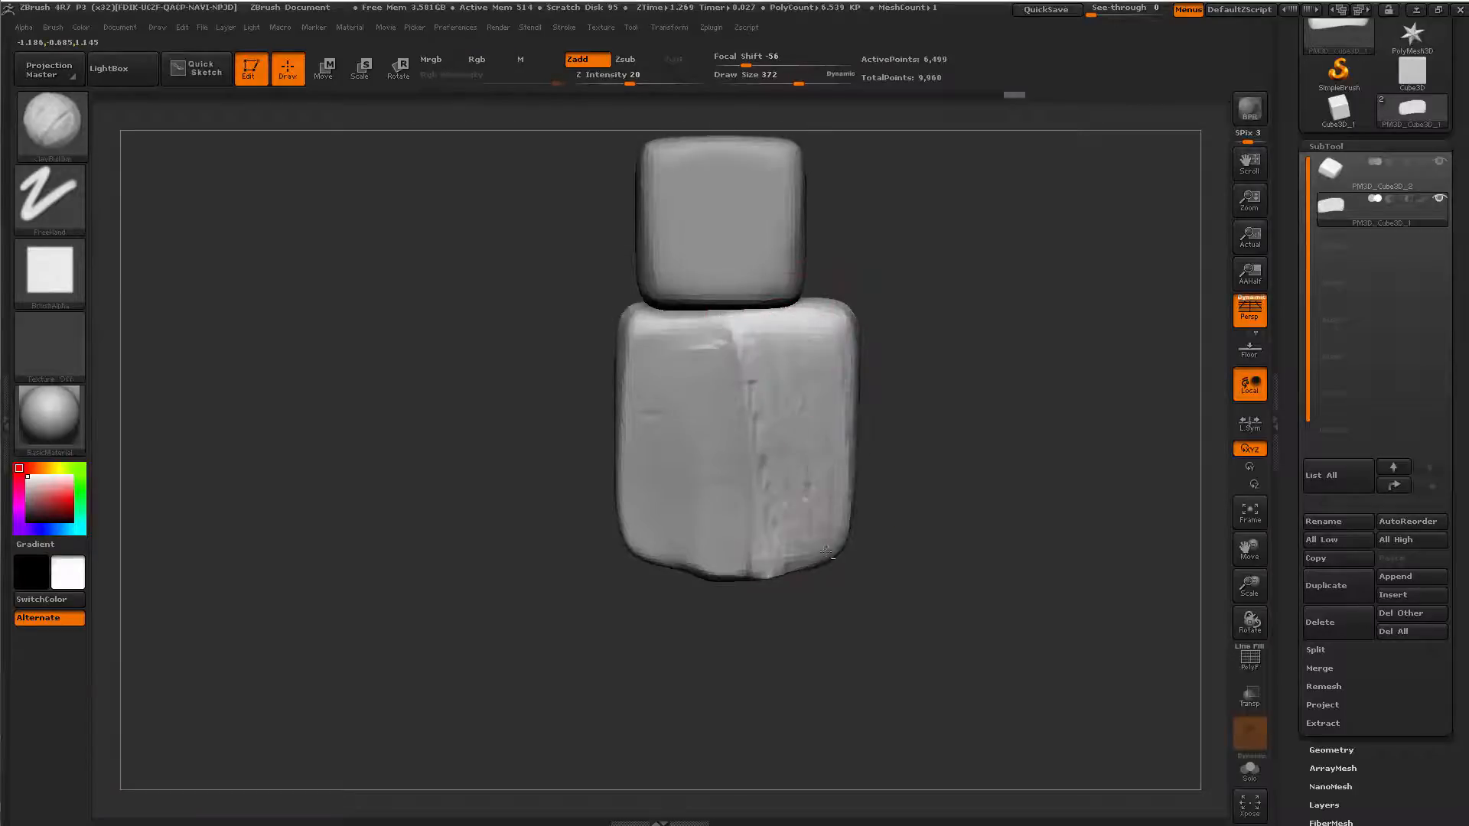
Flatten the freshly built-up half of the wedge's top face with hPolish.
key("b")
key("h")
key("p")
mouse_move(819, 597)
left_mouse_down()
mouse_move(800, 535)
mouse_move(812, 499)
mouse_move(825, 702)
mouse_move(822, 681)
left_mouse_up()
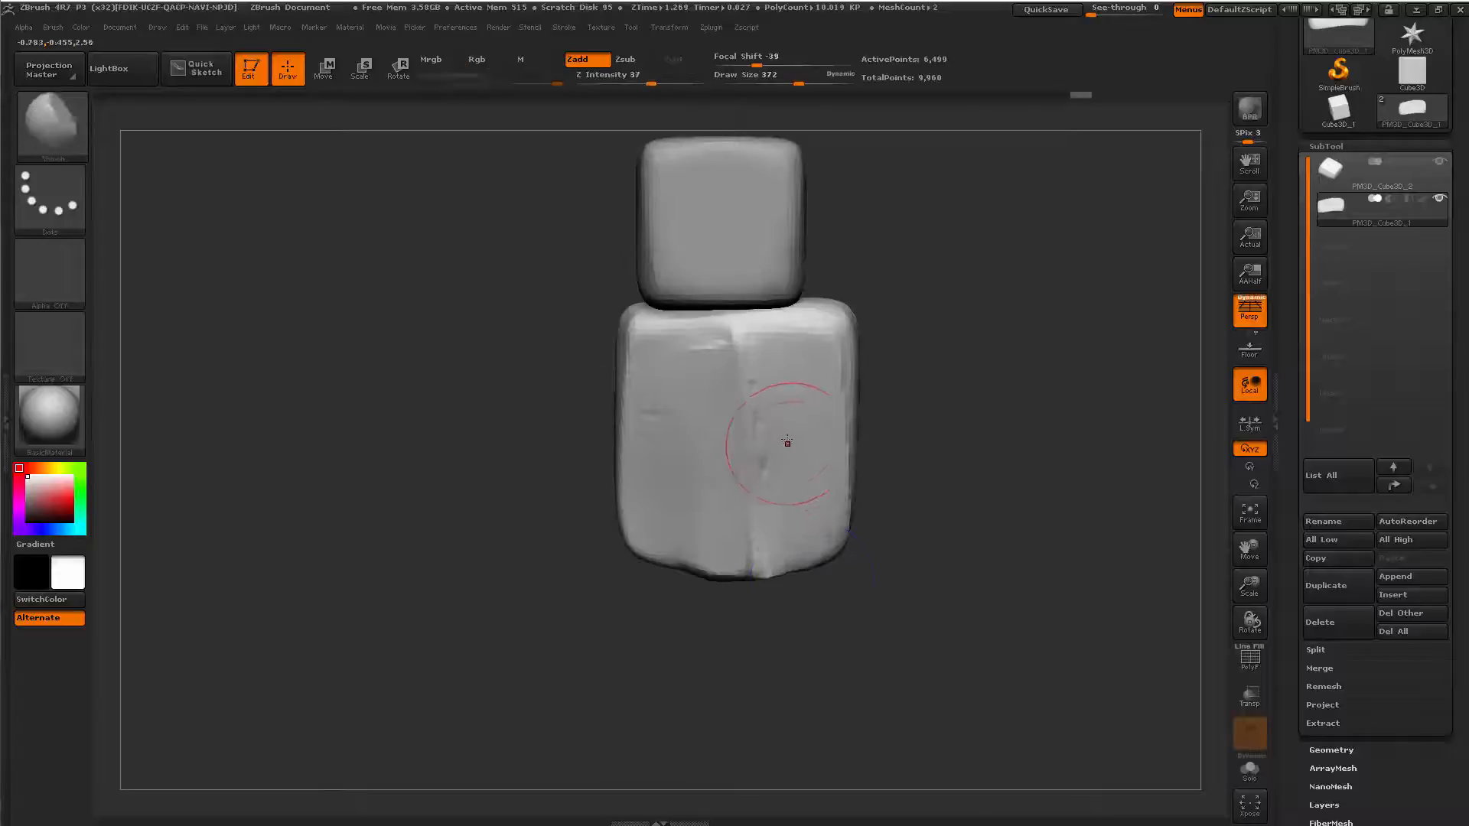
key("b")
key("m")
key("v")
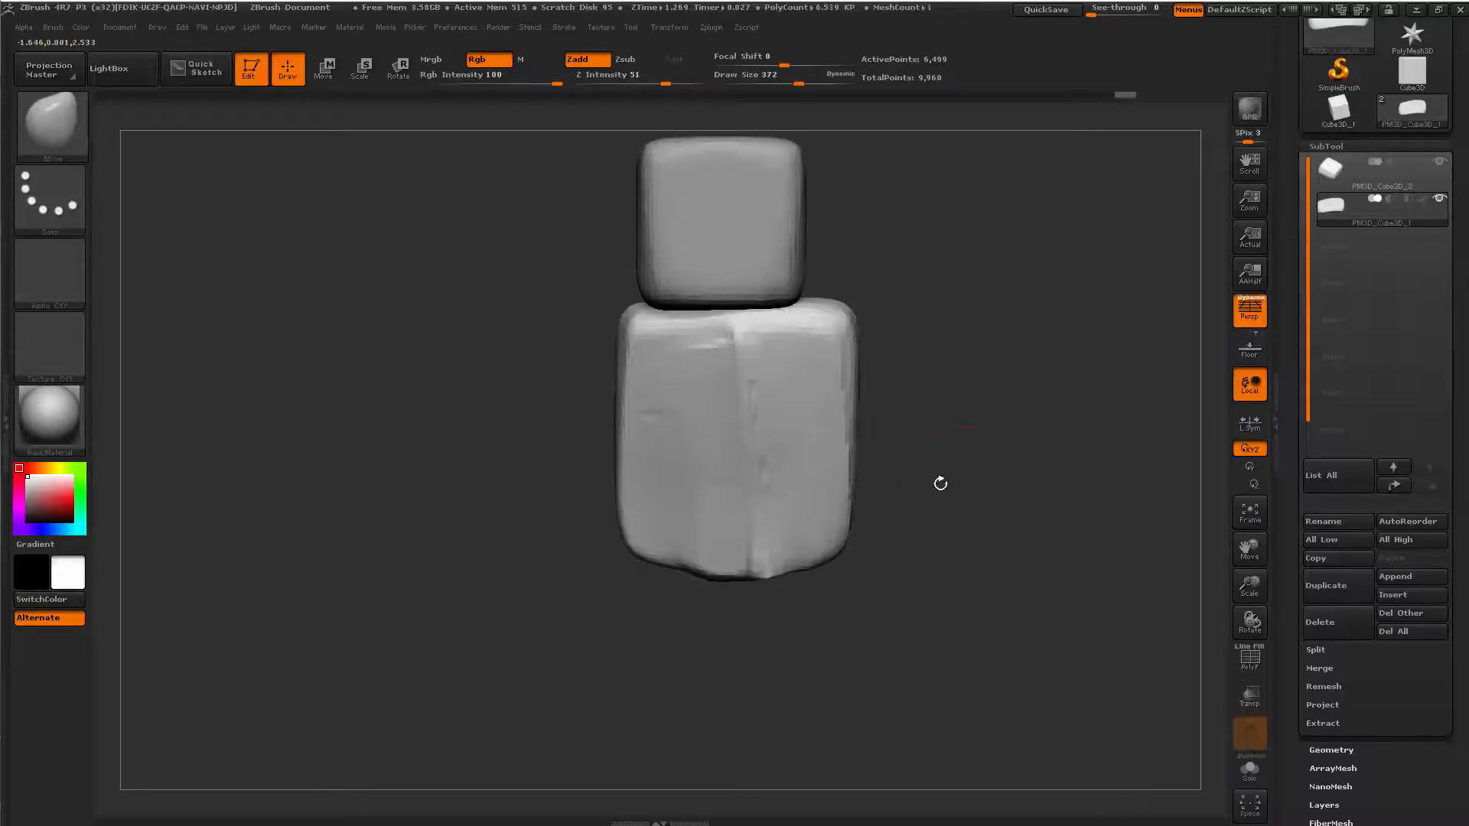
mouse_move(940, 483)
left_mouse_down("alt")
mouse_move(905, 466)
mouse_move(910, 482)
mouse_move(807, 472)
mouse_move(836, 367)
mouse_move(796, 564)
left_mouse_up("alt")
Reduce the draw size to 101 and mask a stripe along the centre ridge plus several bars across one half.
key("b")
key("h")
key("p")
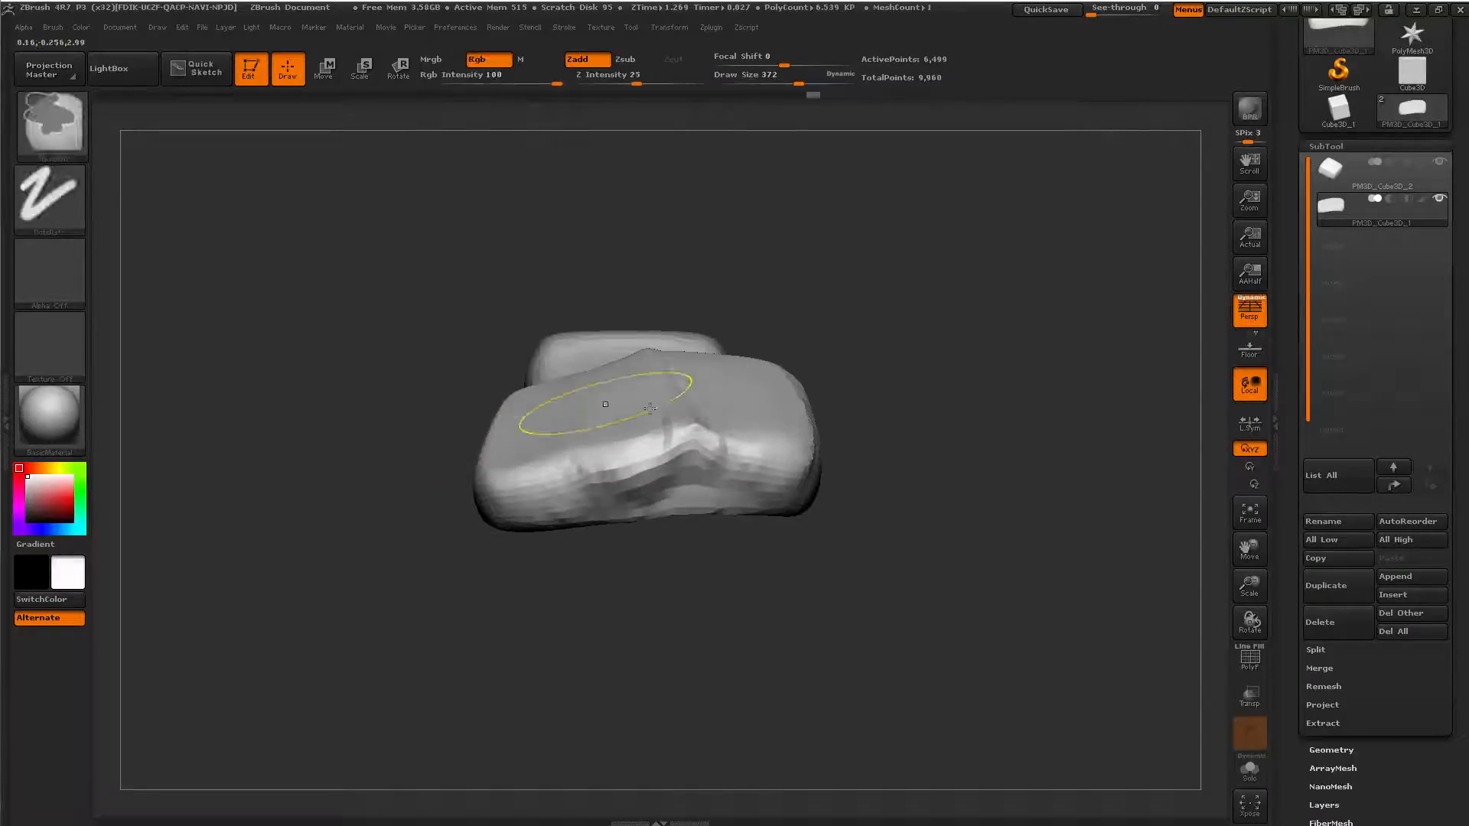
right_click_drag(606, 406, 646, 436)
key("space")
left_click_drag(607, 404, 547, 403)
mouse_move(483, 222)
left_mouse_down("ctrl")
mouse_move(647, 317)
mouse_move(644, 532)
mouse_move(481, 218)
left_mouse_up("ctrl")
left_click_drag(482, 310, 621, 284, "ctrl")
left_click_drag(520, 387, 635, 368, "ctrl")
left_click_drag(511, 459, 639, 432, "ctrl")
left_click_drag(534, 517, 667, 498, "ctrl")
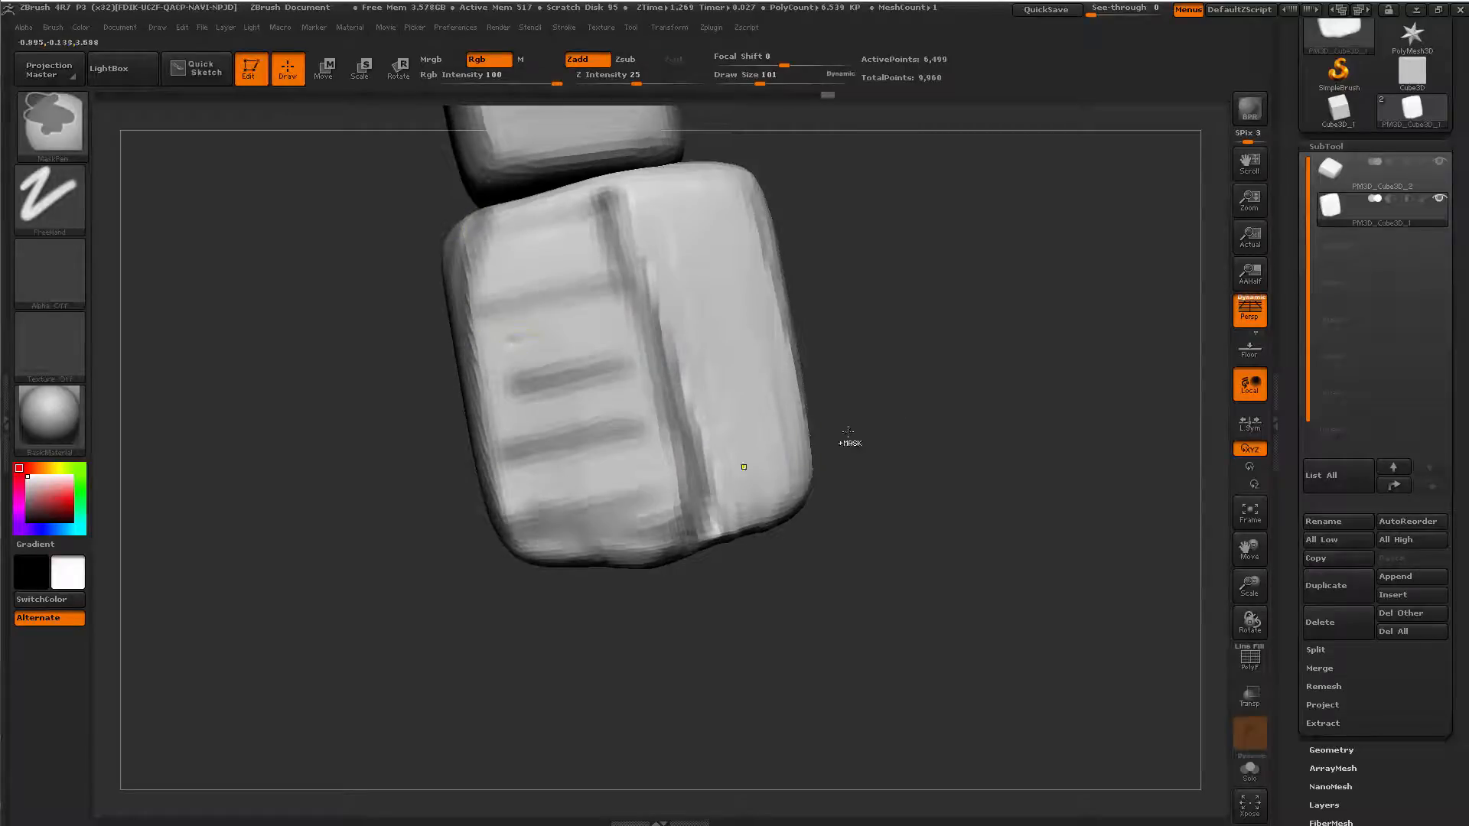
Undo all the mask strokes on the wedge.
key("ctrl+z")
key("ctrl+z")
key("ctrl+z")
key("ctrl+z")
key("ctrl+z")
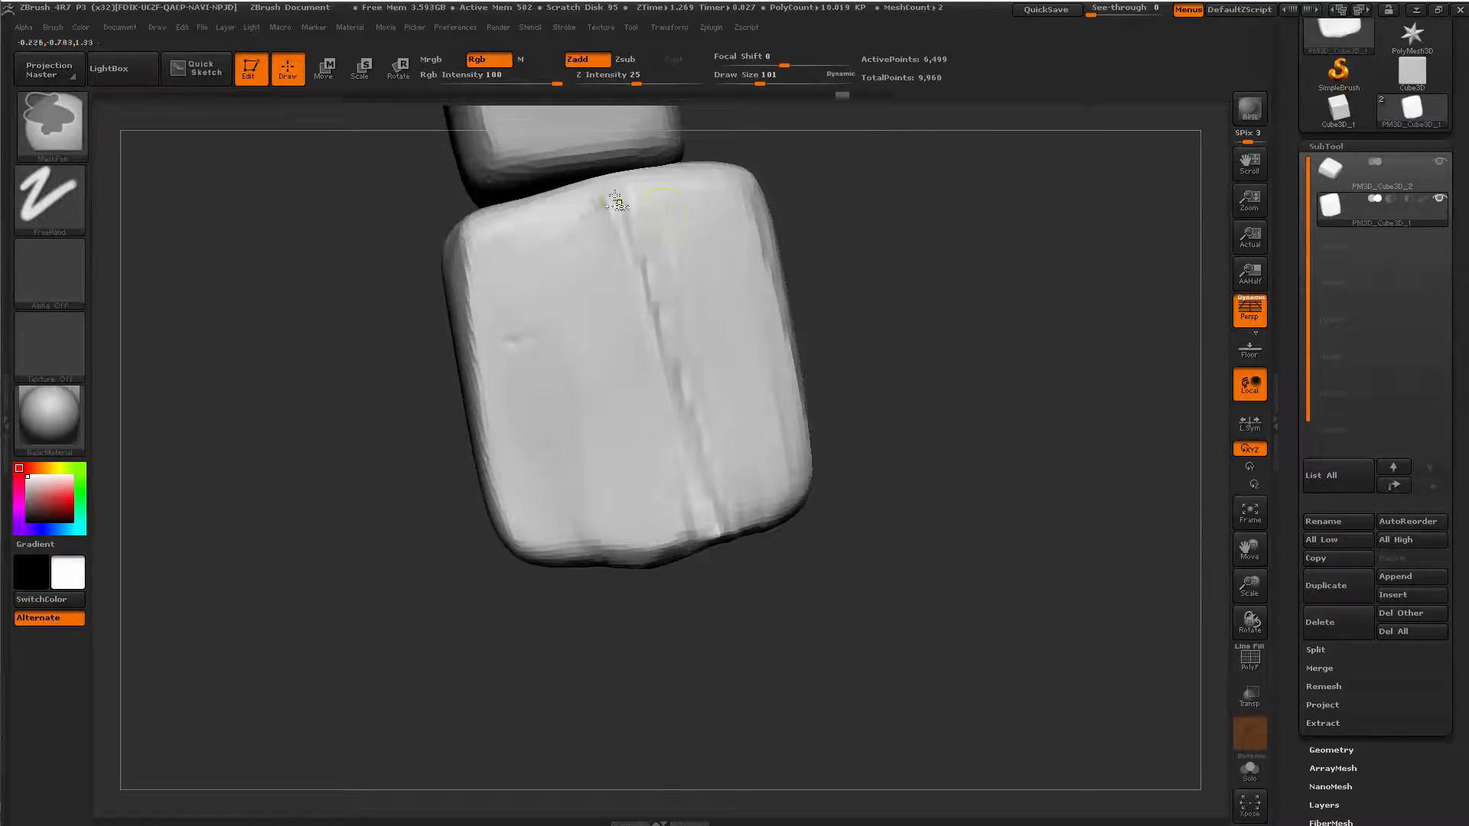
key("ctrl+z")
key("ctrl+z")
Cut the raised side of the wedge with Trim Curve into two angled edges meeting at an outward point.
mouse_move(956, 329)
left_mouse_down()
mouse_move(793, 298)
mouse_move(1012, 350)
mouse_move(1000, 485)
mouse_move(714, 400)
left_mouse_up()
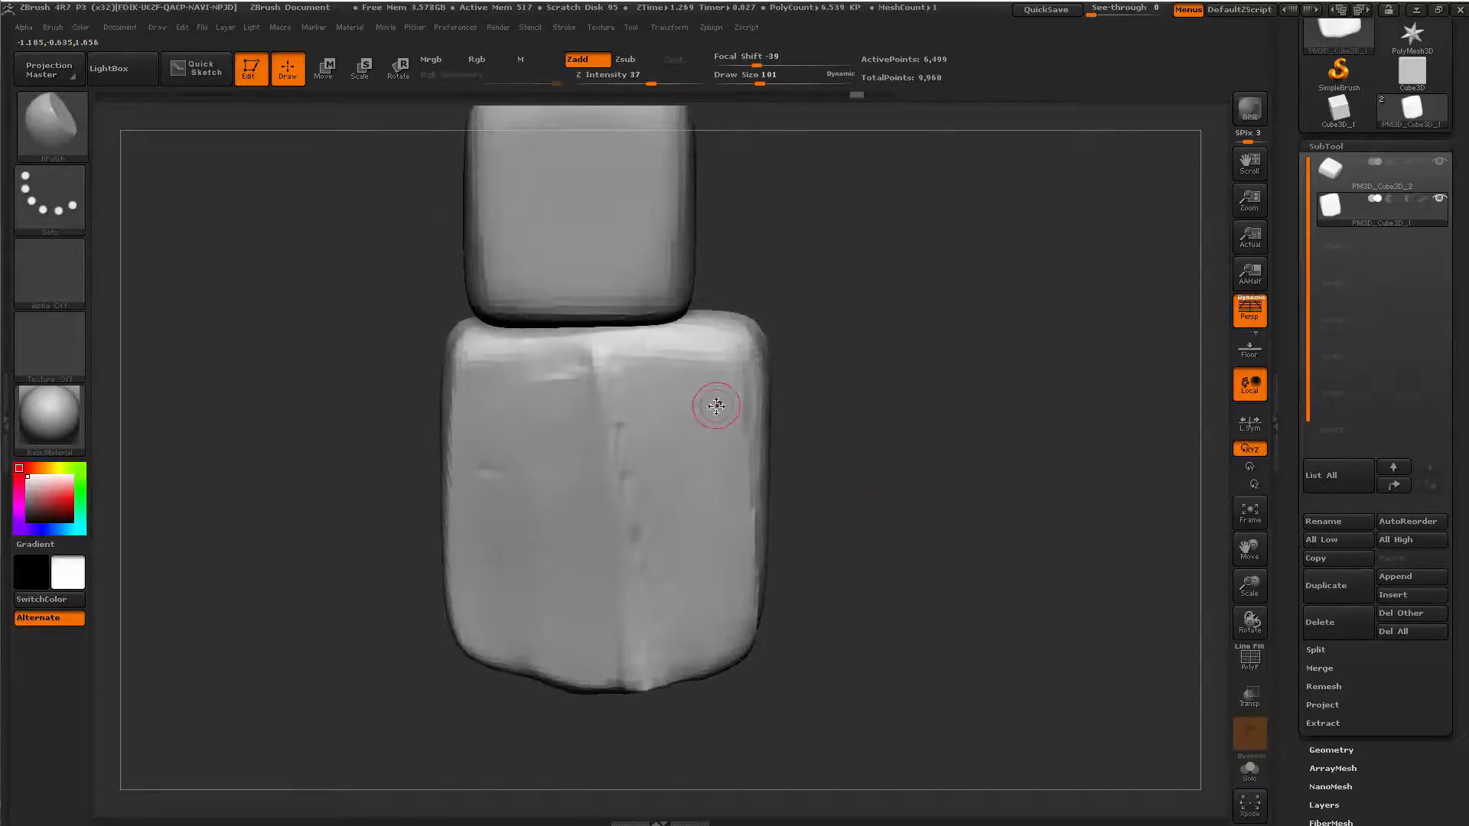
key("space")
mouse_move(685, 295)
left_mouse_down("ctrl+shift")
mouse_move(673, 413)
mouse_move(846, 518)
mouse_move(836, 551)
mouse_move(728, 629)
mouse_move(640, 777)
mouse_move(665, 790)
mouse_move(657, 771)
mouse_move(665, 799)
left_mouse_up("ctrl+shift")
left_click_drag(905, 570, 868, 535, "alt")
mouse_move(861, 428)
left_mouse_down()
mouse_move(786, 406)
mouse_move(811, 439)
mouse_move(797, 418)
left_mouse_up()
Reshape the wedge's pointed side with the Move brush, adjusting the draw size between strokes.
key("b")
key("m")
key("v")
left_click_drag(830, 467, 795, 433)
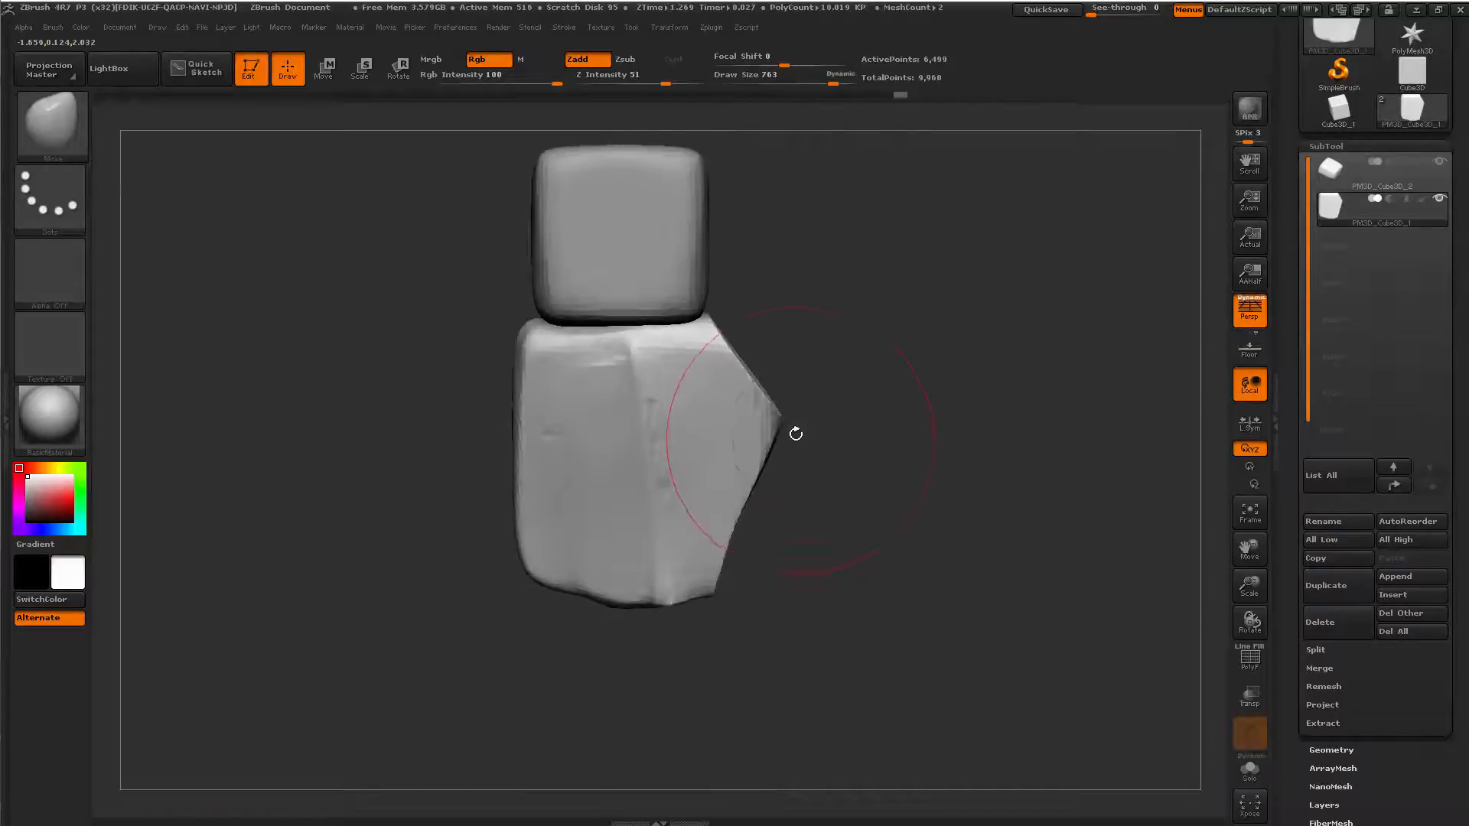
mouse_move(769, 528)
left_mouse_down("alt")
mouse_move(813, 485)
mouse_move(842, 505)
mouse_move(814, 399)
left_mouse_up("alt")
key("space")
mouse_move(813, 473)
left_mouse_down()
mouse_move(755, 472)
mouse_move(790, 456)
mouse_move(892, 494)
left_mouse_up()
mouse_move(902, 548)
left_mouse_down()
mouse_move(948, 519)
mouse_move(901, 390)
mouse_move(790, 405)
left_mouse_up()
key("space")
mouse_move(923, 320)
left_mouse_down()
mouse_move(892, 270)
mouse_move(879, 390)
left_mouse_up()
Set the draw size to 386 and flatten the facet beside the pointed side with hPolish.
key("space")
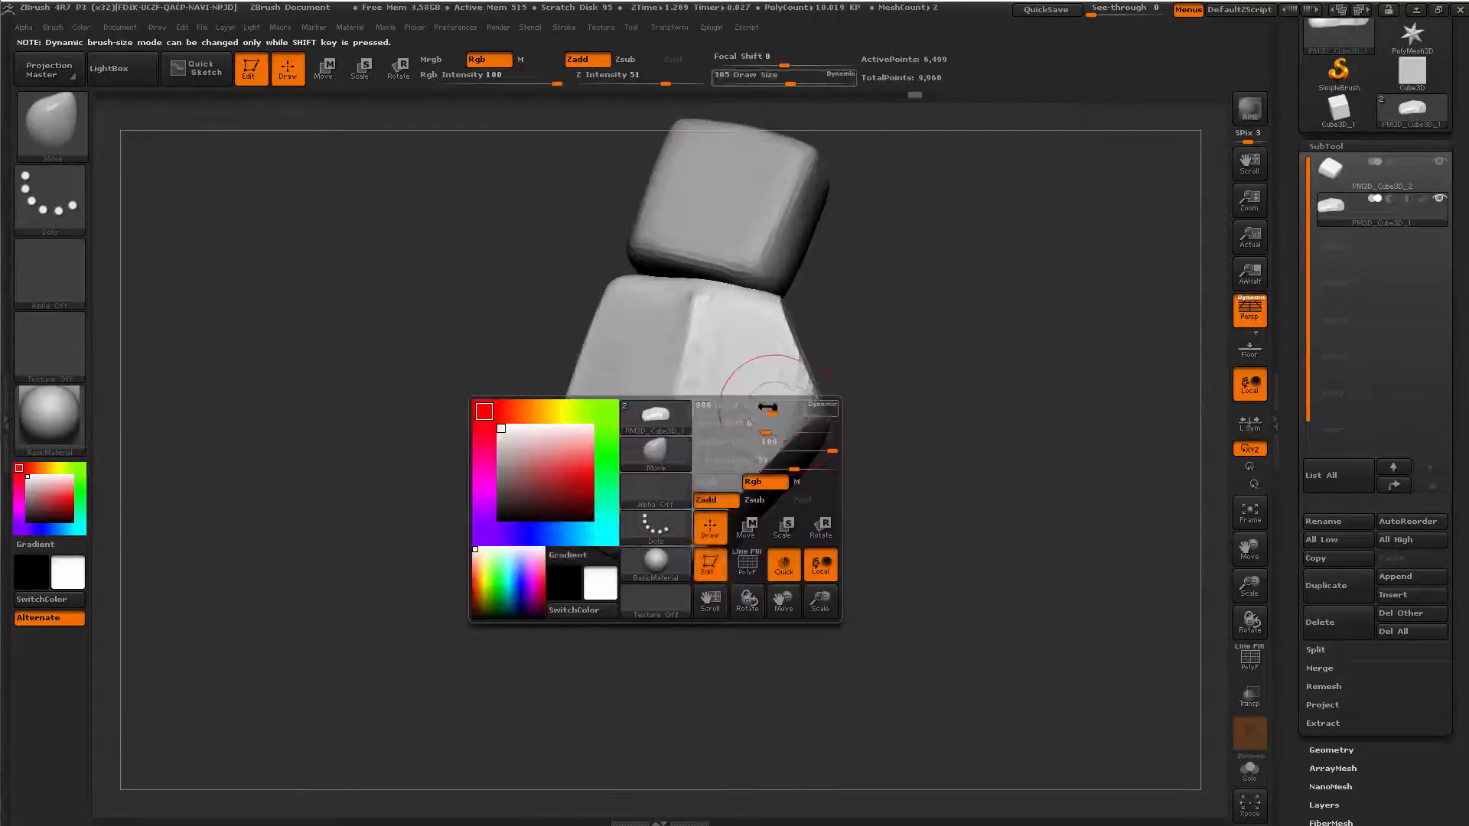
left_click_drag(768, 406, 781, 405)
key("b")
key("h")
key("p")
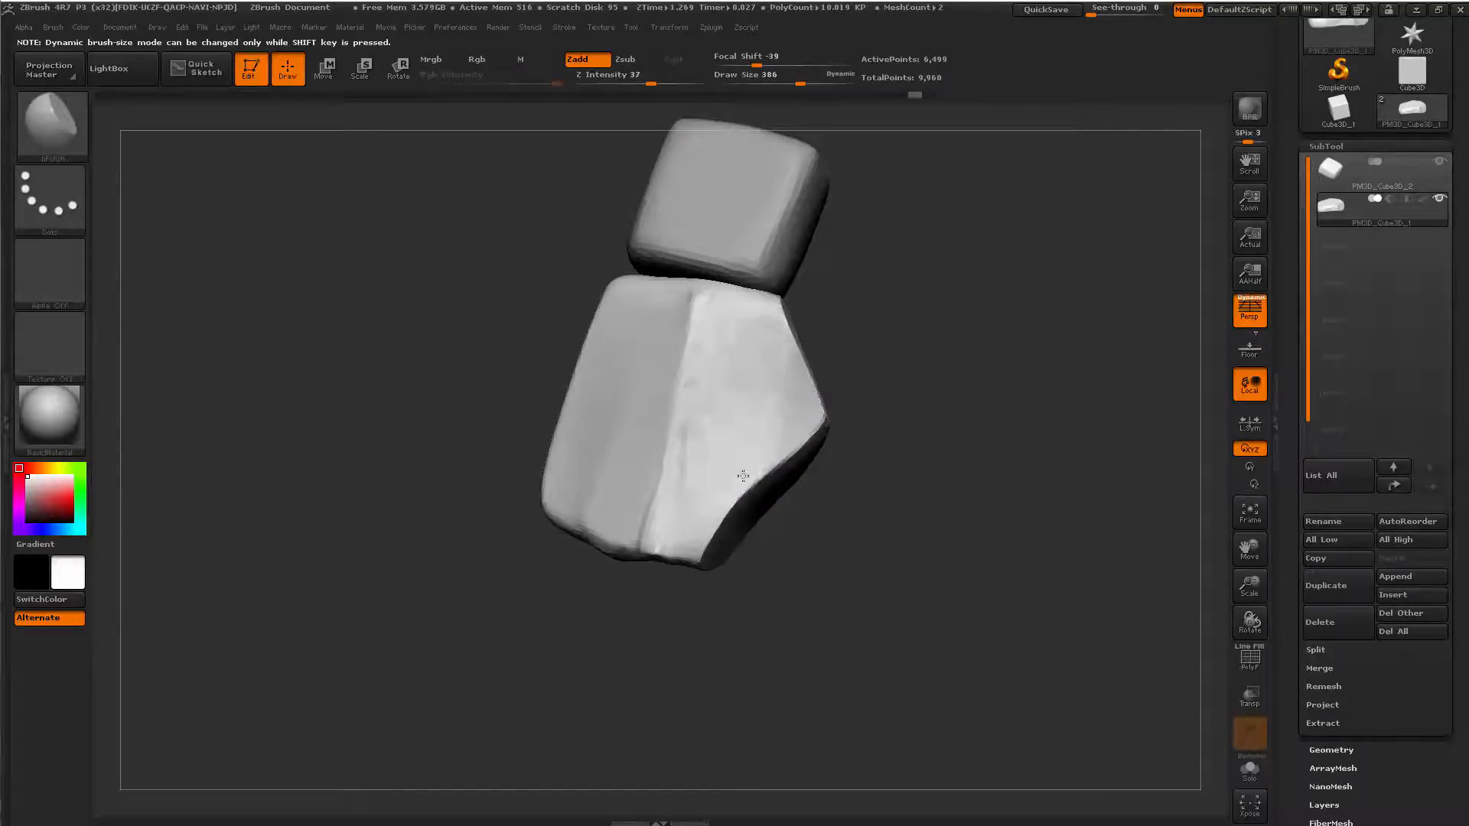
left_click_drag(827, 426, 899, 662)
Recalculate the wedge's DynaMesh and smooth its top ridge and far-end edge.
left_click_drag(967, 498, 997, 560, "ctrl")
left_click_drag(882, 602, 851, 494)
left_click_drag(658, 472, 688, 467, "shift")
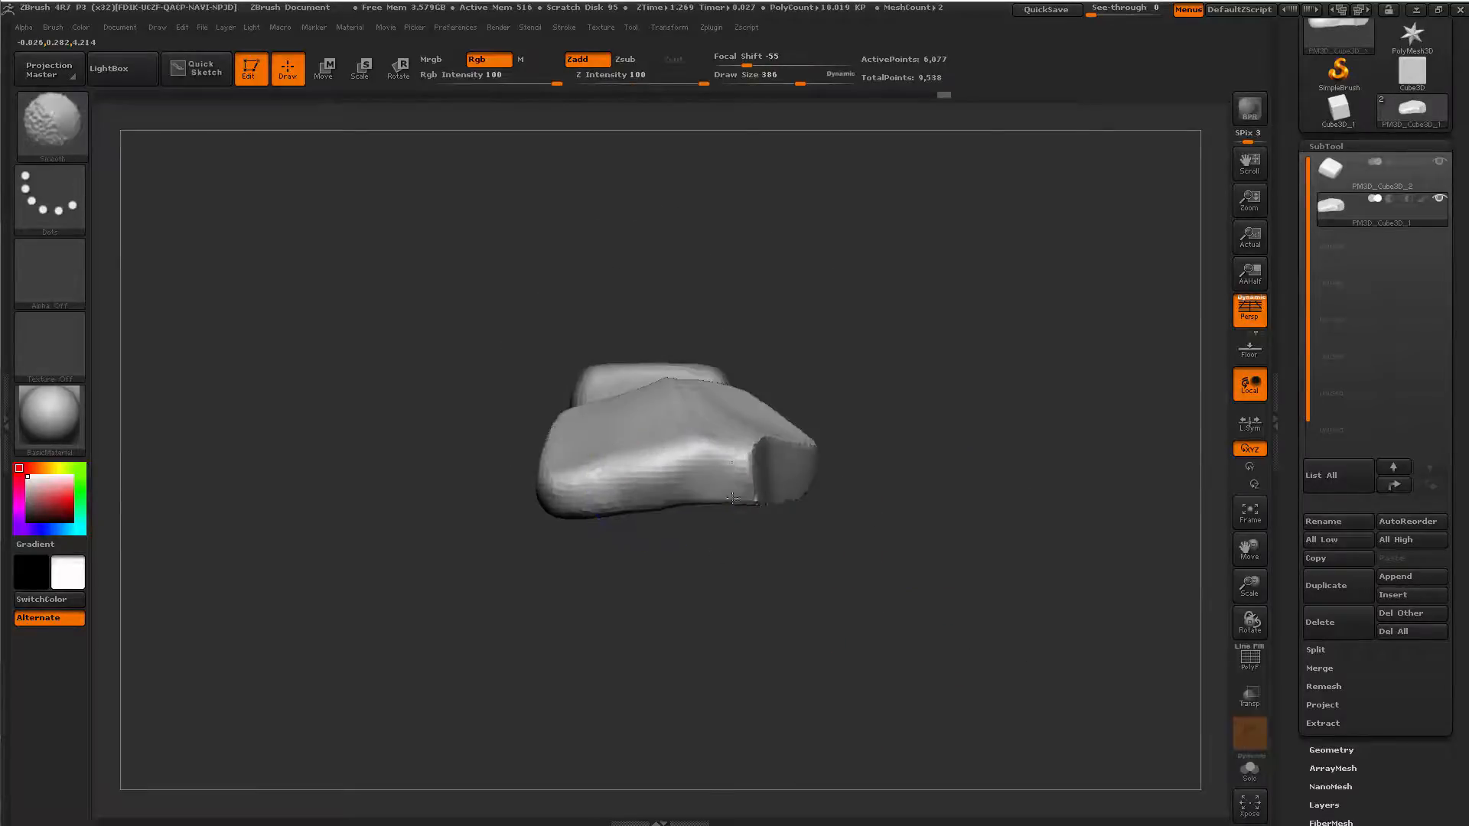
left_click_drag(803, 550, 787, 766)
Sketch trial mask strokes across the wedge's ridged top face with a smaller brush and clear them.
left_click_drag(879, 686, 769, 521, "alt")
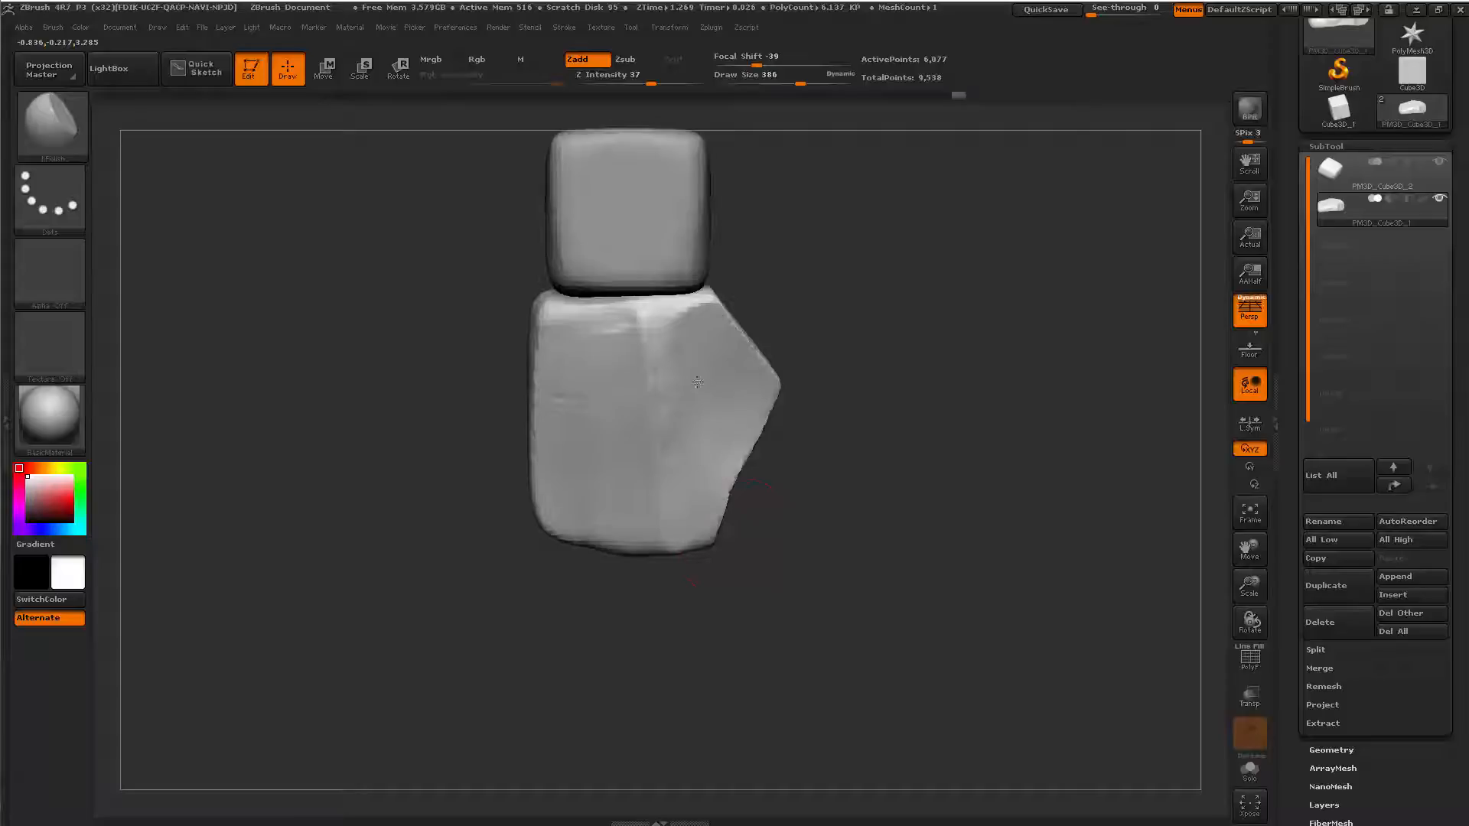
left_click_drag(833, 419, 830, 383)
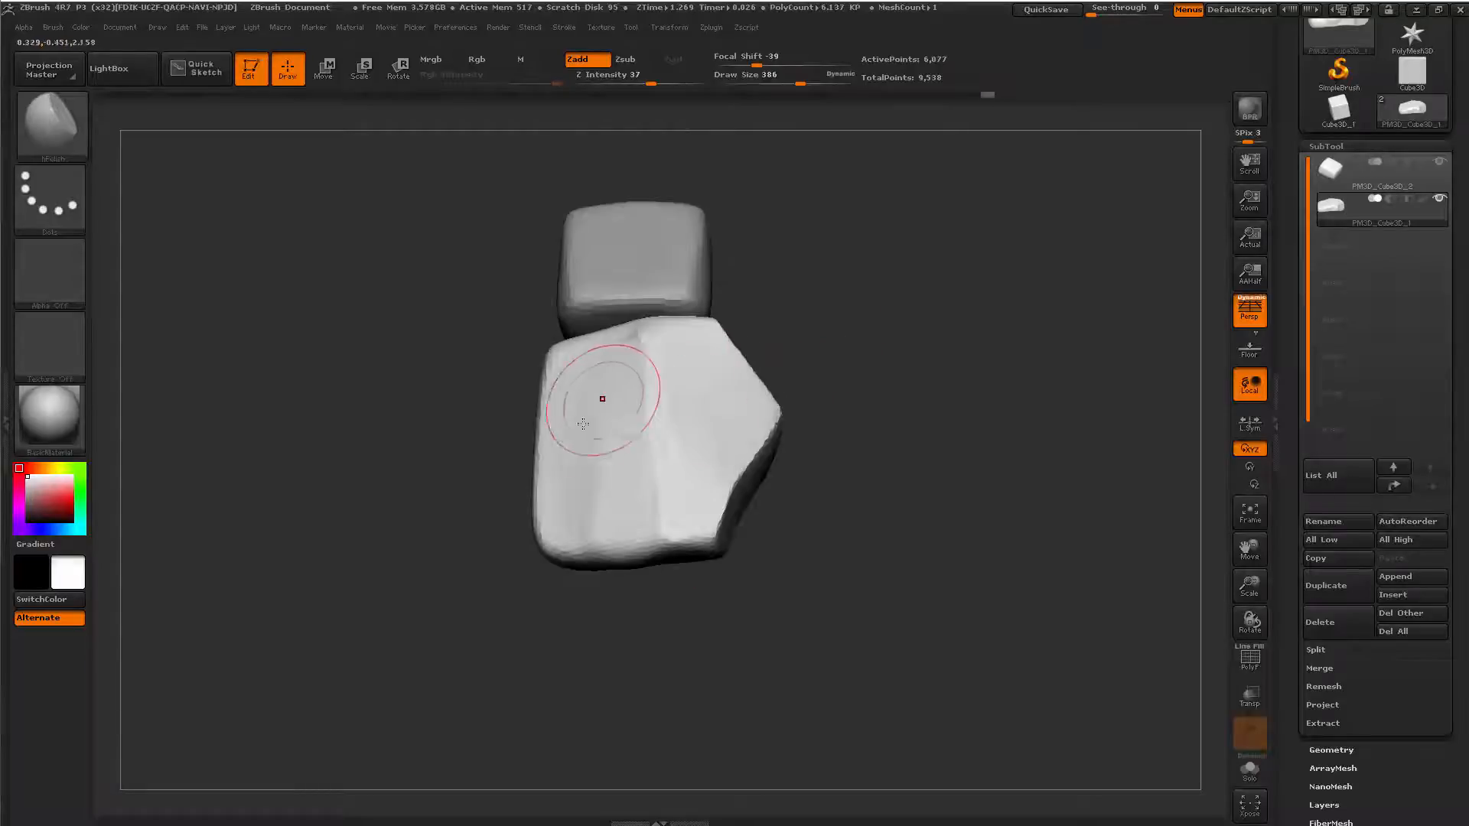
mouse_move(635, 423)
left_mouse_down("ctrl")
mouse_move(528, 465)
mouse_move(562, 512)
left_mouse_up("ctrl")
key("ctrl+z")
key("space")
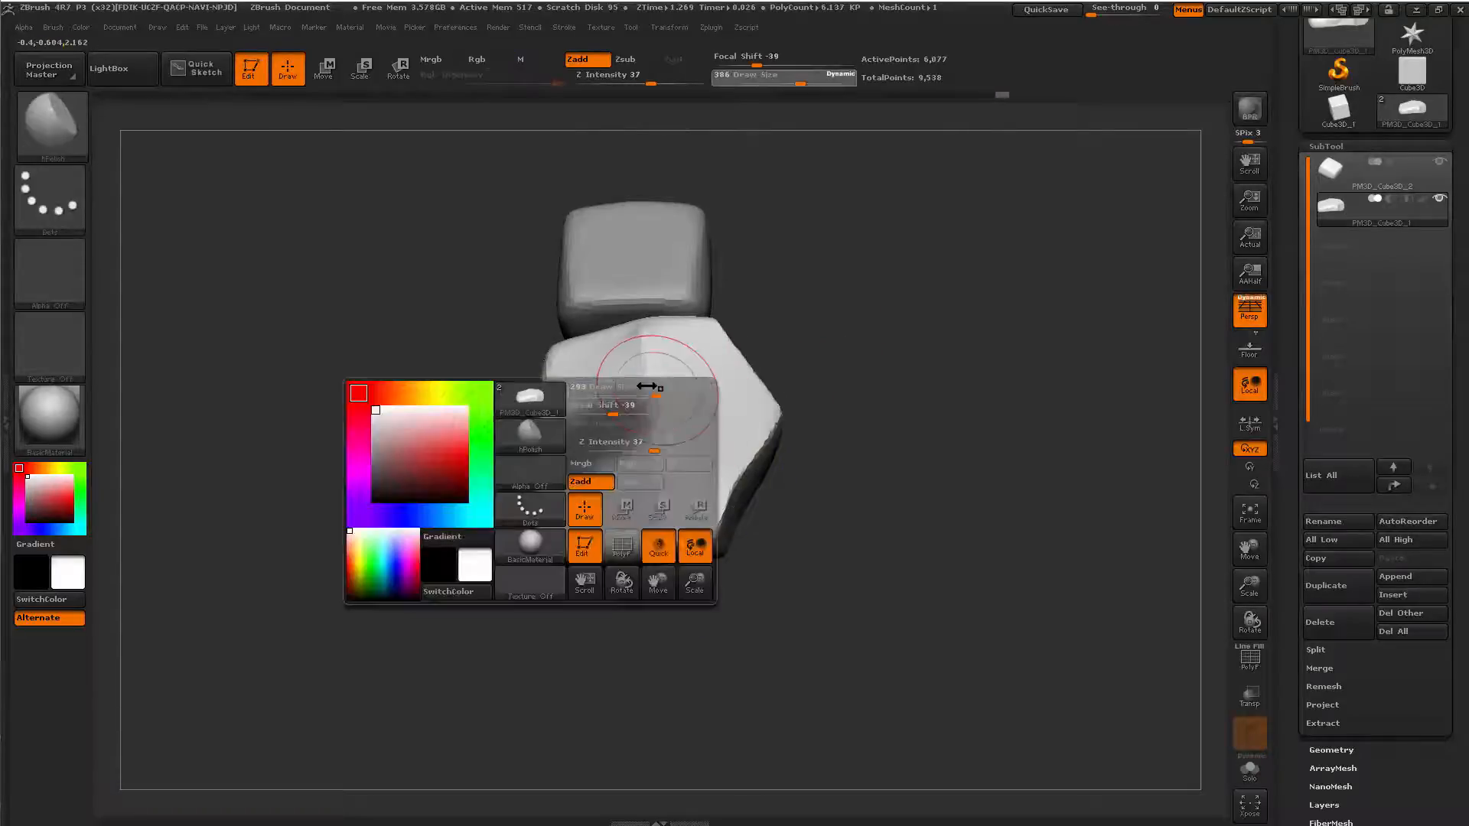
left_click_drag(649, 384, 617, 386)
key("ctrl+z")
left_click_drag(554, 453, 616, 496, "ctrl")
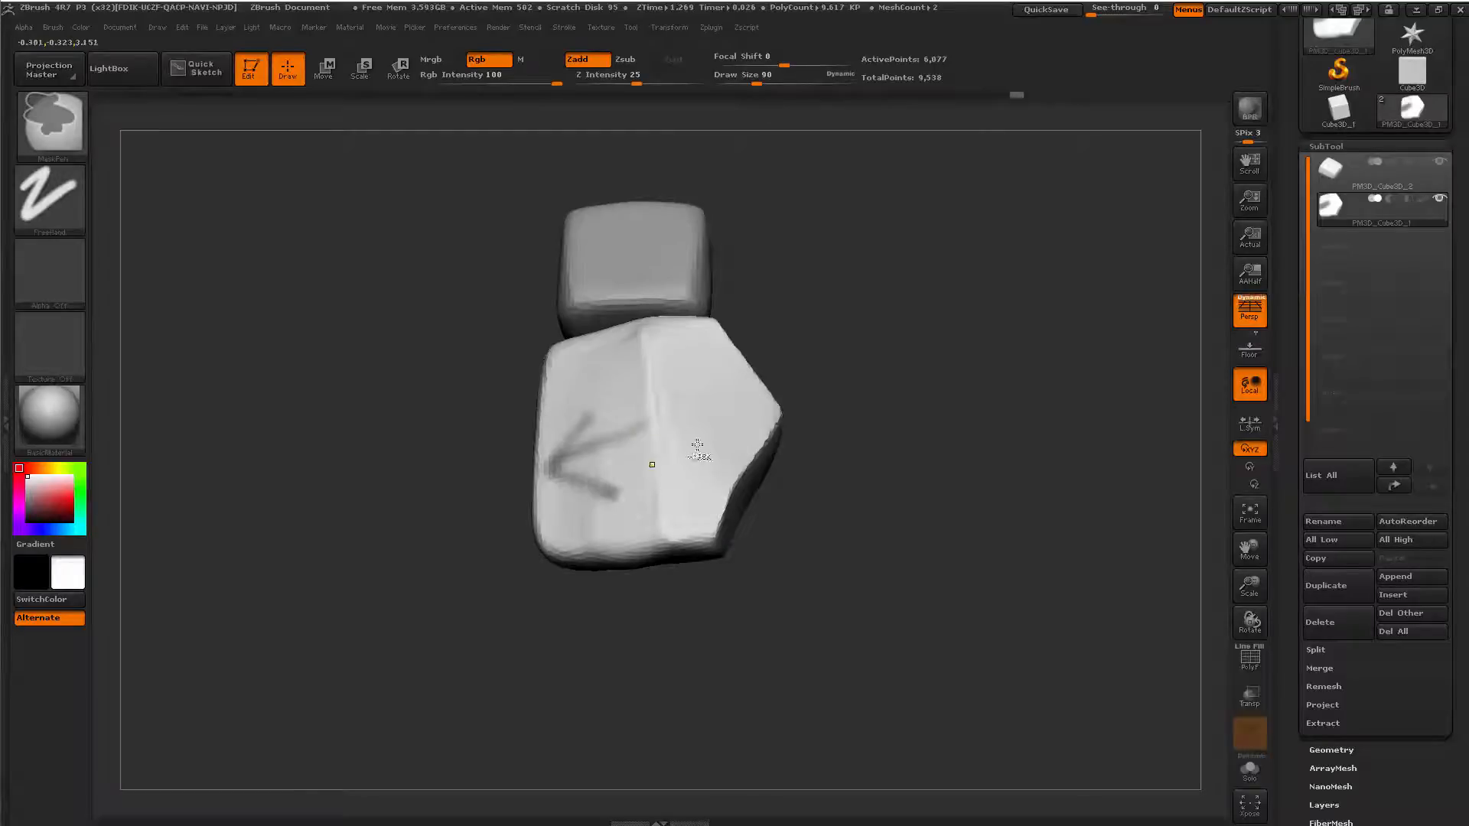
left_click_drag(754, 423, 748, 525, "ctrl")
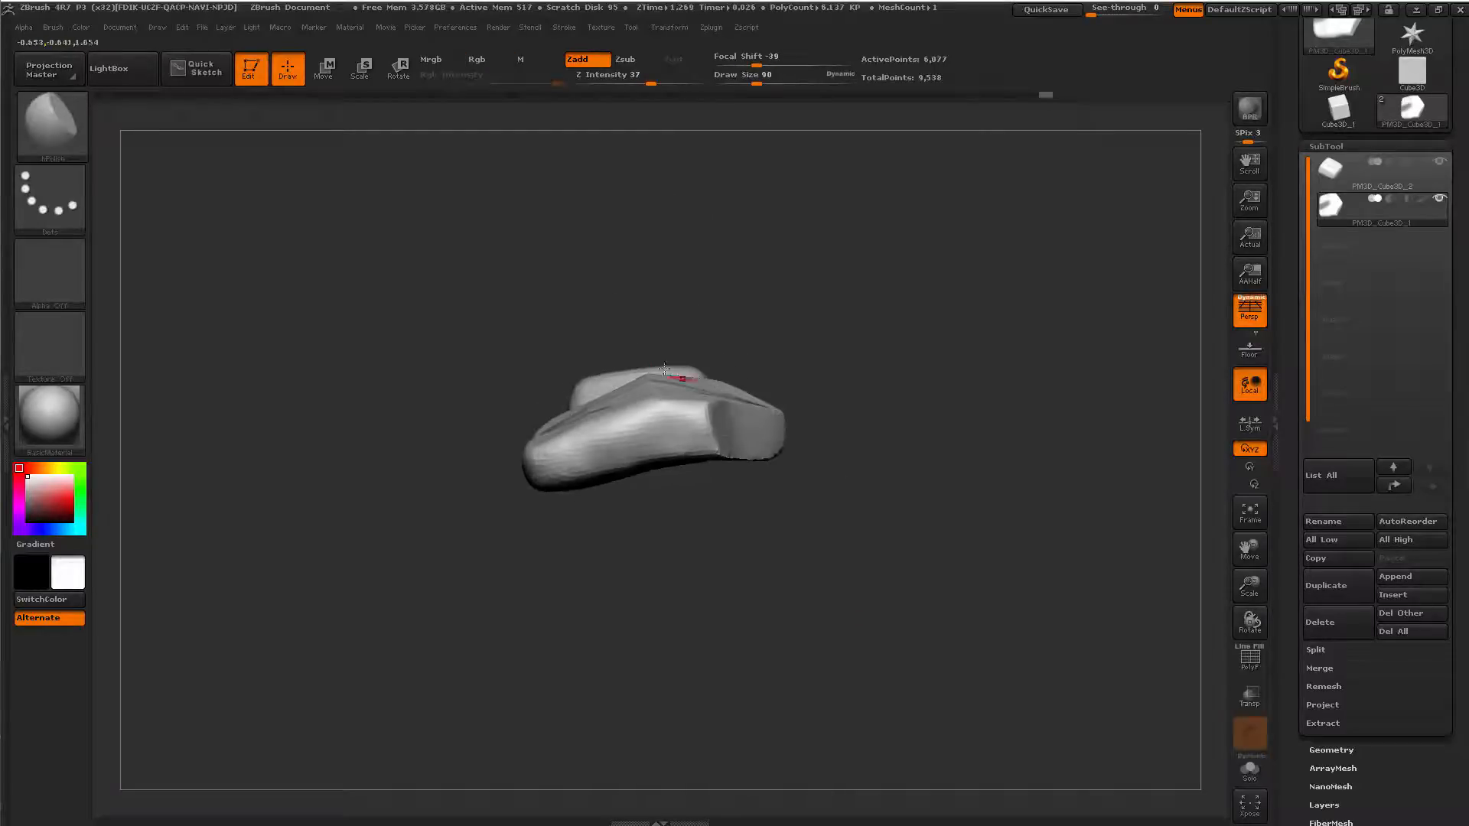
Set the draw size to 80 and mask guide lines on the wedge's underside: two curves around the pointed side, one along the opposite edge.
mouse_move(764, 459)
left_mouse_down()
mouse_move(809, 382)
mouse_move(674, 329)
left_mouse_up()
mouse_move(600, 652)
left_mouse_down()
mouse_move(630, 643)
mouse_move(636, 774)
mouse_move(784, 706)
left_mouse_up()
mouse_move(859, 671)
left_mouse_down()
mouse_move(673, 640)
mouse_move(688, 469)
mouse_move(701, 468)
left_mouse_up()
key("space")
mouse_move(449, 576)
left_mouse_down("alt")
mouse_move(420, 560)
mouse_move(413, 613)
mouse_move(406, 555)
left_mouse_up("alt")
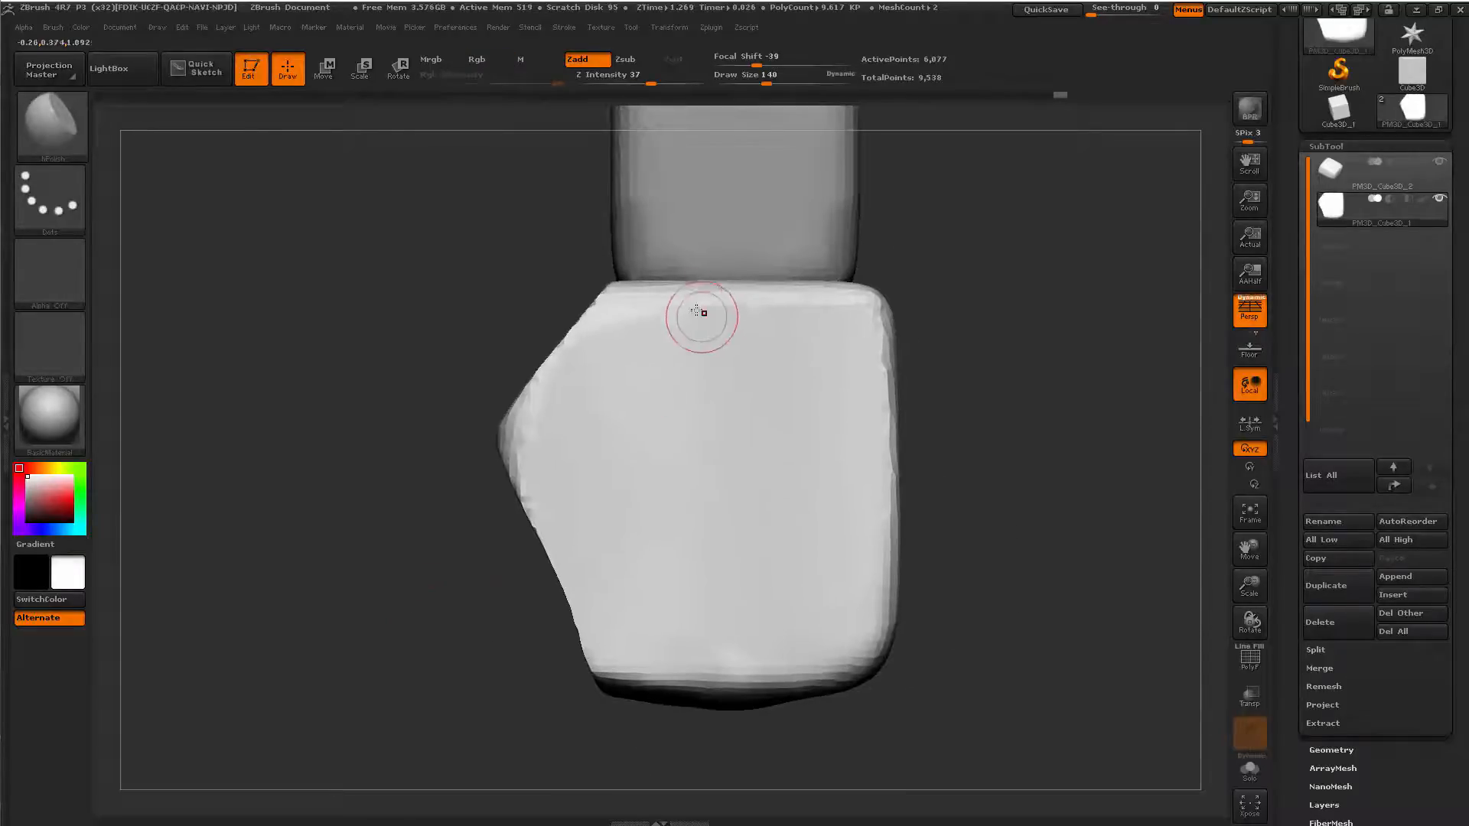
key("space")
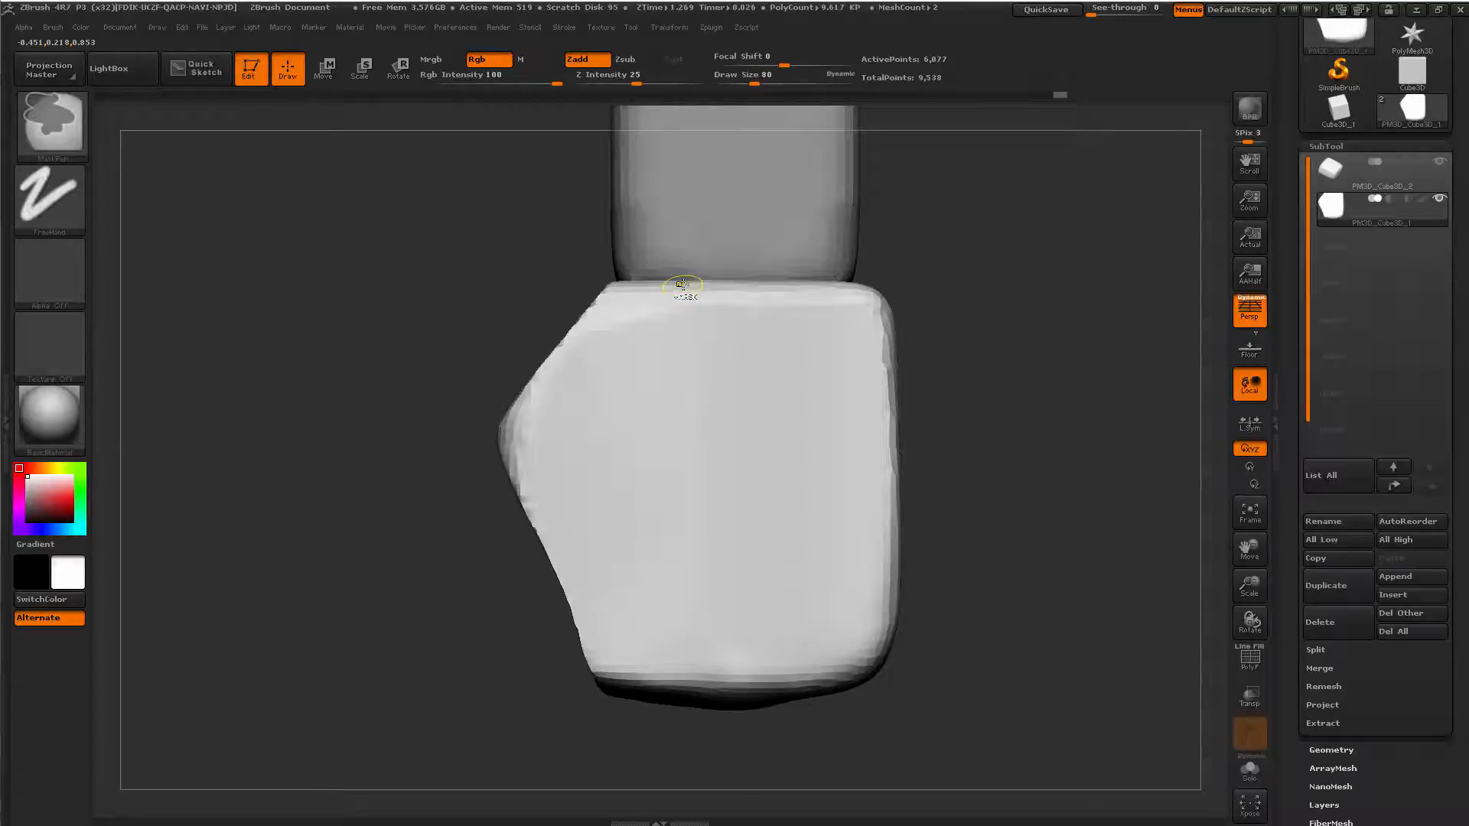
mouse_move(677, 288)
left_mouse_down("ctrl")
mouse_move(635, 409)
mouse_move(534, 541)
left_mouse_up("ctrl")
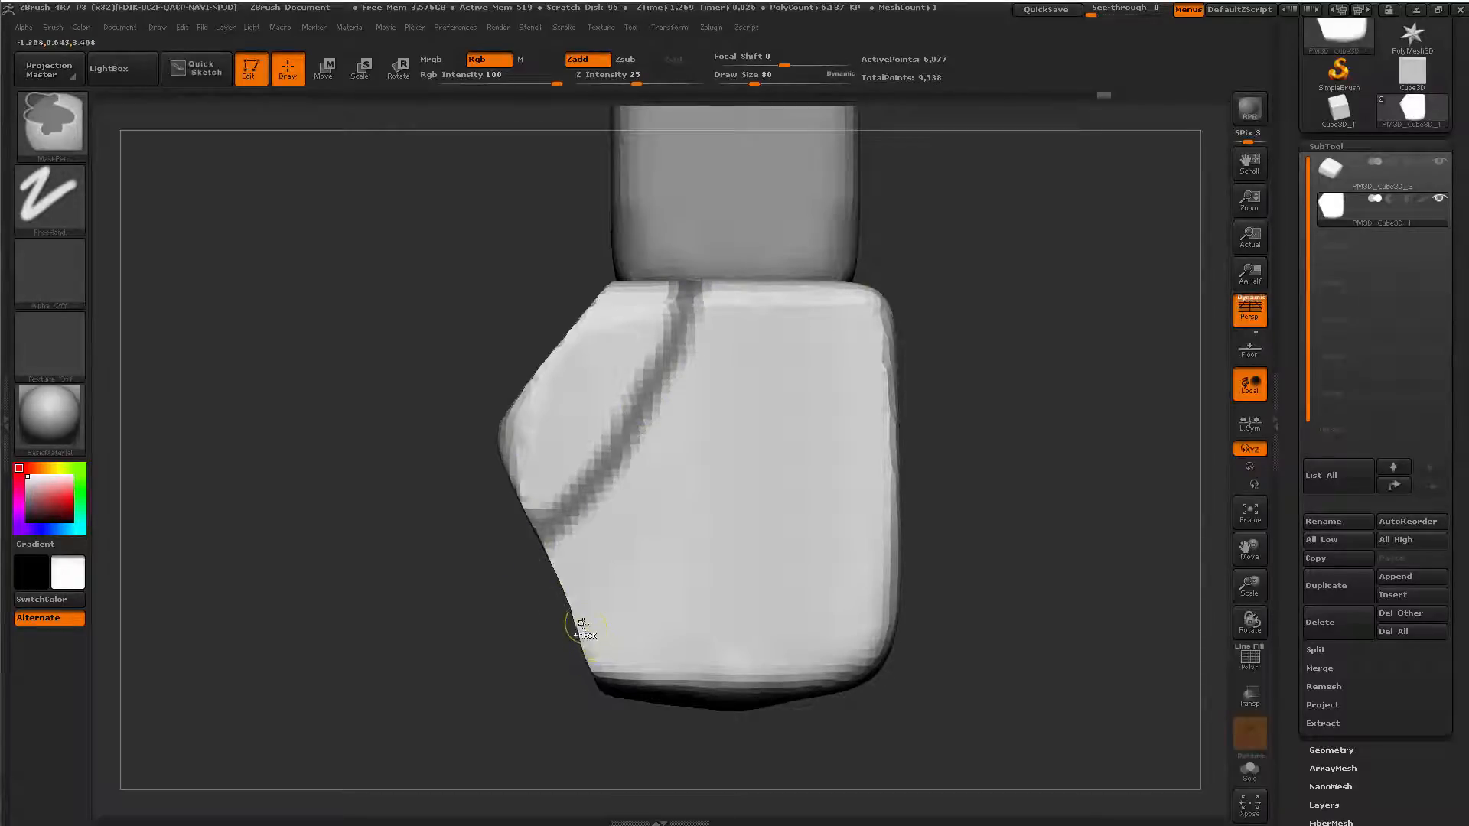
mouse_move(602, 602)
left_mouse_down("ctrl+shift")
mouse_move(740, 463)
mouse_move(781, 290)
mouse_move(765, 283)
mouse_move(717, 413)
left_mouse_up("ctrl+shift")
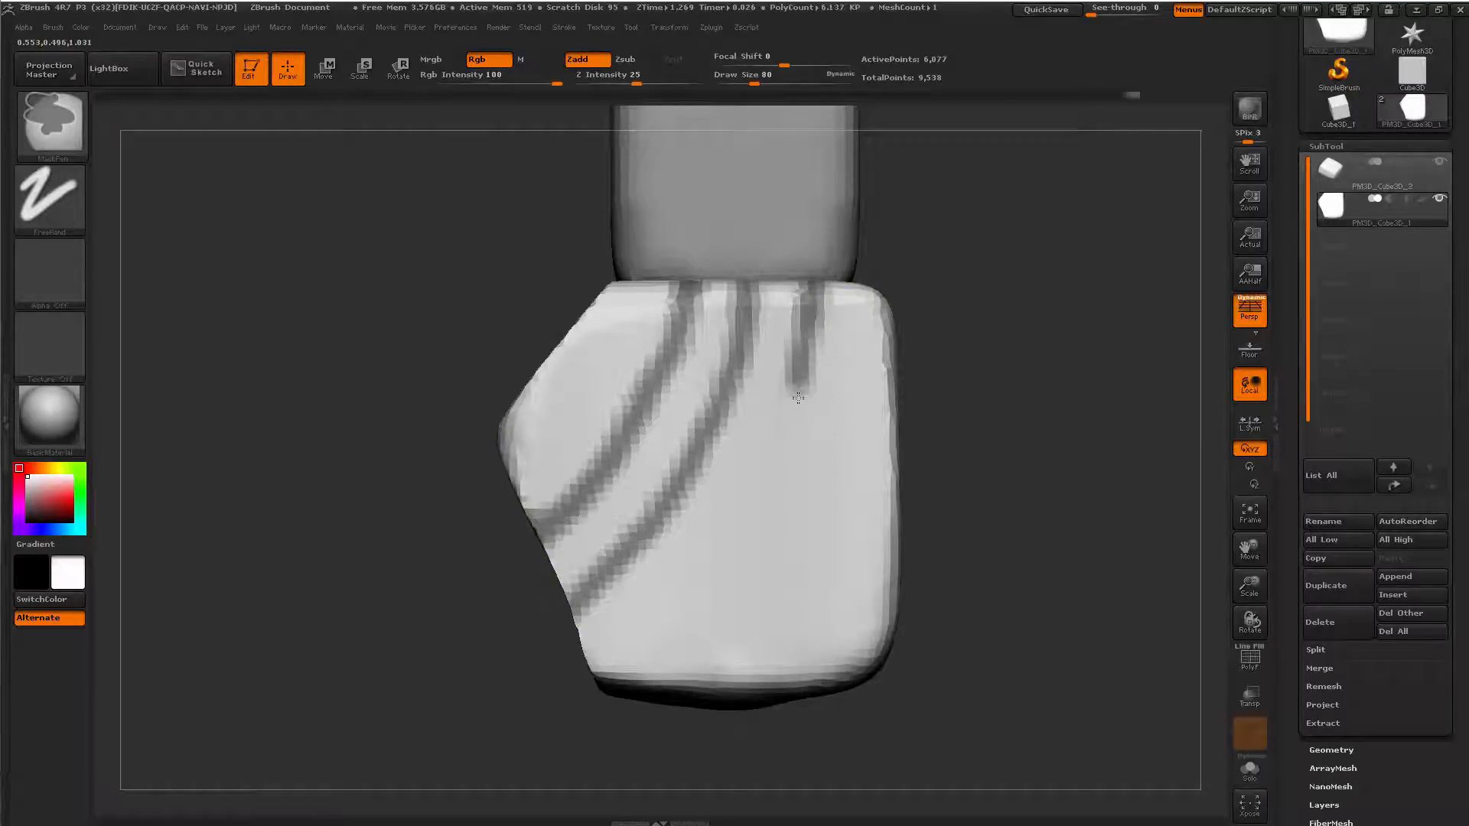
key("ctrl+z")
mouse_move(813, 326)
left_mouse_down("ctrl")
mouse_move(809, 505)
mouse_move(850, 673)
left_mouse_up("ctrl")
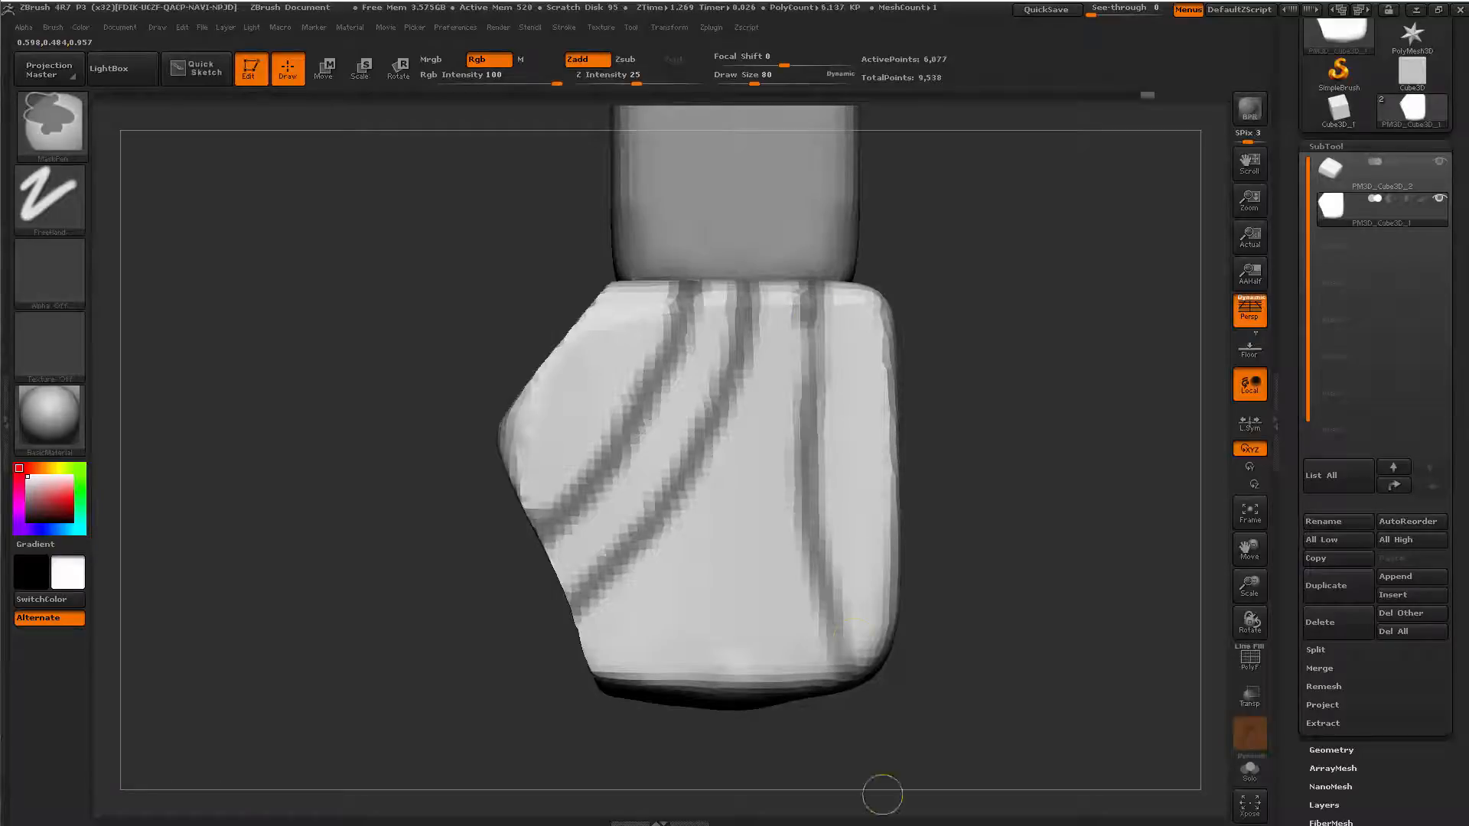
key("ctrl+z")
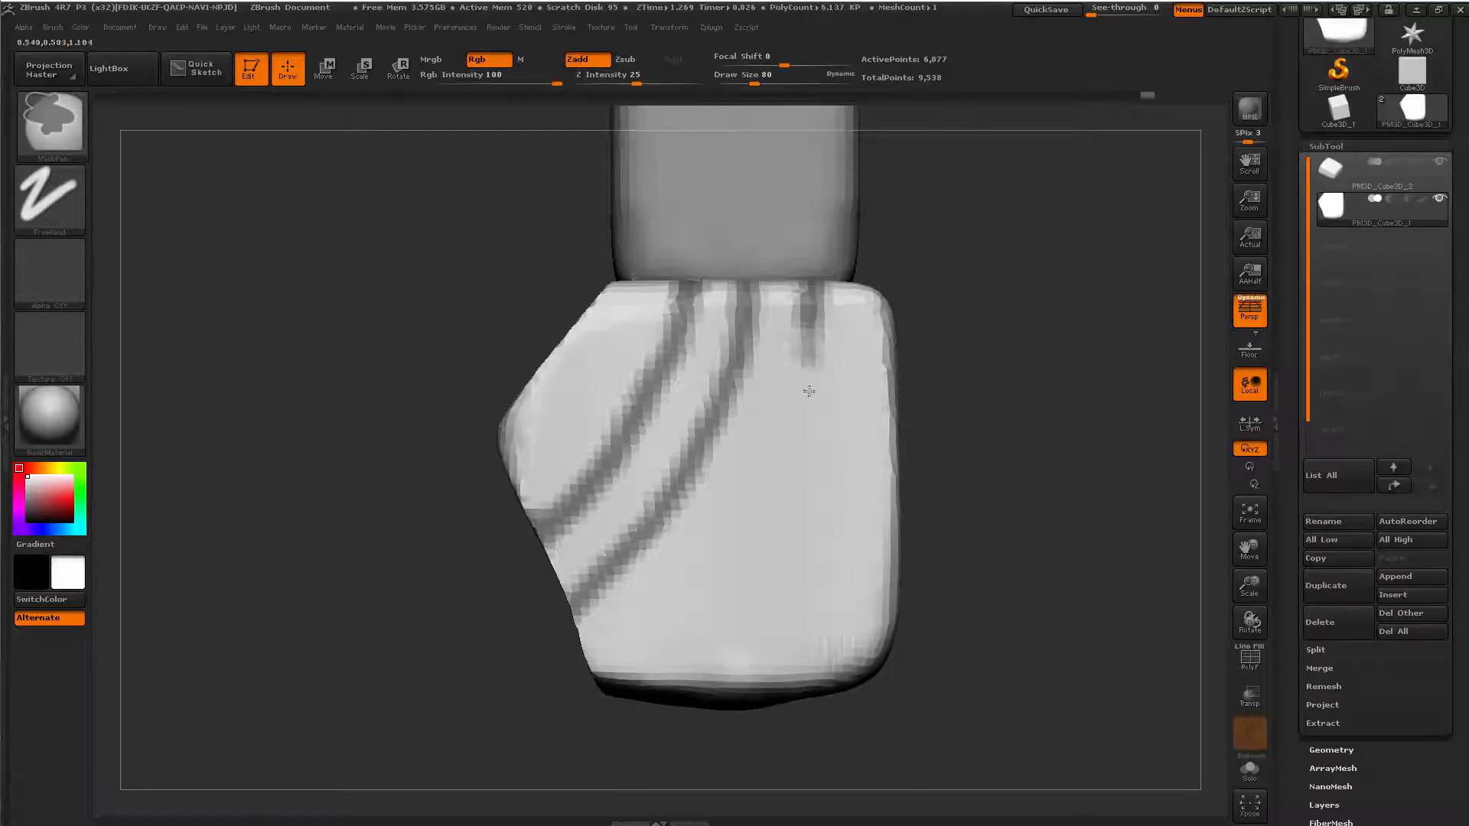
mouse_move(808, 391)
left_mouse_down("ctrl")
mouse_move(820, 558)
mouse_move(859, 673)
left_mouse_up("ctrl")
Clear the masked guide lines from the wedge's underside.
mouse_move(1028, 636)
left_mouse_down("alt")
mouse_move(910, 410)
mouse_move(728, 557)
mouse_move(790, 505)
mouse_move(780, 426)
mouse_move(797, 503)
left_mouse_up("alt")
mouse_move(797, 502)
left_mouse_down("alt")
mouse_move(582, 536)
mouse_move(833, 600)
mouse_move(898, 658)
mouse_move(875, 743)
left_mouse_up("alt")
key("space")
left_click_drag(548, 415, 569, 416)
left_click_drag(456, 418, 482, 451, "ctrl")
Set the draw size to 257 and build up a mound beside the pointed side of the underside with ClayBuildup.
key("space")
left_click_drag(755, 485, 776, 485)
key("b")
key("c")
key("b")
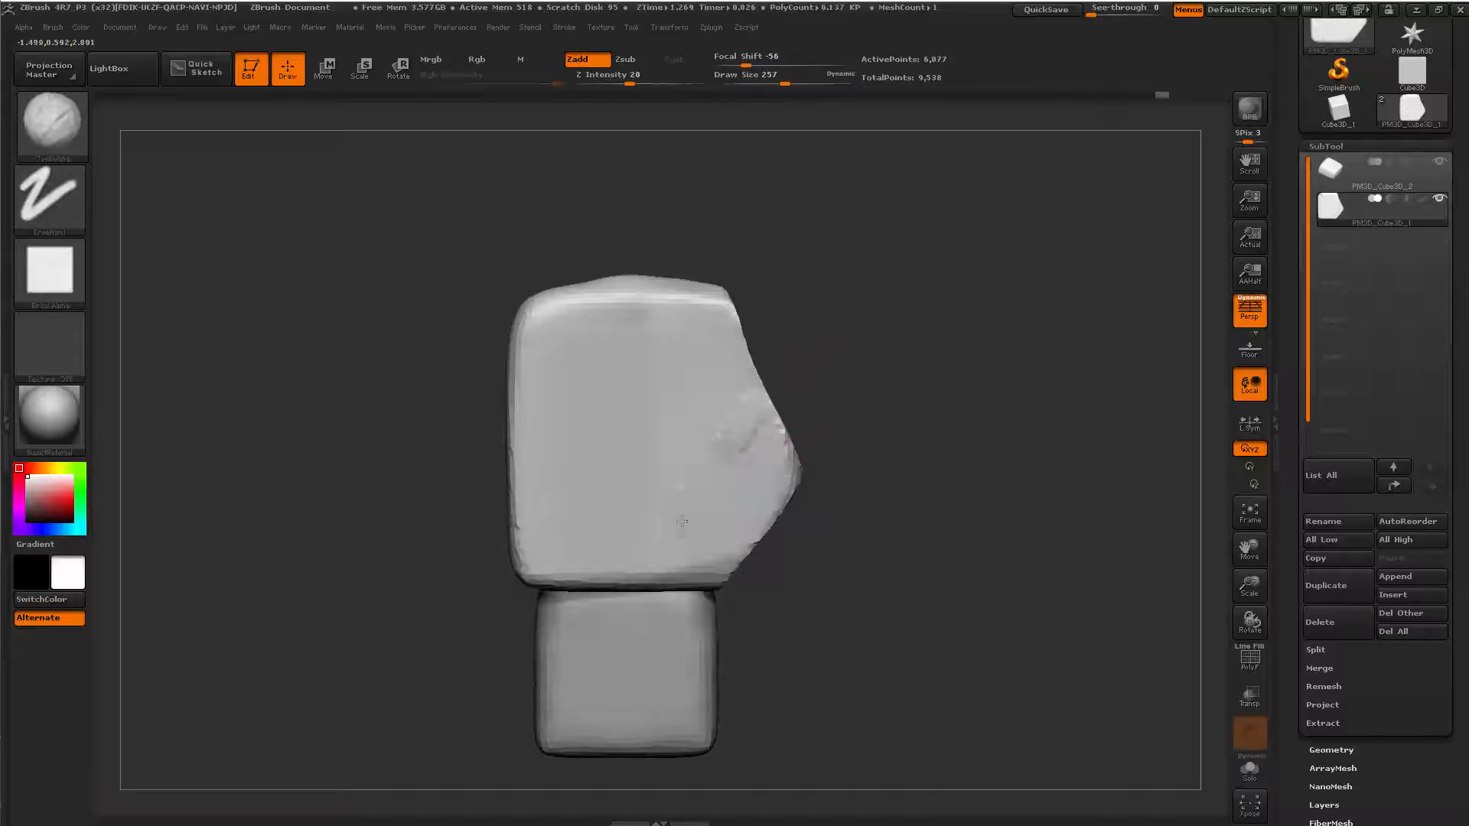
mouse_move(778, 429)
left_mouse_down()
mouse_move(738, 489)
mouse_move(639, 562)
mouse_move(752, 400)
left_mouse_up()
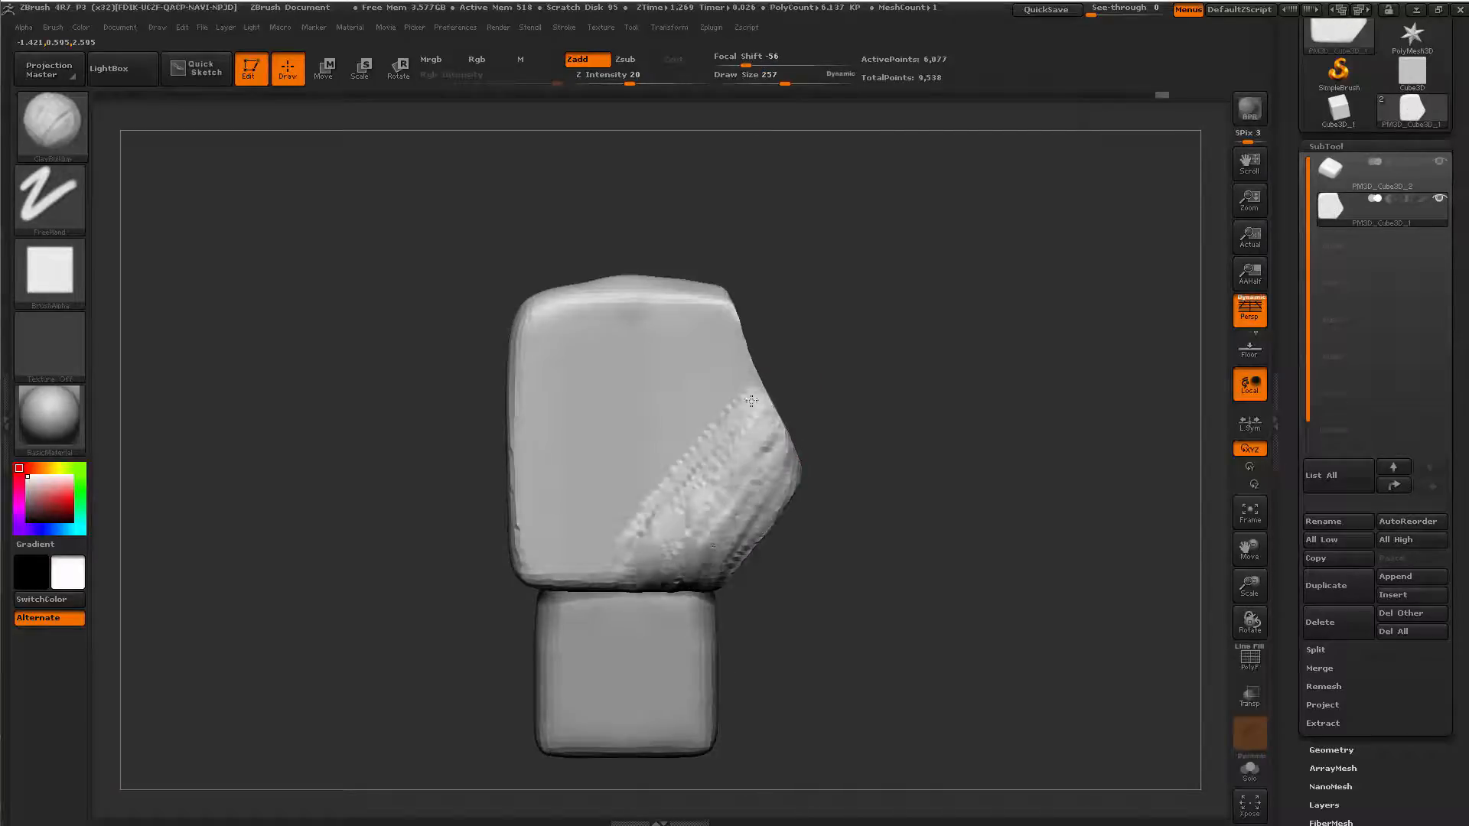
left_click_drag(629, 543, 612, 572, "shift")
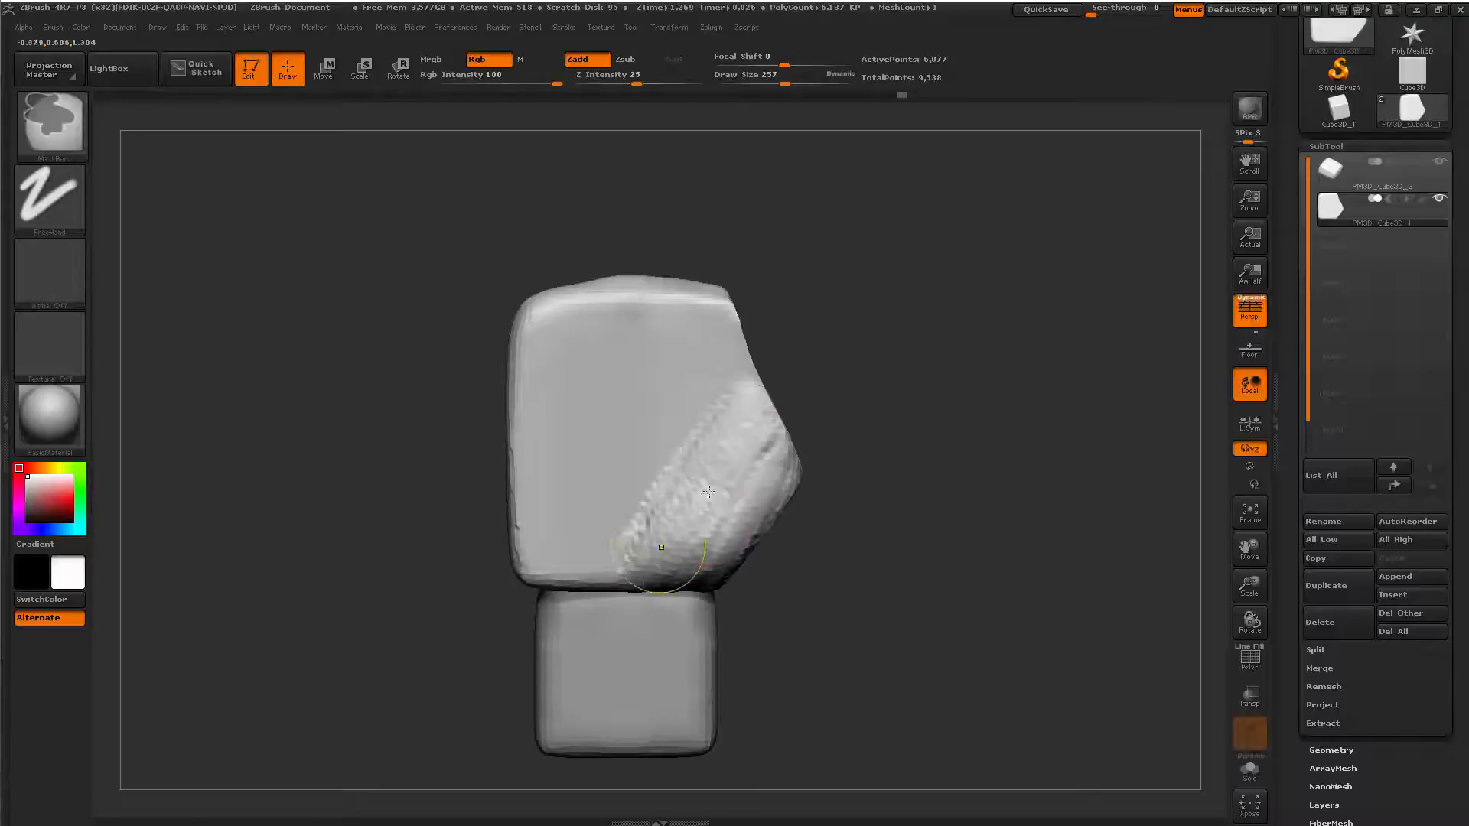
Thicken the mound with more ClayBuildup strokes, extending it inward and adjusting the draw size between passes.
key("space")
left_click_drag(713, 478, 706, 478)
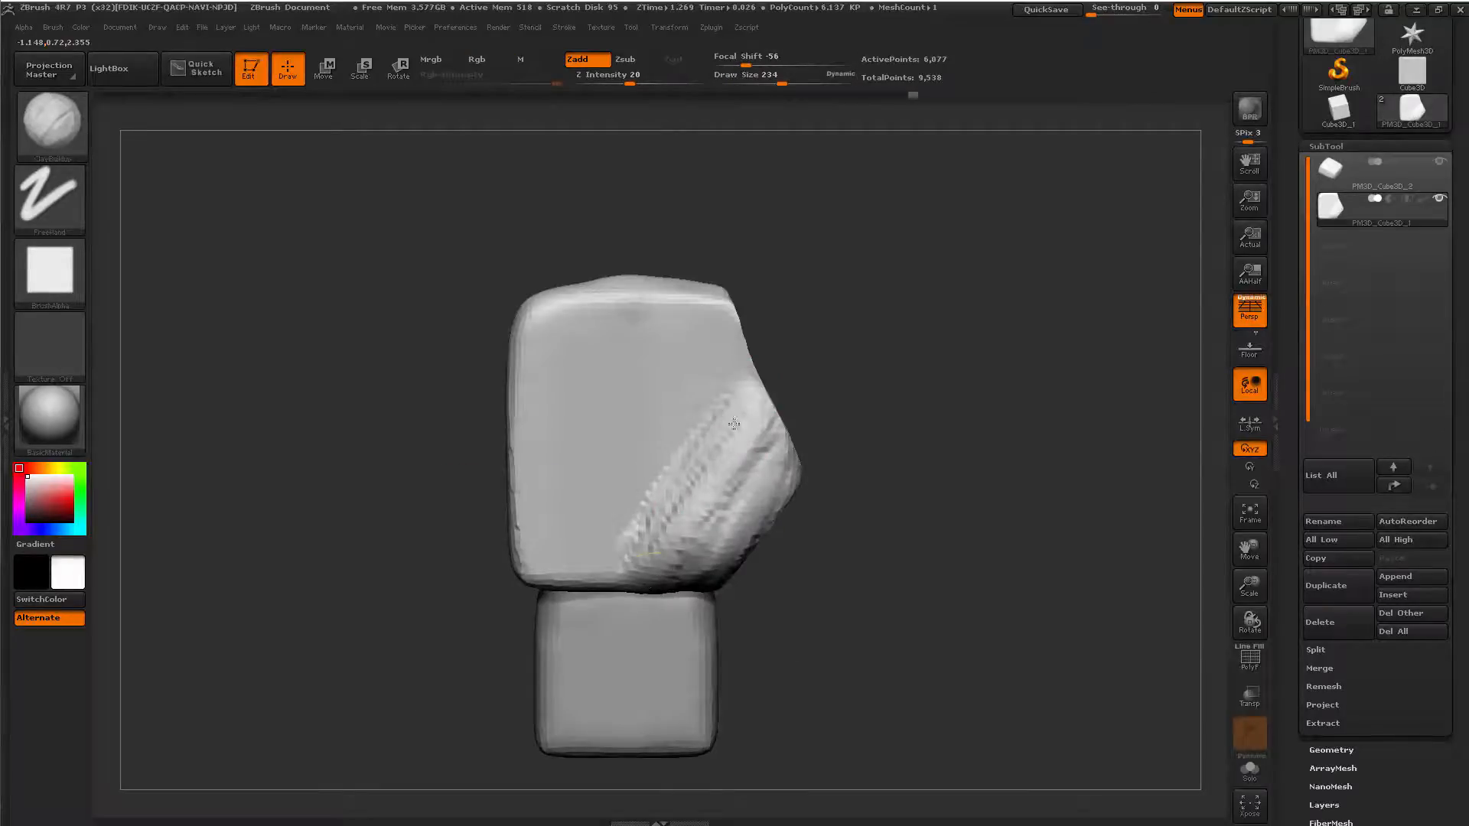
key("ctrl")
key("space")
left_click_drag(742, 478, 681, 535)
mouse_move(801, 631)
left_mouse_down()
mouse_move(797, 480)
mouse_move(743, 445)
mouse_move(736, 402)
left_mouse_up()
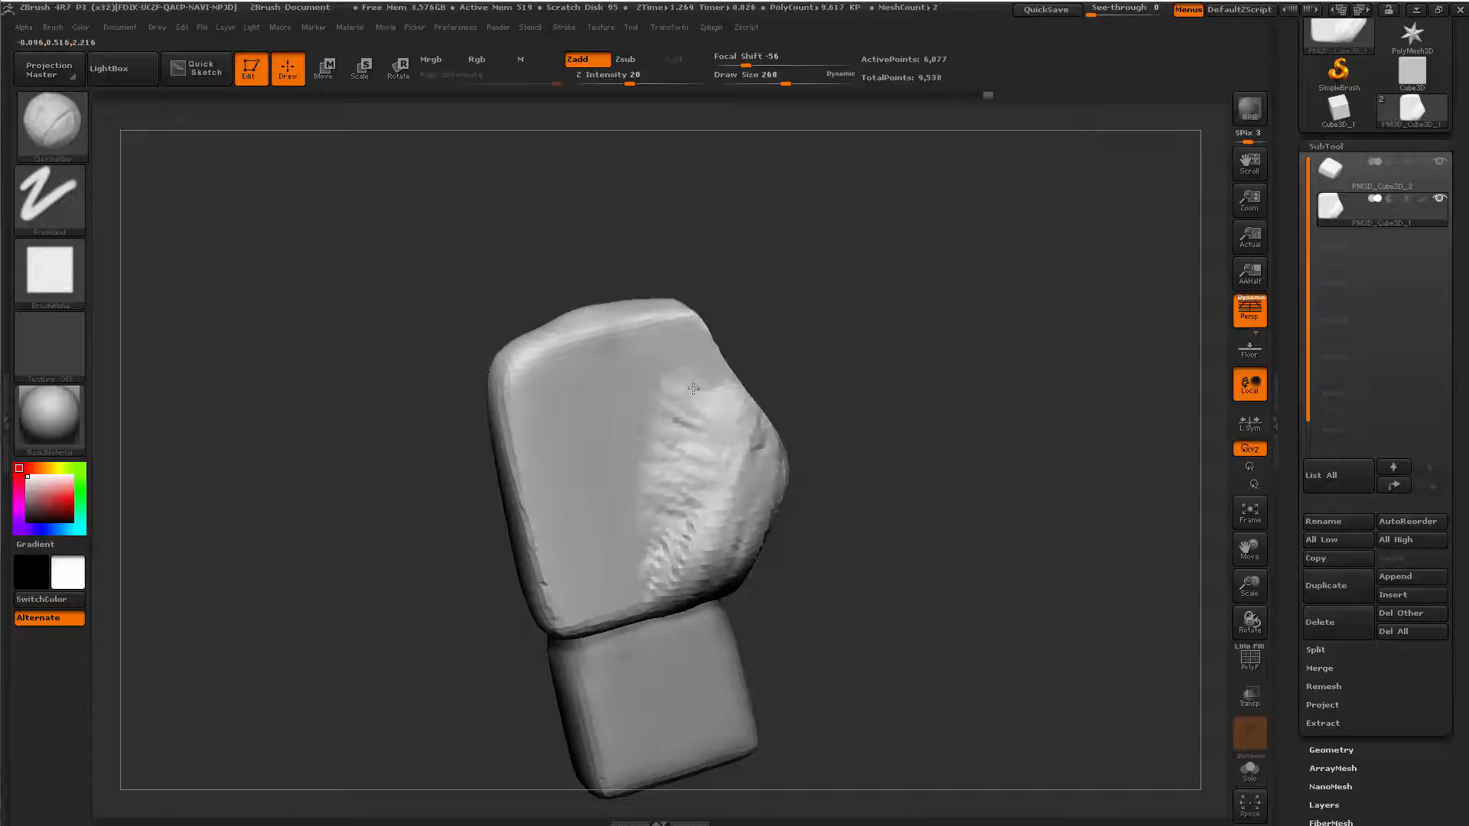
Flatten the mound's inner slope with hPolish and smooth its rough surface.
key("b")
key("h")
key("p")
left_click_drag(684, 500, 710, 422)
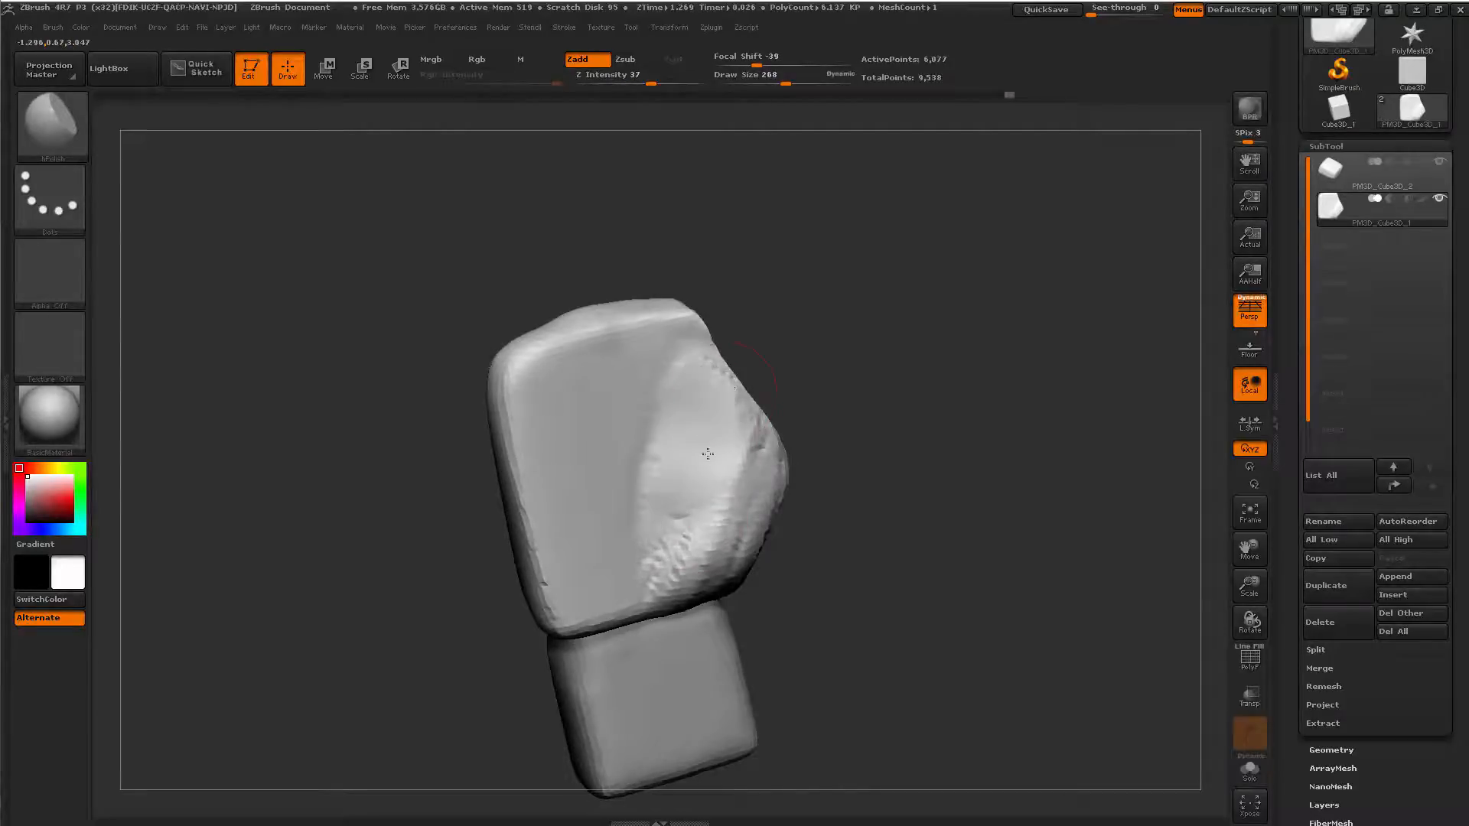
left_click_drag(810, 396, 726, 392)
left_click_drag(879, 594, 656, 393)
left_click_drag(753, 409, 665, 505, "shift")
Add ClayBuildup volume to the mound's end near the adjoining block, reducing the draw size and lowering the Z intensity to 10.
key("b")
key("c")
key("b")
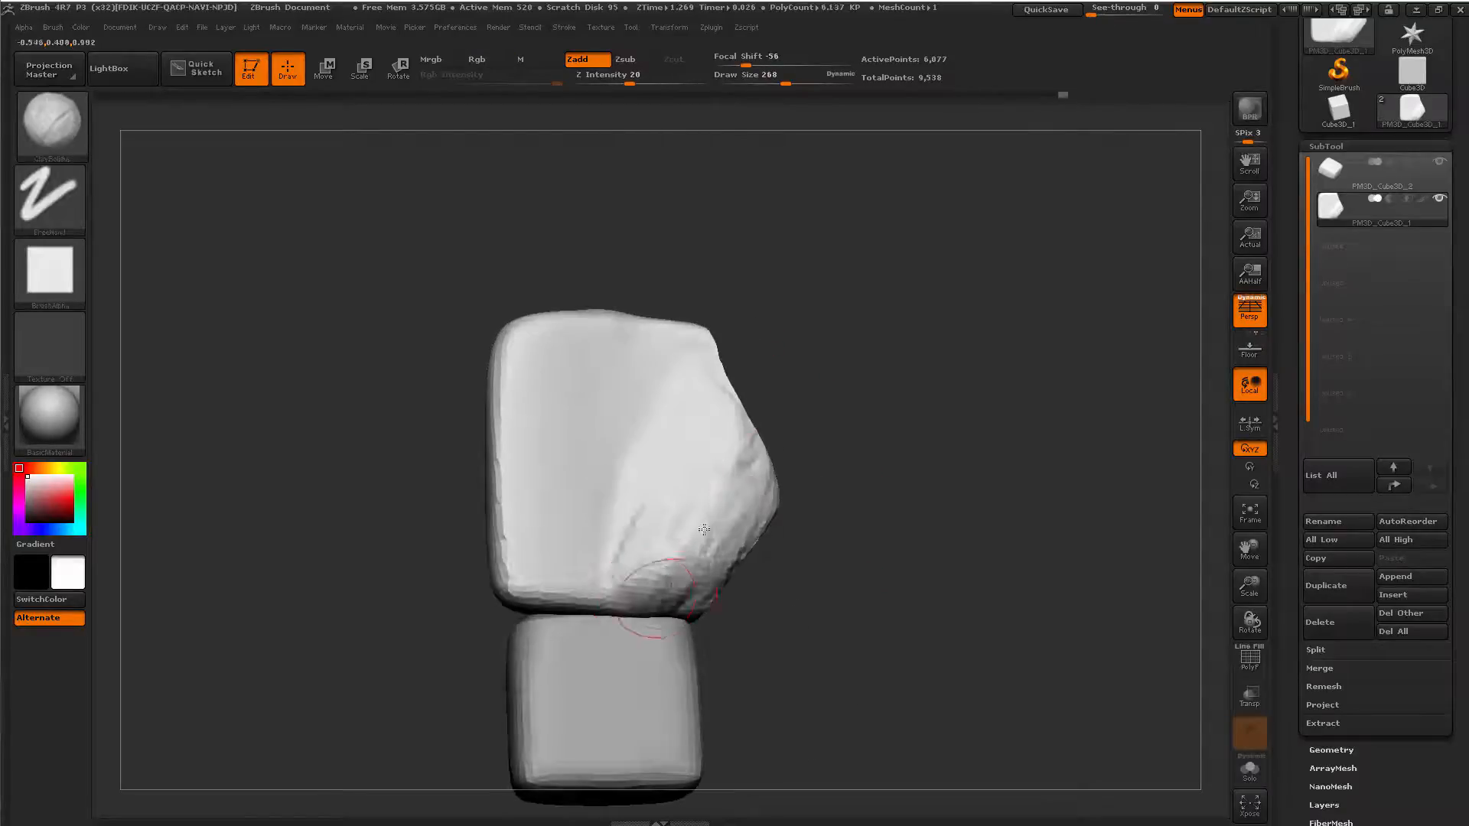
left_click_drag(754, 568, 812, 551)
mouse_move(764, 729)
left_mouse_down()
mouse_move(882, 560)
mouse_move(856, 560)
left_mouse_up()
key("space")
left_click_drag(682, 500, 662, 499)
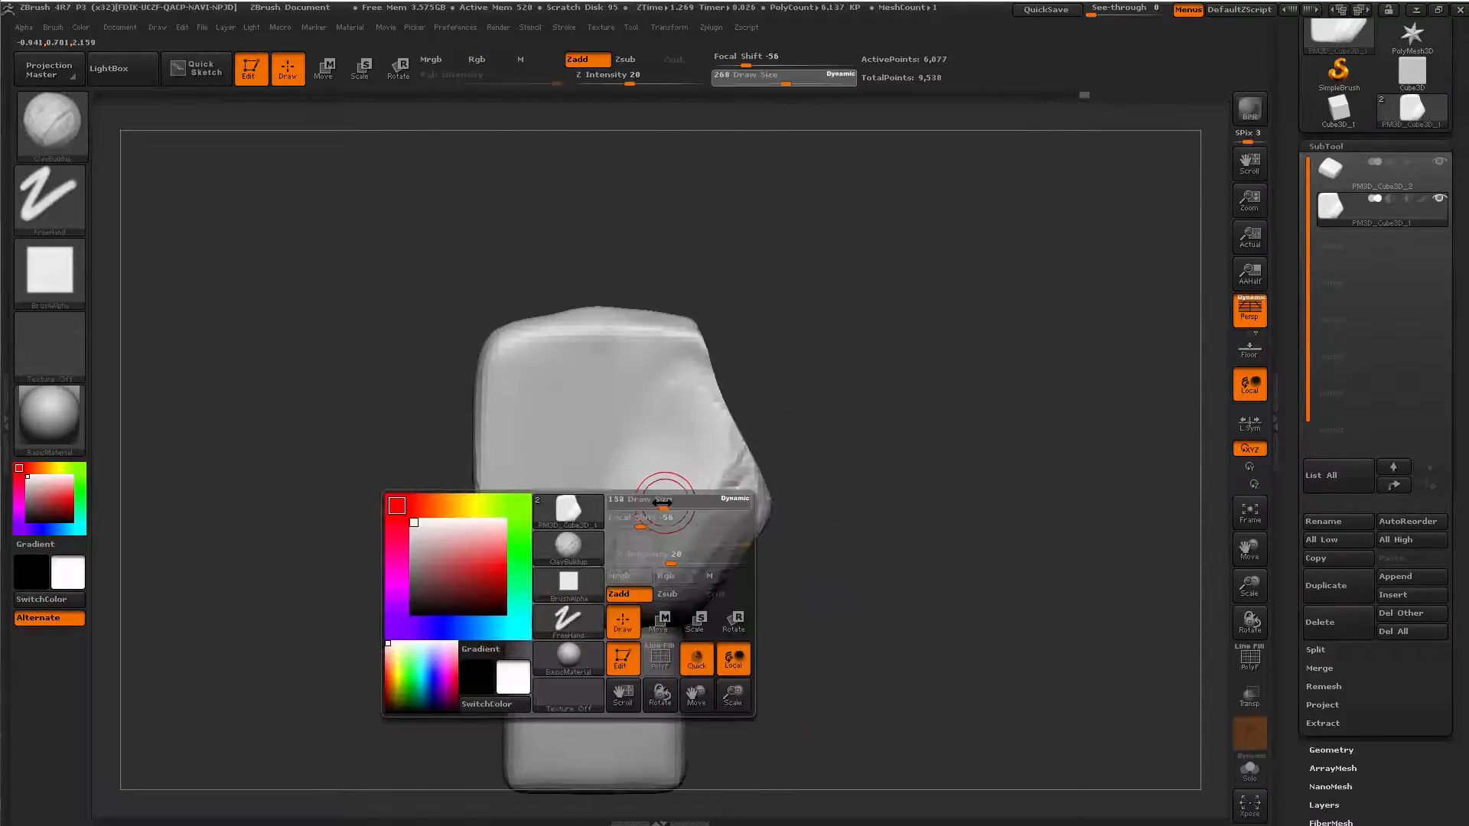
key("space")
left_click_drag(590, 559, 581, 559)
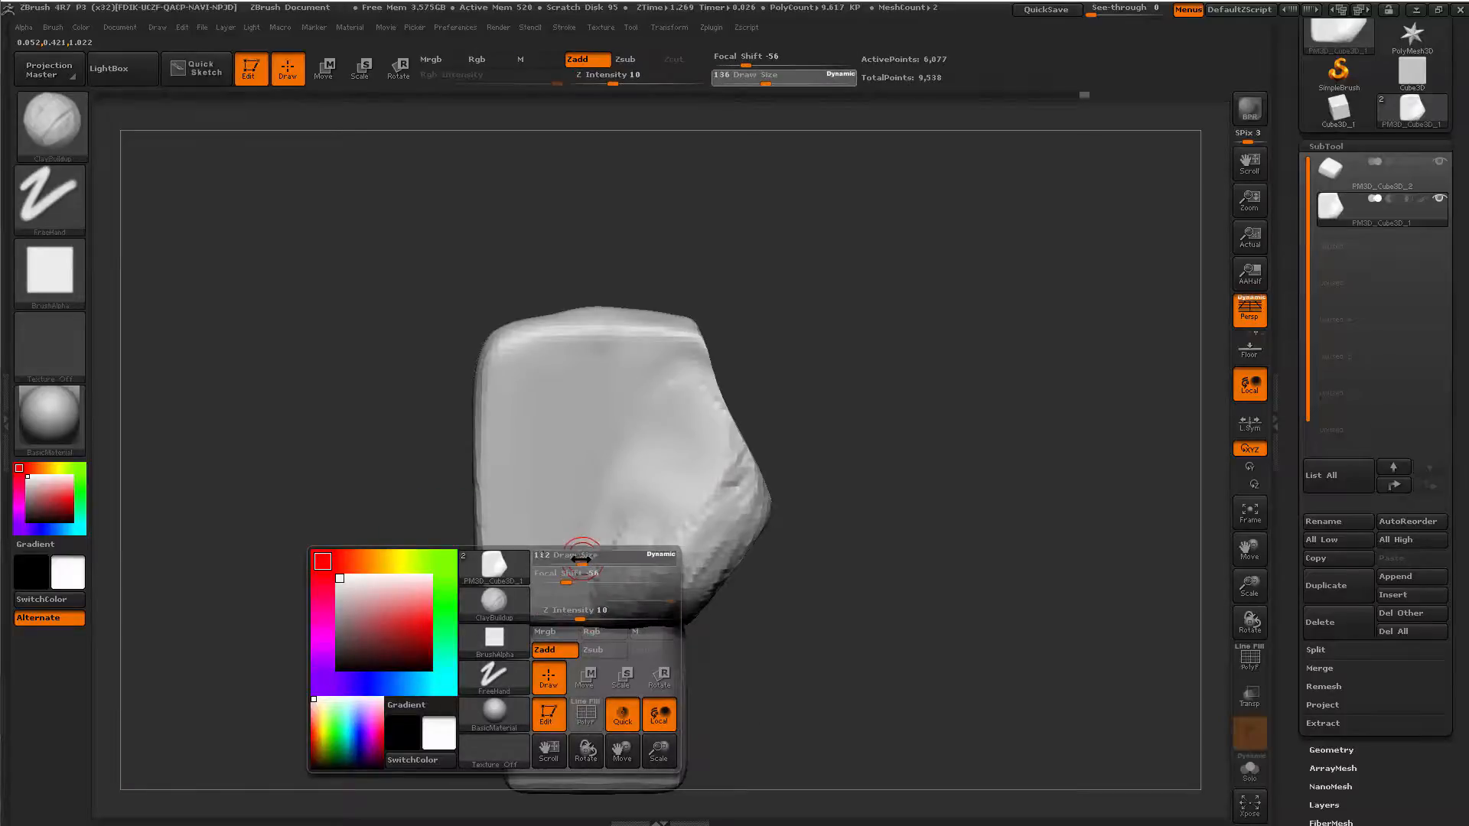
Mask a curved guide line along the mound's inner boundary at draw size 87 and clear it.
left_click_drag(650, 460, 716, 384, "ctrl")
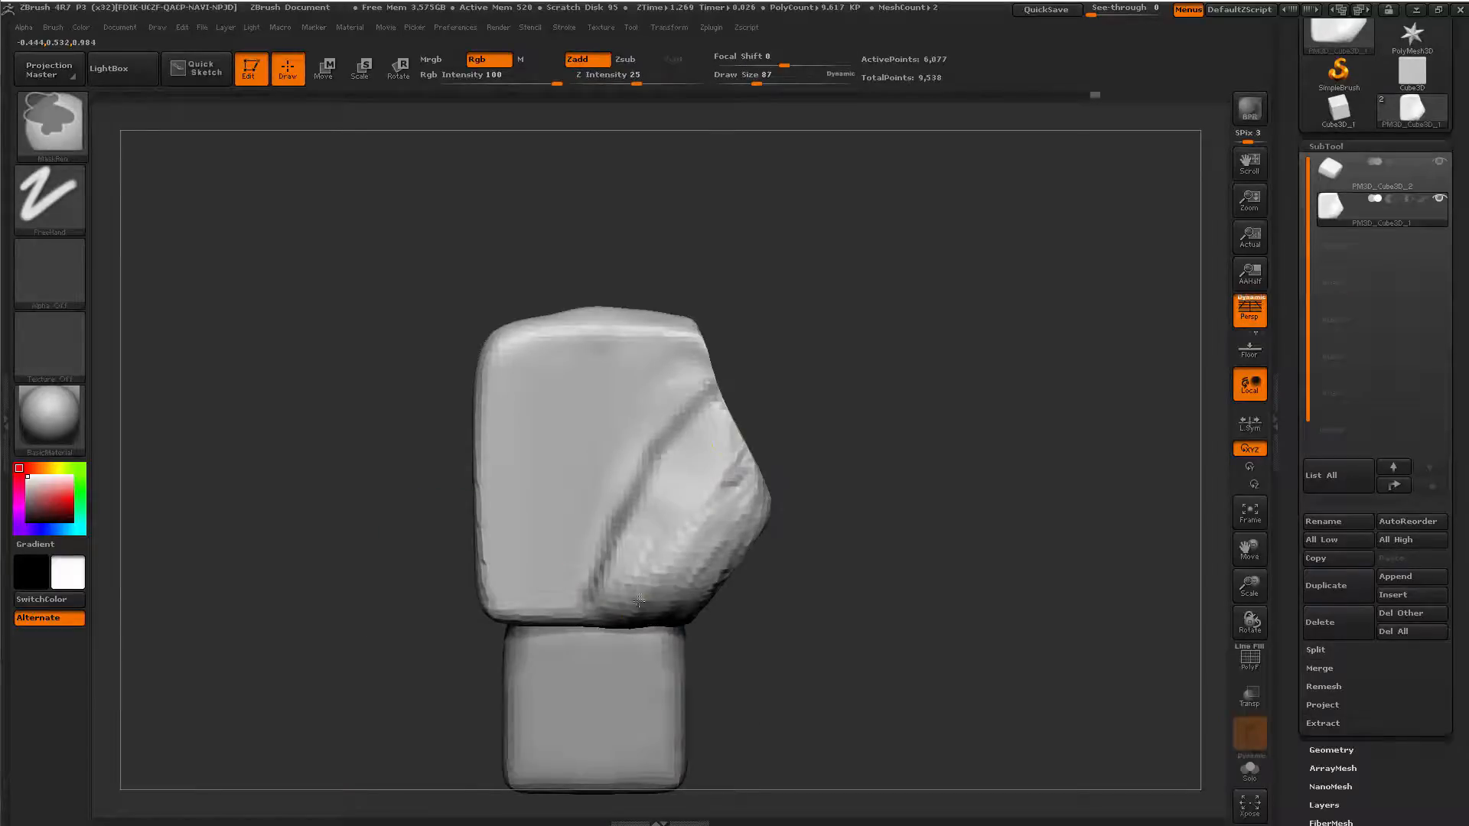
left_click_drag(783, 472, 841, 360)
left_click_drag(754, 635, 799, 655)
mouse_move(598, 433)
left_mouse_down("ctrl")
mouse_move(709, 479)
mouse_move(842, 592)
mouse_move(833, 531)
mouse_move(846, 577)
left_mouse_up("ctrl")
mouse_move(862, 515)
left_mouse_down("ctrl")
mouse_move(895, 525)
mouse_move(872, 562)
left_mouse_up("ctrl")
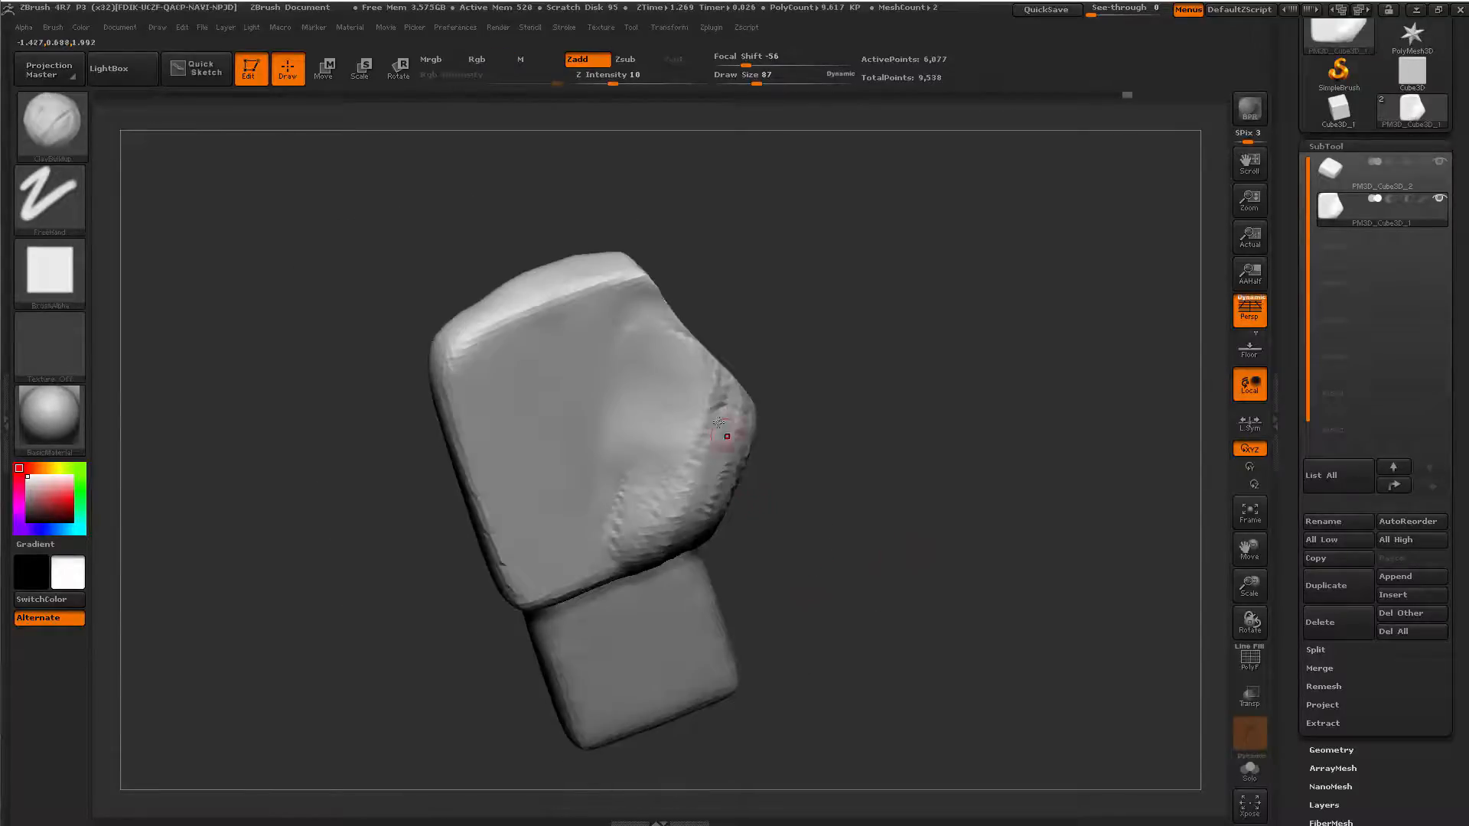
Set the draw size to 167 and try carving a crease along the mound's inner boundary with Dam Standard.
key("space")
left_click_drag(719, 419, 734, 419)
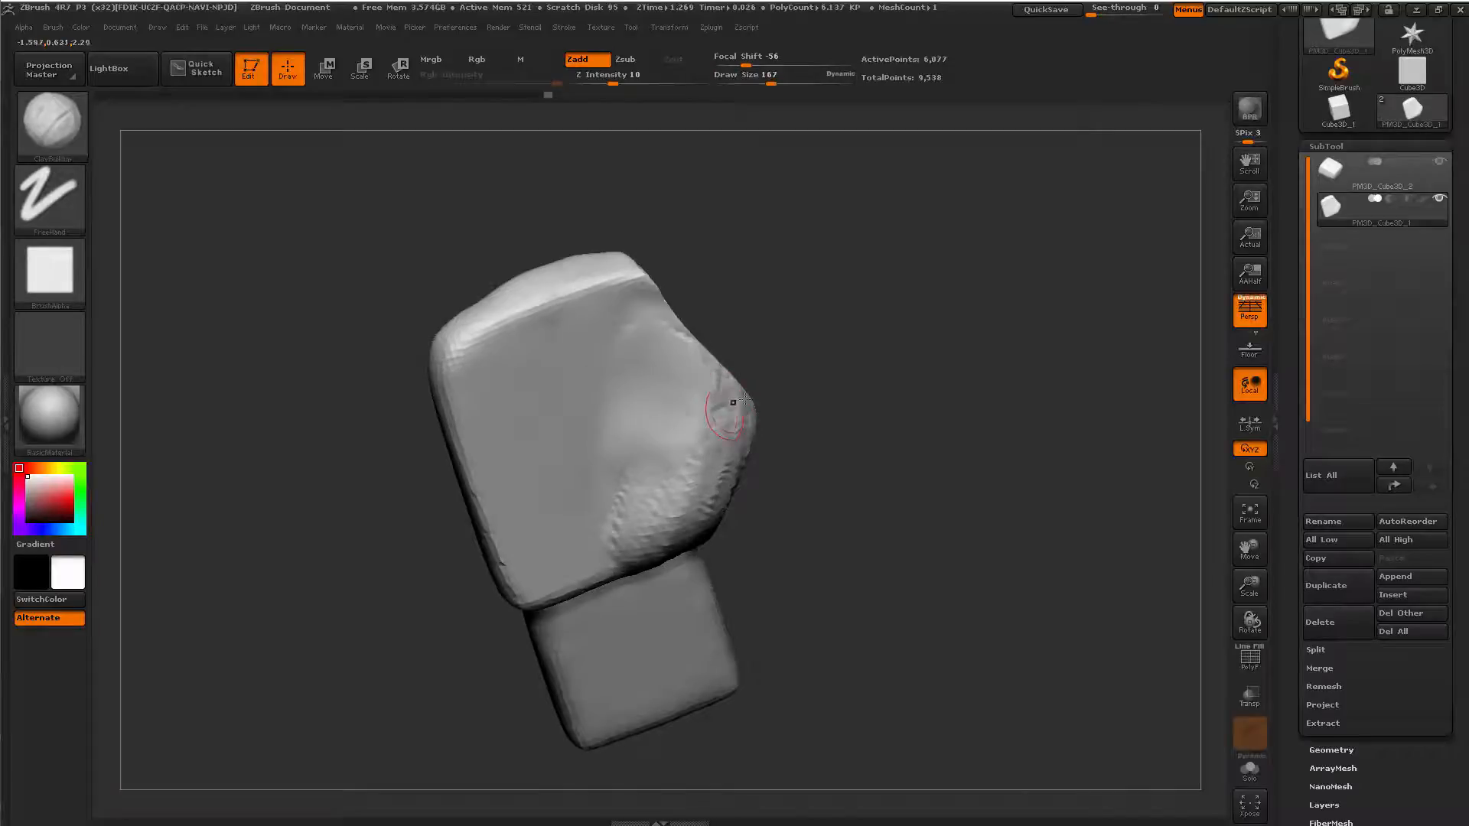
key("b")
key("d")
key("s")
left_click_drag(622, 399, 604, 566)
left_click_drag(826, 551, 826, 505)
key("ctrl+z")
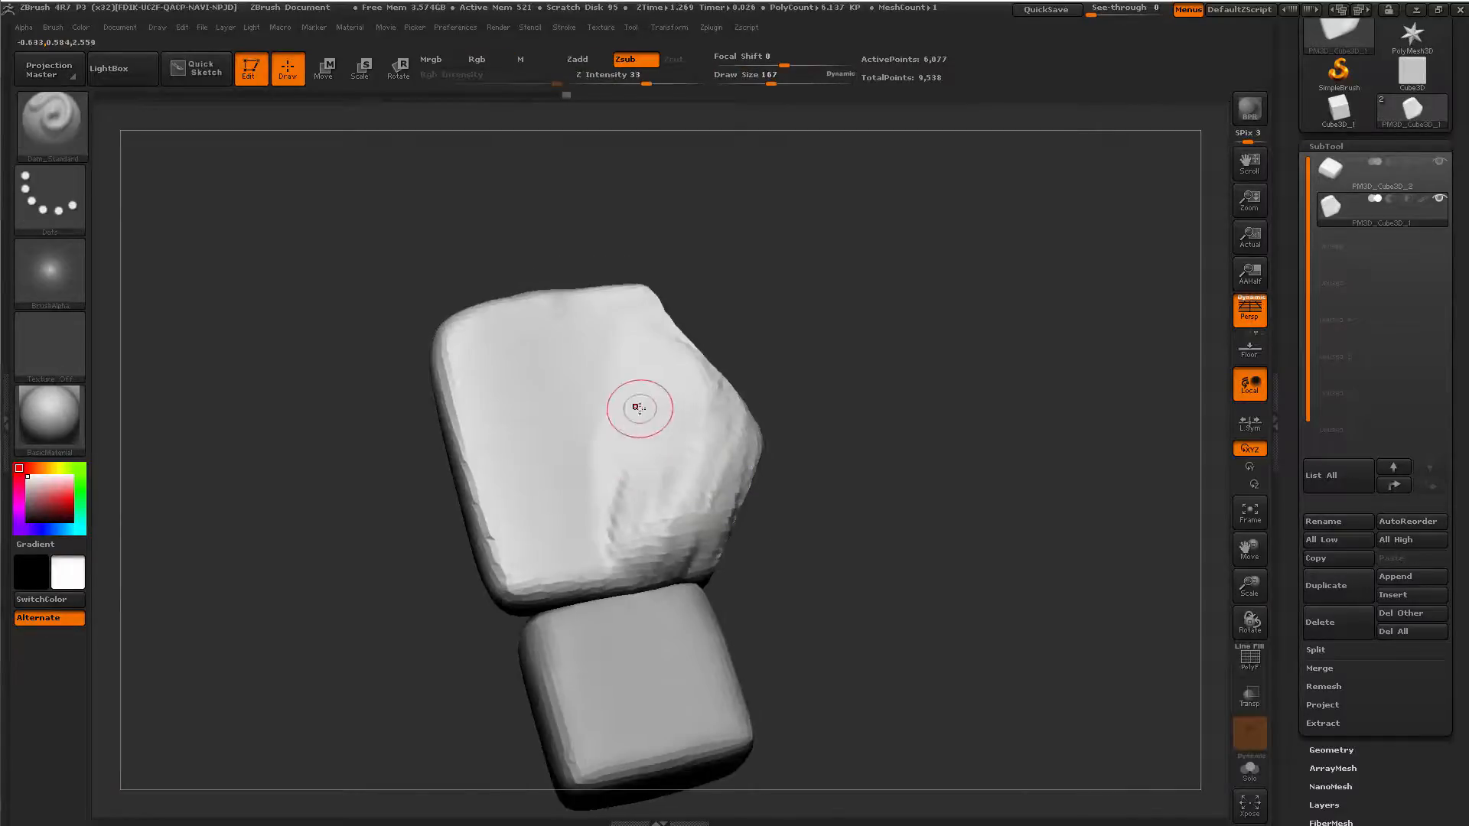
Set the draw size to 223, fill out the mound with ClayBuildup and smooth its inner slope.
key("space")
left_click_drag(635, 406, 671, 406)
key("b")
key("c")
key("b")
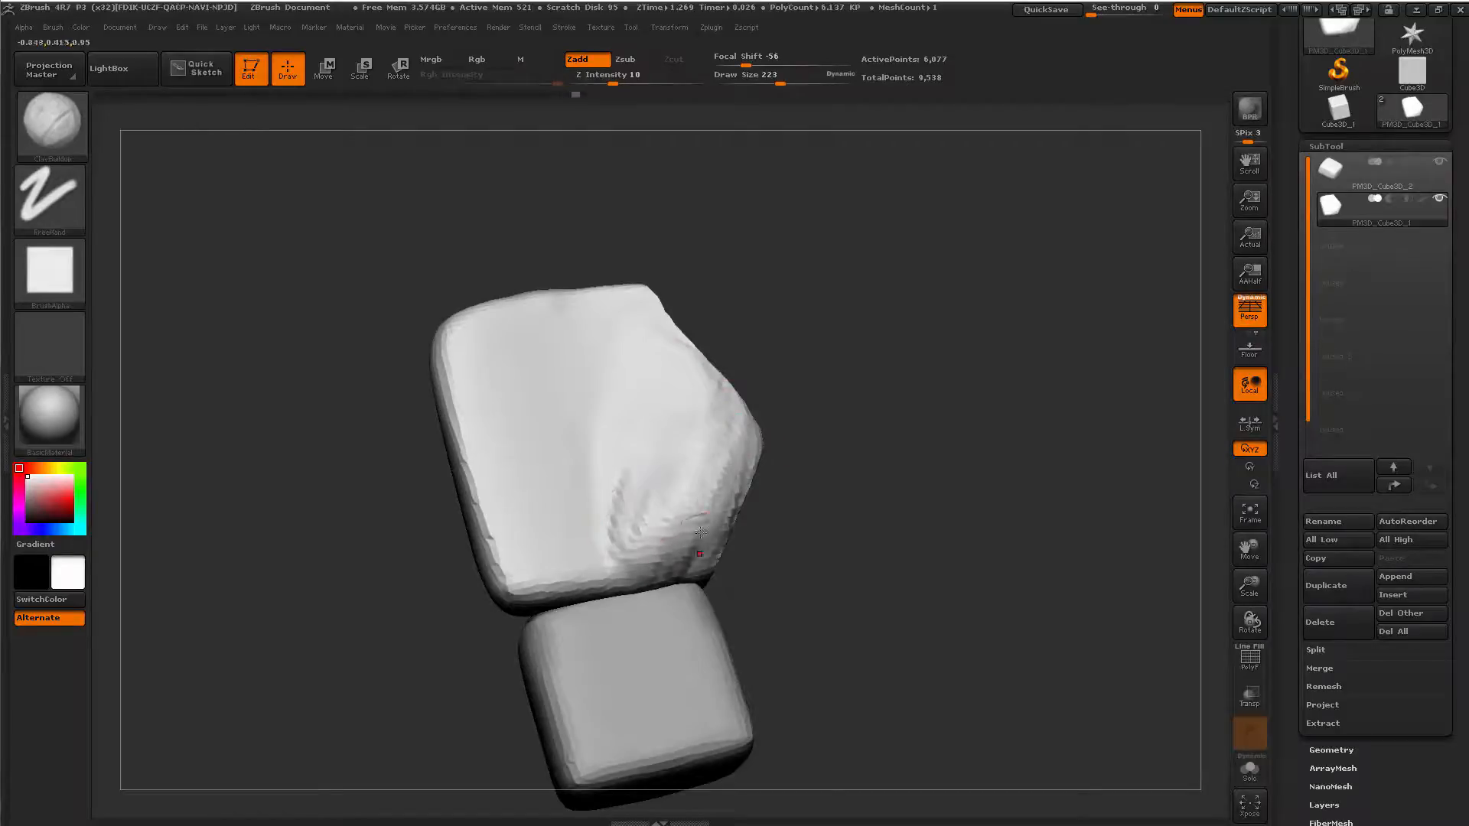
key("shift")
left_click_drag(736, 346, 652, 413)
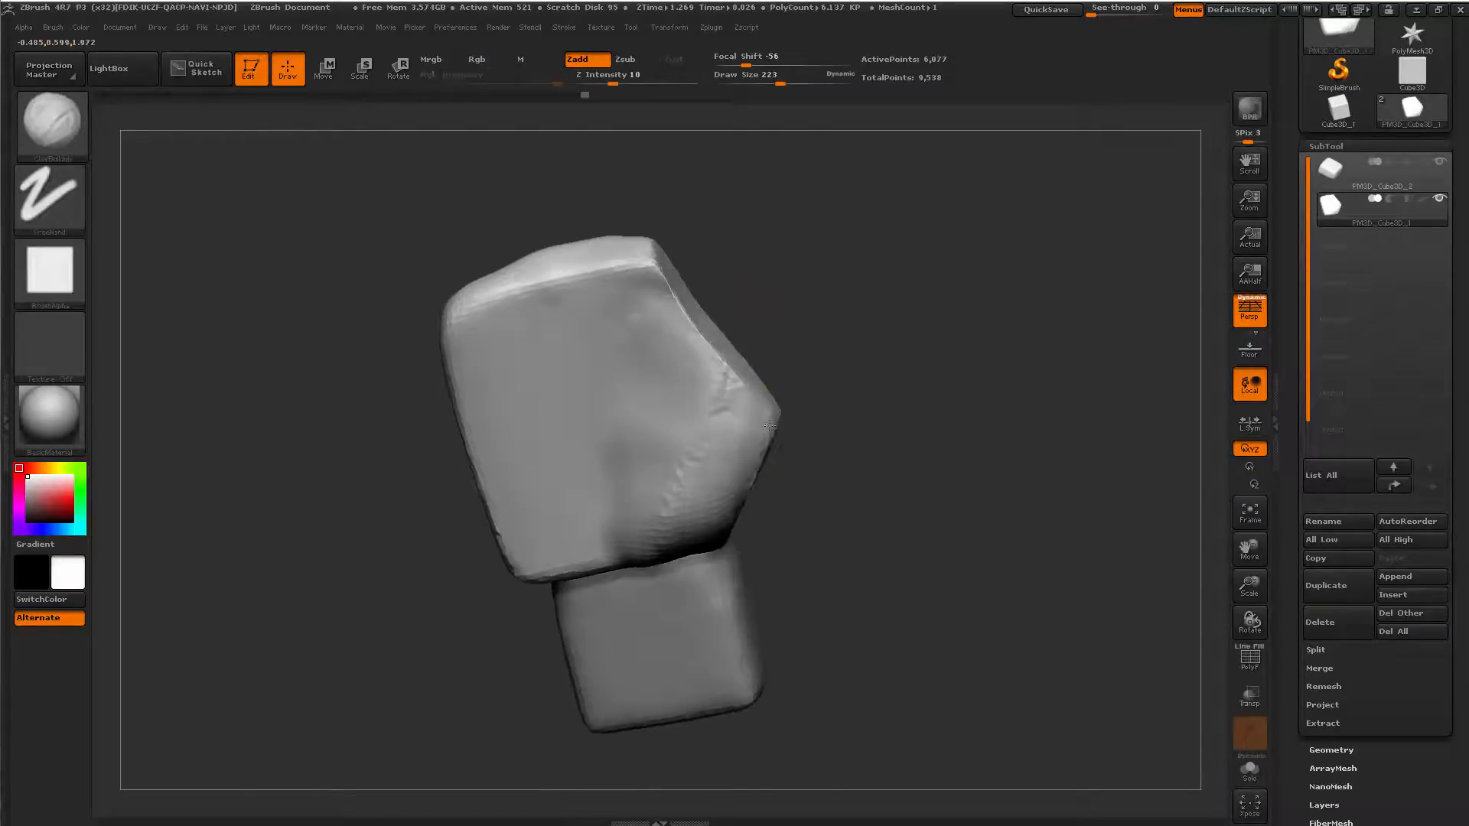
key("shift")
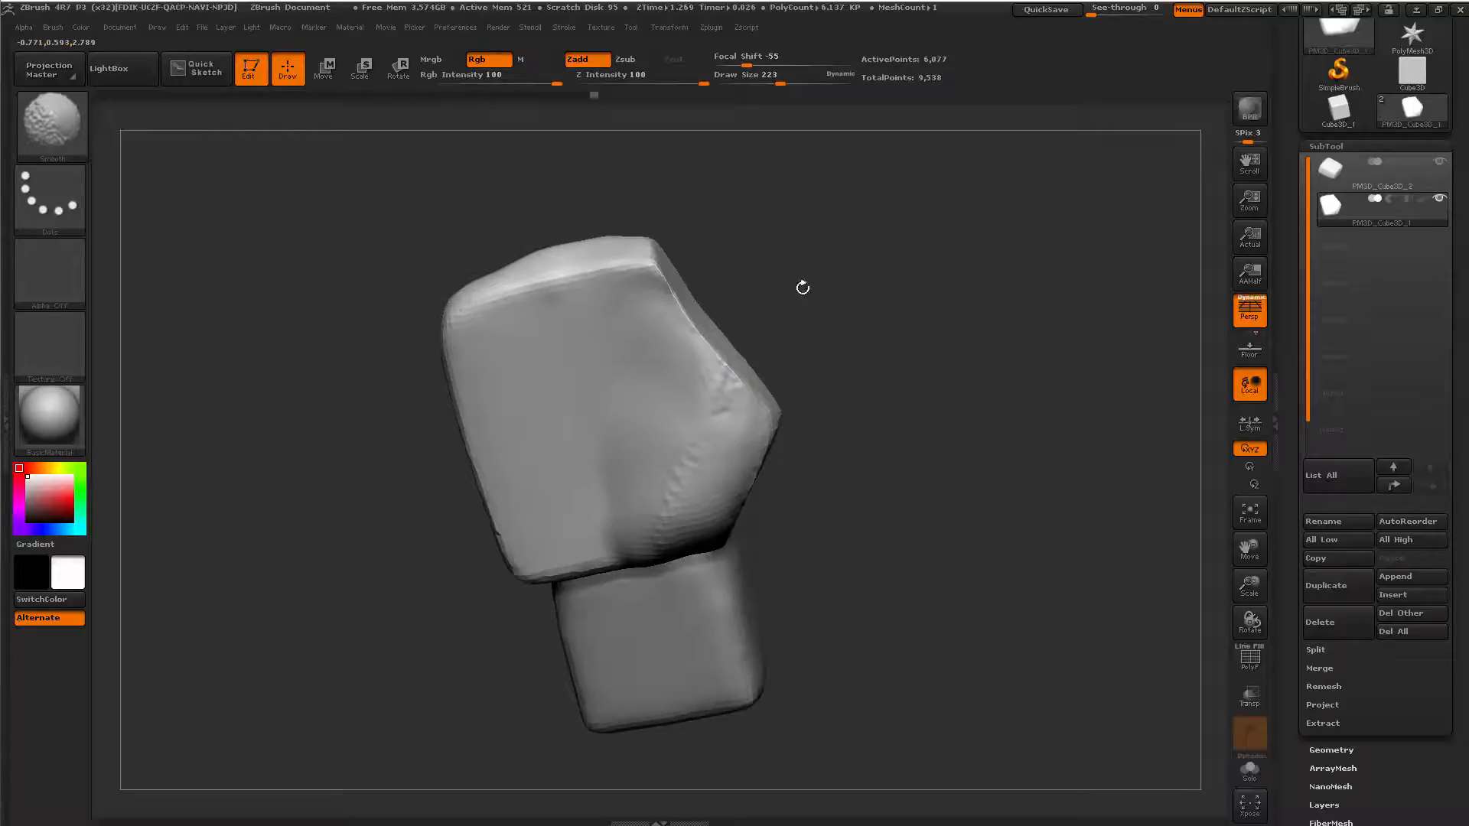
mouse_move(802, 286)
left_mouse_down()
mouse_move(834, 346)
mouse_move(825, 498)
mouse_move(692, 475)
mouse_move(462, 558)
mouse_move(688, 429)
left_mouse_up()
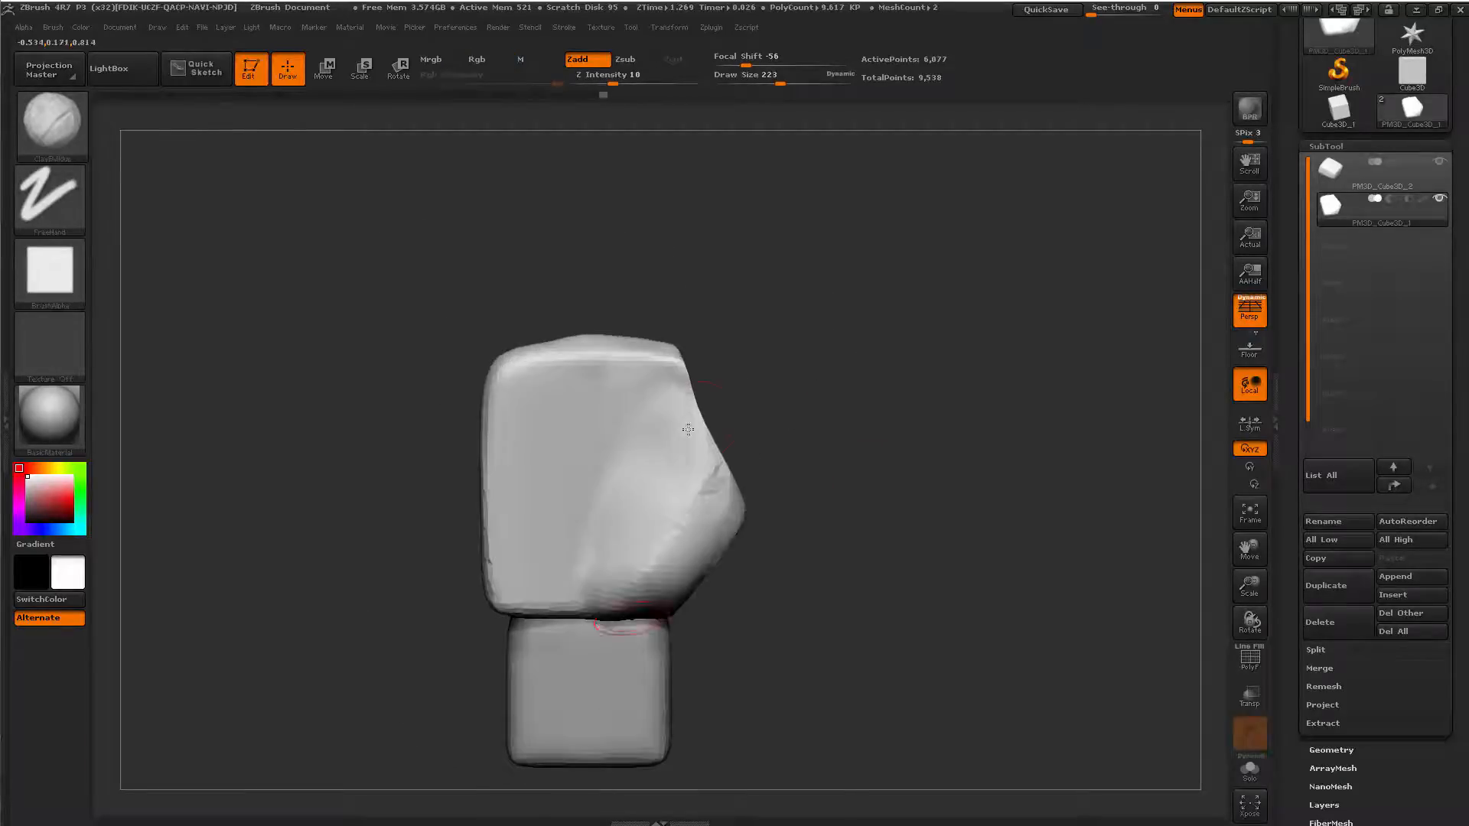
Build up a raised strip with ClayBuildup along the underside's edge opposite the pointed side.
left_click_drag(353, 566, 488, 520, "alt")
left_click_drag(489, 520, 569, 504)
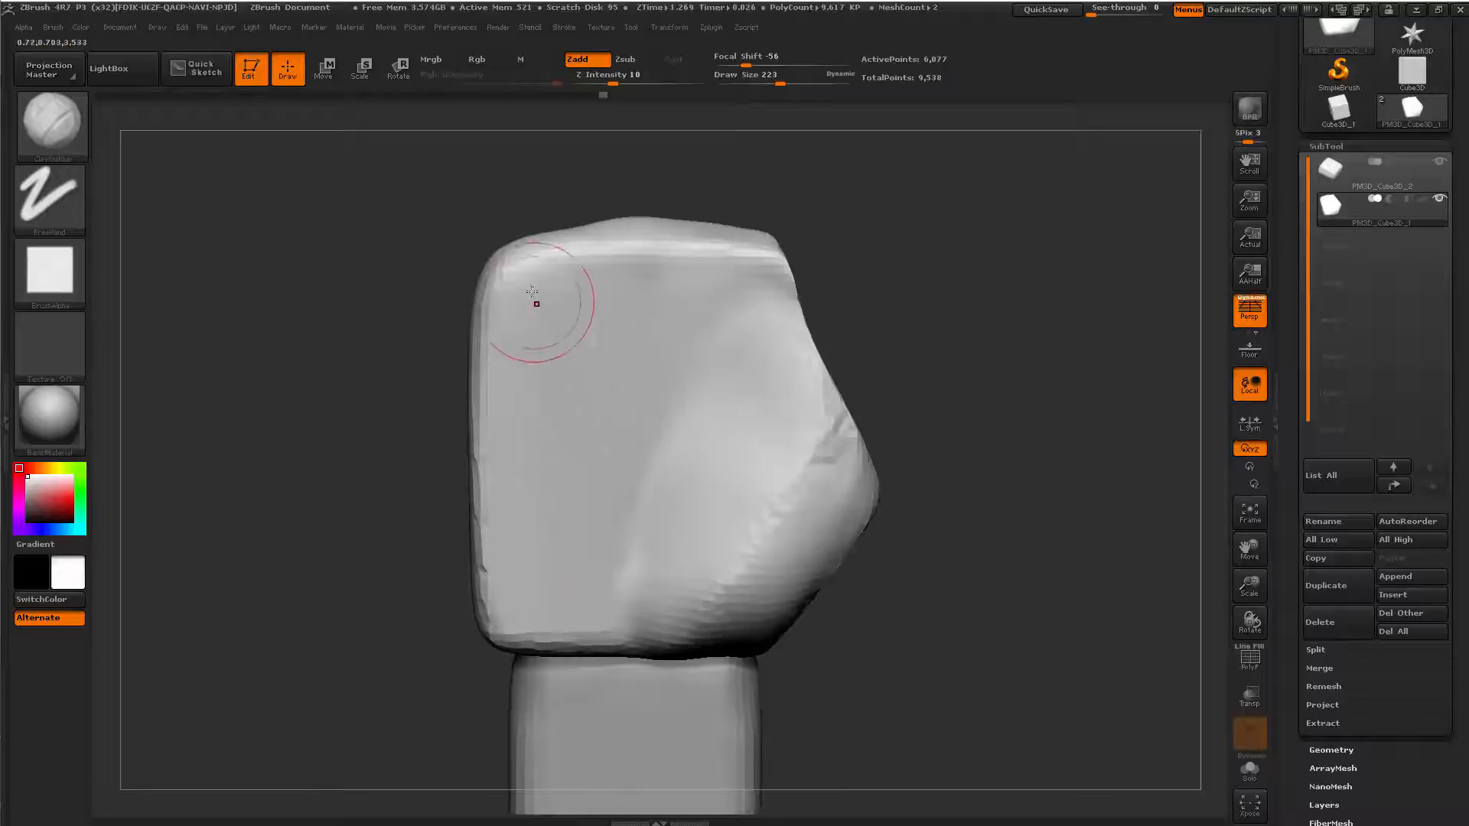
mouse_move(533, 294)
left_mouse_down()
mouse_move(535, 474)
mouse_move(492, 459)
mouse_move(559, 535)
mouse_move(511, 576)
mouse_move(534, 318)
mouse_move(553, 617)
left_mouse_up()
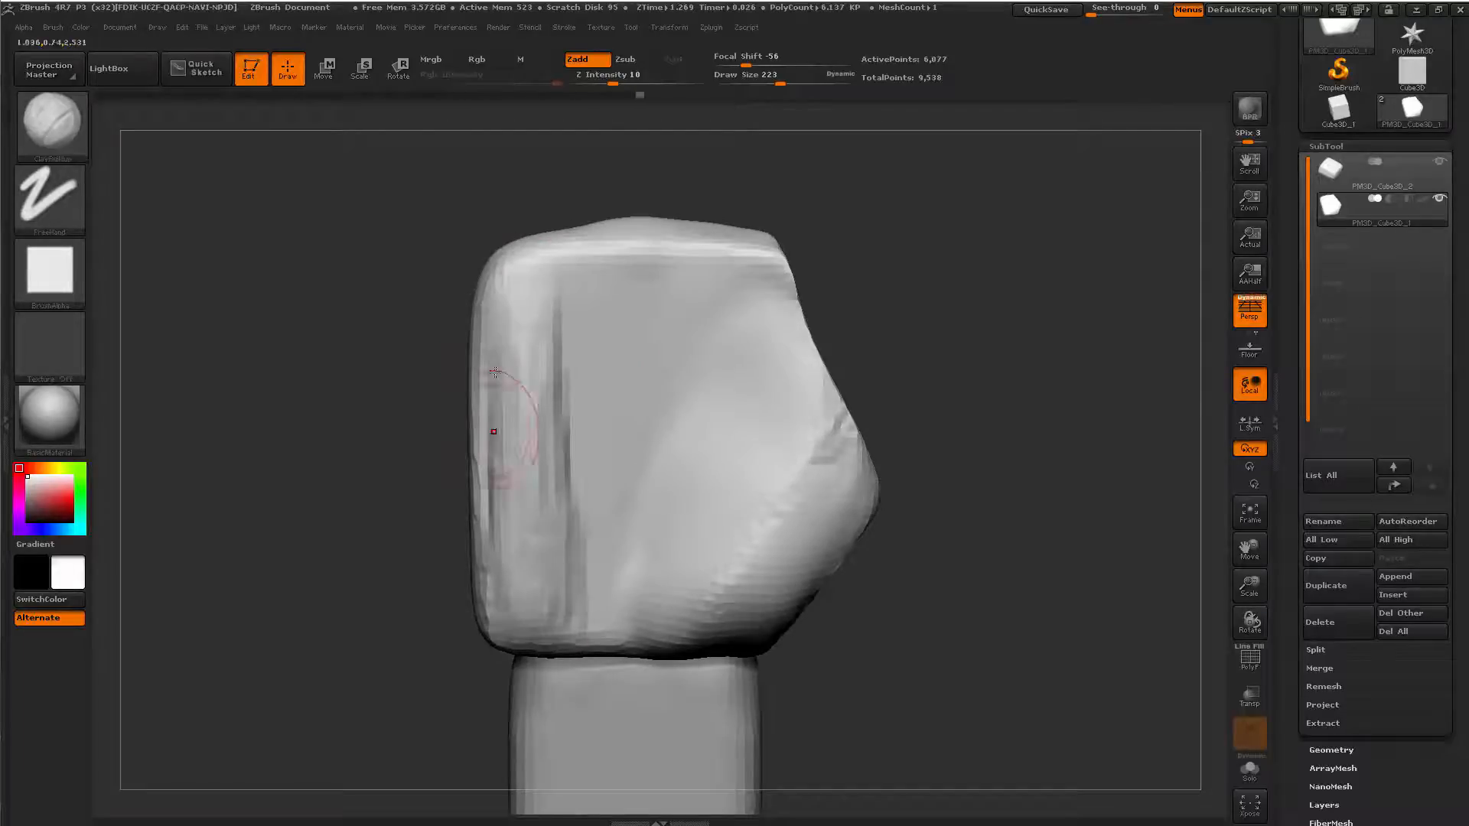
mouse_move(494, 371)
left_mouse_down()
mouse_move(501, 624)
mouse_move(574, 459)
mouse_move(517, 484)
left_mouse_up()
Reduce the draw size and mask a lengthwise guide line along the raised strip's inner edge.
key("space")
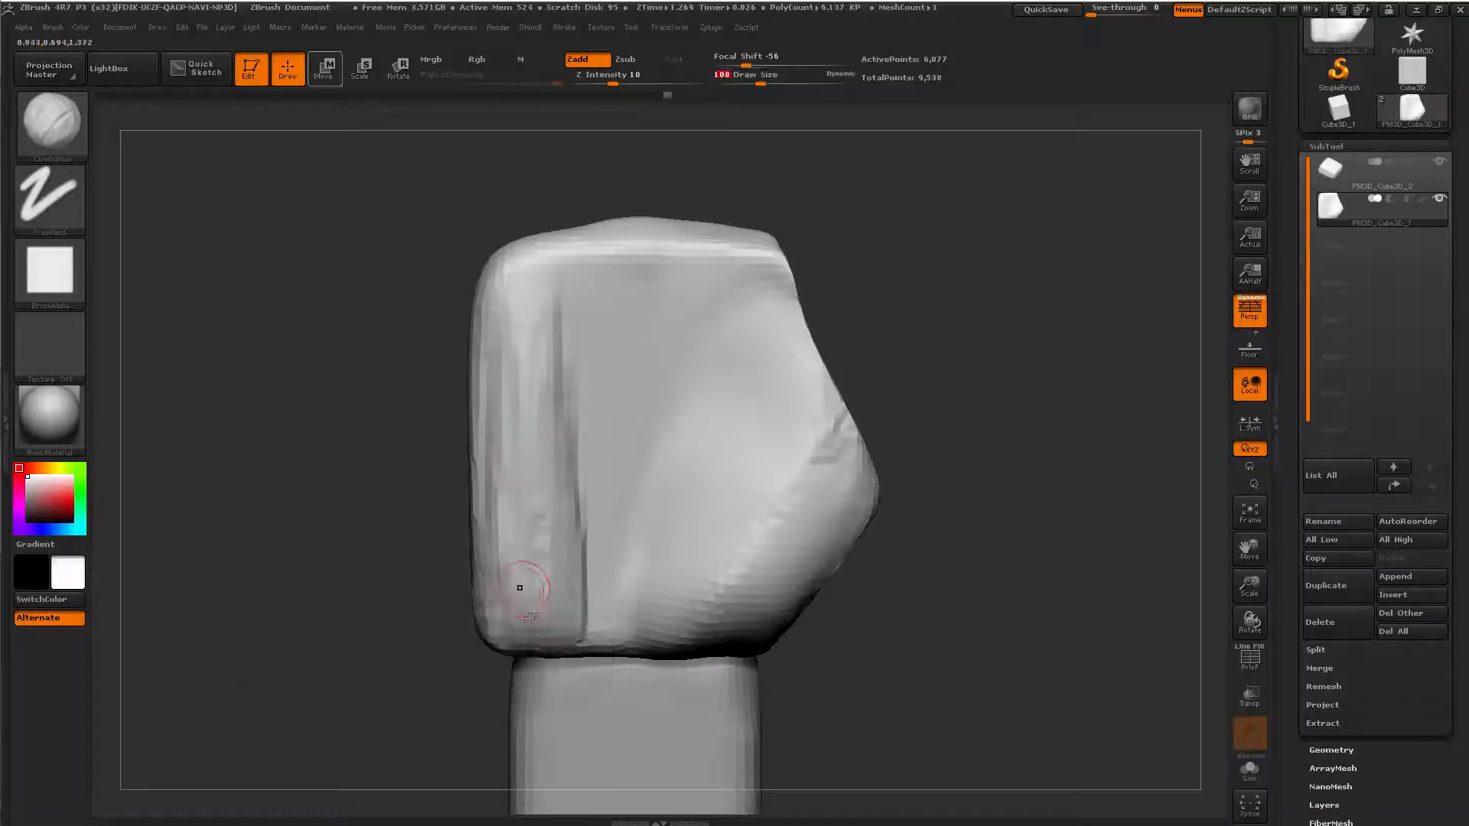
key("ctrl")
left_click_drag(559, 533, 539, 238, "ctrl")
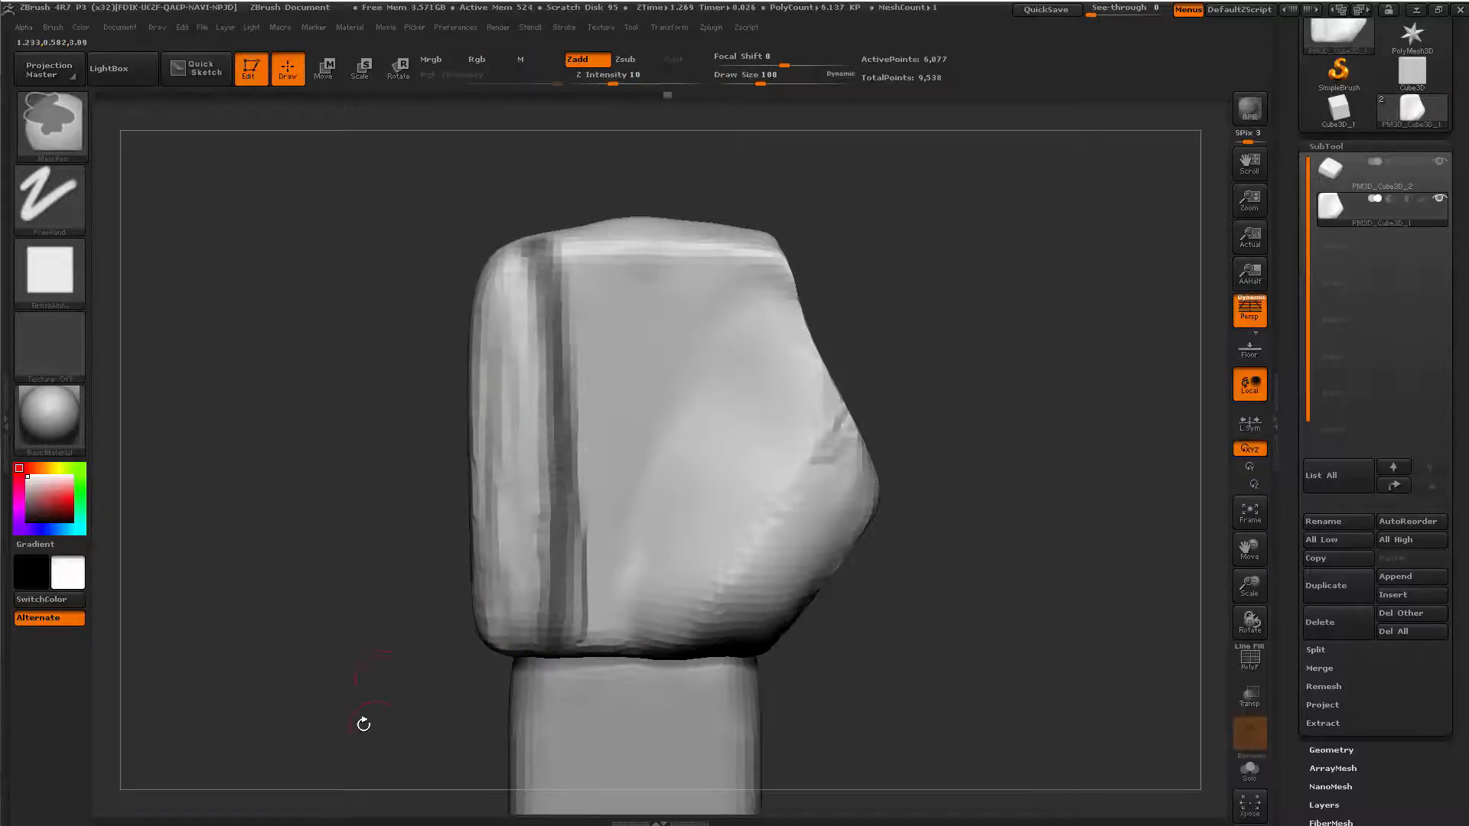
mouse_move(361, 722)
left_mouse_down()
mouse_move(513, 517)
mouse_move(410, 706)
left_mouse_up()
left_click_drag(410, 707, 436, 673)
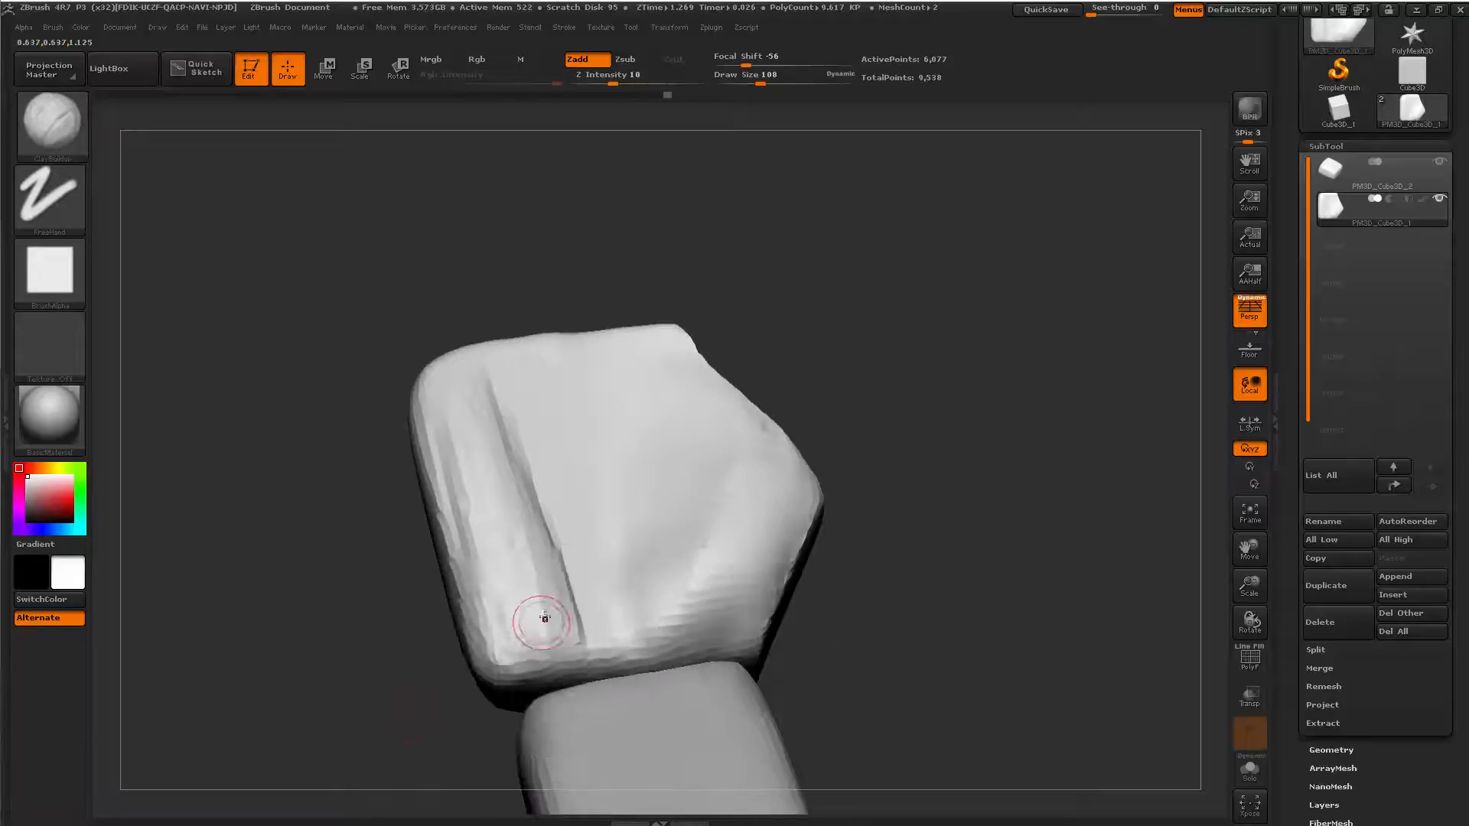
Enlarge the ClayBuildup brush and thicken the raised strip toward its end near the adjoining block.
key("space")
left_click_drag(539, 612, 557, 612)
mouse_move(542, 553)
left_mouse_down()
mouse_move(586, 553)
mouse_move(490, 612)
mouse_move(558, 612)
mouse_move(561, 564)
mouse_move(497, 398)
mouse_move(459, 574)
mouse_move(551, 611)
left_mouse_up()
left_click_drag(466, 800, 356, 632, "shift")
mouse_move(280, 595)
left_mouse_down("alt")
mouse_move(328, 607)
mouse_move(657, 384)
left_mouse_up("alt")
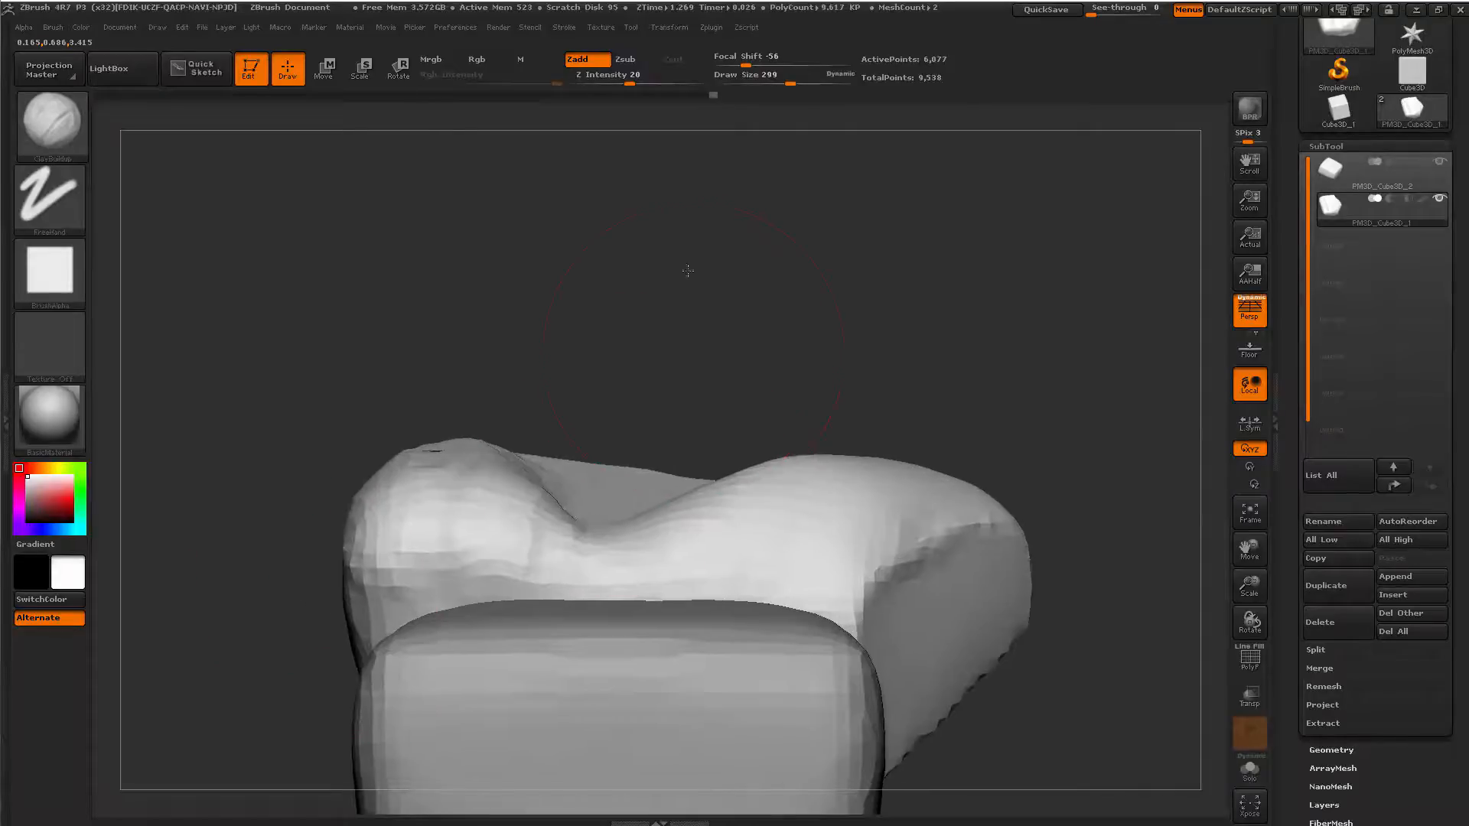
Try to pull the raised strip's outer side outward with the Move brush, and undo the change.
left_click_drag(685, 272, 712, 341, "alt")
key("b")
key("m")
key("v")
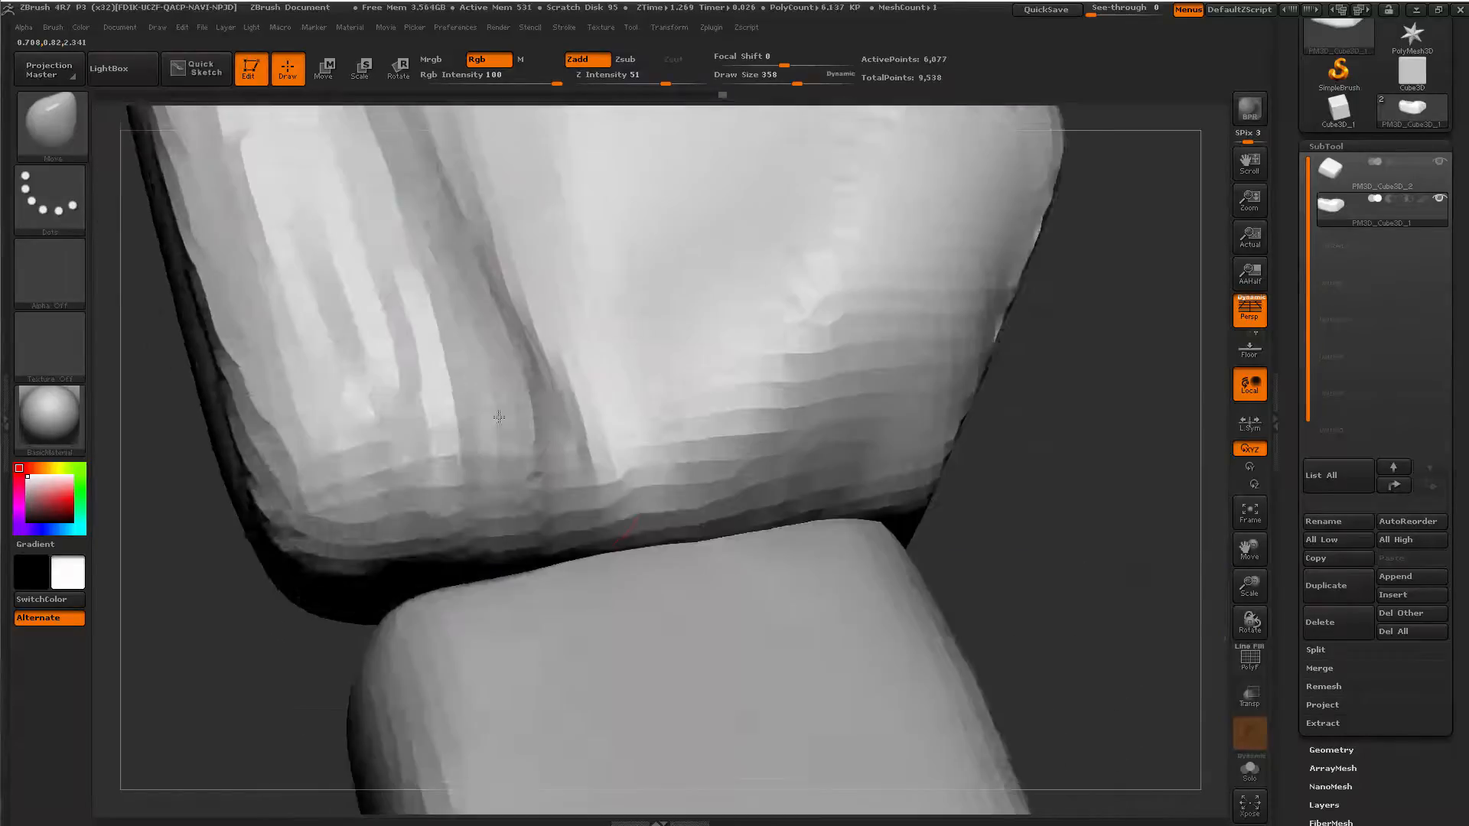
key("space")
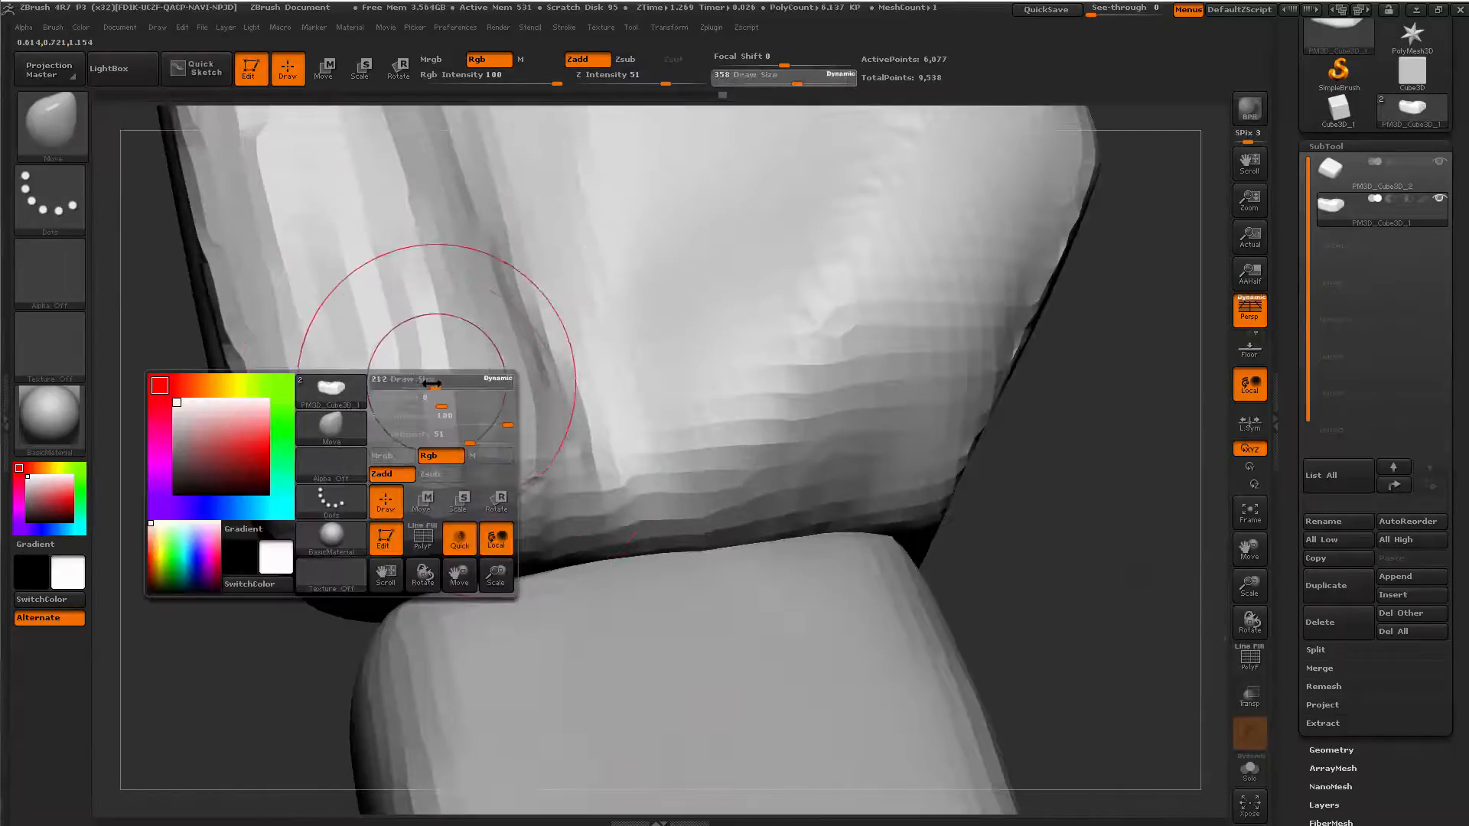
left_click_drag(221, 359, 100, 367)
key("ctrl+z")
Set the draw size to 251 and fill the underside beside the raised strip with ClayBuildup.
mouse_move(263, 645)
left_mouse_down("alt")
mouse_move(233, 350)
mouse_move(429, 577)
left_mouse_up("alt")
key("space")
left_click_drag(469, 489, 497, 489)
key("b")
key("c")
key("b")
mouse_move(491, 367)
left_mouse_down()
mouse_move(536, 344)
mouse_move(632, 346)
mouse_move(507, 501)
mouse_move(520, 539)
left_mouse_up()
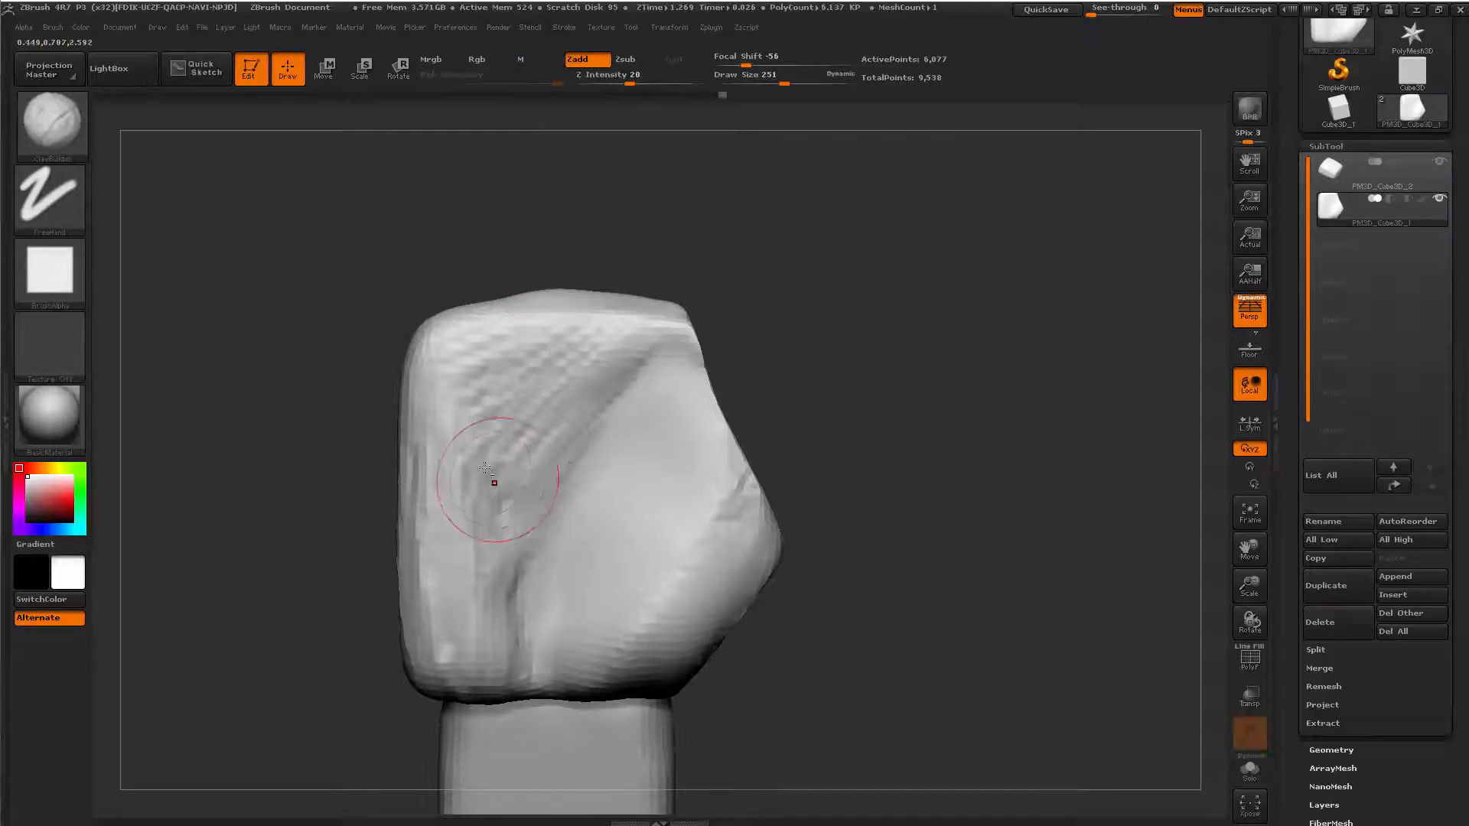
Flatten the built-up area between the strip and the mound with hPolish.
key("b")
key("h")
key("p")
left_click_drag(541, 392, 650, 330)
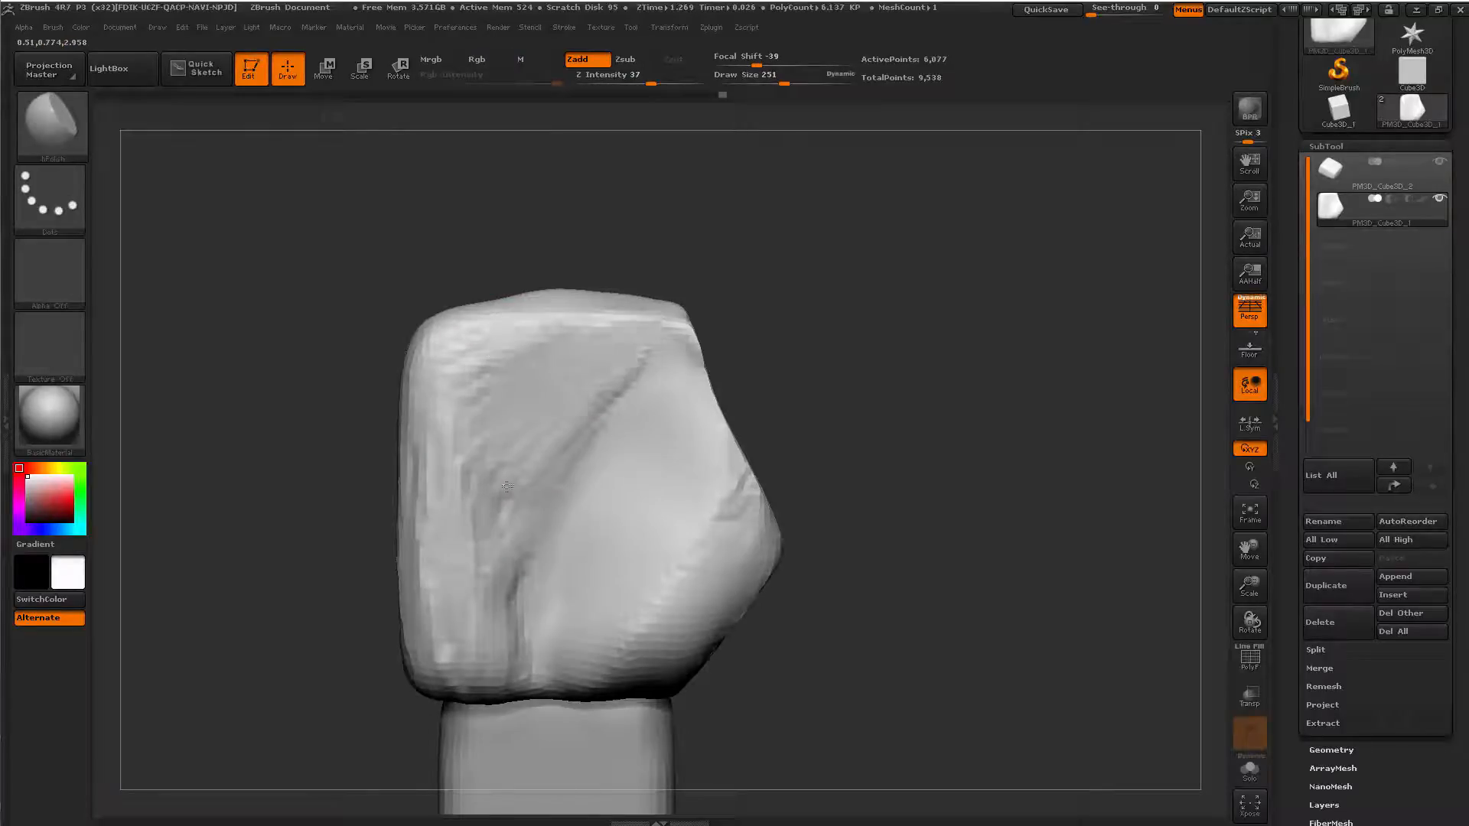
Set the draw size to 101 and mask a curved guide line between the strip and the mound.
key("space")
left_click_drag(552, 529, 525, 529)
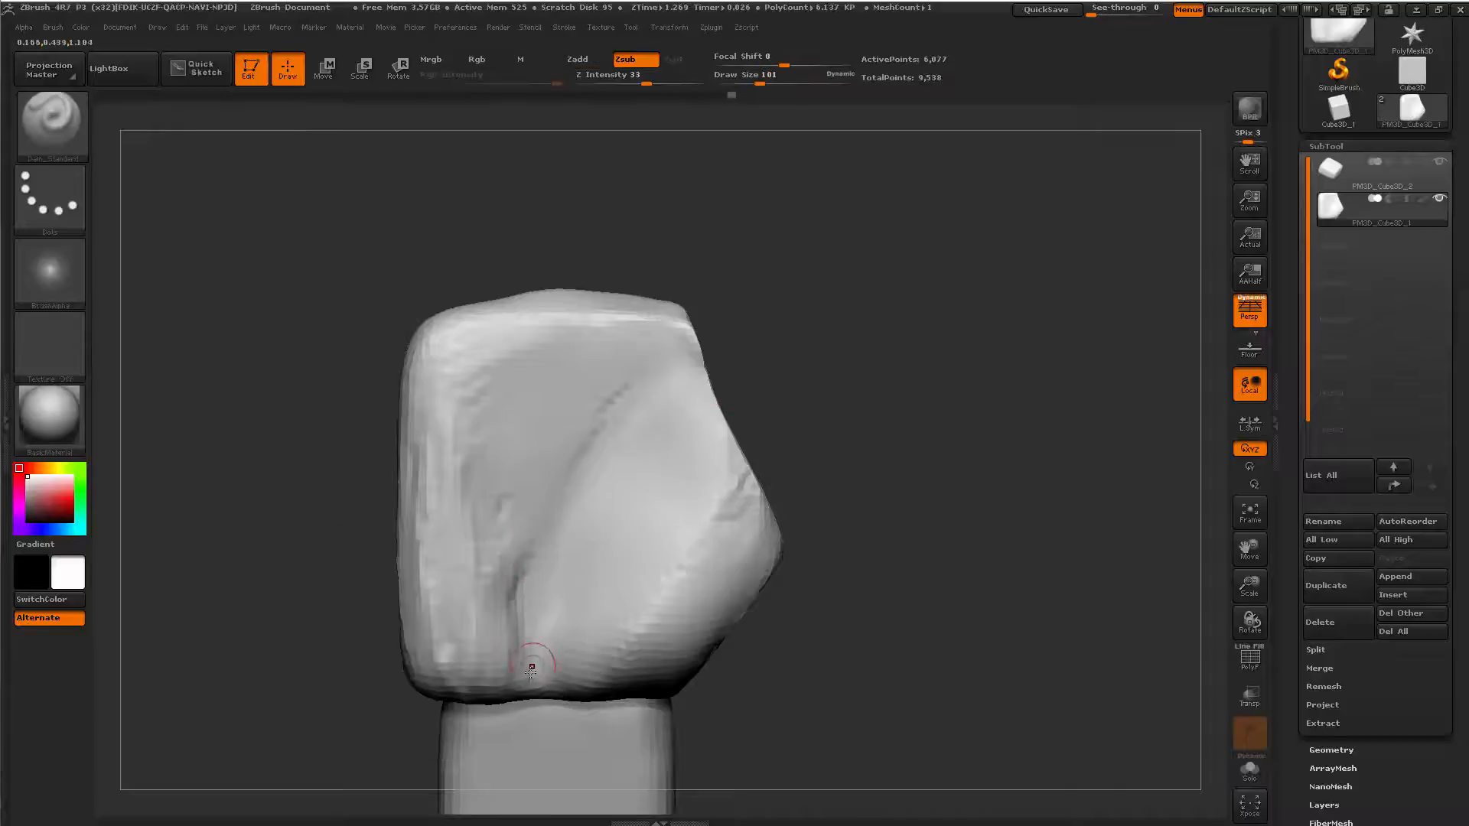
mouse_move(531, 667)
left_mouse_down("alt")
mouse_move(596, 452)
mouse_move(755, 358)
left_mouse_up("alt")
Set the draw size to 262 and build up the surface on the strip's side of the guide line with ClayBuildup.
mouse_move(803, 430)
left_mouse_down()
mouse_move(839, 292)
mouse_move(820, 265)
mouse_move(583, 420)
left_mouse_up()
key("space")
key("b")
key("c")
key("b")
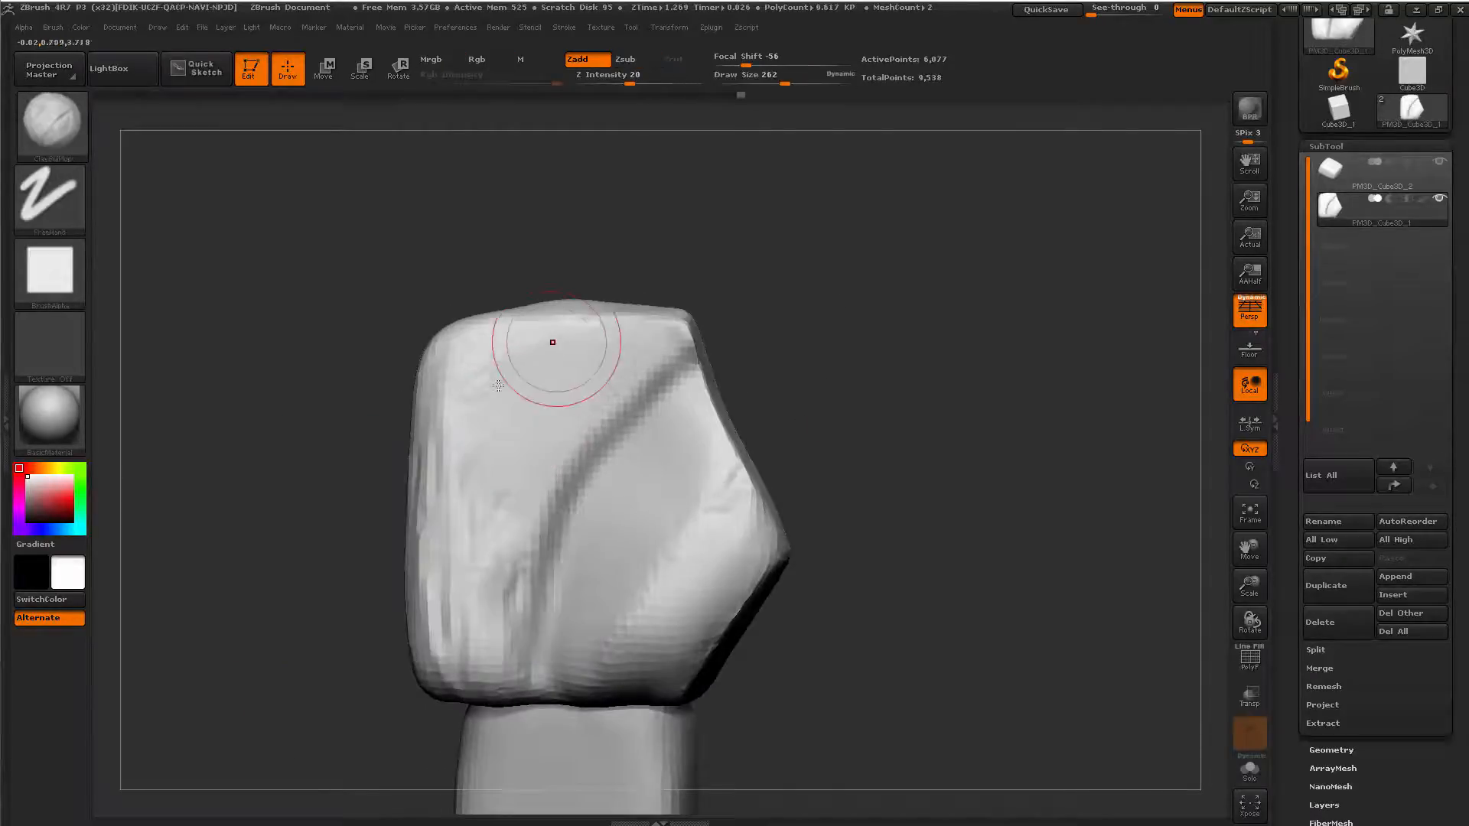
mouse_move(572, 357)
left_mouse_down()
mouse_move(535, 406)
mouse_move(497, 528)
left_mouse_up()
Even out the surfaces along both sides of the masked guide line with hPolish.
key("b")
key("h")
key("p")
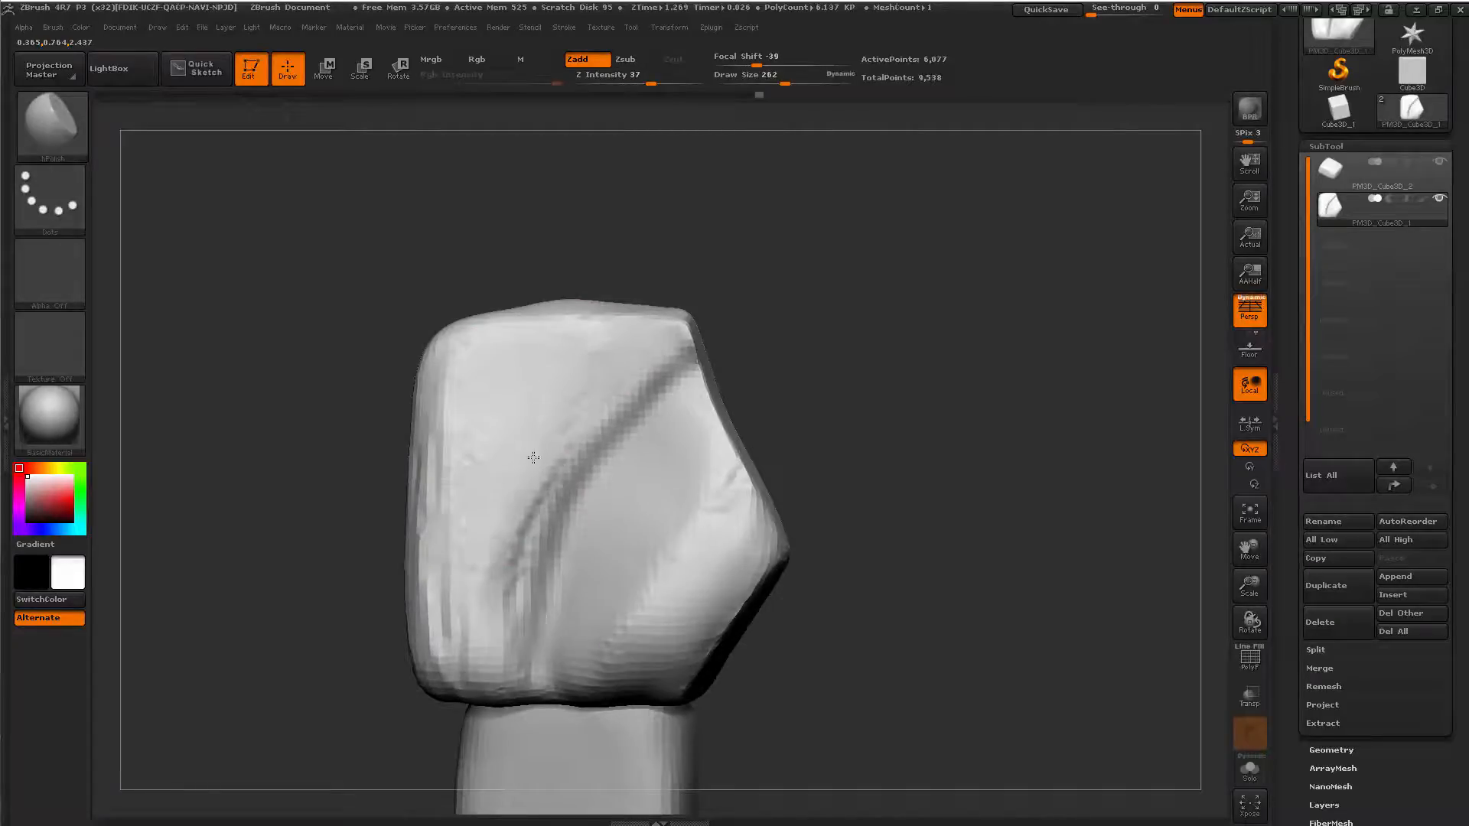
left_click_drag(831, 394, 846, 262)
left_click_drag(651, 460, 572, 523)
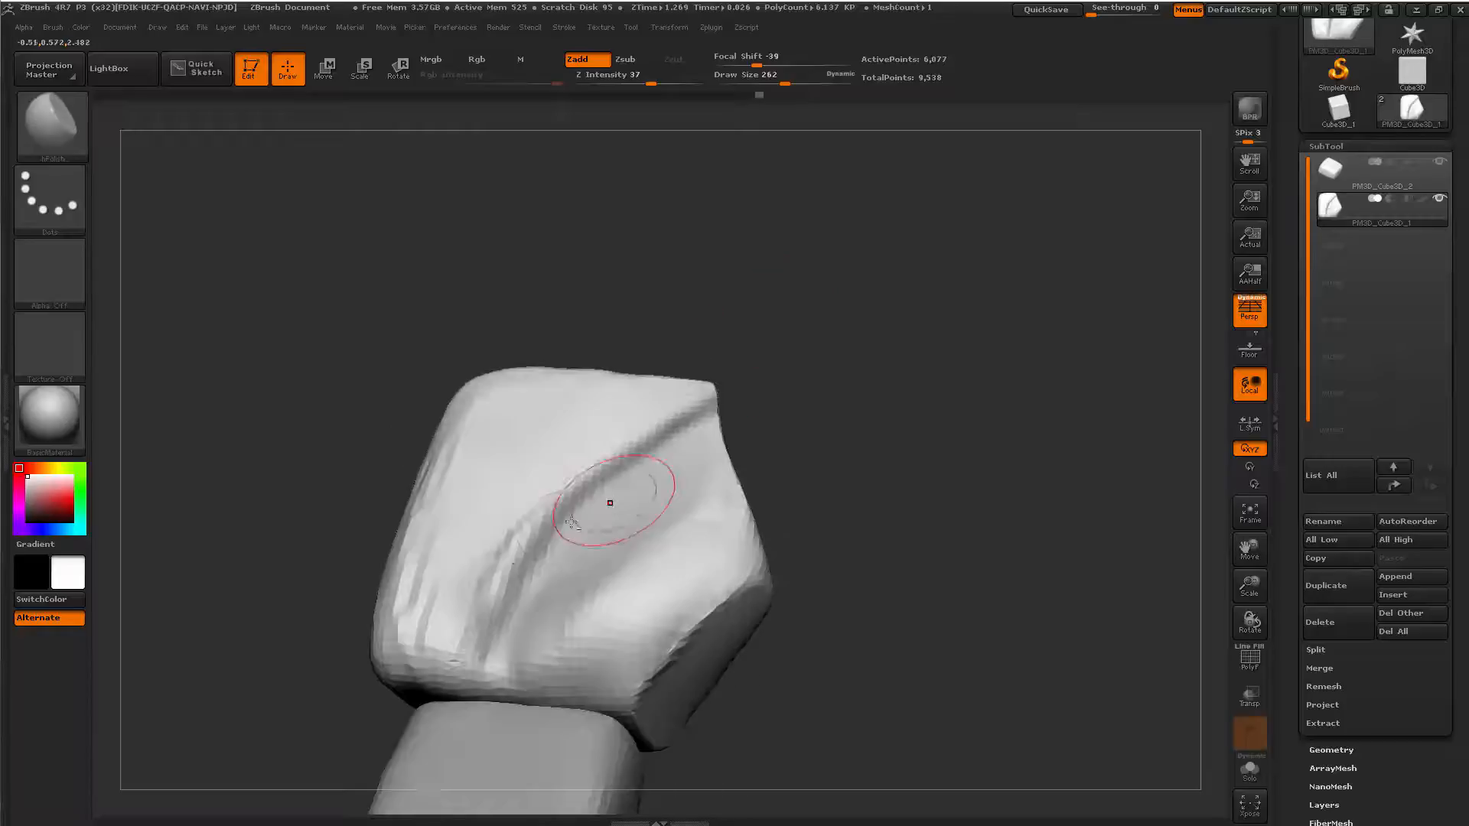
mouse_move(903, 345)
left_mouse_down()
mouse_move(915, 332)
mouse_move(902, 293)
mouse_move(880, 398)
mouse_move(826, 428)
left_mouse_up()
Clear the mask, reduce the draw size and mask a guide line crosswise over the strip, valley and mound.
left_click_drag(273, 540, 335, 548, "ctrl")
key("space")
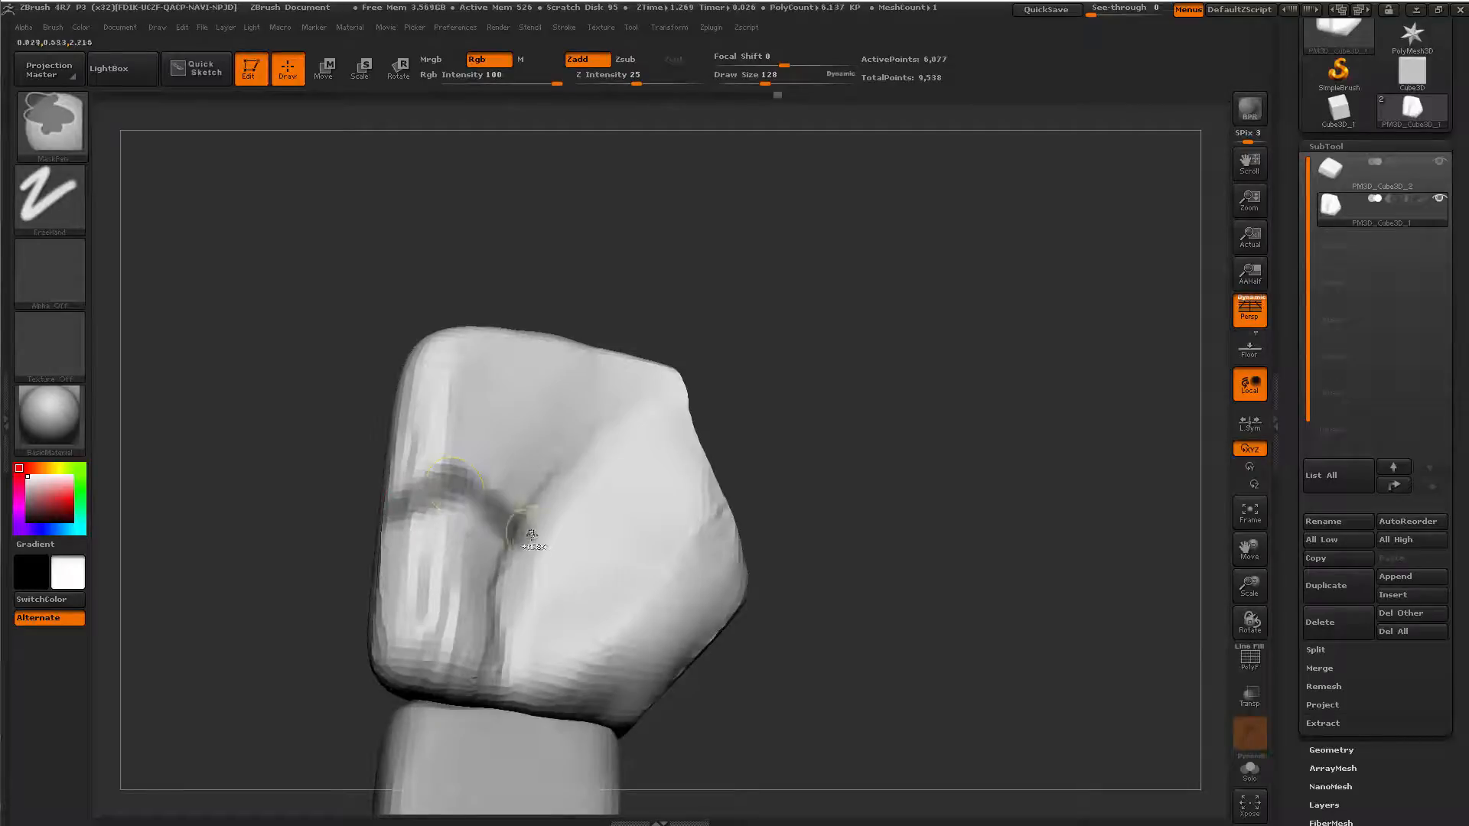
mouse_move(665, 563)
left_mouse_down("ctrl")
mouse_move(705, 648)
mouse_move(776, 558)
mouse_move(772, 585)
left_mouse_up("ctrl")
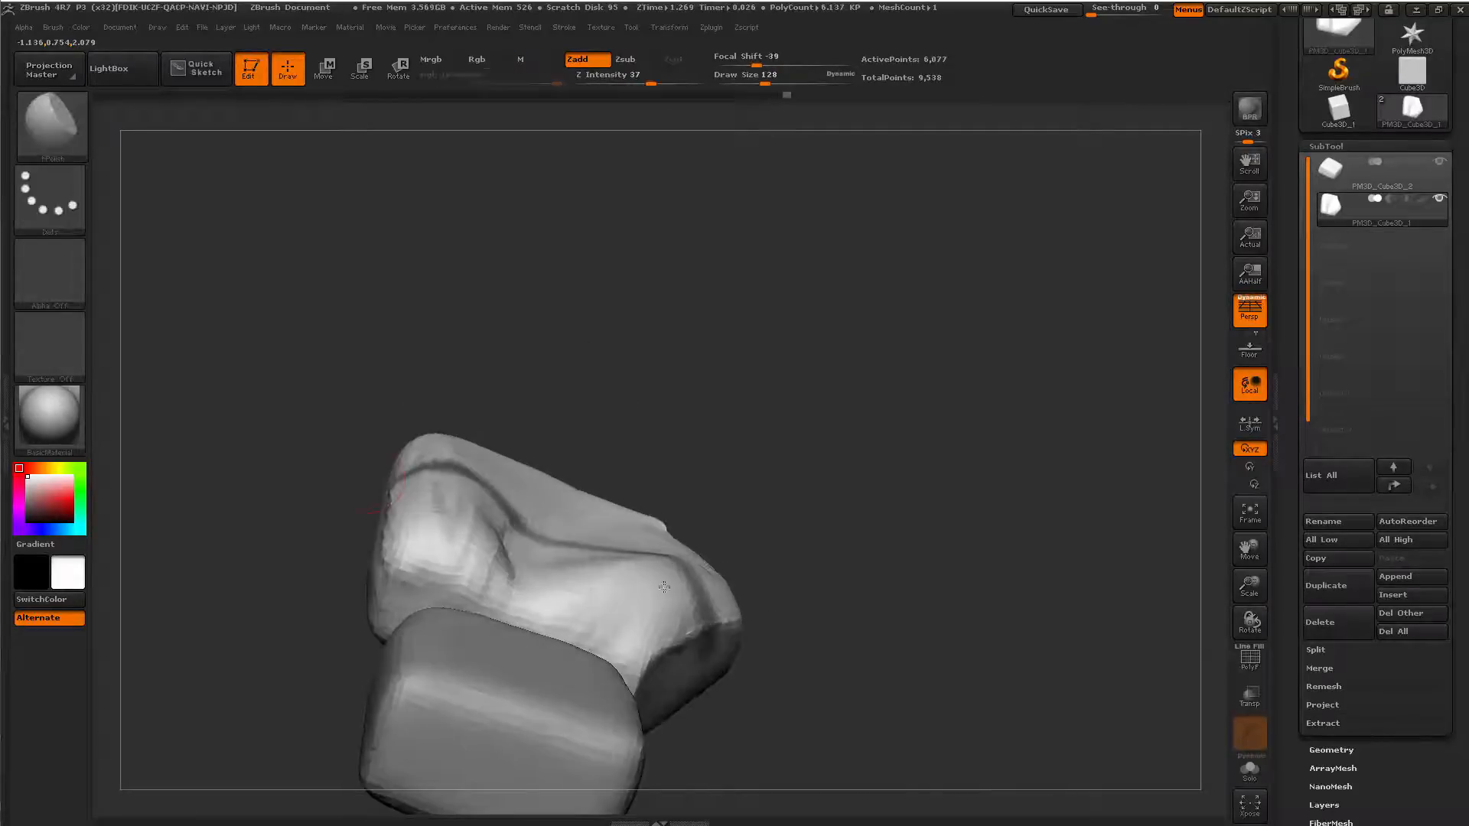
Smooth the valley between the mounds and polish the strip's inner slope with hPolish at draw size 350.
mouse_move(786, 402)
left_mouse_down()
mouse_move(983, 600)
mouse_move(885, 642)
mouse_move(499, 460)
left_mouse_up()
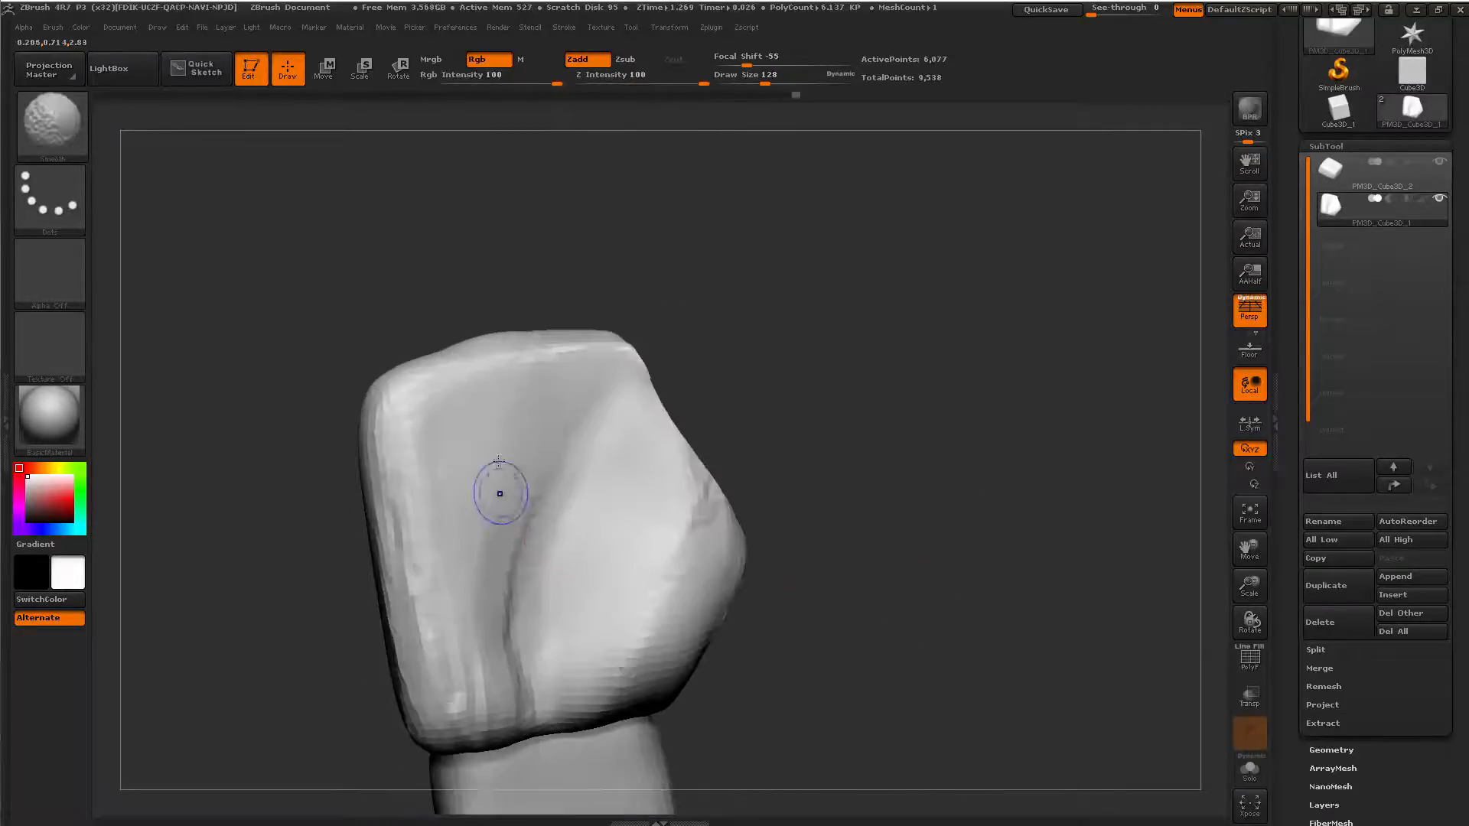
left_click_drag(794, 424, 662, 383)
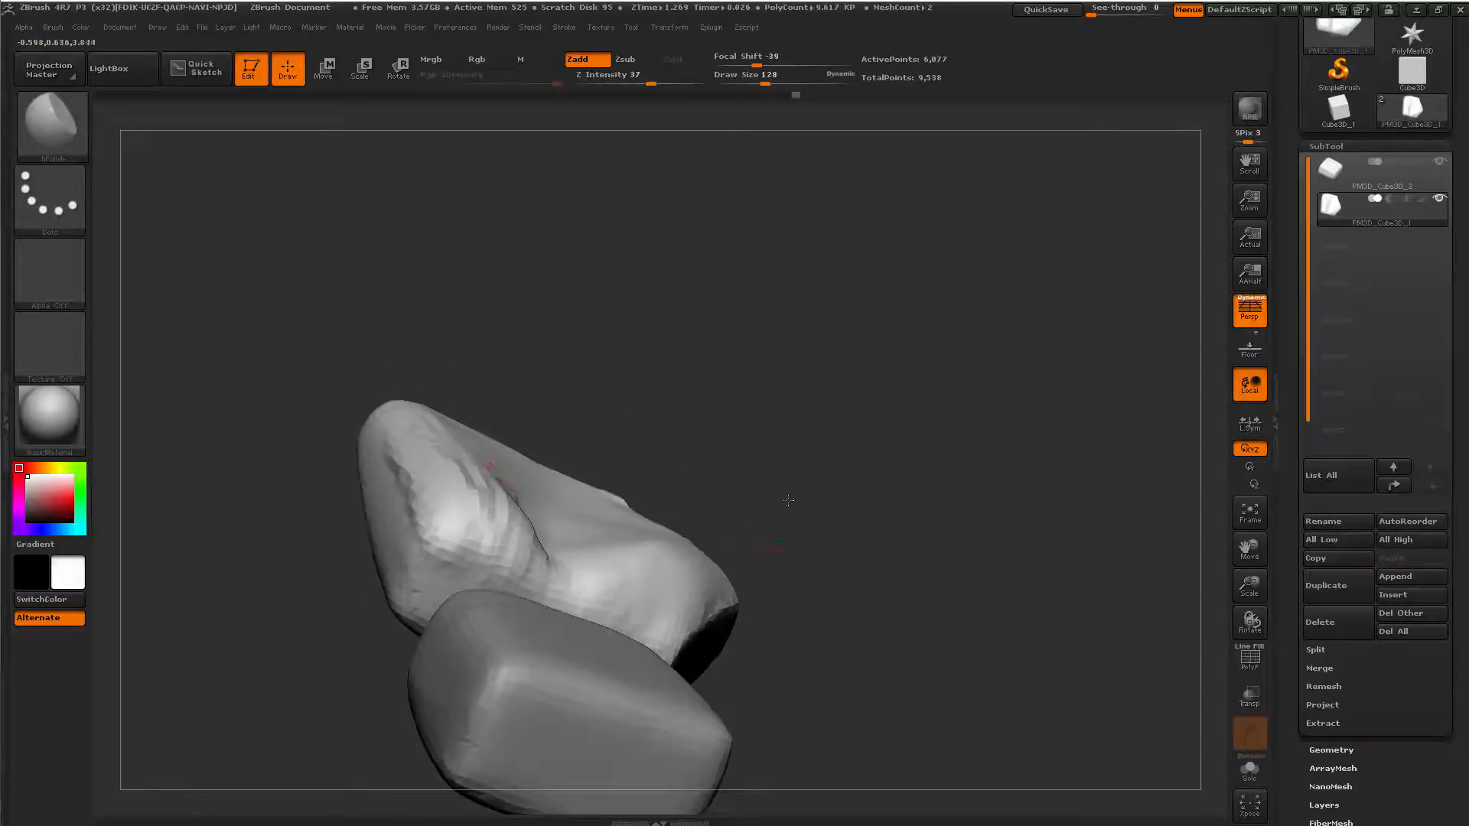
left_click_drag(788, 500, 535, 507)
left_click_drag(665, 459, 812, 653)
left_click_drag(784, 576, 615, 602)
key("space")
left_click_drag(459, 514, 496, 513)
left_click_drag(604, 530, 482, 518)
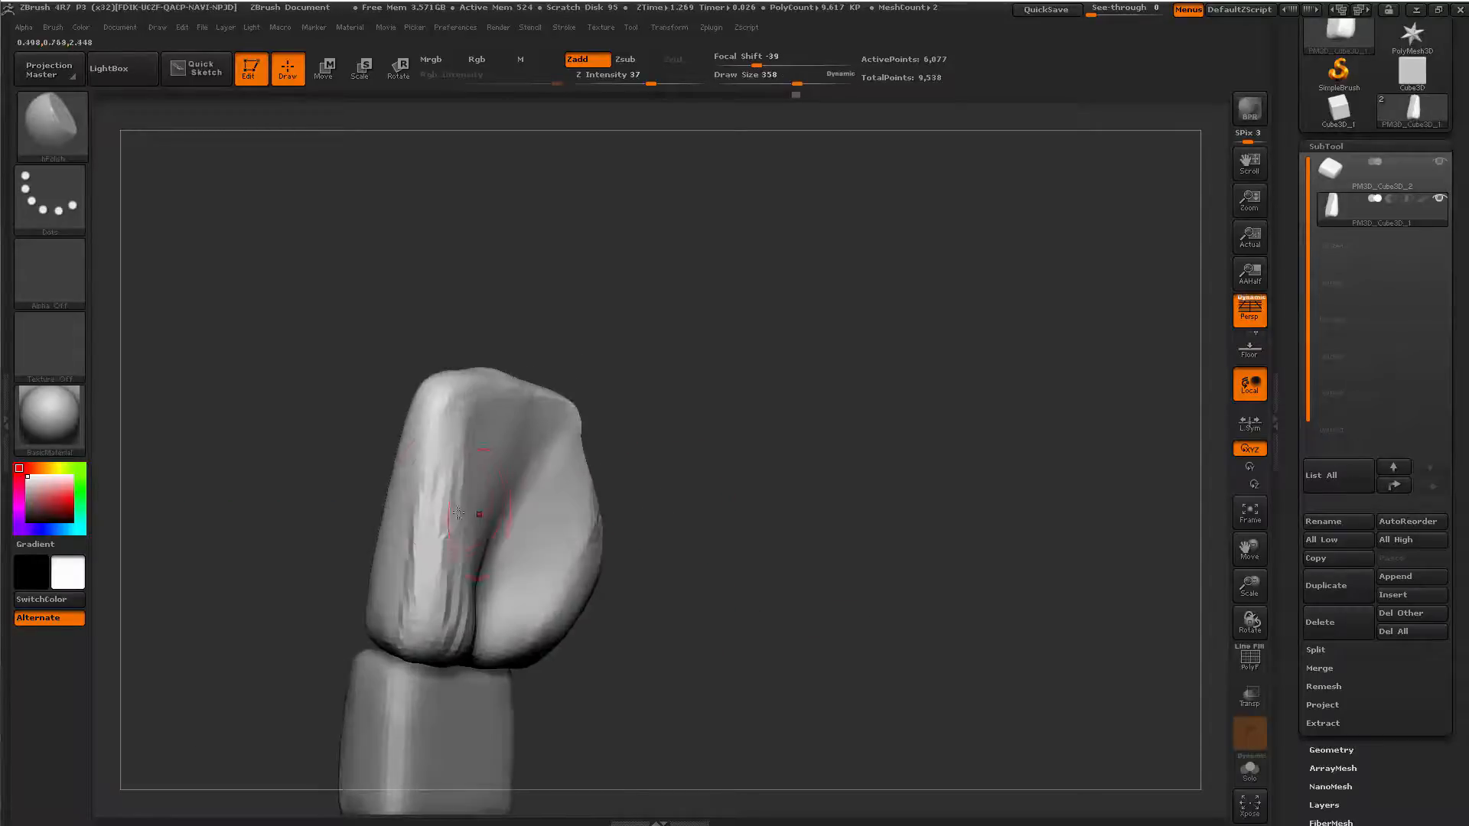
Set the draw size to 804 and bulge the side opposite the pointed side outward with the Move brush.
key("b")
key("c")
key("b")
mouse_move(280, 578)
left_mouse_down()
mouse_move(367, 586)
mouse_move(427, 423)
mouse_move(447, 525)
left_mouse_up()
left_click_drag(277, 735, 397, 655, "shift")
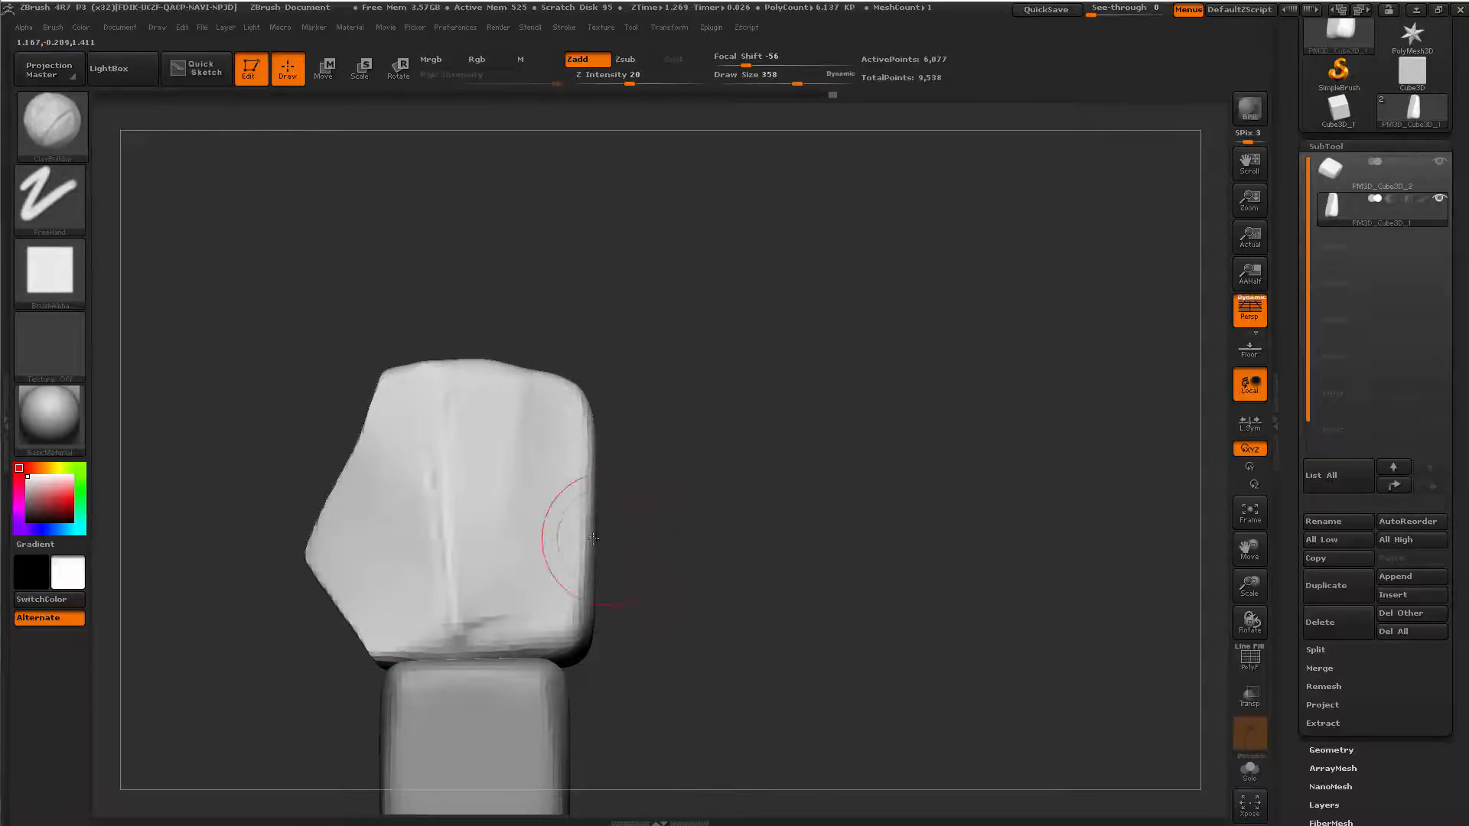
key("space")
left_click_drag(592, 539, 631, 536)
key("b")
key("m")
key("v")
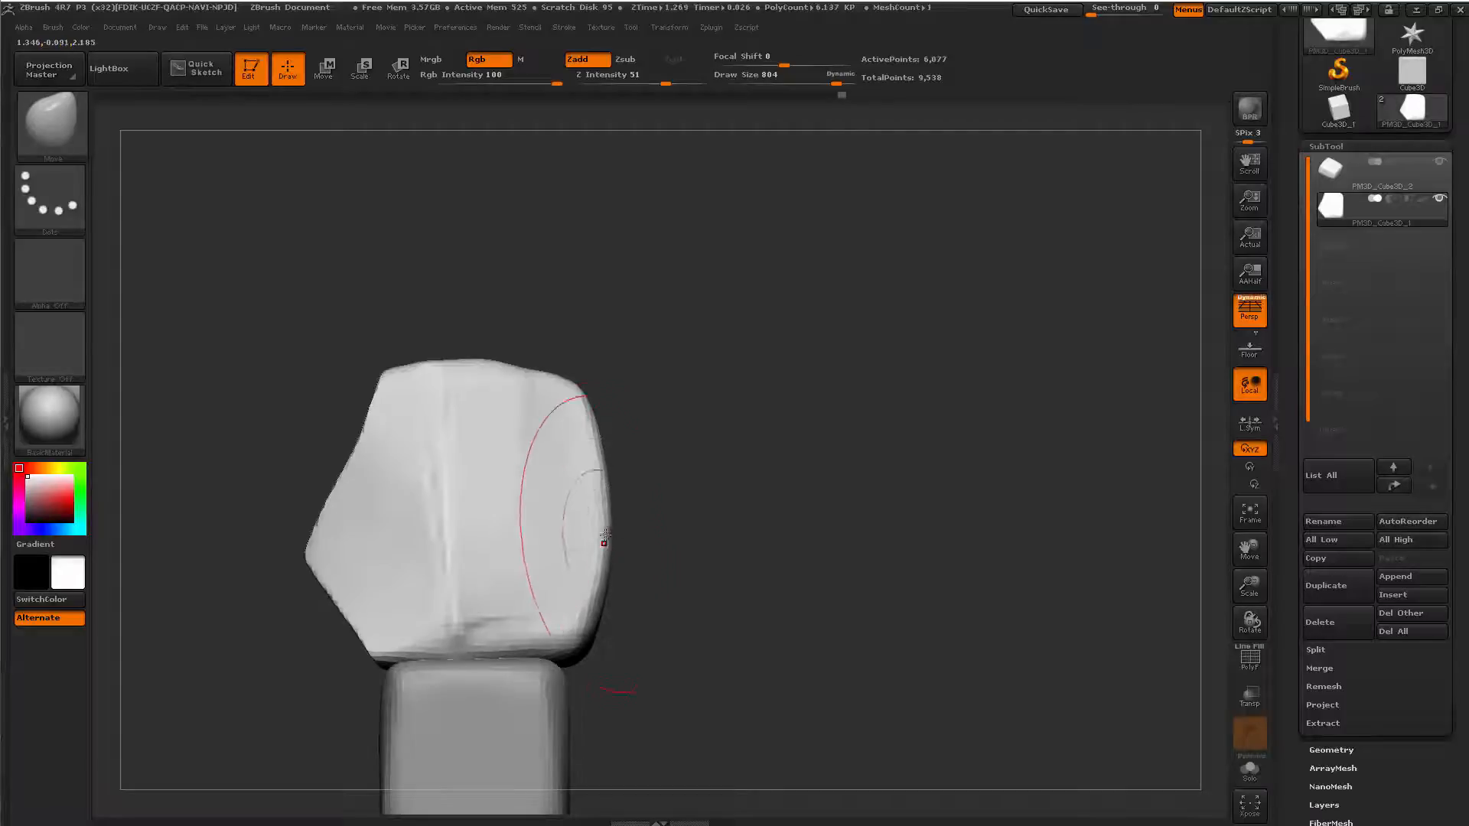
Clip the free end opposite the adjoining block to a convex arc with ClipCurve, and adjust it with the Move brush at draw size 576.
mouse_move(661, 555)
left_mouse_down()
mouse_move(729, 528)
mouse_move(751, 622)
mouse_move(773, 605)
mouse_move(836, 351)
mouse_move(724, 351)
mouse_move(816, 410)
mouse_move(658, 393)
left_mouse_up()
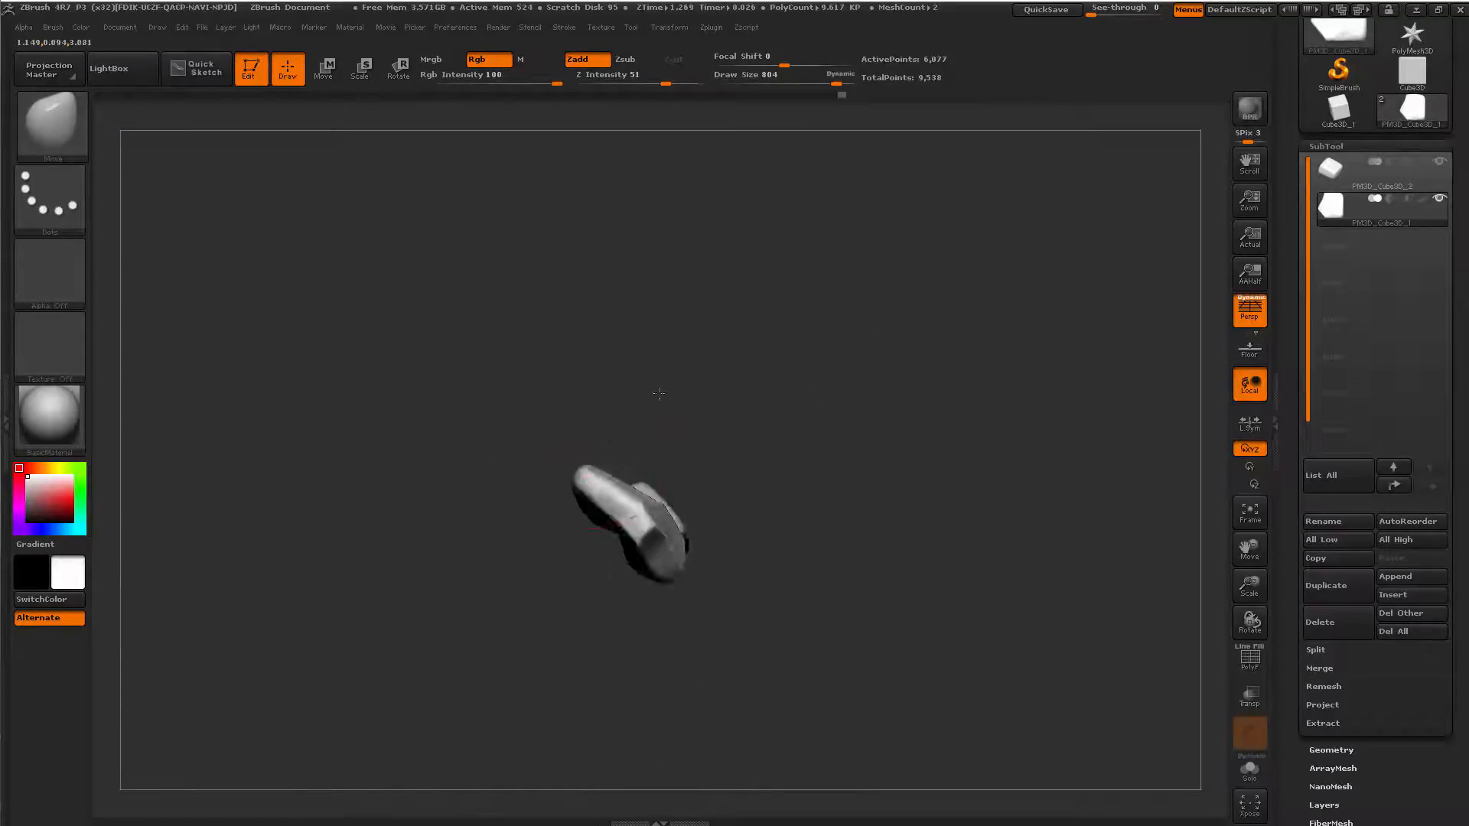
left_click_drag(652, 322, 514, 646)
left_click_drag(589, 697, 541, 578, "ctrl+shift")
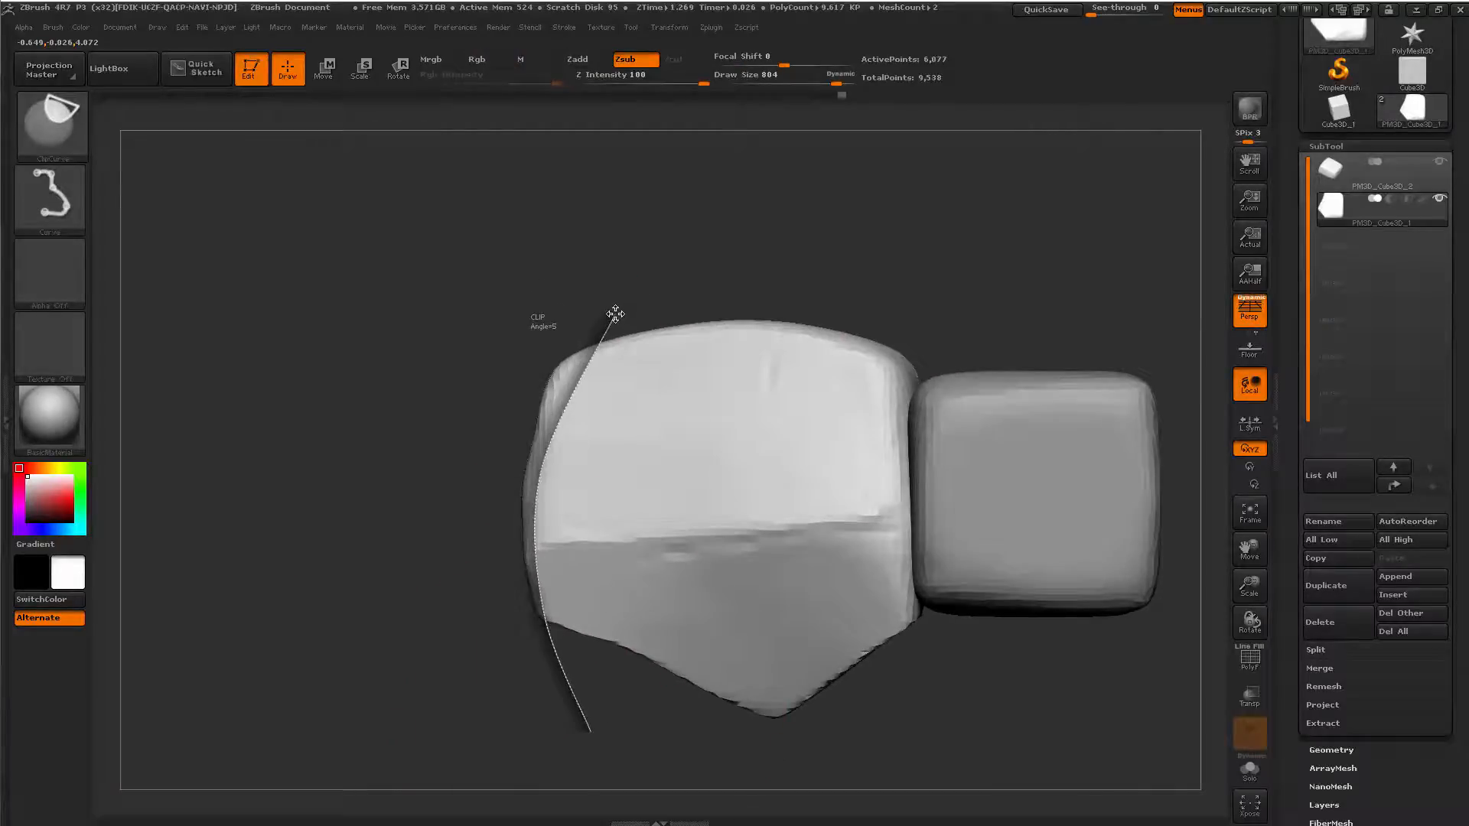
left_click_drag(614, 312, 614, 313, "ctrl+shift")
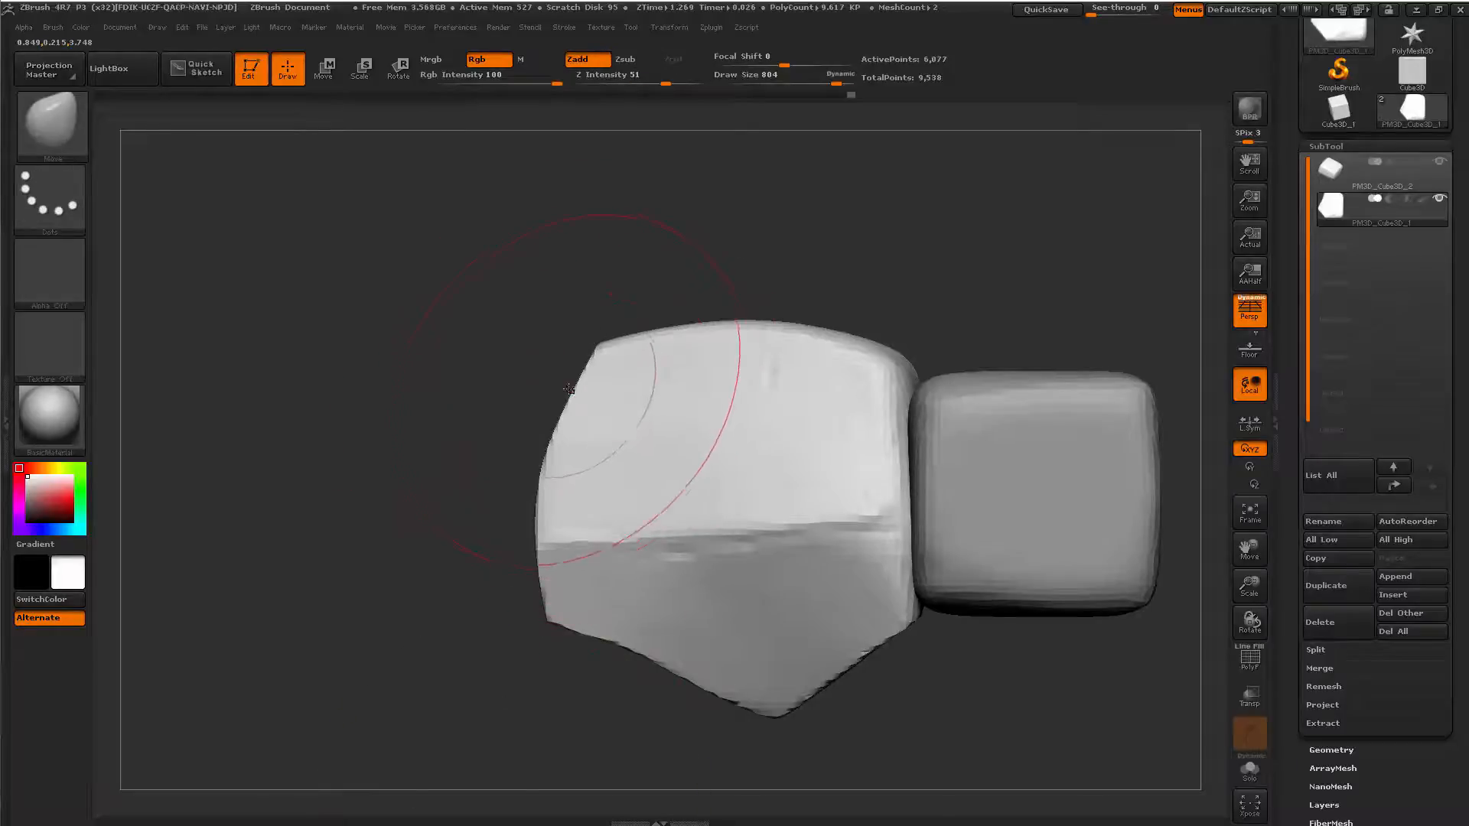
key("space")
left_click_drag(557, 478, 536, 479)
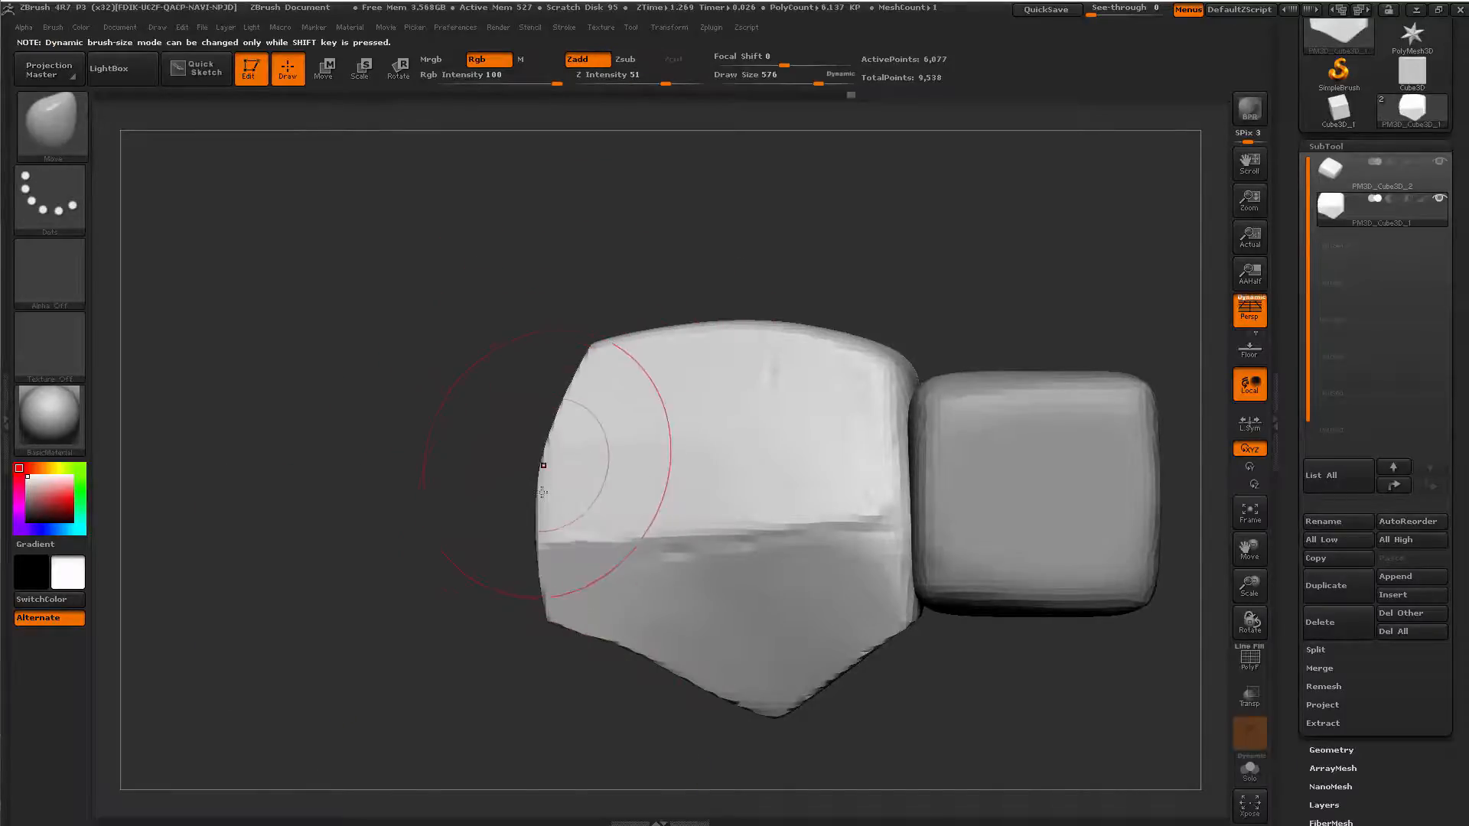
Clip the free end again with a curved cut and set the draw size to 305.
mouse_move(536, 763)
left_mouse_down("ctrl+shift")
mouse_move(538, 245)
mouse_move(482, 348)
mouse_move(521, 482)
left_mouse_up("ctrl+shift")
mouse_move(560, 330)
left_mouse_down("ctrl+shift")
mouse_move(511, 418)
mouse_move(600, 233)
left_mouse_up("ctrl+shift")
mouse_move(498, 618)
left_mouse_down()
mouse_move(488, 543)
mouse_move(453, 597)
mouse_move(461, 675)
left_mouse_up()
key("space")
left_click_drag(556, 494, 524, 494)
mouse_move(482, 551)
left_mouse_down()
mouse_move(507, 477)
mouse_move(486, 466)
left_mouse_up()
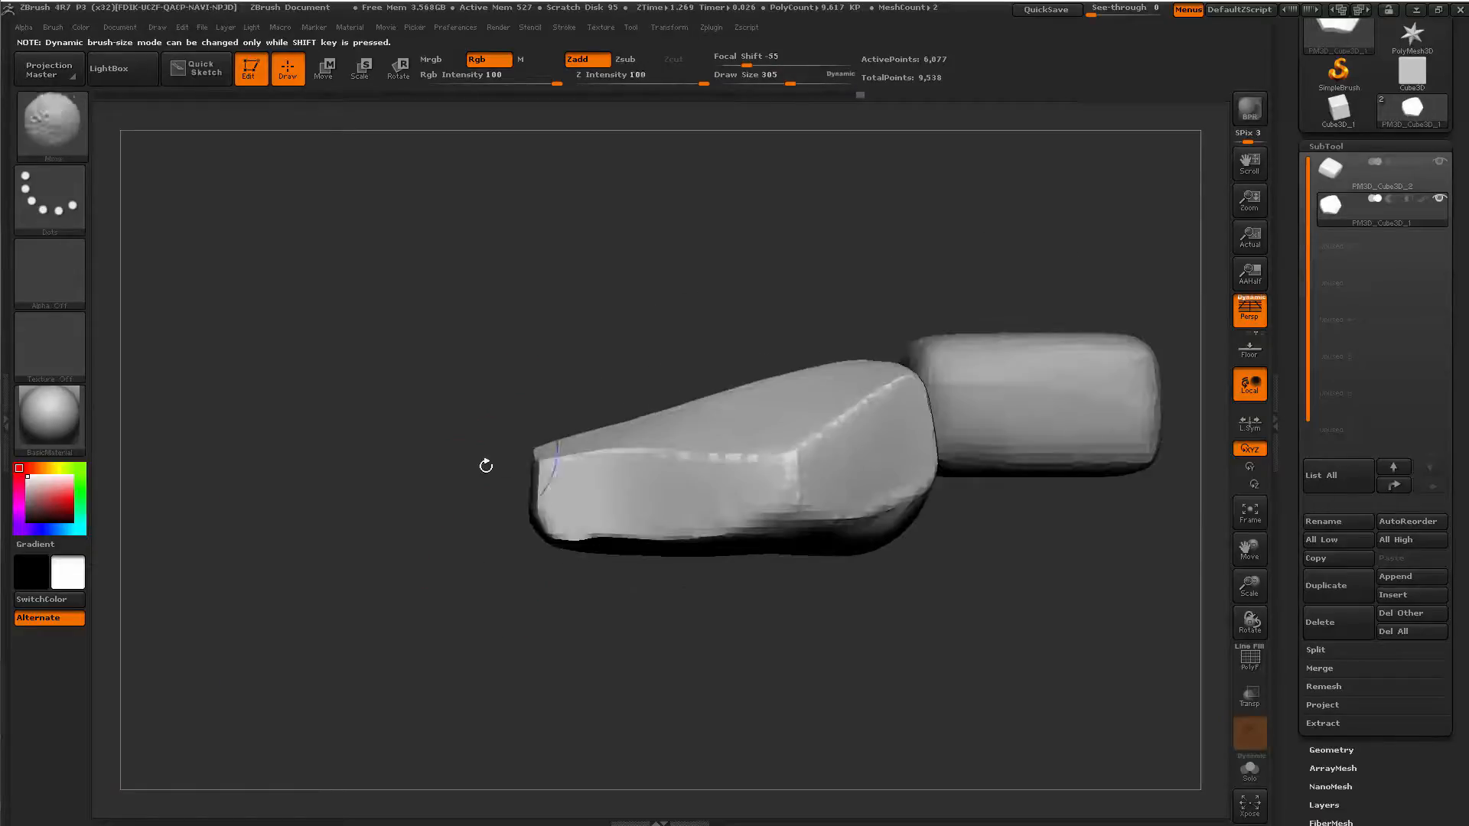
Clip the free end from another angle with ClipCurve and re-DynaMesh the subtool.
mouse_move(534, 246)
left_mouse_down("ctrl+shift")
mouse_move(528, 799)
mouse_move(541, 780)
mouse_move(464, 719)
mouse_move(709, 106)
left_mouse_up("ctrl+shift")
mouse_move(469, 643)
left_mouse_down("ctrl+shift")
mouse_move(590, 276)
mouse_move(613, 283)
mouse_move(596, 284)
mouse_move(604, 666)
mouse_move(527, 665)
mouse_move(524, 704)
left_mouse_up("ctrl+shift")
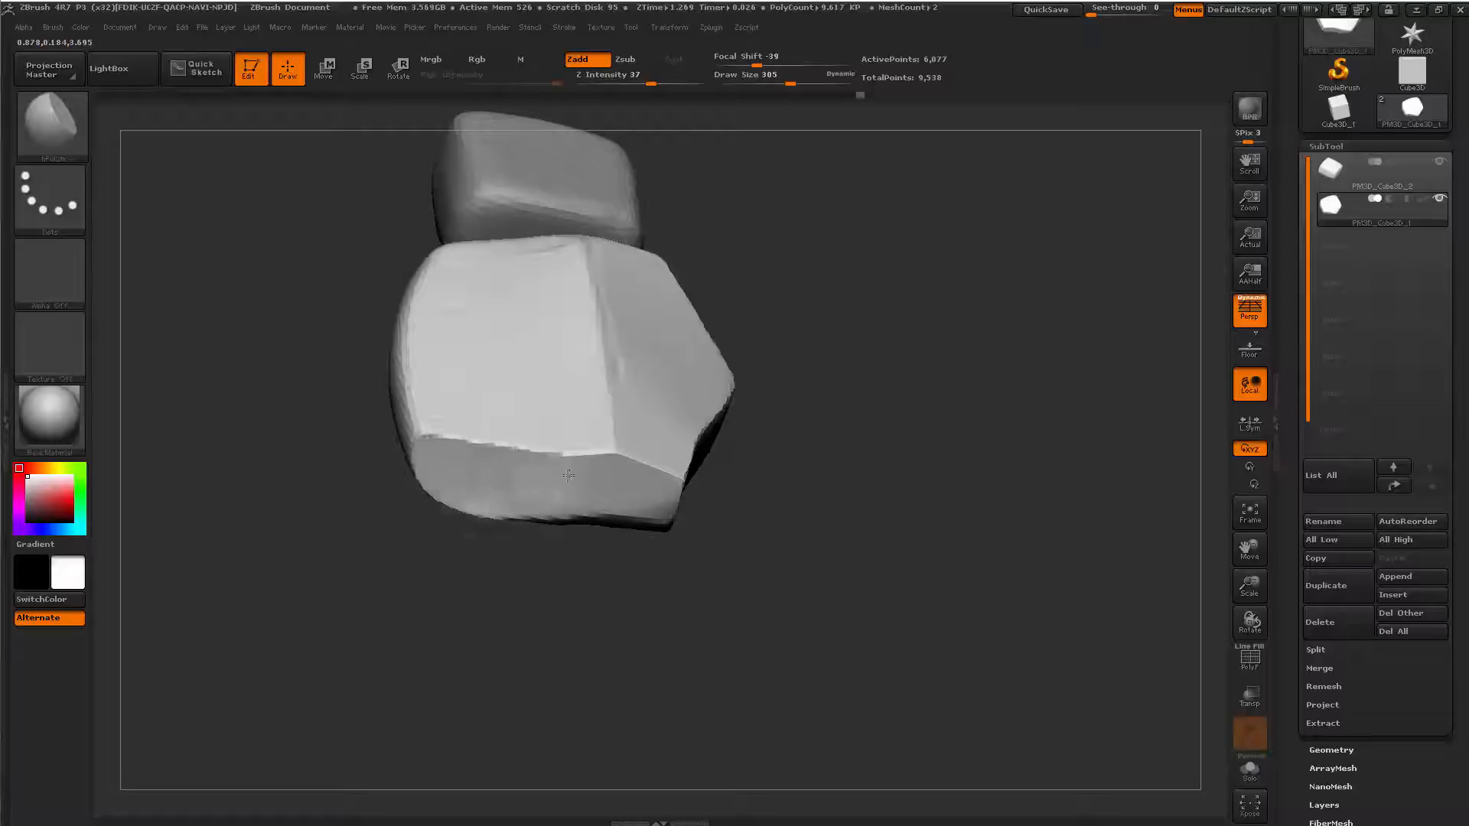
left_click_drag(731, 622, 591, 457)
left_click_drag(663, 575, 523, 603)
Set the draw size to 453 and reshape the free end's corner near the pointed side with the Move brush.
key("space")
key("b")
key("m")
key("v")
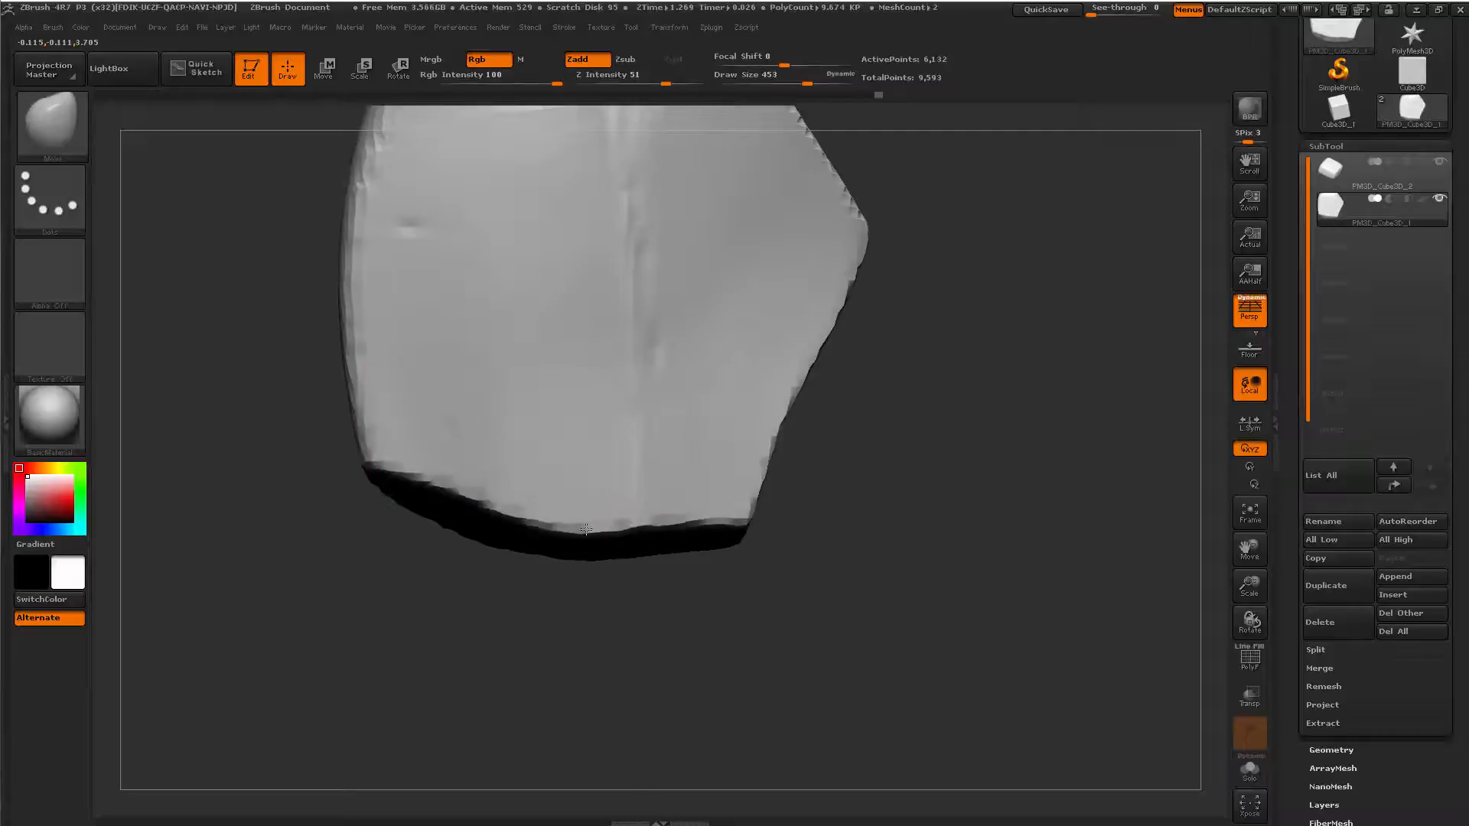
mouse_move(736, 558)
left_mouse_down()
mouse_move(714, 577)
mouse_move(717, 519)
left_mouse_up()
Set the draw size to 132, mask a small spot in the middle of the end face and invert the mask.
mouse_move(828, 468)
left_mouse_down()
mouse_move(714, 633)
mouse_move(659, 610)
left_mouse_up()
key("space")
left_click_drag(611, 466, 574, 465)
left_click_drag(601, 597, 552, 581)
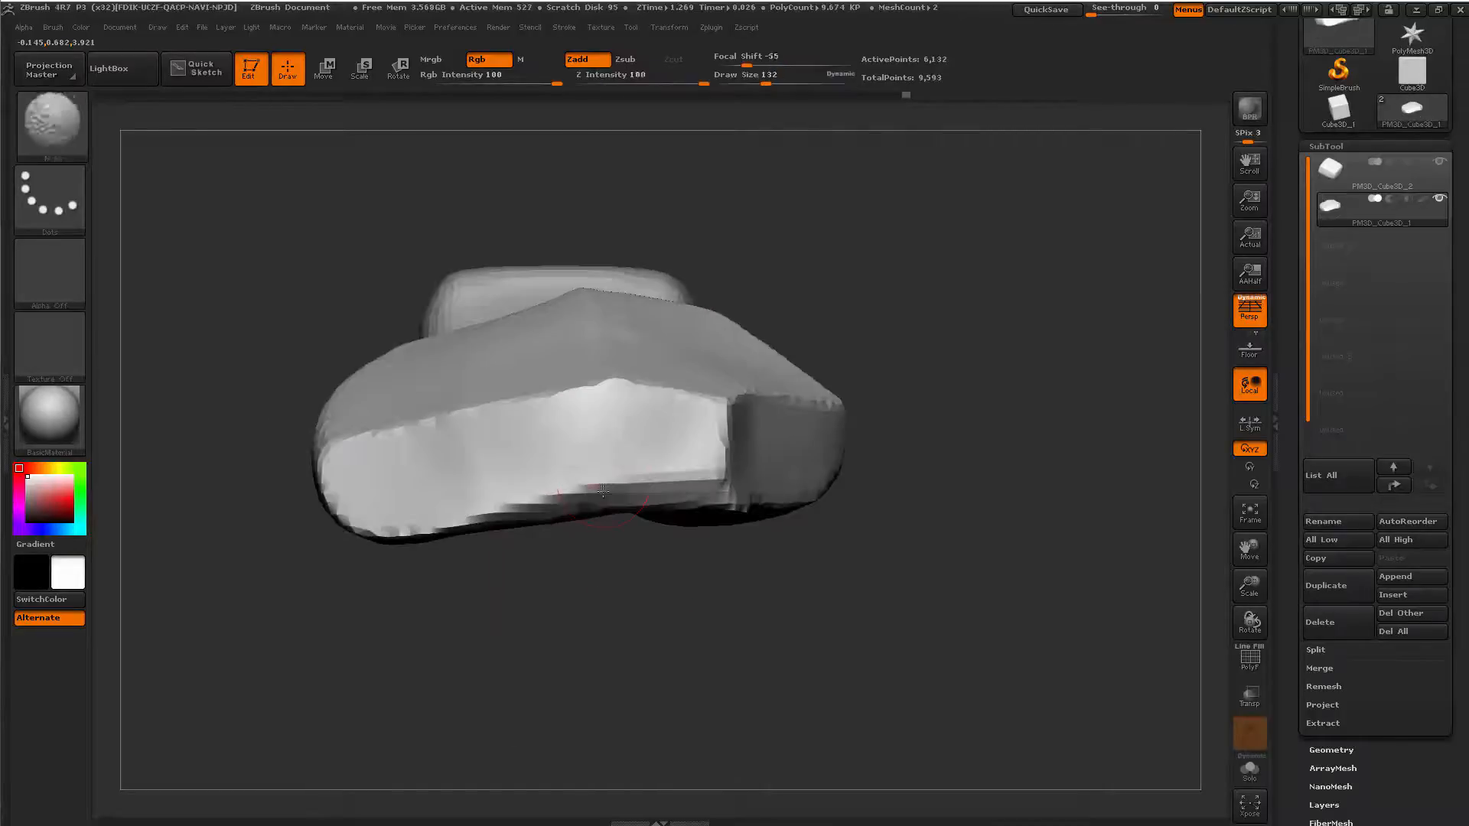
left_click_drag(583, 451, 607, 430, "ctrl")
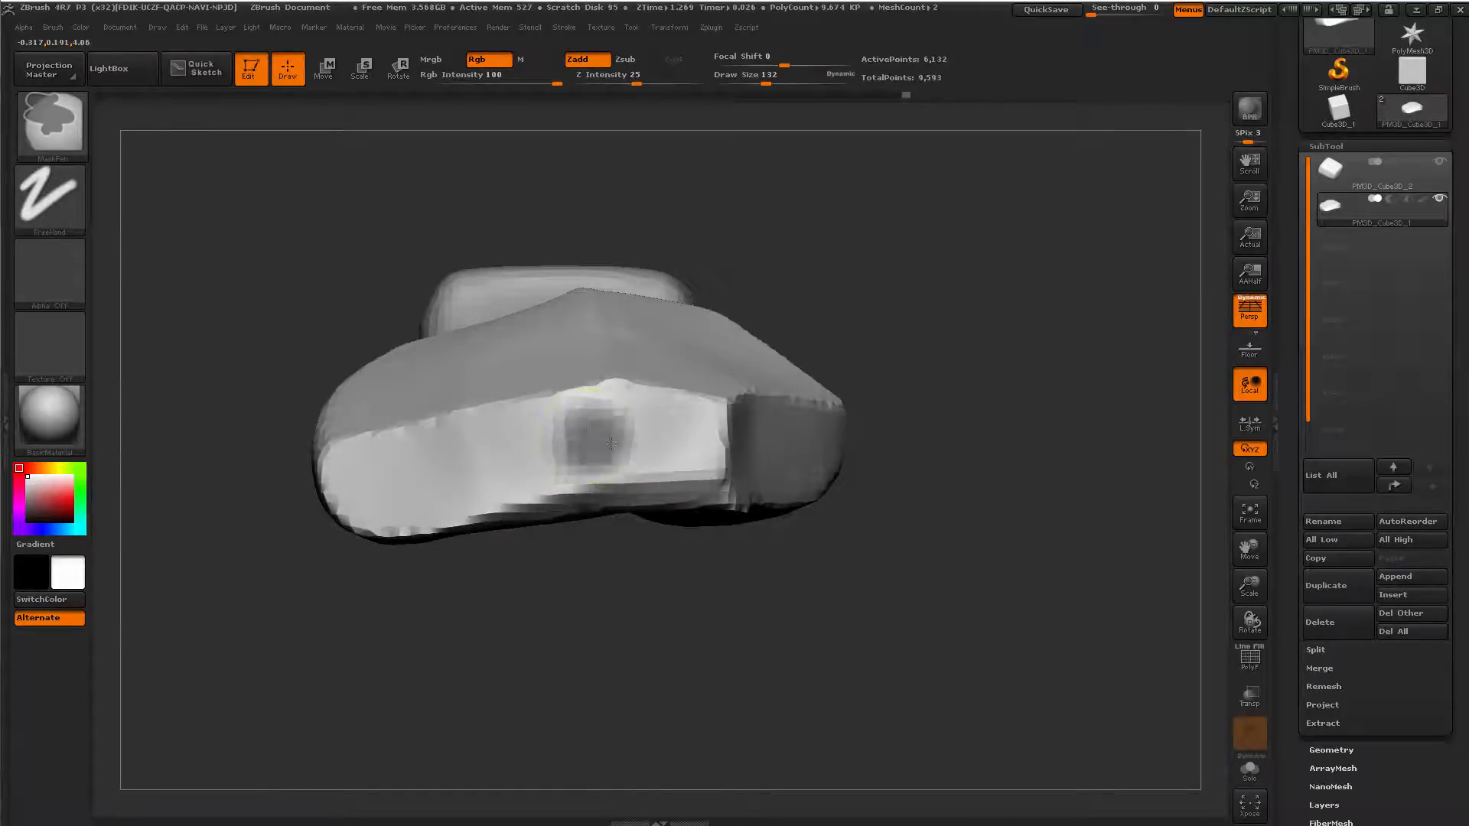
left_click(705, 616, "ctrl")
Move the unmasked spot straight out of the free end with a transpose line to form a long, thin stem.
left_click_drag(705, 616, 603, 587)
key("w")
mouse_move(586, 426)
left_mouse_down()
mouse_move(586, 406)
mouse_move(584, 703)
left_mouse_up()
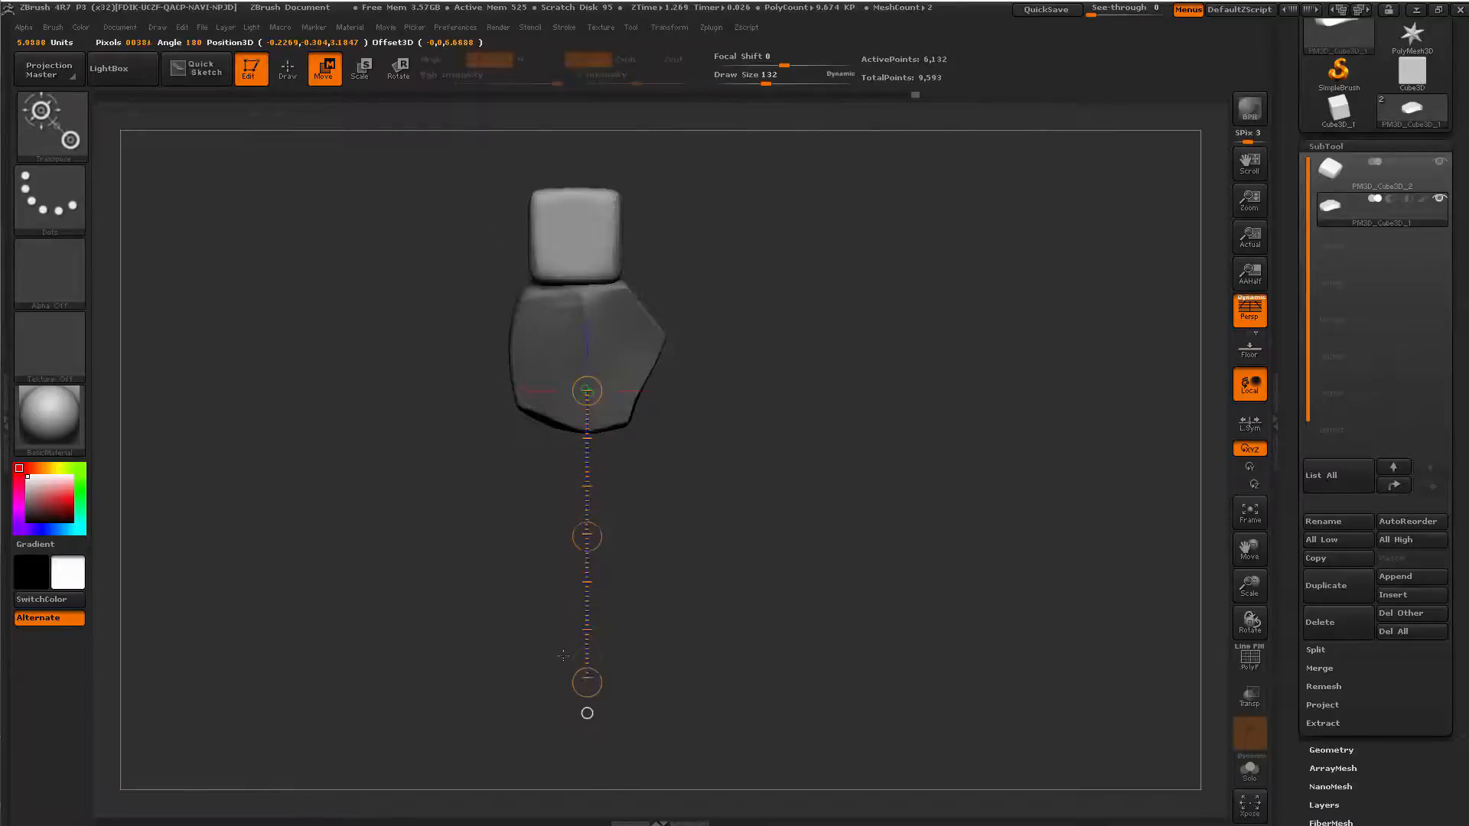
left_click_drag(583, 530, 586, 672, "ctrl")
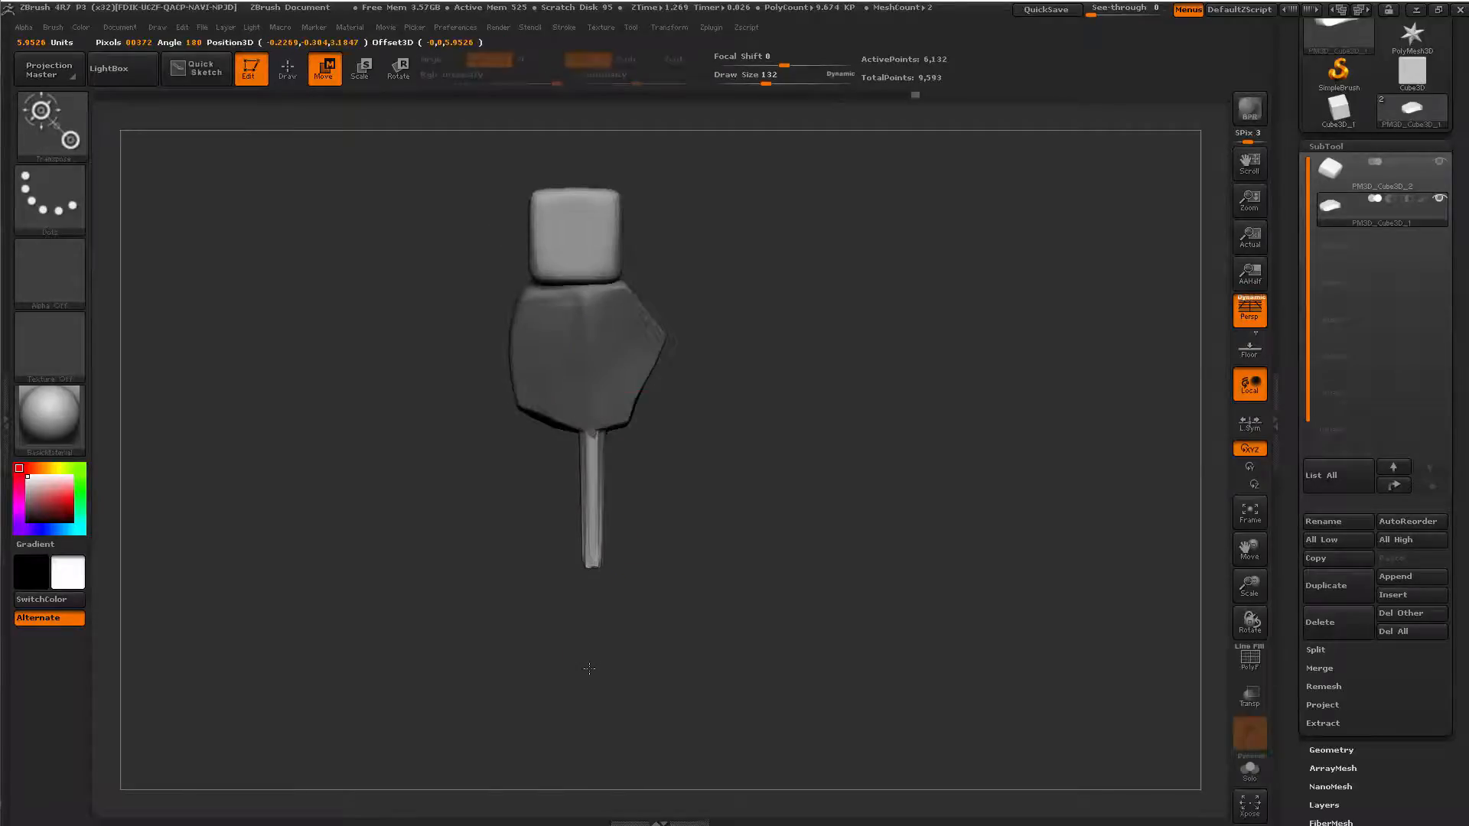
Shift the stem slightly across the model's thickness with a transpose line, and re-DynaMesh the subtool with the mask cleared.
left_click_drag(653, 612, 723, 616, "alt")
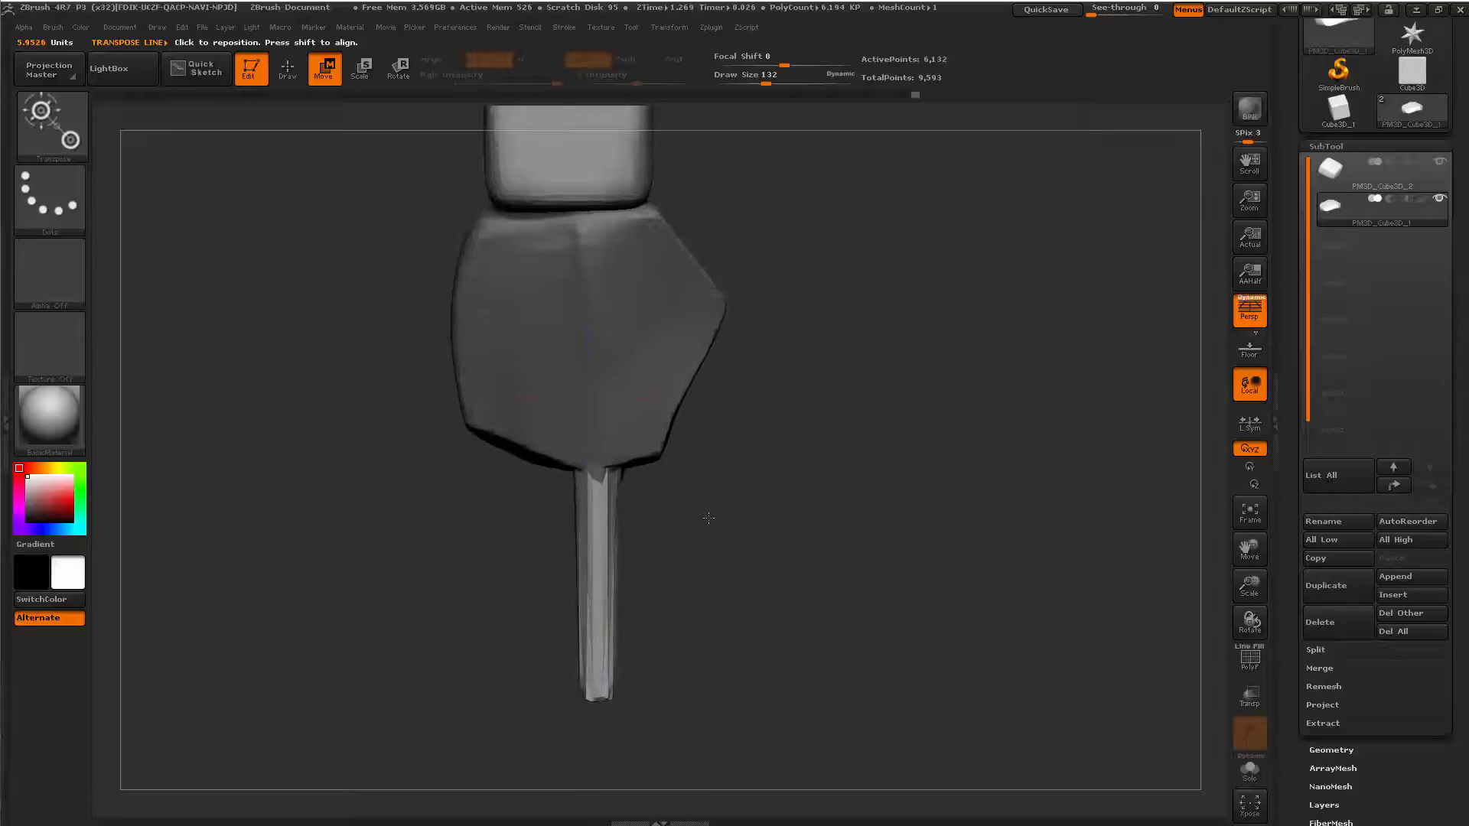
left_click_drag(773, 567, 723, 565)
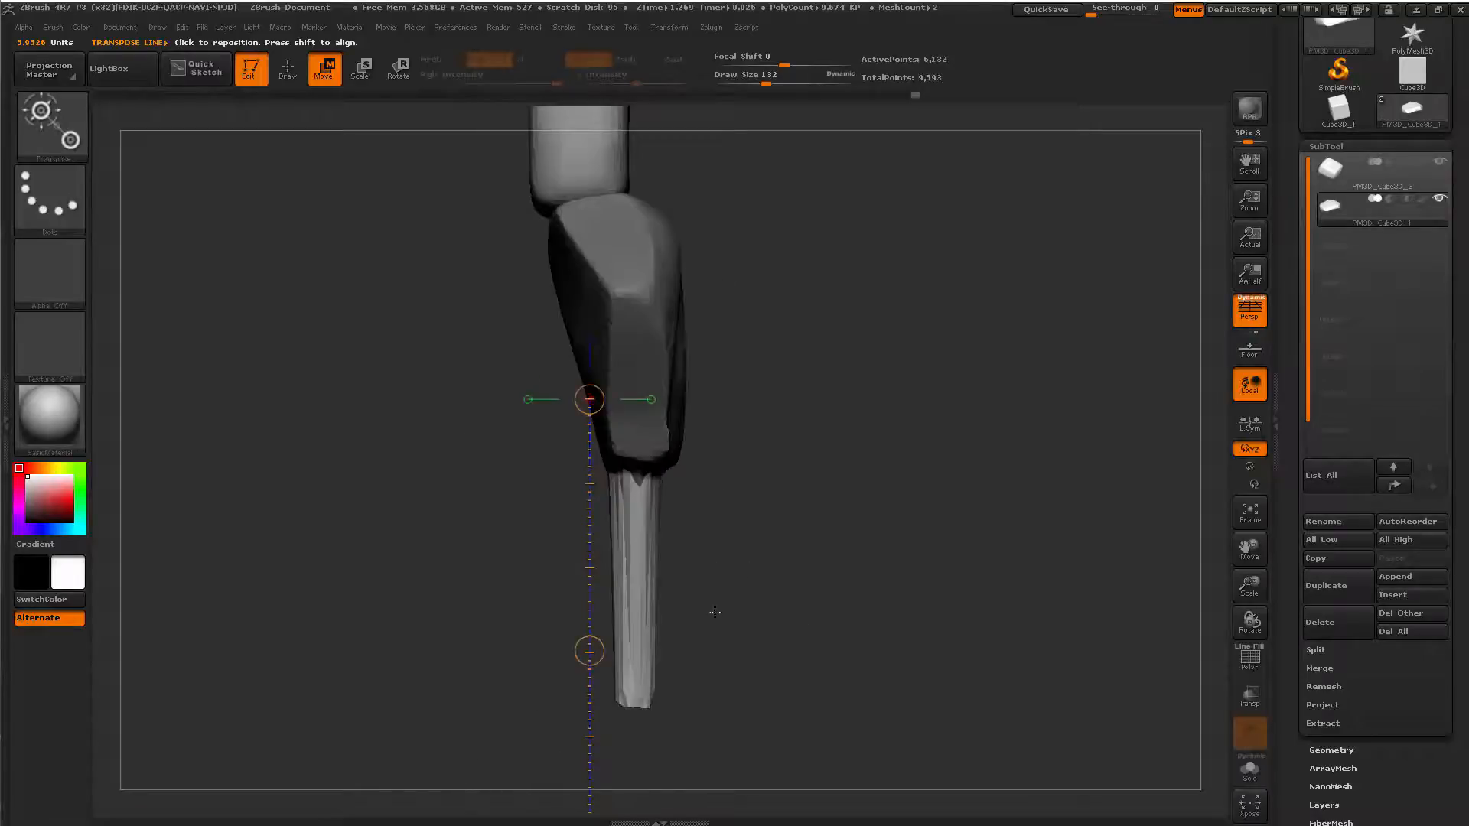
left_click_drag(628, 460, 629, 715)
mouse_move(629, 588)
left_mouse_down()
mouse_move(653, 589)
mouse_move(640, 588)
left_mouse_up()
mouse_move(770, 661)
left_mouse_down()
mouse_move(931, 646)
mouse_move(889, 642)
left_mouse_up()
left_click_drag(864, 639, 754, 627, "ctrl")
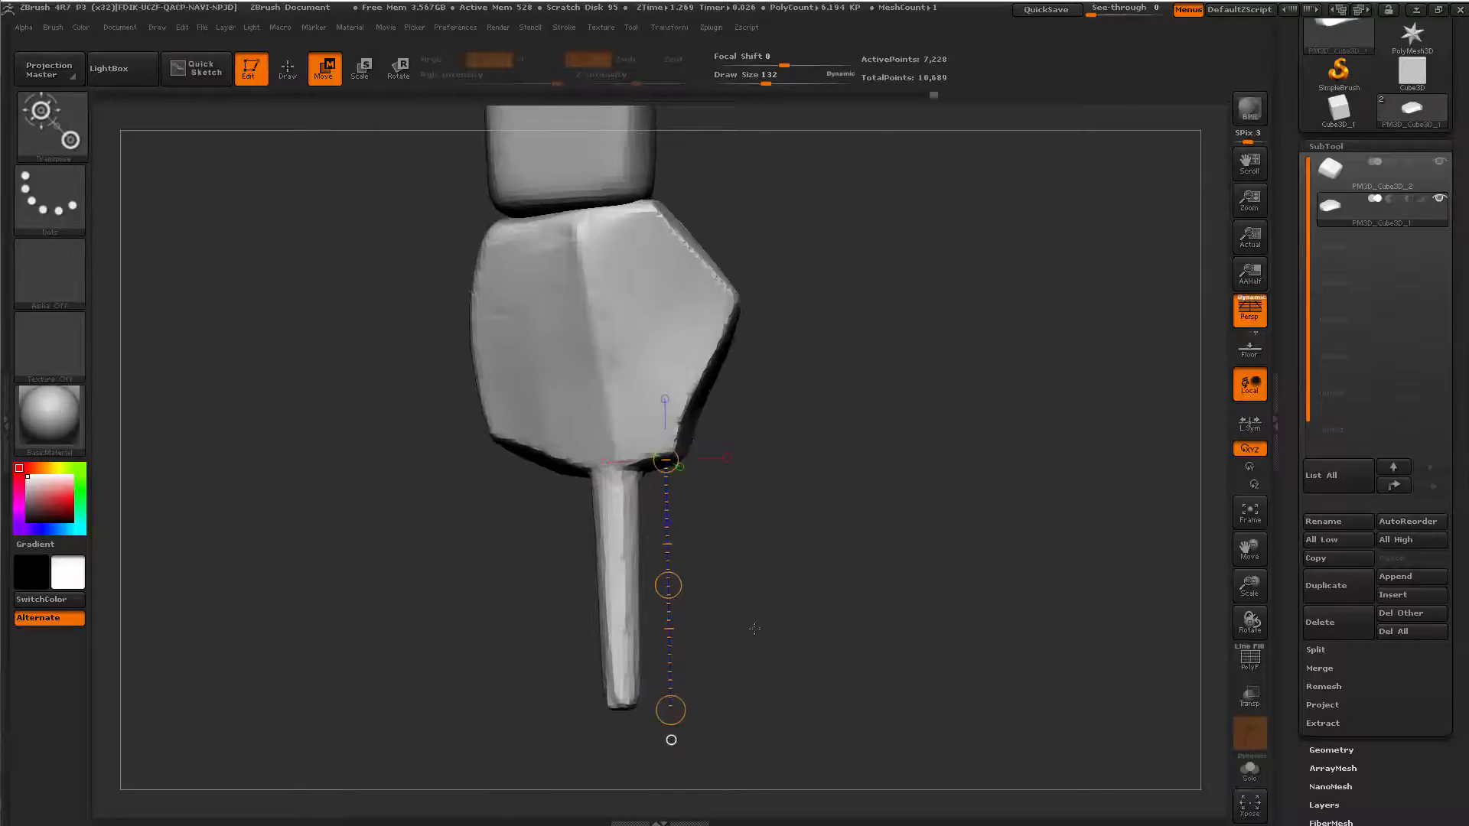
Show the polyframe on the subtool and return to Draw mode.
key("shift+f")
key("q")
mouse_move(543, 644)
left_mouse_down()
mouse_move(487, 623)
mouse_move(493, 557)
mouse_move(859, 446)
mouse_move(801, 441)
mouse_move(780, 640)
mouse_move(790, 583)
left_mouse_up()
key("b")
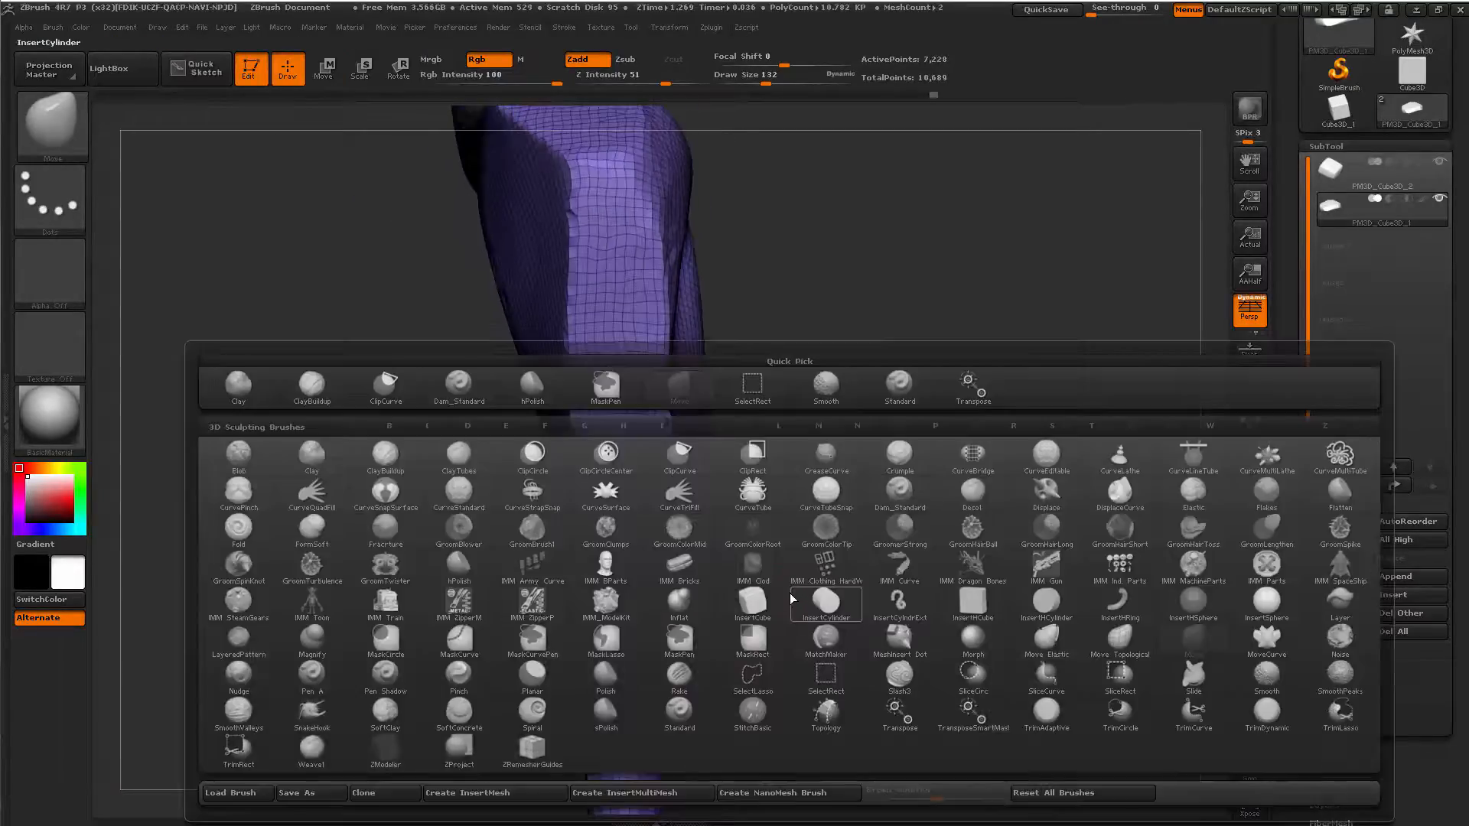
key("s")
key("c")
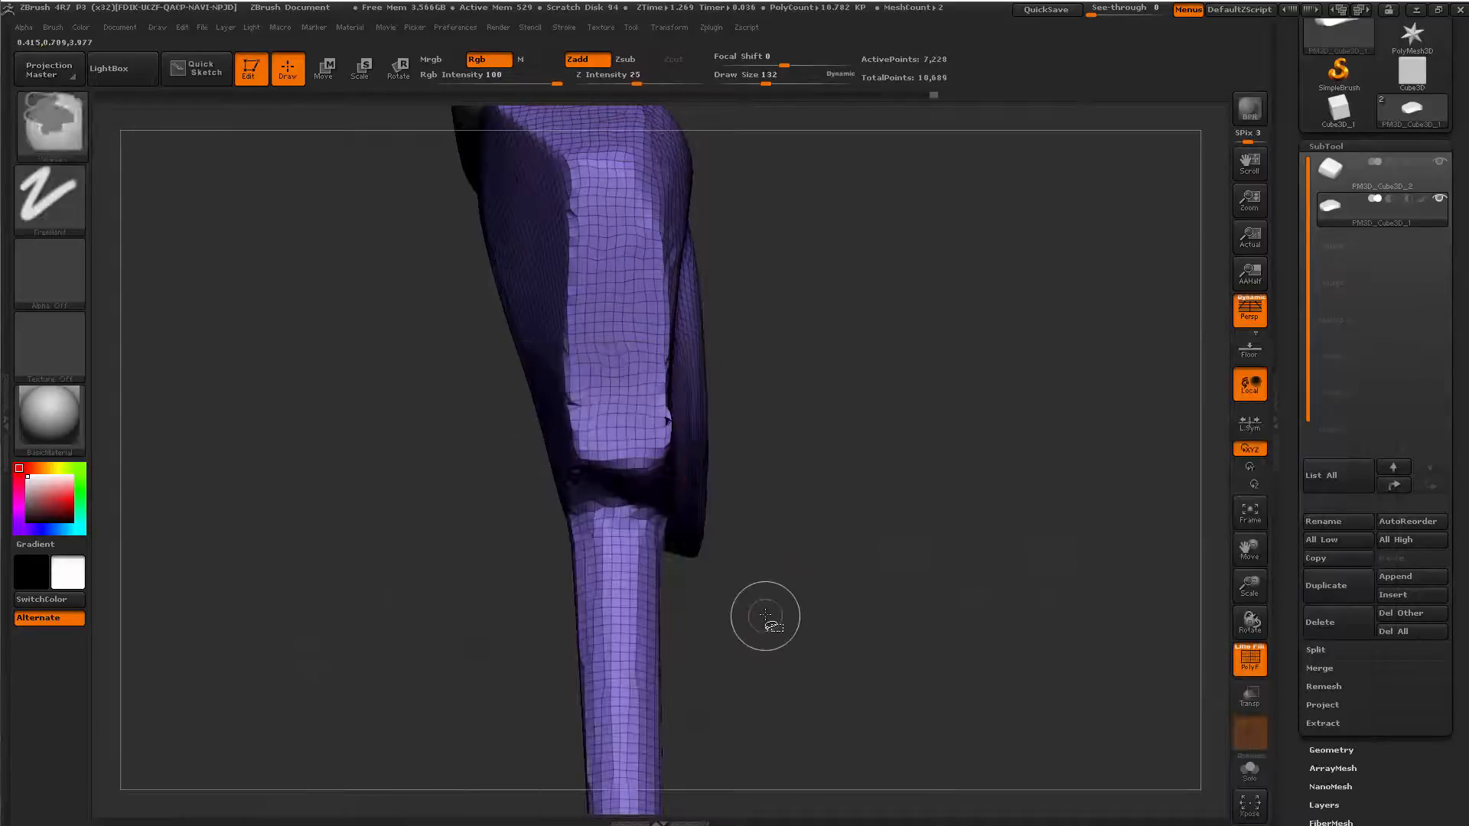
left_click_drag(767, 593, 796, 596)
Slice across the stem's base with SliceCurve to split the stem and the palm into separate polygroups.
key("b")
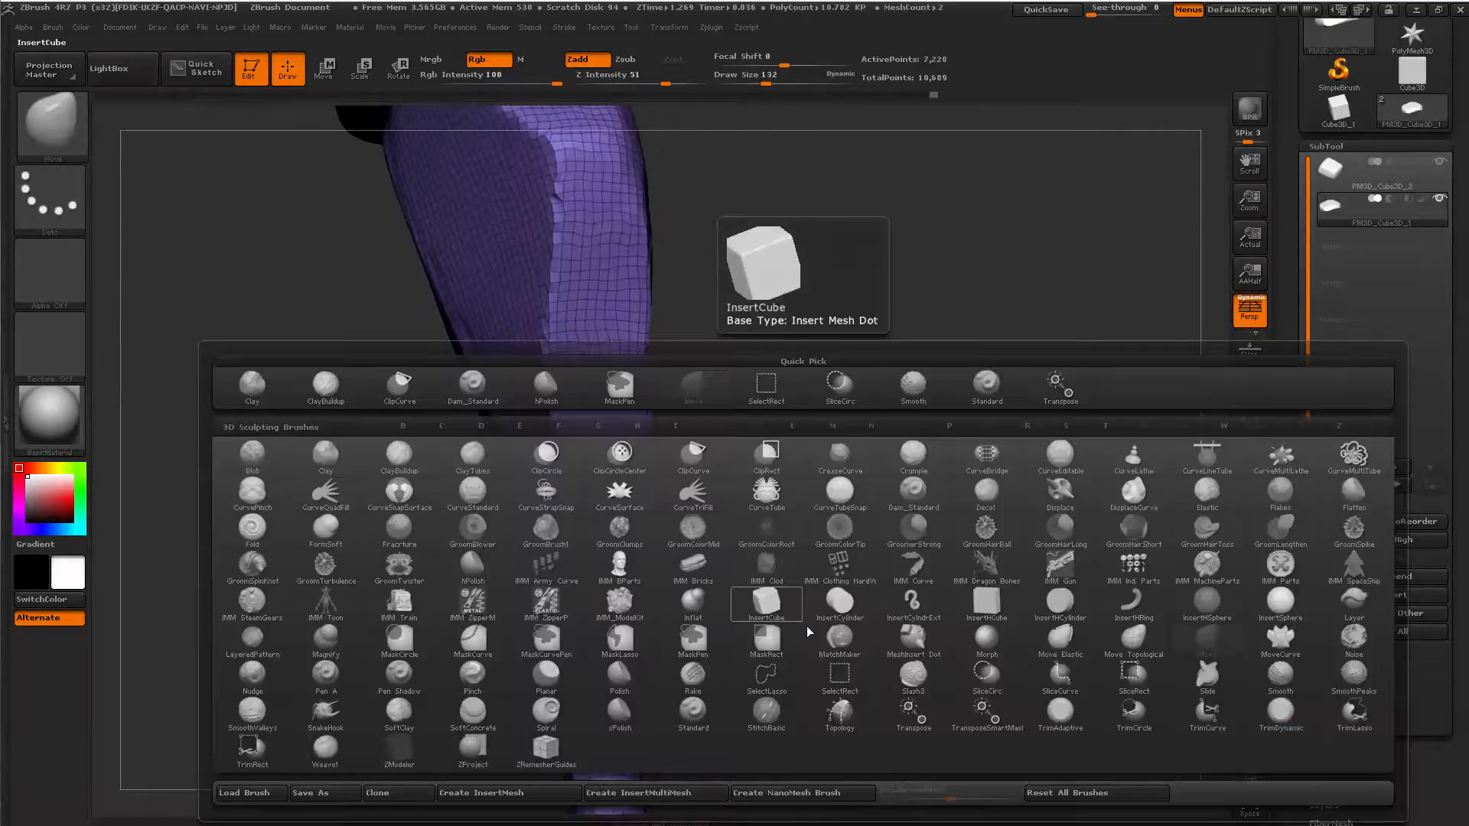
key("s")
left_click(1062, 693)
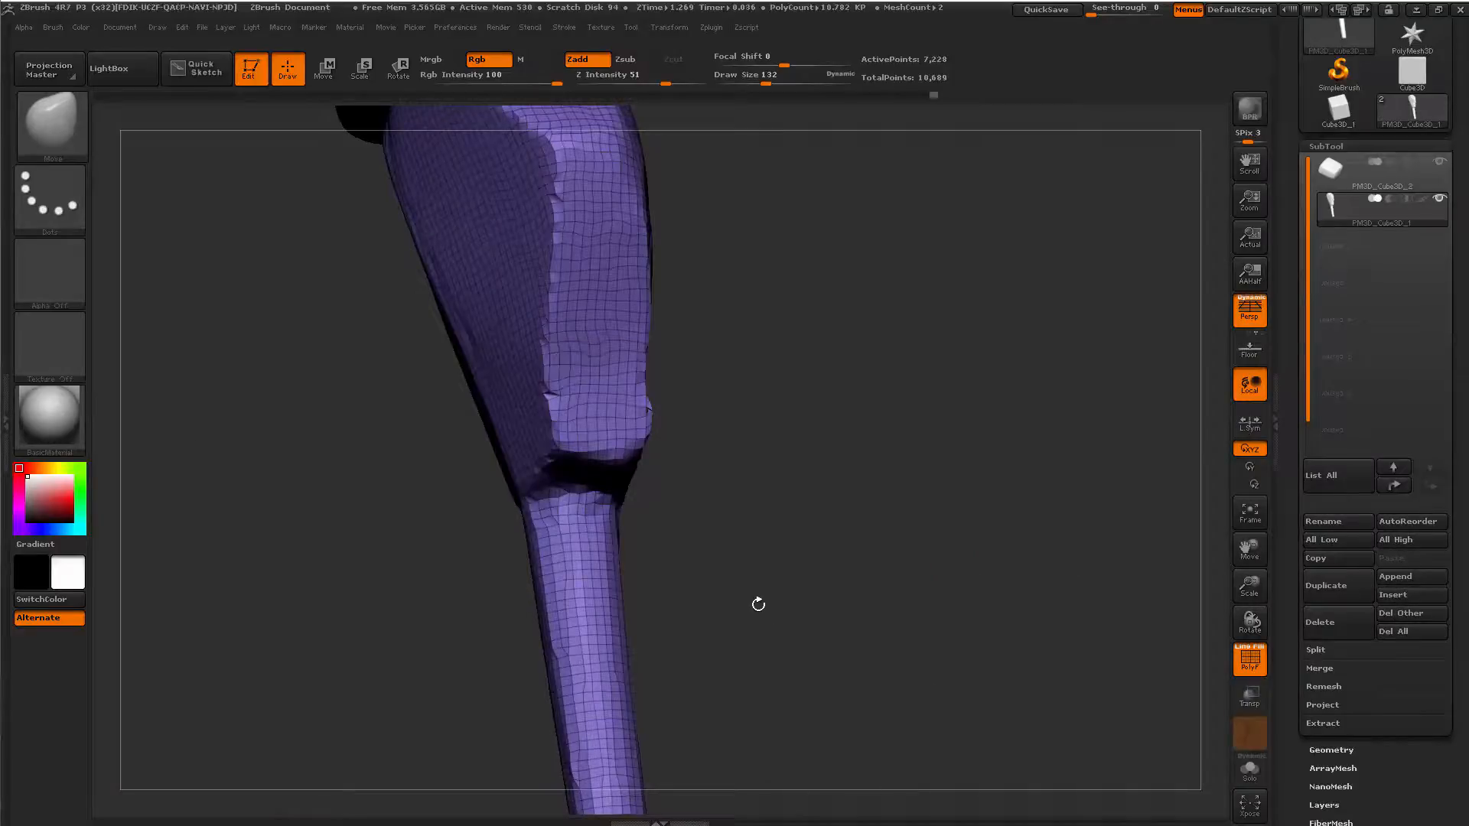
left_click_drag(757, 603, 769, 584)
mouse_move(393, 468)
left_mouse_down("ctrl+shift")
mouse_move(885, 499)
mouse_move(880, 527)
left_mouse_up("ctrl+shift")
mouse_move(861, 641)
left_mouse_down()
mouse_move(941, 593)
mouse_move(795, 631)
mouse_move(879, 605)
mouse_move(800, 610)
mouse_move(885, 626)
mouse_move(963, 612)
left_mouse_up()
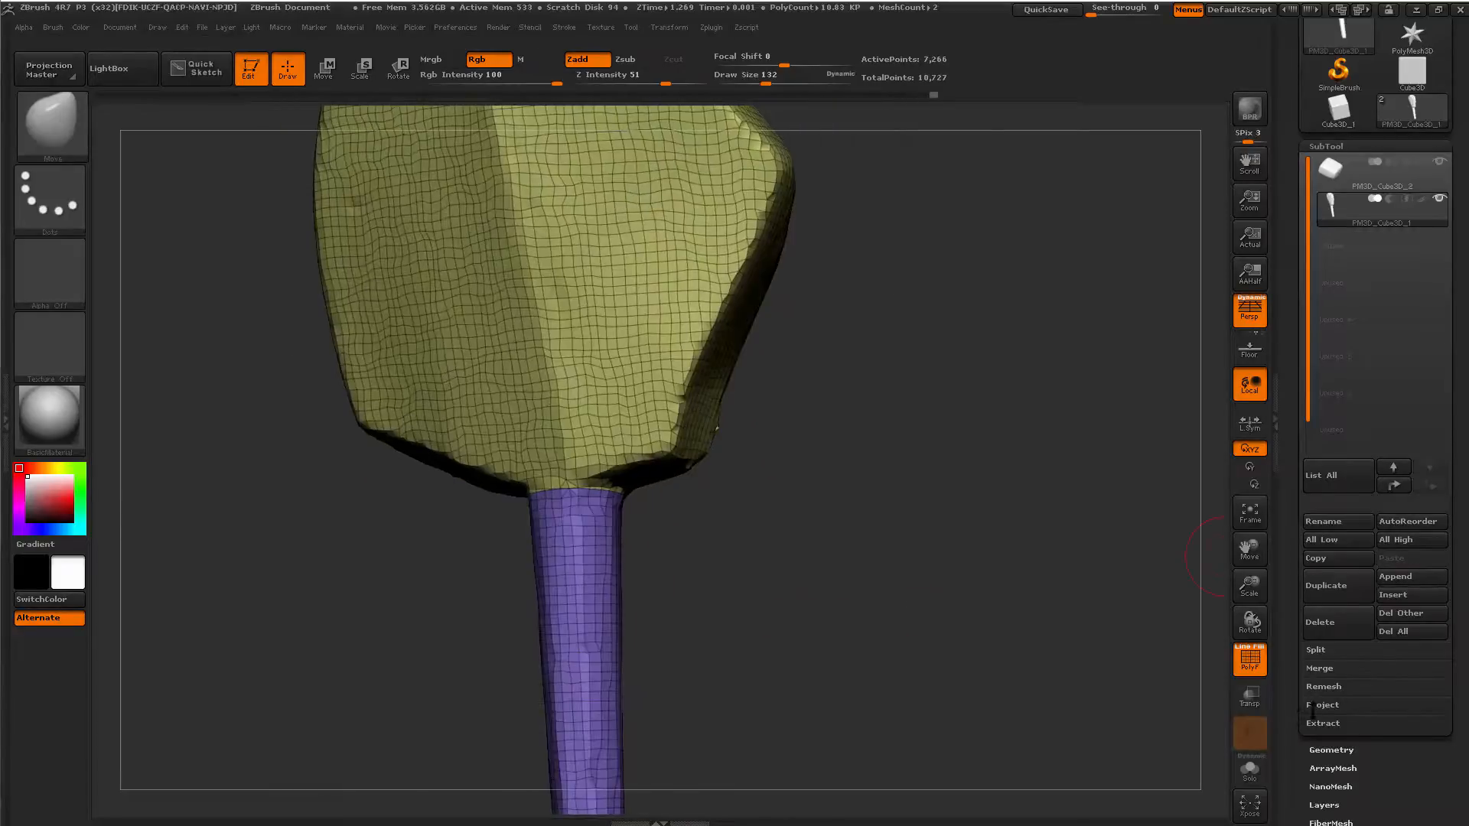
Split the subtool into separate subtools by polygroup, accepting that the operation cannot be undone.
left_click_drag(1295, 730, 1299, 718)
scroll(1322, 712, "down", 1)
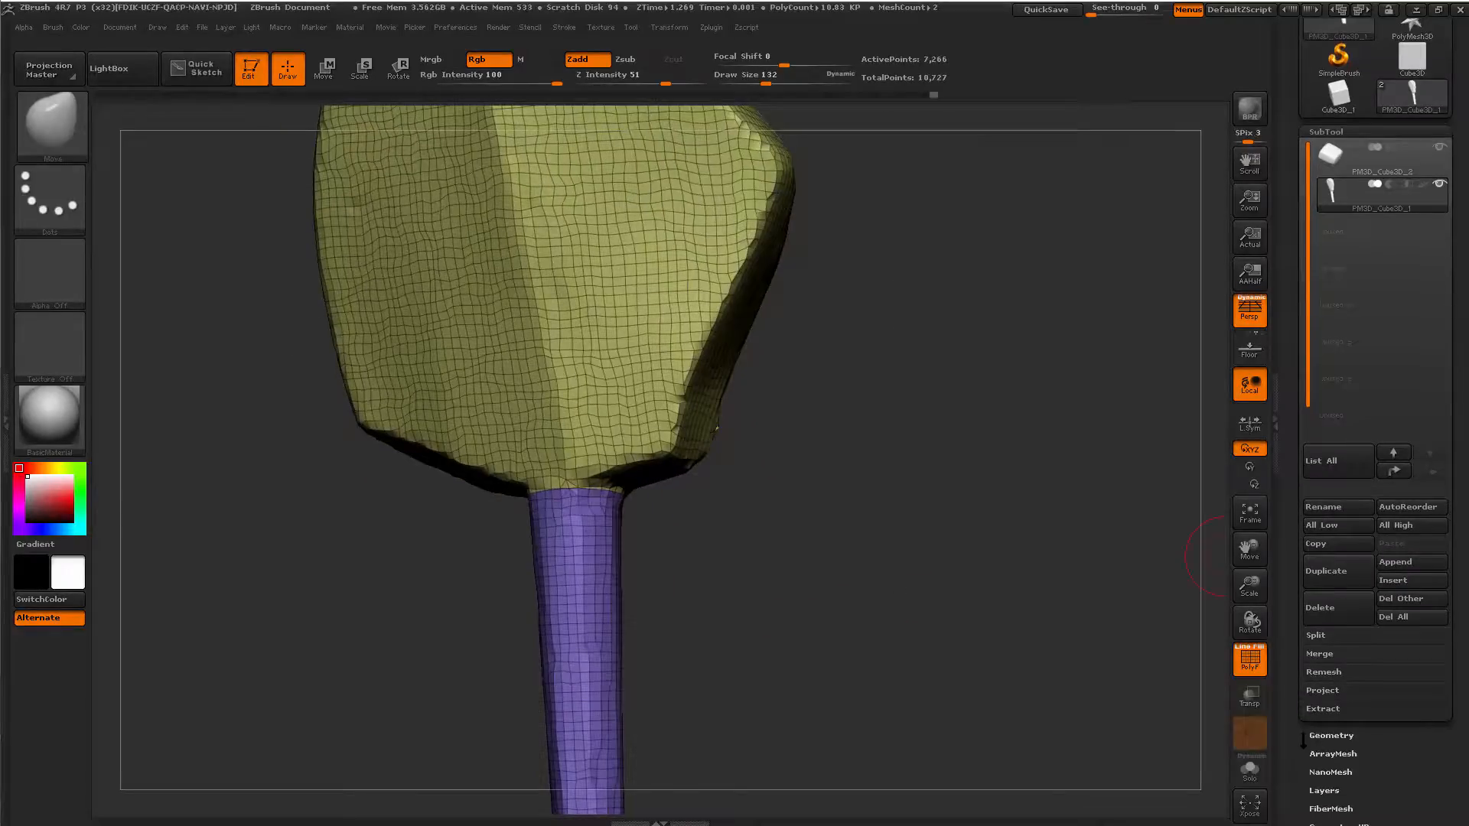
left_click(1331, 636)
left_click(1410, 653)
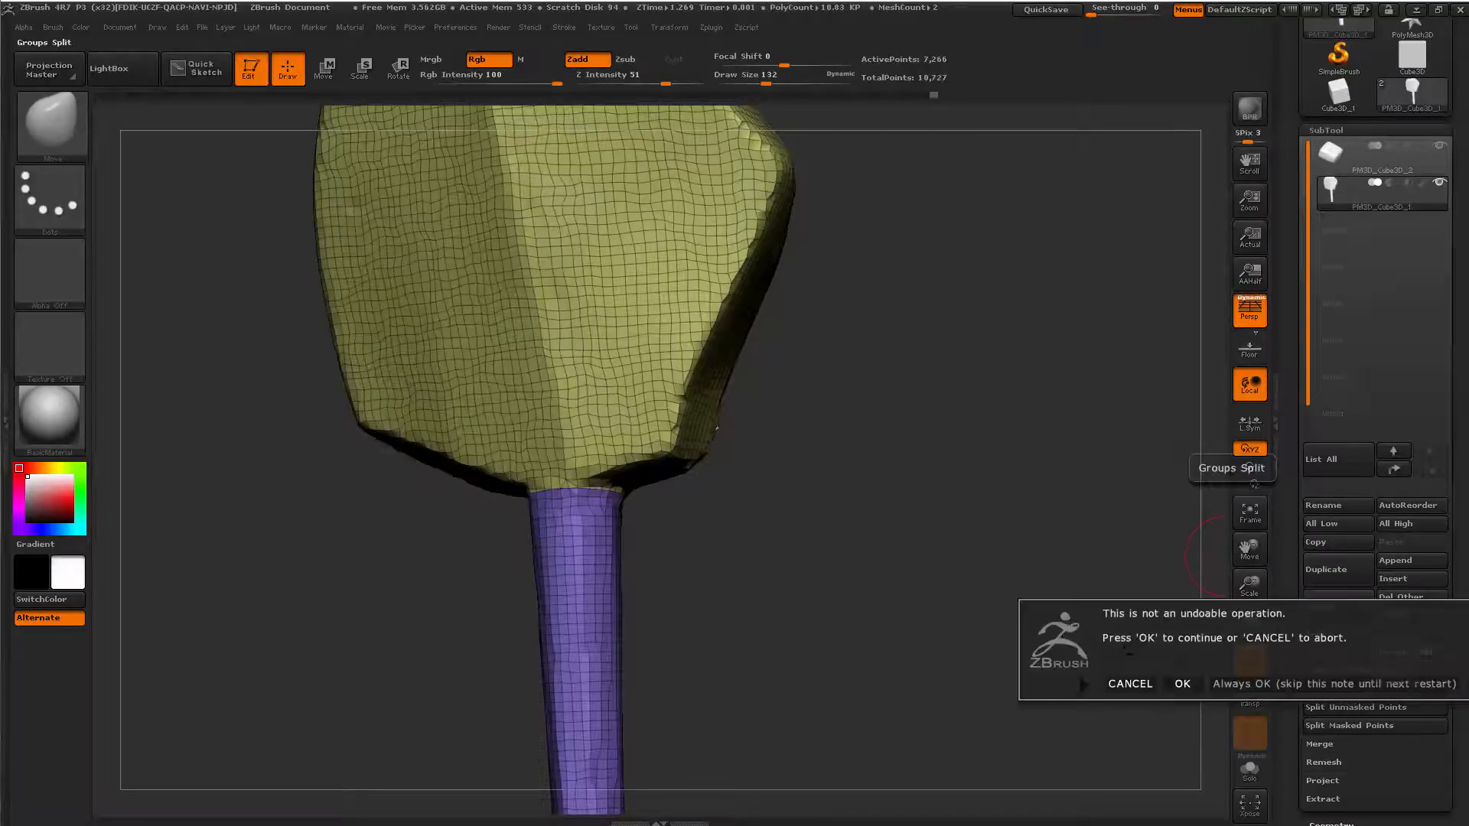
left_click(1188, 684)
Make the stem the active subtool and turn off its polyframe display.
left_click_drag(755, 575, 854, 581)
left_click_drag(855, 581, 707, 652, "alt")
left_click_drag(707, 652, 898, 107, "alt")
left_click(634, 422, "alt")
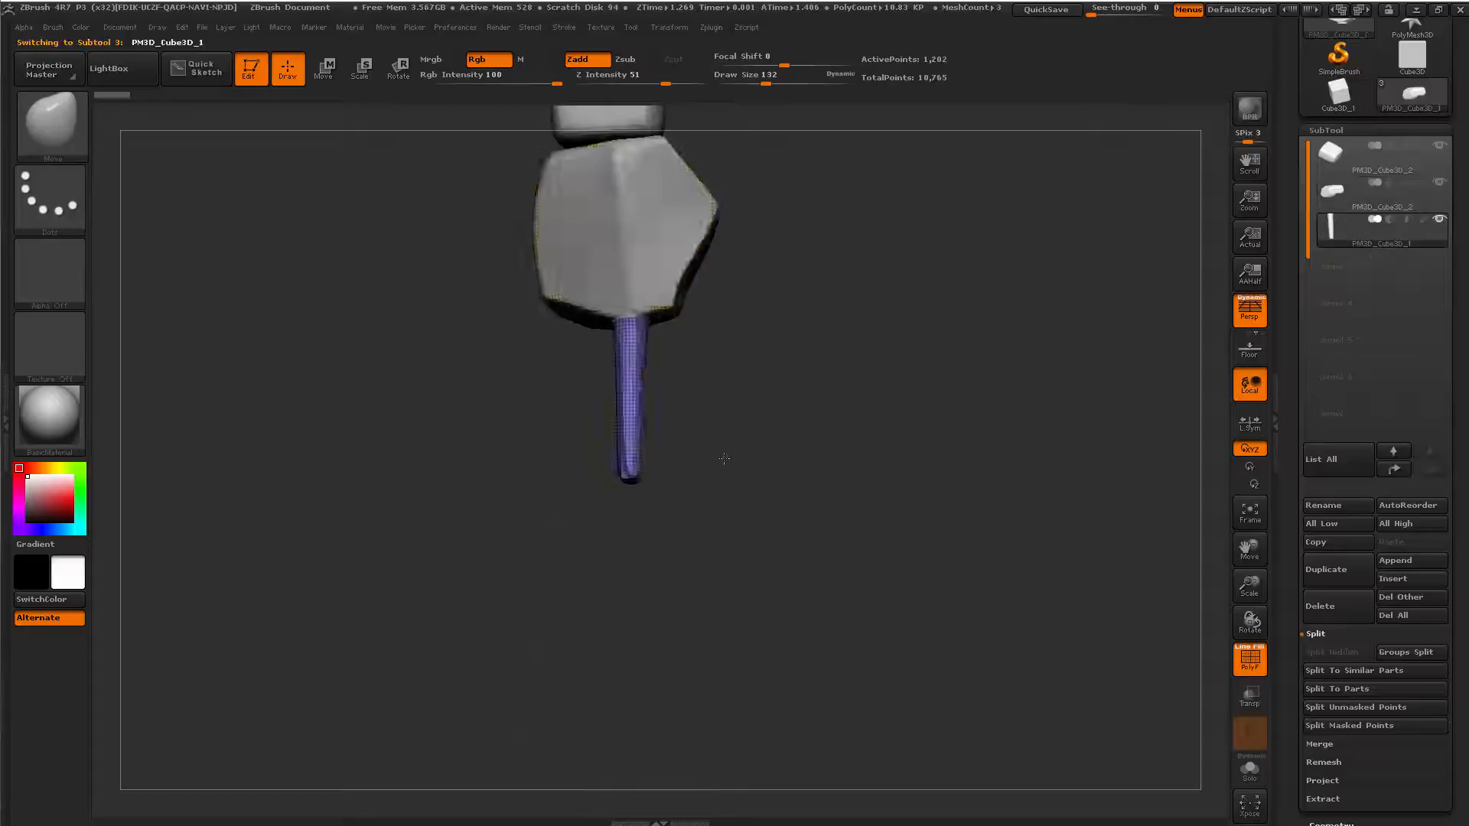
left_click_drag(725, 459, 778, 496)
key("shift+f")
Bend the stem into a gentle finger-like curve in side view with the Move brush at draw size 500.
key("space")
left_click_drag(647, 427, 662, 427)
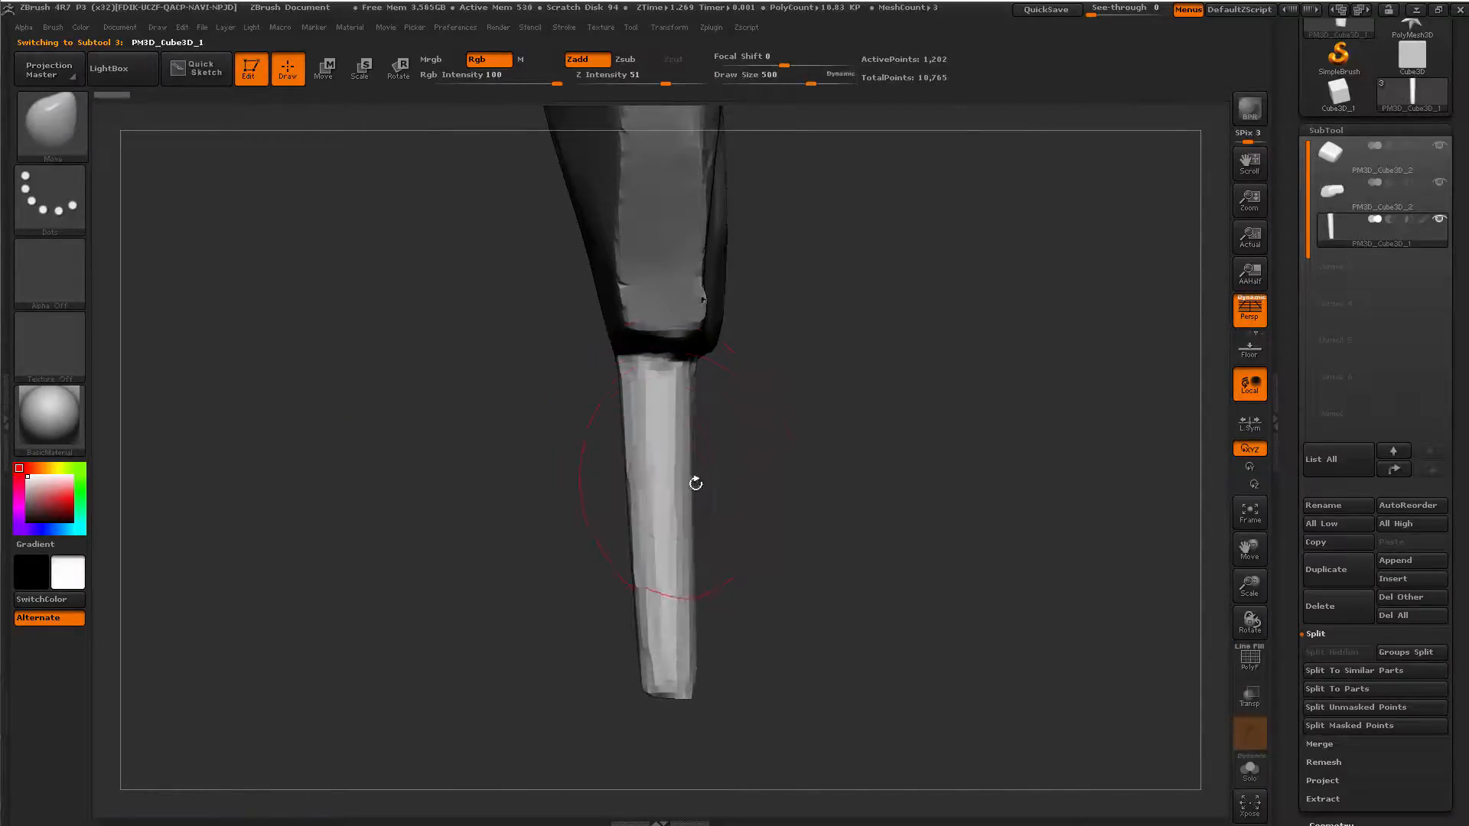
left_click_drag(683, 476, 709, 474)
left_click_drag(645, 594, 701, 591)
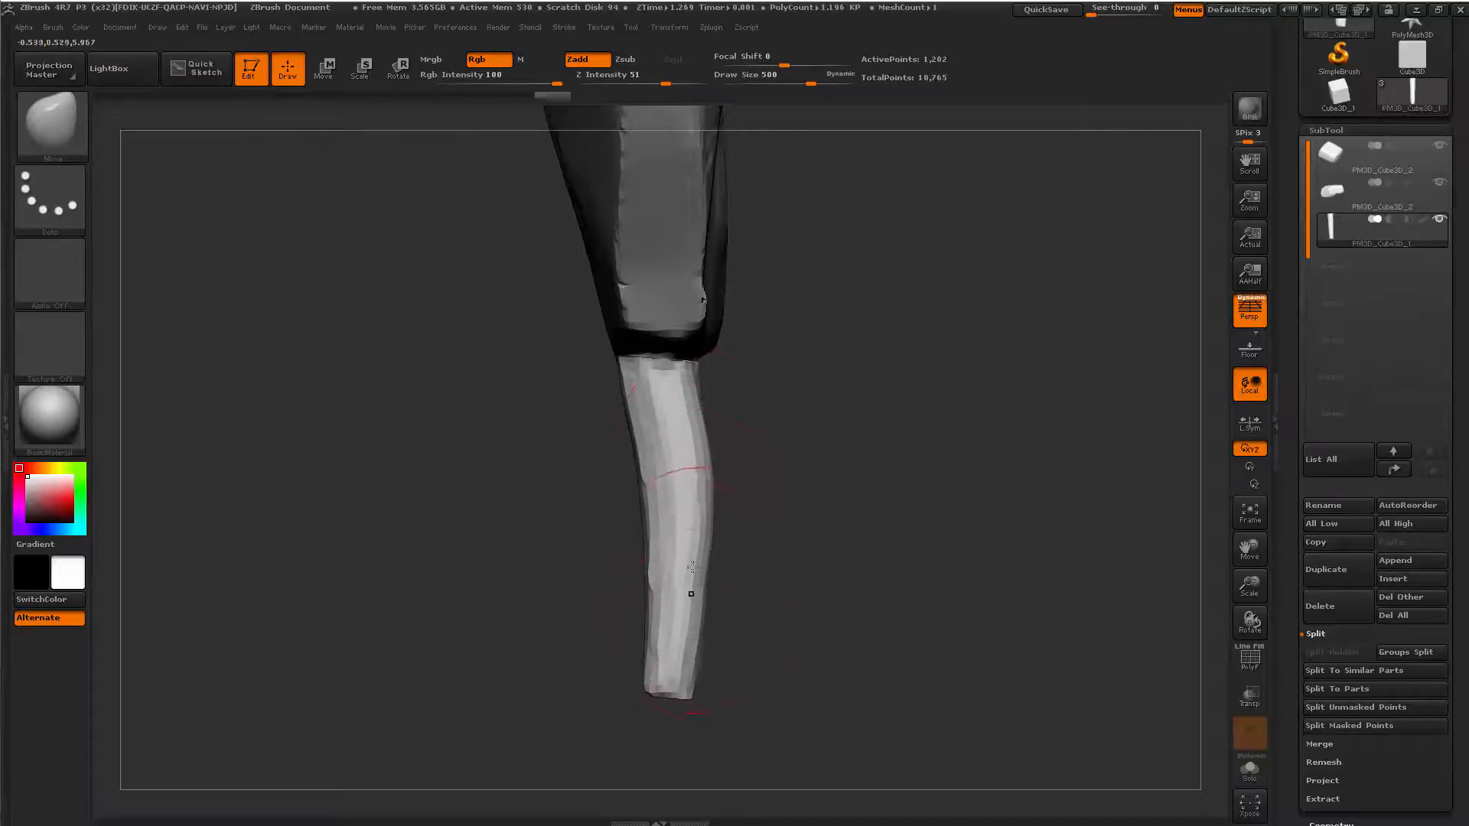
Shape the stem's width and side contour with the Move brush at draw sizes 324 and 163, undoing the last stroke.
left_click_drag(835, 545, 788, 558)
key("space")
mouse_move(696, 426)
left_mouse_down()
mouse_move(670, 428)
mouse_move(723, 436)
left_mouse_up()
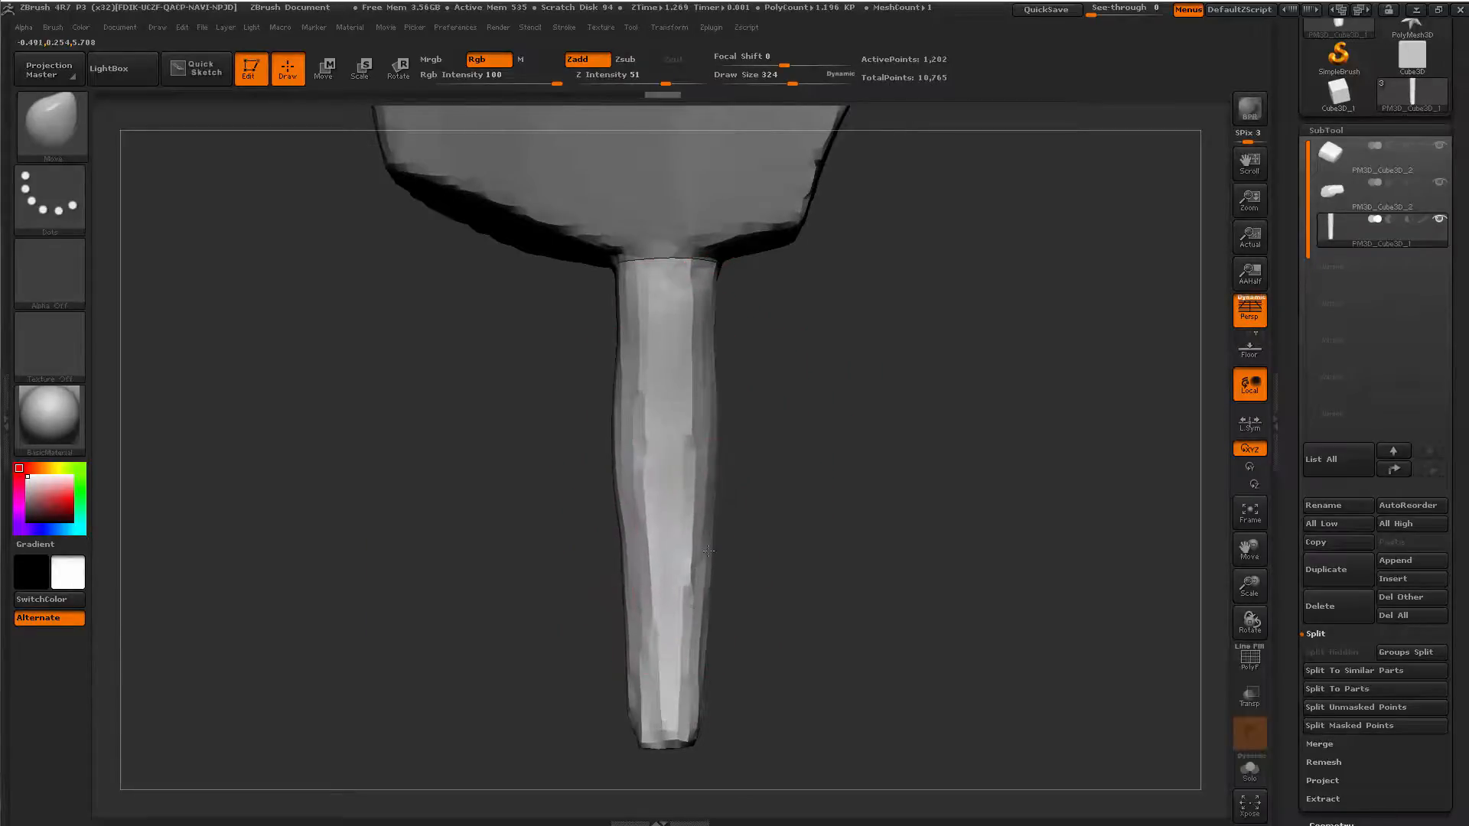
mouse_move(812, 564)
left_mouse_down()
mouse_move(917, 562)
mouse_move(781, 535)
left_mouse_up()
key("space")
left_click_drag(647, 550, 625, 550)
left_click_drag(864, 534, 748, 544, "shift")
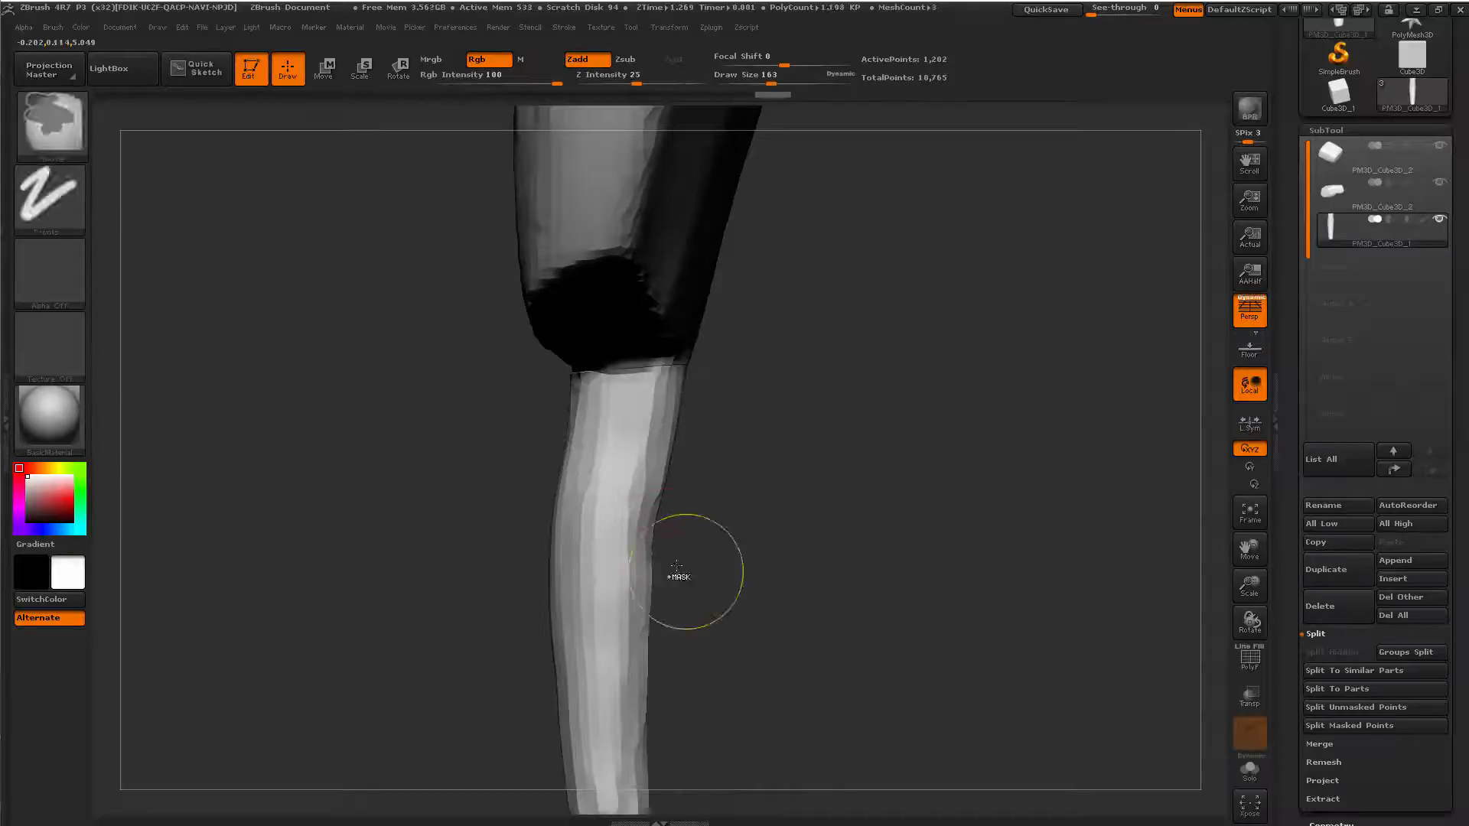
key("ctrl+z")
Refine the stem's taper toward the tip with the Move brush and re-DynaMesh the stem.
left_click_drag(697, 612, 681, 585)
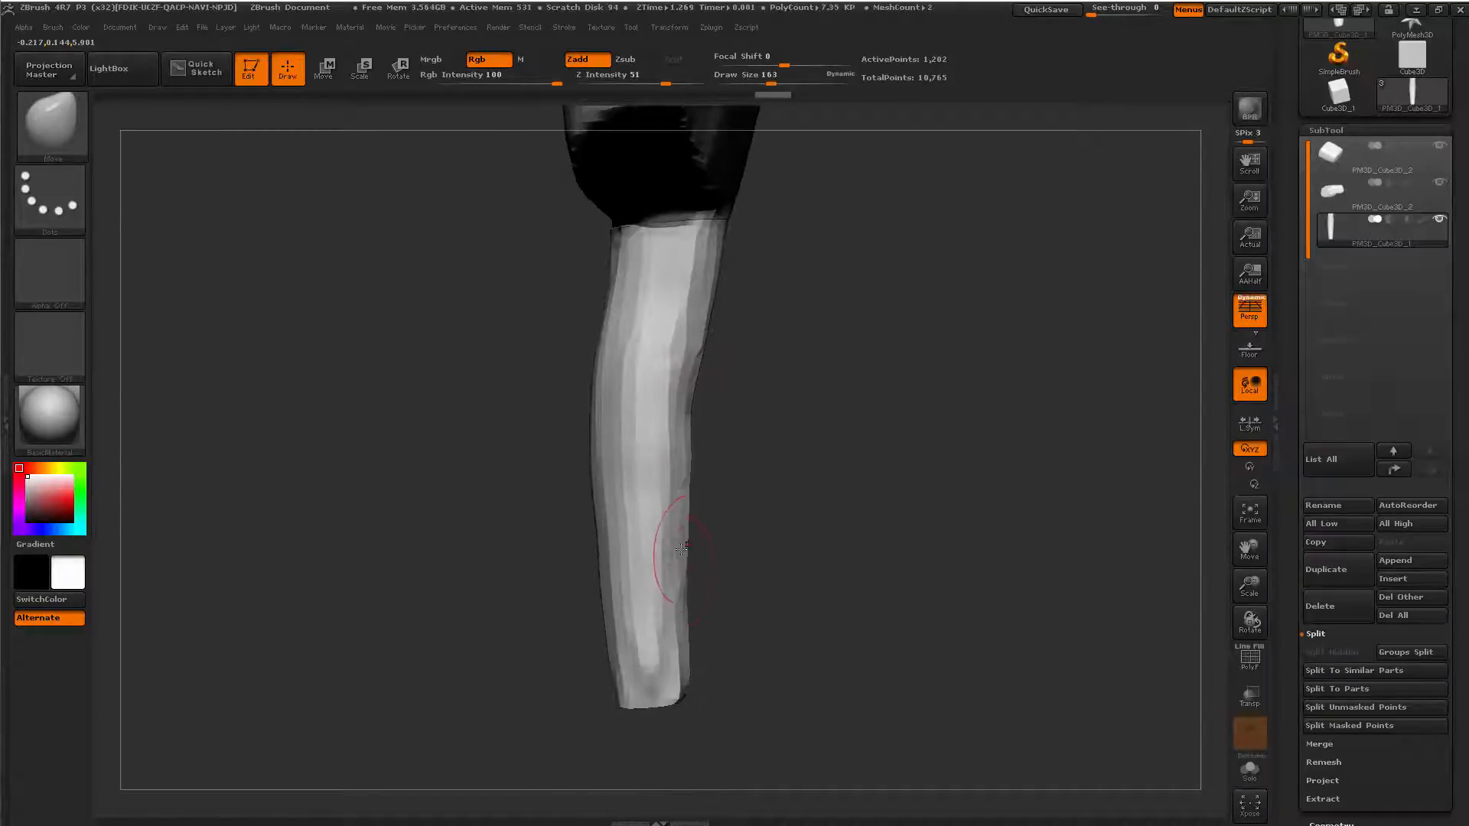
left_click_drag(777, 529, 732, 526)
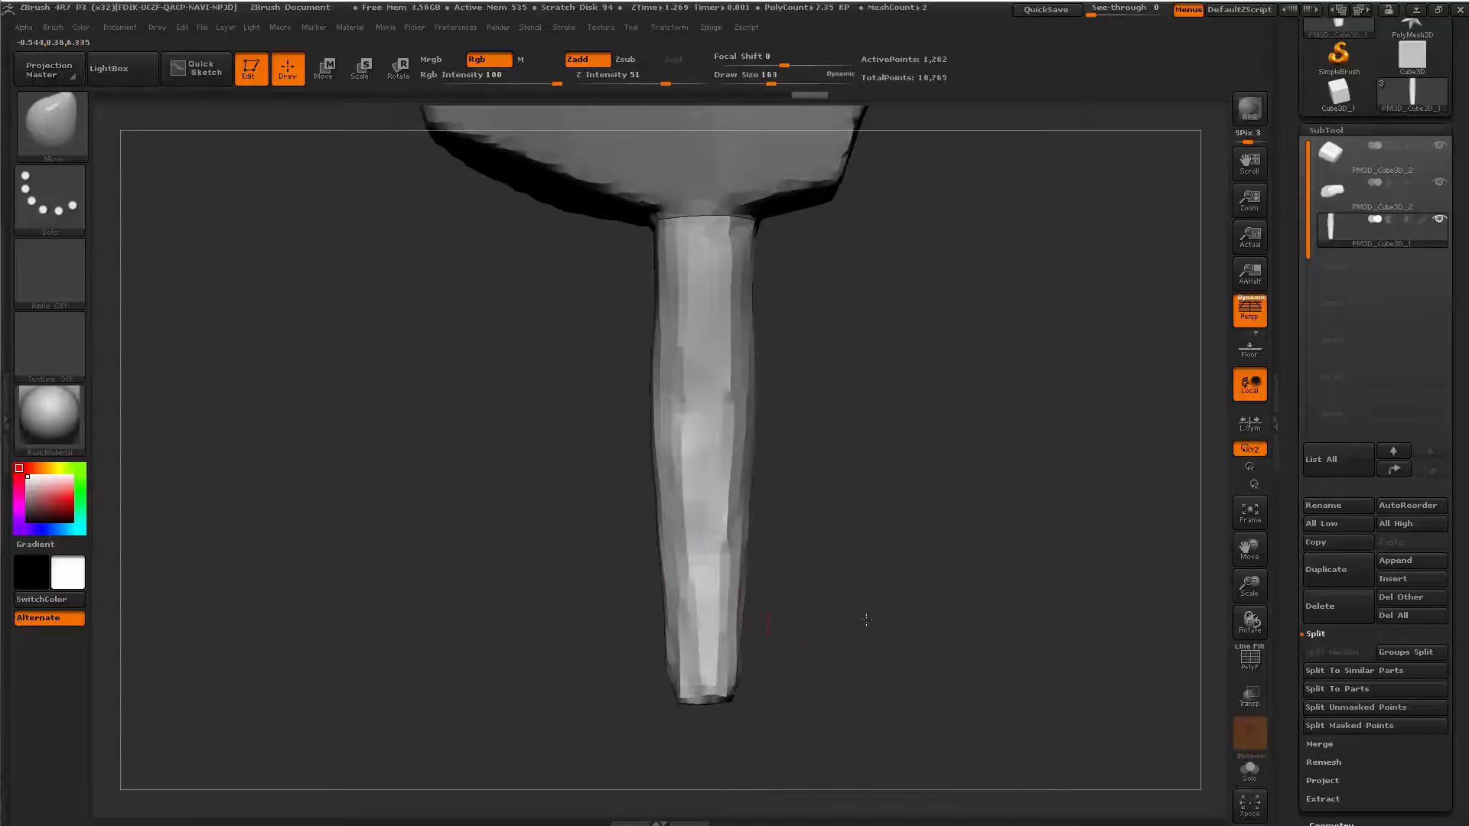
left_click_drag(885, 508, 874, 468)
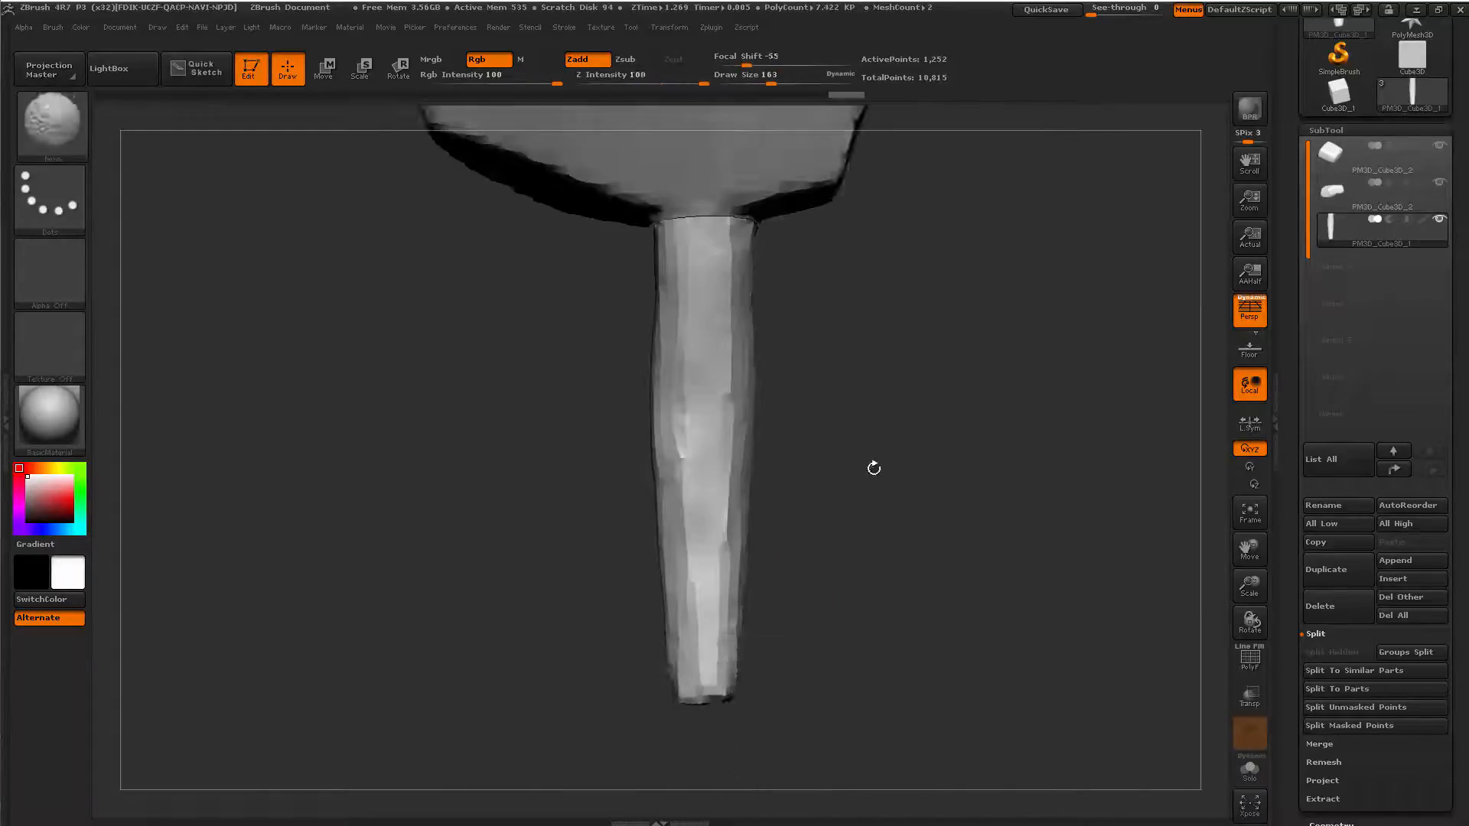
Carve the finger joint creases across the stem's front, back and sides with the Dam_Standard brush at draw size 163.
left_click_drag(873, 468, 773, 521)
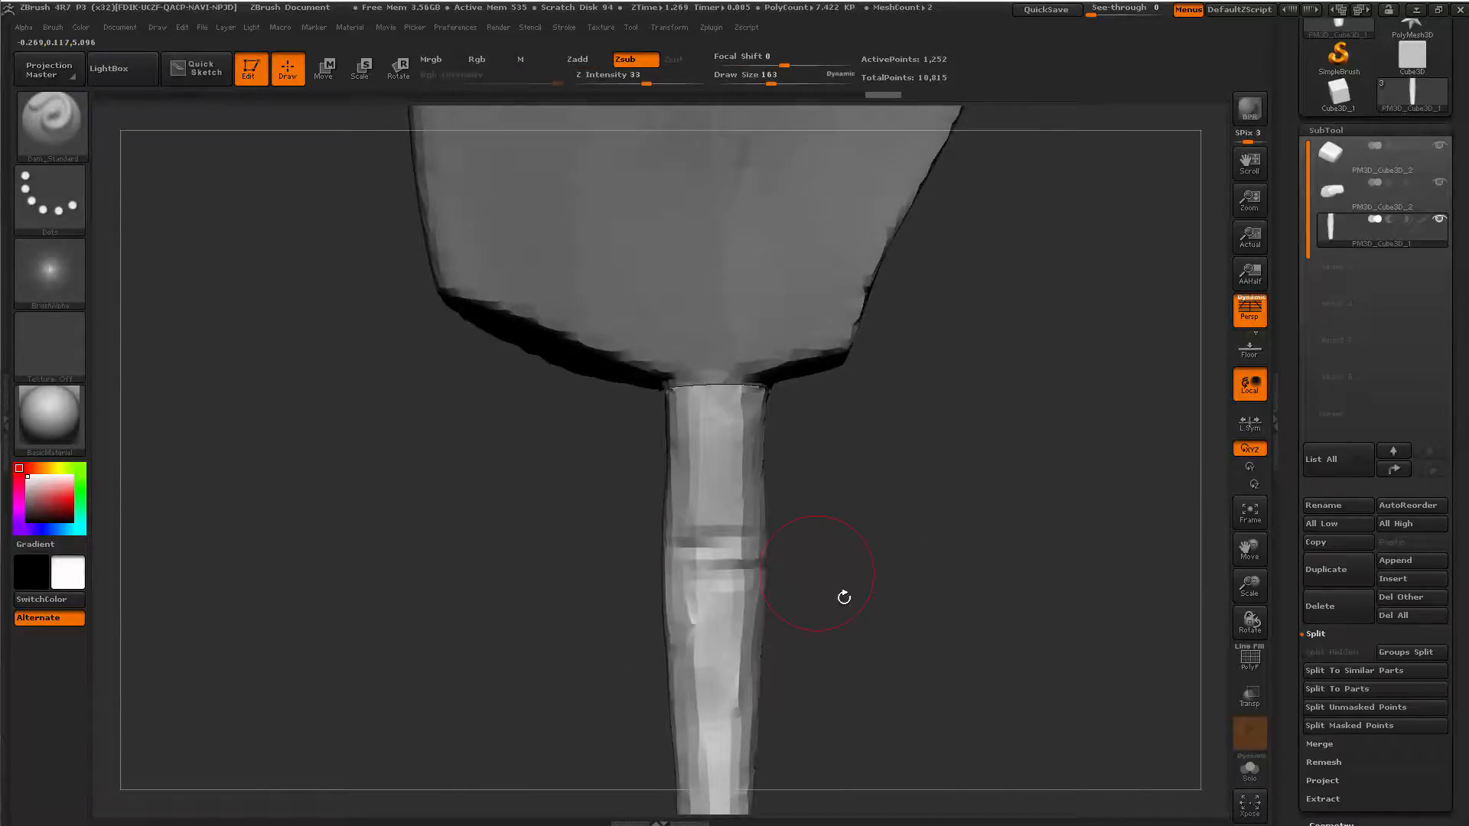
left_click_drag(844, 596, 954, 577)
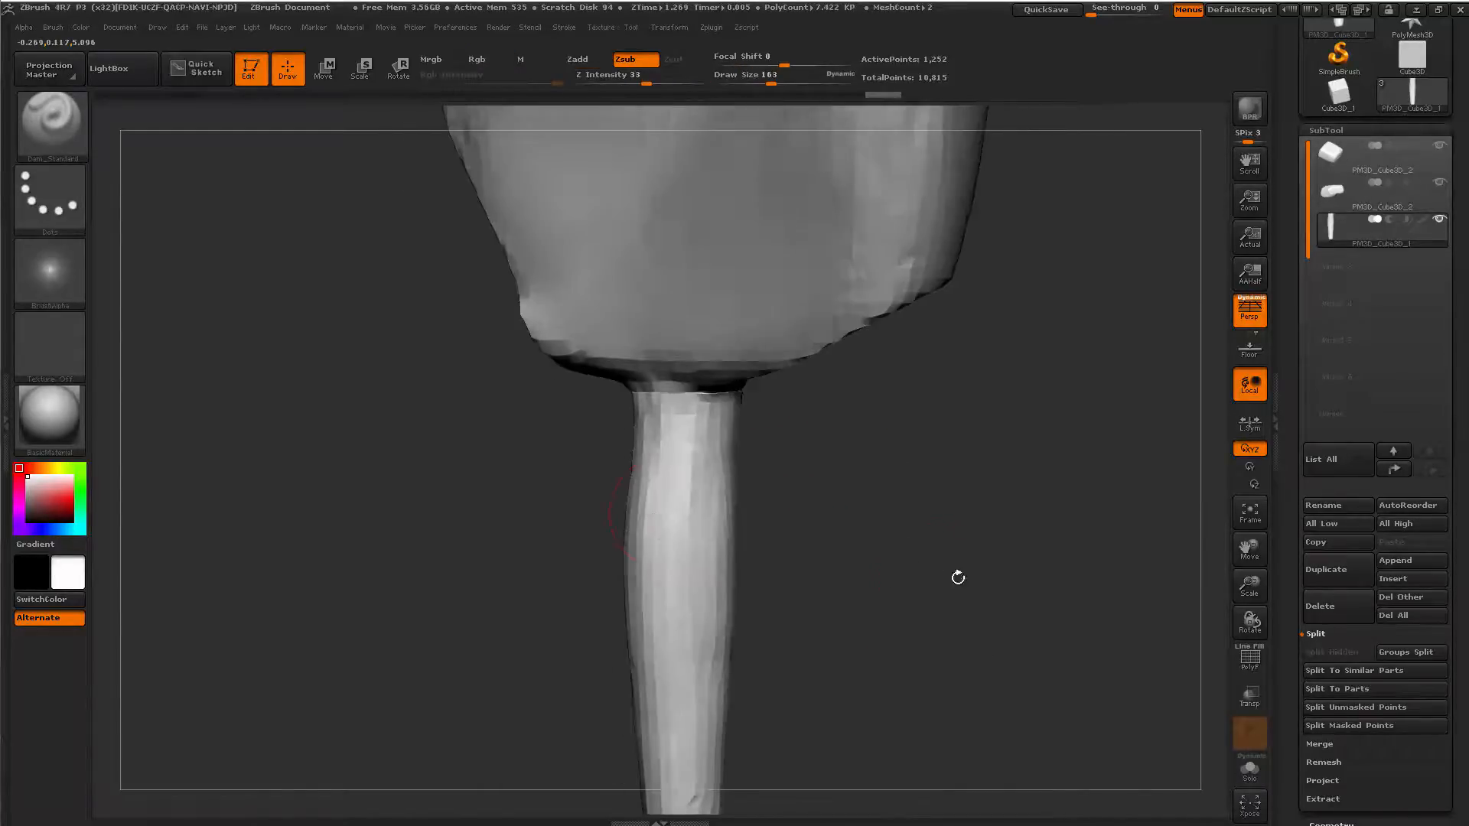
mouse_move(876, 603)
left_mouse_down()
mouse_move(888, 413)
mouse_move(887, 612)
left_mouse_up()
left_click_drag(922, 660, 928, 465, "alt")
key("ctrl+z")
mouse_move(789, 479)
left_mouse_down()
mouse_move(685, 531)
mouse_move(583, 669)
left_mouse_up()
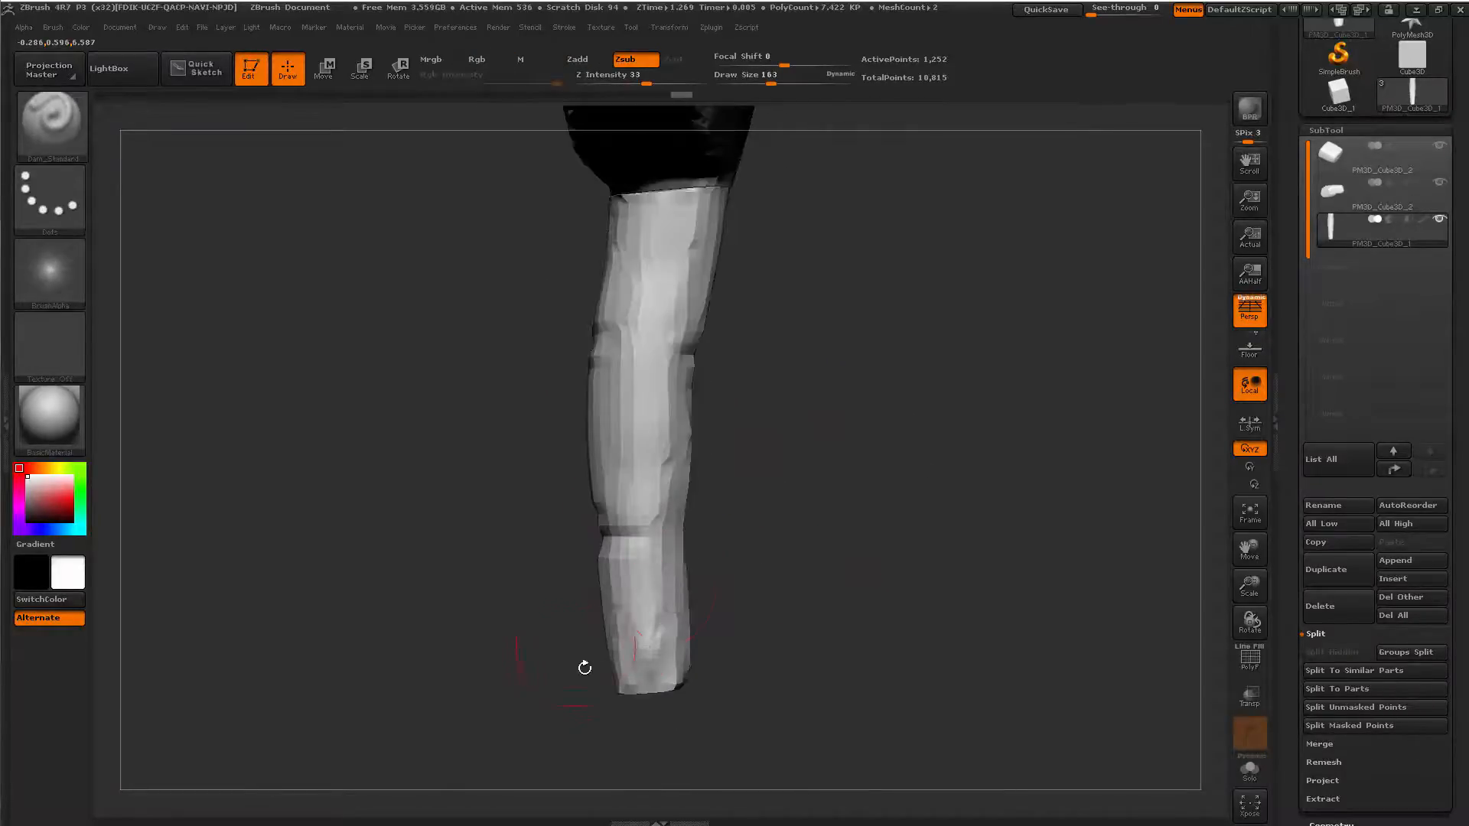
mouse_move(534, 722)
left_mouse_down("shift")
mouse_move(613, 701)
mouse_move(666, 727)
mouse_move(767, 718)
mouse_move(731, 649)
left_mouse_up("shift")
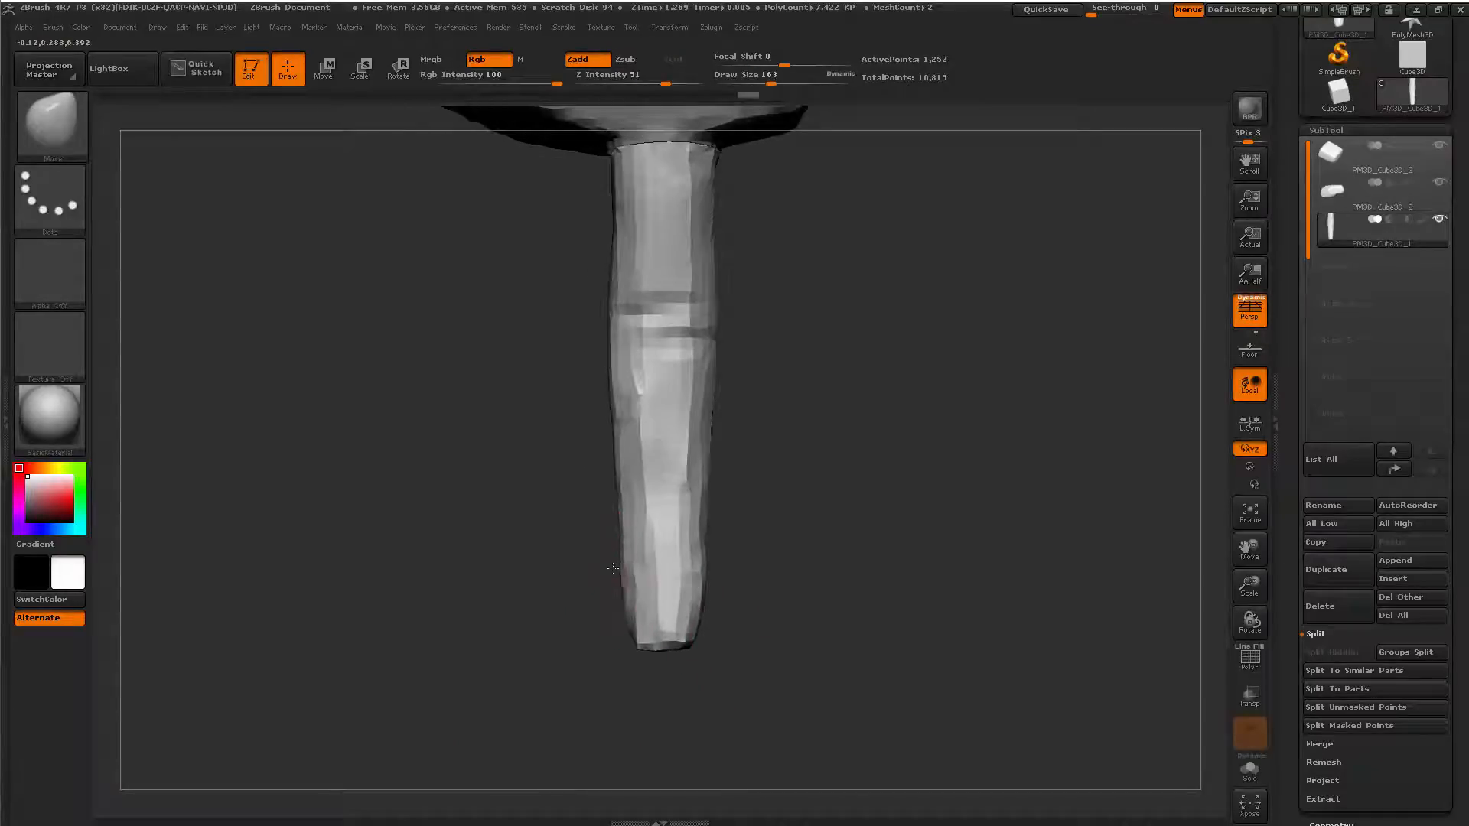
Flatten the nail area on the back of the fingertip with the hPolish brush.
mouse_move(761, 650)
left_mouse_down("alt")
mouse_move(774, 554)
mouse_move(728, 631)
left_mouse_up("alt")
key("b")
key("h")
key("p")
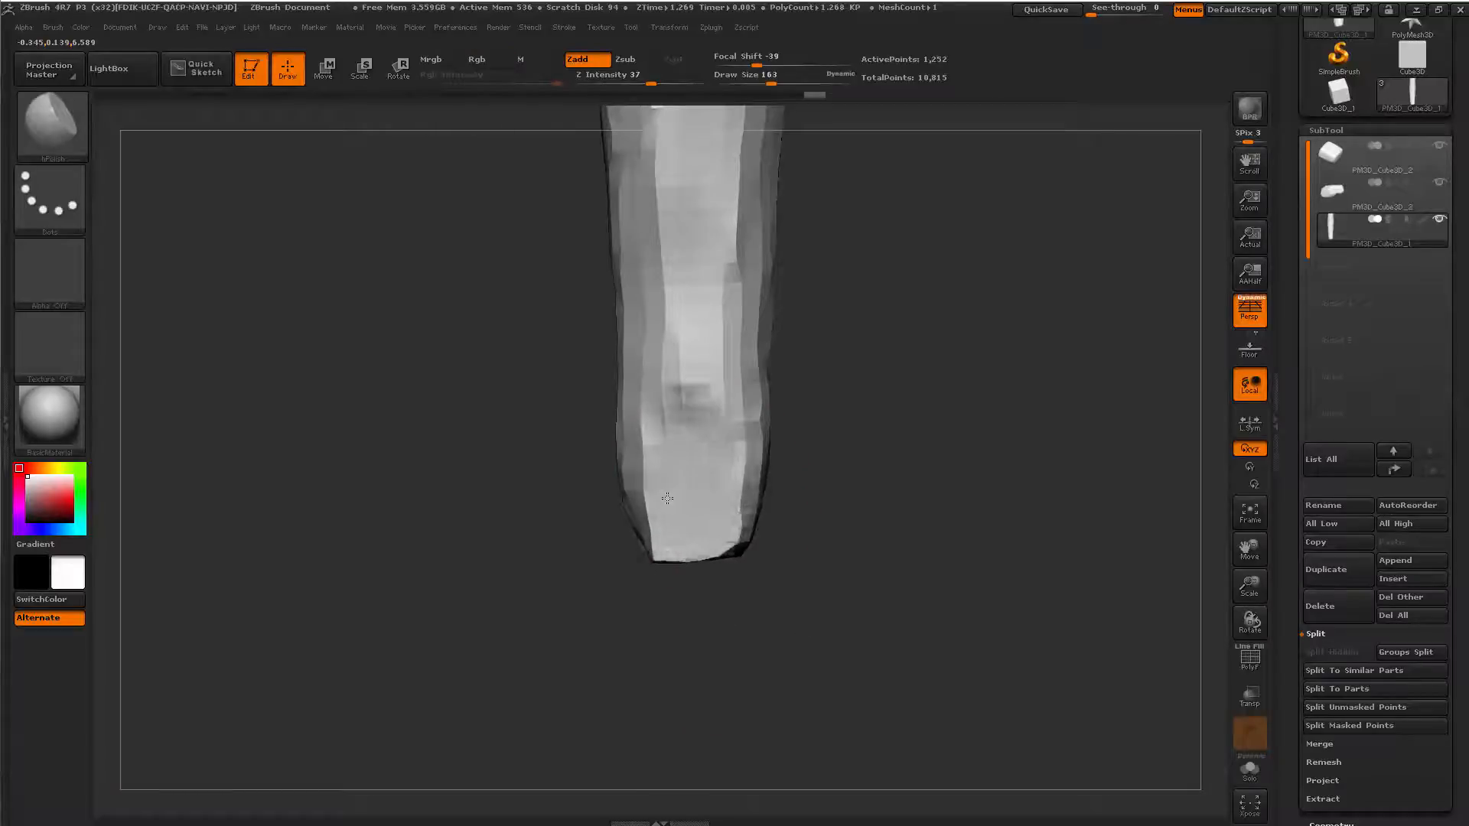
left_click_drag(841, 583, 897, 563)
Adjust the fingertip's side profile around the flattened nail area with the Move brush.
key("b")
key("m")
key("v")
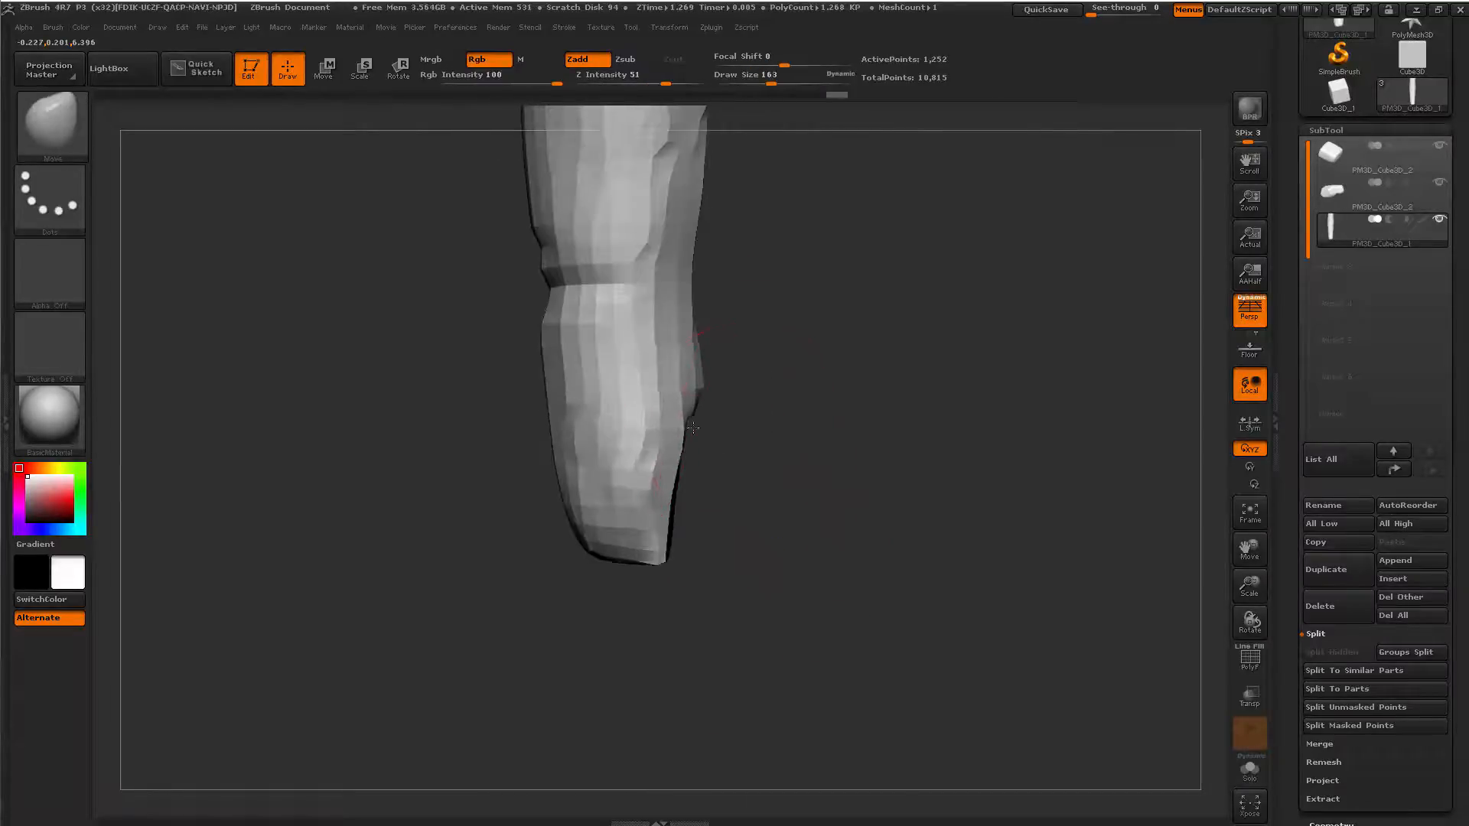
left_click_drag(740, 421, 688, 466)
key("space")
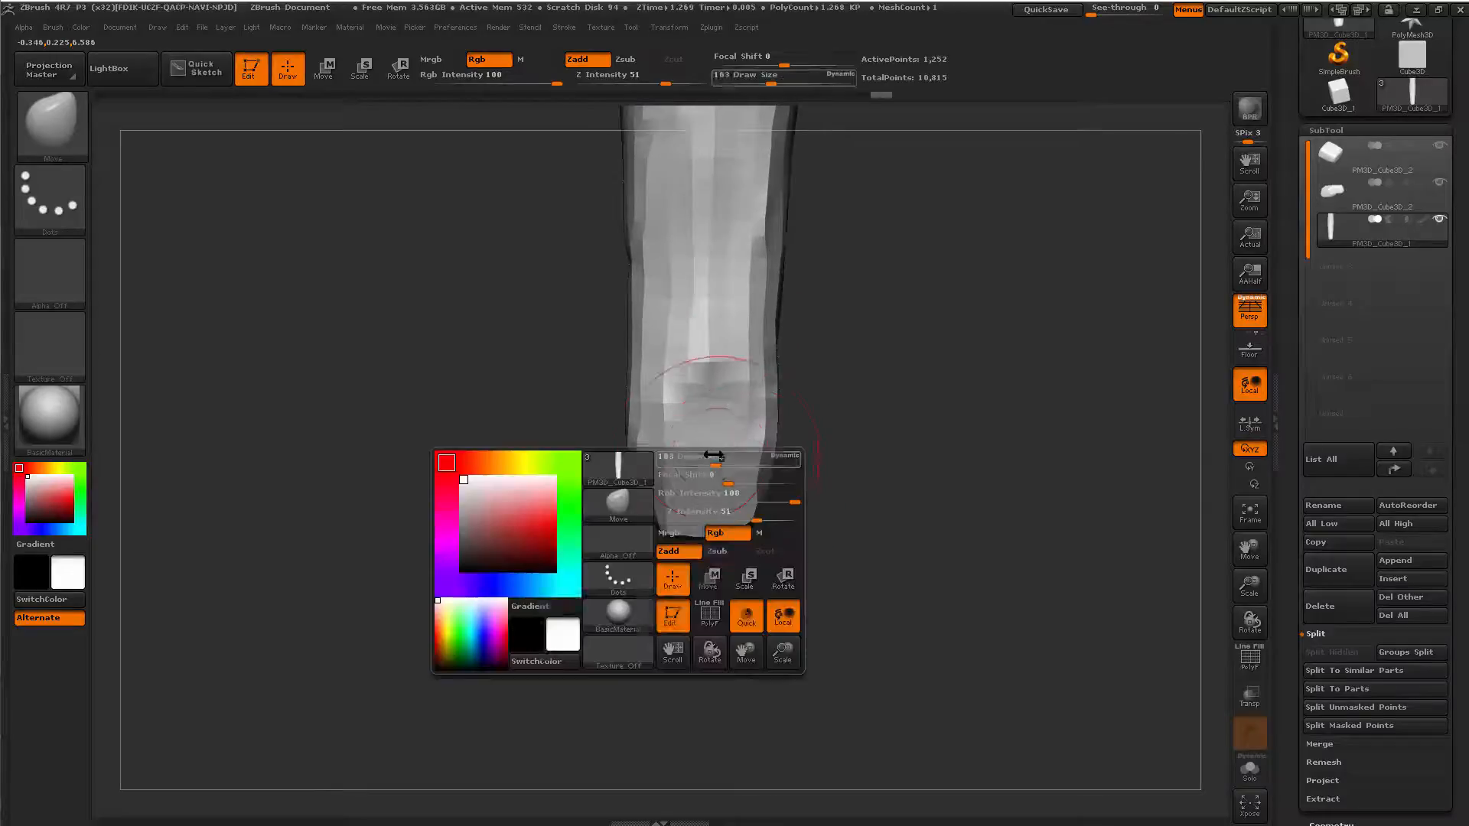
Build up the flattened nail area at the fingertip with the ClayBuildup brush at draw size 71.
key("b")
key("c")
key("b")
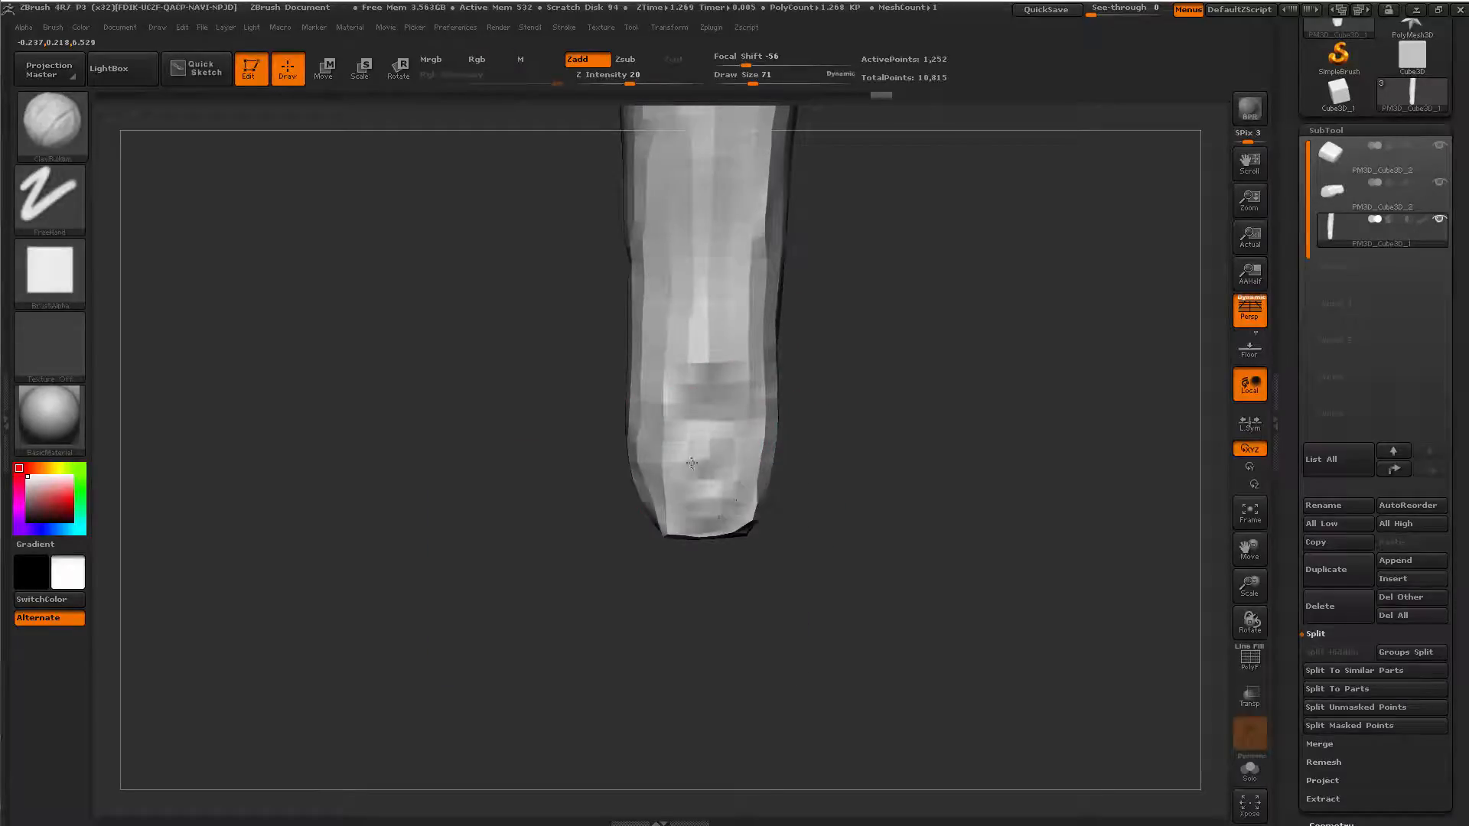
mouse_move(811, 490)
left_mouse_down()
mouse_move(852, 521)
mouse_move(856, 559)
mouse_move(832, 589)
left_mouse_up()
mouse_move(673, 660)
left_mouse_down()
mouse_move(796, 661)
mouse_move(758, 658)
mouse_move(829, 678)
mouse_move(842, 600)
mouse_move(805, 579)
mouse_move(839, 544)
mouse_move(812, 569)
left_mouse_up()
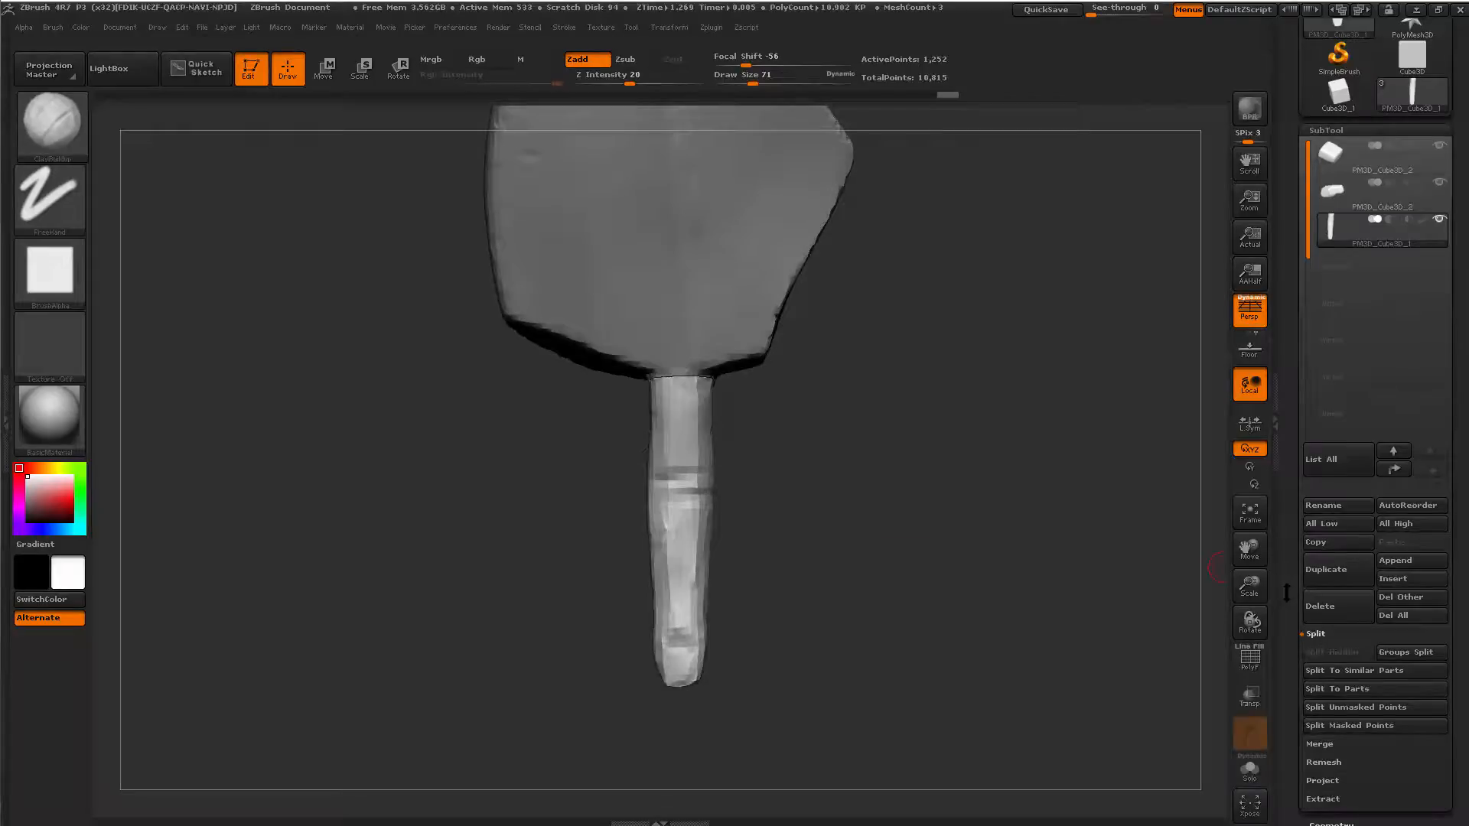
Set the DynaMesh resolution to 64 and re-DynaMesh the finger.
scroll(1322, 459, "down", 6)
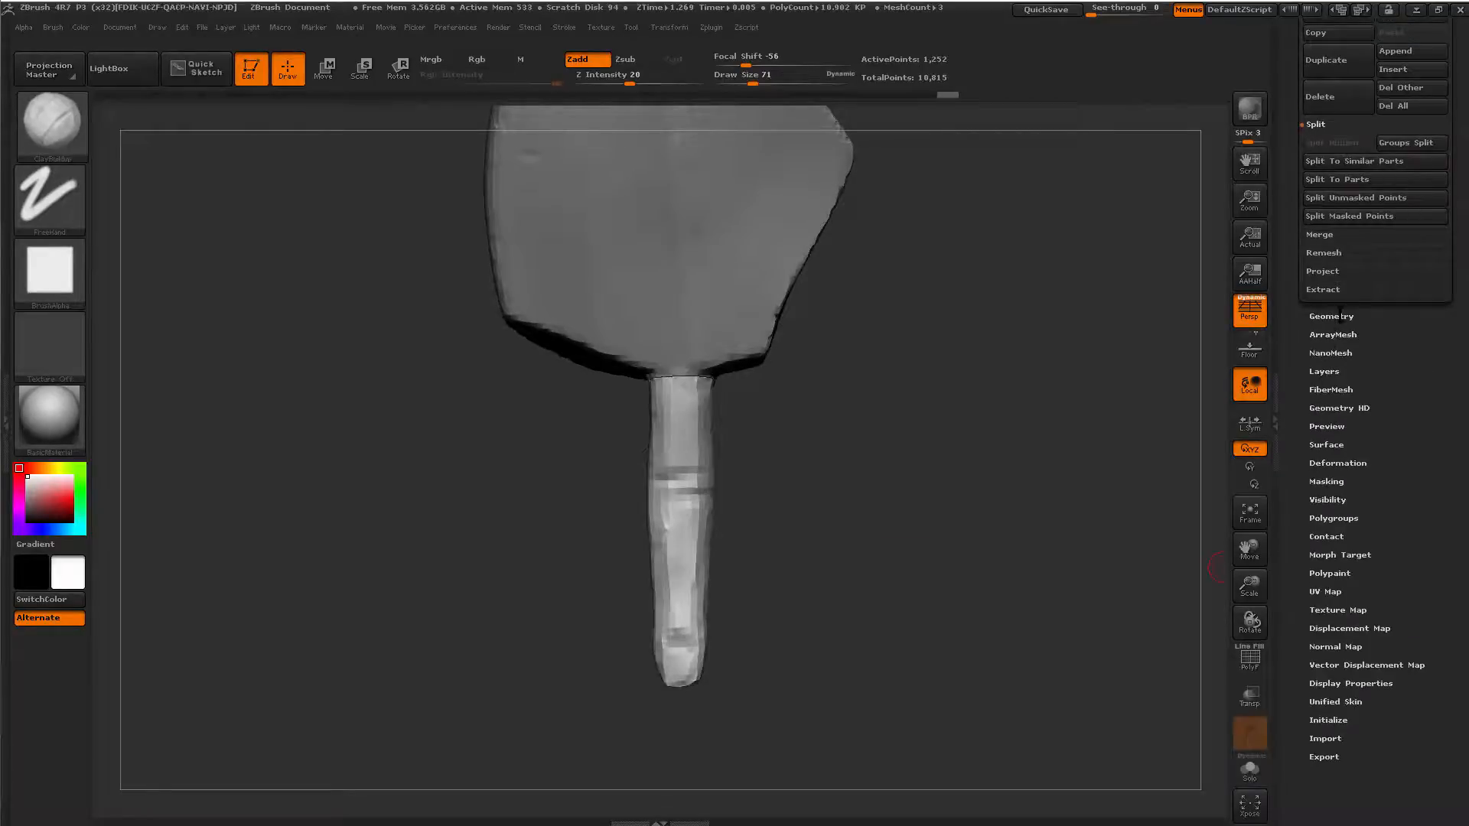
left_click(1331, 316)
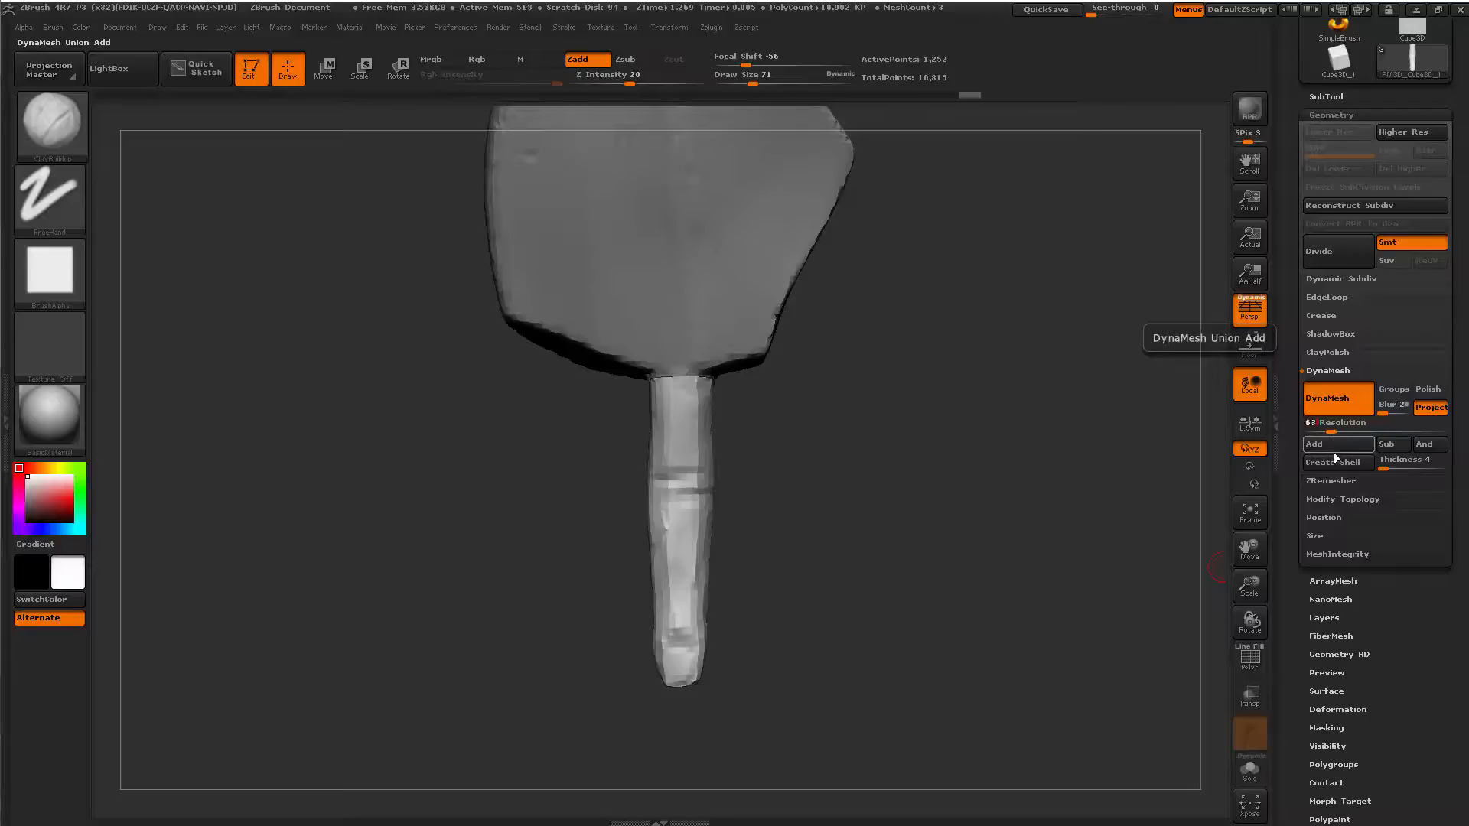
key("Return")
left_click_drag(1065, 479, 964, 652, "ctrl")
Smooth the blocky surface of the finger's middle and end segments.
mouse_move(885, 554)
left_mouse_down("alt")
mouse_move(923, 524)
mouse_move(819, 610)
left_mouse_up("alt")
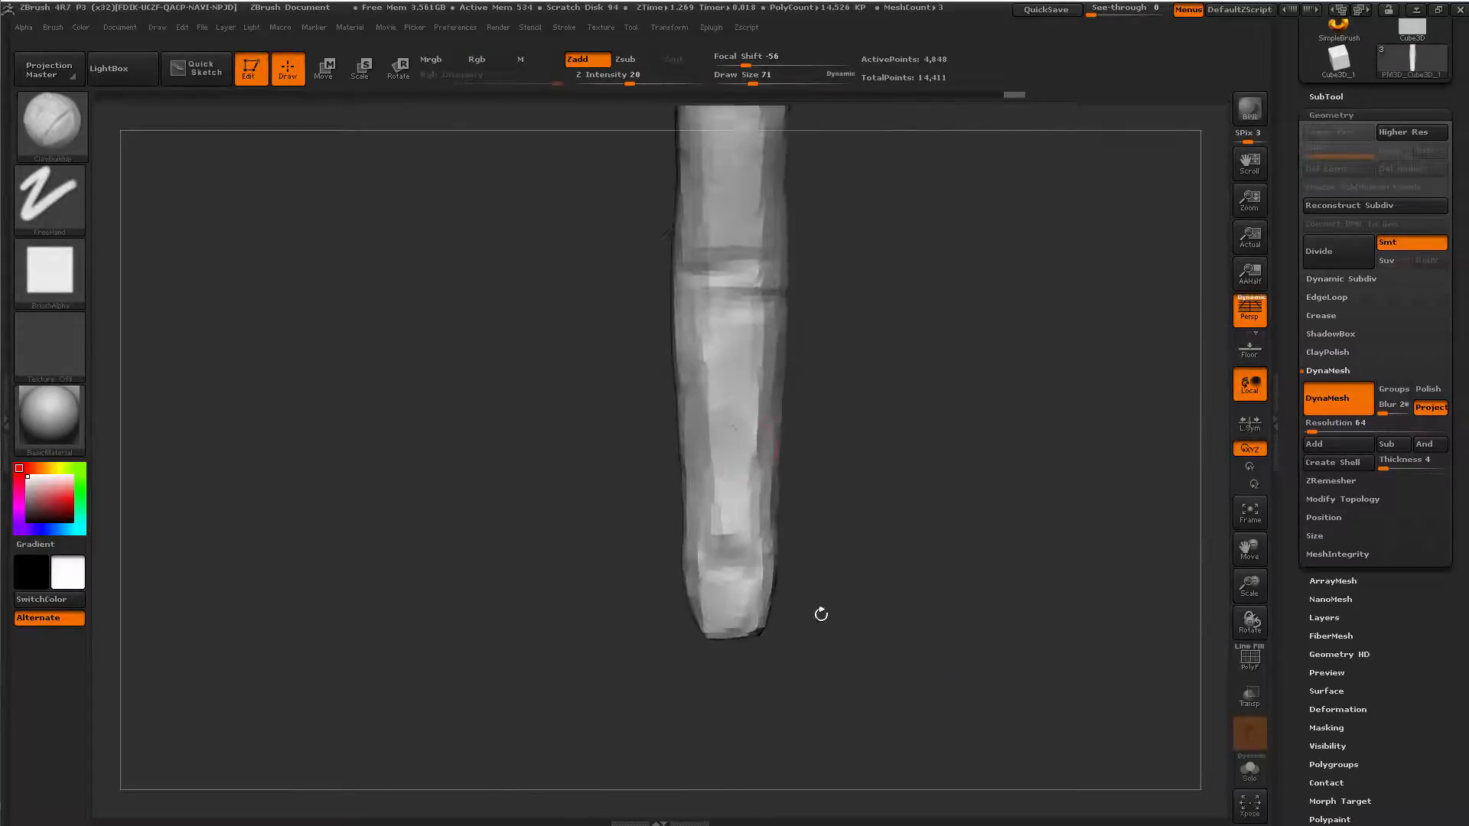
key("shift")
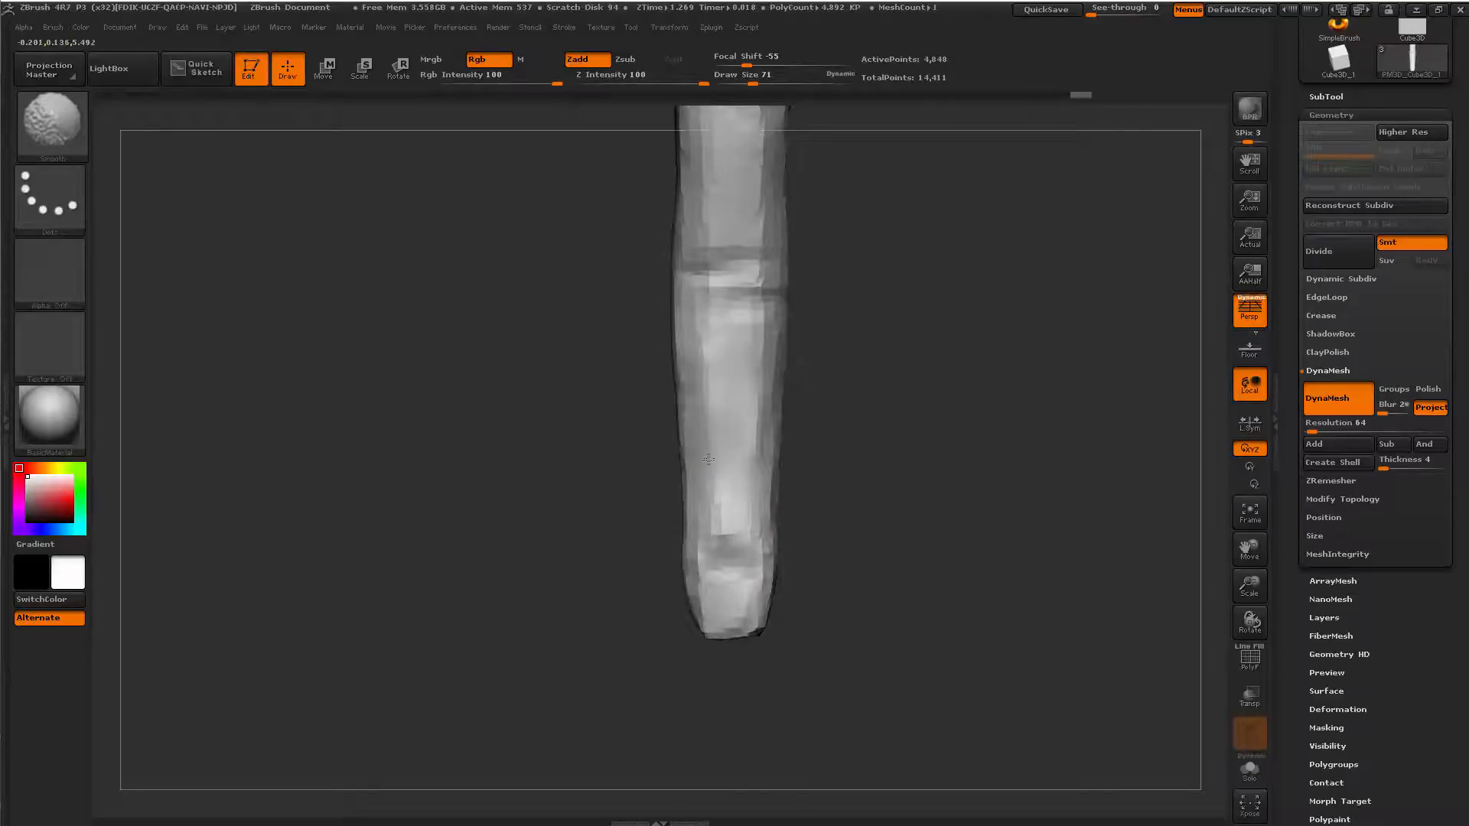
left_click_drag(793, 453, 777, 627, "alt")
Adjust the finger's outline with the Move brush at draw size 212 and smooth its surface.
key("space")
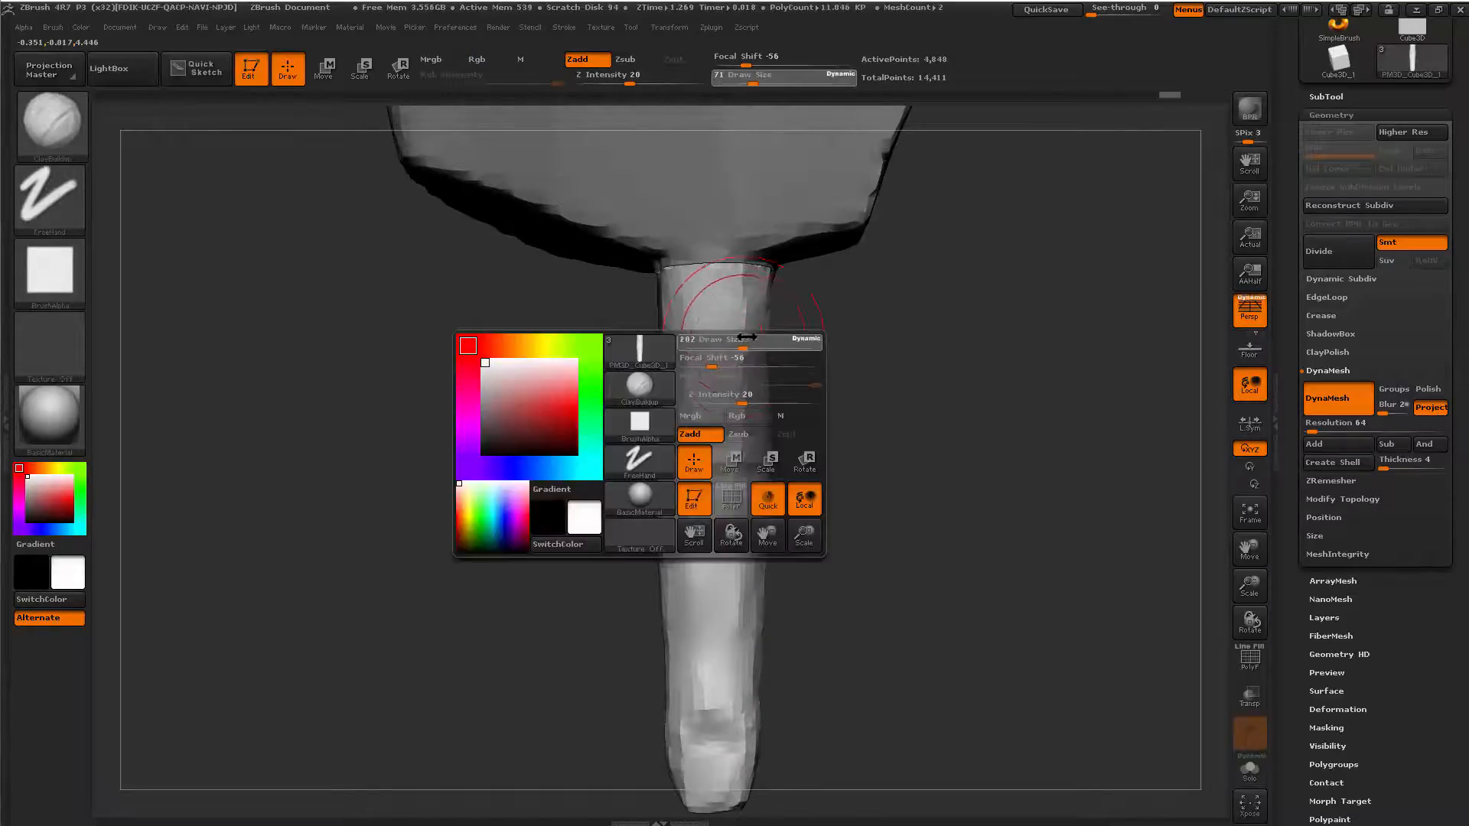
left_click_drag(746, 337, 749, 338)
key("b")
key("m")
key("v")
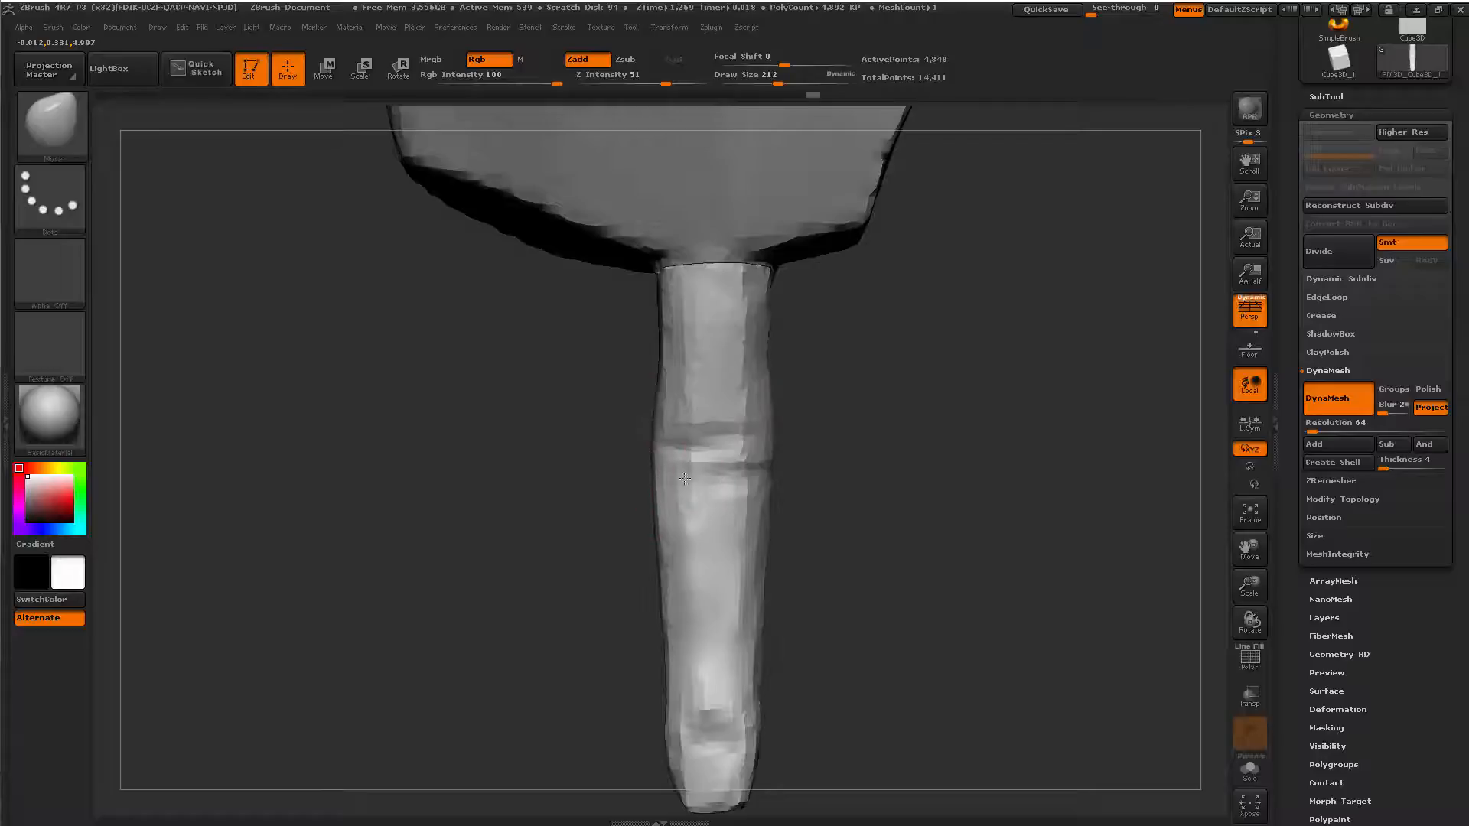
left_click_drag(794, 565, 787, 498, "alt")
key("shift")
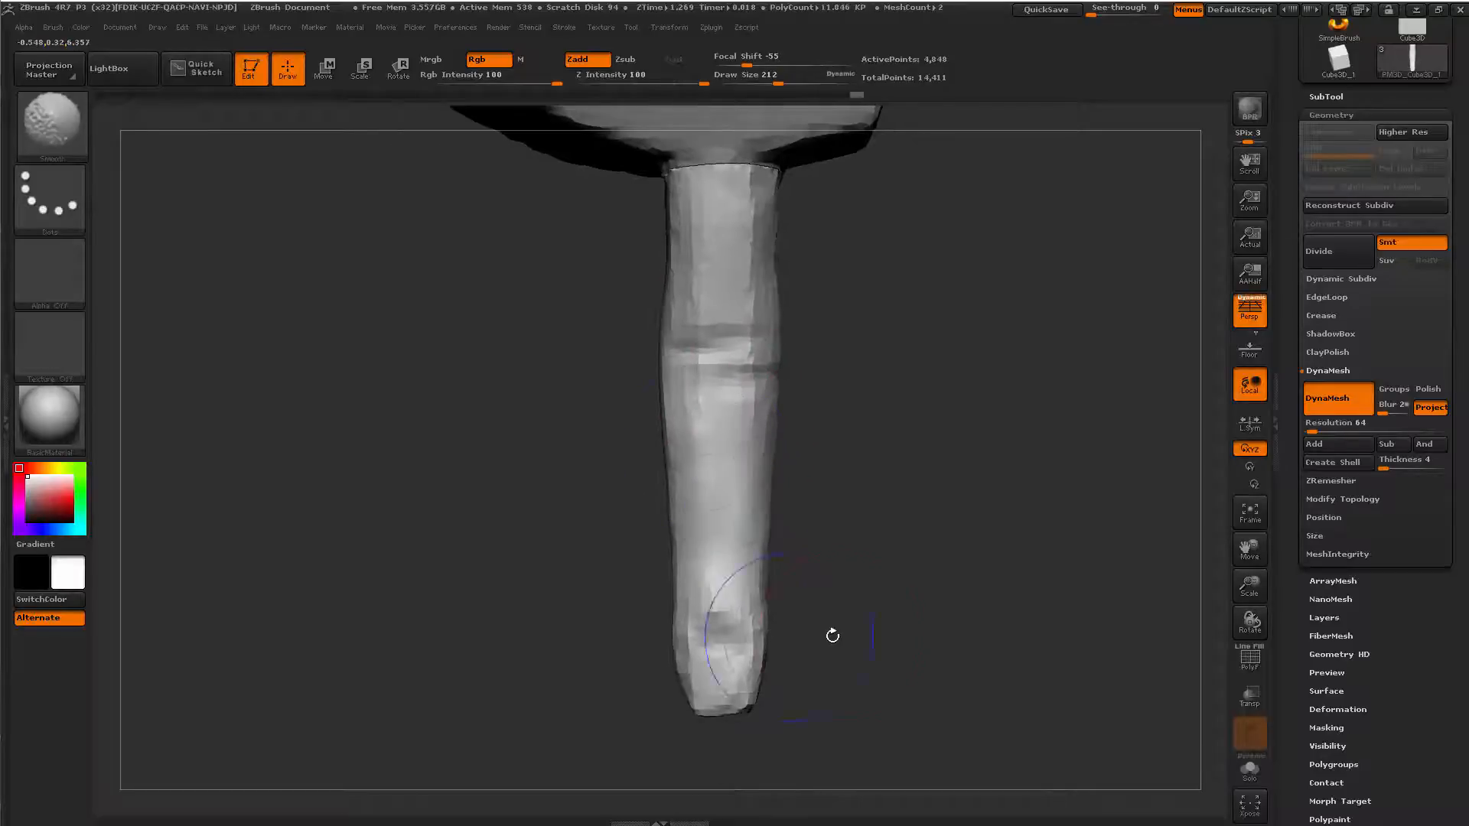
Carve the fingernail's base and side edges with the Dam_Standard brush at draw size 101.
mouse_move(832, 636)
left_mouse_down()
mouse_move(934, 617)
mouse_move(739, 564)
mouse_move(758, 613)
left_mouse_up()
key("space")
key("space")
key("b")
key("c")
key("b")
key("b")
key("d")
key("s")
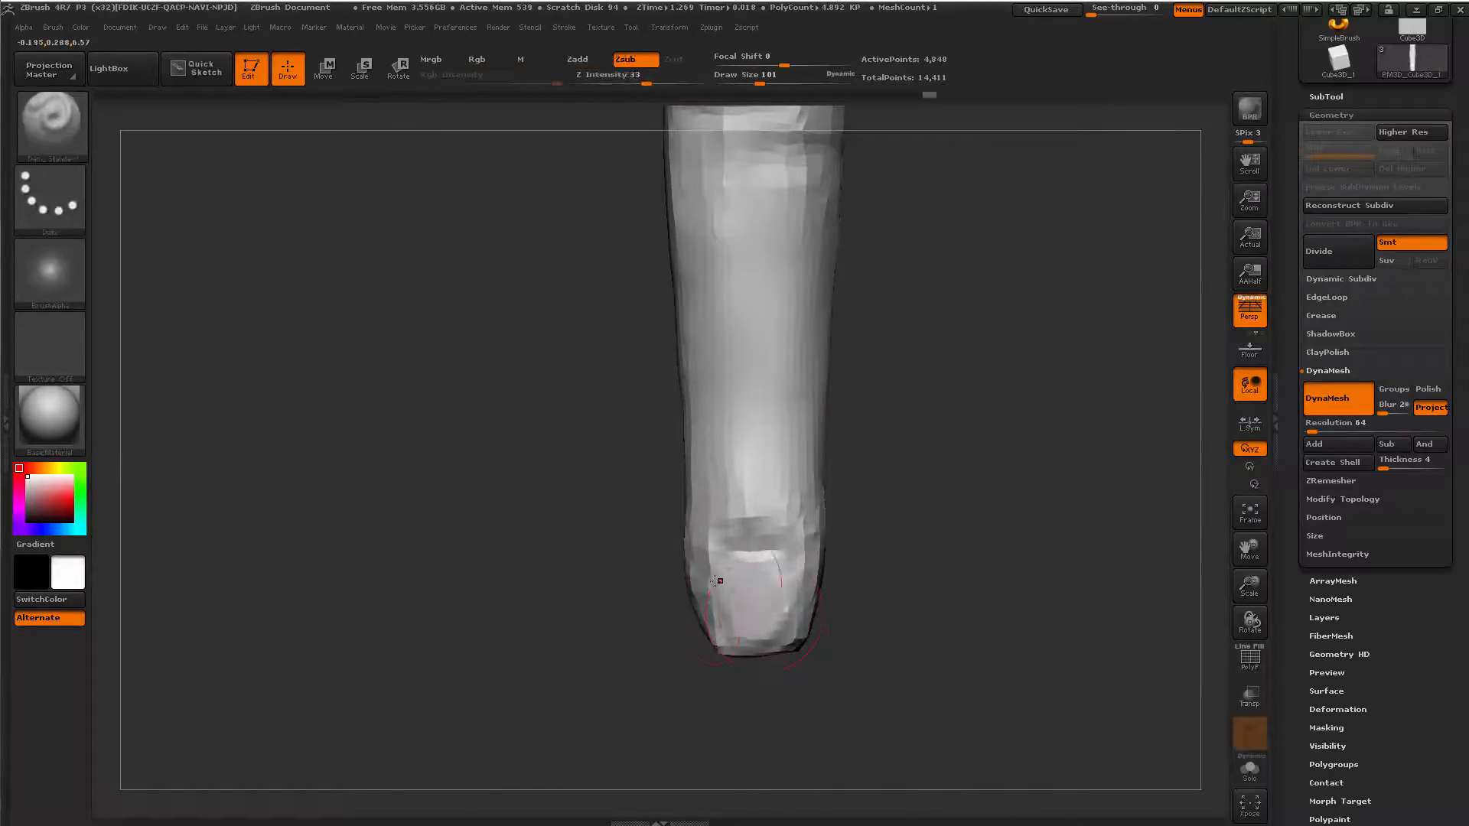
Build up the back of the finger just behind the nail with the ClayBuildup brush and smooth it.
key("b")
key("c")
key("b")
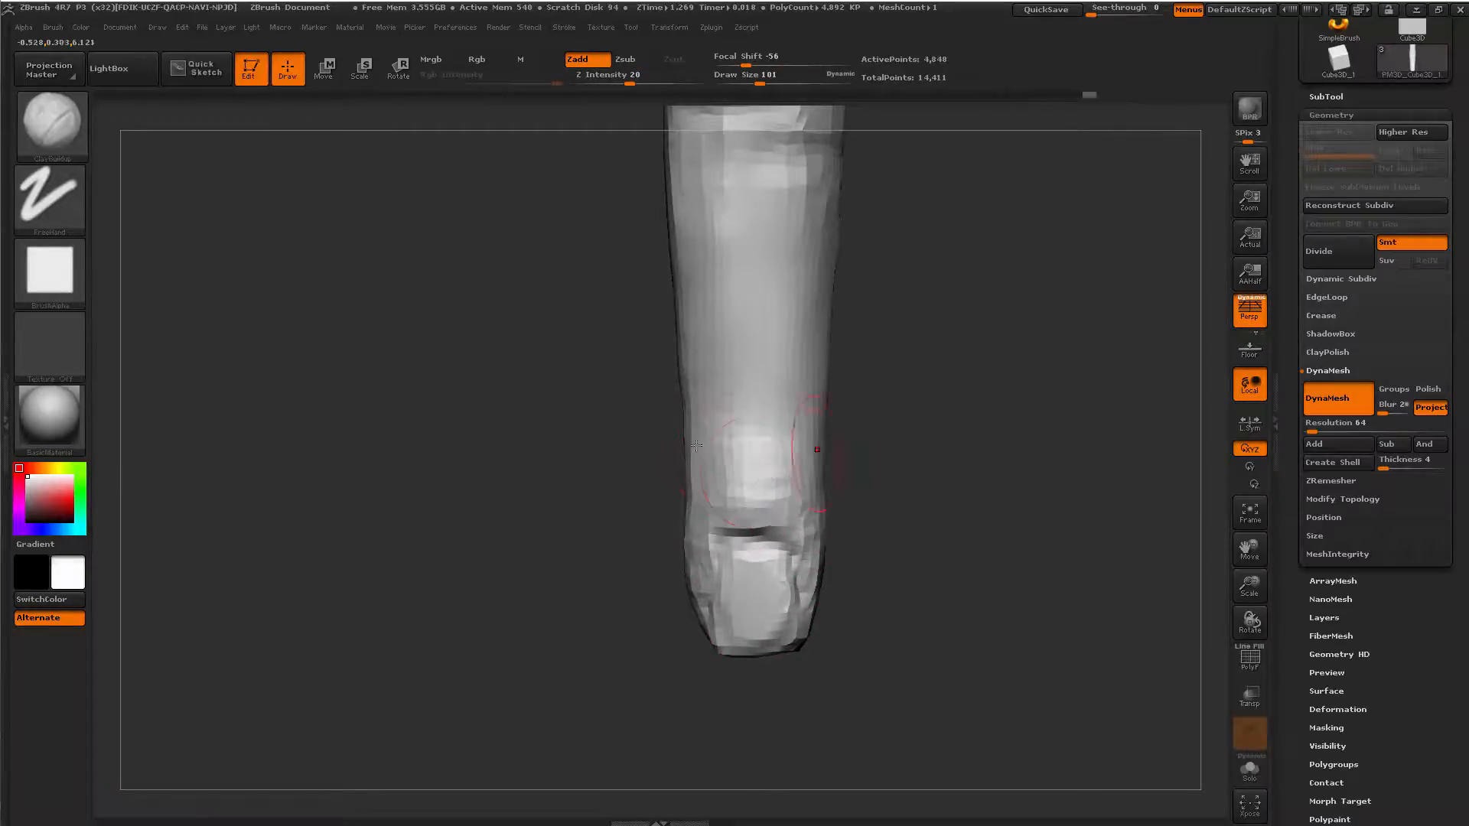
right_click_drag(696, 445, 701, 488)
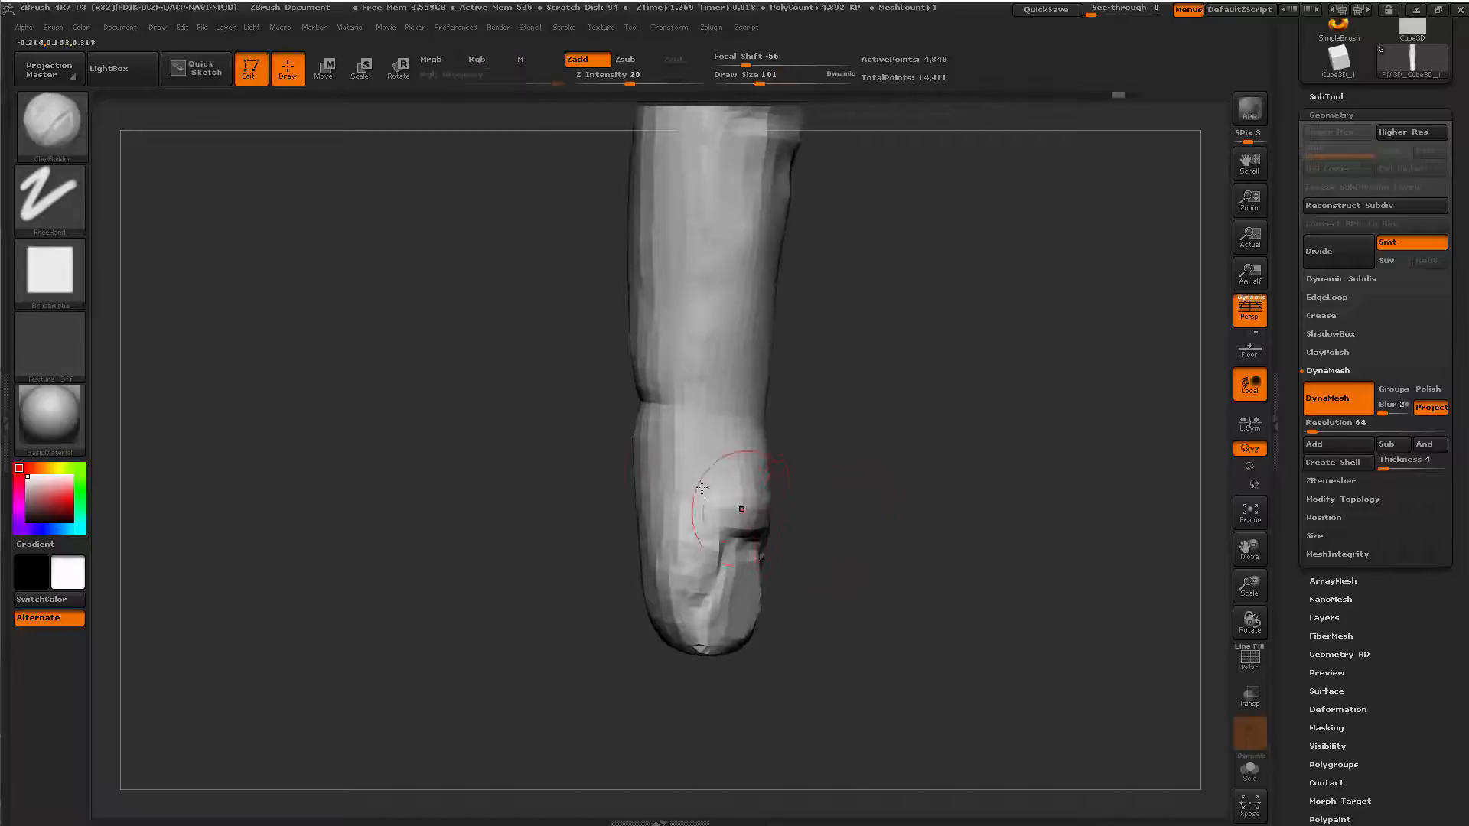
mouse_move(830, 481)
right_mouse_down()
mouse_move(796, 514)
mouse_move(744, 503)
right_mouse_up()
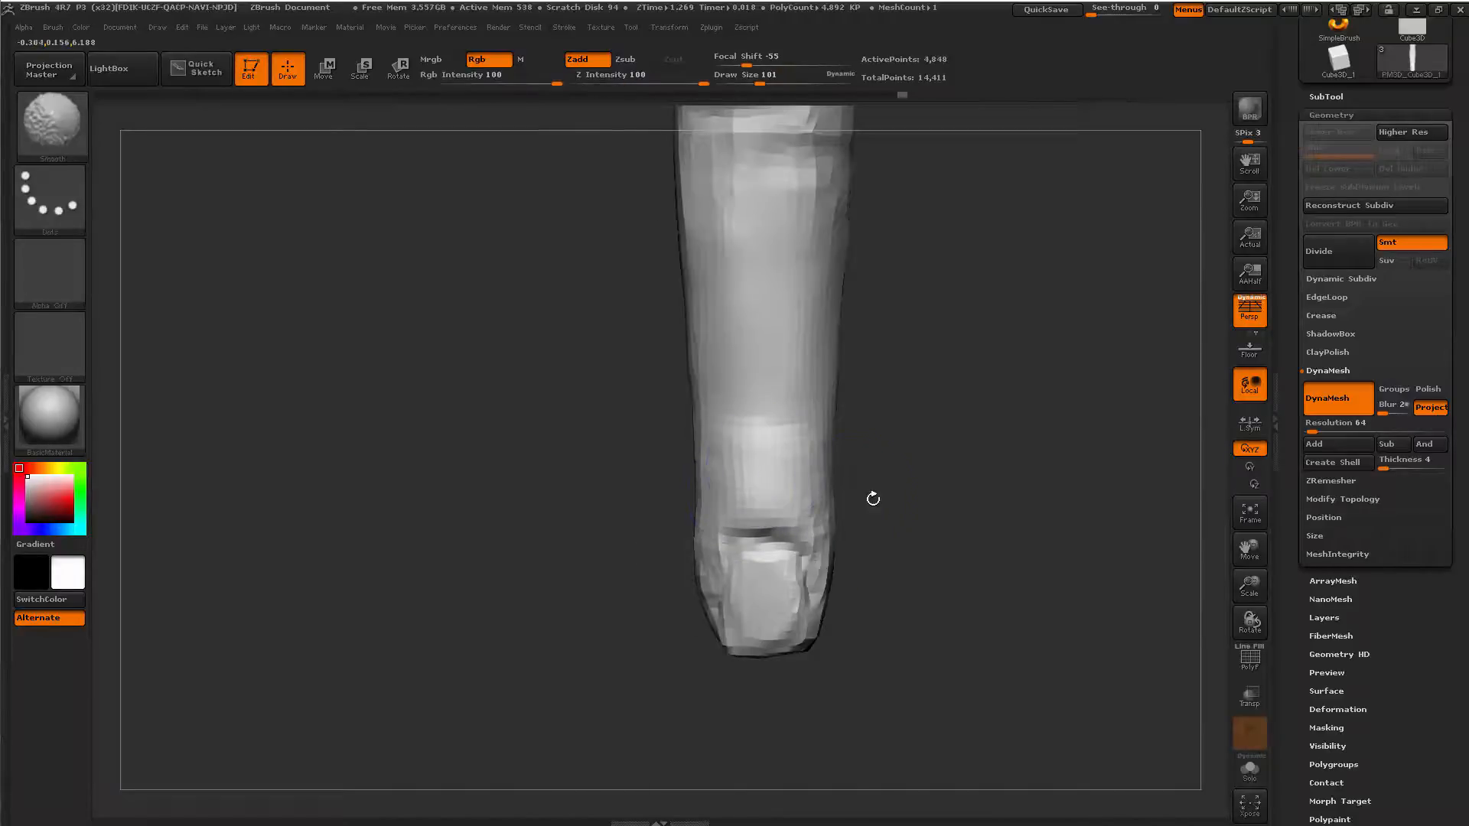
mouse_move(873, 499)
right_mouse_down()
mouse_move(1002, 505)
mouse_move(991, 505)
right_mouse_up()
Reshape the finger's side profile with the Move brush, setting Z Intensity to 25 and draw size to 351.
key("b")
key("m")
key("v")
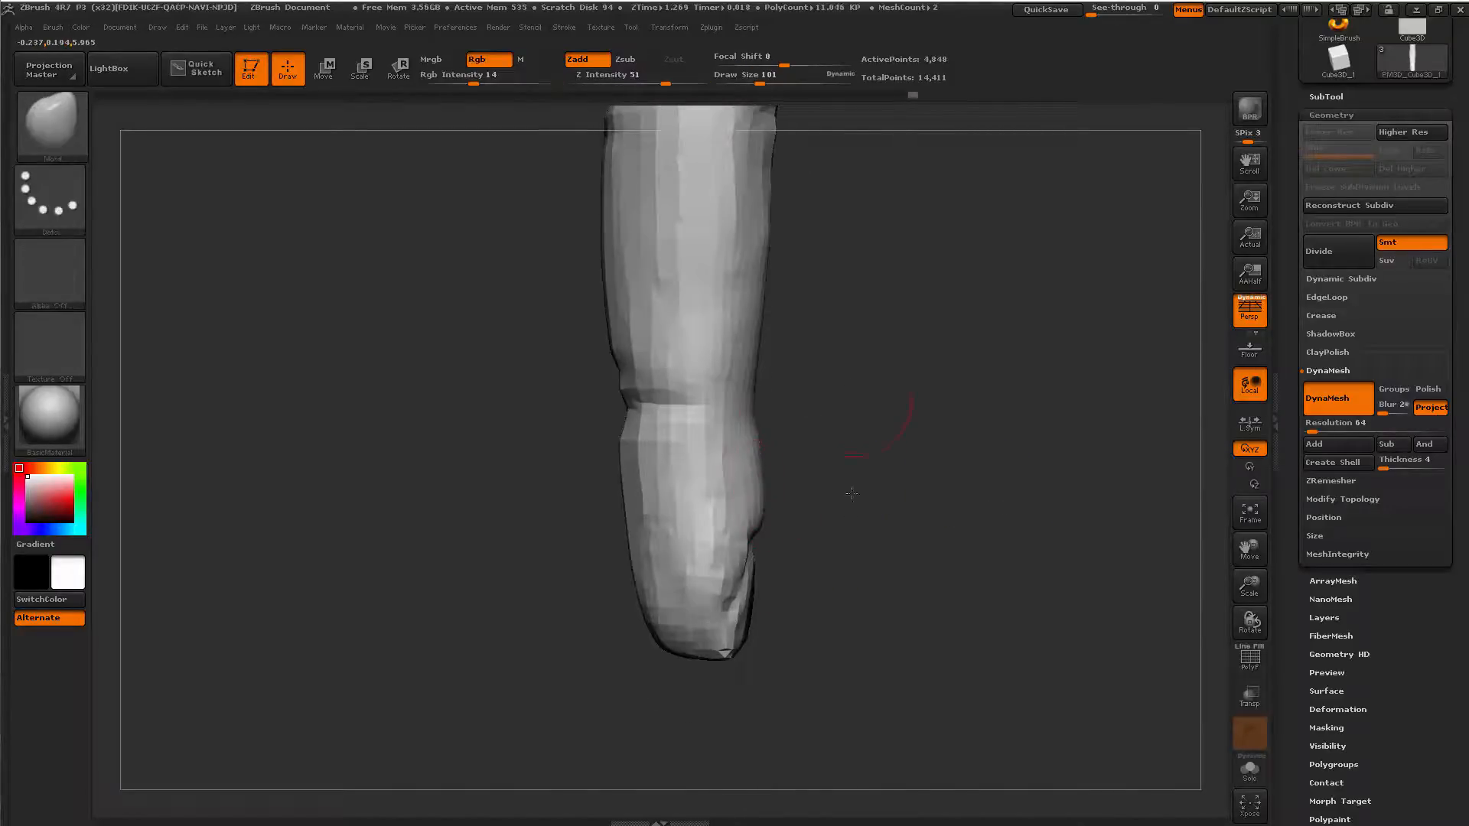
left_click_drag(851, 493, 731, 466, "shift")
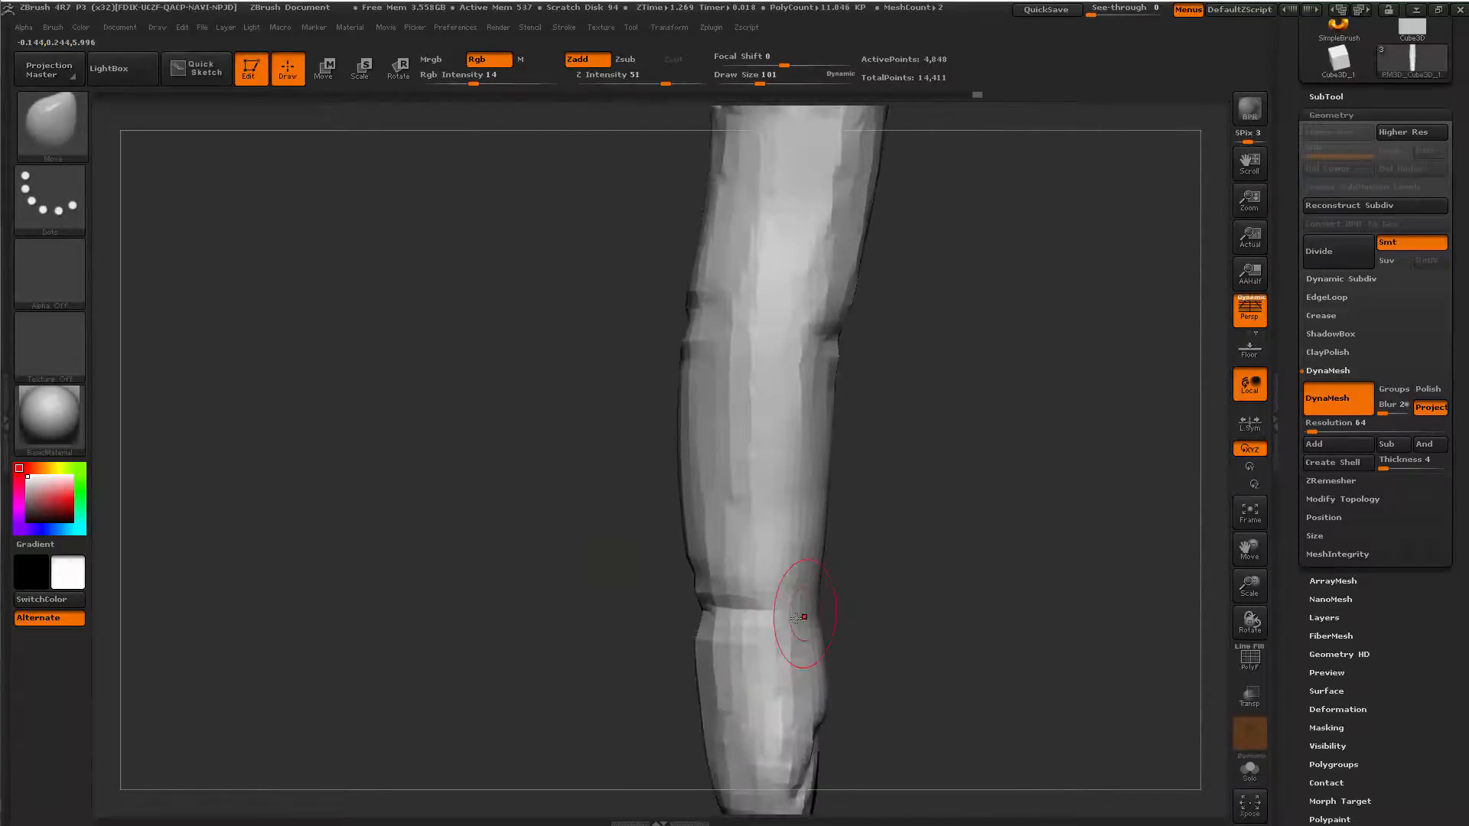
key("space")
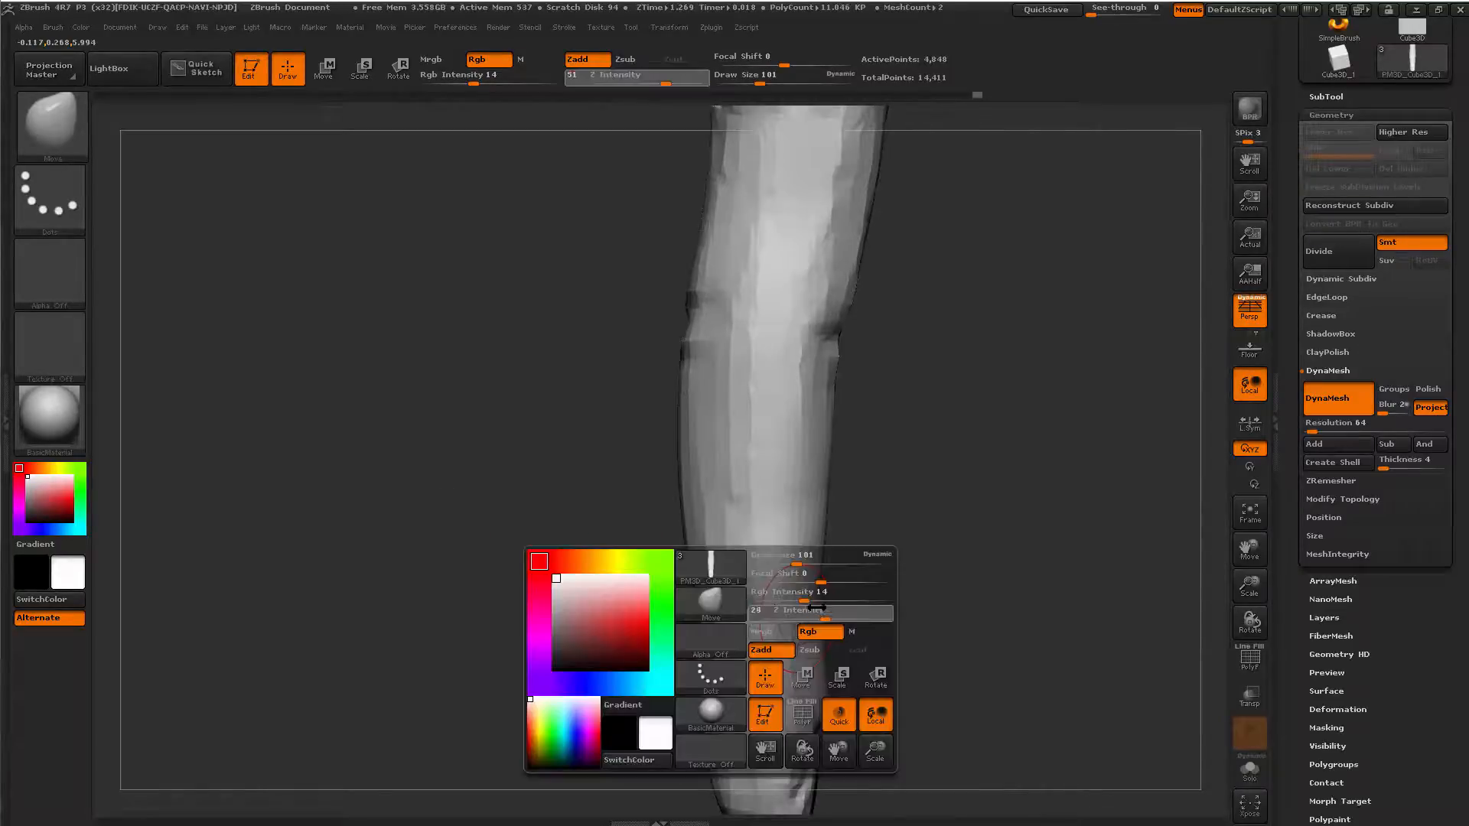
left_click_drag(792, 564, 820, 563)
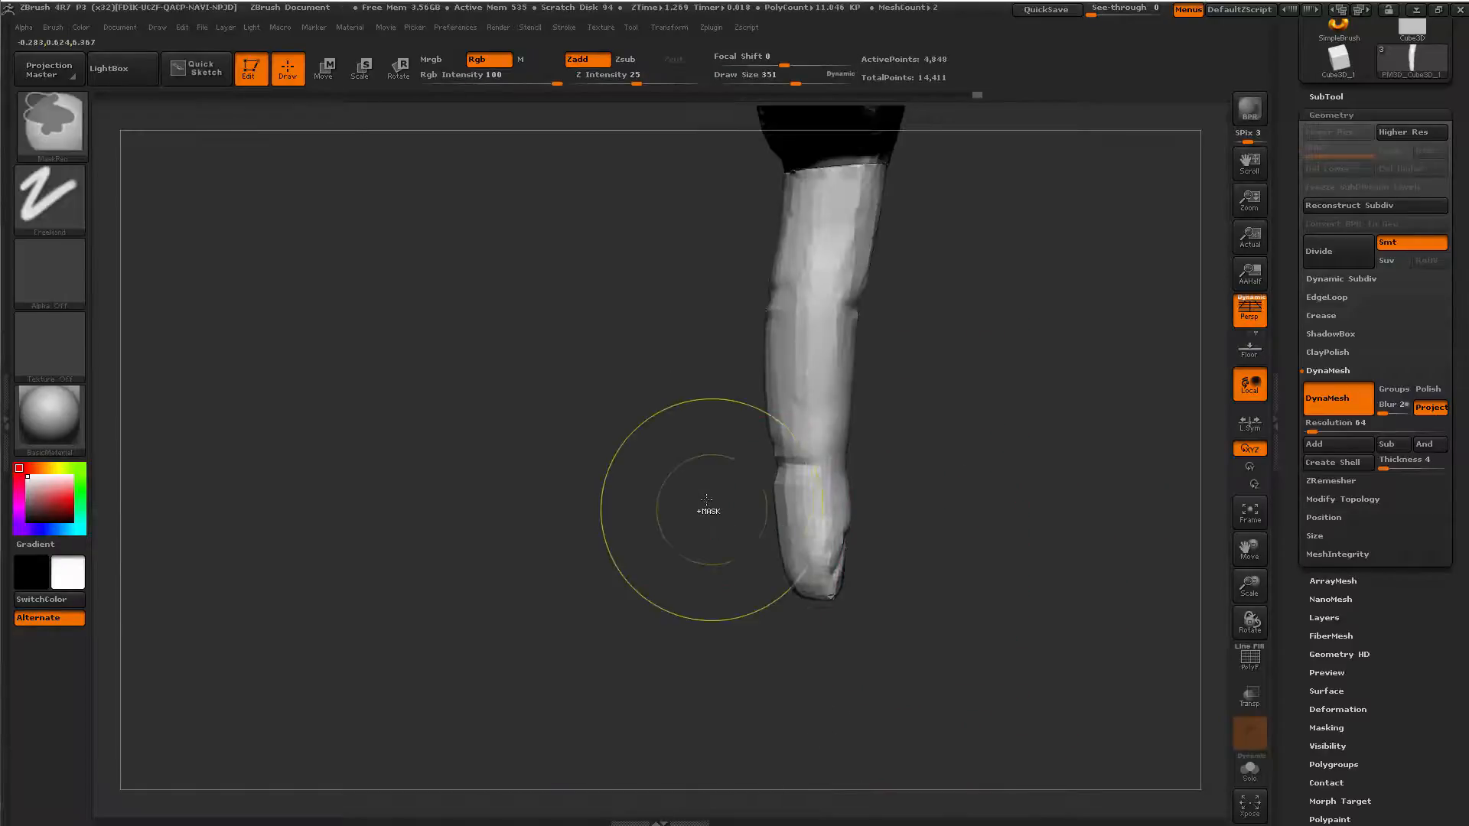
Mask the finger above the last joint and rotate the unmasked fingertip with a Transpose line along it.
left_click_drag(718, 479, 1018, 119, "ctrl")
key("w")
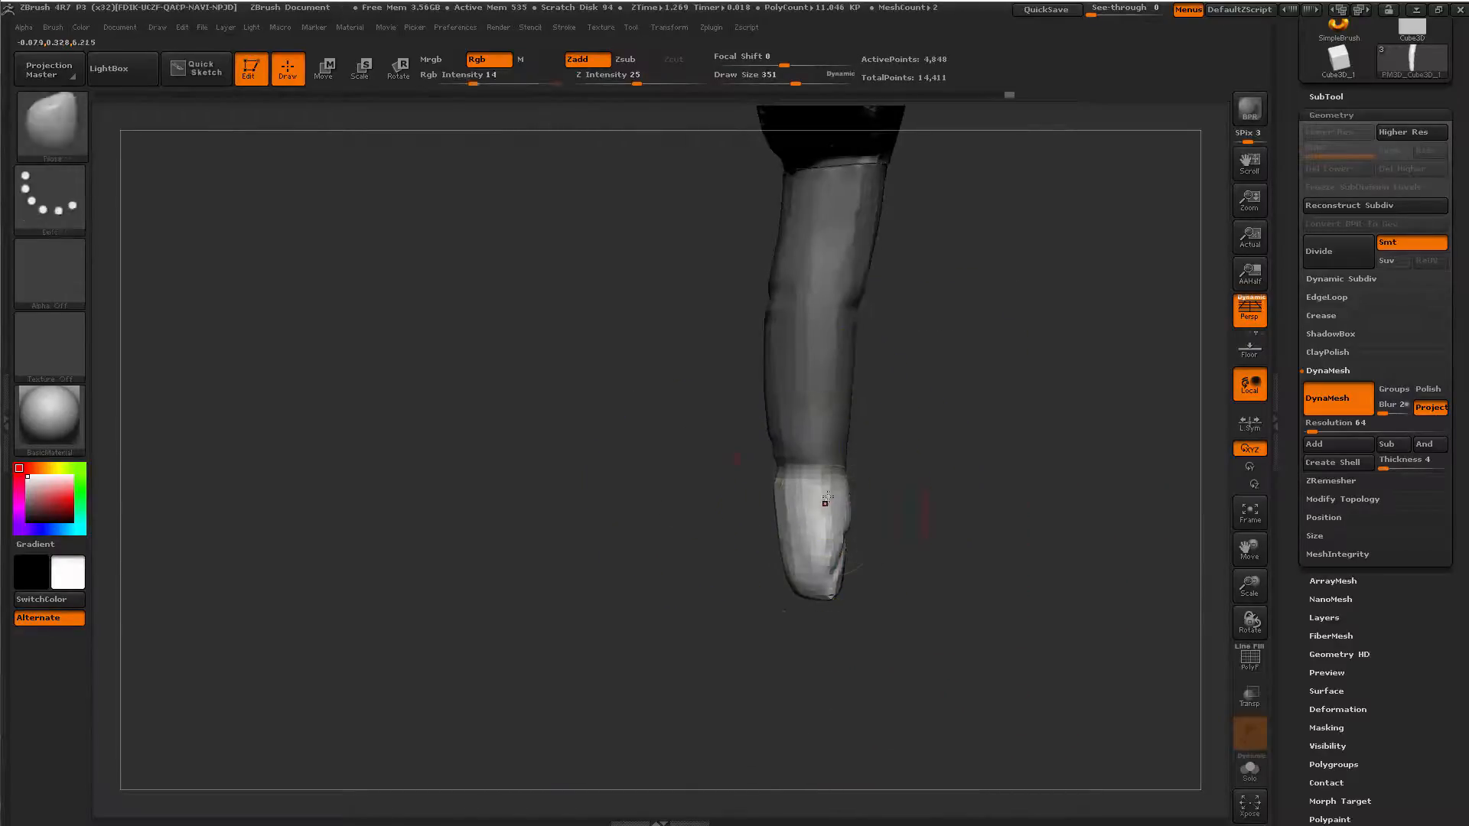
left_click_drag(825, 464, 821, 583)
key("r")
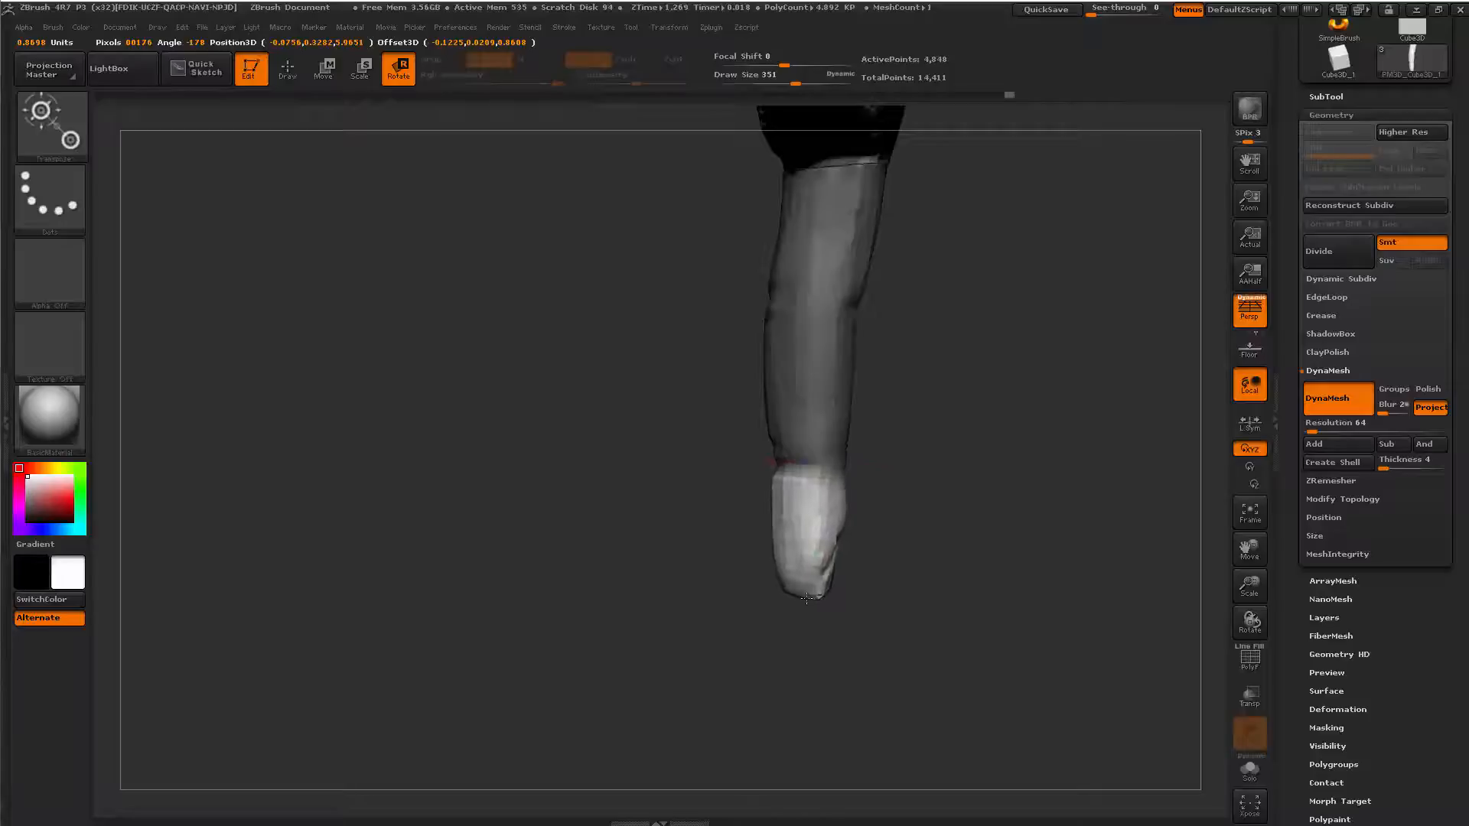
Build up the underside of the fingertip with the ClayBuildup brush at Z Intensity 20.
key("q")
key("b")
key("m")
key("v")
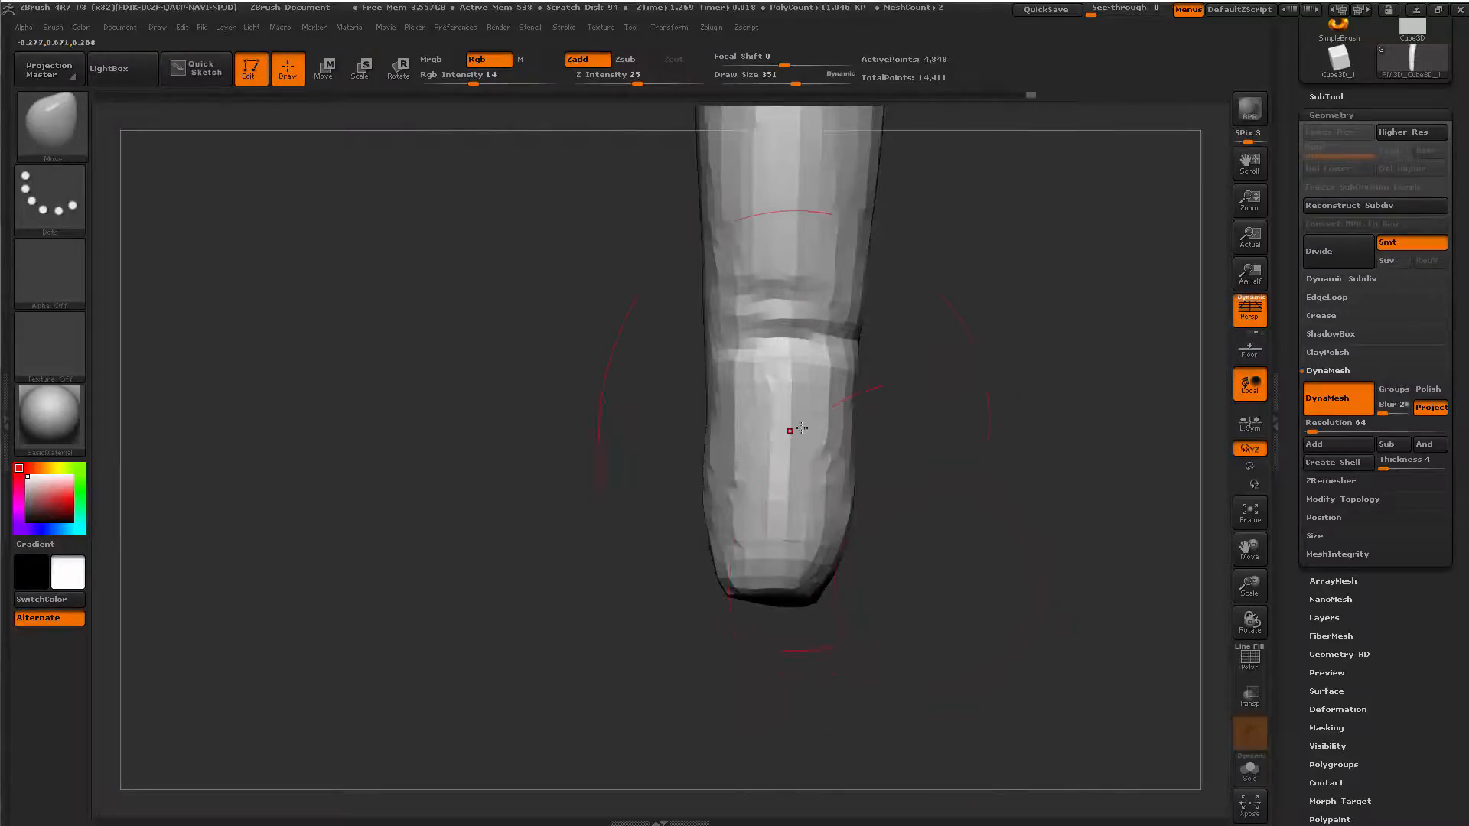
key("space")
mouse_move(802, 428)
left_mouse_down()
mouse_move(733, 439)
mouse_move(741, 410)
left_mouse_up()
key("b")
key("c")
key("b")
left_click_drag(805, 495, 792, 527)
left_click_drag(954, 475, 800, 485)
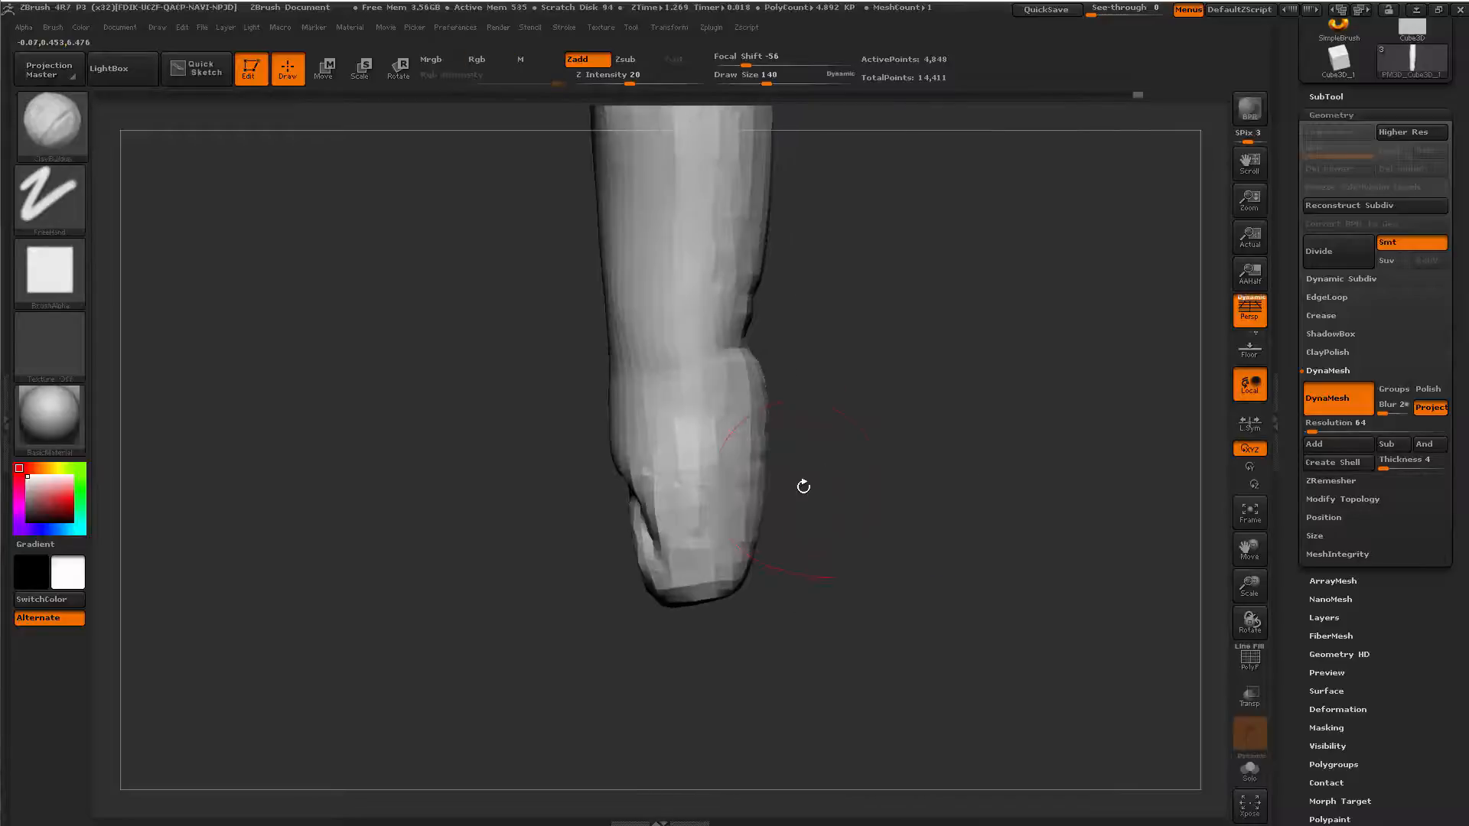
Push in the bulge beside the last finger joint with the Move brush.
key("b")
key("m")
key("v")
left_click_drag(756, 361, 746, 358)
mouse_move(804, 186)
left_mouse_down("alt")
mouse_move(787, 508)
mouse_move(763, 482)
left_mouse_up("alt")
key("space")
left_click_drag(813, 253, 790, 512, "alt")
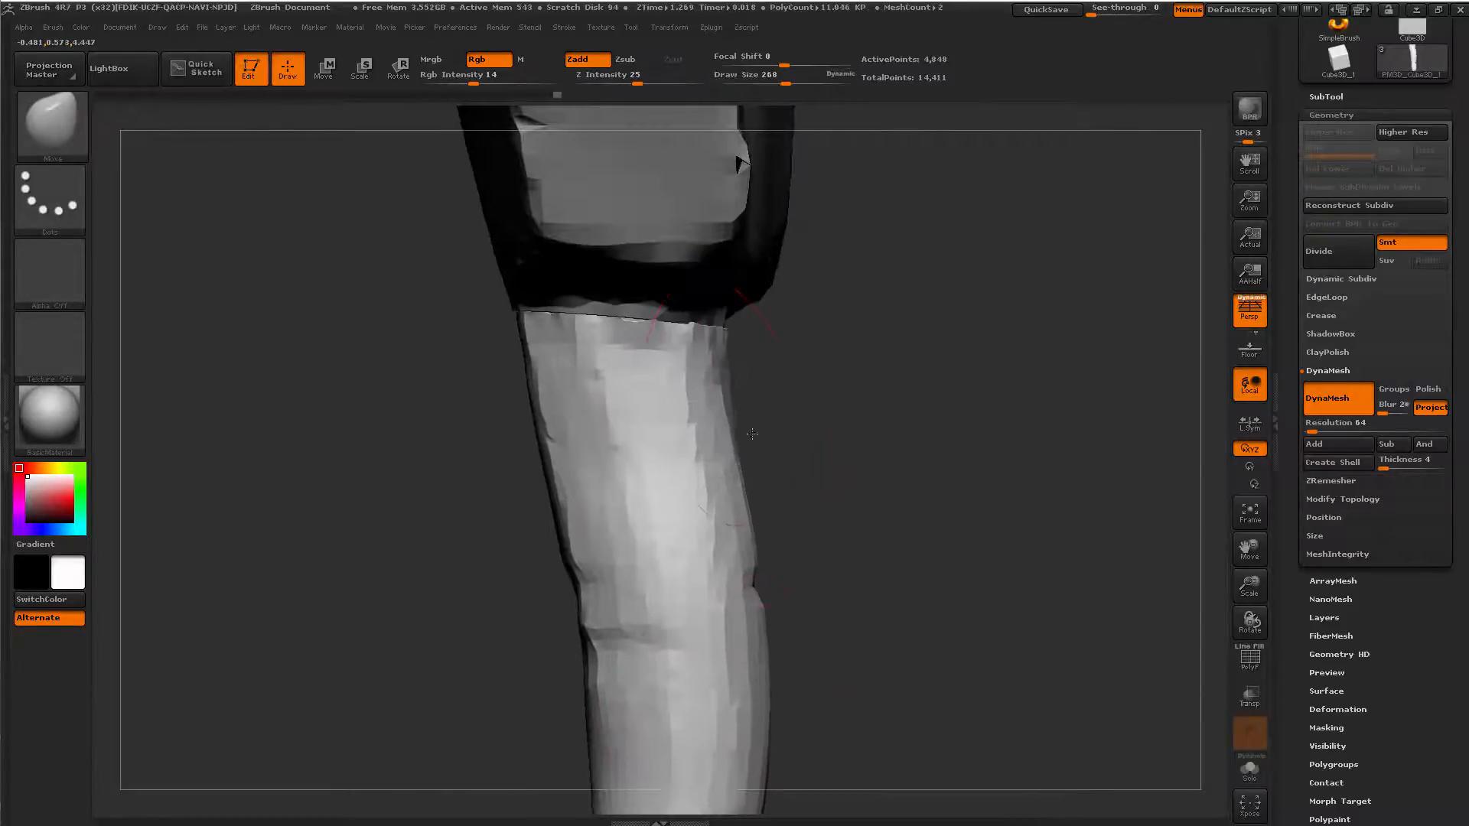
Reshape the base of the finger where it meets the palm with the Move brush at draw size 257.
key("space")
left_click_drag(739, 413, 732, 439)
left_click_drag(719, 382, 722, 372)
key("space")
mouse_move(701, 368)
left_mouse_down()
mouse_move(719, 369)
mouse_move(737, 320)
left_mouse_up()
right_click_drag(741, 329, 655, 346)
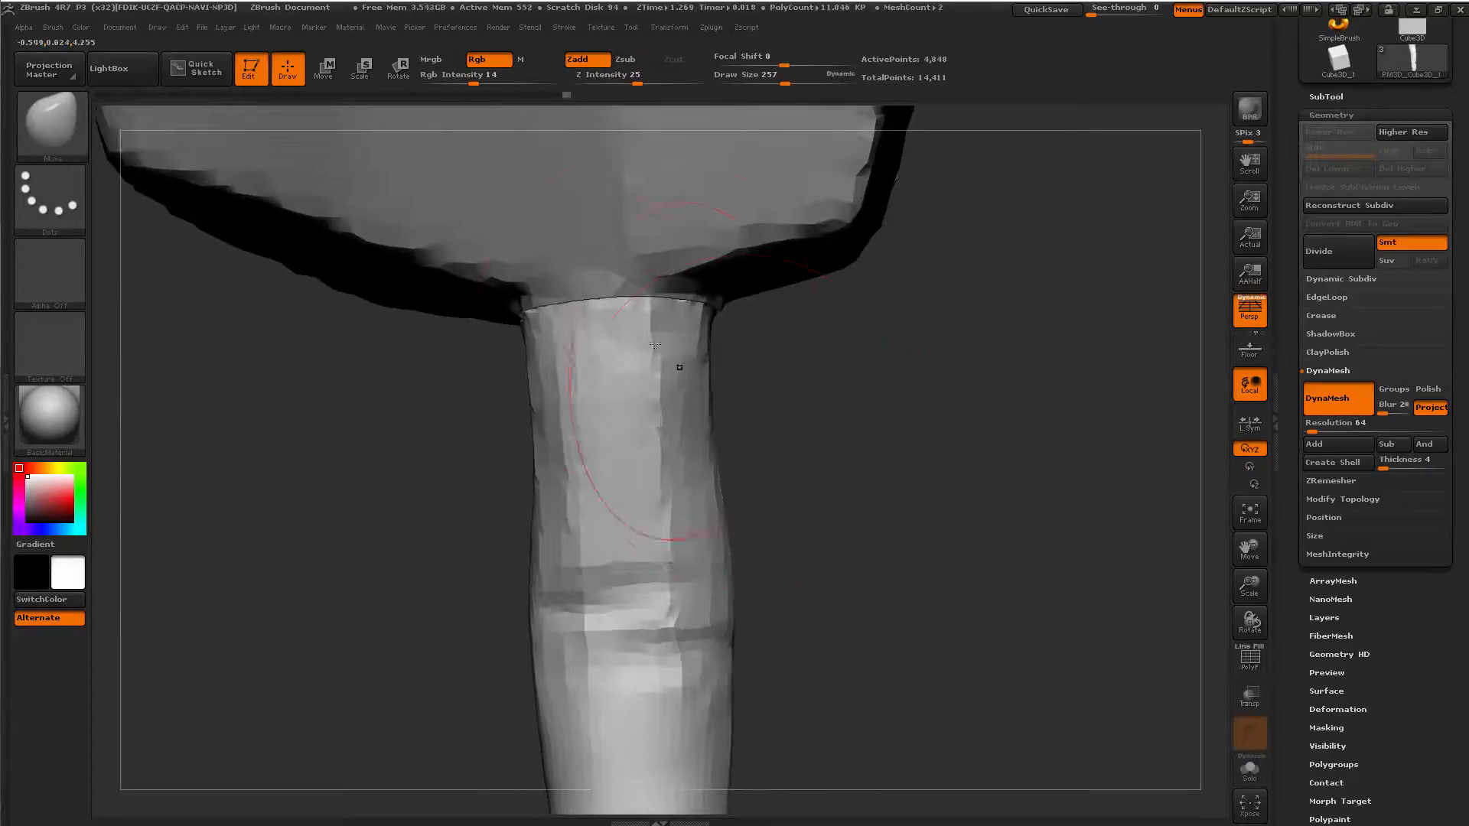
right_click_drag(853, 392, 650, 334)
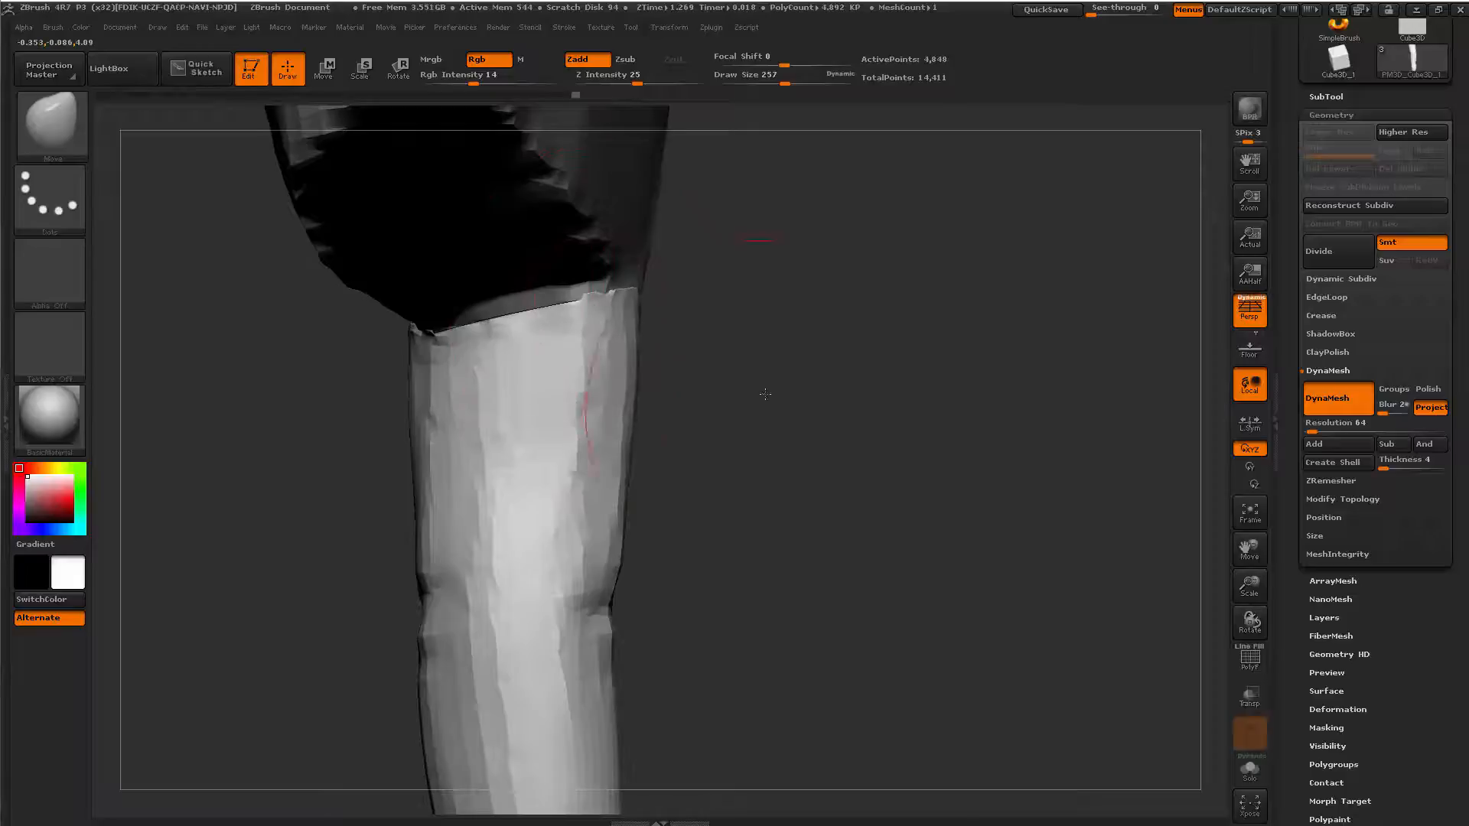
mouse_move(765, 394)
right_mouse_down()
mouse_move(830, 541)
mouse_move(783, 368)
right_mouse_up()
Carve finer creases across the last finger joint with the Dam_Standard brush at draw size 35.
key("space")
left_click_drag(697, 433, 645, 430)
key("b")
key("d")
key("s")
key("space")
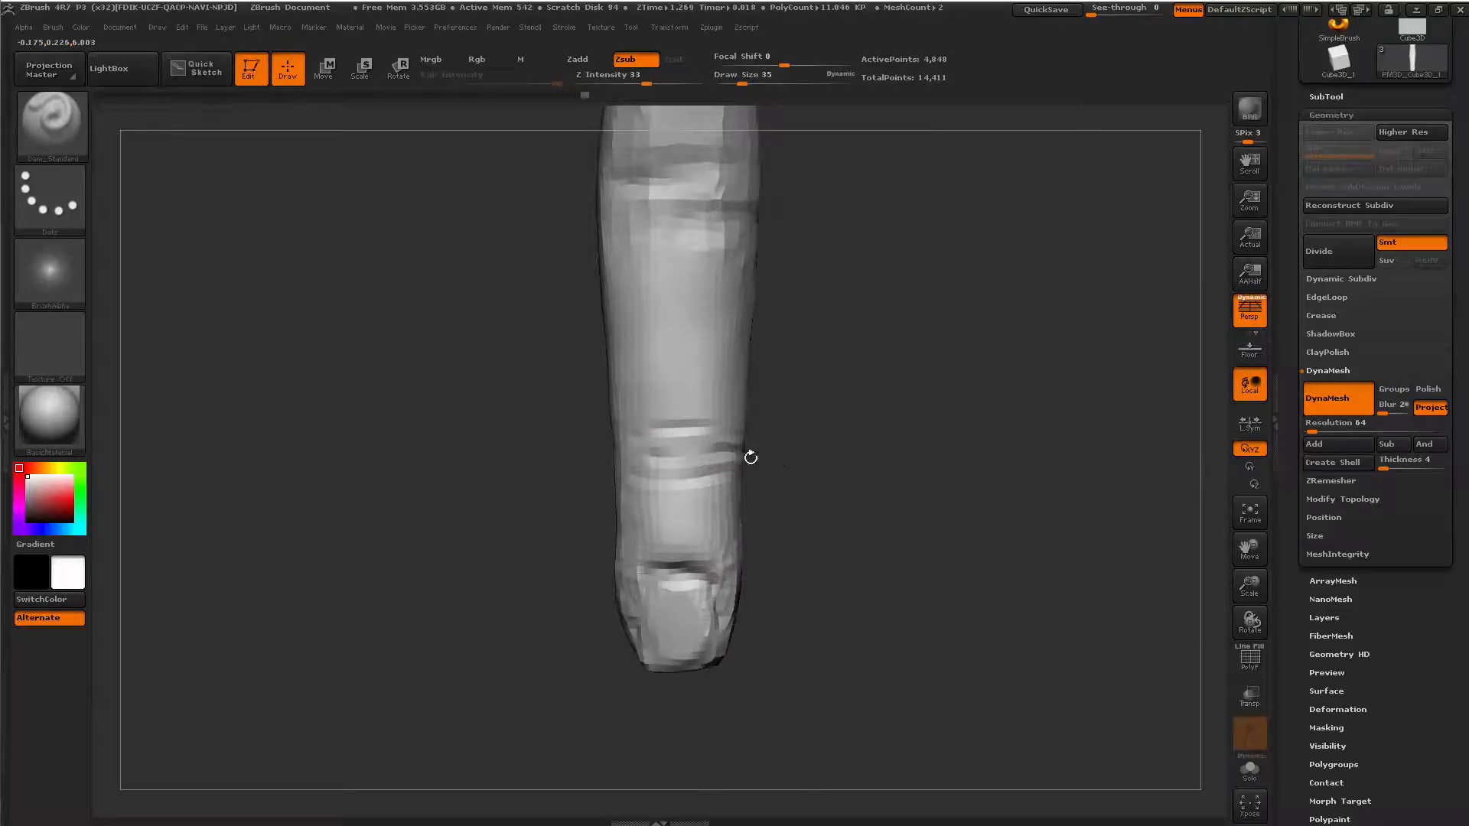
right_click_drag(794, 477, 795, 490)
Build up the finger between the nail and last joint with the ClayBuildup brush, setting draw size 207 and Z Intensity 12.
key("space")
left_click_drag(668, 523, 704, 523)
right_click_drag(704, 523, 770, 515)
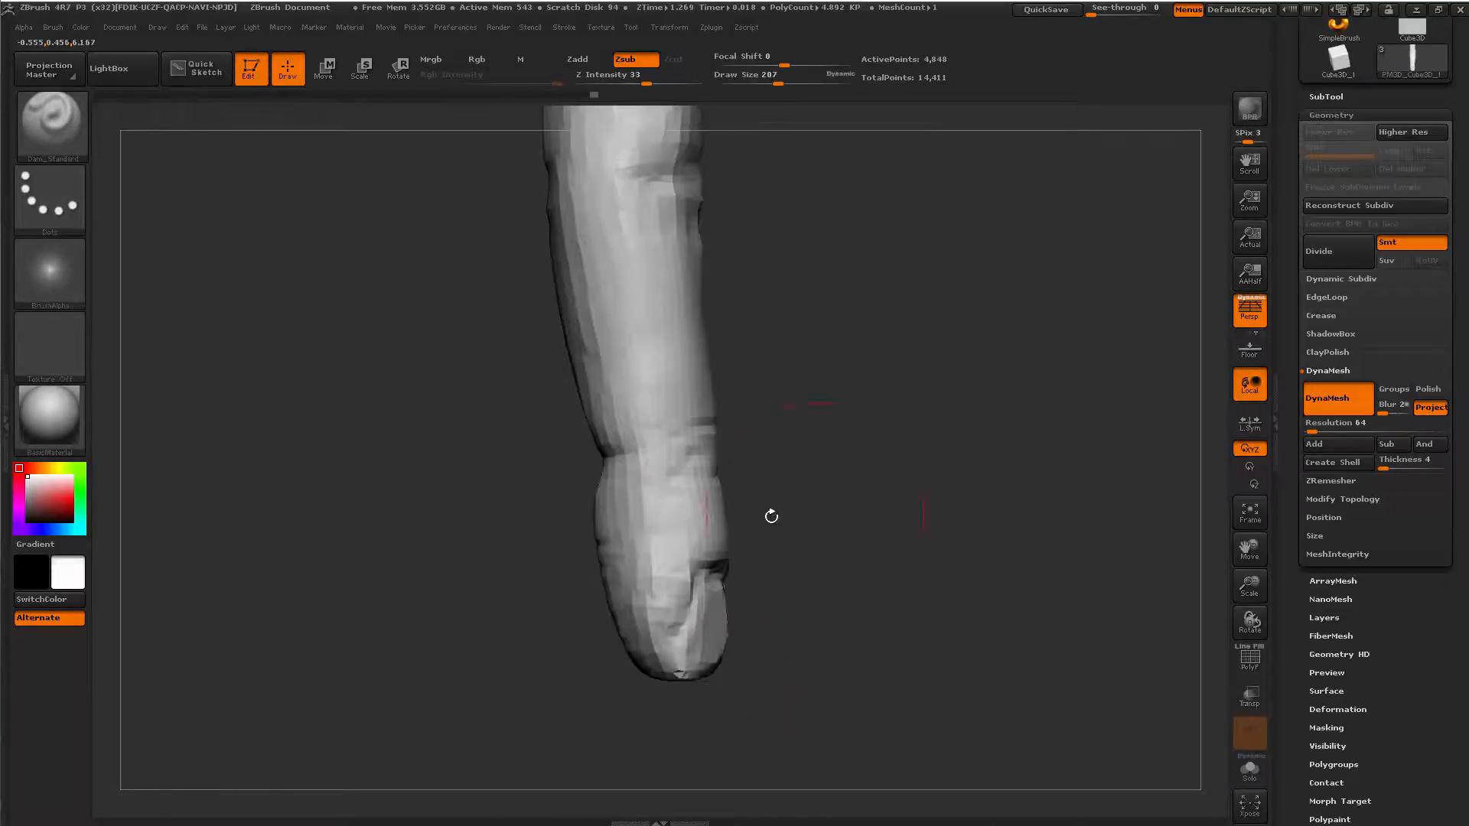
key("b")
key("c")
key("b")
right_click_drag(681, 546, 765, 532)
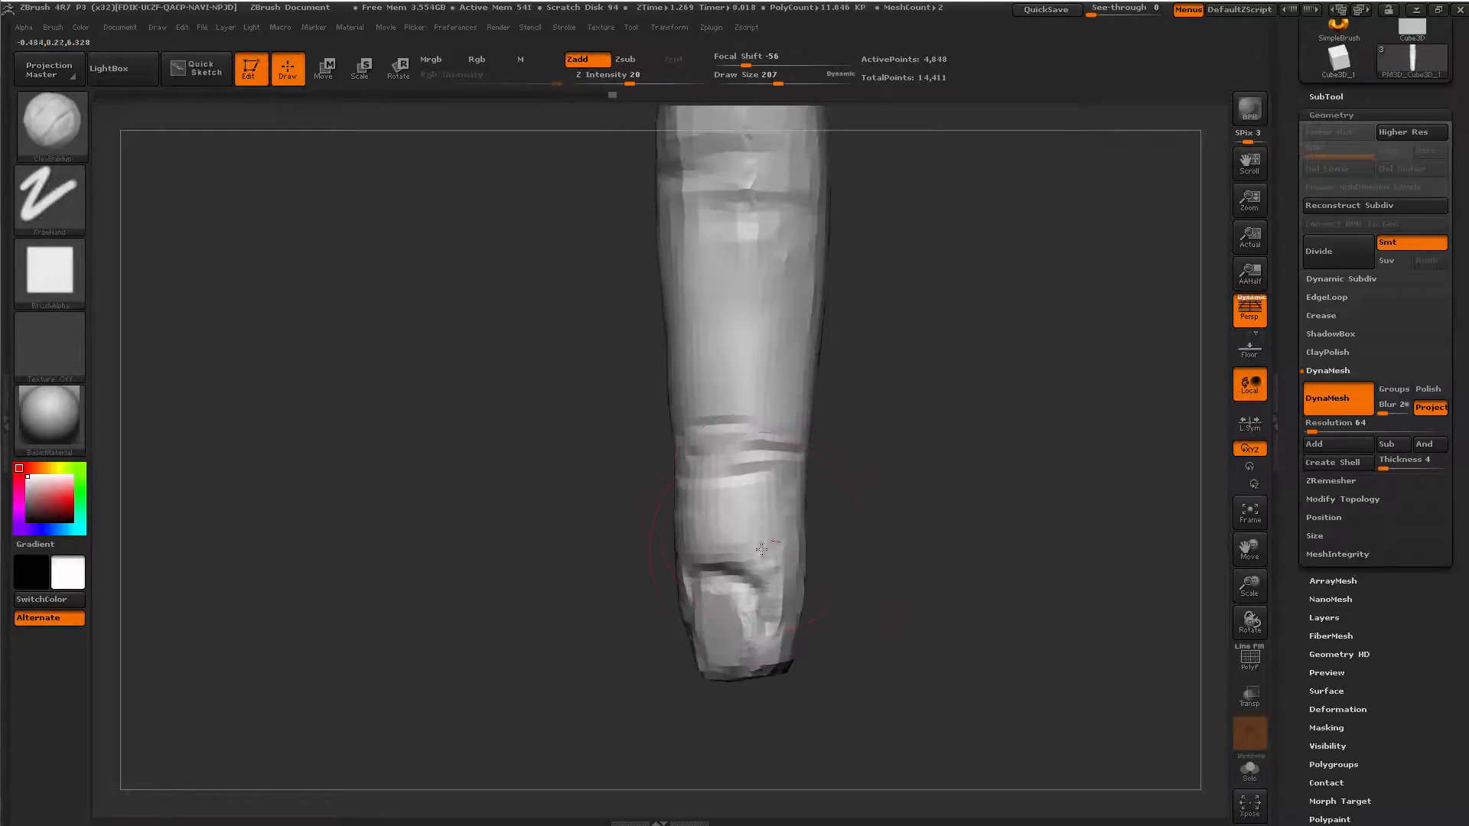
key("space")
left_click_drag(772, 612, 753, 612)
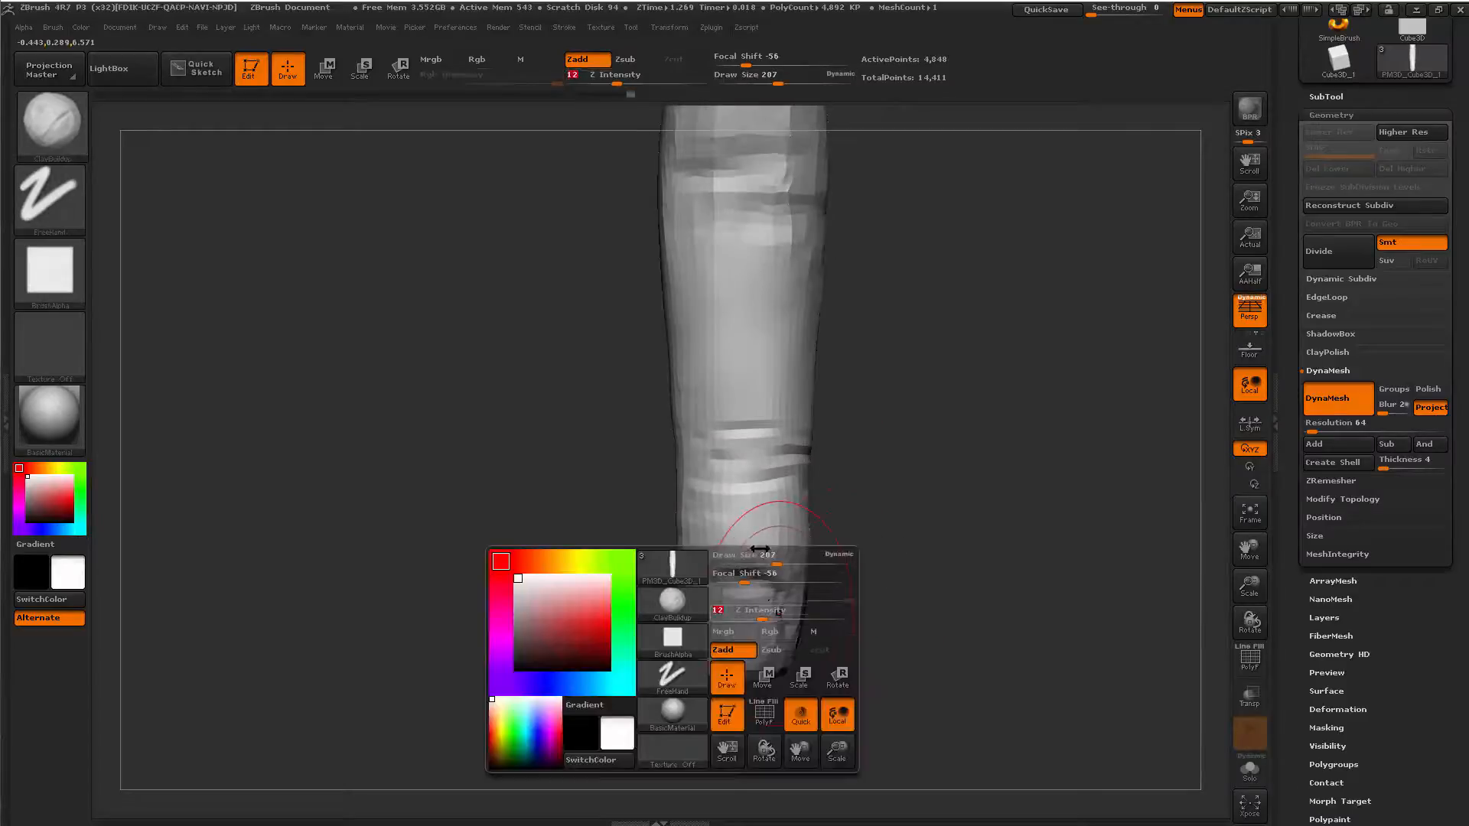
left_click_drag(767, 554, 737, 555)
Refine the middle joint's creases with the Dam_Standard brush, then build up and smooth the folds using ClayBuildup at Z Intensity 12.
key("b")
key("d")
key("s")
right_click_drag(859, 498, 857, 711, "alt")
key("space")
left_click_drag(768, 503, 774, 503)
key("b")
key("c")
key("b")
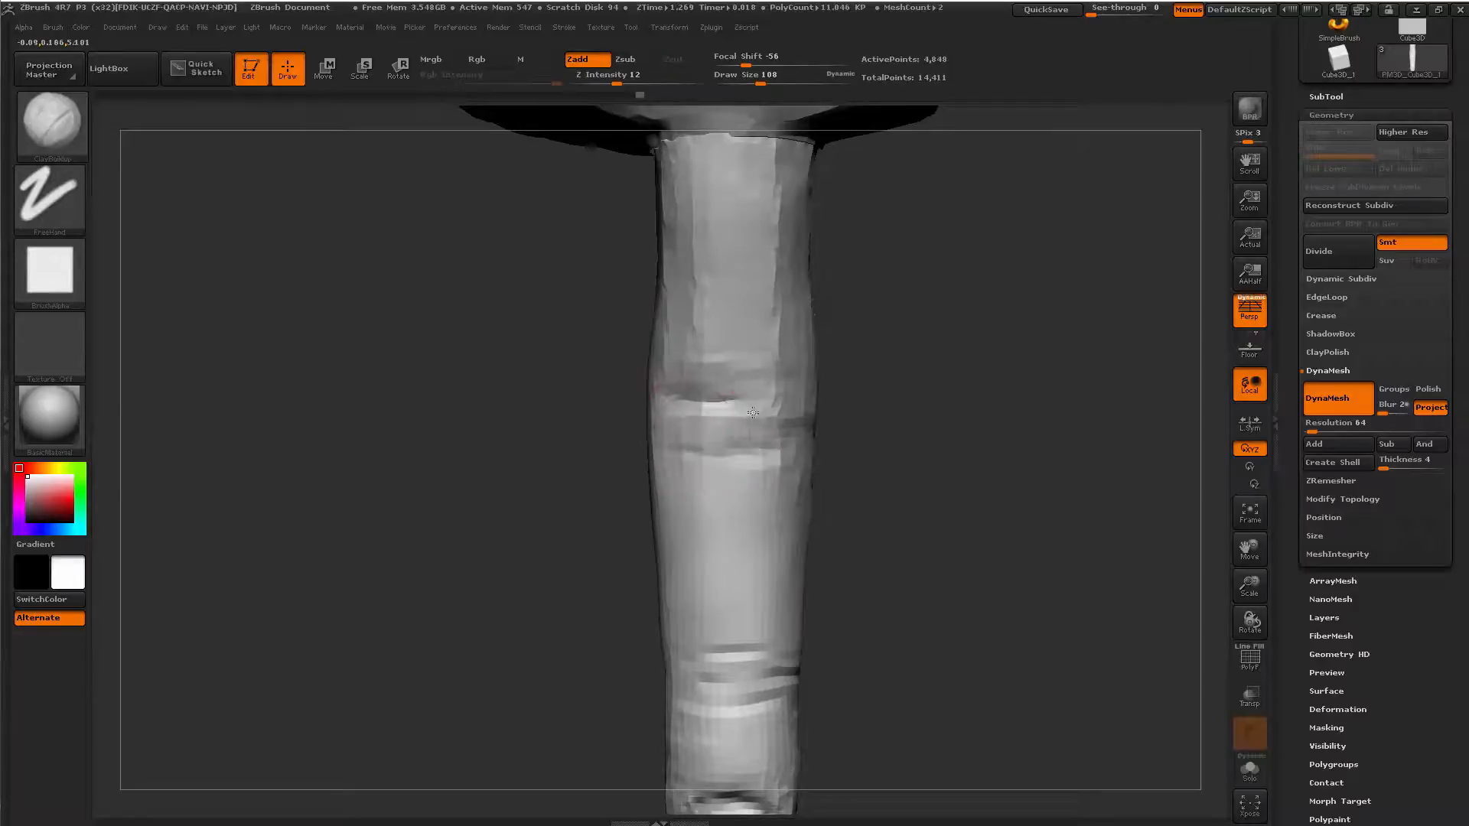
left_click_drag(936, 407, 724, 430, "shift")
left_click_drag(819, 370, 734, 292)
left_click_drag(876, 310, 847, 313)
Adjust the finger's outline between the palm and middle joint with the Move brush, setting the draw size to 293.
key("b")
key("m")
key("v")
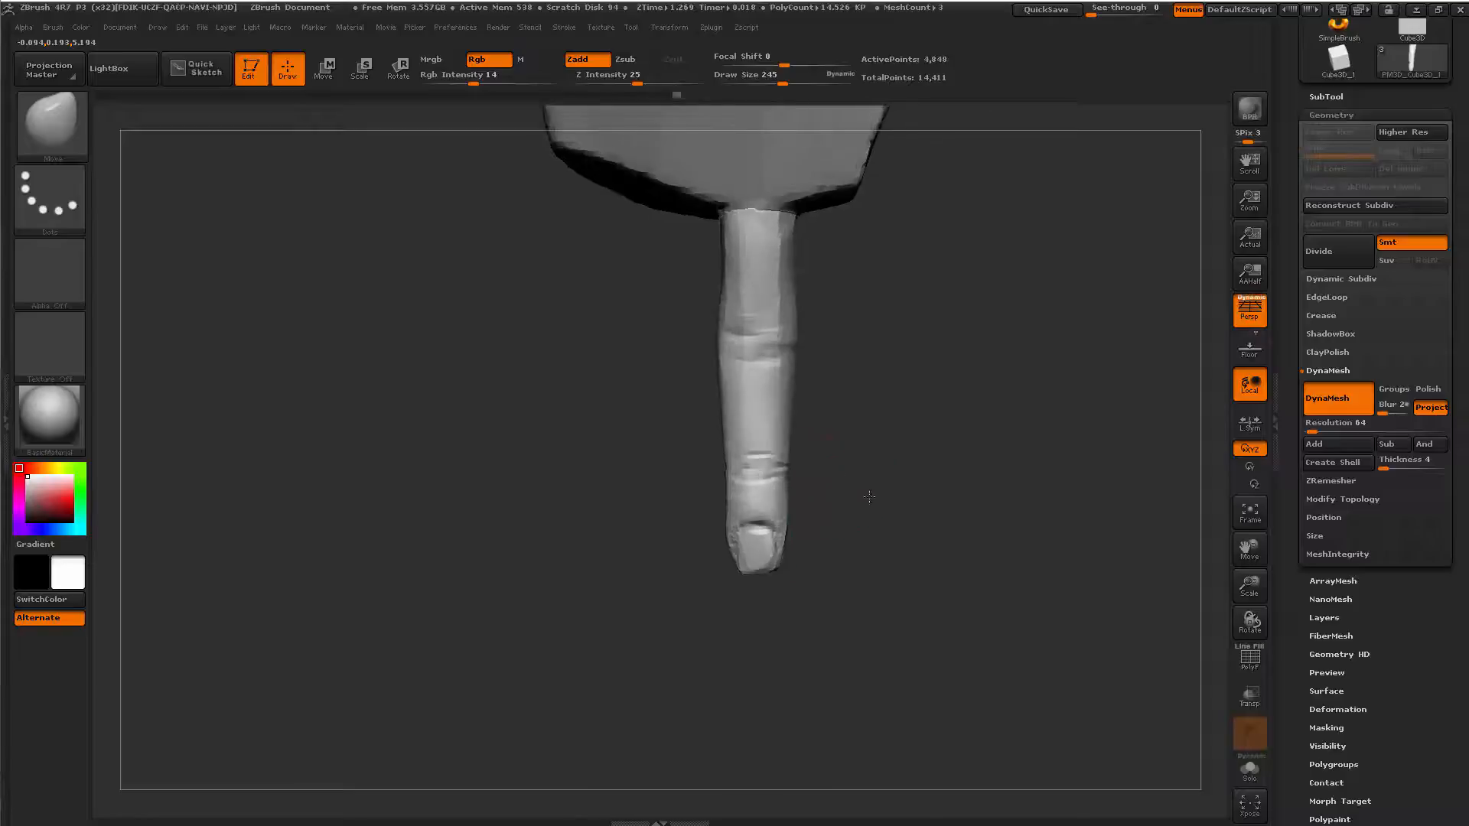
mouse_move(842, 482)
left_mouse_down()
mouse_move(709, 530)
mouse_move(642, 584)
mouse_move(852, 423)
left_mouse_up()
key("space")
left_click_drag(781, 369, 789, 369)
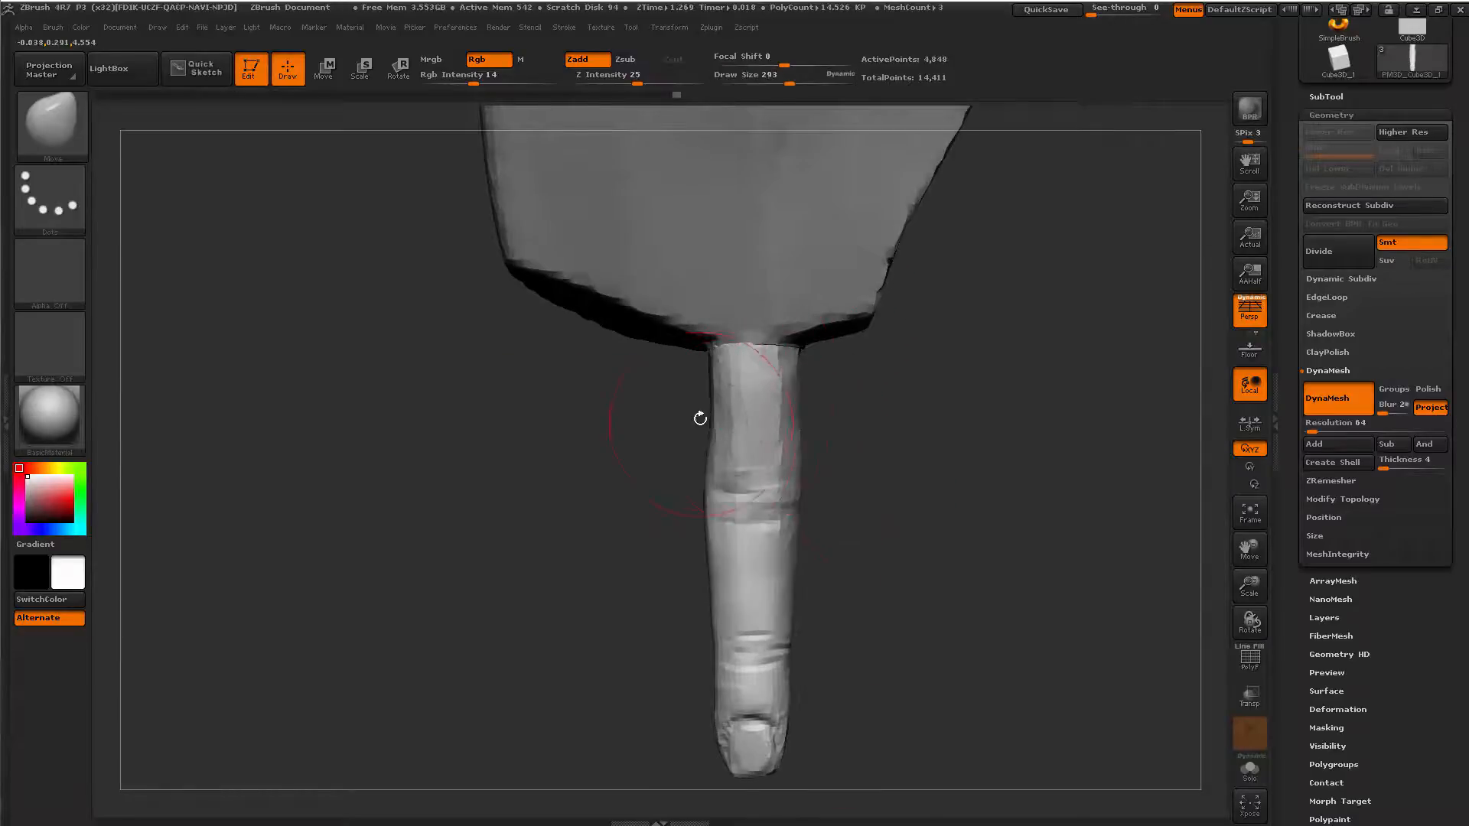
mouse_move(700, 419)
left_mouse_down()
mouse_move(679, 442)
mouse_move(711, 416)
left_mouse_up()
left_click_drag(612, 523, 721, 397)
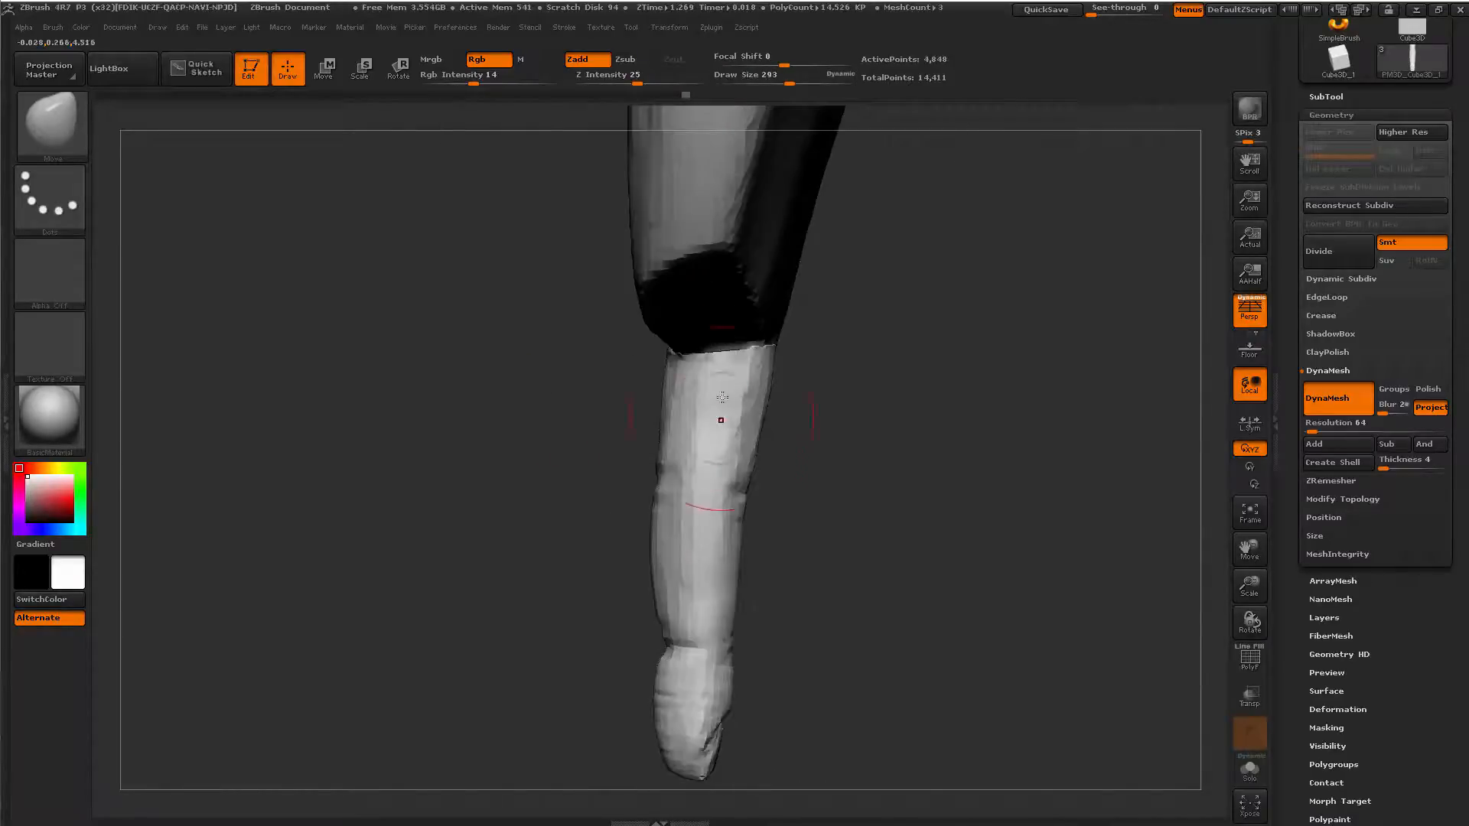
left_click_drag(844, 505, 825, 734)
left_click_drag(794, 635, 772, 523)
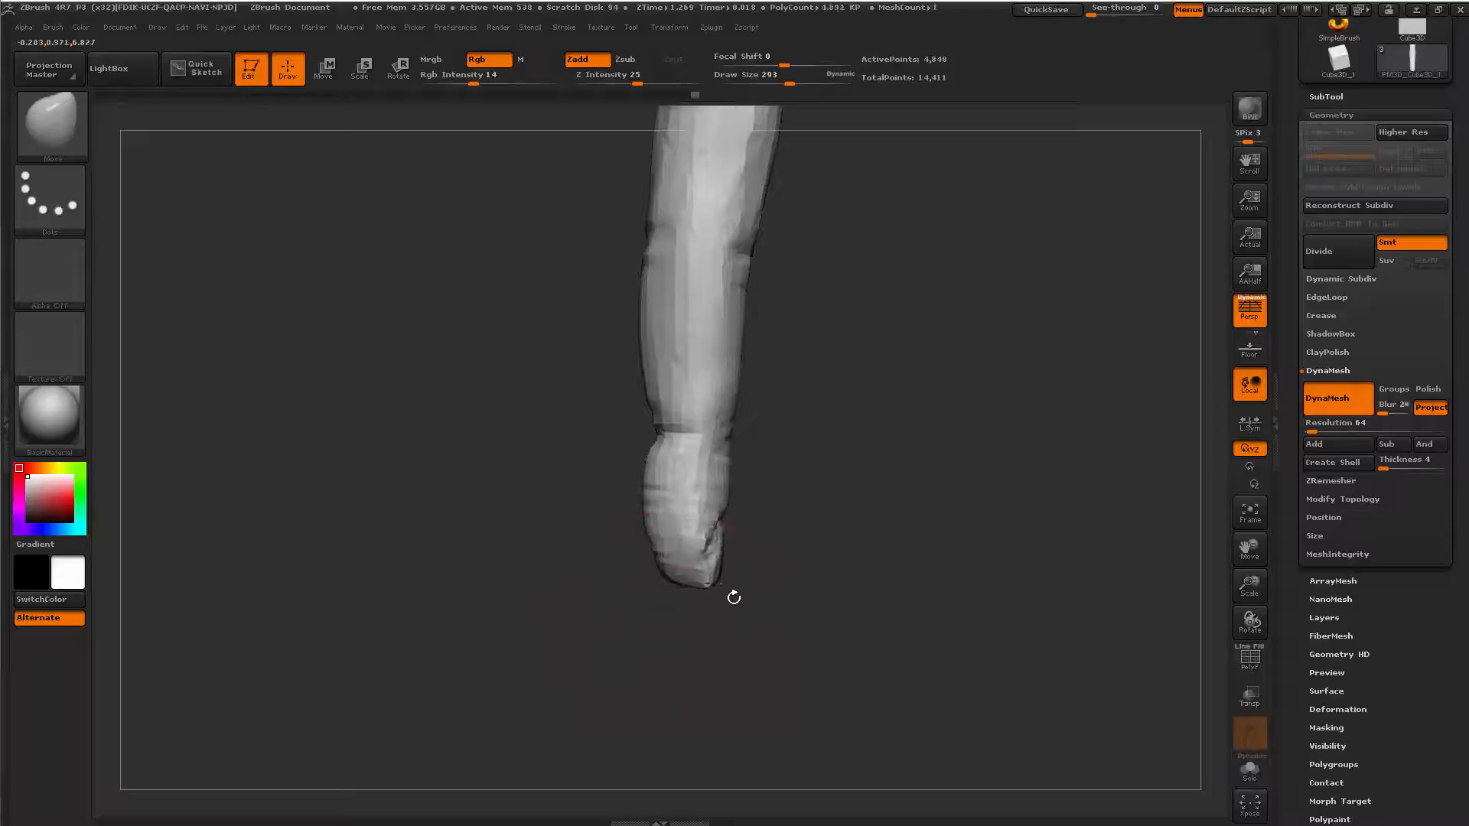
Reshape the fingertip and the flesh around the nail with the Move brush, reducing the draw size to 145.
mouse_move(734, 598)
left_mouse_down()
mouse_move(715, 665)
mouse_move(736, 576)
left_mouse_up()
key("space")
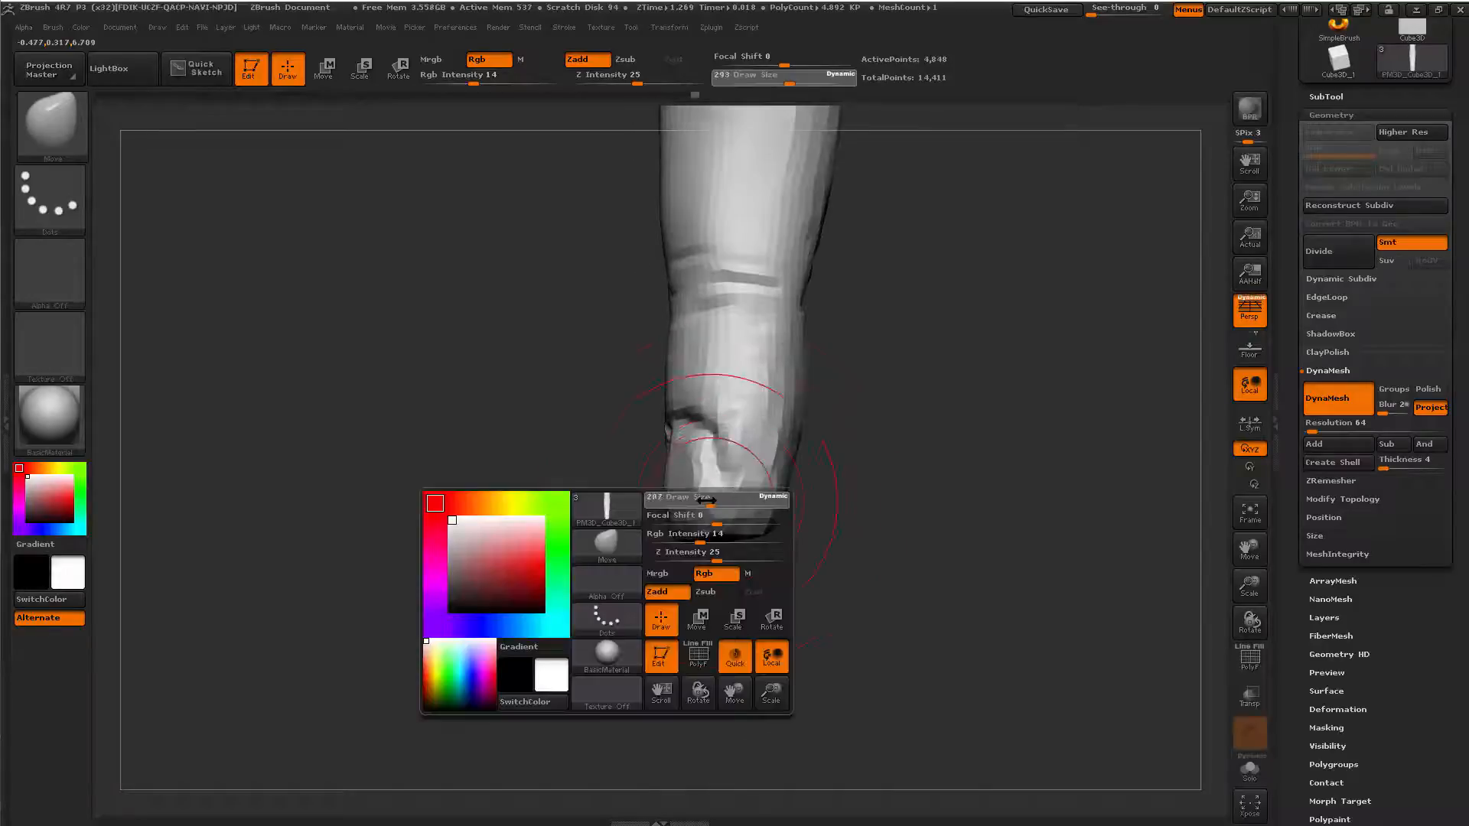
left_click_drag(706, 500, 688, 501)
mouse_move(738, 626)
left_mouse_down()
mouse_move(712, 626)
mouse_move(679, 570)
left_mouse_up()
left_click_drag(773, 586, 768, 643)
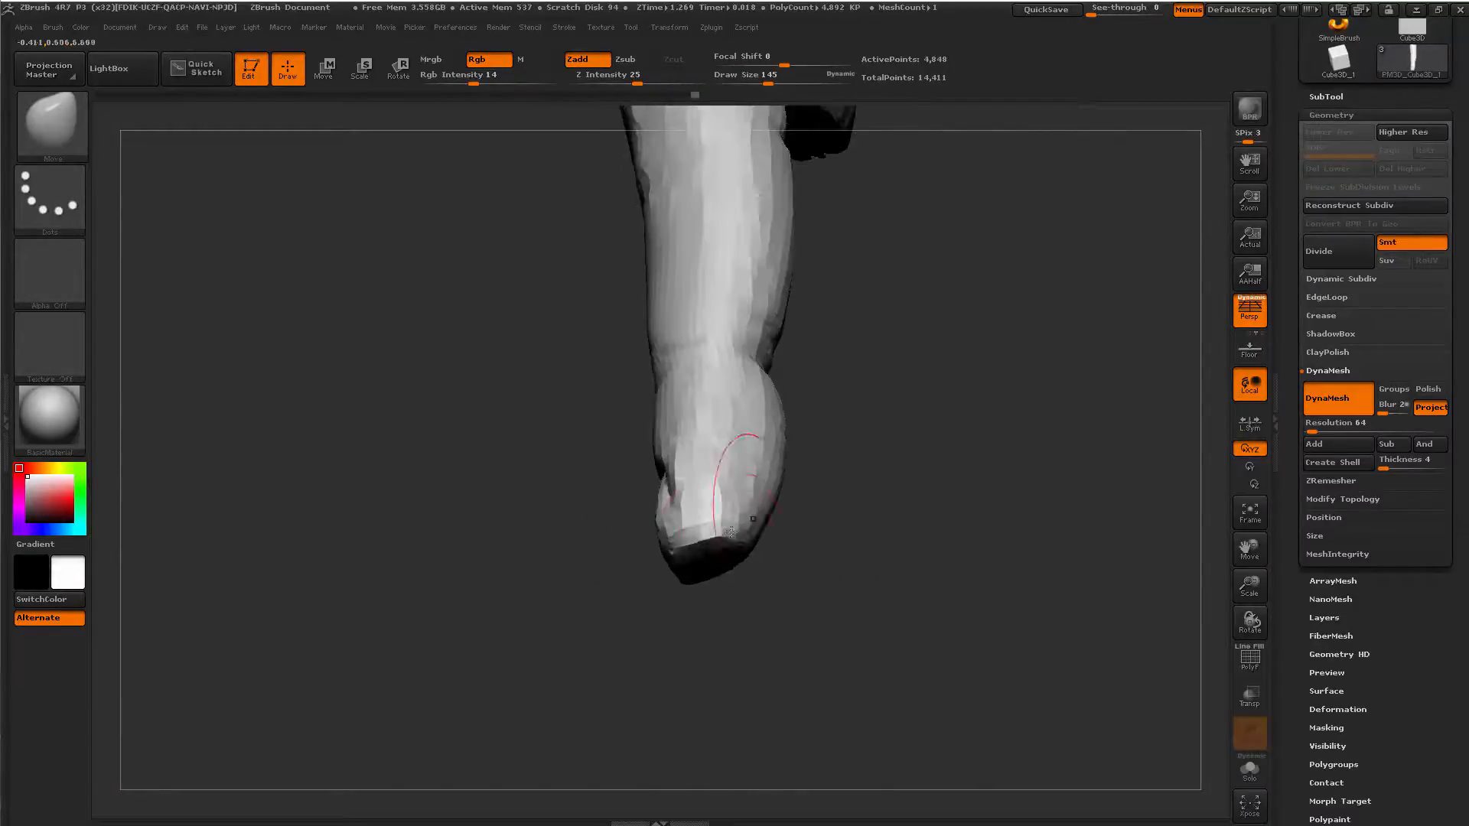
key("space")
left_click_drag(716, 527, 701, 527)
left_click_drag(760, 682, 696, 484, "alt")
Round out the blunt end of the fingertip with the ClayBuildup brush and smooth it.
key("b")
key("c")
key("b")
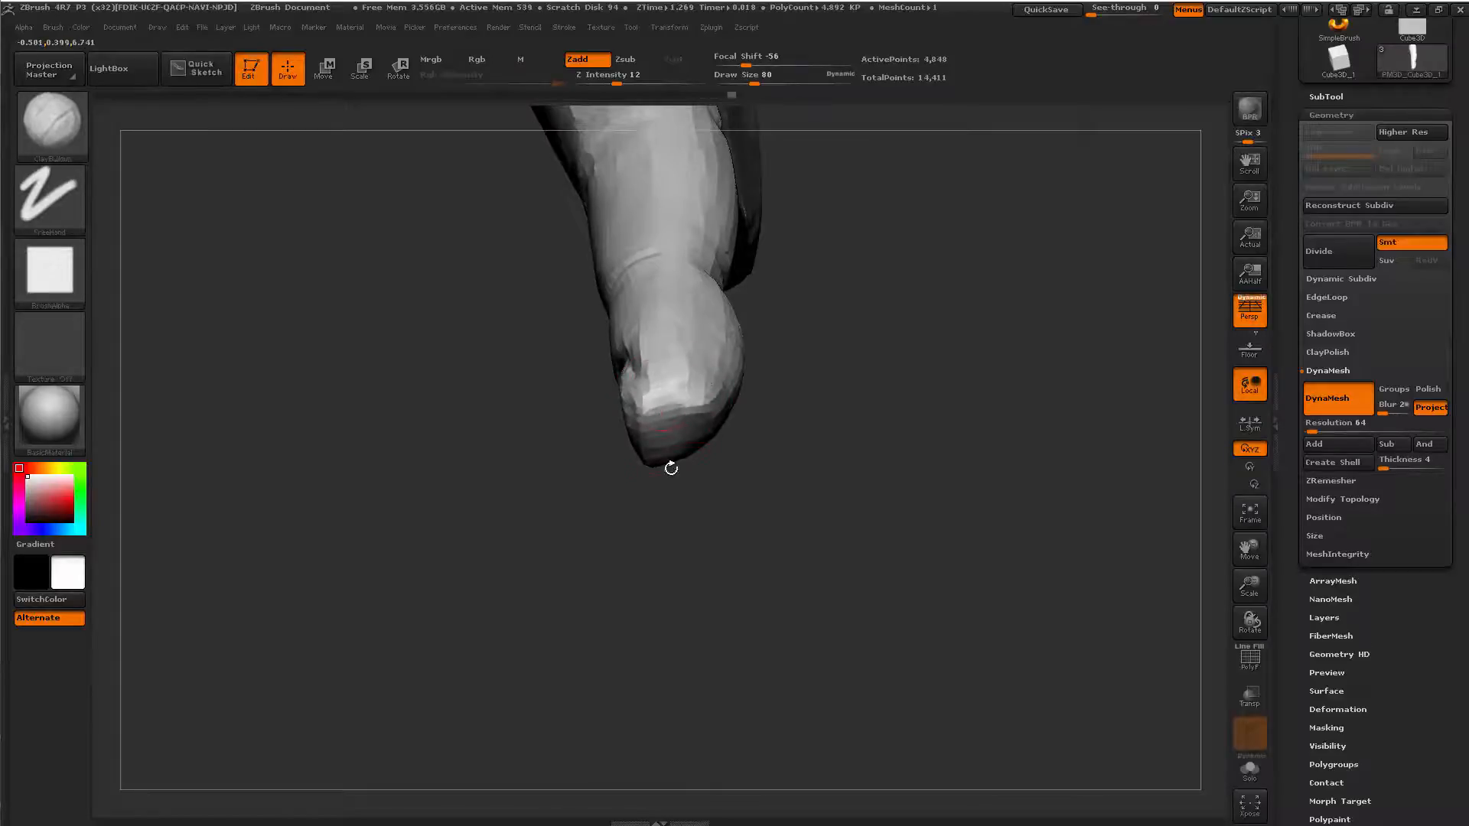
left_click_drag(714, 614, 680, 482)
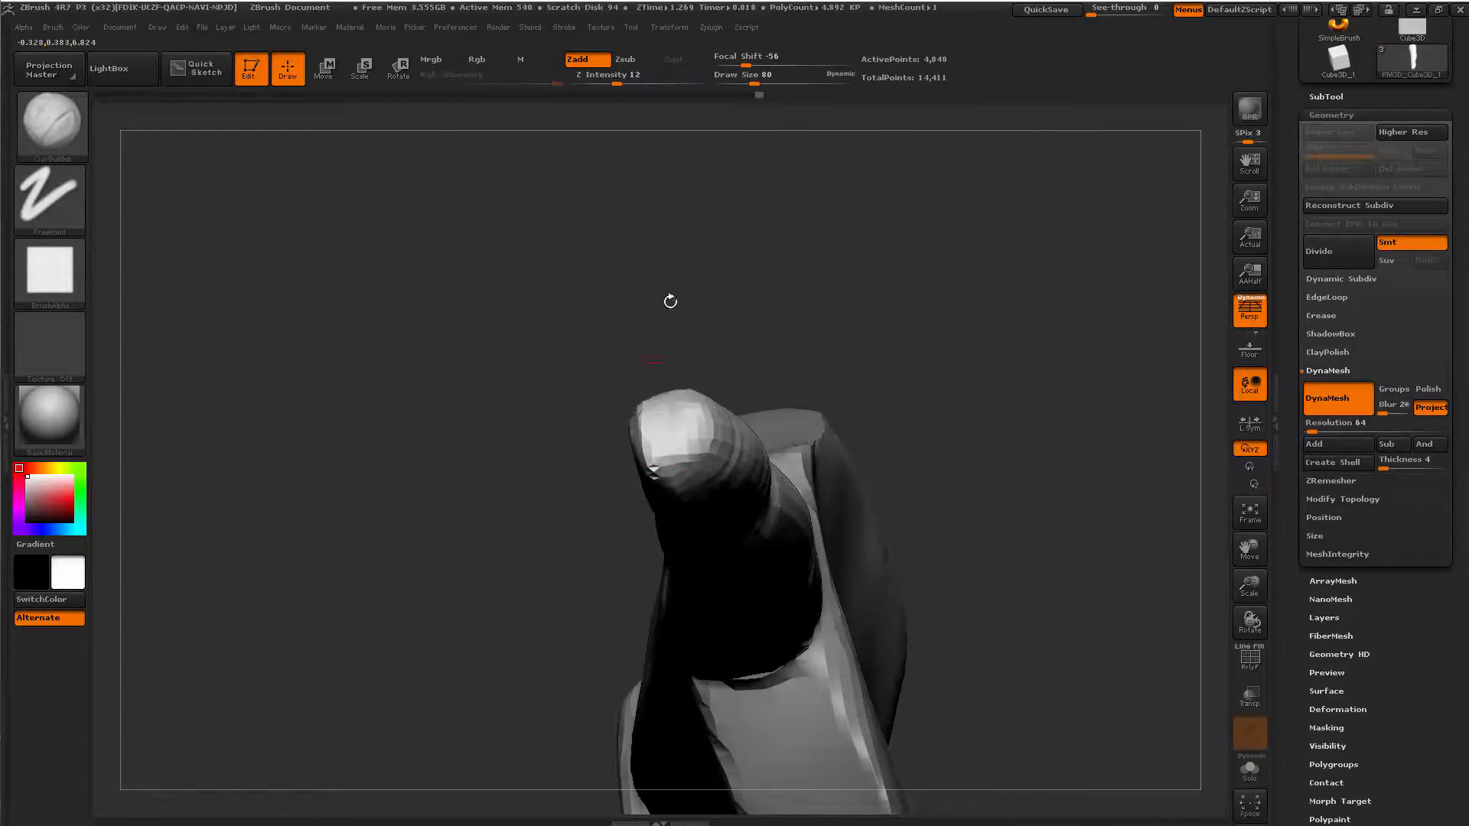
left_click_drag(670, 301, 708, 497)
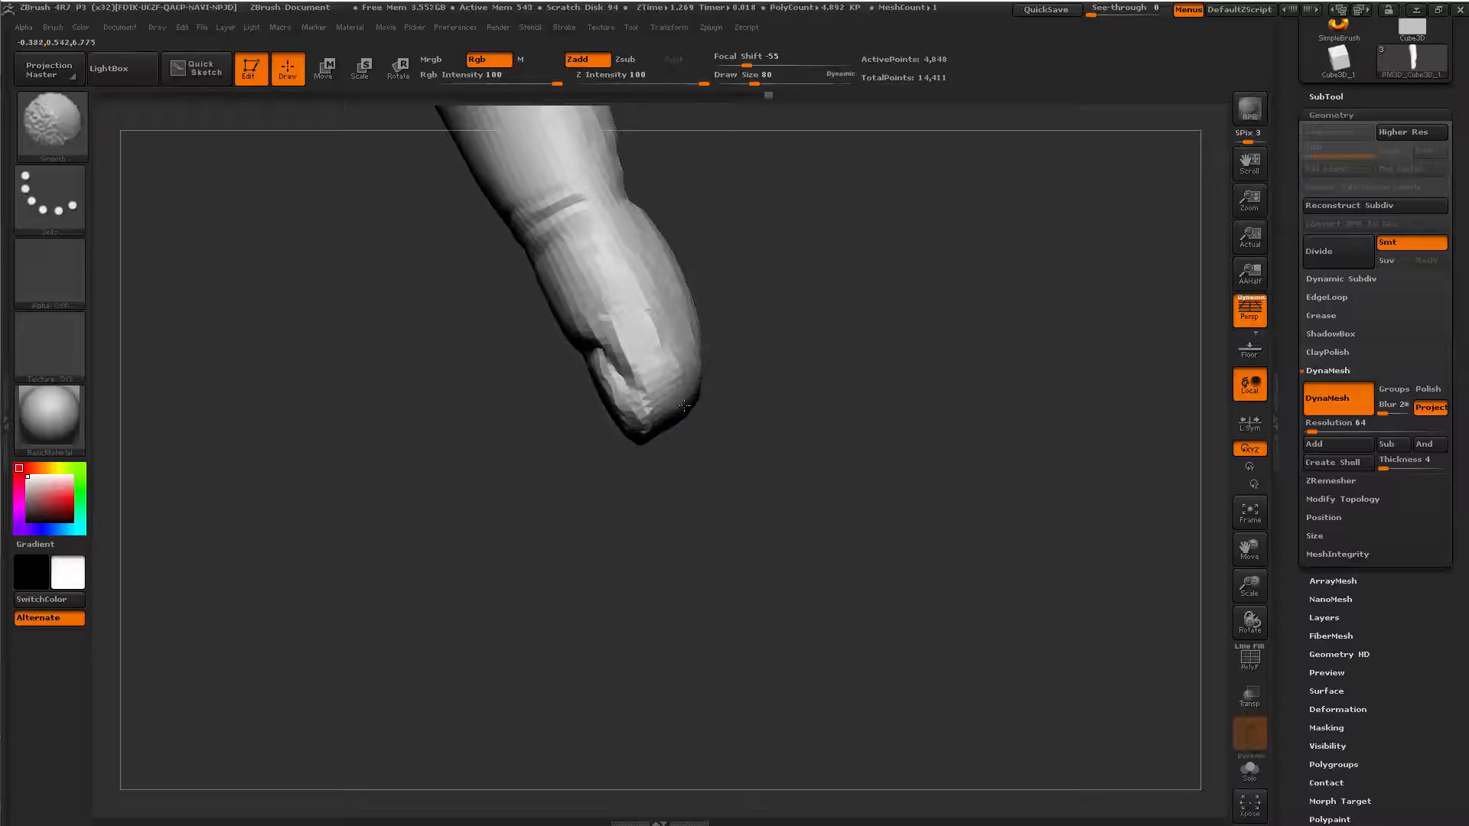
mouse_move(787, 470)
left_mouse_down()
mouse_move(727, 505)
mouse_move(770, 612)
mouse_move(681, 590)
mouse_move(671, 557)
left_mouse_up()
Carve the edges around the fingernail with the Dam_Standard brush.
key("b")
key("d")
key("s")
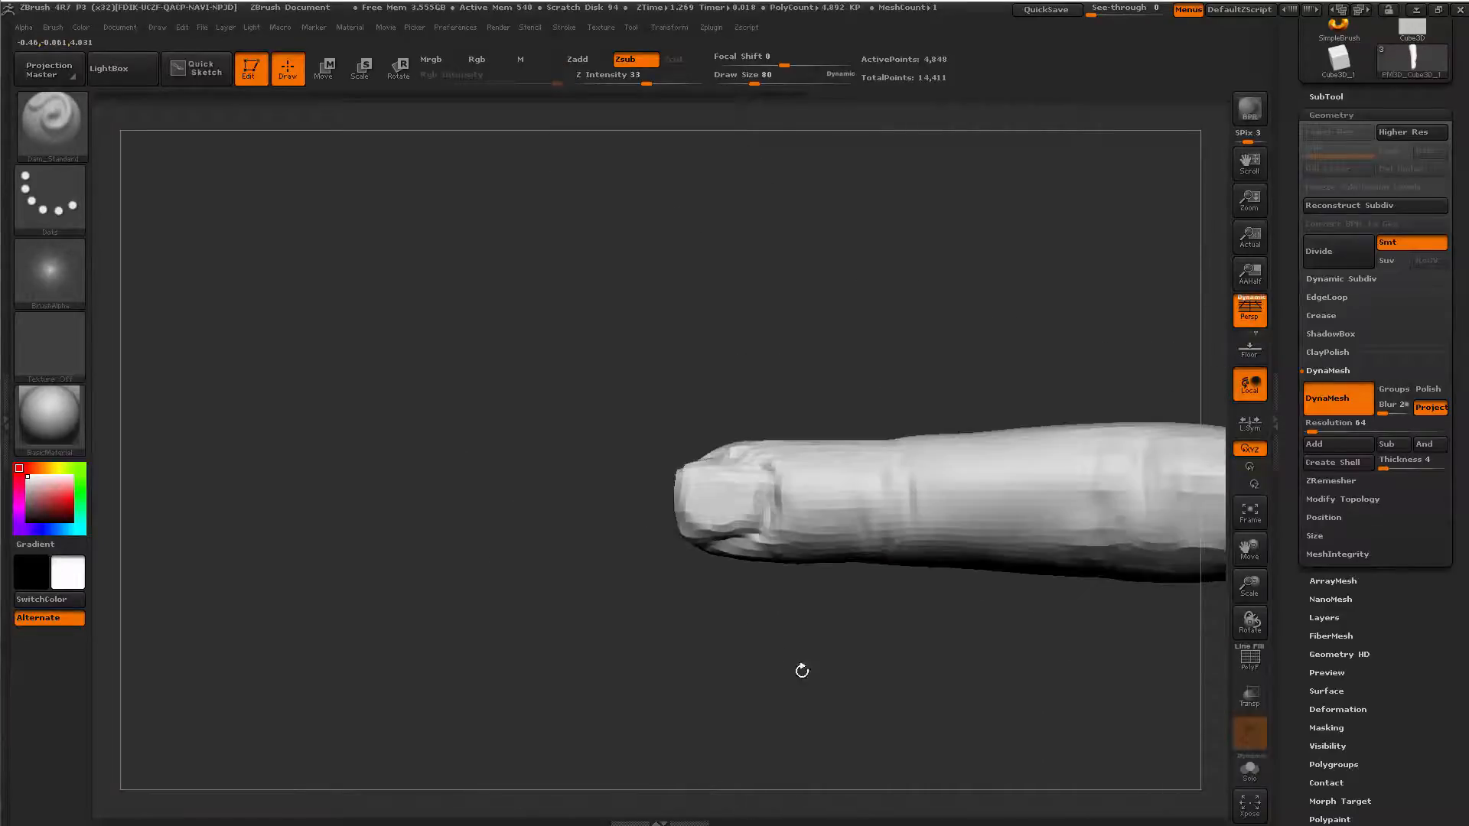
left_click_drag(756, 648, 742, 583)
Smooth the finger section next to the palm with the Smooth brush at draw size 212.
key("w")
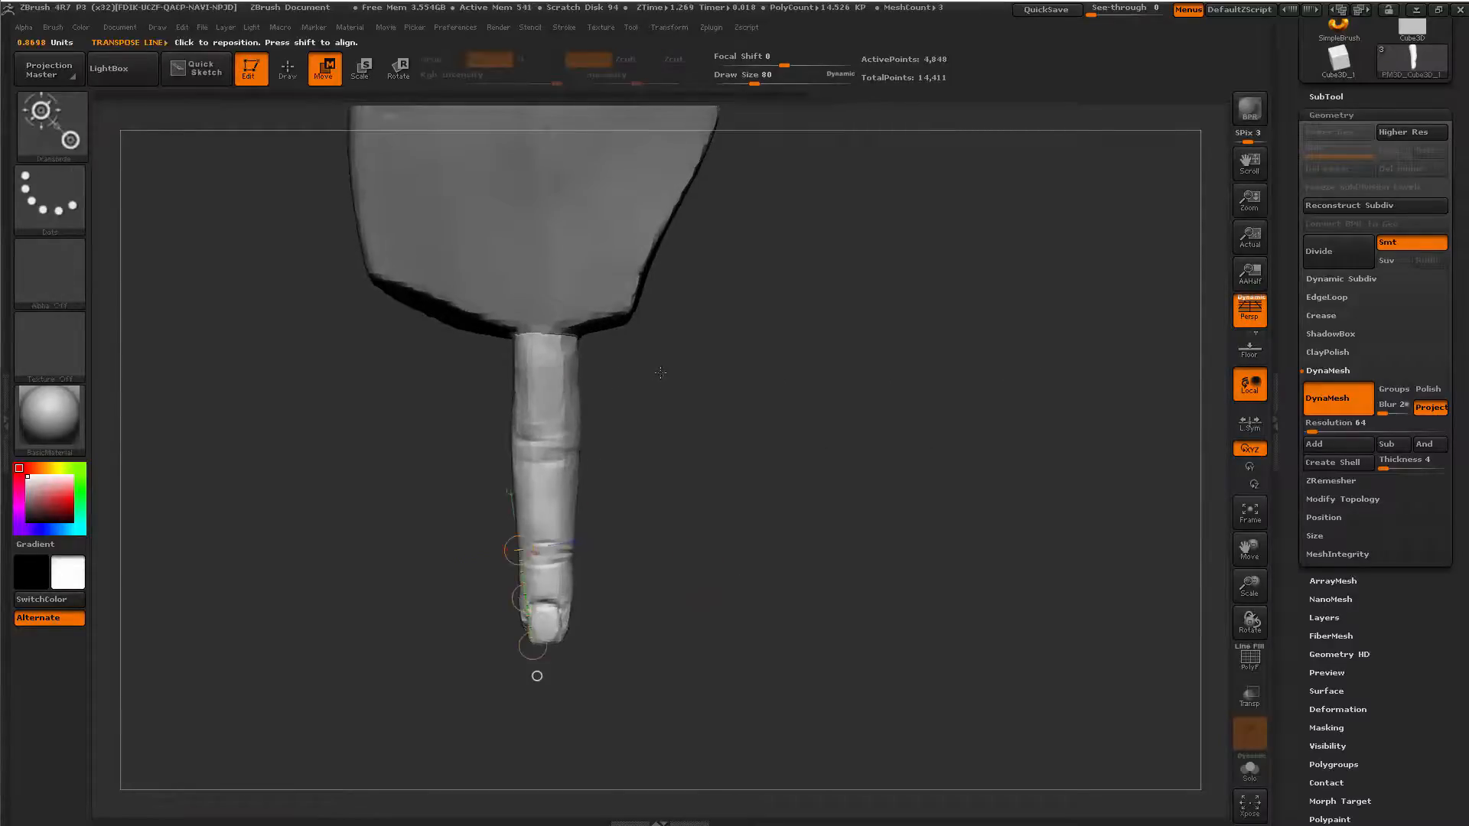
left_click_drag(660, 372, 635, 372)
key("q")
key("space")
left_click_drag(548, 388, 562, 388)
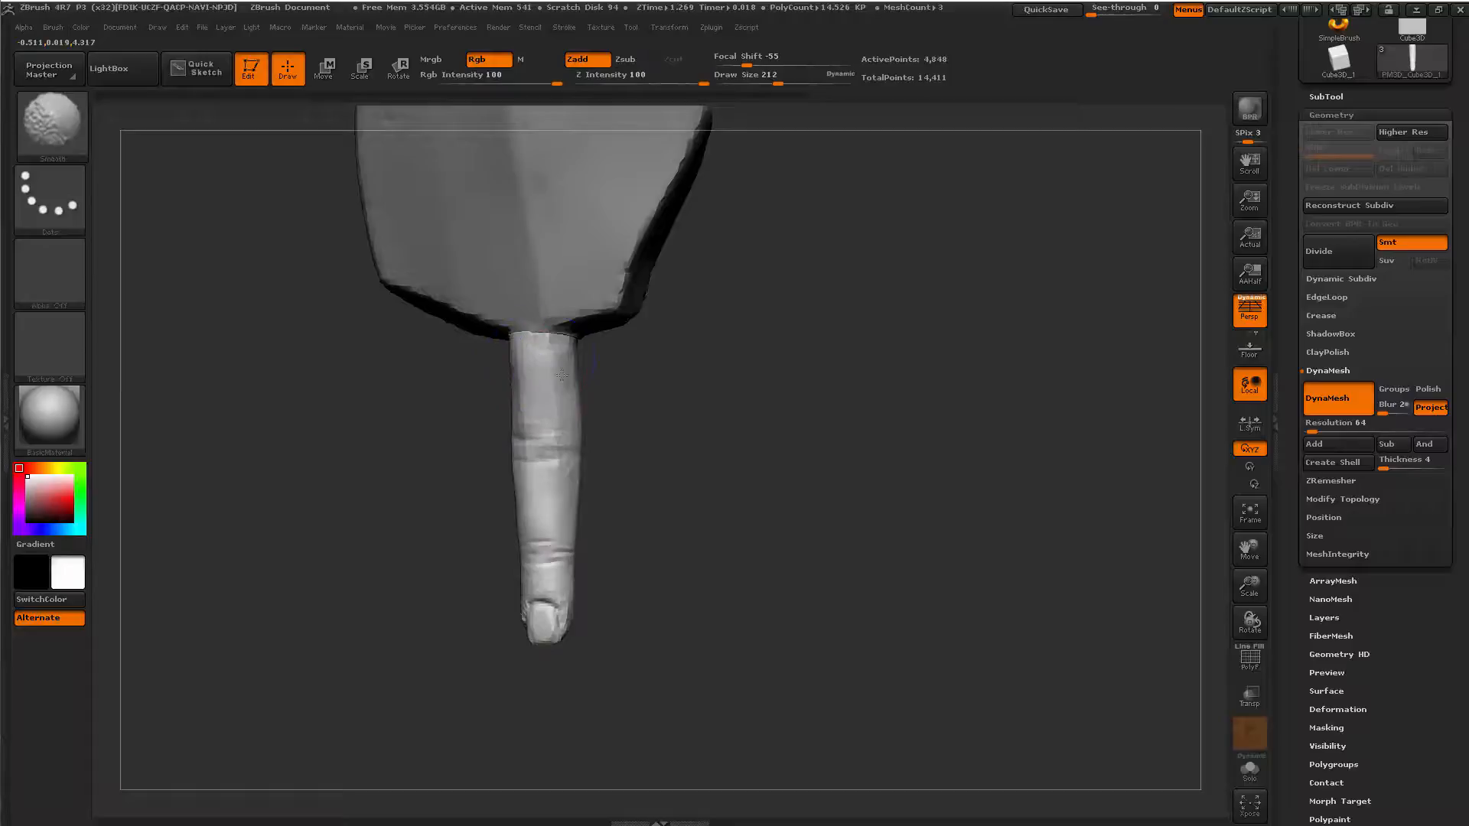
mouse_move(673, 386)
left_mouse_down()
mouse_move(710, 400)
mouse_move(681, 482)
left_mouse_up()
Duplicate the finger sideways along a horizontal Transpose Move line, placing the copy next to the original.
key("w")
left_click_drag(553, 432, 814, 433, "shift")
left_click_drag(712, 542, 737, 647, "alt")
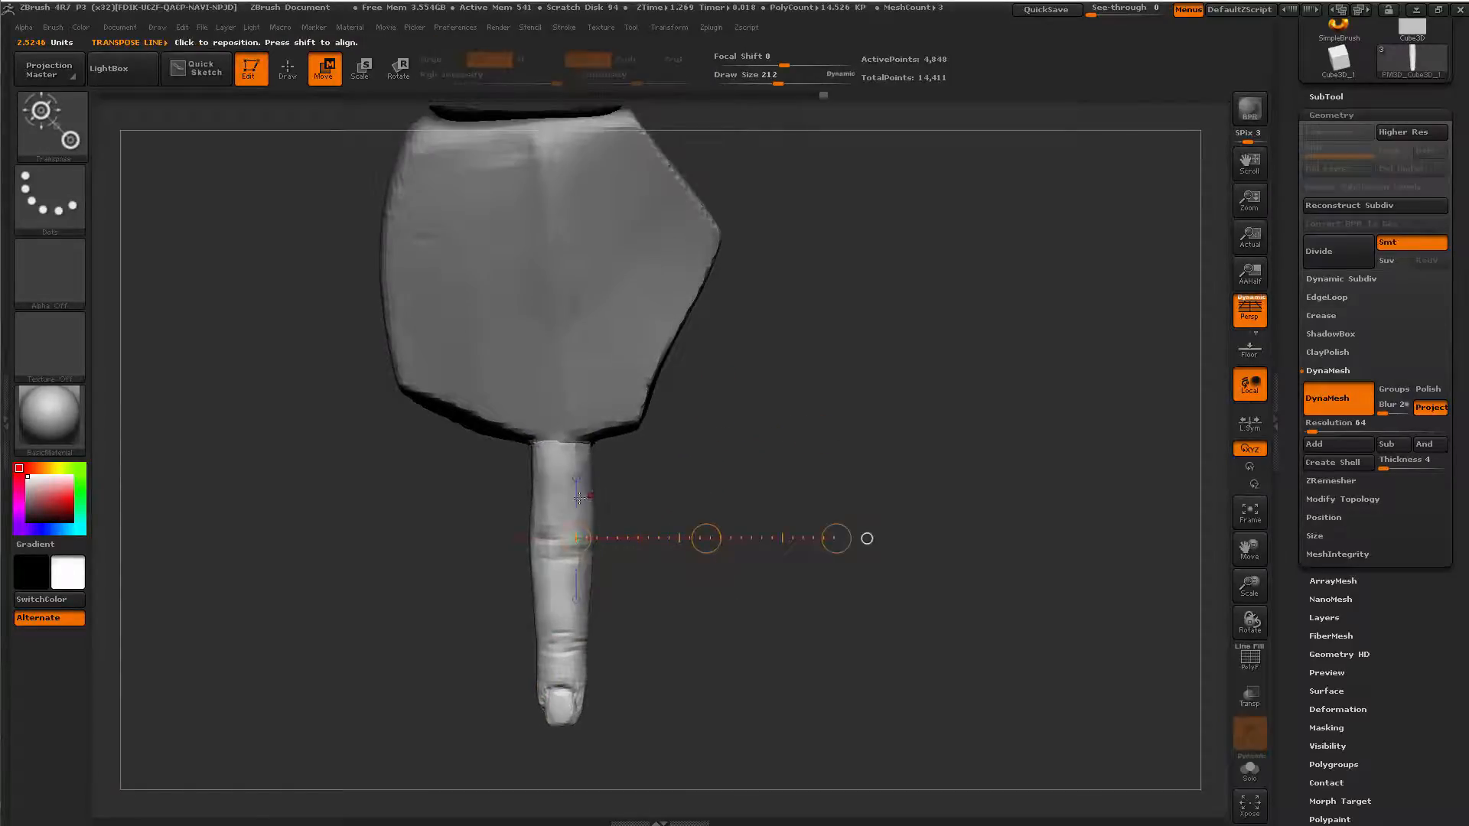
left_click_drag(566, 505, 831, 494)
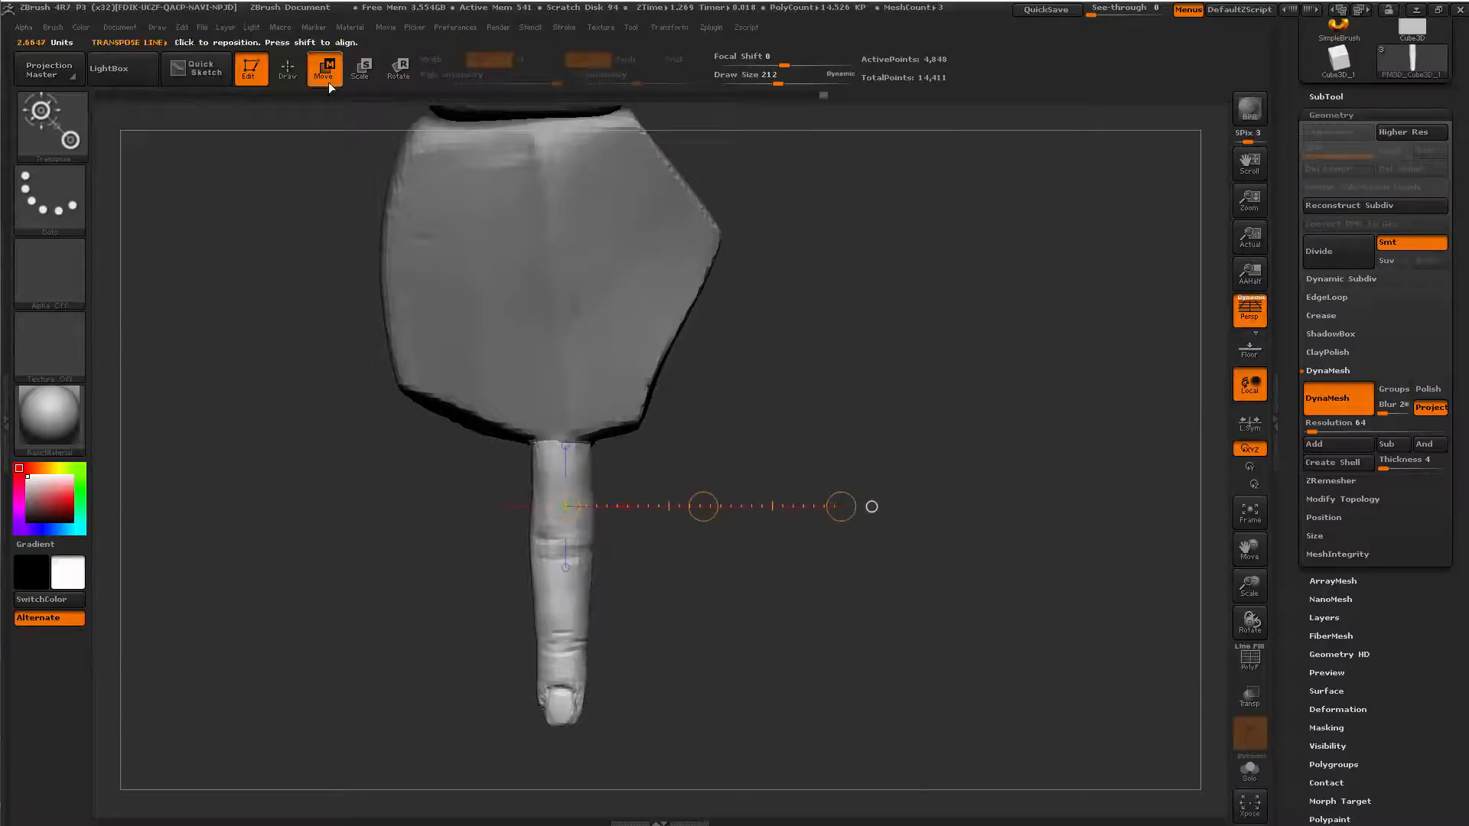
key("ctrl")
left_click_drag(703, 506, 775, 499, "ctrl")
mouse_move(645, 427)
left_mouse_down()
mouse_move(652, 700)
mouse_move(638, 707)
mouse_move(667, 693)
left_mouse_up()
Rotate the copied finger with a vertical Transpose line drawn while viewing the hand from the fingertips.
key("r")
left_click_drag(790, 593, 712, 593)
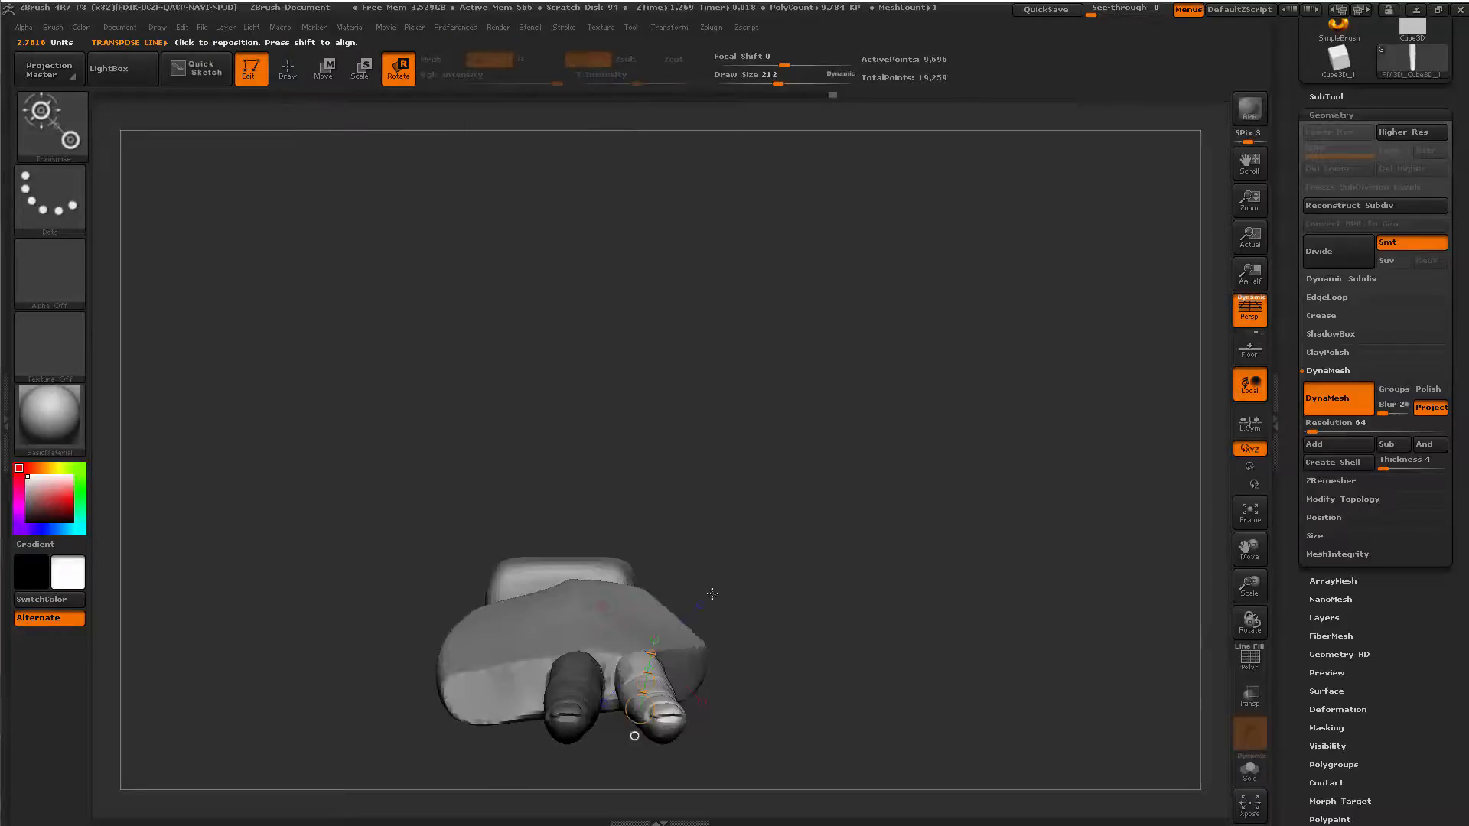
left_click_drag(627, 671, 630, 390, "shift")
mouse_move(692, 567)
left_mouse_down("alt")
mouse_move(659, 429)
mouse_move(659, 466)
left_mouse_up("alt")
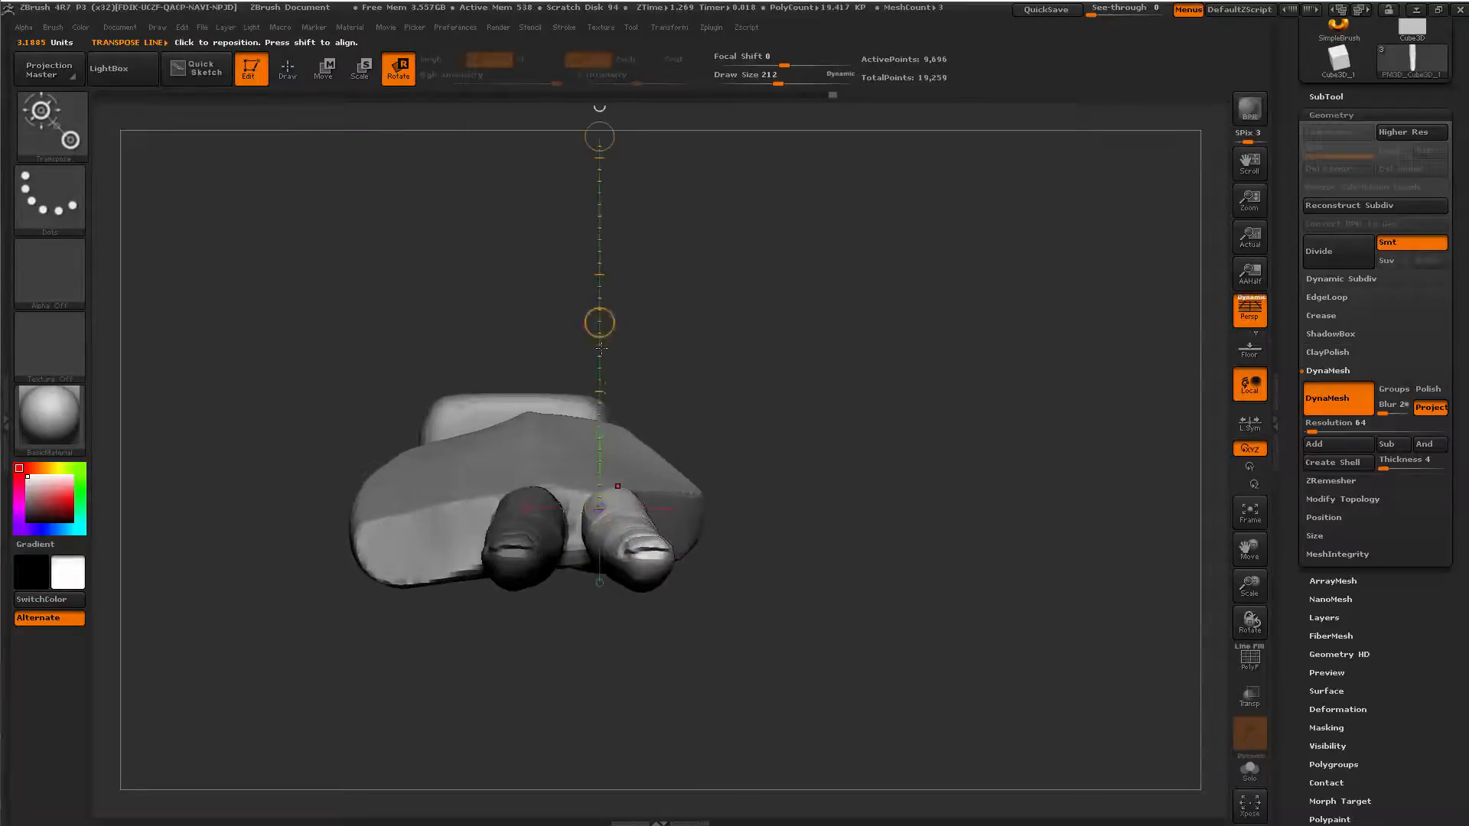
left_click_drag(599, 322, 599, 327)
Angle the copied finger outward from its base with Transpose Rotate and move it against the palm's edge.
key("w")
left_click_drag(764, 321, 748, 457)
key("r")
left_click_drag(587, 351, 629, 583)
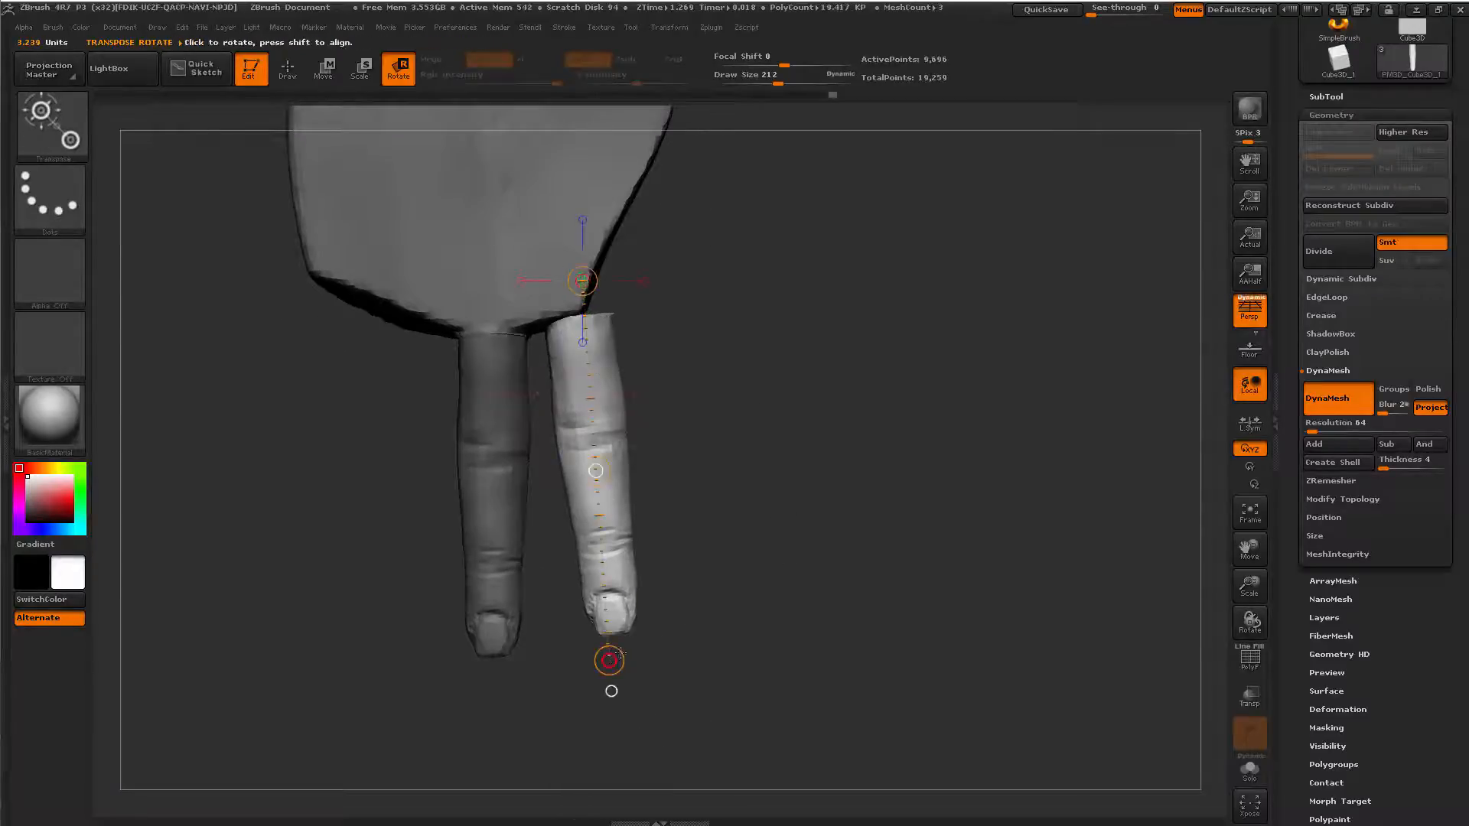
left_click_drag(609, 659, 619, 657)
right_click_drag(627, 472, 642, 540, "alt")
left_click_drag(612, 536, 602, 525)
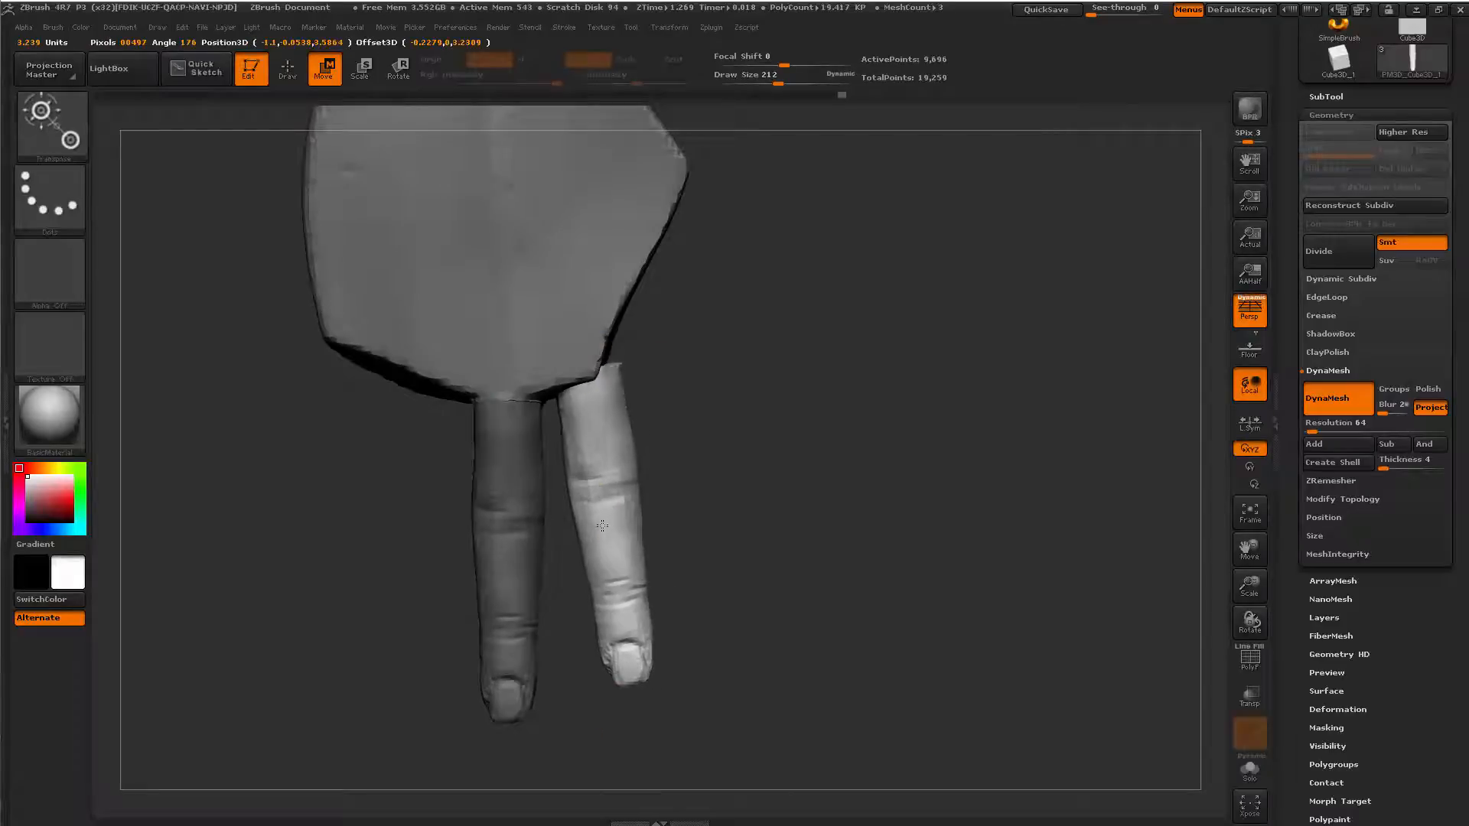
Scale the copied finger down slightly with a Transpose line running from its base to its tip.
left_click_drag(579, 374, 607, 494)
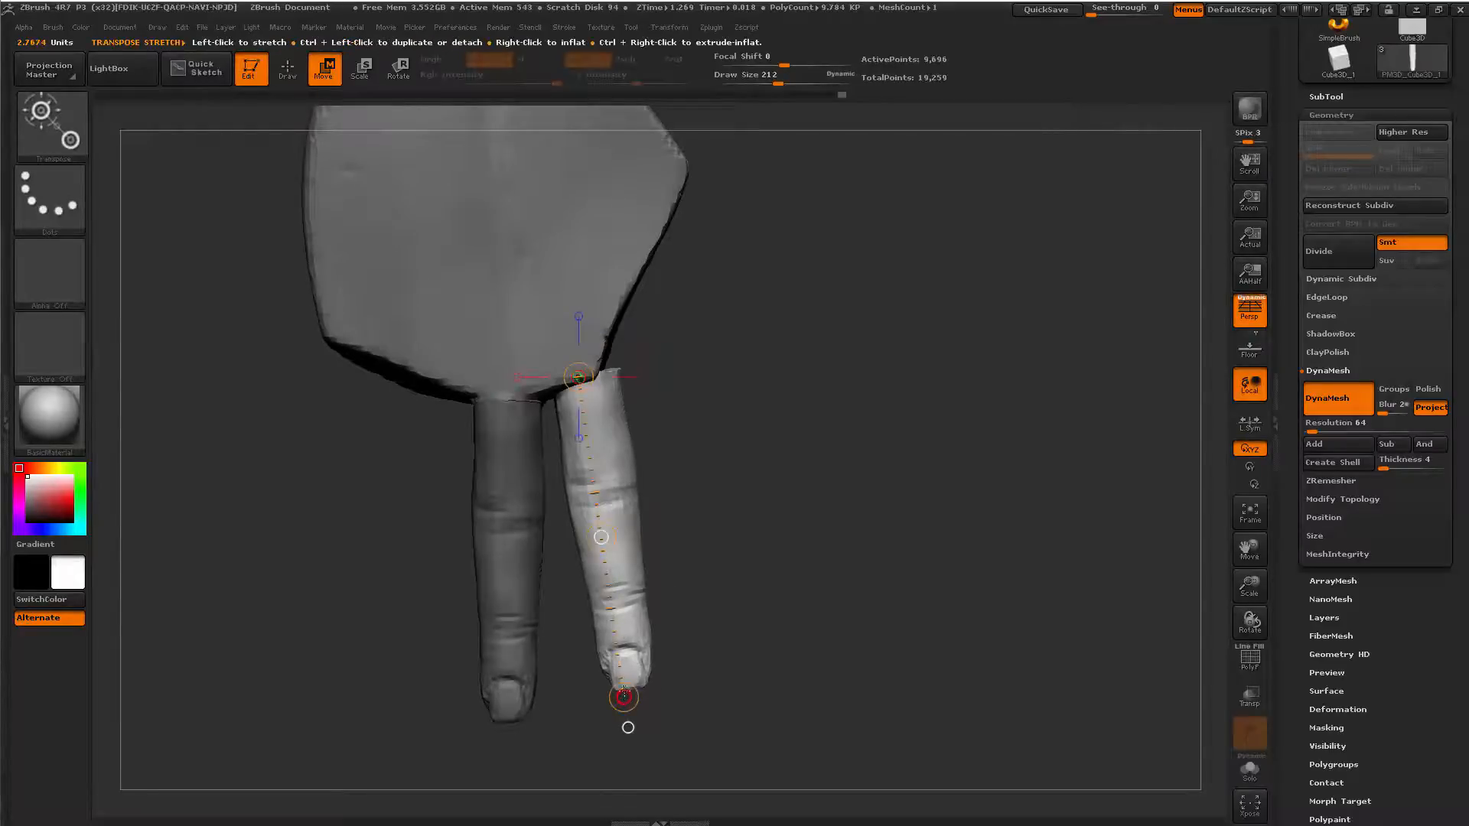
left_click_drag(624, 696, 621, 671)
key("r")
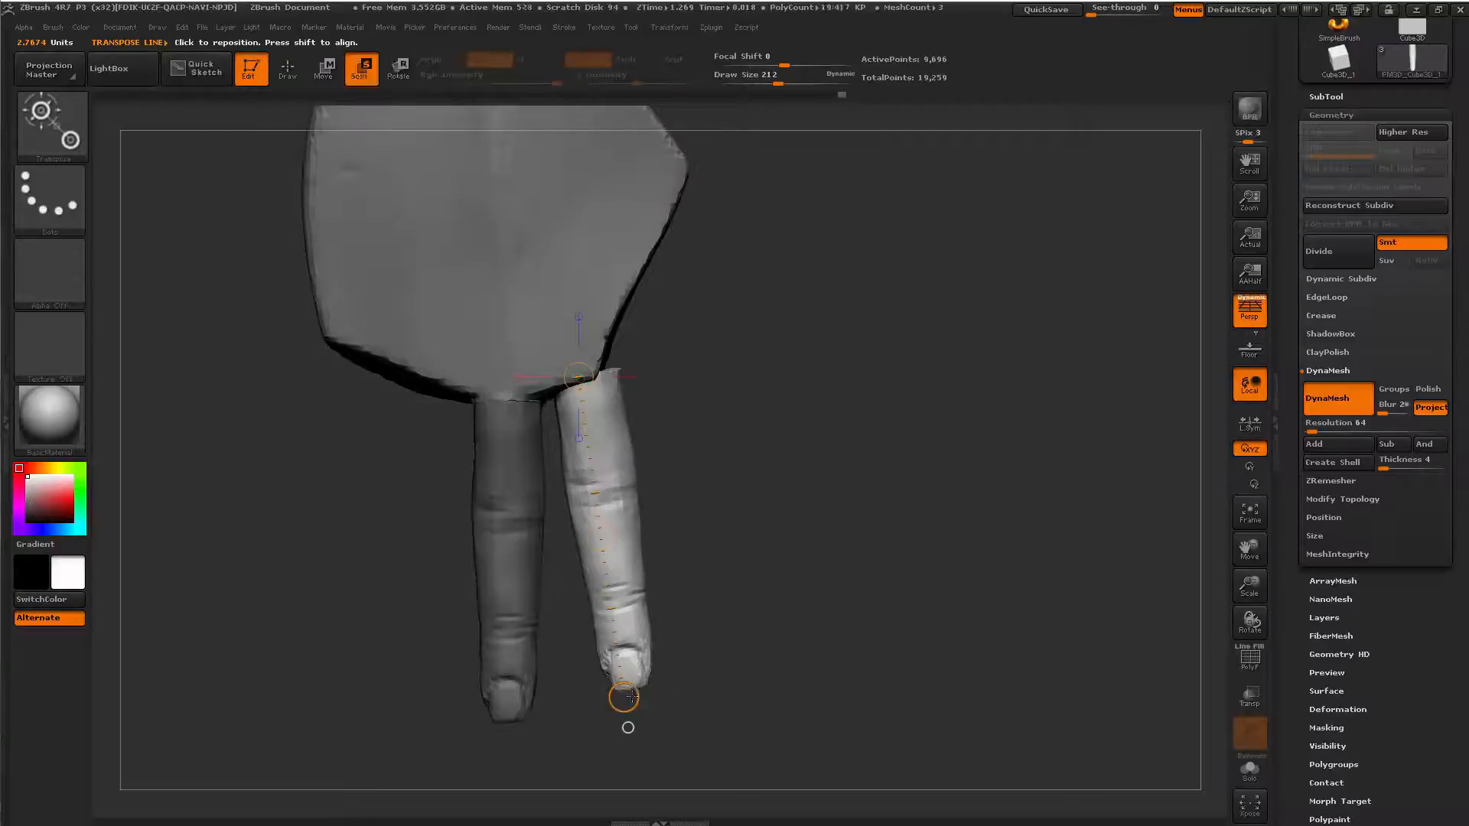
left_click_drag(624, 696, 626, 683)
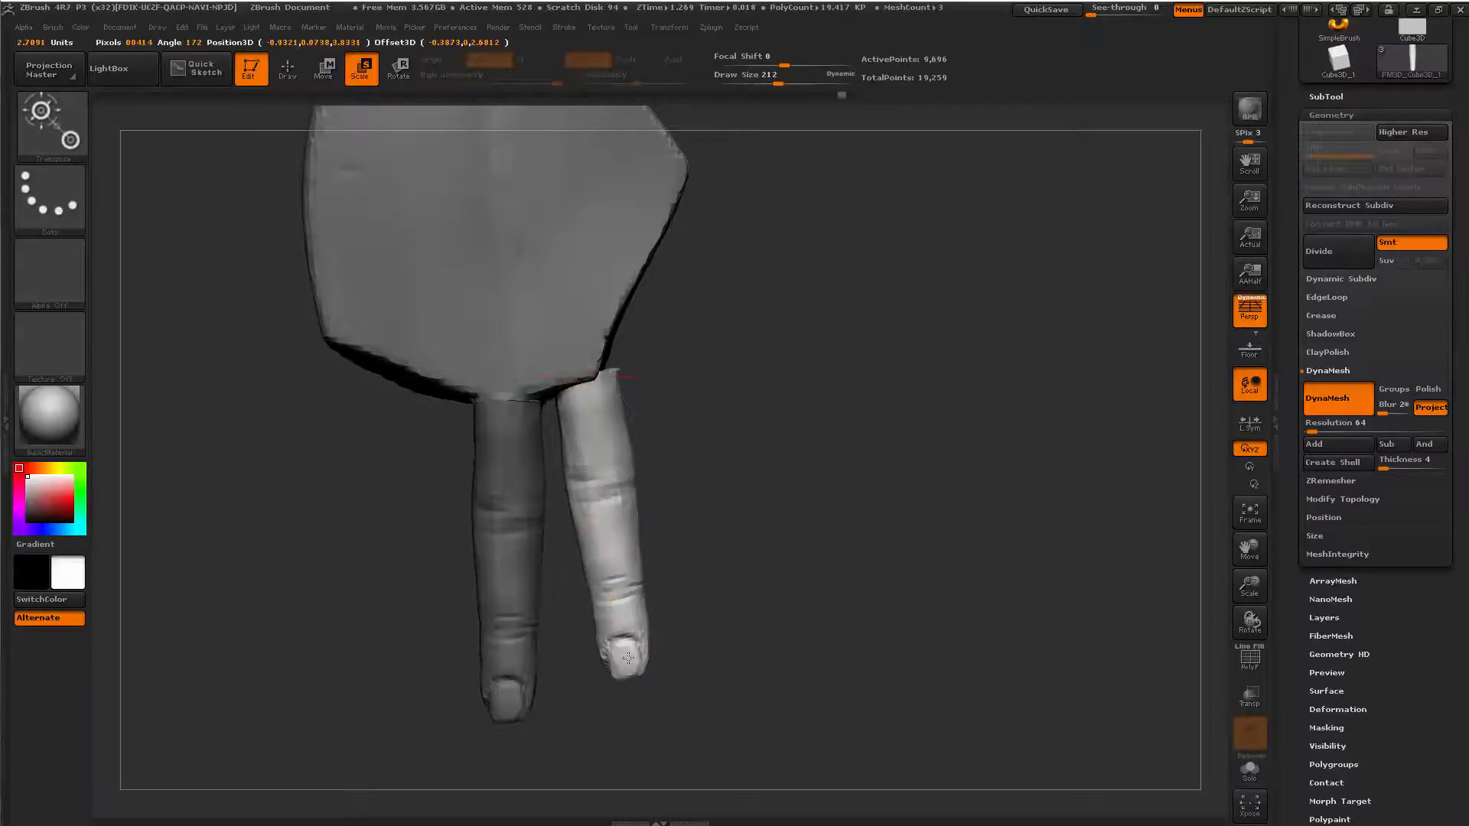
key("f")
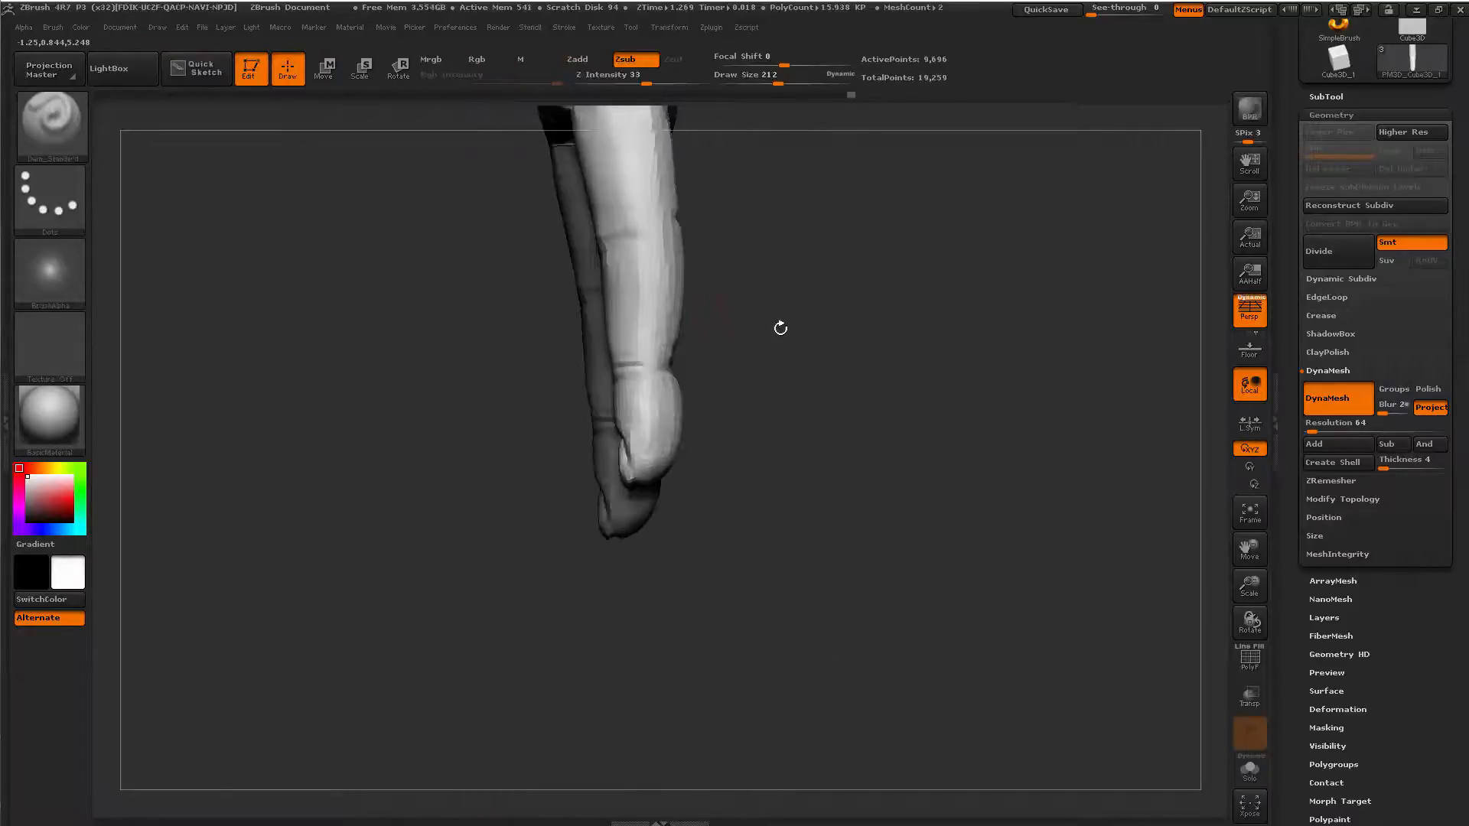
Reposition the scaled finger against the palm's edge and lay a Transpose Rotate line from its base to its tip.
left_click_drag(780, 328, 767, 528)
key("w")
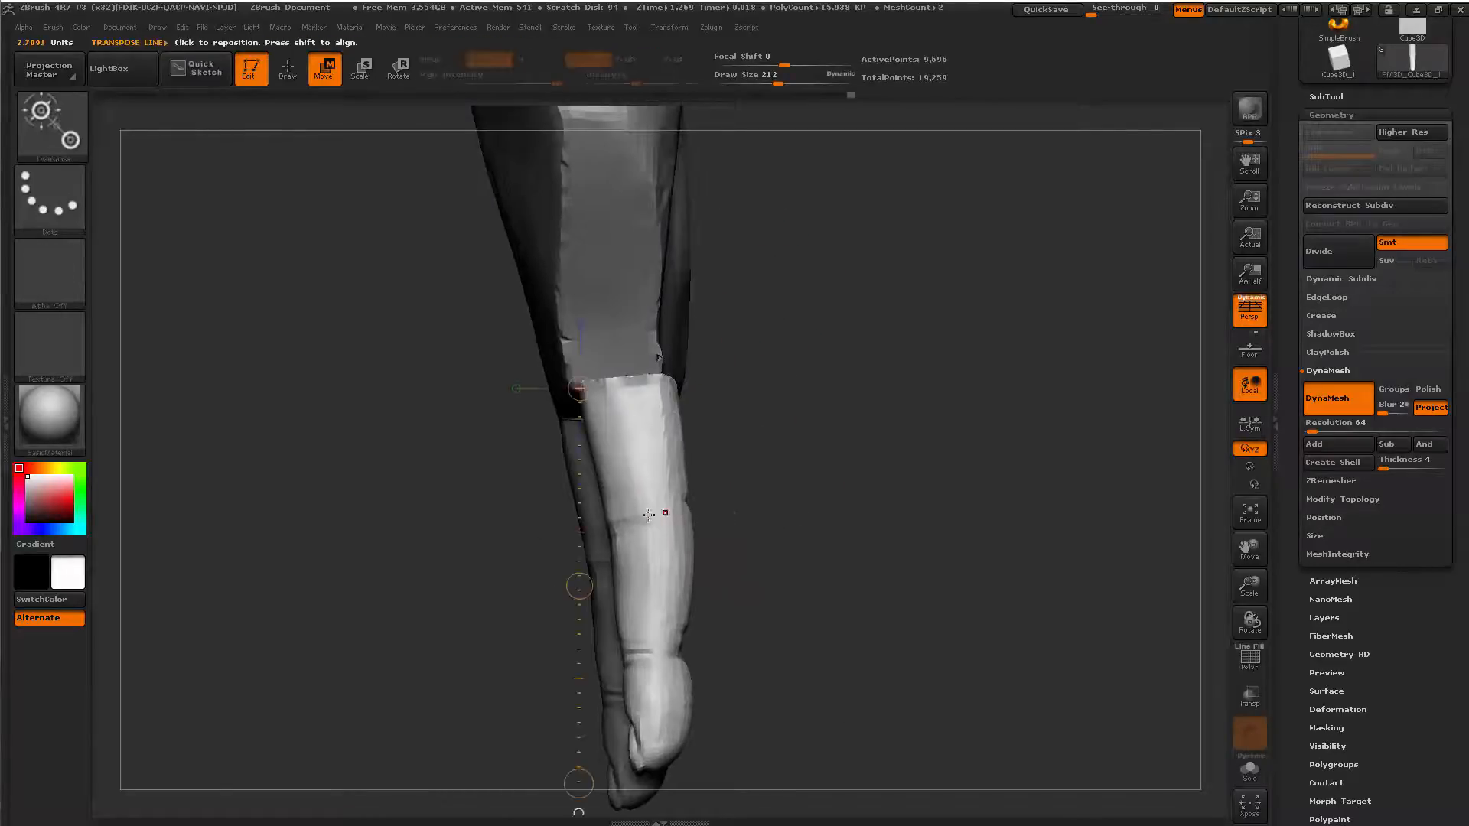
left_click_drag(649, 515, 394, 519)
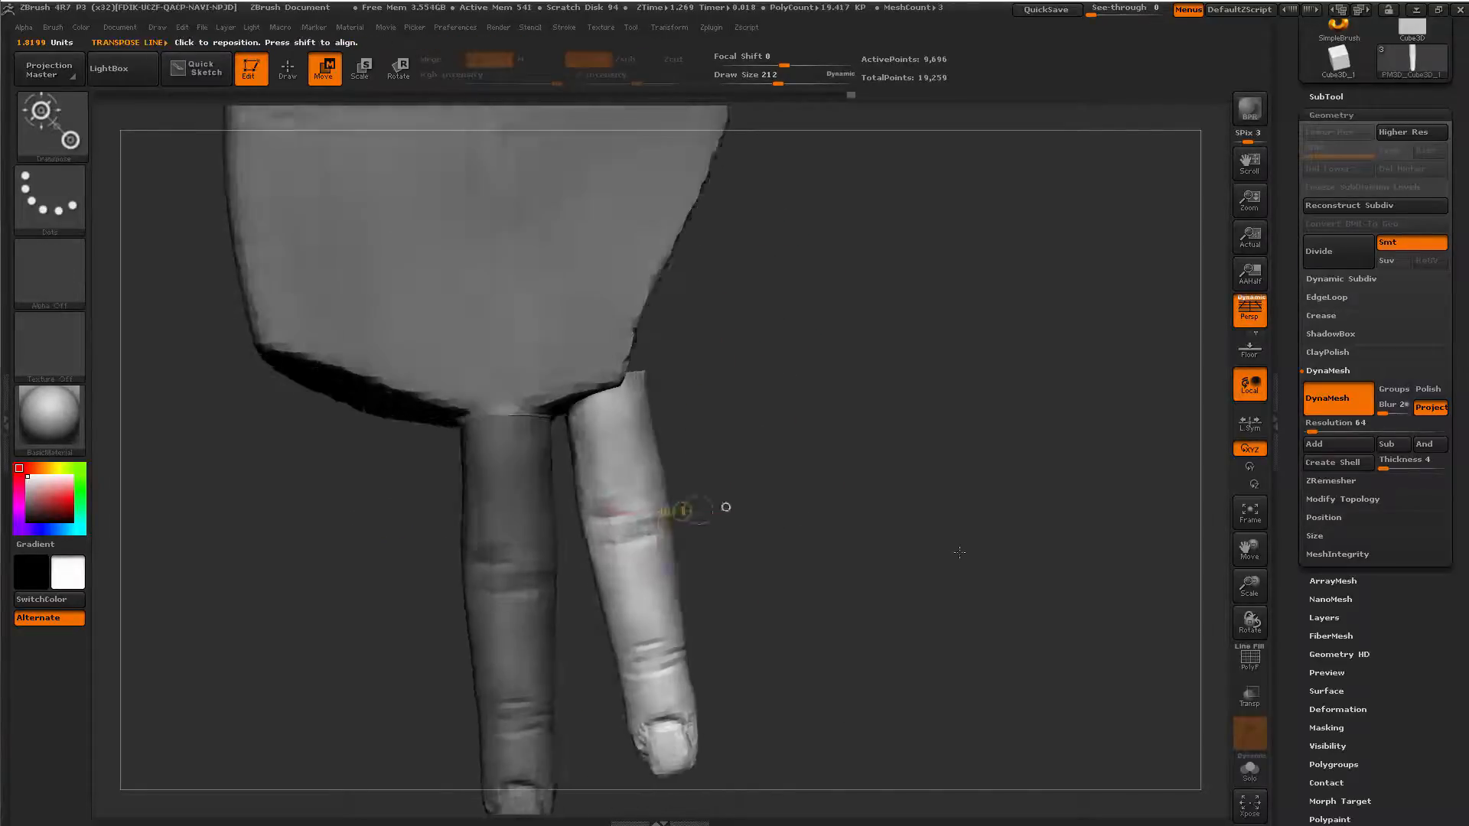
key("r")
mouse_move(610, 378)
left_mouse_down()
mouse_move(654, 742)
mouse_move(672, 762)
left_mouse_up()
left_click_drag(753, 734, 753, 602, "alt")
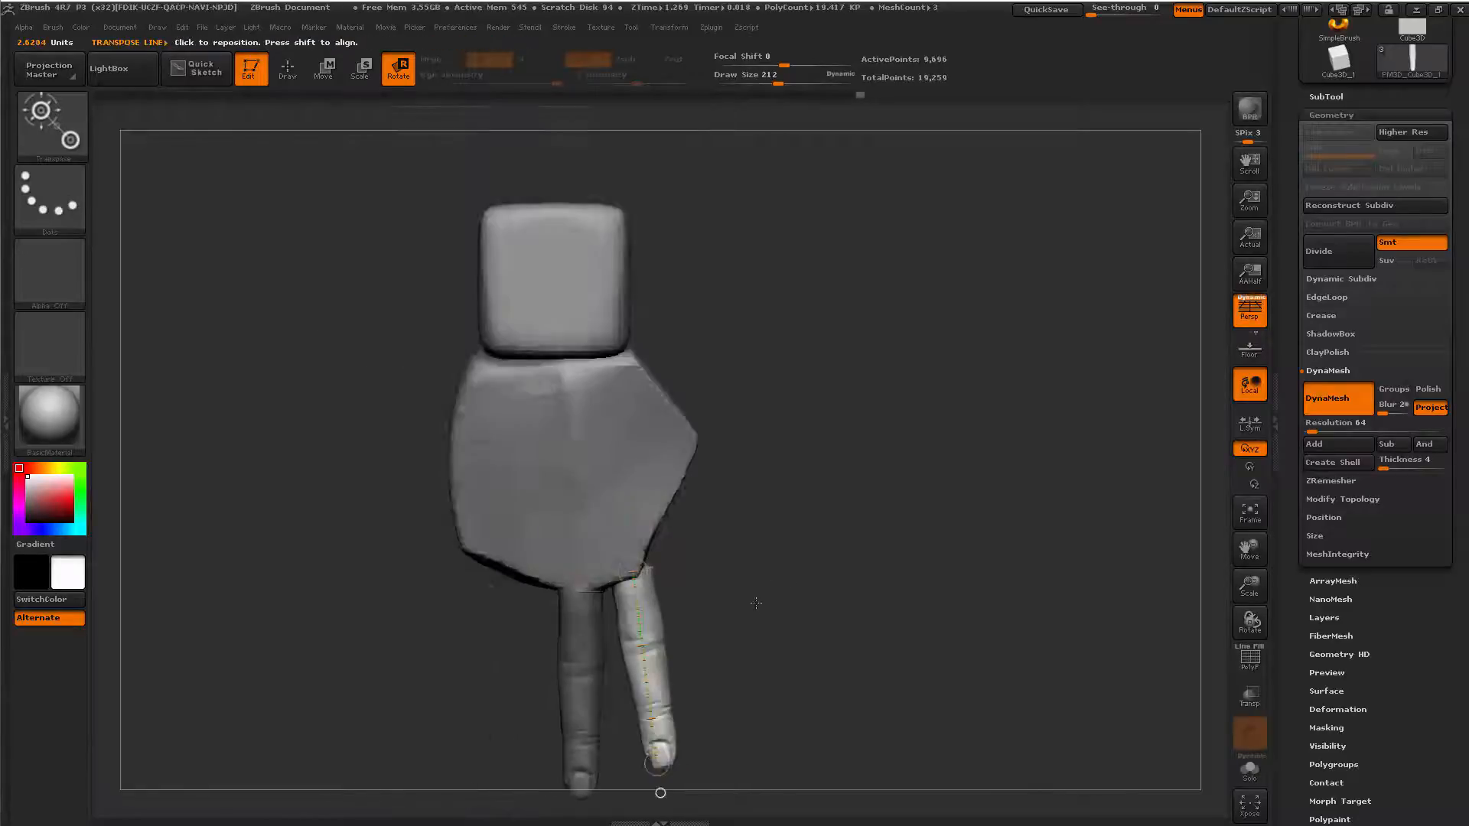
key("q")
Duplicate the angled finger along a horizontal Transpose Move line, placing the copy on the other side of the middle finger.
left_click_drag(774, 650, 879, 446, "alt")
key("w")
mouse_move(760, 485)
left_mouse_down()
mouse_move(666, 501)
mouse_move(443, 485)
left_mouse_up()
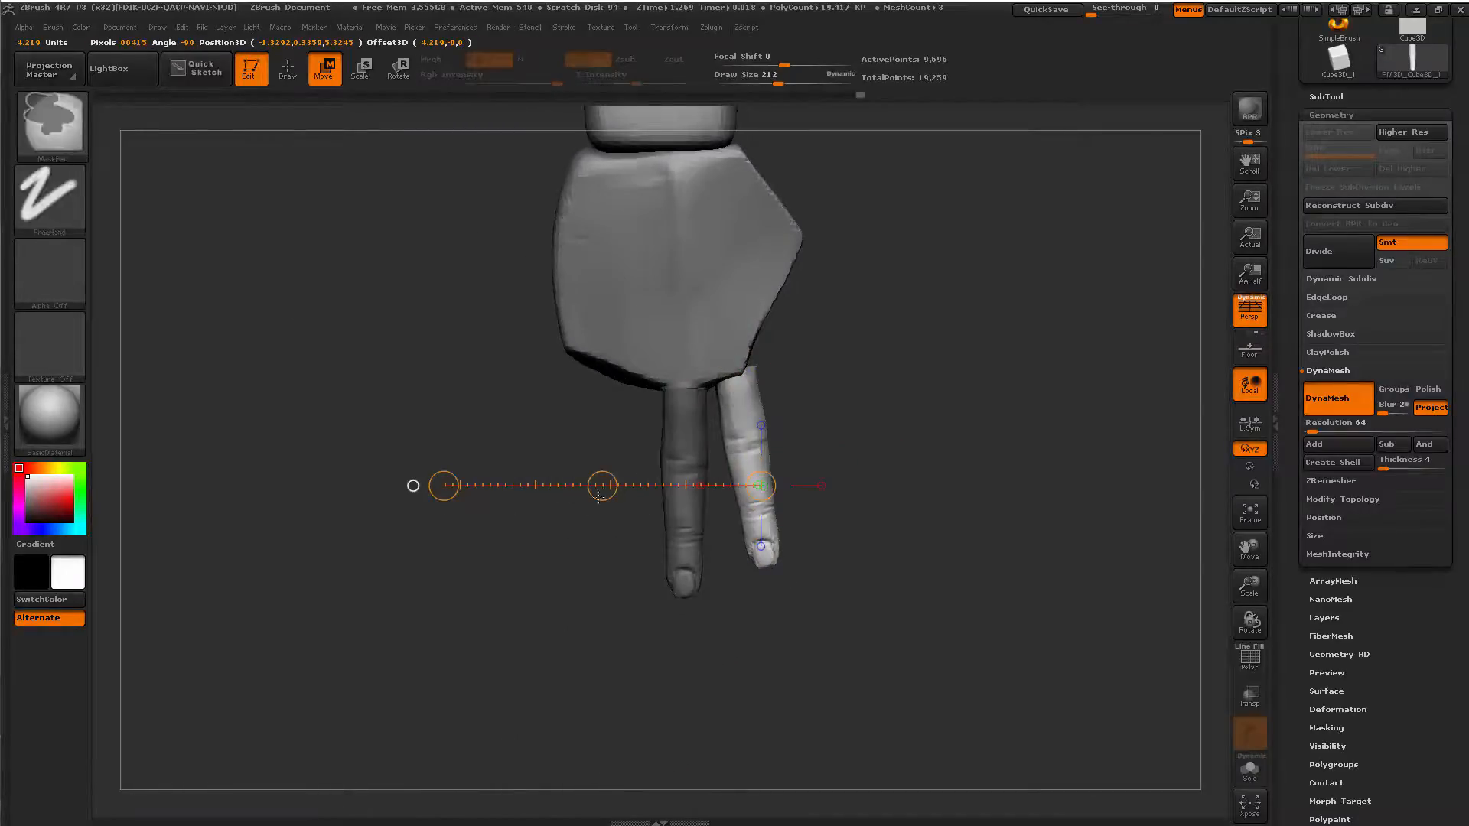
mouse_move(604, 485)
left_mouse_down("ctrl")
mouse_move(515, 477)
mouse_move(483, 491)
mouse_move(498, 486)
left_mouse_up("ctrl")
Rotate the new finger outward from its base with Transpose Rotate and move it slightly toward the middle finger.
left_click_drag(626, 371, 628, 419)
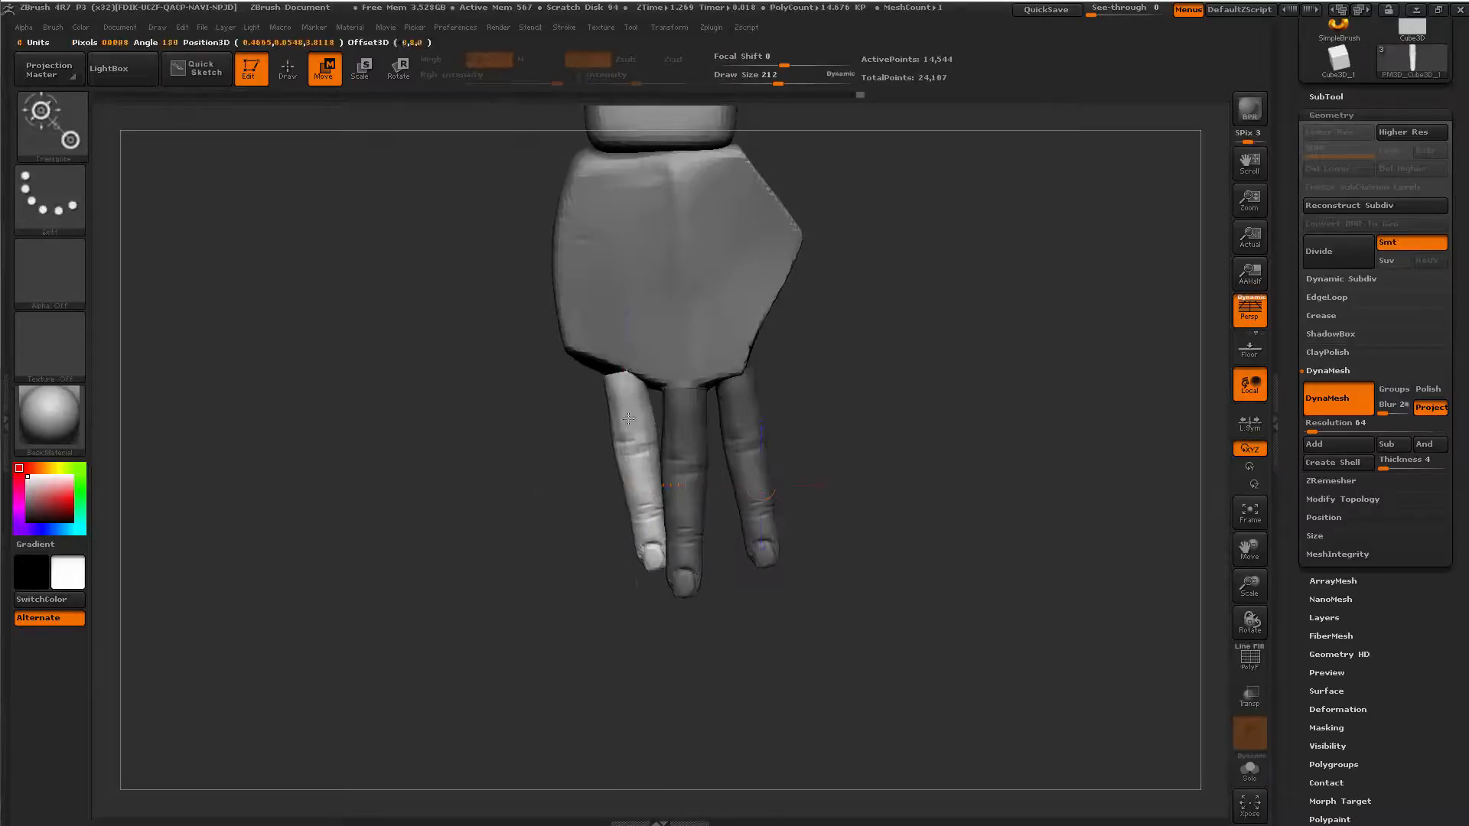
key("r")
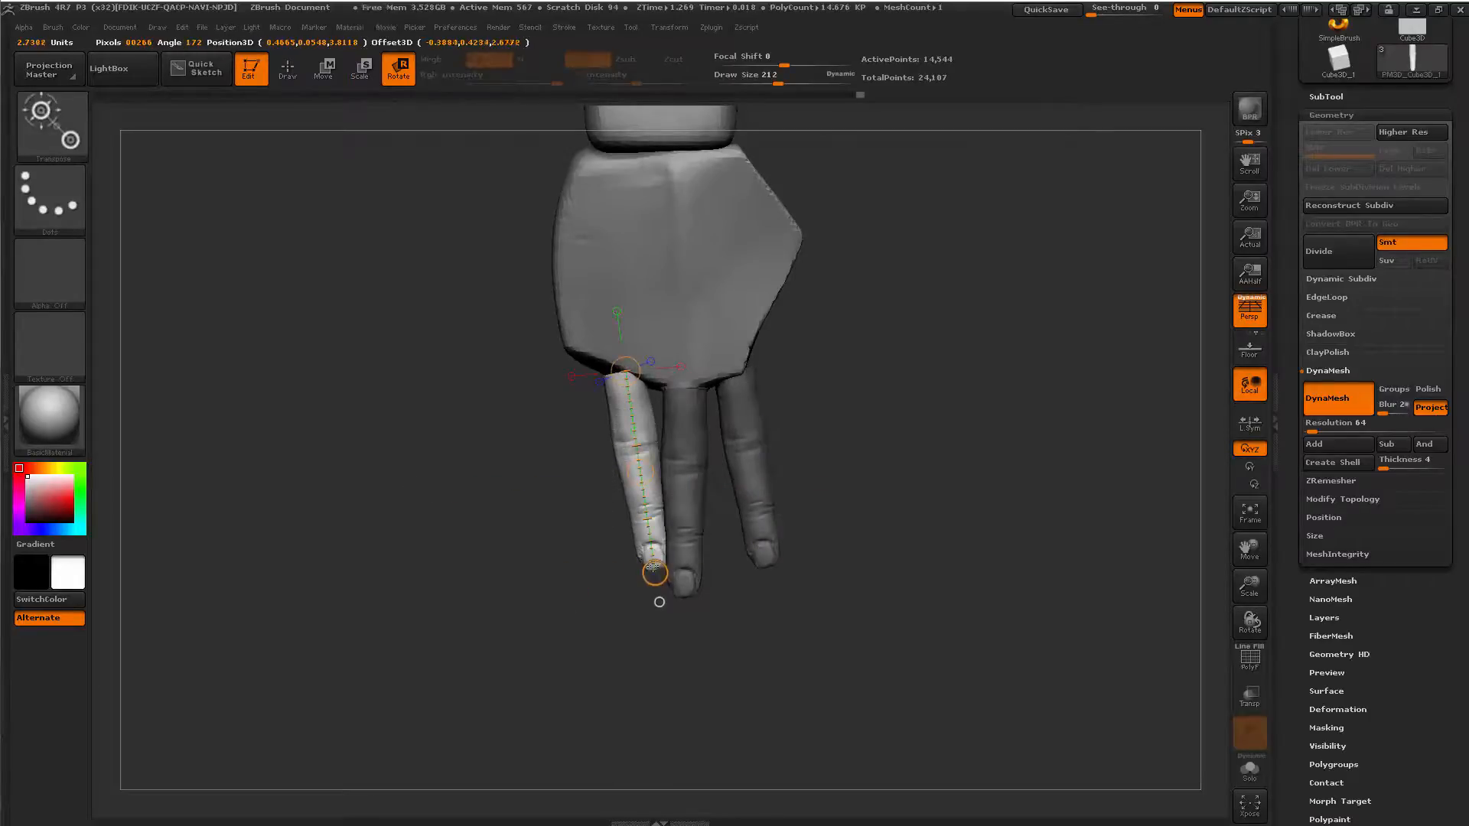
left_click_drag(654, 570, 600, 559)
key("w")
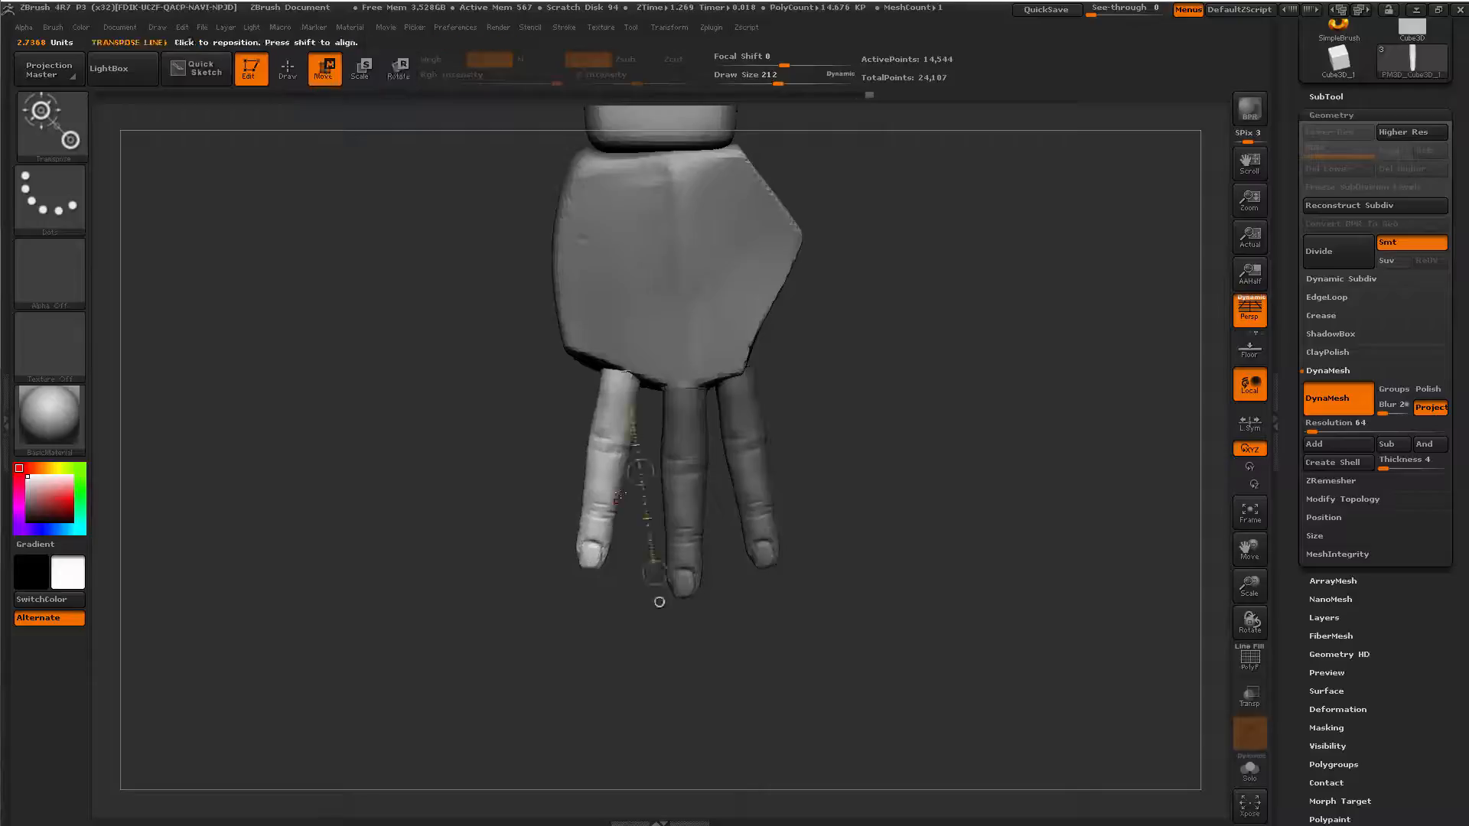
left_click_drag(651, 476, 659, 477)
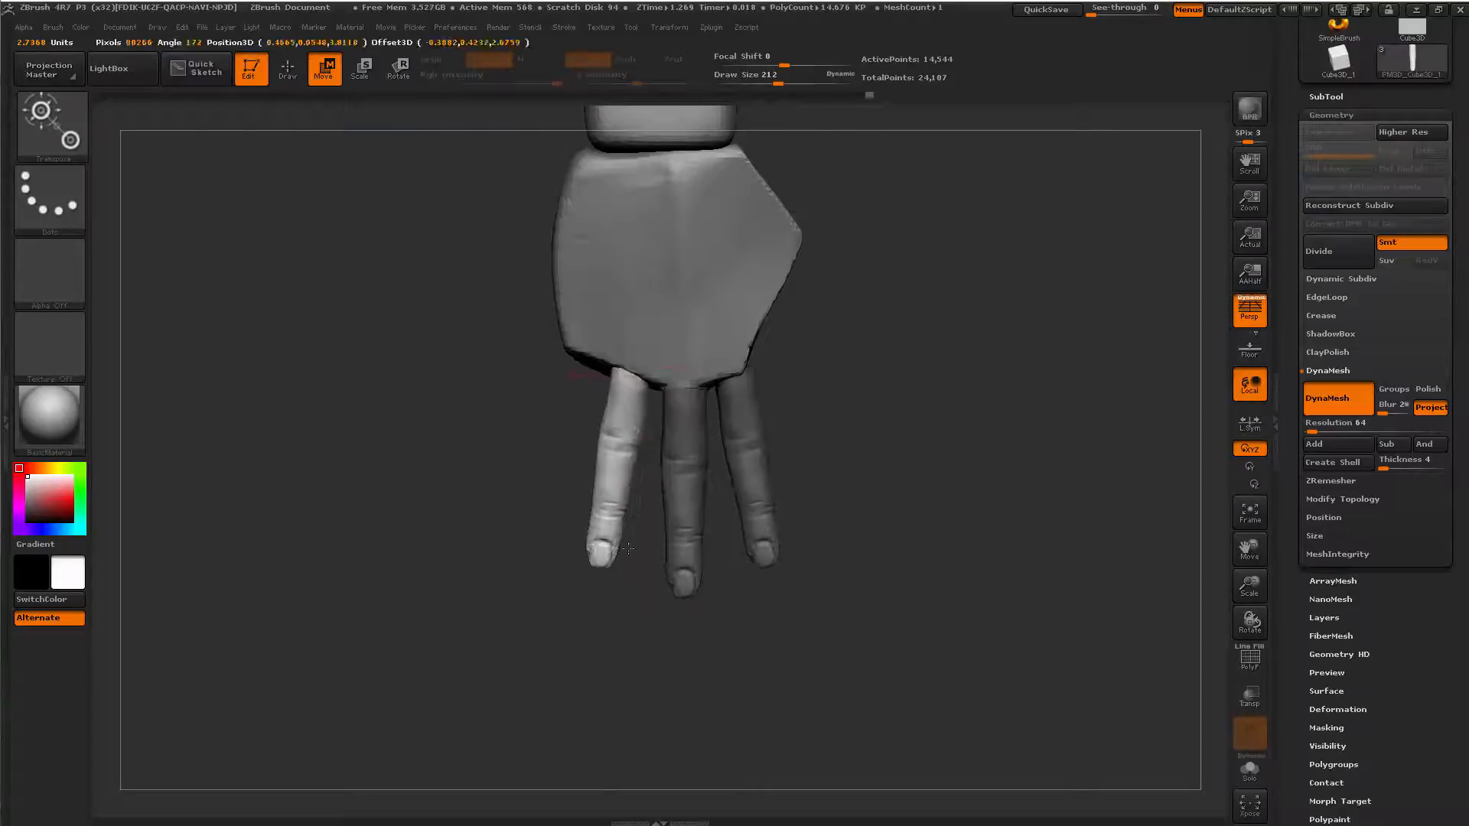
Adjust the new finger's height against the palm in the fingertip and side views and align its rotation.
left_click_drag(559, 673, 559, 560)
left_click_drag(631, 622, 630, 333, "shift")
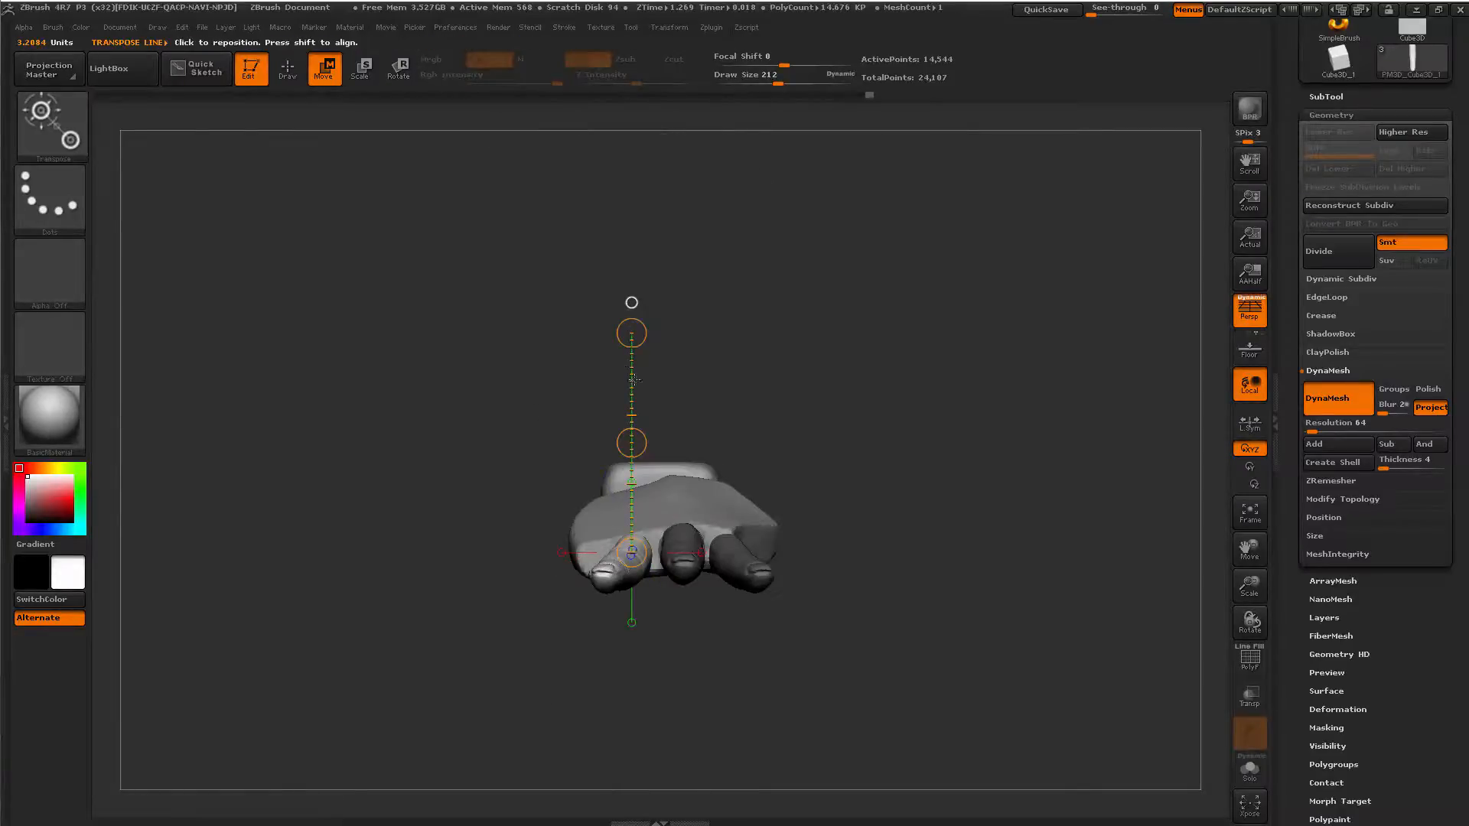
left_click_drag(633, 440, 634, 438)
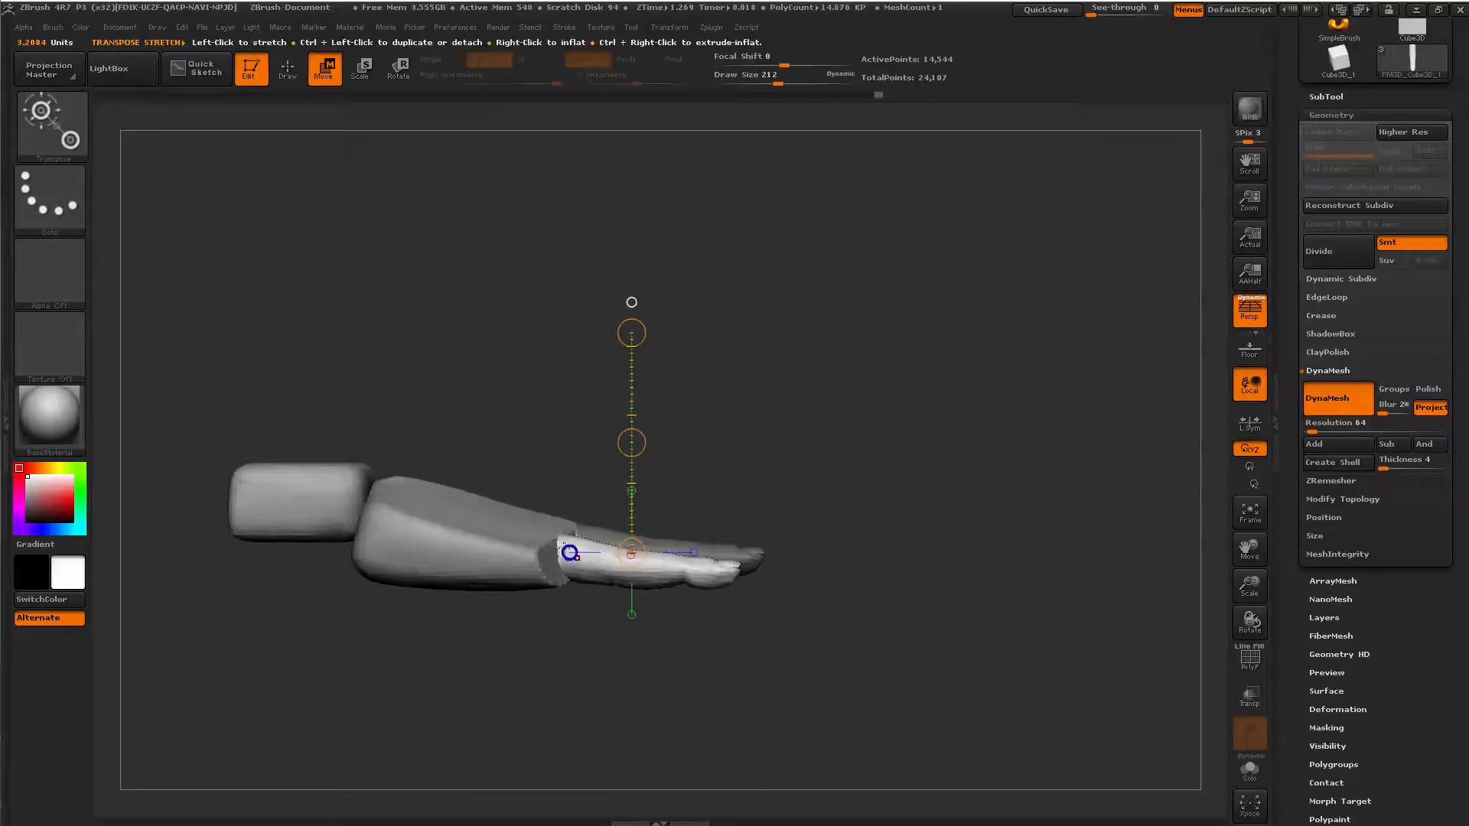
left_click_drag(562, 556, 765, 586)
key("r")
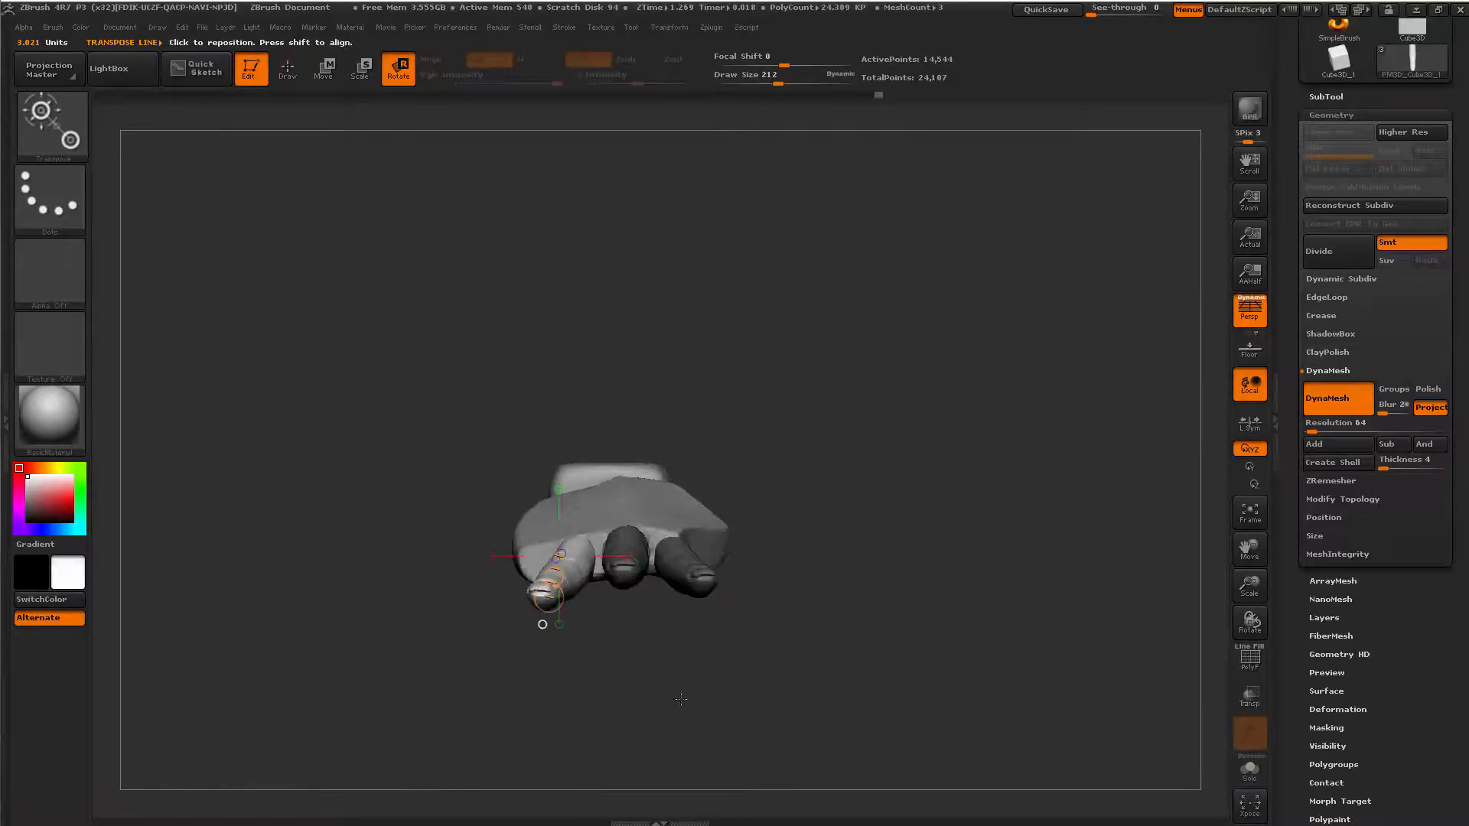
key("q")
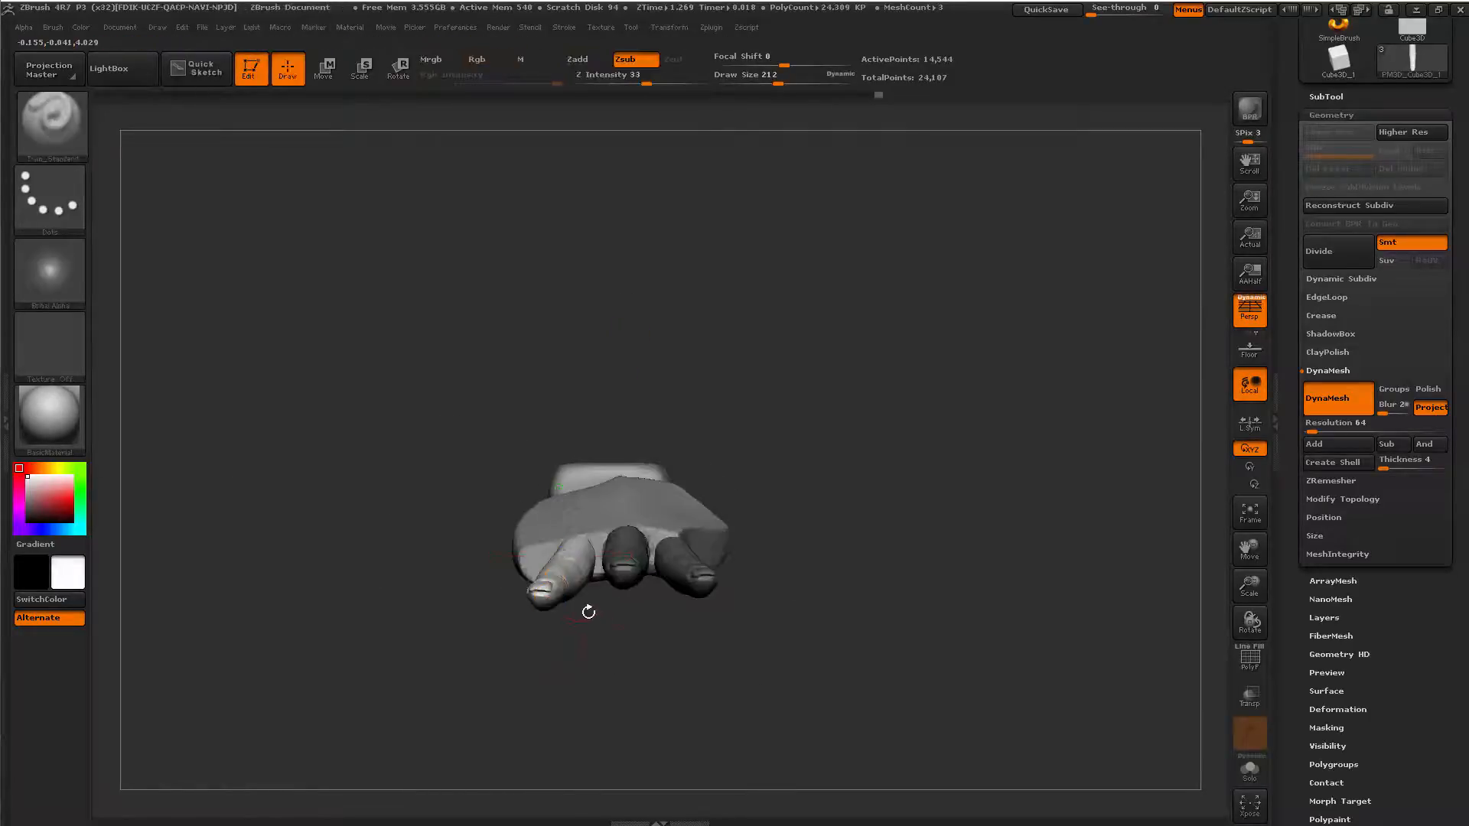
Stretch the ring finger slightly longer with a Transpose Move line running from its base to its tip.
left_click_drag(620, 667, 525, 750)
left_click_drag(426, 696, 536, 490, "alt")
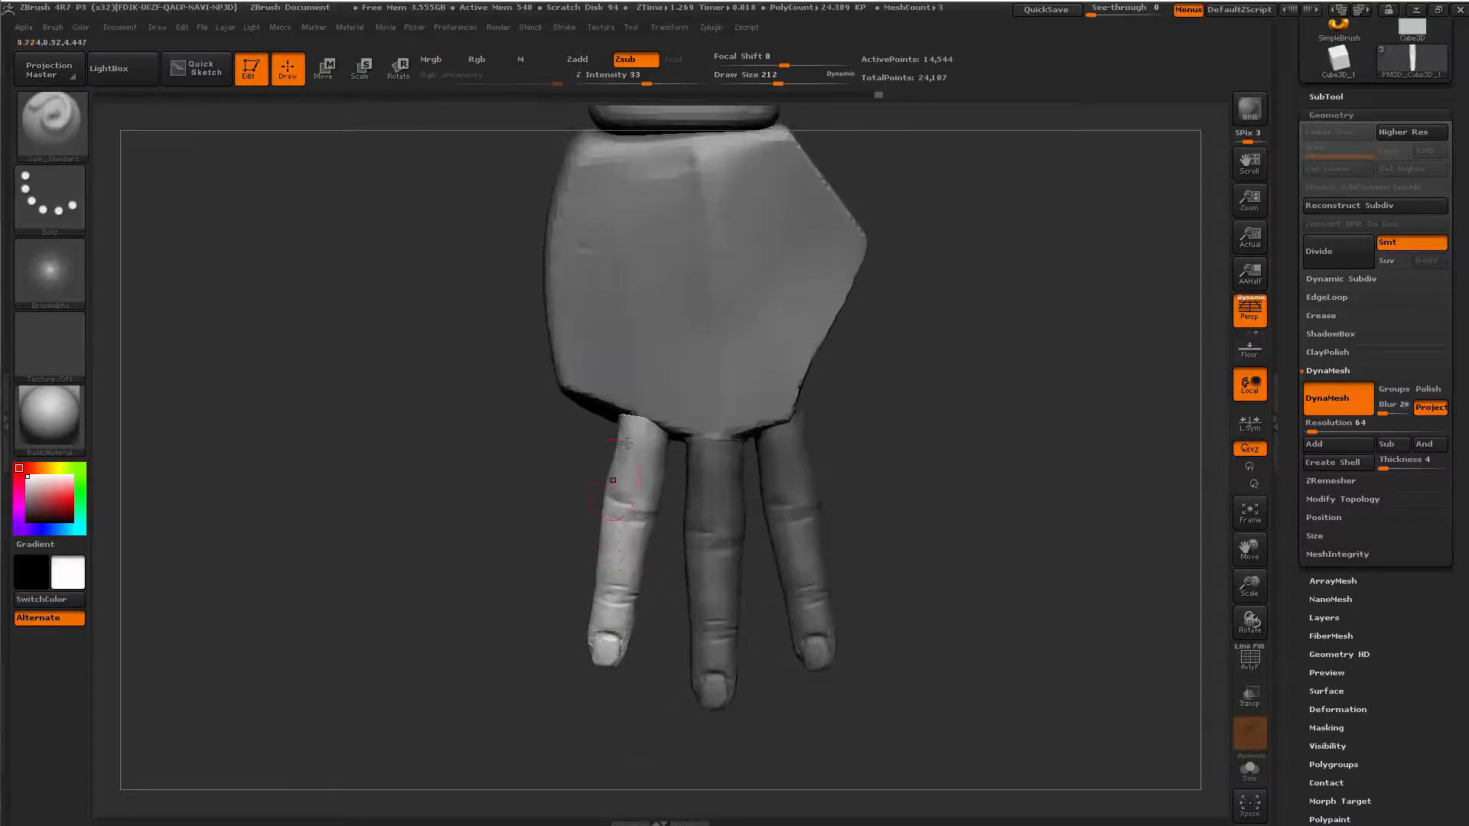
key("w")
left_click_drag(643, 417, 643, 688)
left_click_drag(650, 406, 605, 606)
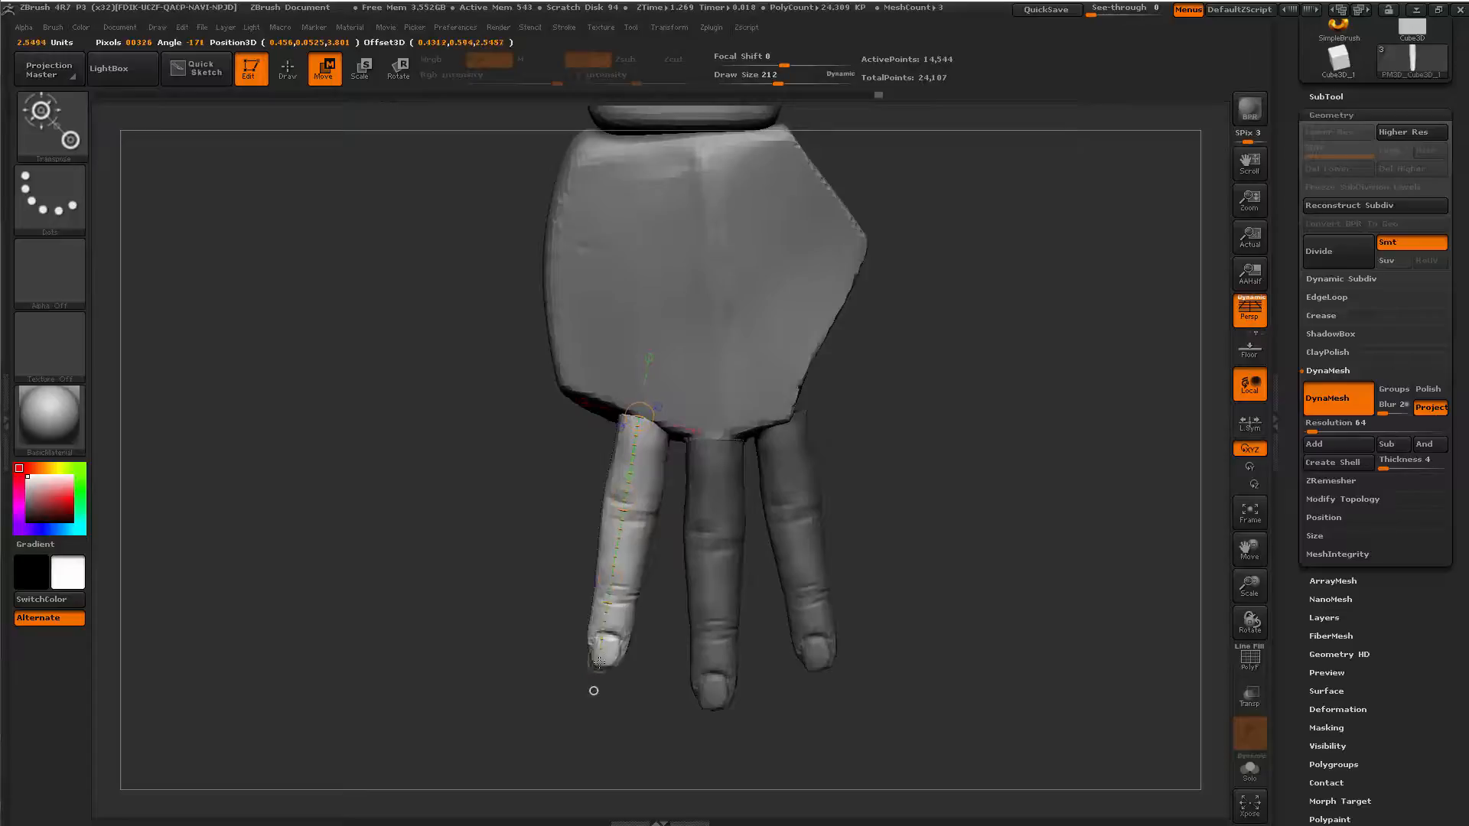
left_click_drag(600, 669, 608, 681)
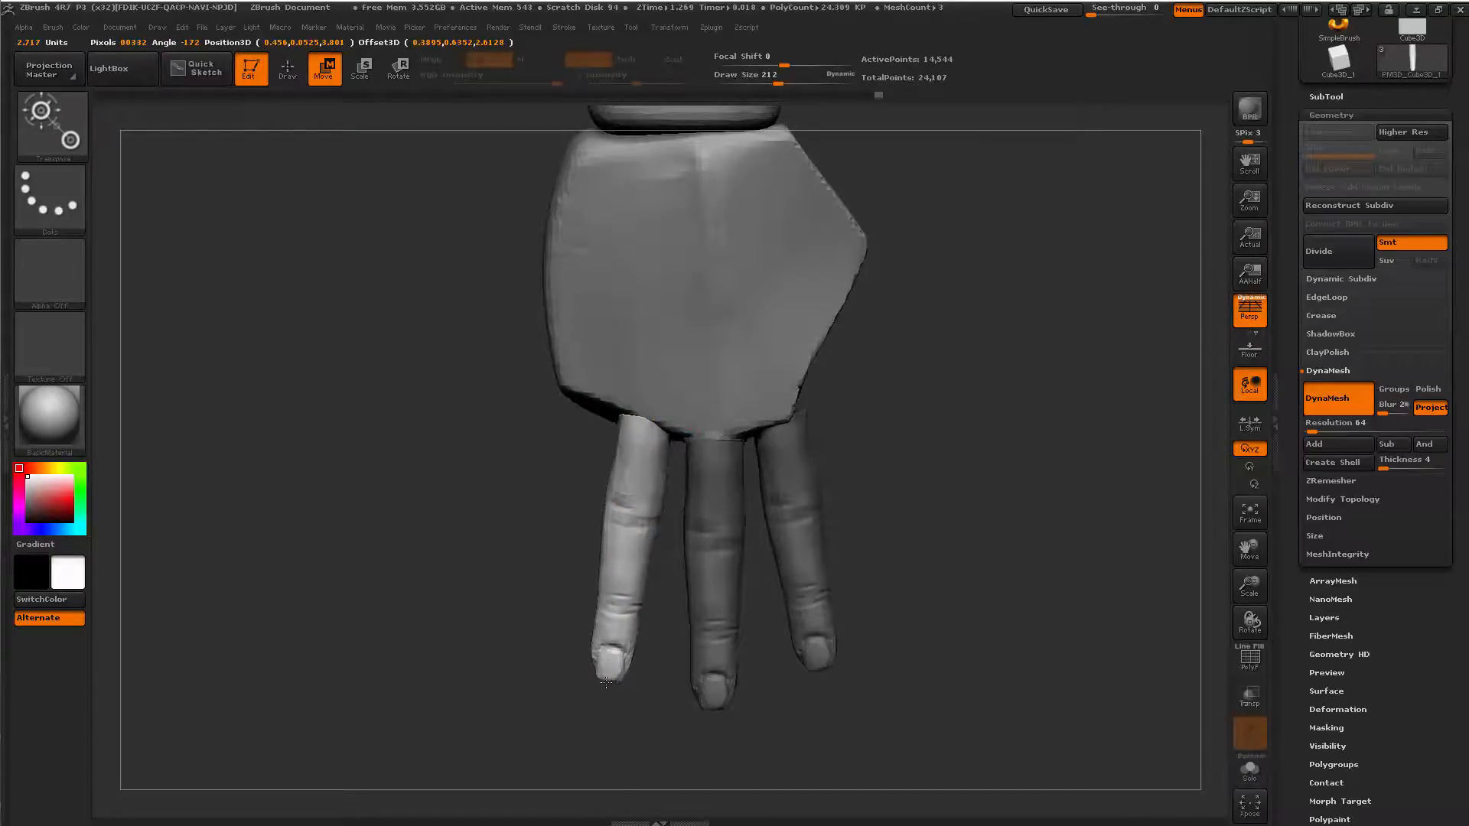
left_click_drag(599, 697, 661, 445)
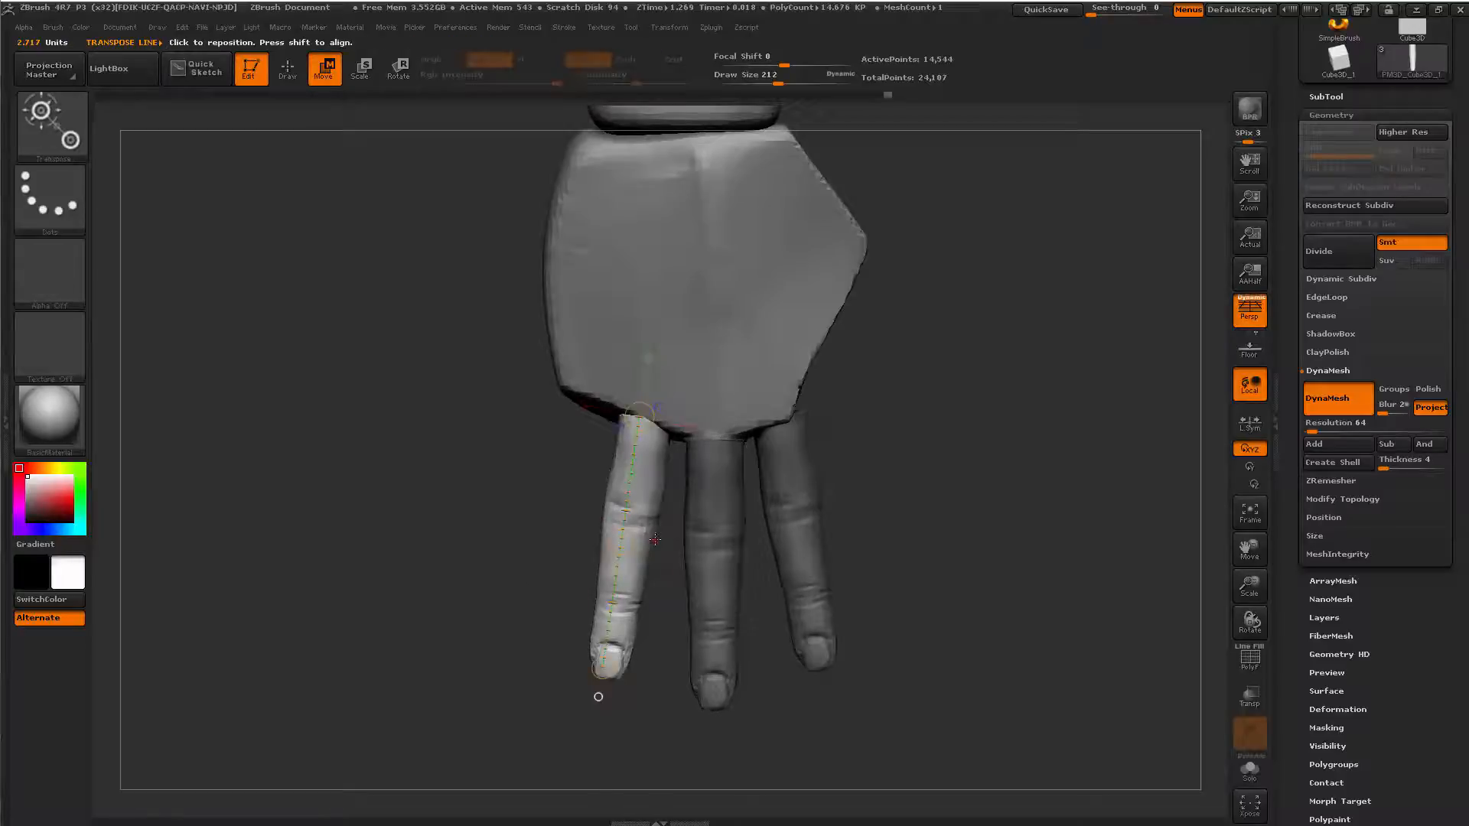
Duplicate the ring finger toward the palm's outer corner and rotate the copy outward from its base.
mouse_move(632, 523)
left_mouse_down("shift")
mouse_move(469, 524)
mouse_move(485, 497)
left_mouse_up("shift")
left_click_drag(583, 392, 548, 646)
key("r")
mouse_move(568, 524)
left_mouse_down()
mouse_move(541, 515)
mouse_move(561, 528)
left_mouse_up()
Scale the outermost finger down to little-finger size with a Transpose line running from its base.
key("e")
left_click_drag(528, 641, 594, 456)
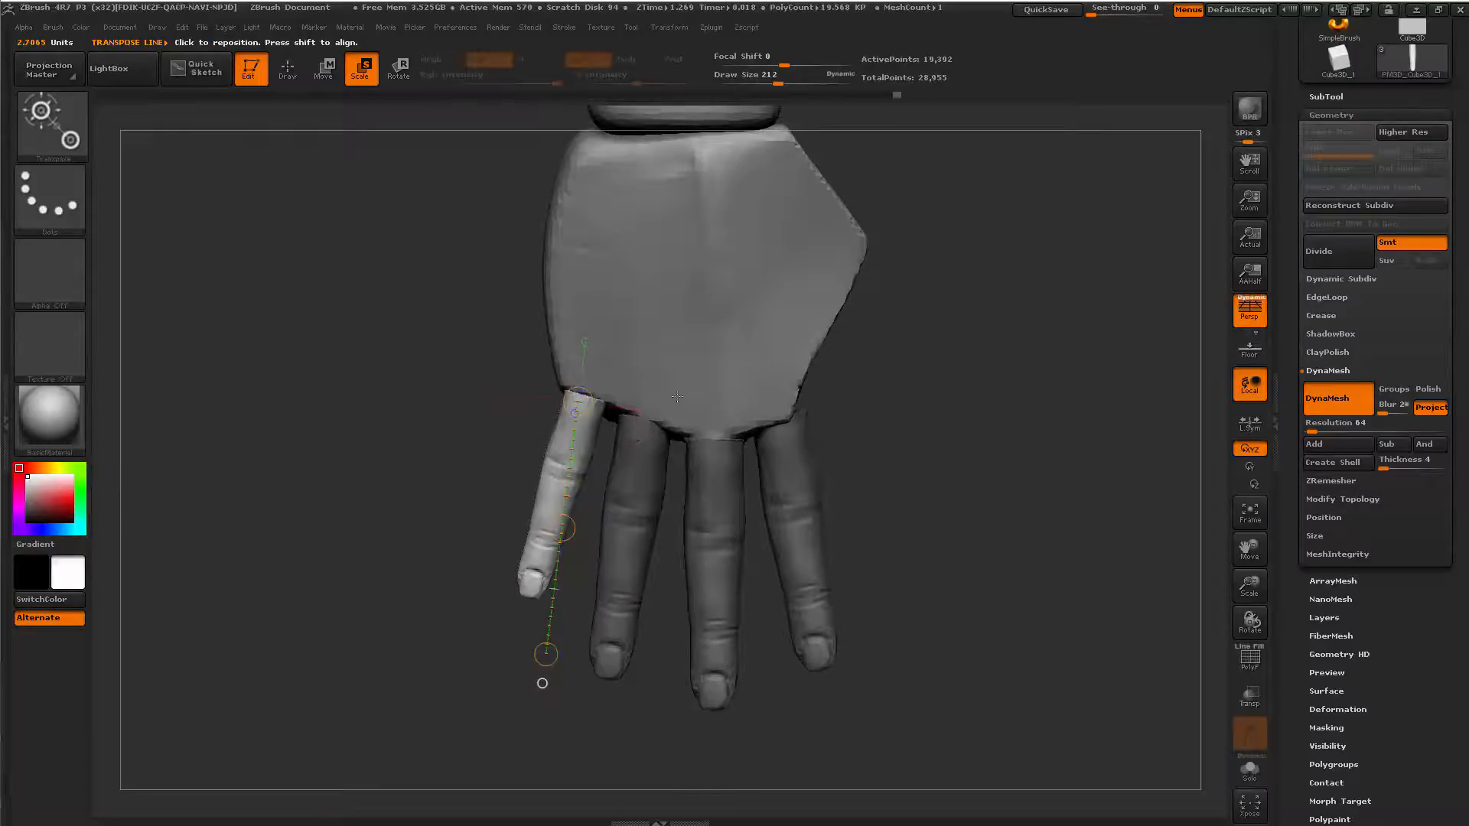
key("q")
mouse_move(585, 695)
left_mouse_down()
mouse_move(688, 716)
mouse_move(727, 685)
mouse_move(705, 753)
left_mouse_up()
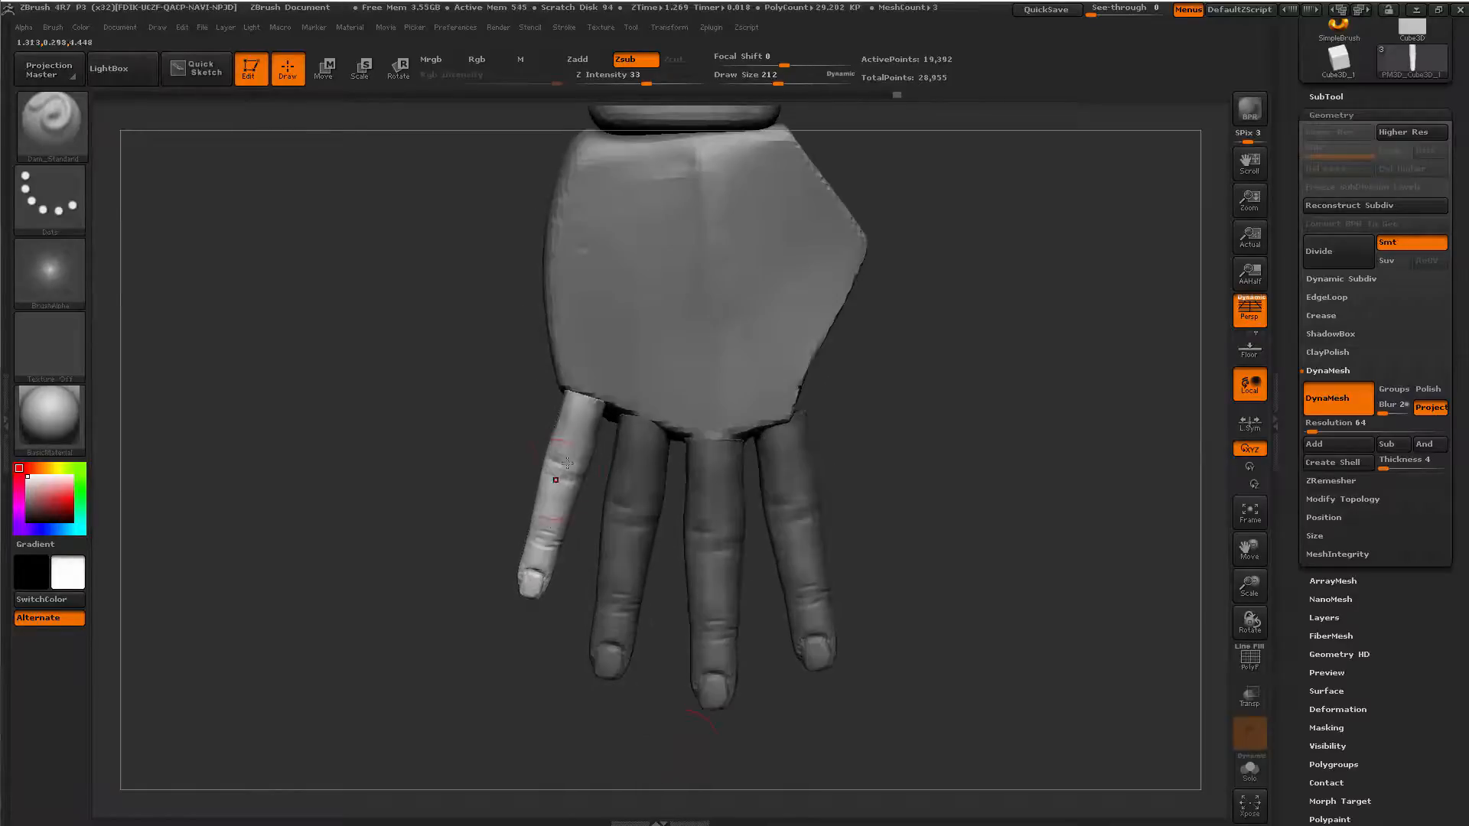
Set the draw size to 393 and switch to the Move brush.
key("space")
left_click_drag(573, 420, 606, 423)
key("b")
key("m")
key("v")
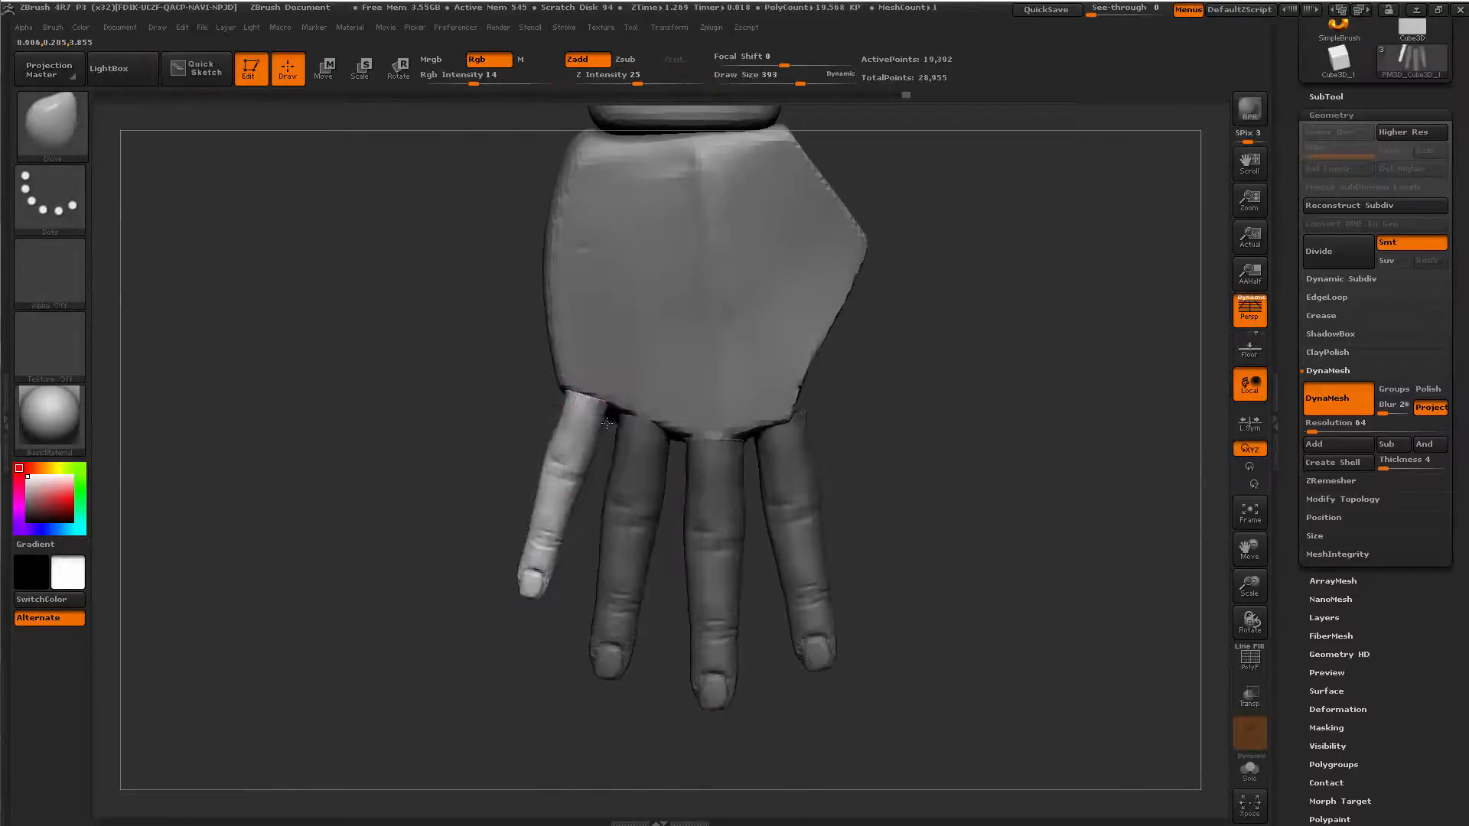
Line up the little finger with the palm's corner using a Transpose Move line and check it from several angles.
key("w")
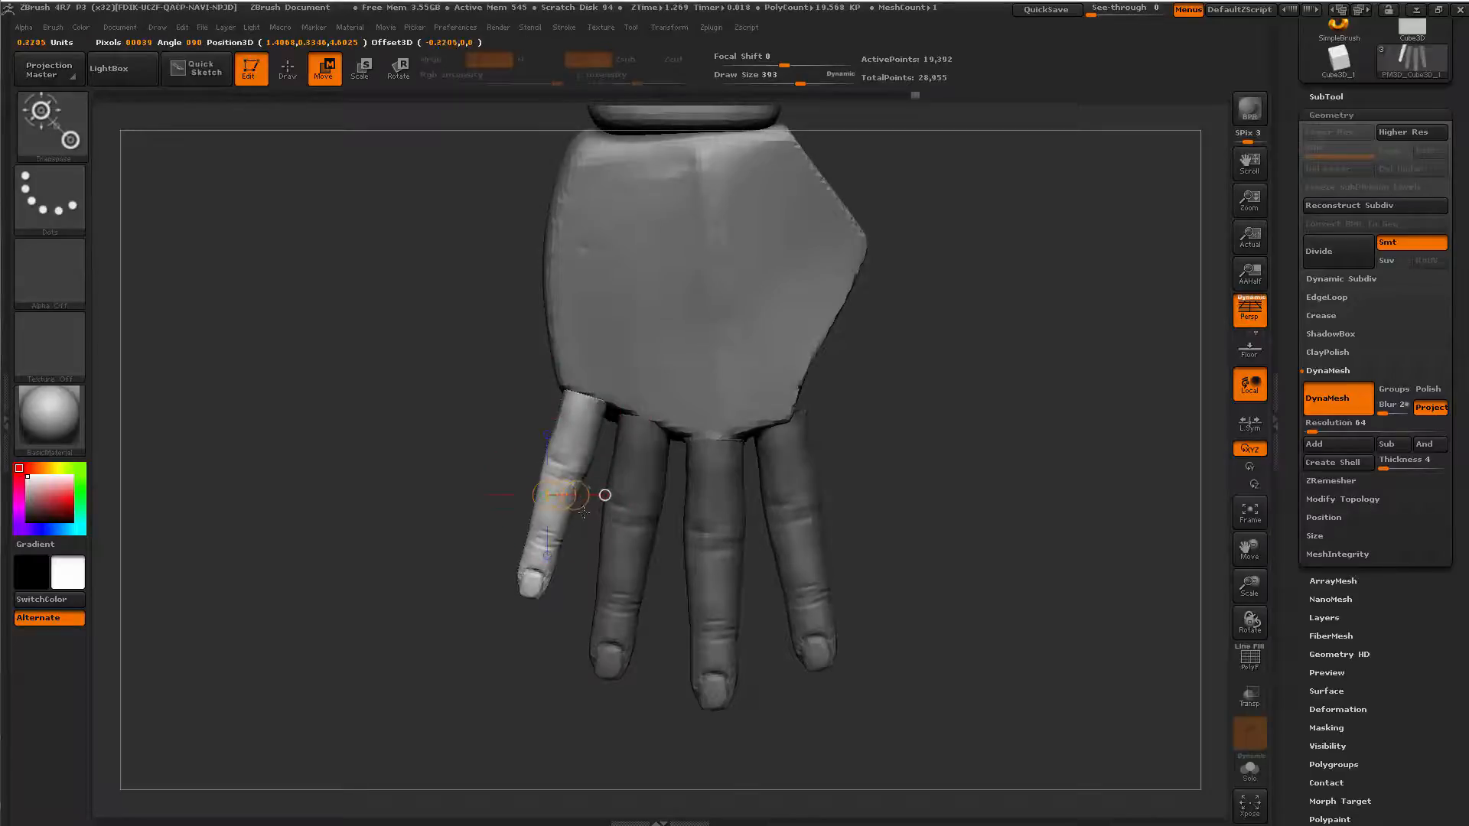
left_click_drag(593, 397, 525, 622)
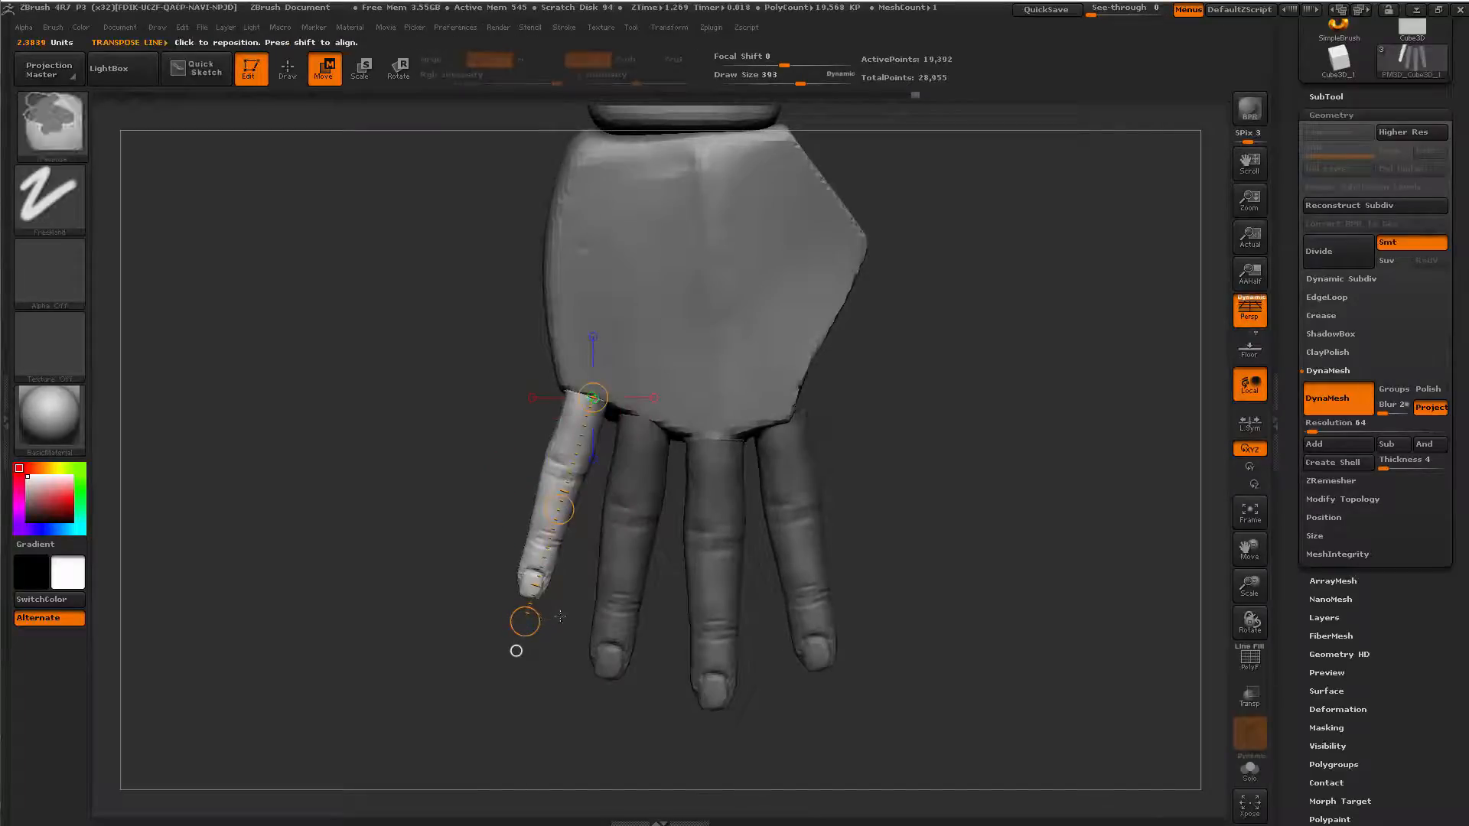
left_click(576, 453, "ctrl")
key("q")
mouse_move(364, 534)
left_mouse_down()
mouse_move(518, 424)
mouse_move(651, 426)
left_mouse_up()
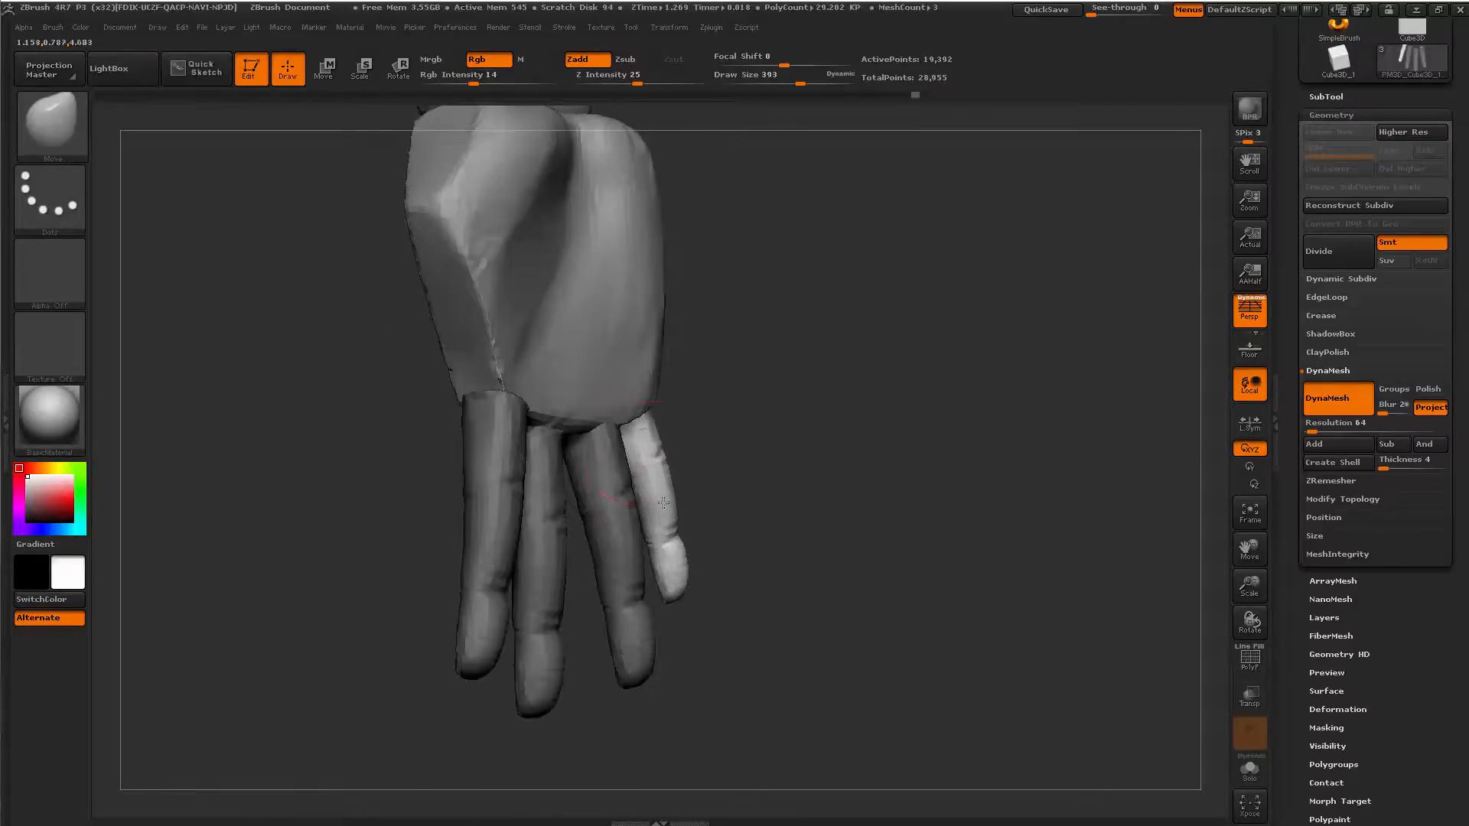
left_click_drag(663, 502, 623, 422)
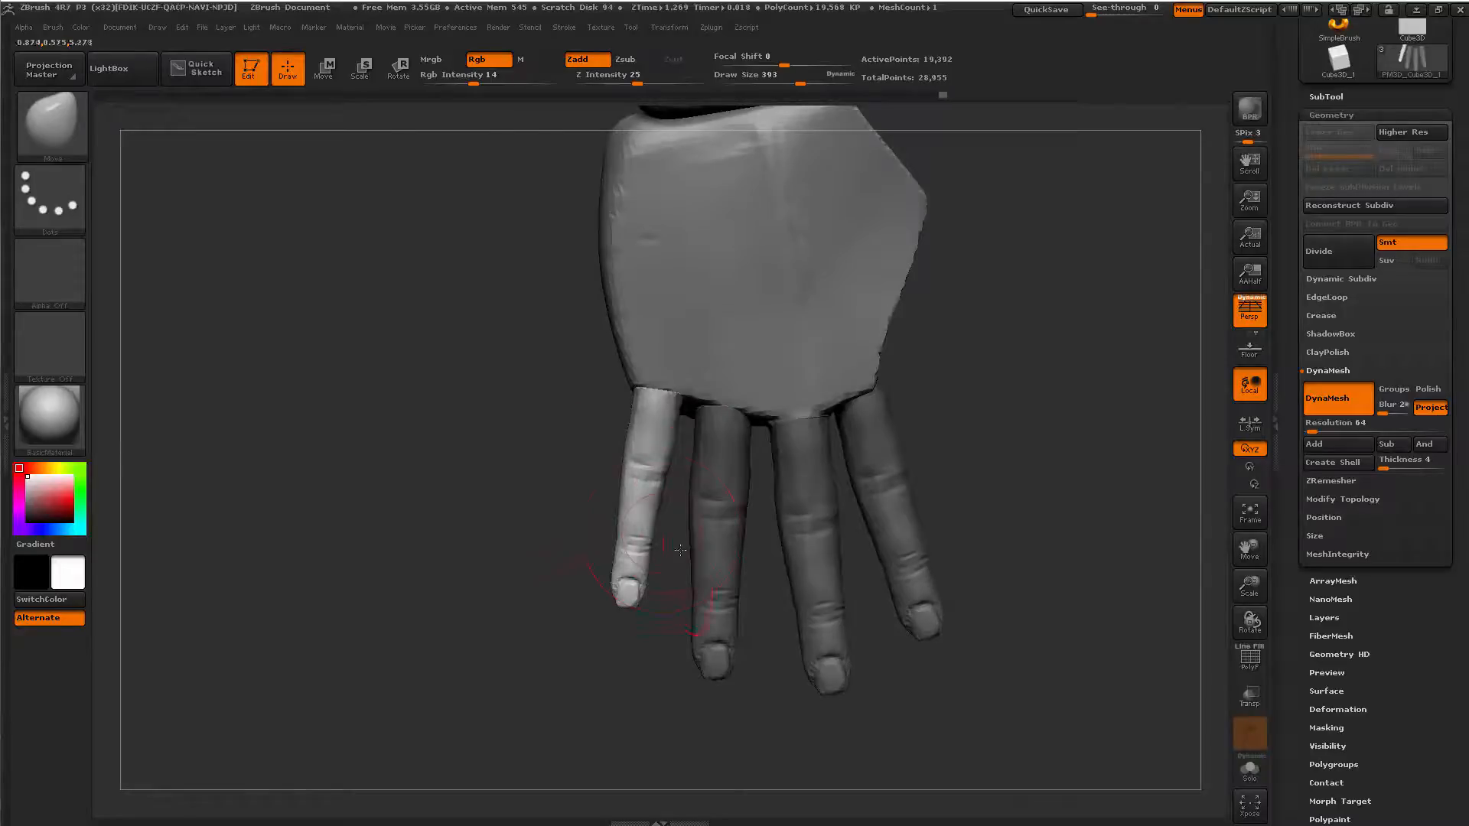
left_click_drag(603, 640, 681, 348)
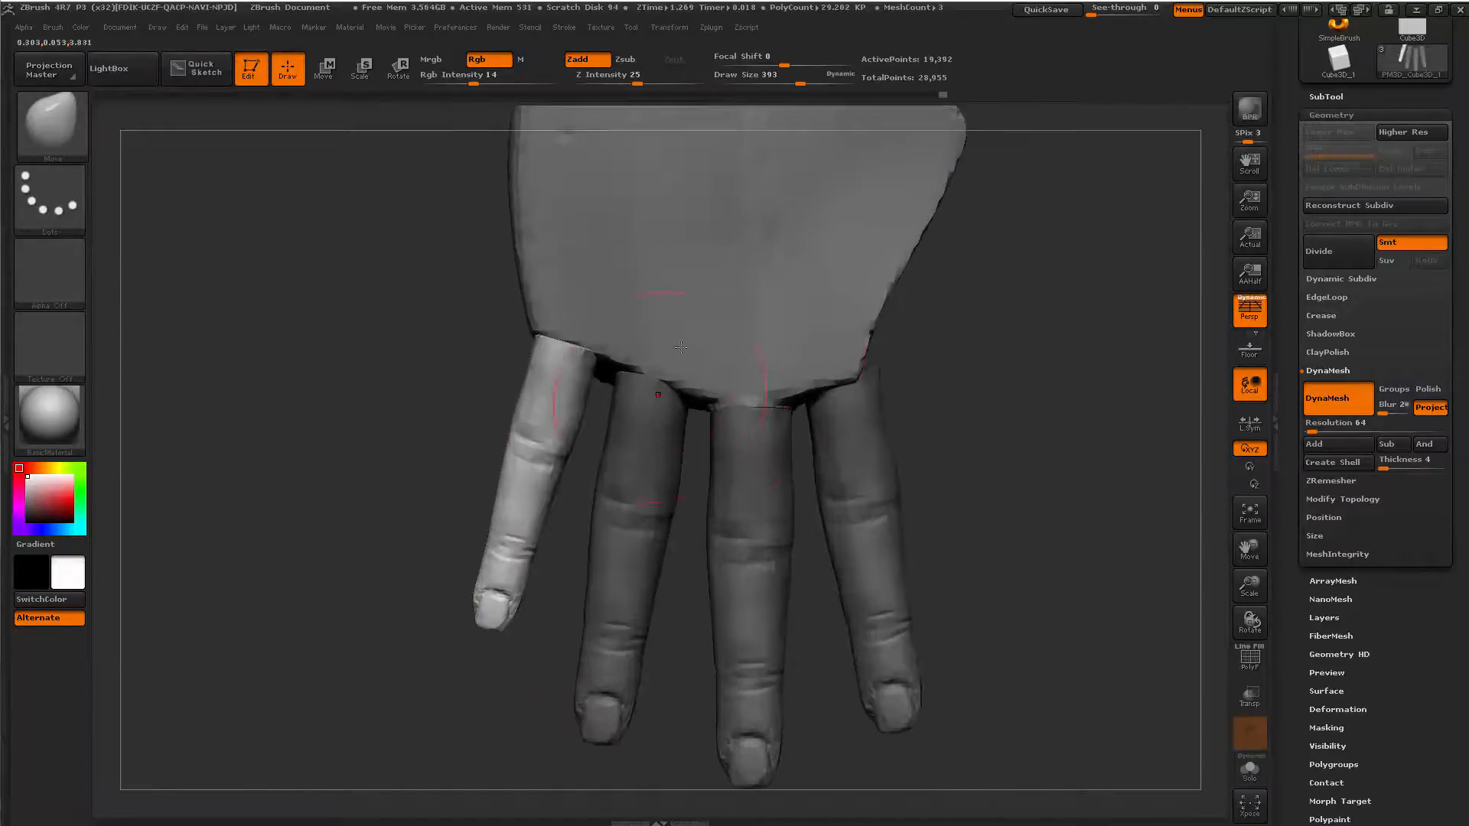
Clear the mask from the fingers and turn on the PolyFrame display for the finger mesh.
left_click_drag(1068, 378, 886, 433, "alt")
left_click_drag(886, 434, 824, 522, "alt")
mouse_move(825, 522)
left_mouse_down()
mouse_move(672, 498)
mouse_move(816, 492)
mouse_move(780, 484)
mouse_move(762, 501)
mouse_move(832, 623)
left_mouse_up()
key("w")
left_click_drag(831, 624, 796, 589)
key("shift+f")
key("q")
left_click_drag(734, 430, 698, 346)
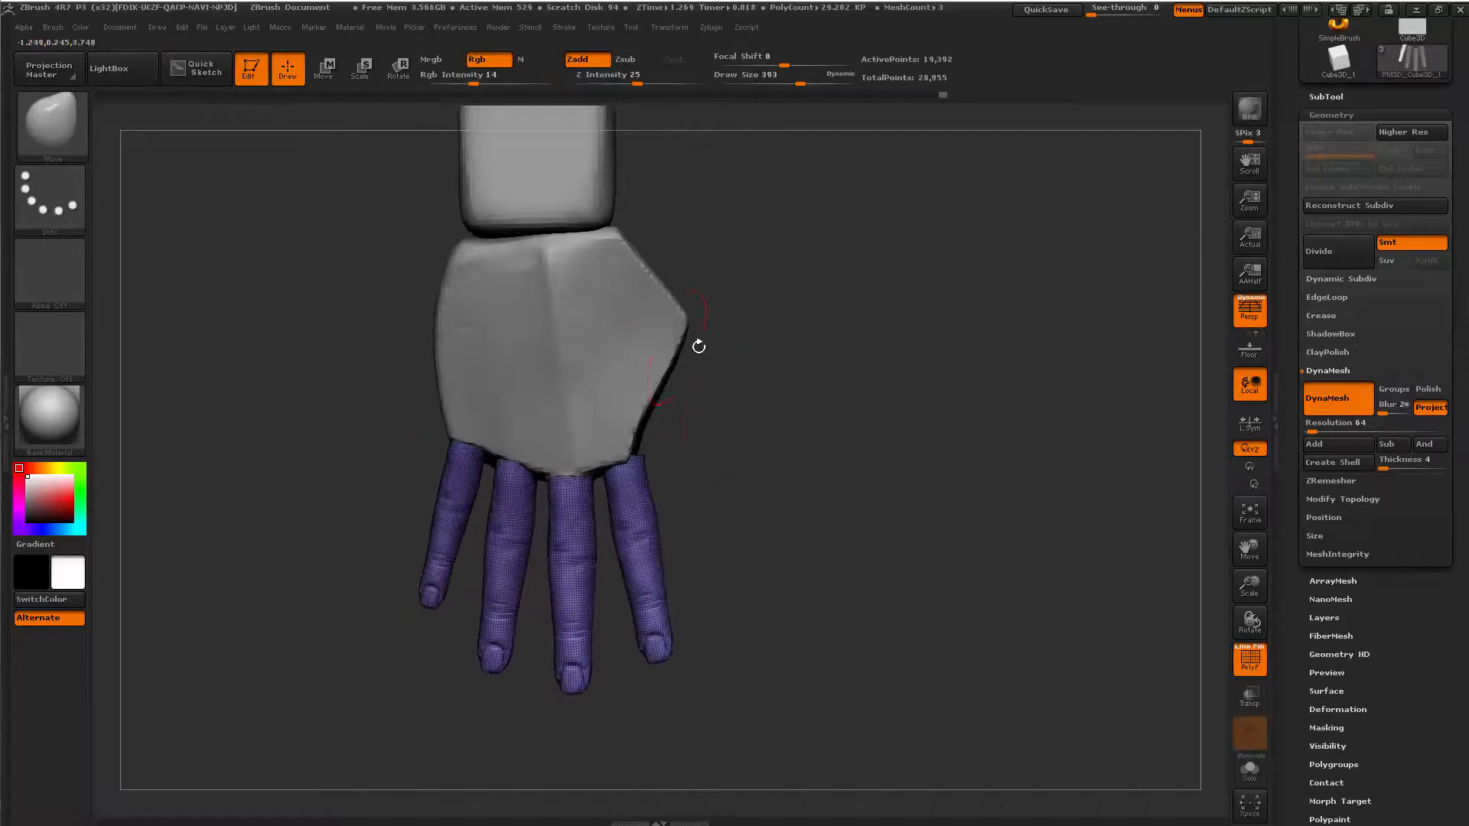
Assign a separate polygroup to each finger with Auto Groups.
left_click_drag(768, 469, 828, 535)
left_click_drag(1298, 641, 1299, 541)
left_click_drag(903, 649, 1193, 635)
scroll(1301, 597, "down", 5)
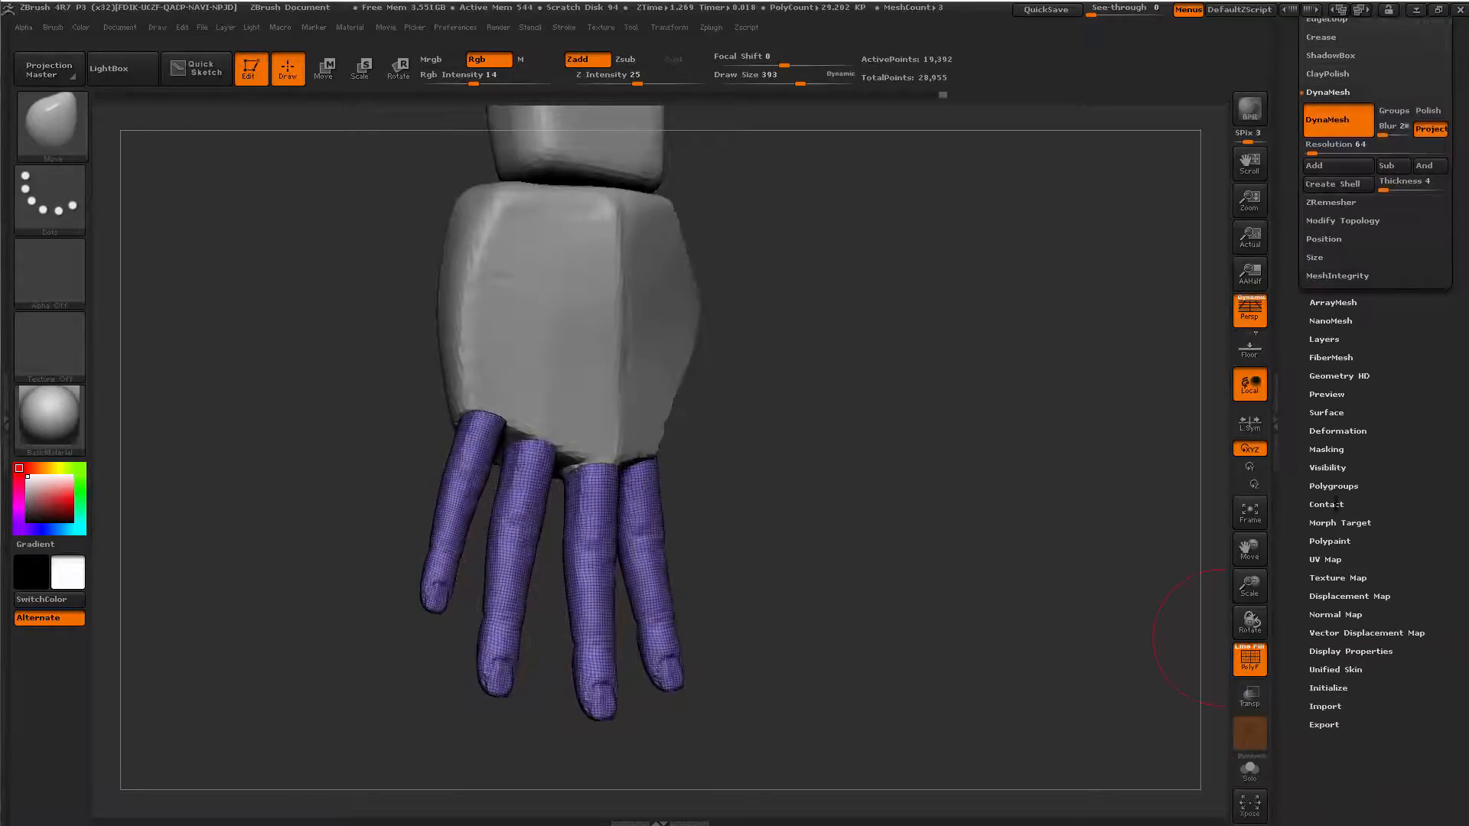
left_click(1335, 486)
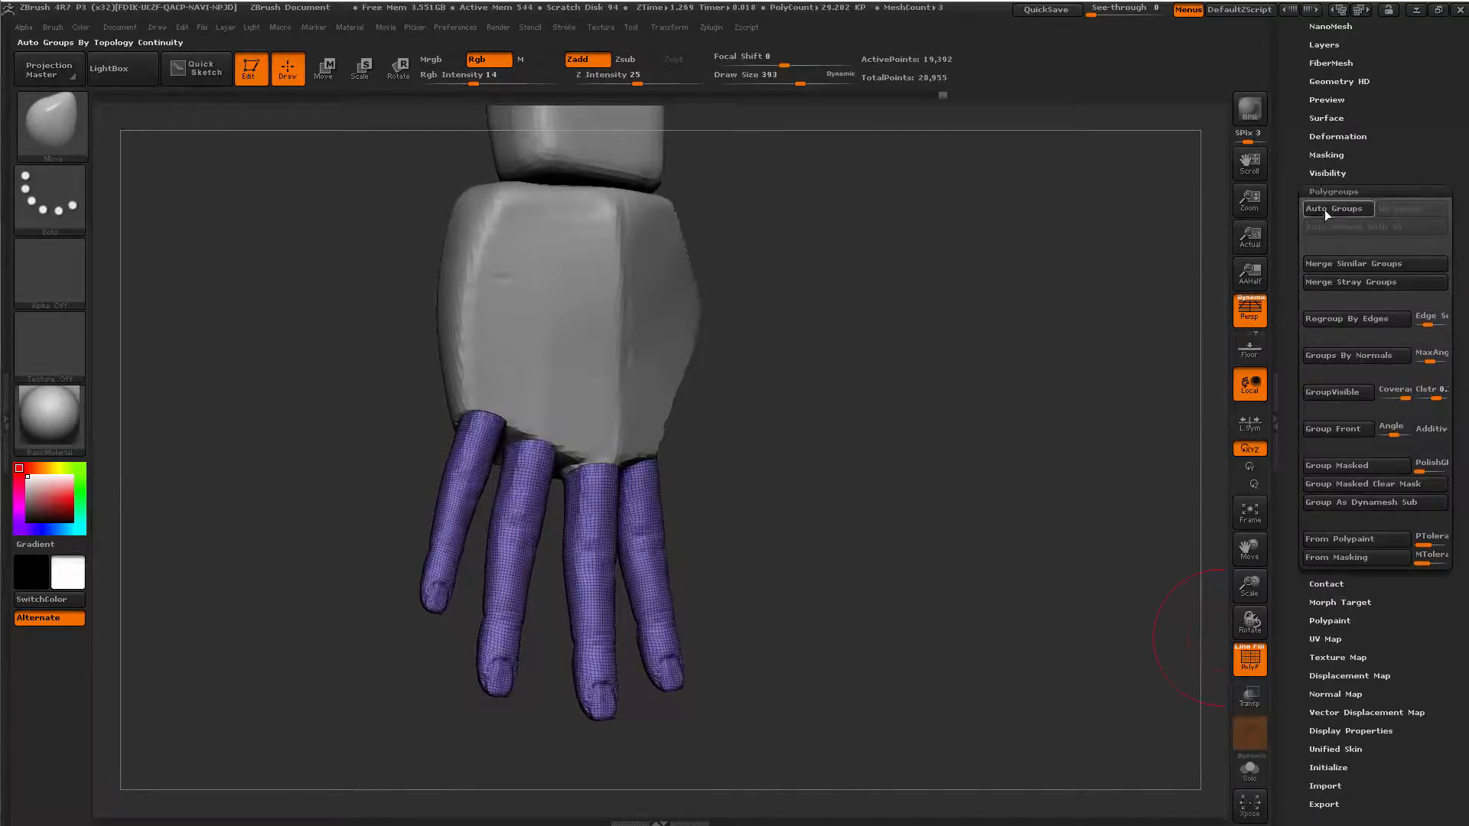
left_click(1329, 209)
left_click_drag(835, 516, 726, 561)
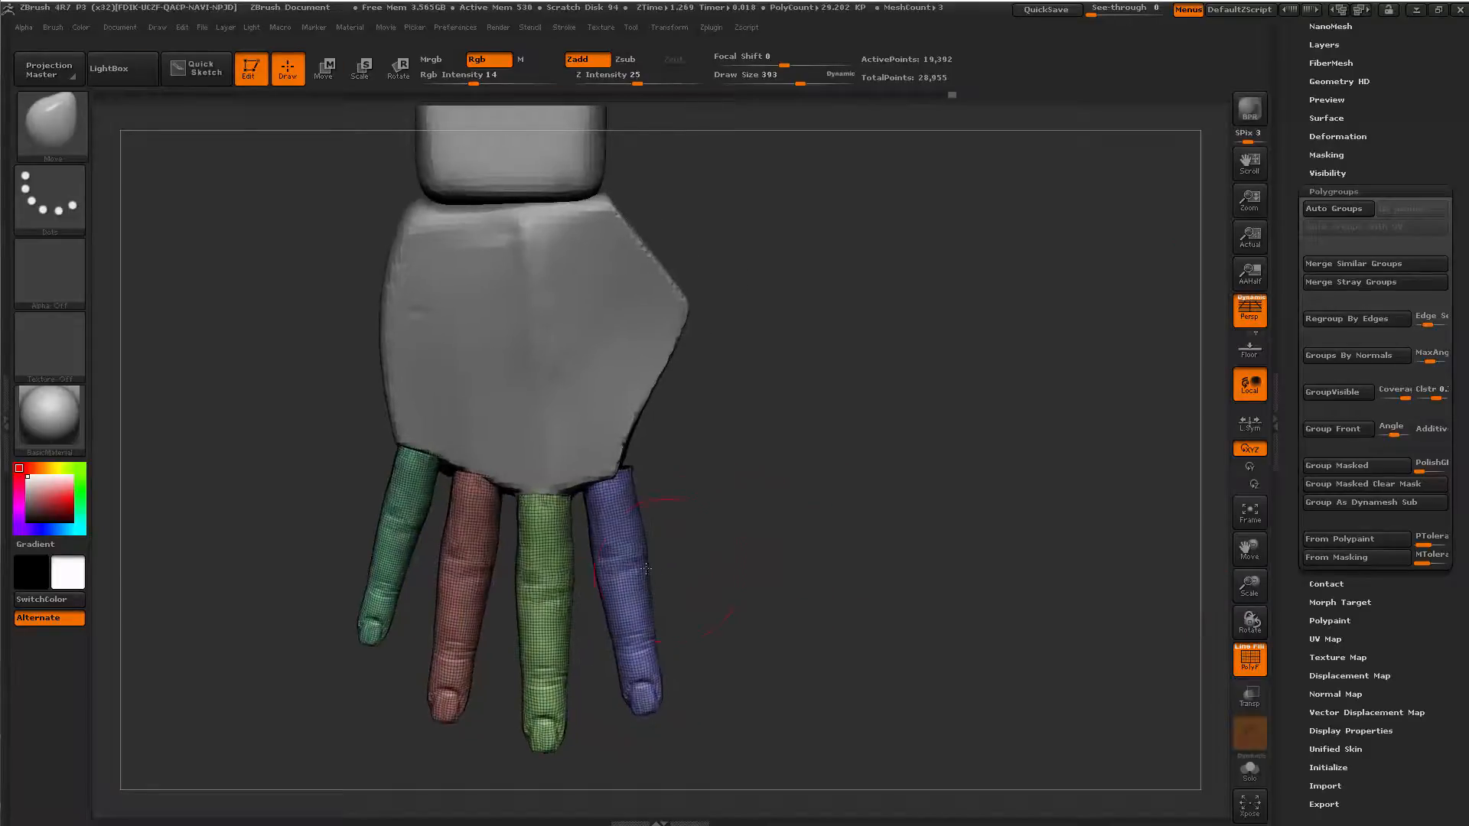
Mask every finger except the index finger and duplicate it beside the palm as the thumb.
key("w")
left_click_drag(636, 557, 925, 556)
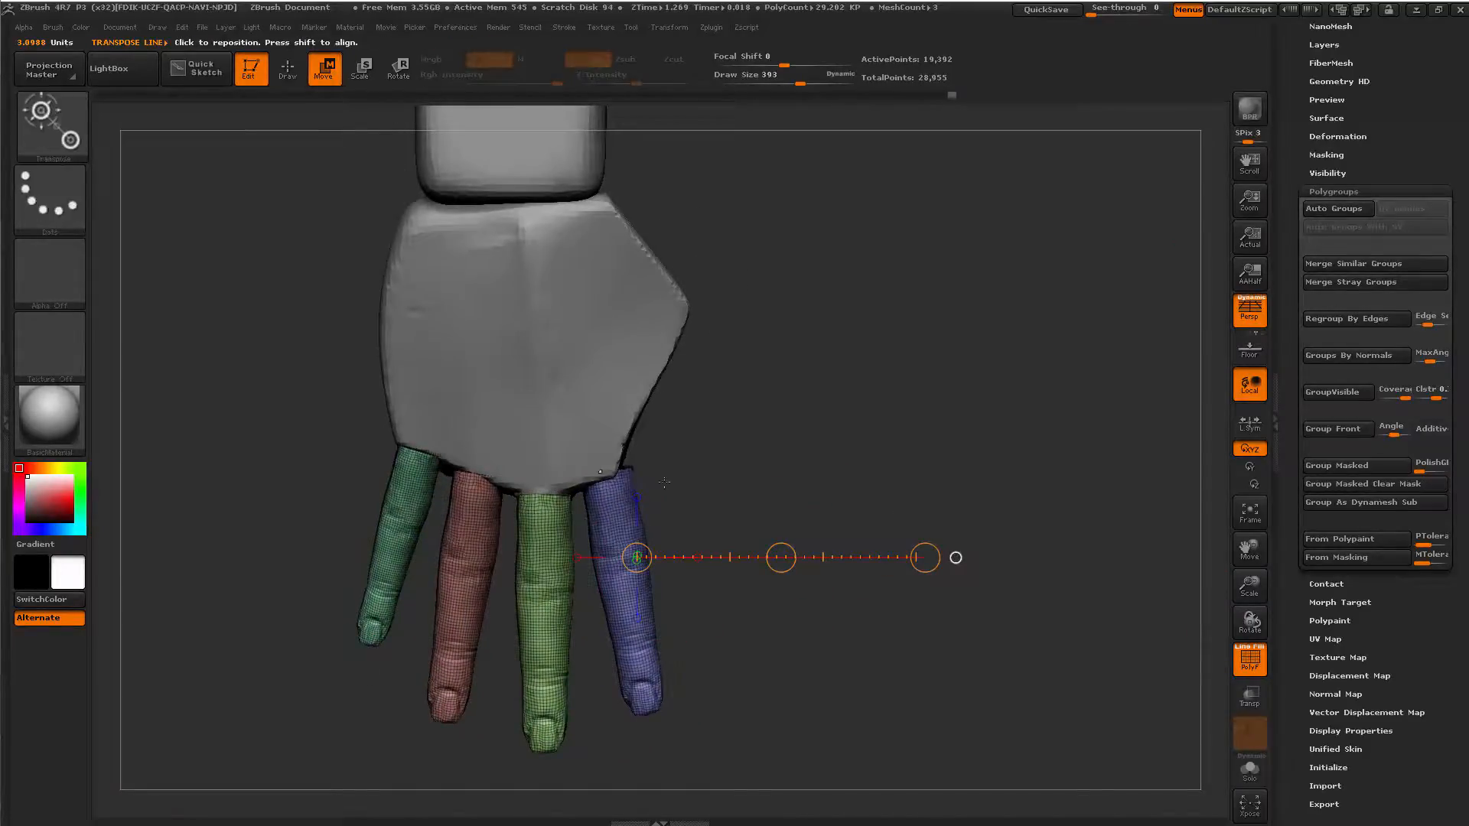
left_click(613, 518, "ctrl")
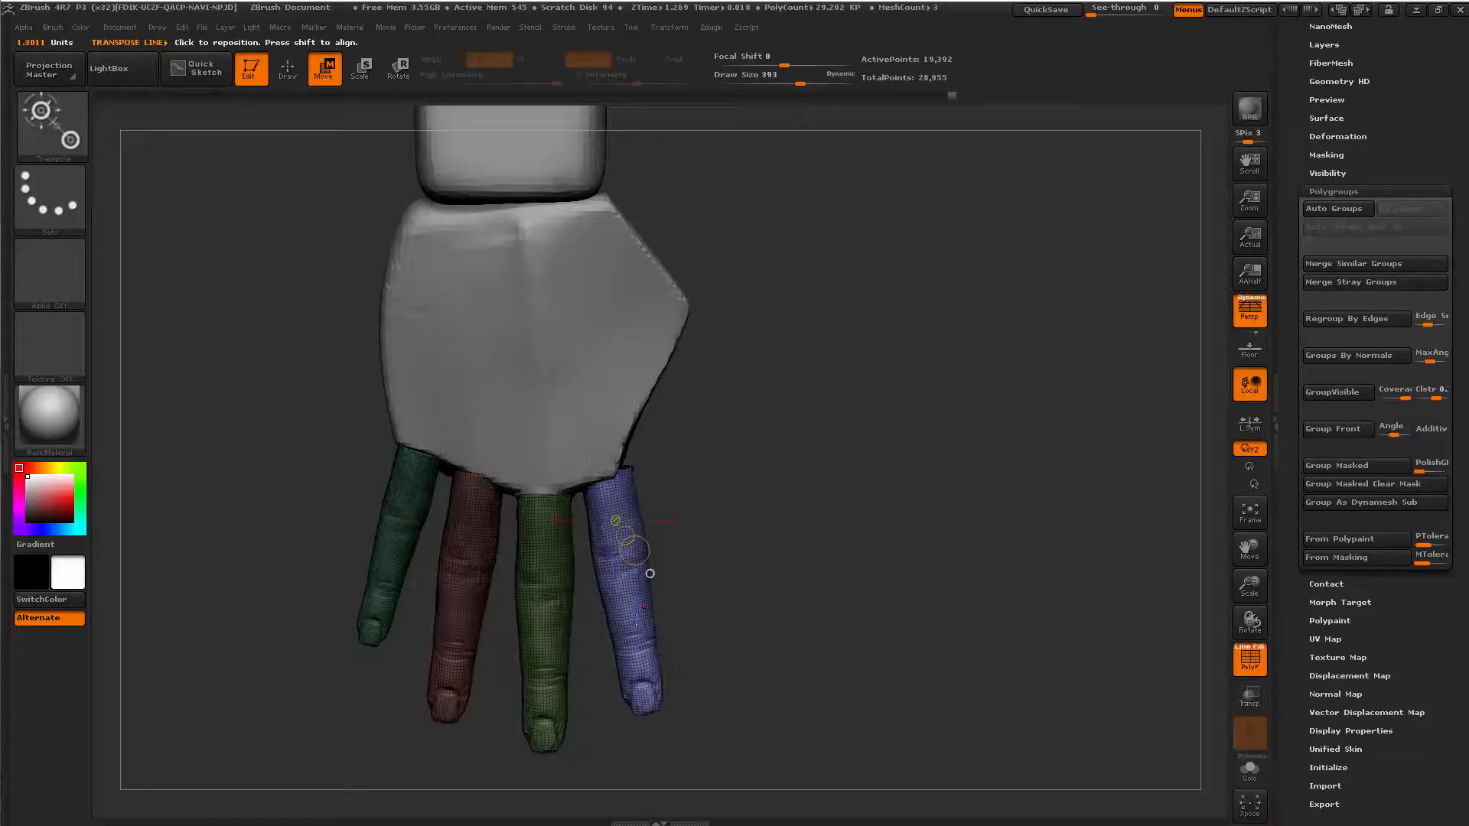
left_click_drag(645, 615, 852, 530)
left_click_drag(755, 575, 804, 419)
key("ctrl+z")
mouse_move(658, 330)
left_mouse_down()
mouse_move(716, 581)
mouse_move(817, 451)
mouse_move(845, 478)
left_mouse_up()
Rotate the thumb about its own length with a vertical Transpose line while viewing it from its tip.
key("r")
left_click_drag(762, 532, 741, 555, "alt")
left_click(722, 449)
left_click_drag(918, 574, 895, 403)
left_click_drag(744, 622, 807, 606)
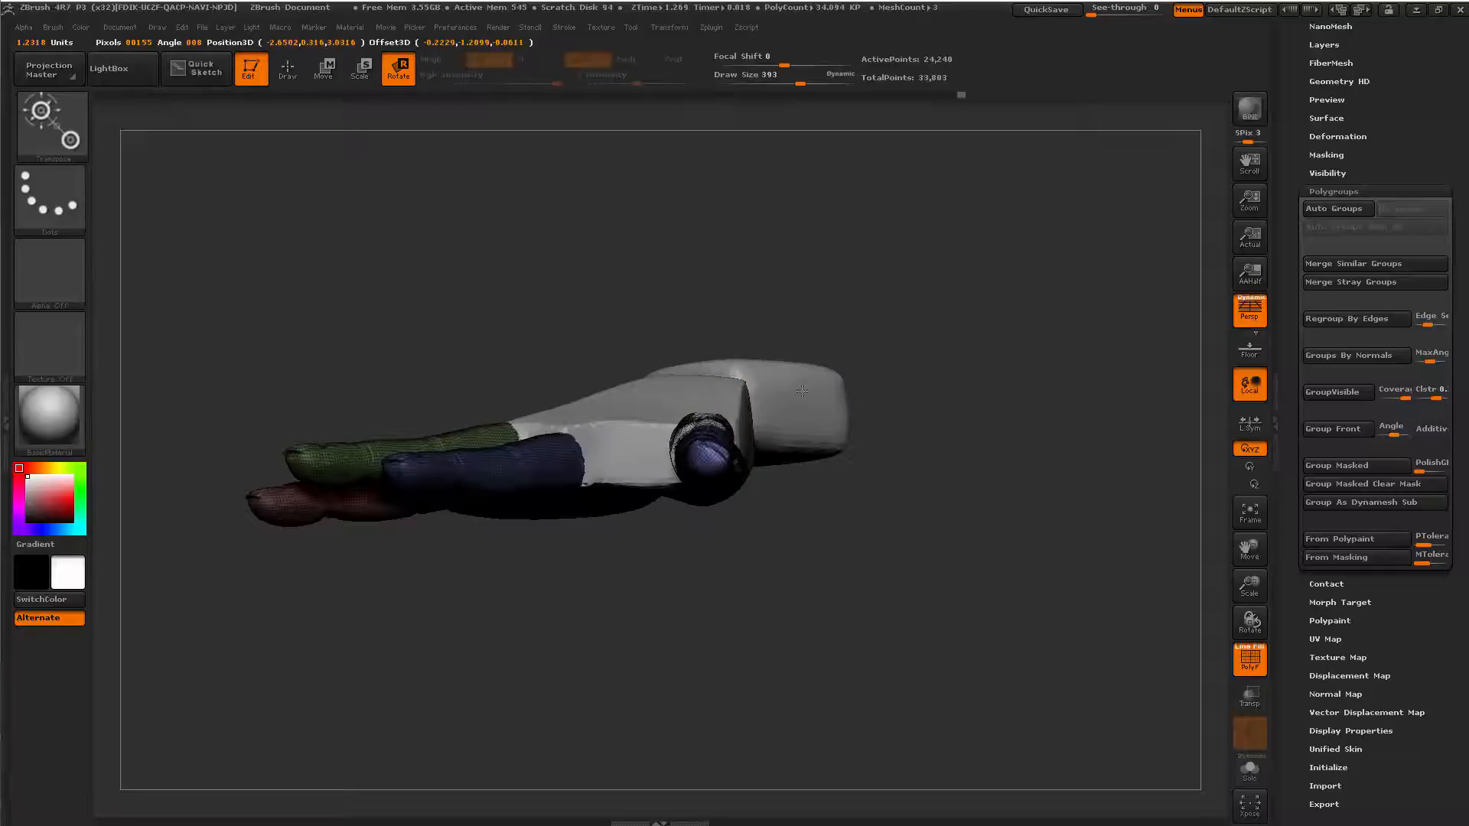
left_click_drag(828, 610, 812, 492)
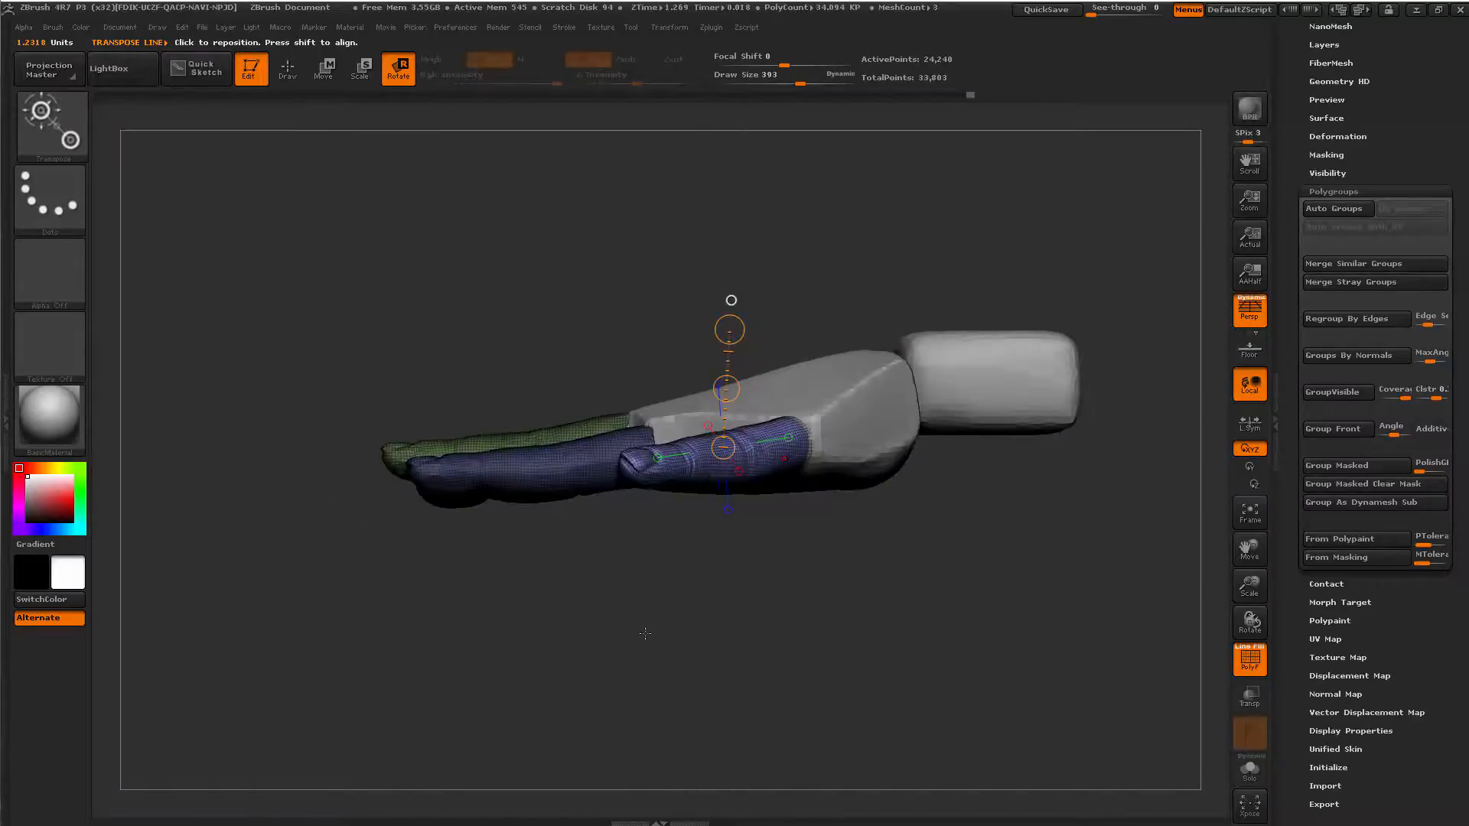
left_click_drag(645, 633, 683, 622)
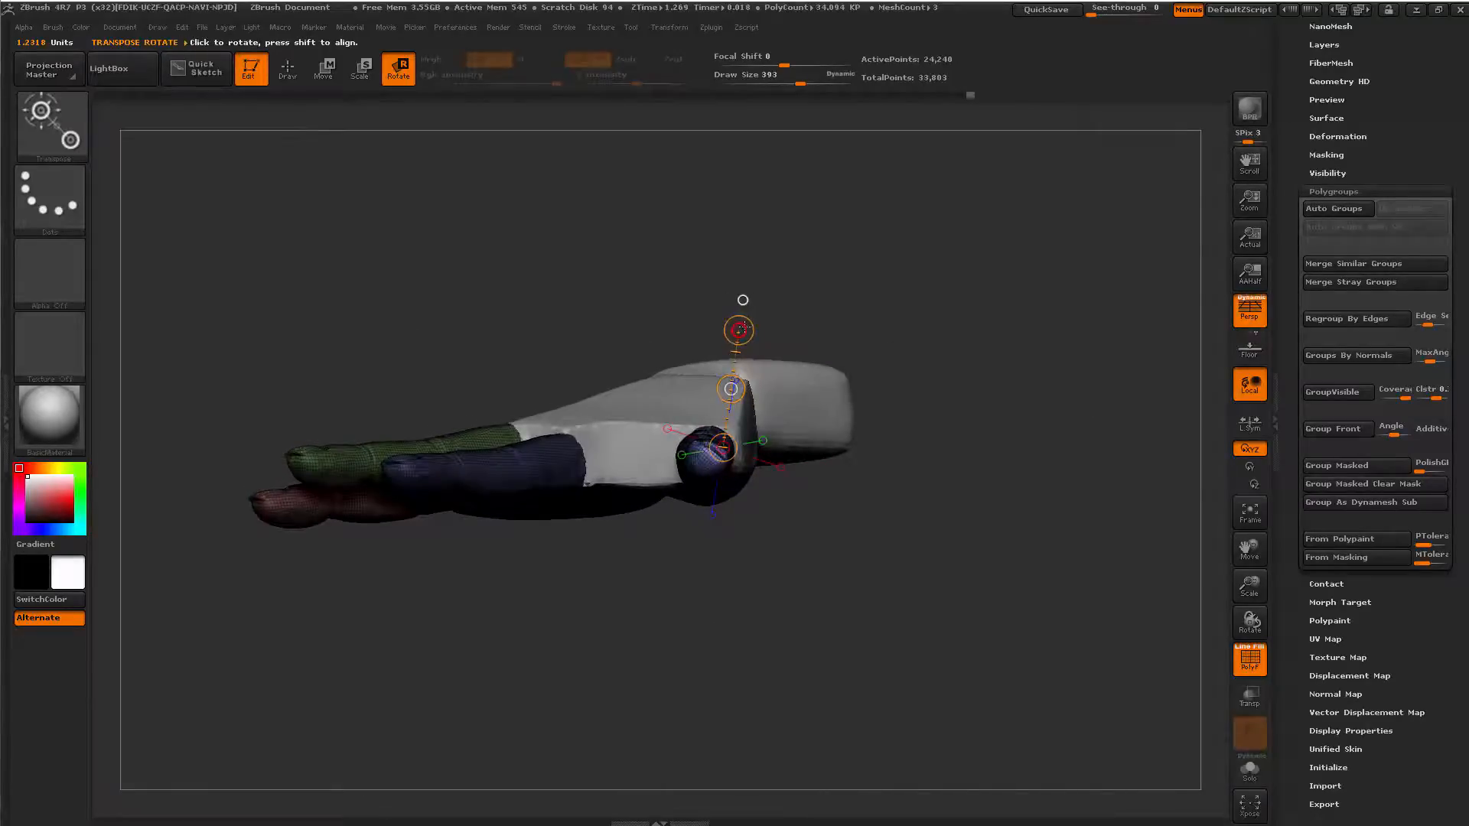
mouse_move(820, 559)
left_mouse_down()
mouse_move(643, 648)
mouse_move(634, 673)
left_mouse_up()
Move the thumb in against the side of the palm with a Transpose Move line along its length.
key("w")
left_click_drag(756, 467, 504, 595)
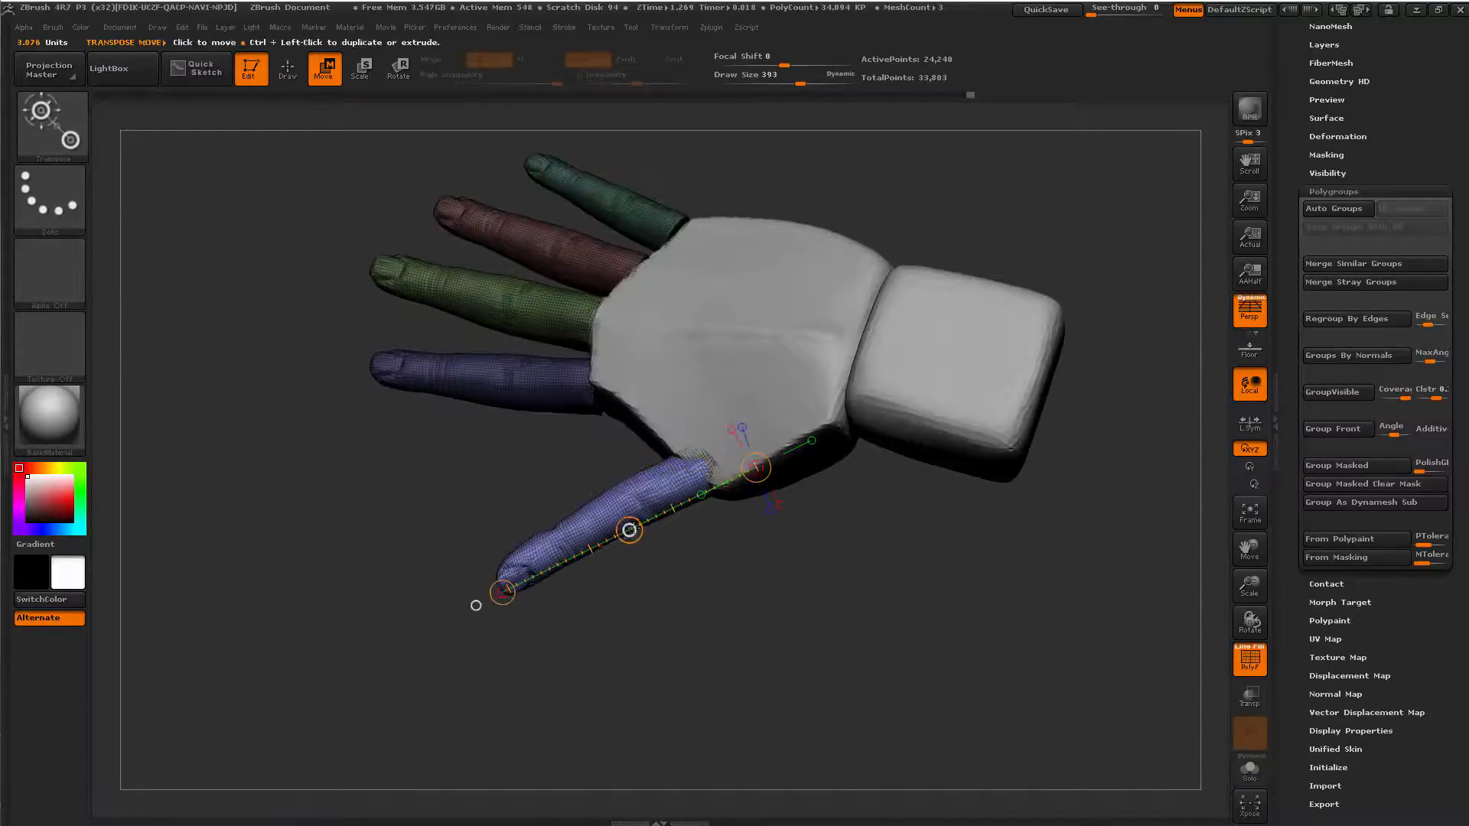
left_click_drag(629, 529, 699, 502)
Refine the thumb's twist with Transpose Rotate while looking at the hand from the thumb's tip.
mouse_move(713, 623)
left_mouse_down()
mouse_move(731, 695)
mouse_move(726, 467)
left_mouse_up()
left_click_drag(677, 527, 792, 499)
left_click_drag(715, 581, 773, 577)
key("r")
left_click_drag(800, 499, 798, 474)
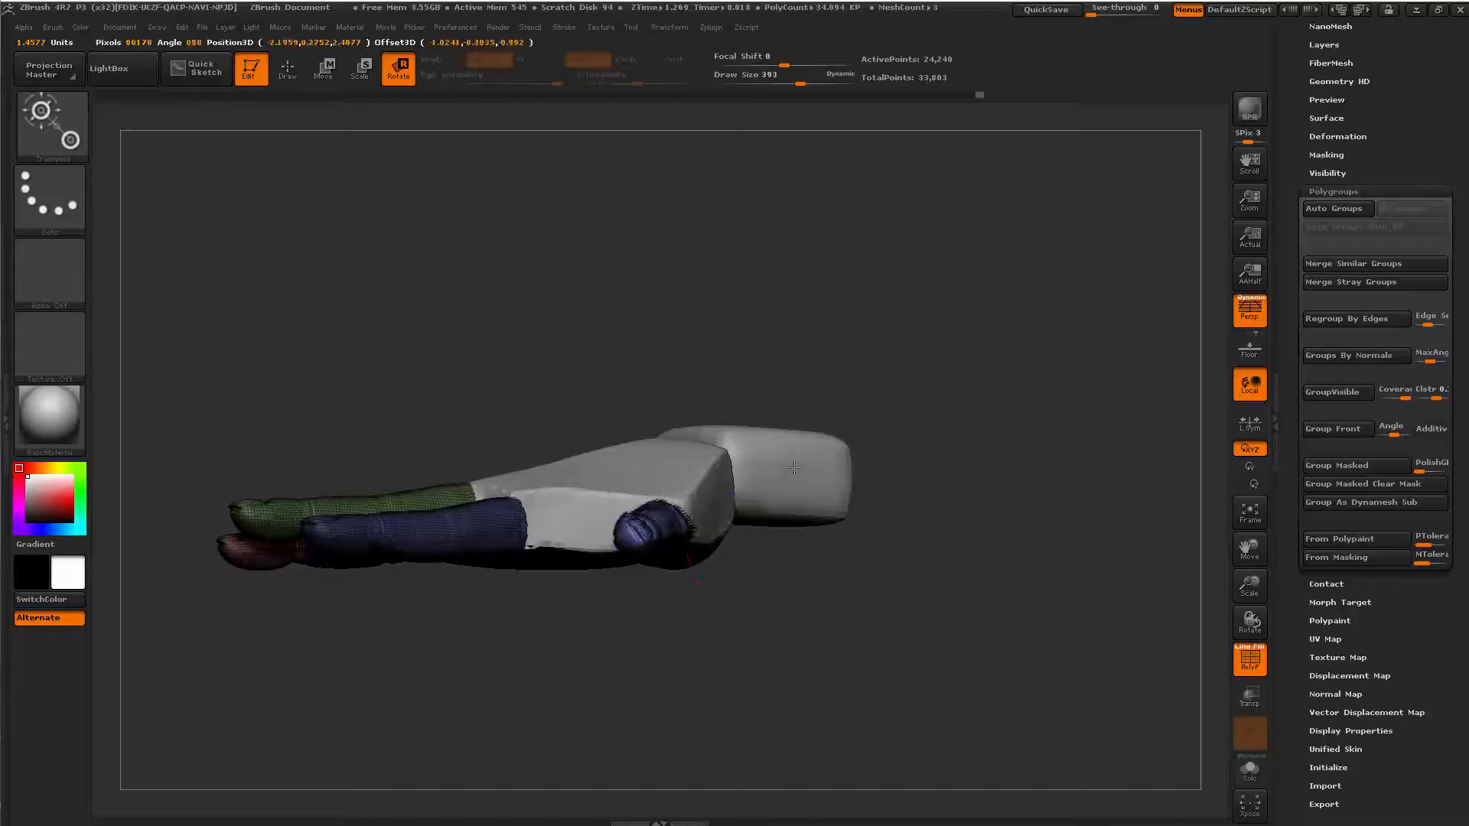
Rotate the thumb downward away from the palm with a Transpose Rotate line along its length, viewed from the hand's side.
left_click_drag(795, 647, 687, 617)
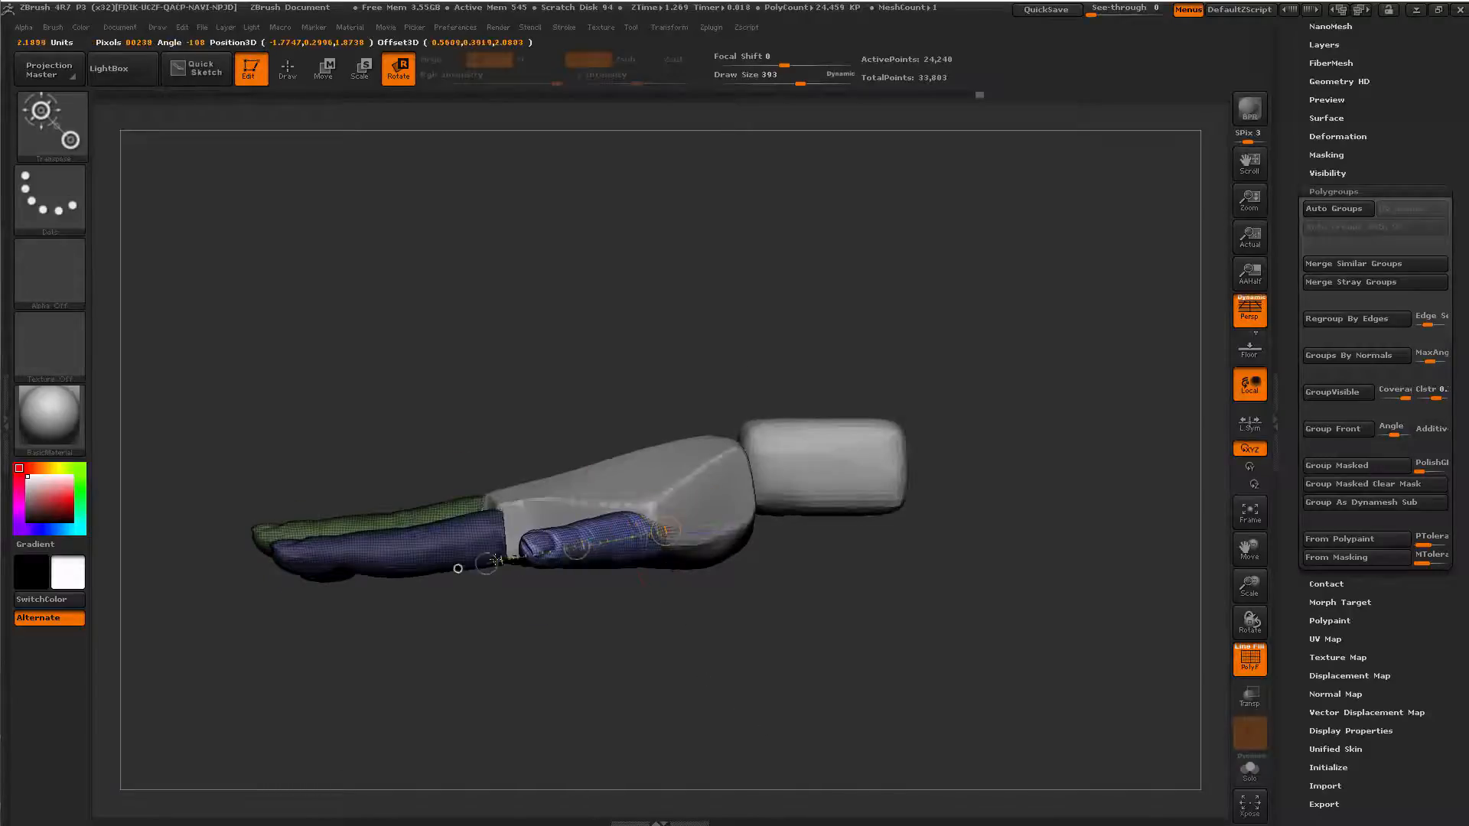
left_click_drag(567, 592, 517, 590)
mouse_move(495, 541)
left_mouse_down()
mouse_move(499, 615)
mouse_move(518, 621)
left_mouse_up()
left_click_drag(645, 688, 692, 685)
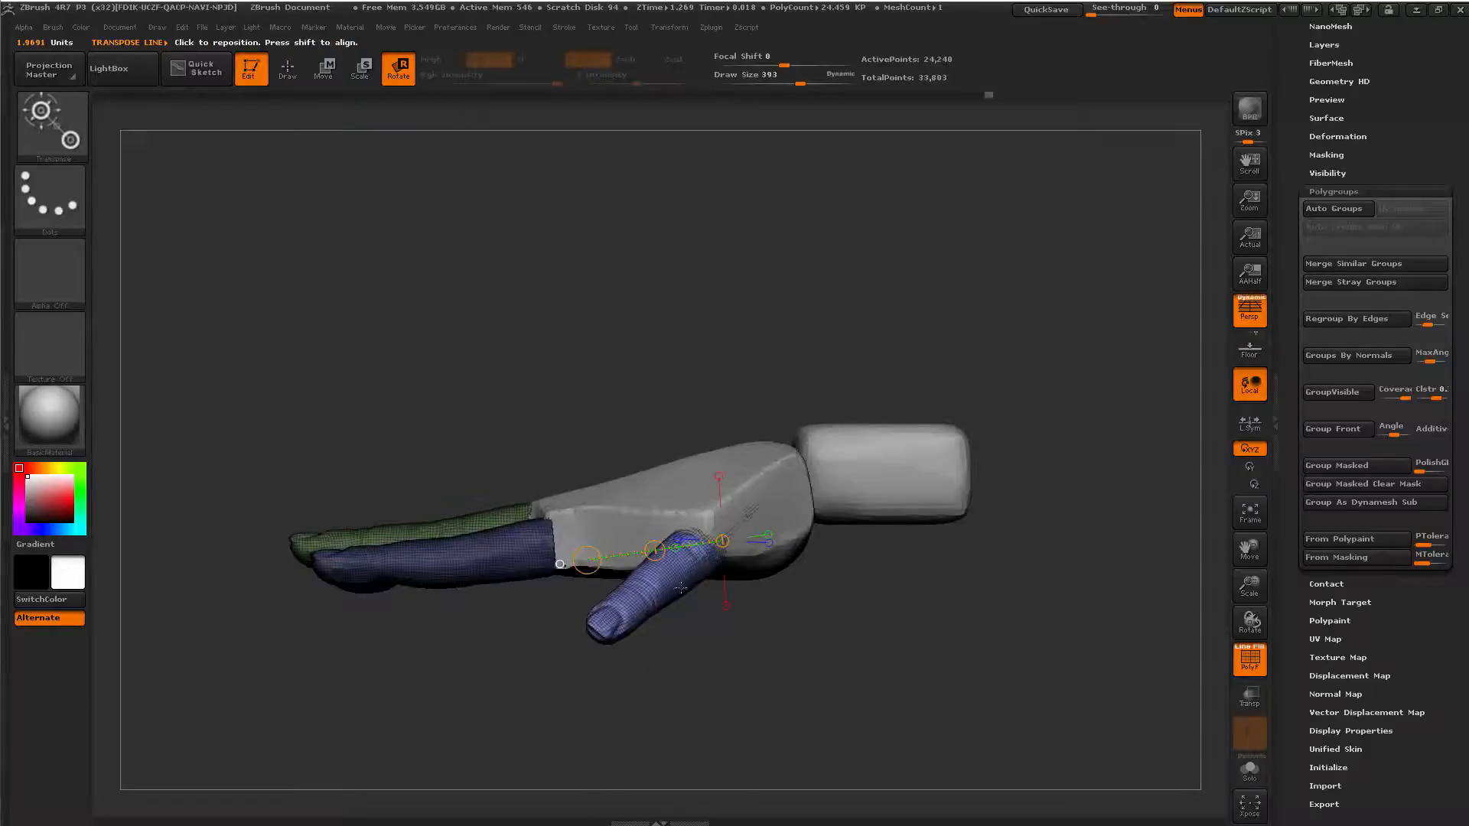
Lower the thumb slightly at the side of the palm with a vertical Transpose Move line.
key("w")
left_click_drag(694, 562, 700, 762, "shift")
mouse_move(693, 655)
left_mouse_down()
mouse_move(696, 693)
mouse_move(687, 680)
left_mouse_up()
key("q")
mouse_move(814, 688)
left_mouse_down()
mouse_move(849, 688)
mouse_move(865, 663)
mouse_move(738, 627)
left_mouse_up()
left_click_drag(761, 575, 682, 602)
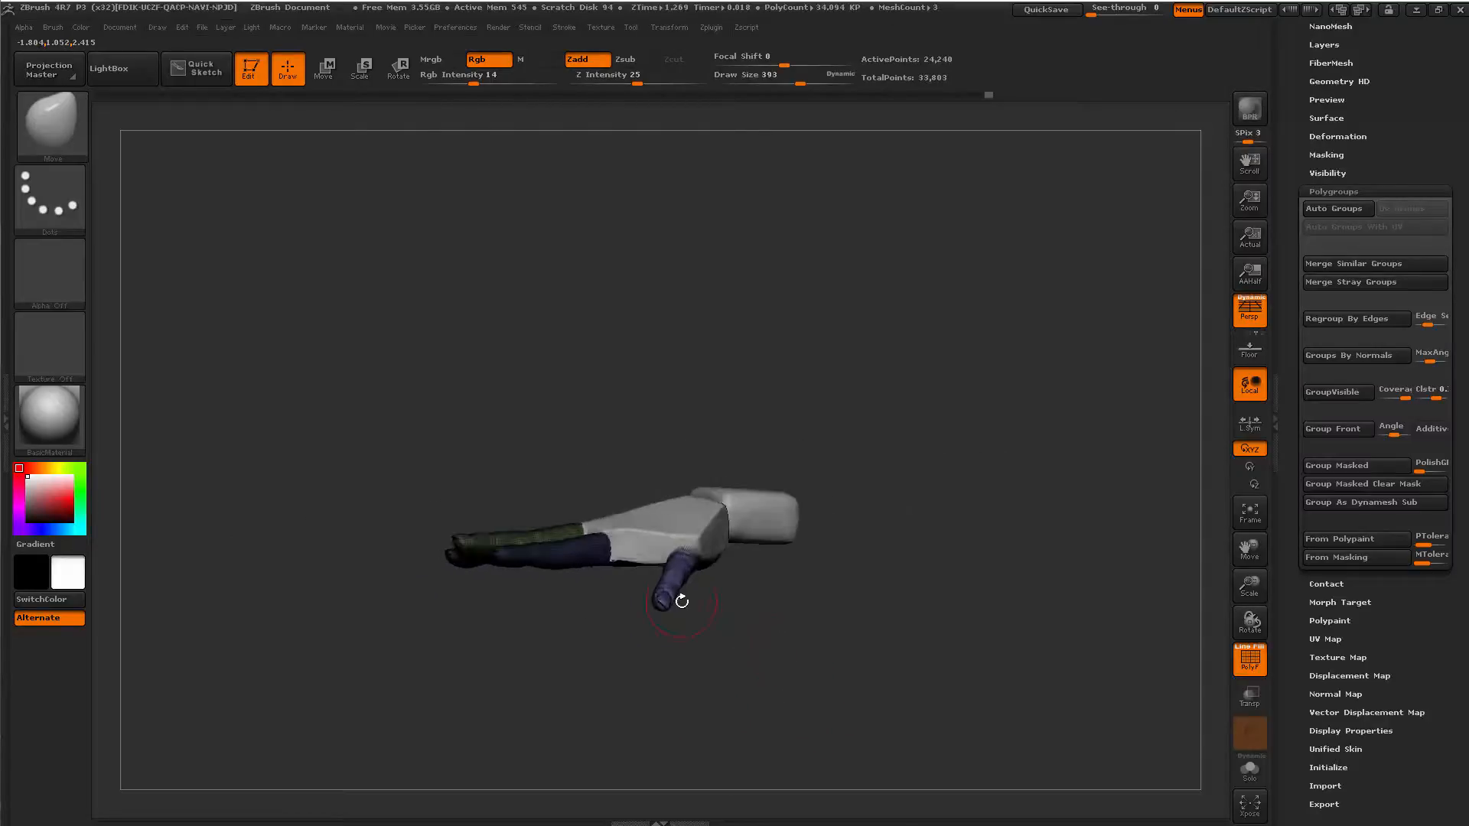
left_click_drag(791, 673, 892, 573)
mouse_move(853, 470)
left_mouse_down()
mouse_move(758, 478)
mouse_move(894, 536)
left_mouse_up()
key("w")
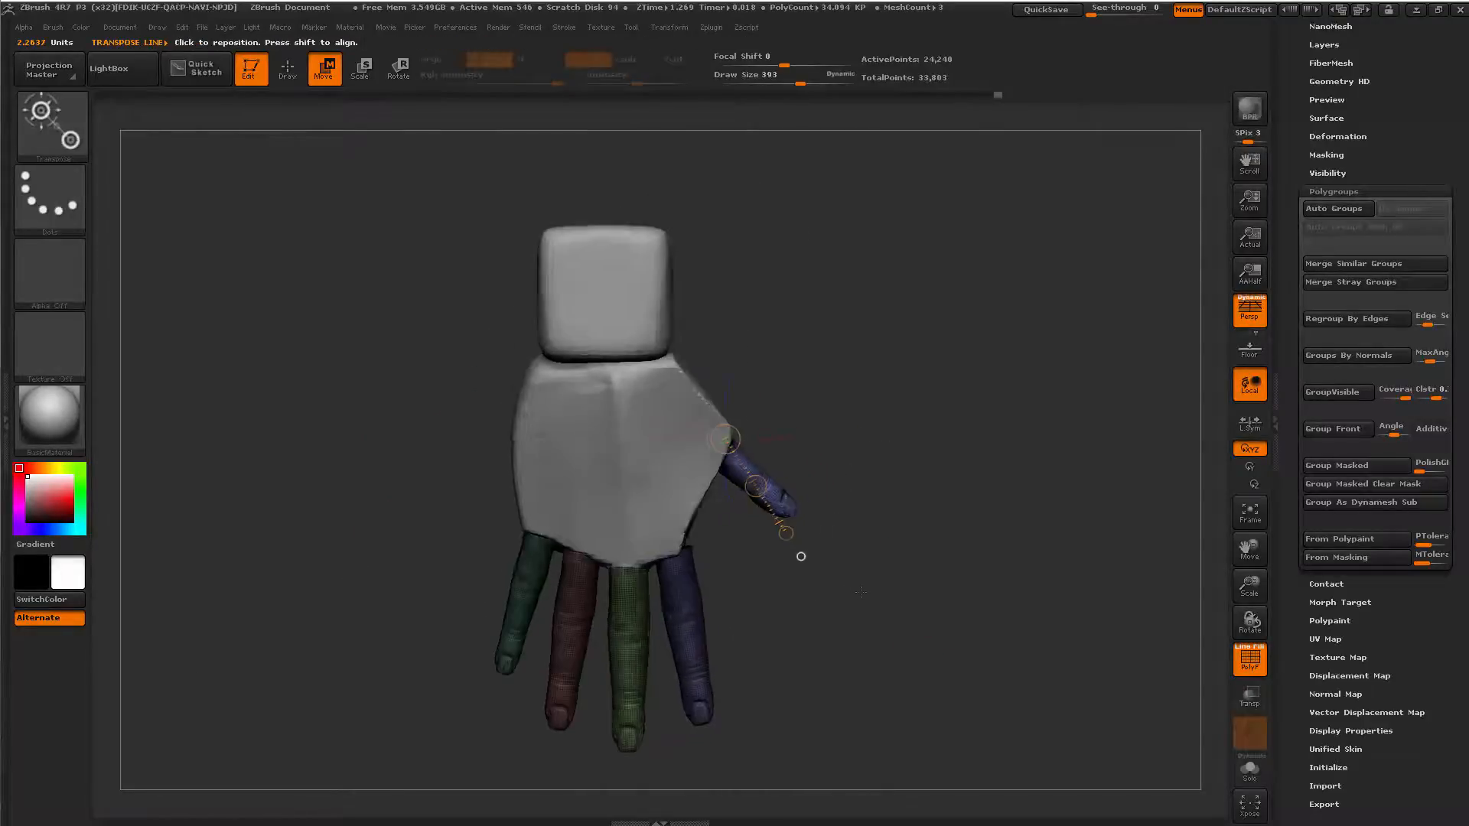
key("q")
Thicken the unmasked thumb with the Inflate deformation.
mouse_move(867, 621)
left_mouse_down("alt")
mouse_move(862, 594)
mouse_move(914, 615)
left_mouse_up("alt")
mouse_move(1299, 646)
left_mouse_down()
mouse_move(1304, 501)
mouse_move(1305, 625)
left_mouse_up()
left_click(1332, 167)
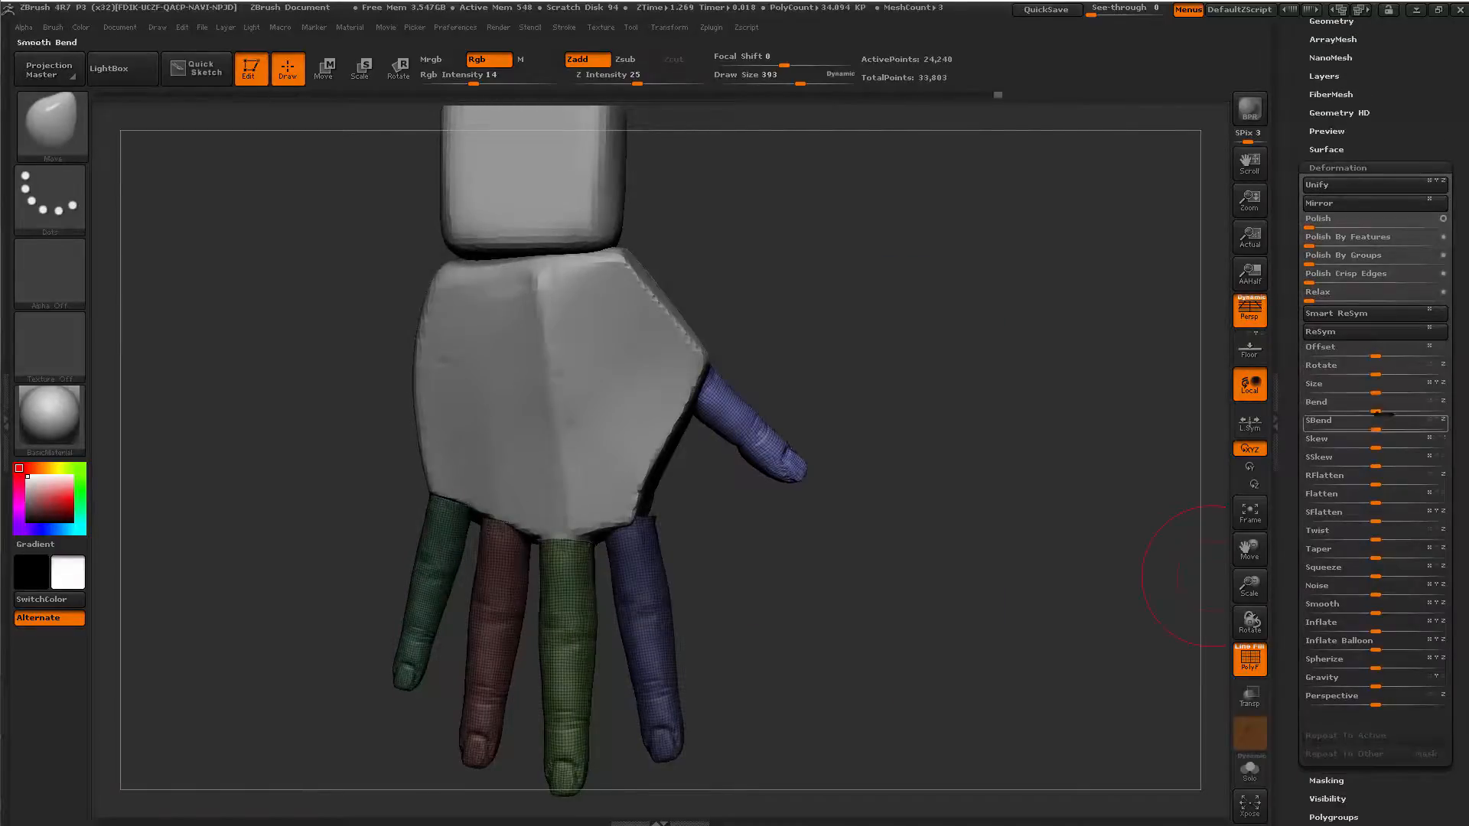
left_click_drag(1377, 392, 1381, 393)
key("ctrl+z")
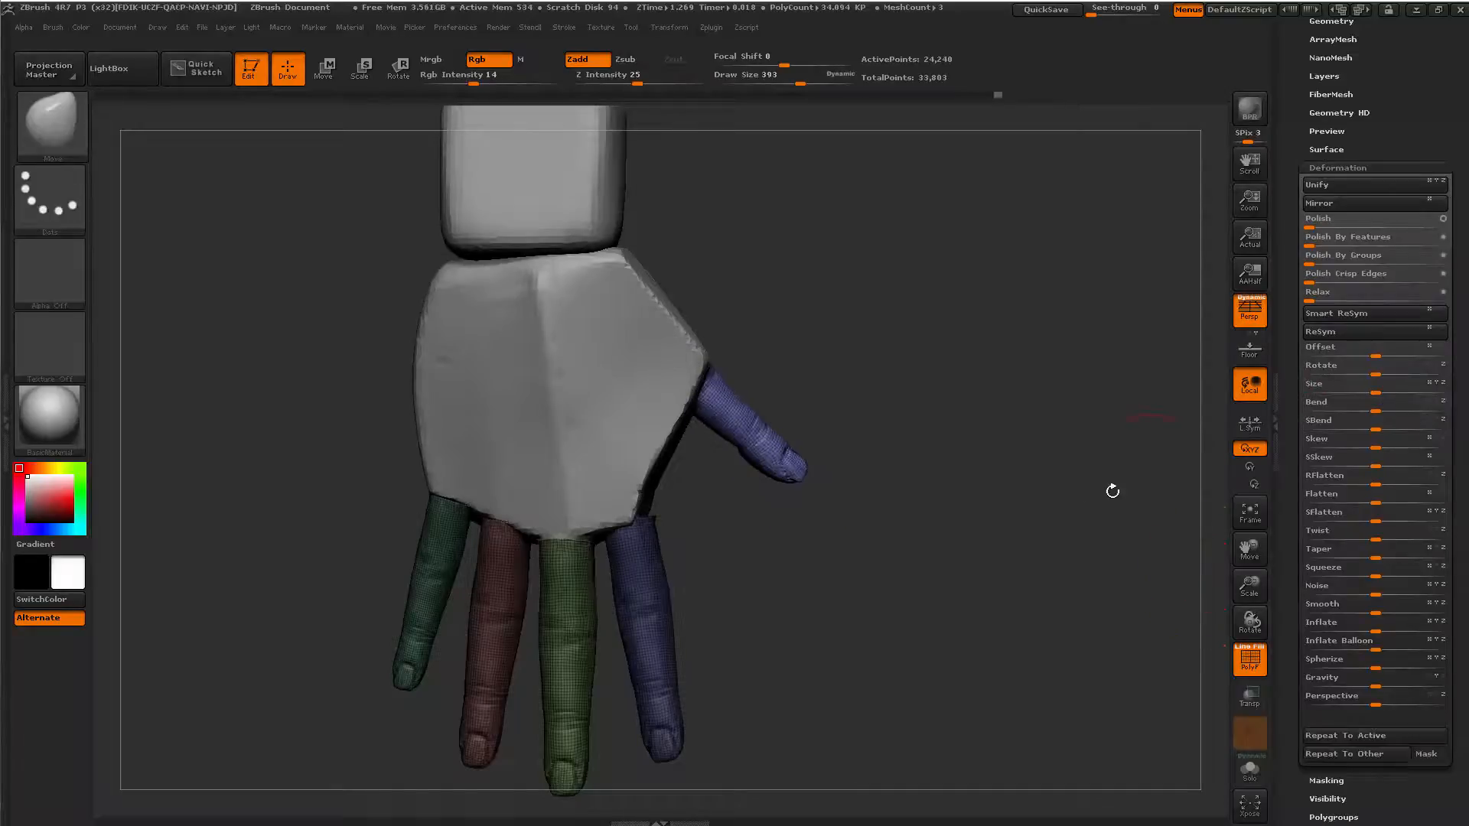
left_click_drag(1111, 491, 1120, 497)
left_click_drag(1376, 631, 1400, 631)
Reshape the thumb's outline with the Move brush at draw size 202.
mouse_move(1128, 722)
left_mouse_down()
mouse_move(875, 662)
mouse_move(954, 663)
mouse_move(942, 649)
mouse_move(977, 682)
mouse_move(819, 640)
mouse_move(903, 643)
mouse_move(927, 691)
mouse_move(977, 692)
mouse_move(838, 552)
left_mouse_up()
key("space")
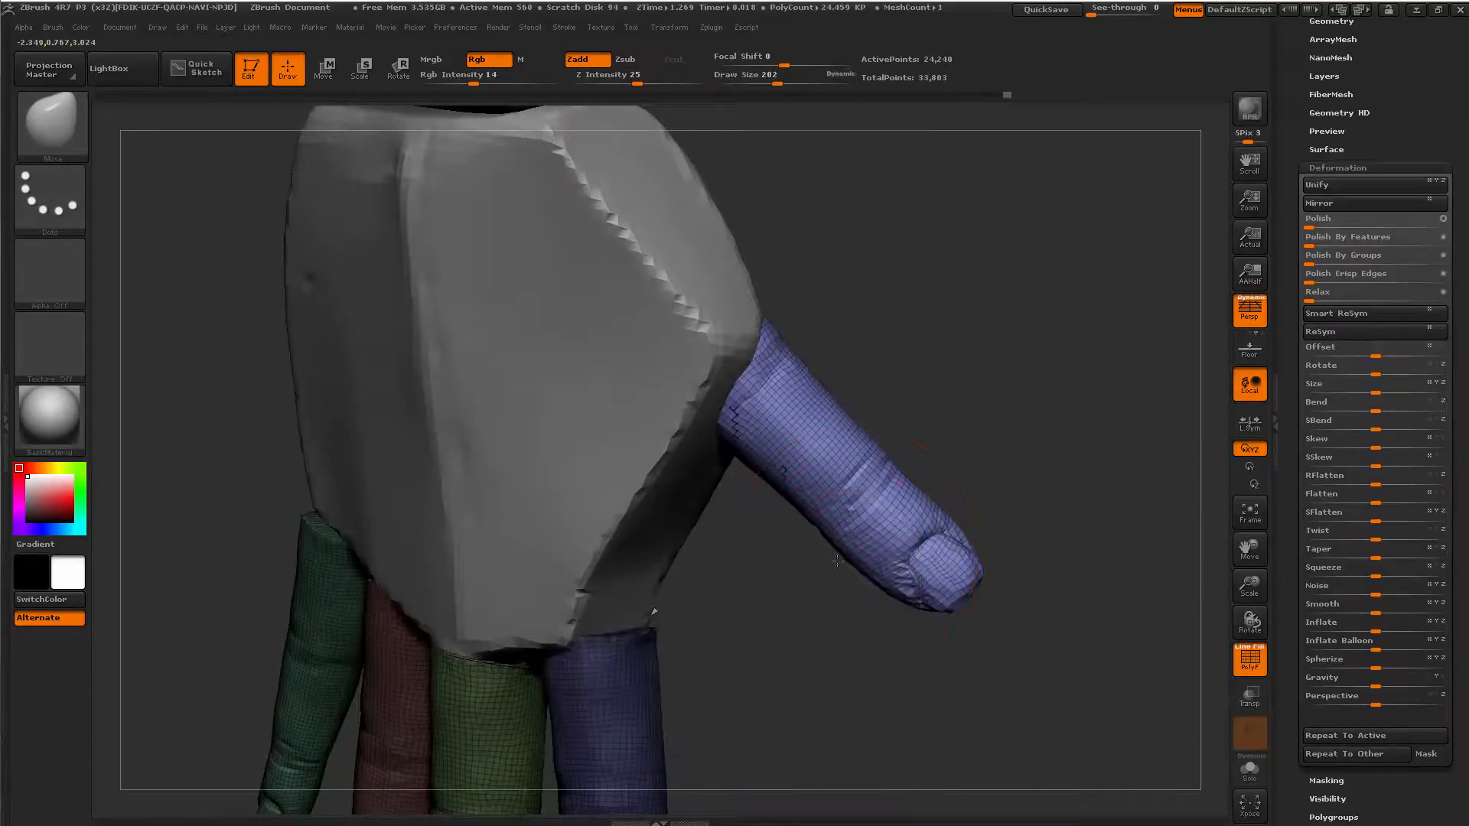
left_click_drag(984, 484, 924, 488)
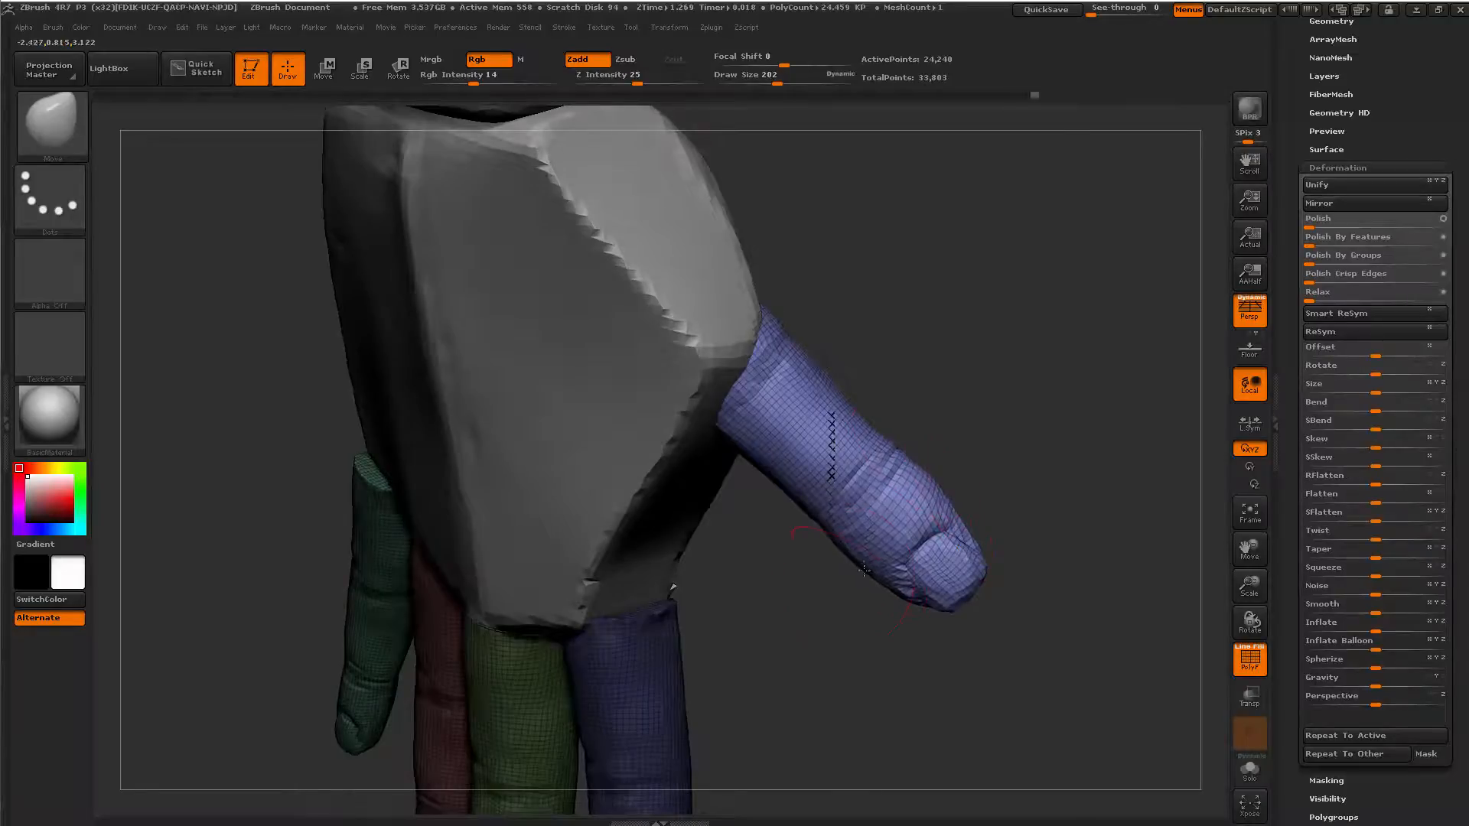
left_click_drag(863, 570, 973, 574)
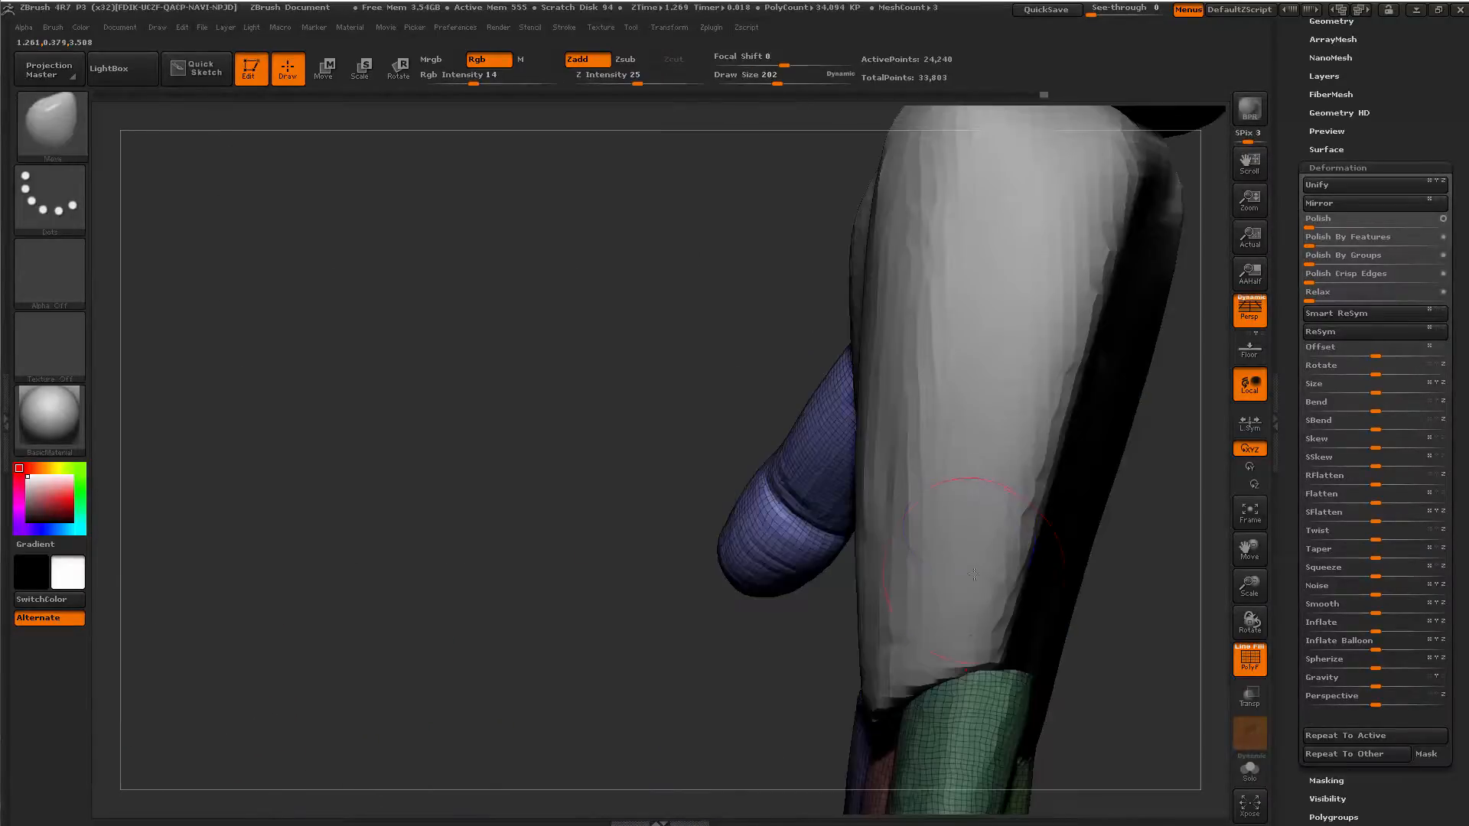
left_click_drag(629, 692, 449, 593)
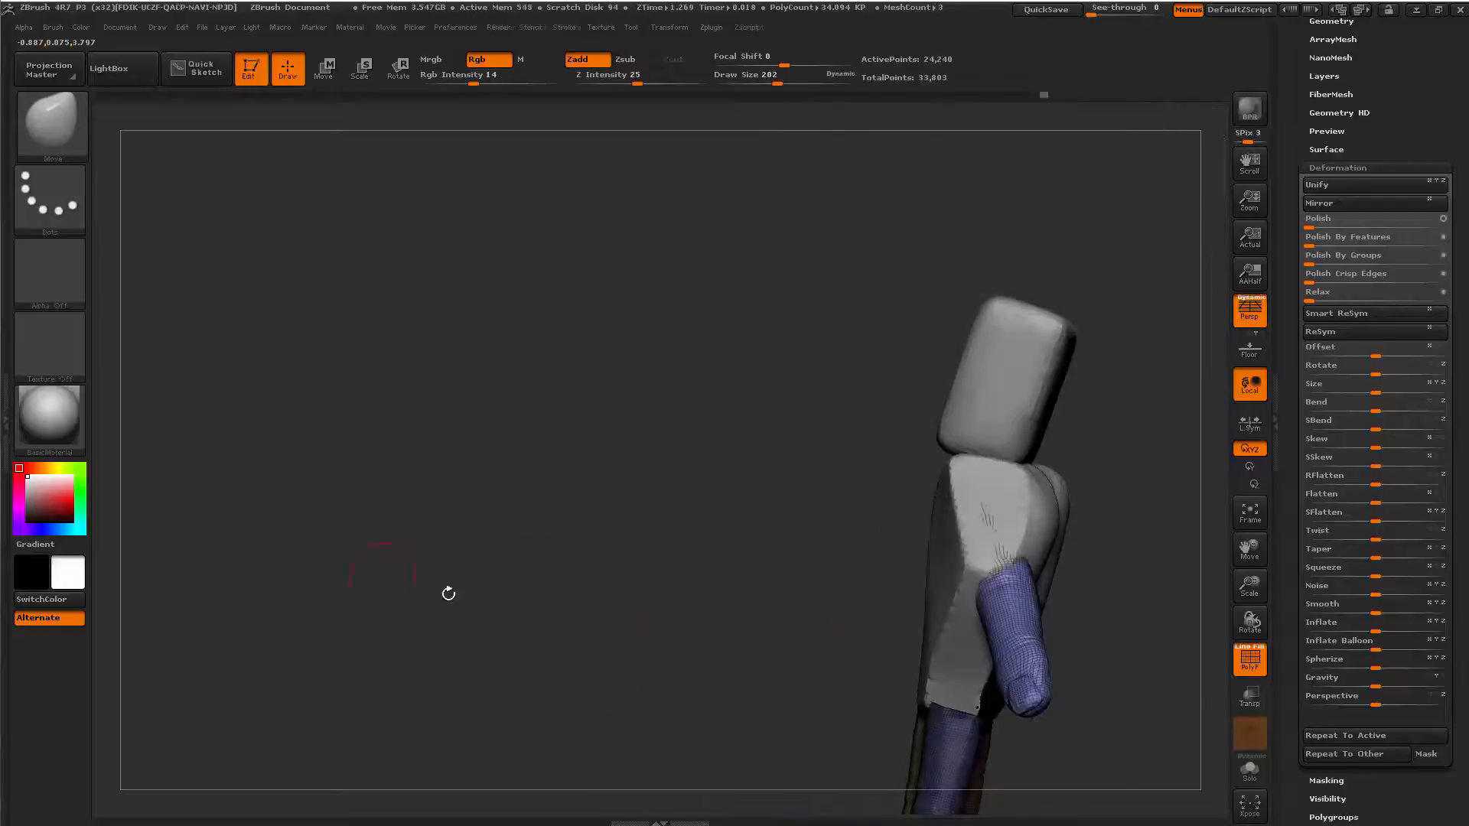
Refine the thumb's base and sides with the Move brush at draw size 197.
mouse_move(233, 527)
left_mouse_down()
mouse_move(962, 399)
mouse_move(950, 430)
mouse_move(863, 468)
left_mouse_up()
key("space")
left_click_drag(992, 455, 918, 459)
left_click_drag(818, 530, 1048, 483)
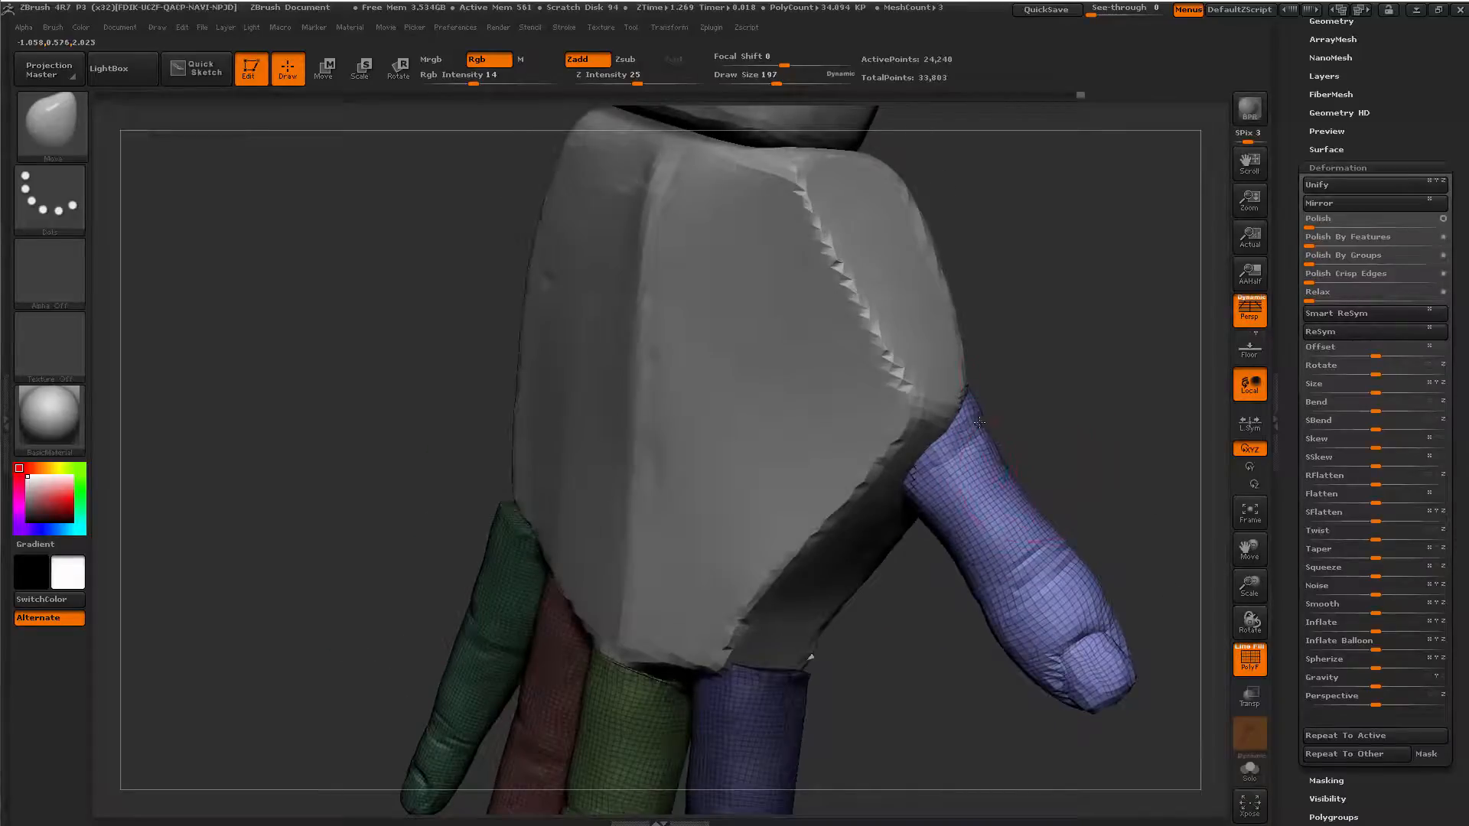
Shift the thumb's base deeper into the side of the palm with Transpose Move.
left_click_drag(1166, 446, 1059, 432, "alt")
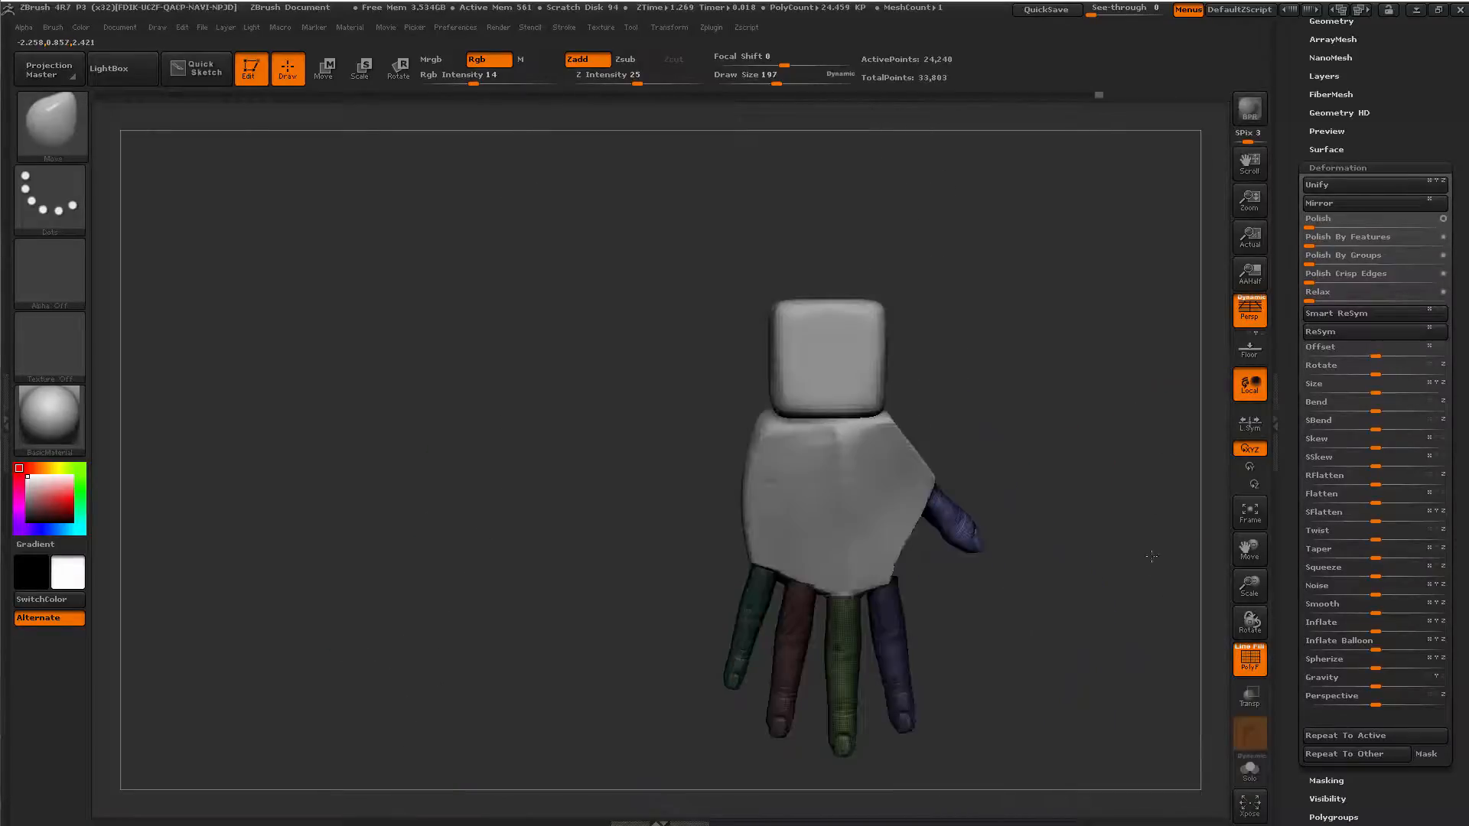
left_click_drag(1109, 535, 1151, 590, "alt")
left_click_drag(1119, 712, 1048, 505, "alt")
key("w")
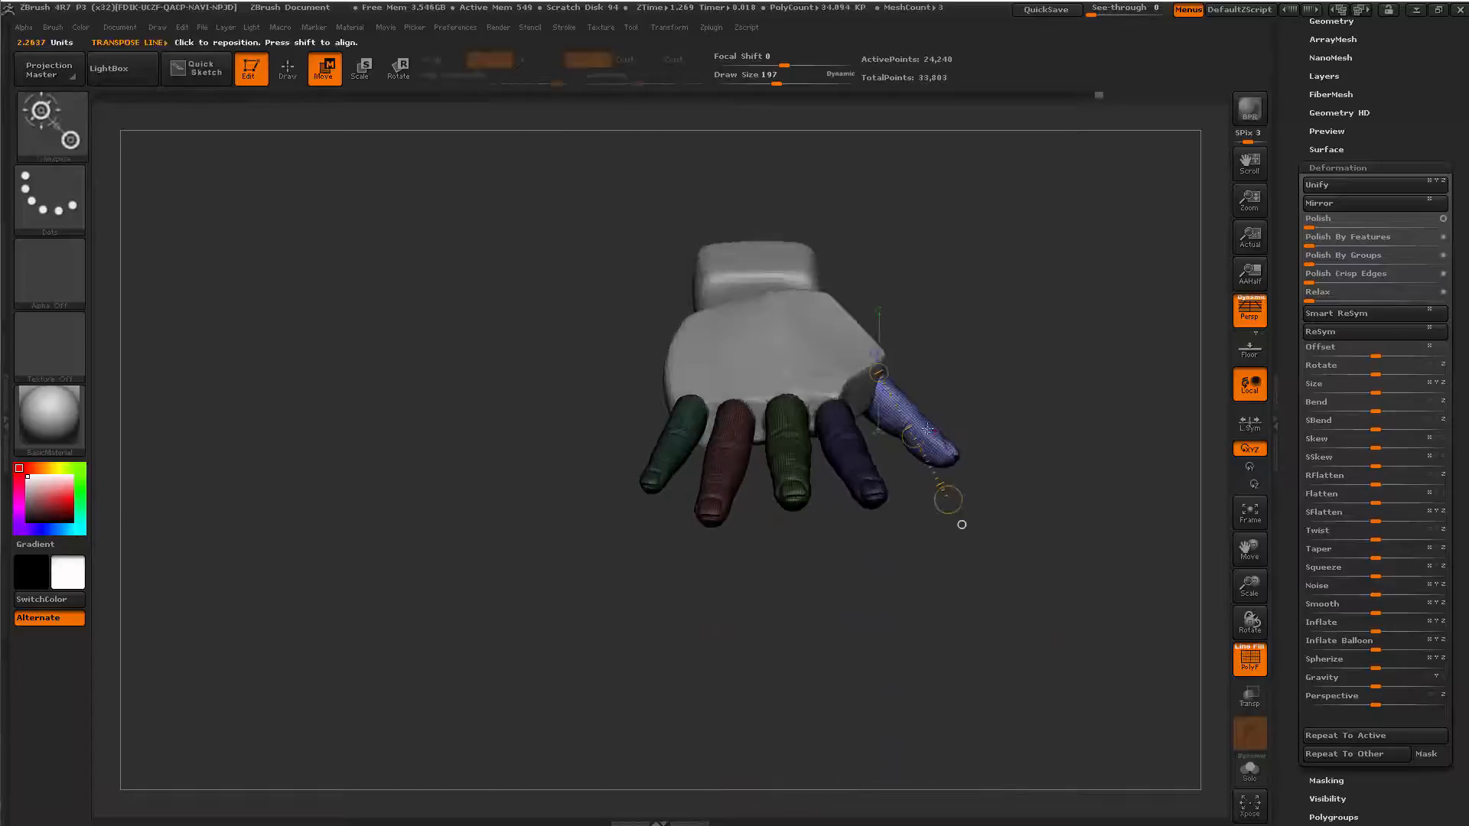
mouse_move(929, 424)
left_mouse_down()
mouse_move(1038, 293)
mouse_move(1048, 304)
left_mouse_up()
mouse_move(988, 363)
left_mouse_down()
mouse_move(1049, 296)
mouse_move(1000, 288)
left_mouse_up()
key("q")
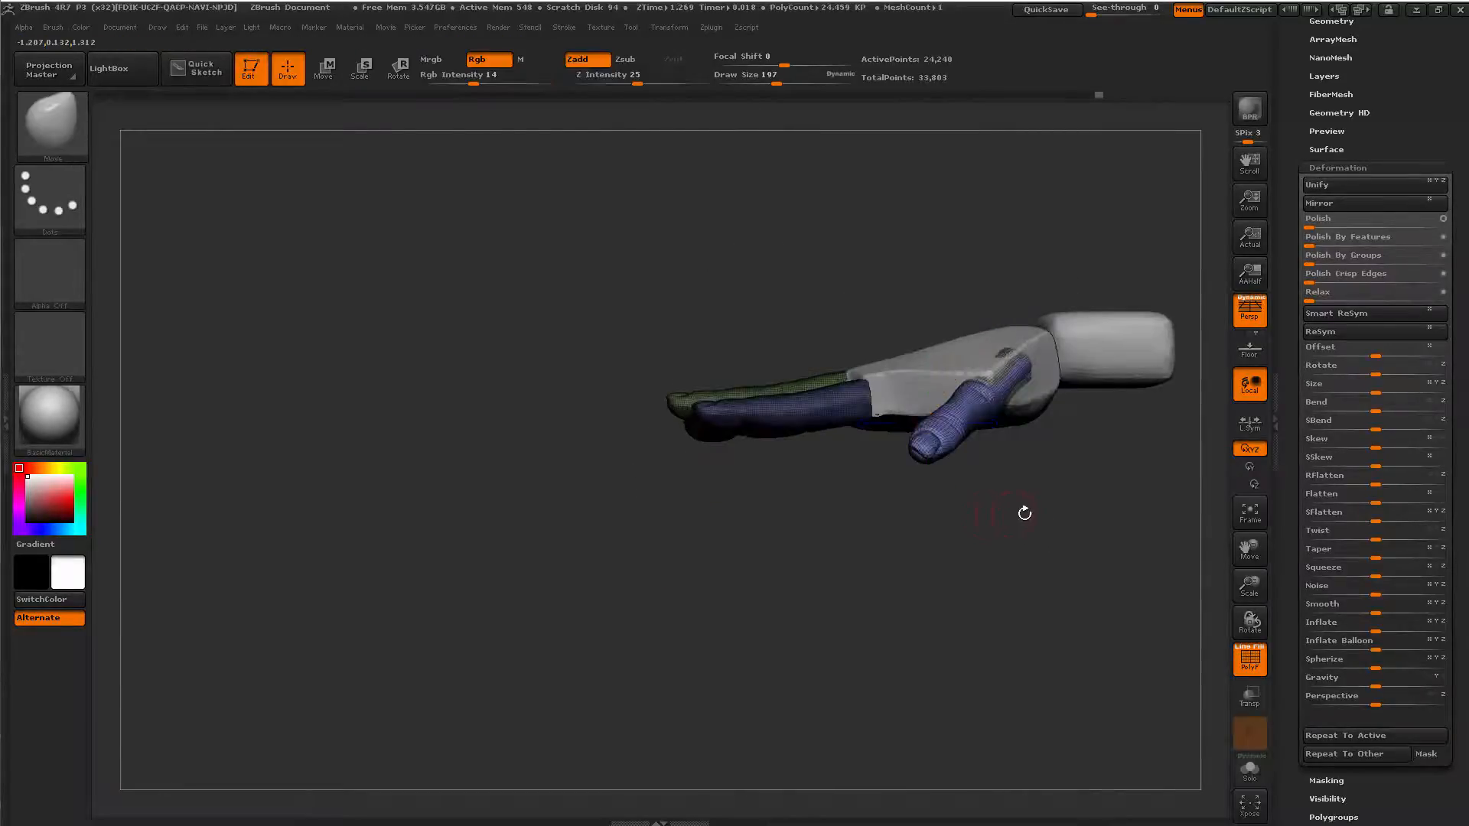
Turn off the polyframe display and view the whole hand from several sides.
mouse_move(1025, 511)
left_mouse_down()
mouse_move(935, 537)
mouse_move(1116, 622)
mouse_move(1023, 603)
left_mouse_up()
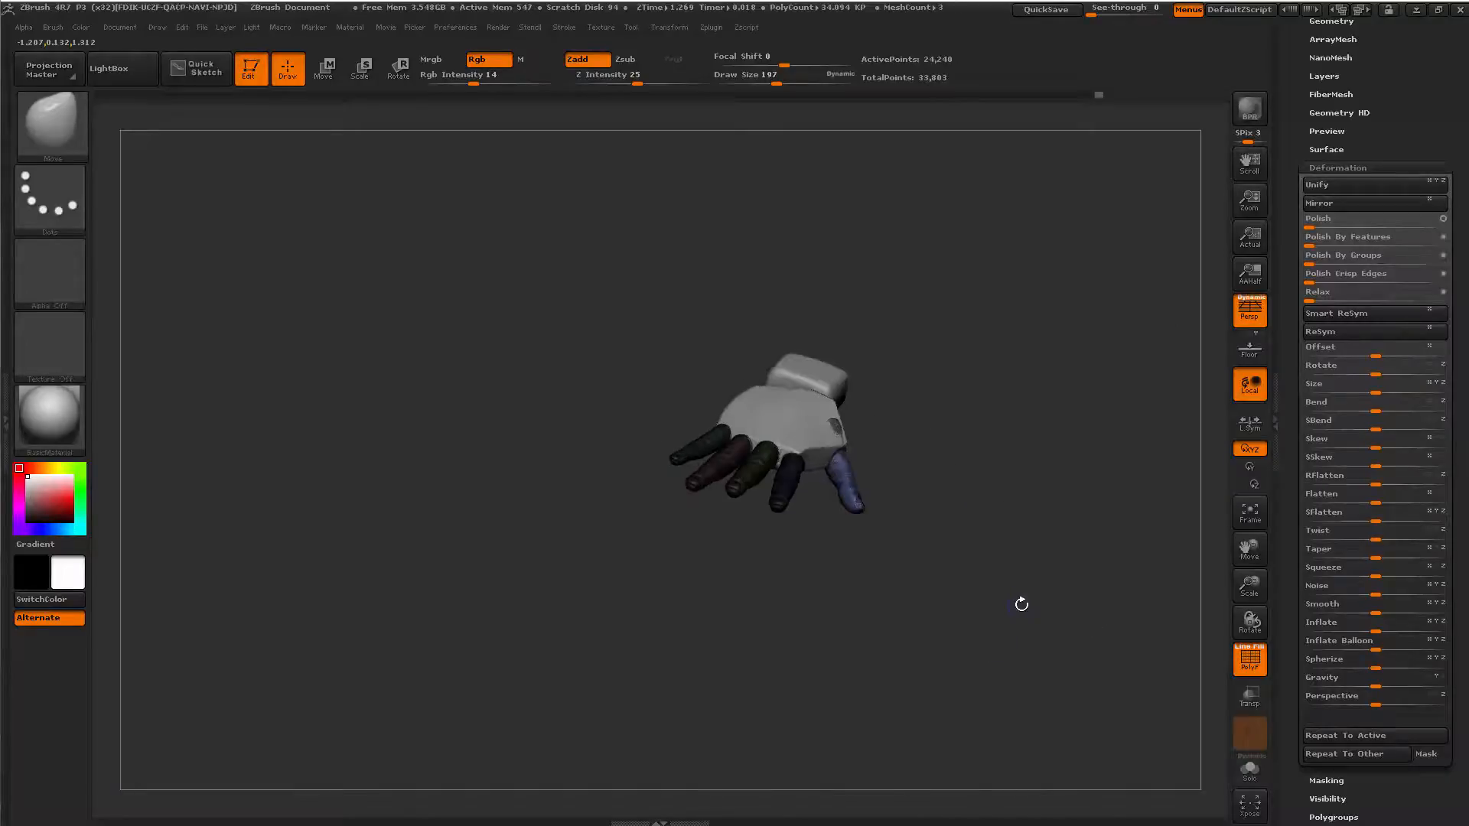
key("shift+f")
left_click_drag(1018, 667, 859, 597)
left_click_drag(794, 549, 1020, 563, "alt")
Merge the wrist, palm and finger subtools into a single subtool with Merge Down, starting from the wrist block.
left_click_drag(1287, 115, 1285, 260)
left_click(1331, 335)
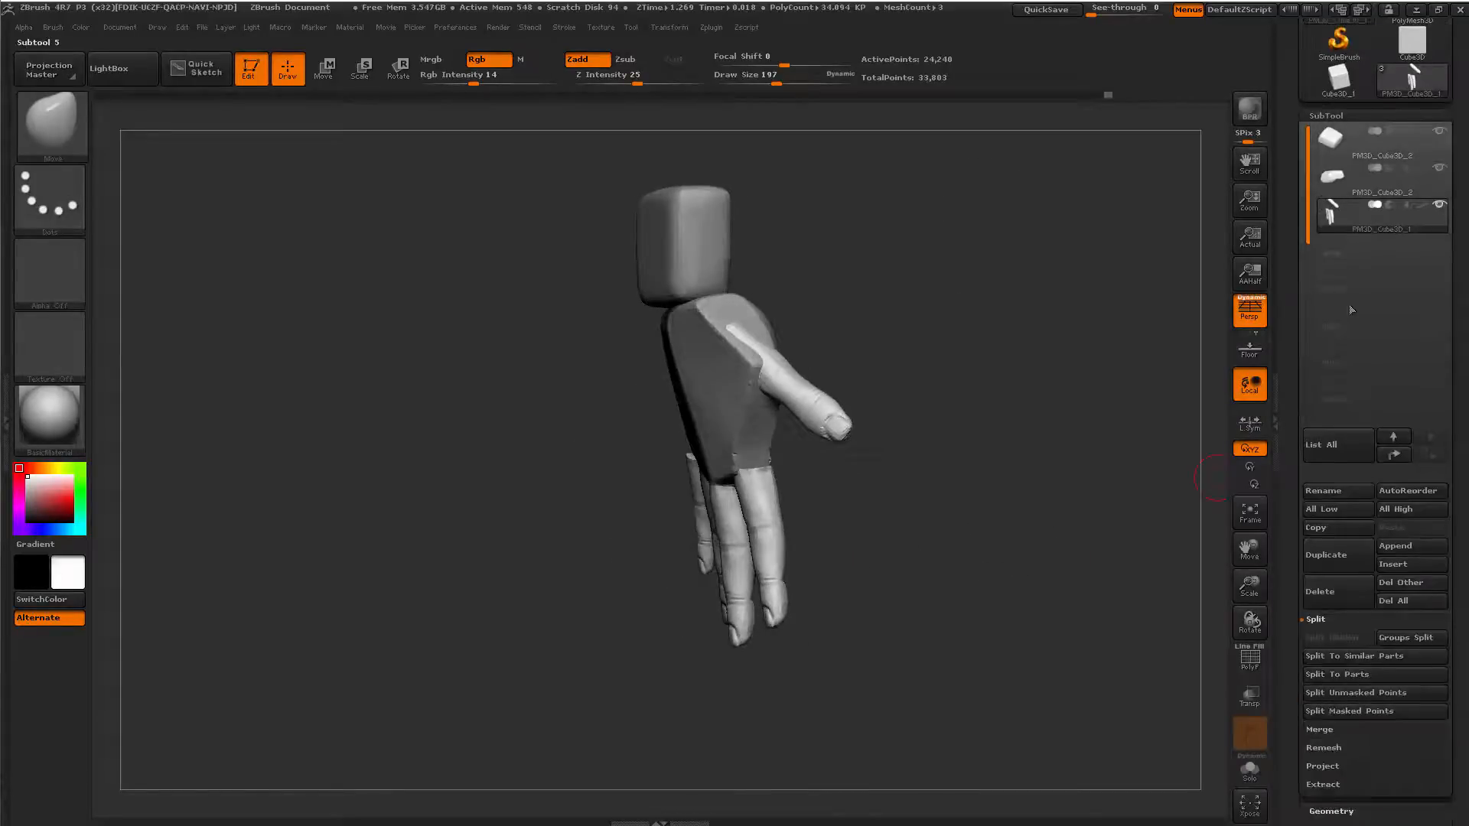
left_click(1333, 138)
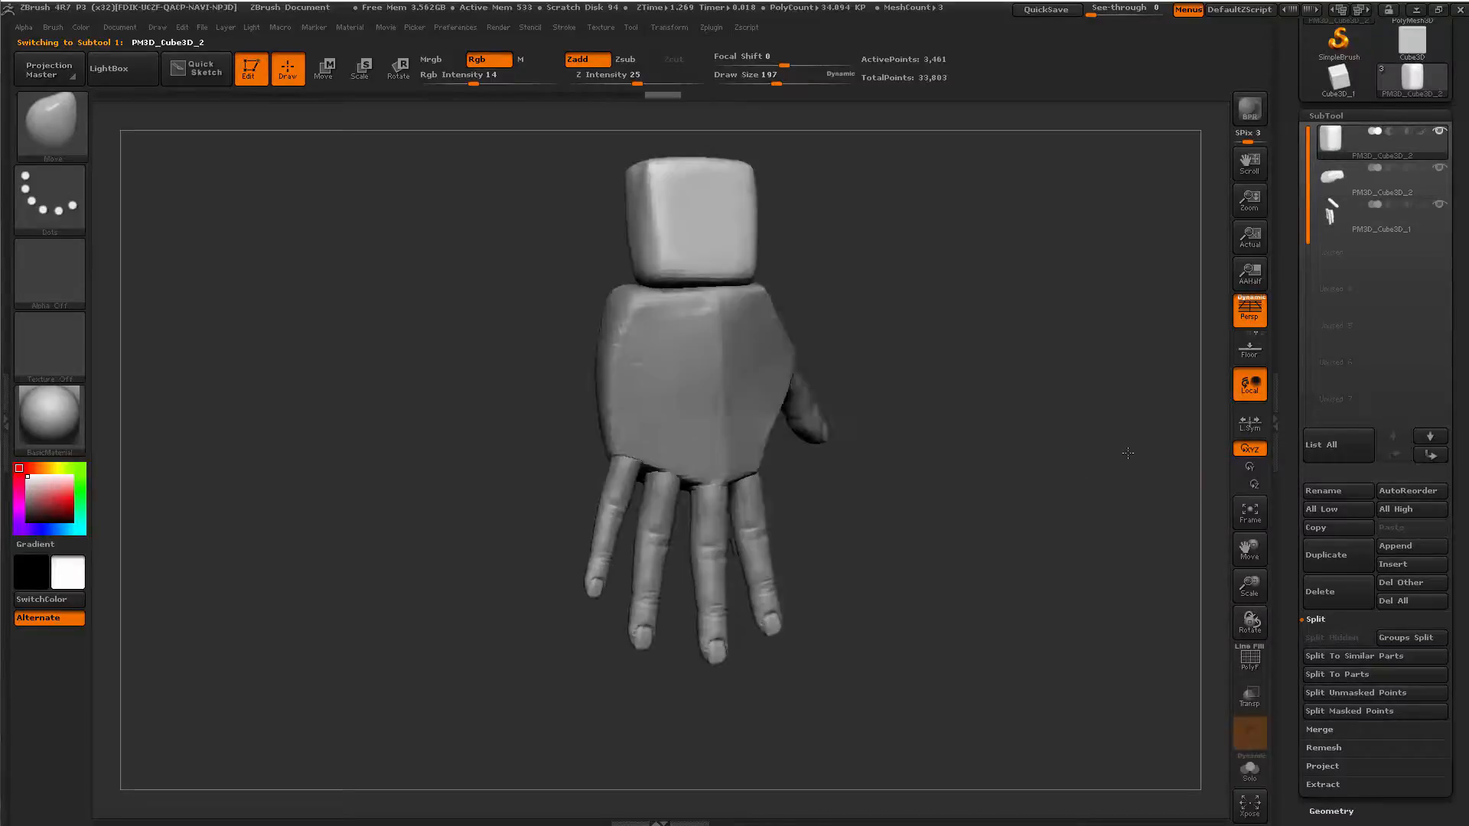
left_click(1335, 733)
left_click(1330, 673)
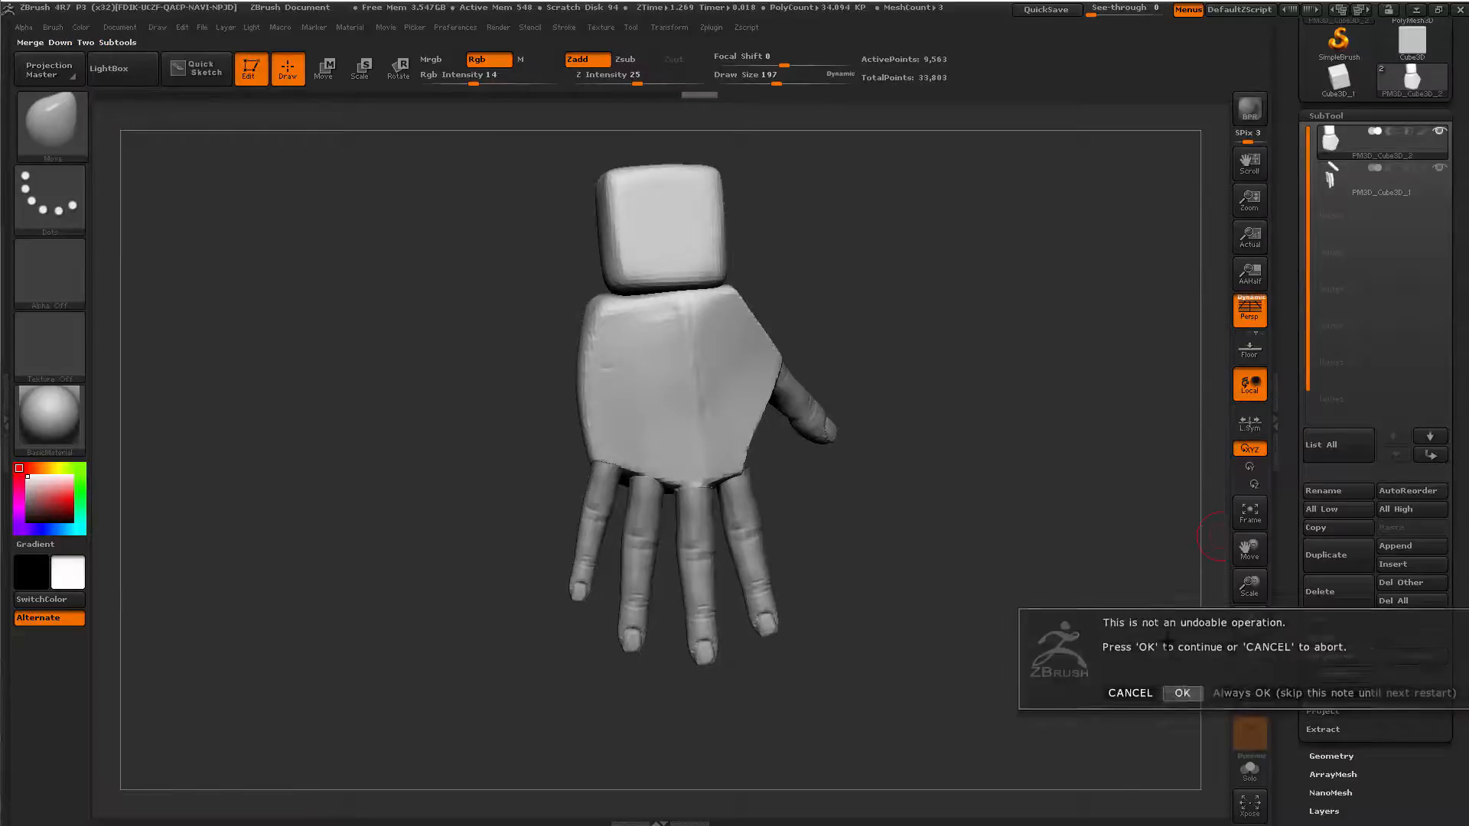
left_click(1182, 689)
mouse_move(1019, 592)
left_mouse_down()
mouse_move(975, 583)
mouse_move(1056, 587)
mouse_move(999, 572)
left_mouse_up()
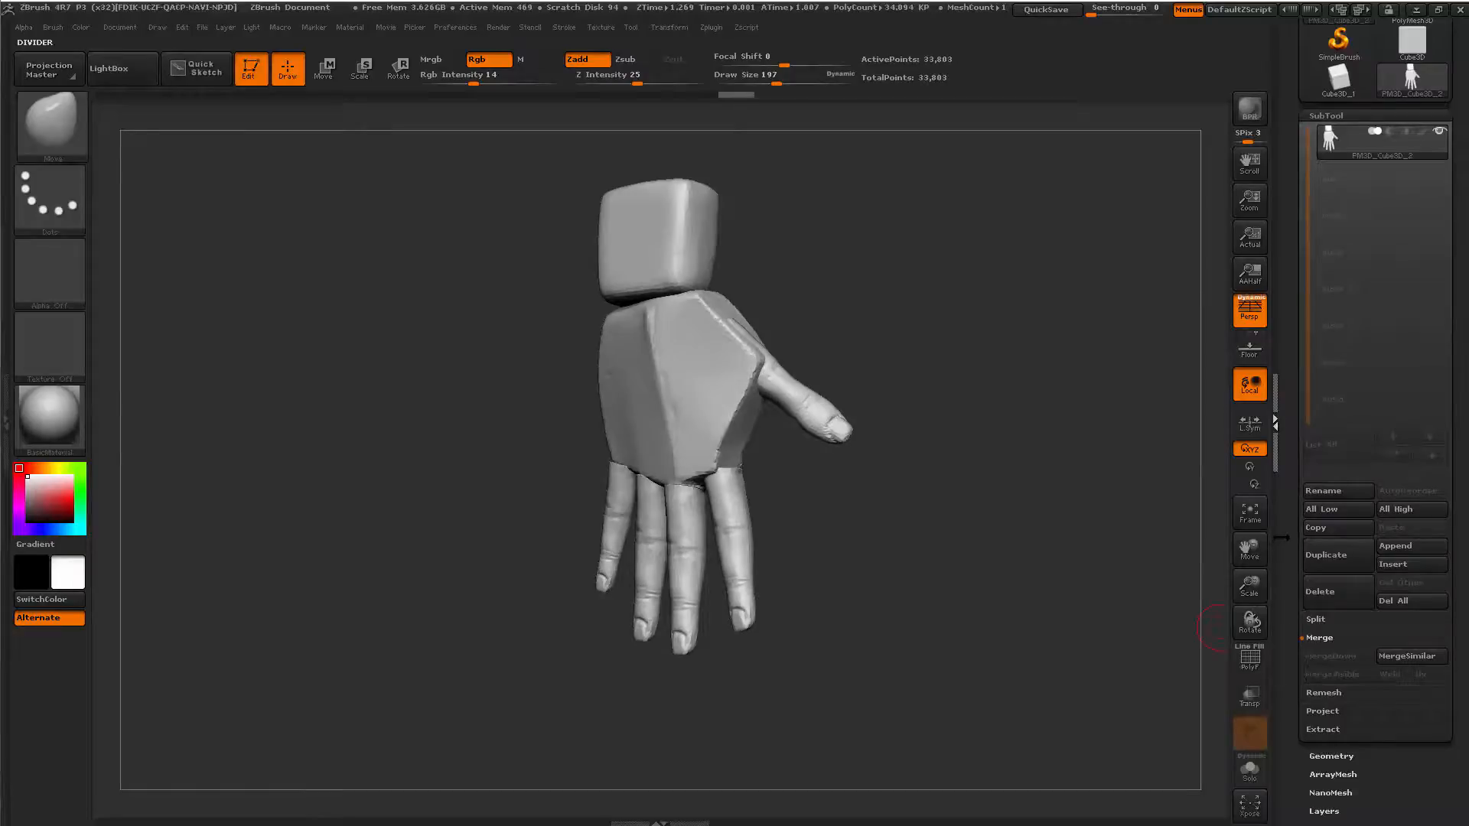
Set the DynaMesh resolution to 64 and remesh the merged hand into one continuous surface.
left_click(1275, 422)
left_click(1465, 422)
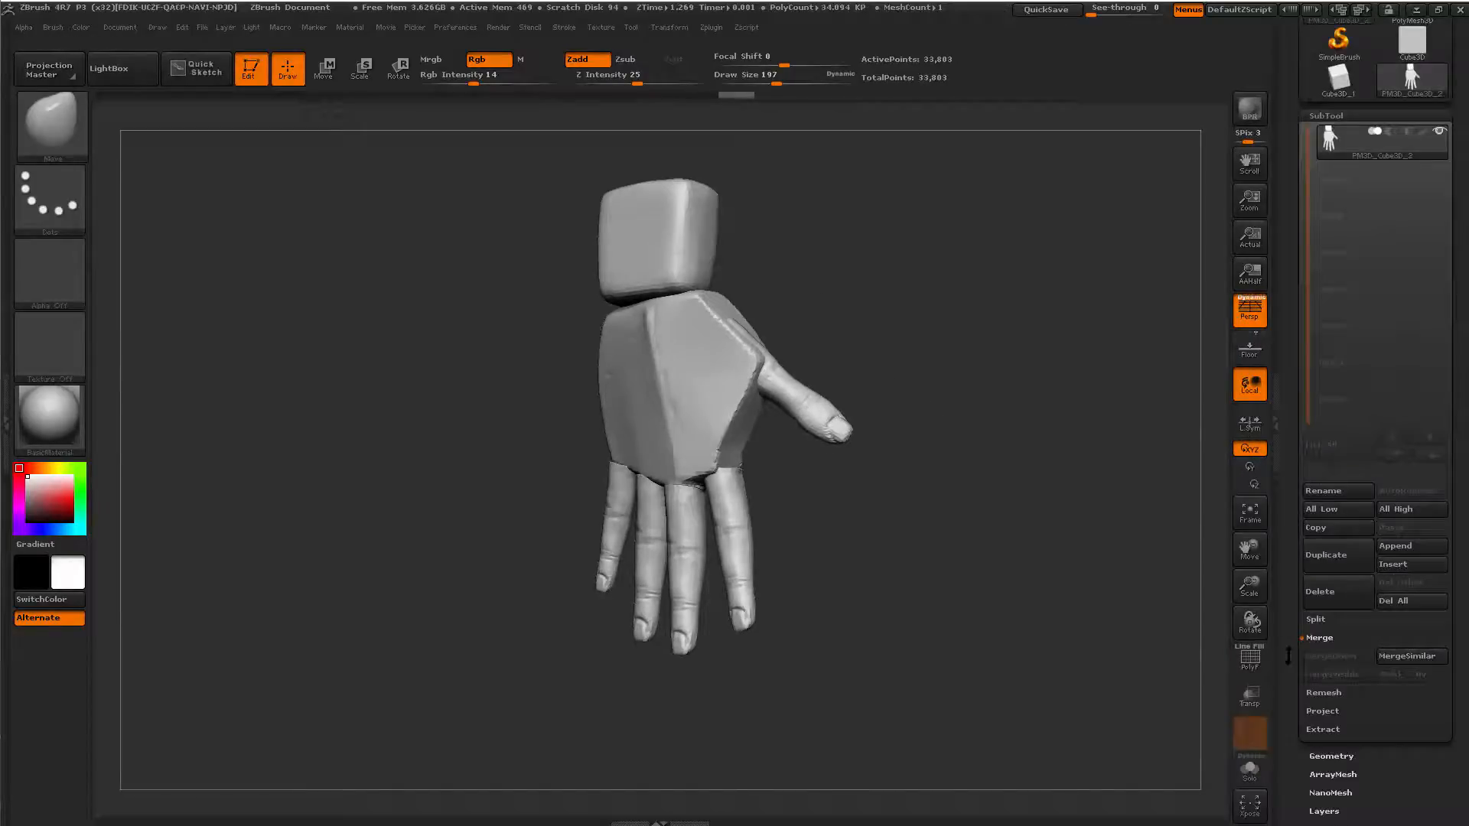
scroll(1313, 534, "down", 5)
left_click(1335, 475)
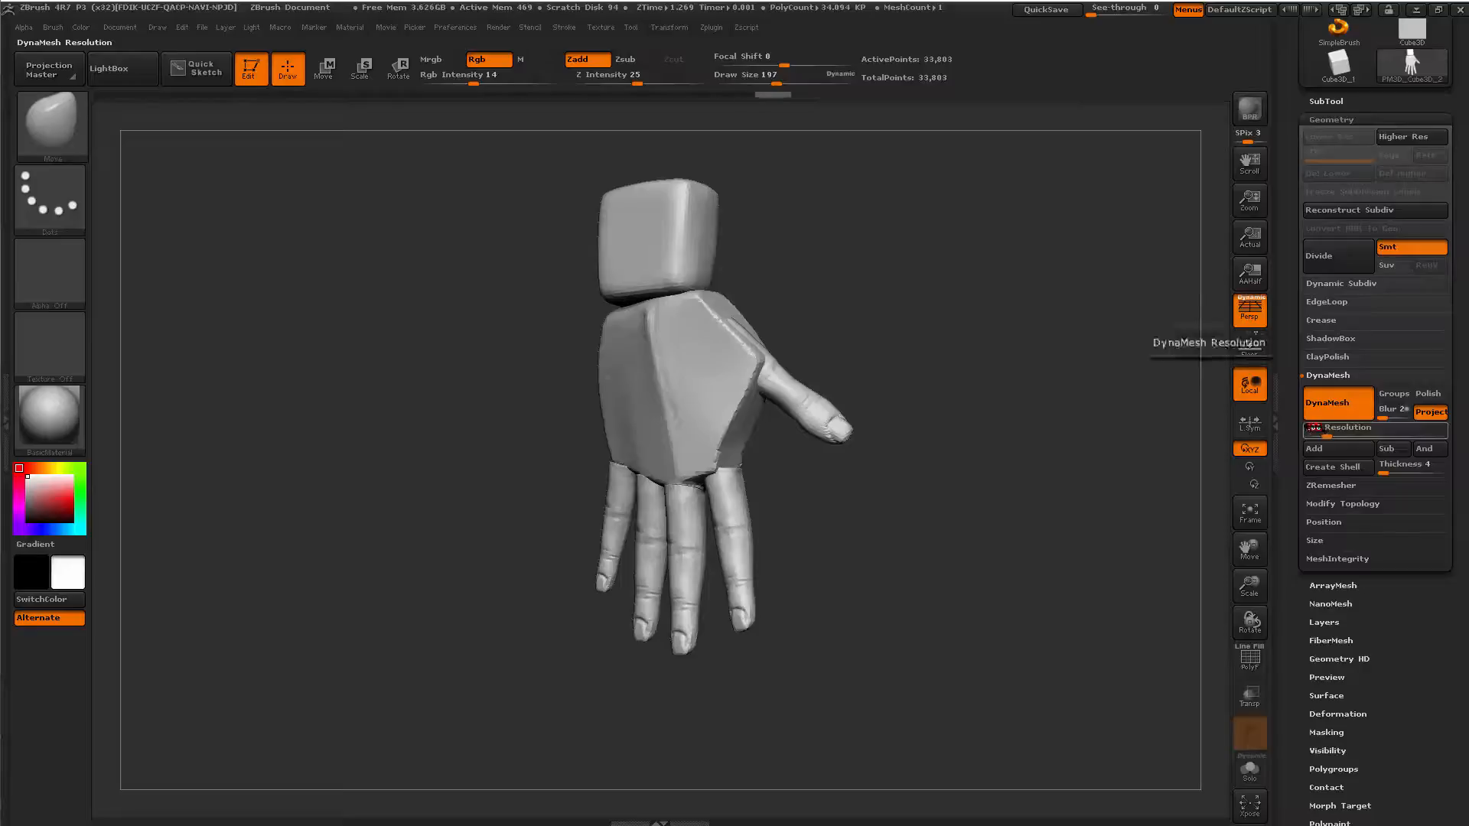
left_click_drag(852, 539, 881, 642)
left_click_drag(787, 558, 838, 405, "alt")
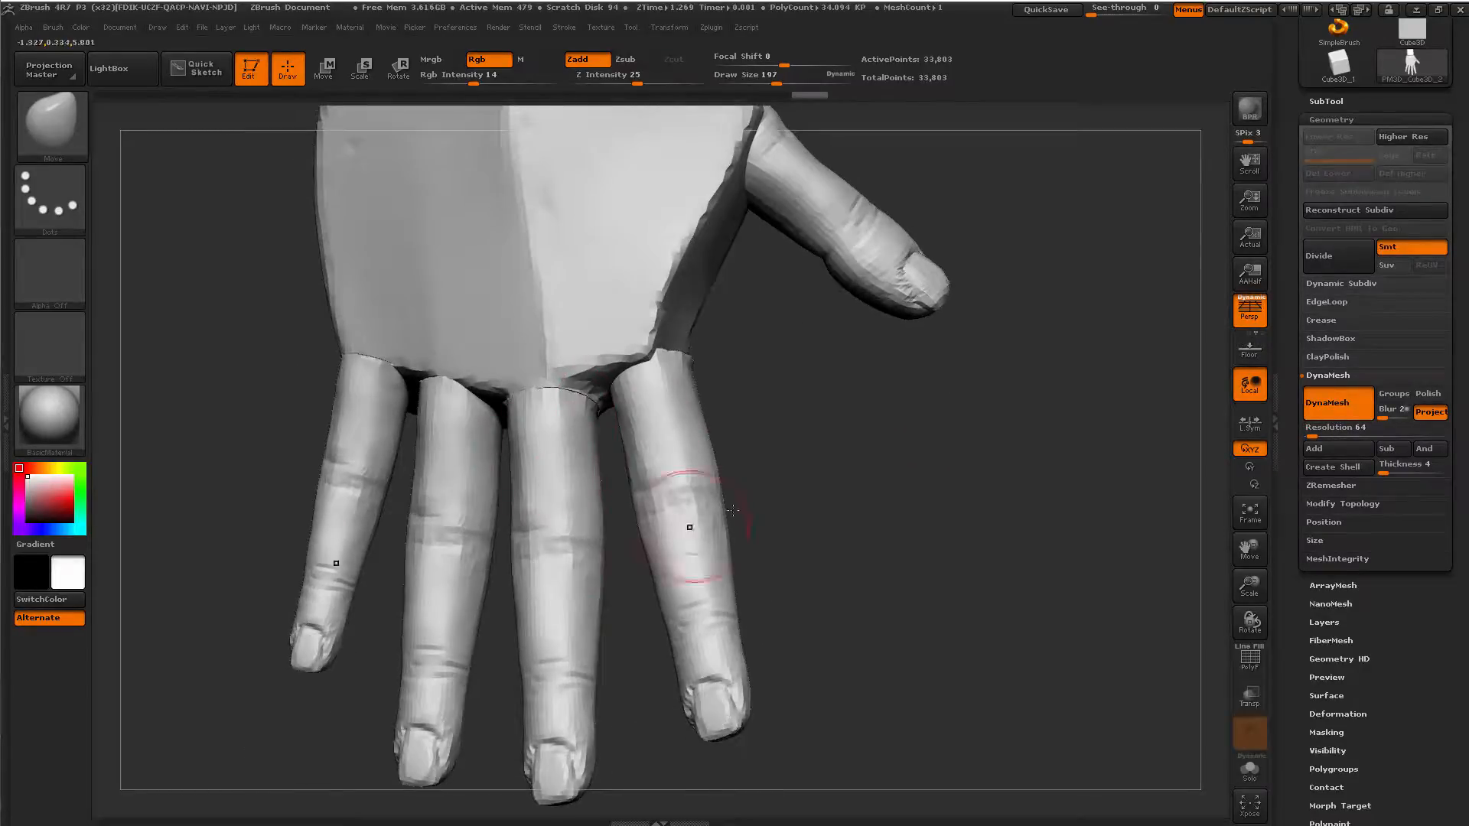
left_click_drag(764, 504, 788, 511)
left_click_drag(898, 452, 1072, 638, "ctrl")
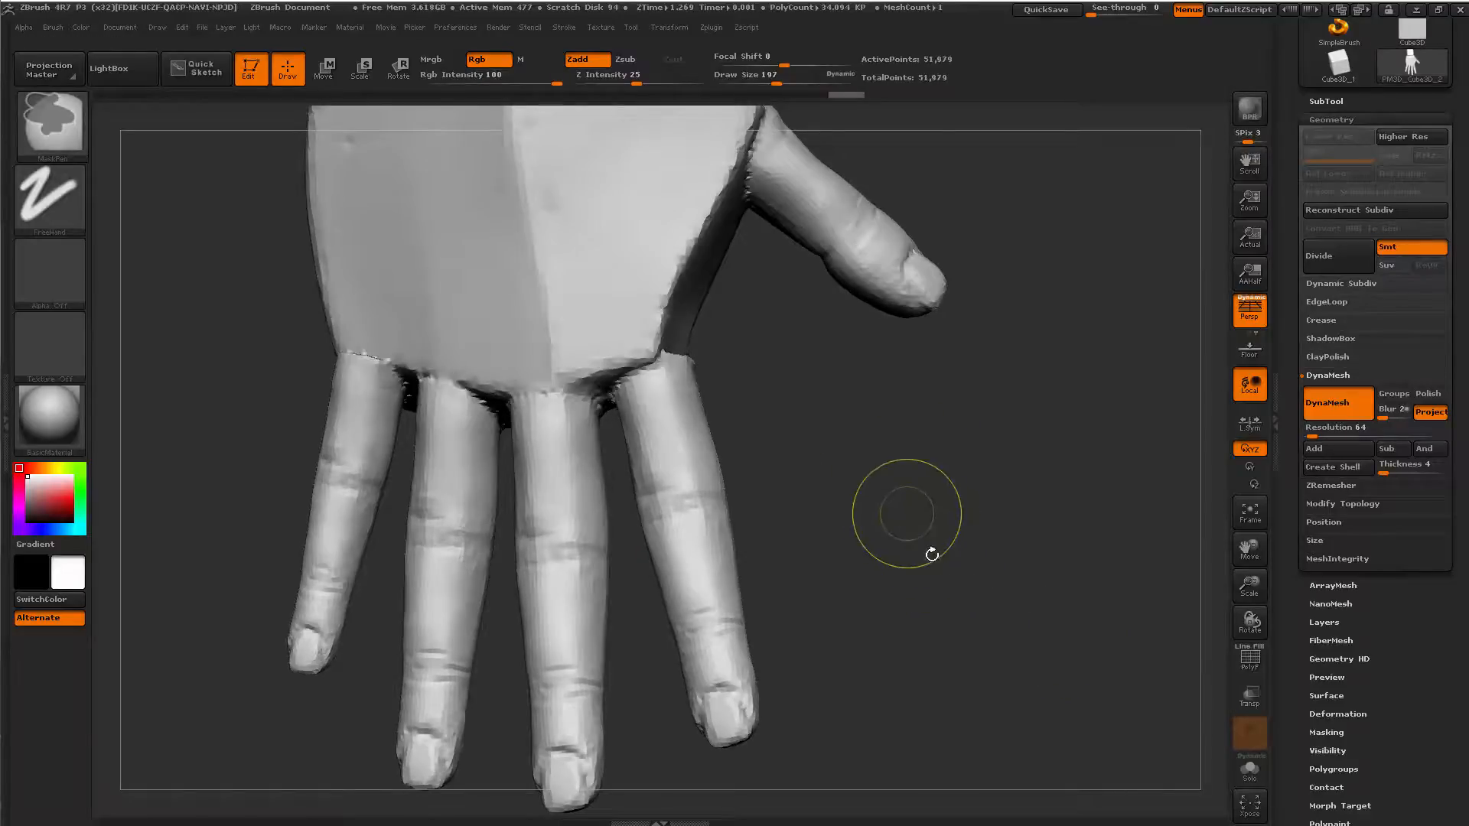
Fill the gap between the wrist block and the back of the palm with the ClayBuildup brush at draw size 351.
left_click_drag(932, 554, 921, 490, "alt")
left_click_drag(879, 535, 910, 545)
left_click_drag(918, 545, 965, 776, "alt")
mouse_move(996, 671)
left_mouse_down()
mouse_move(872, 681)
mouse_move(505, 619)
mouse_move(647, 615)
mouse_move(865, 417)
mouse_move(905, 498)
mouse_move(967, 325)
left_mouse_up()
key("space")
left_click_drag(655, 398, 668, 397)
key("b")
key("c")
key("b")
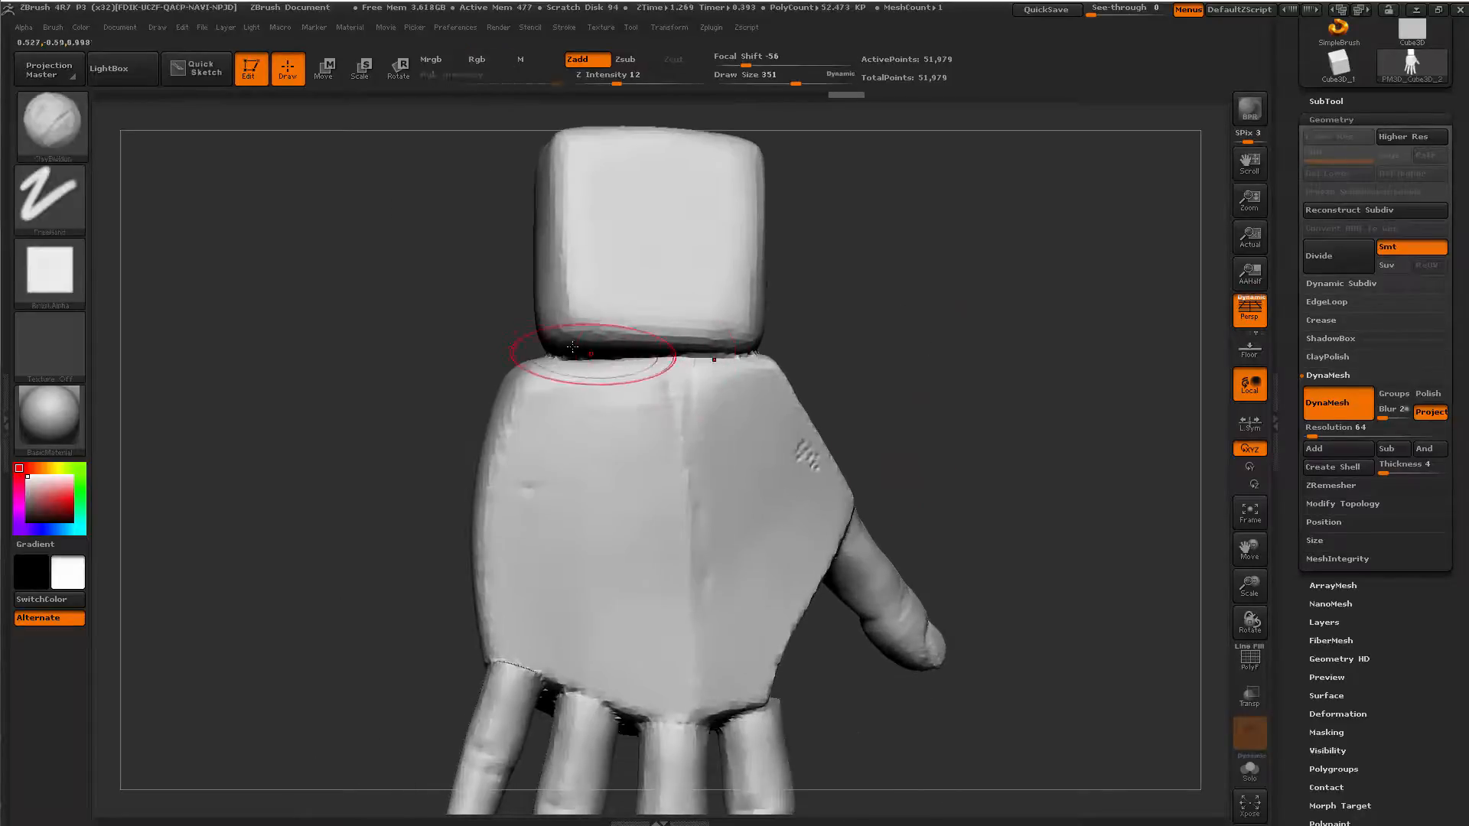
mouse_move(572, 347)
left_mouse_down()
mouse_move(683, 355)
mouse_move(593, 346)
left_mouse_up()
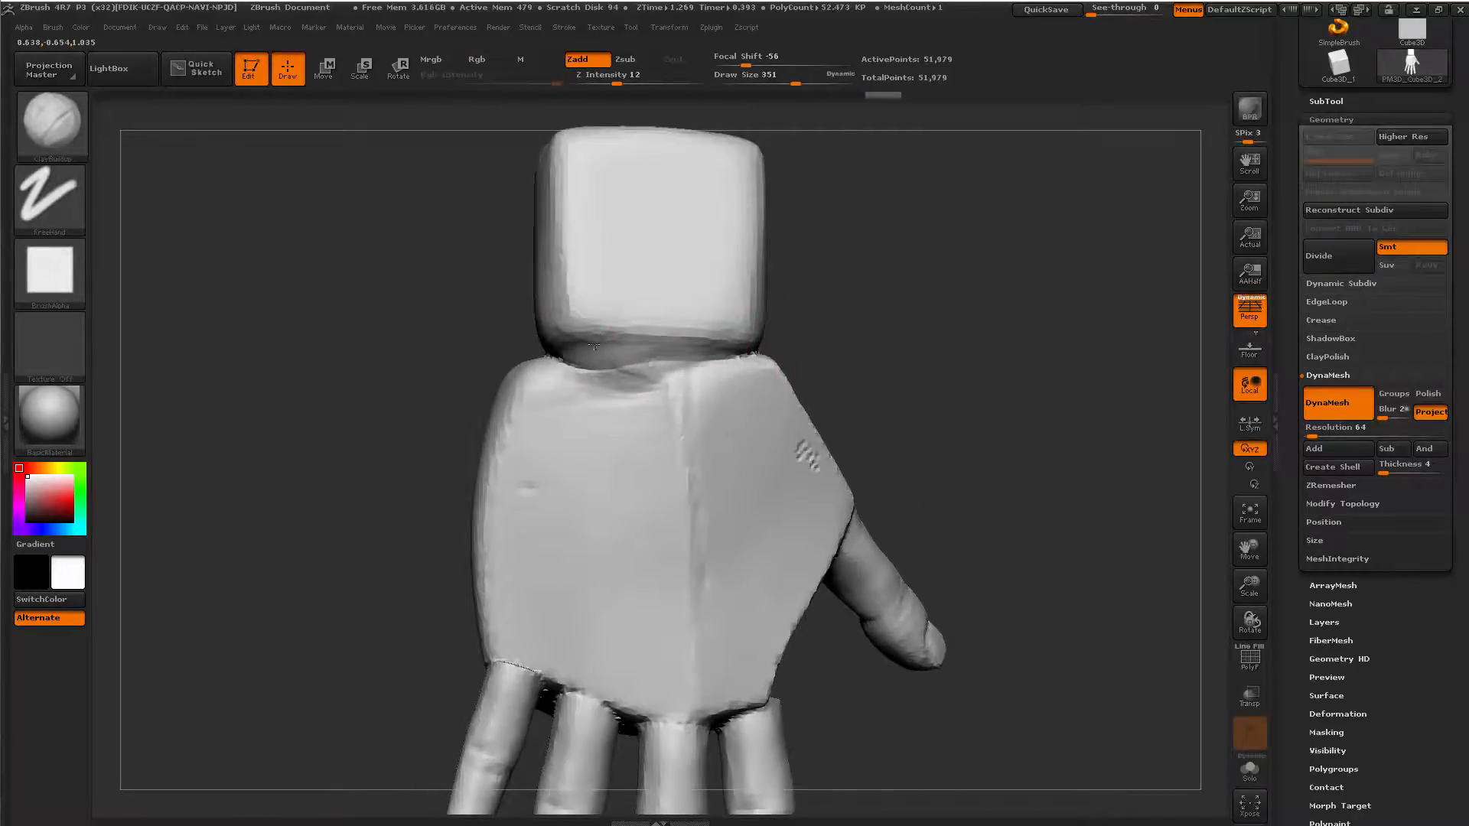
left_click_drag(536, 388, 766, 329)
Blend the thumb's base and webbing into the palm and wrist with ClayBuildup strokes.
mouse_move(893, 419)
left_mouse_down()
mouse_move(810, 424)
mouse_move(846, 451)
mouse_move(865, 528)
left_mouse_up()
mouse_move(844, 462)
left_mouse_down()
mouse_move(771, 561)
mouse_move(737, 509)
left_mouse_up()
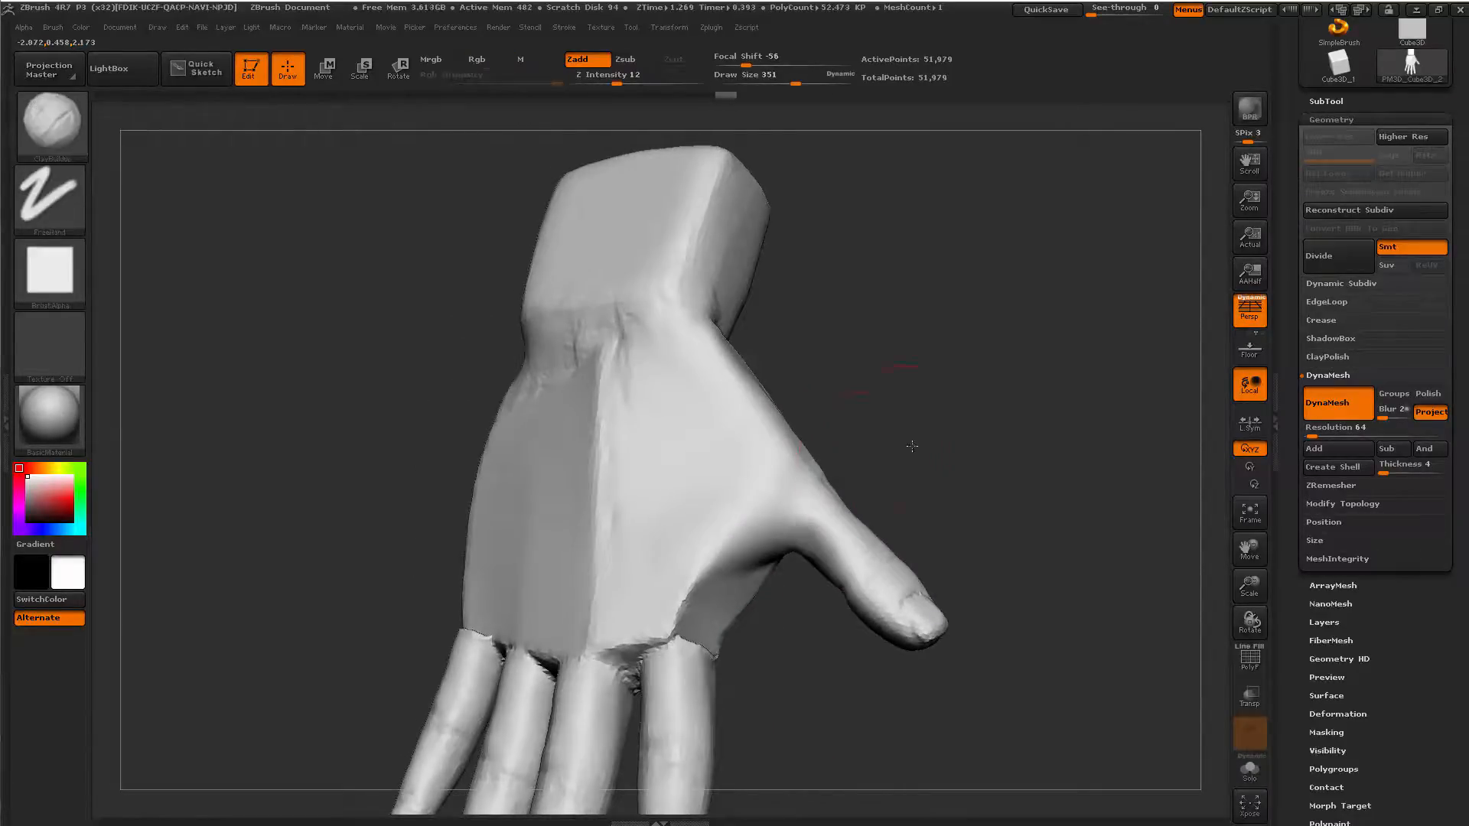
left_click_drag(861, 447, 866, 516)
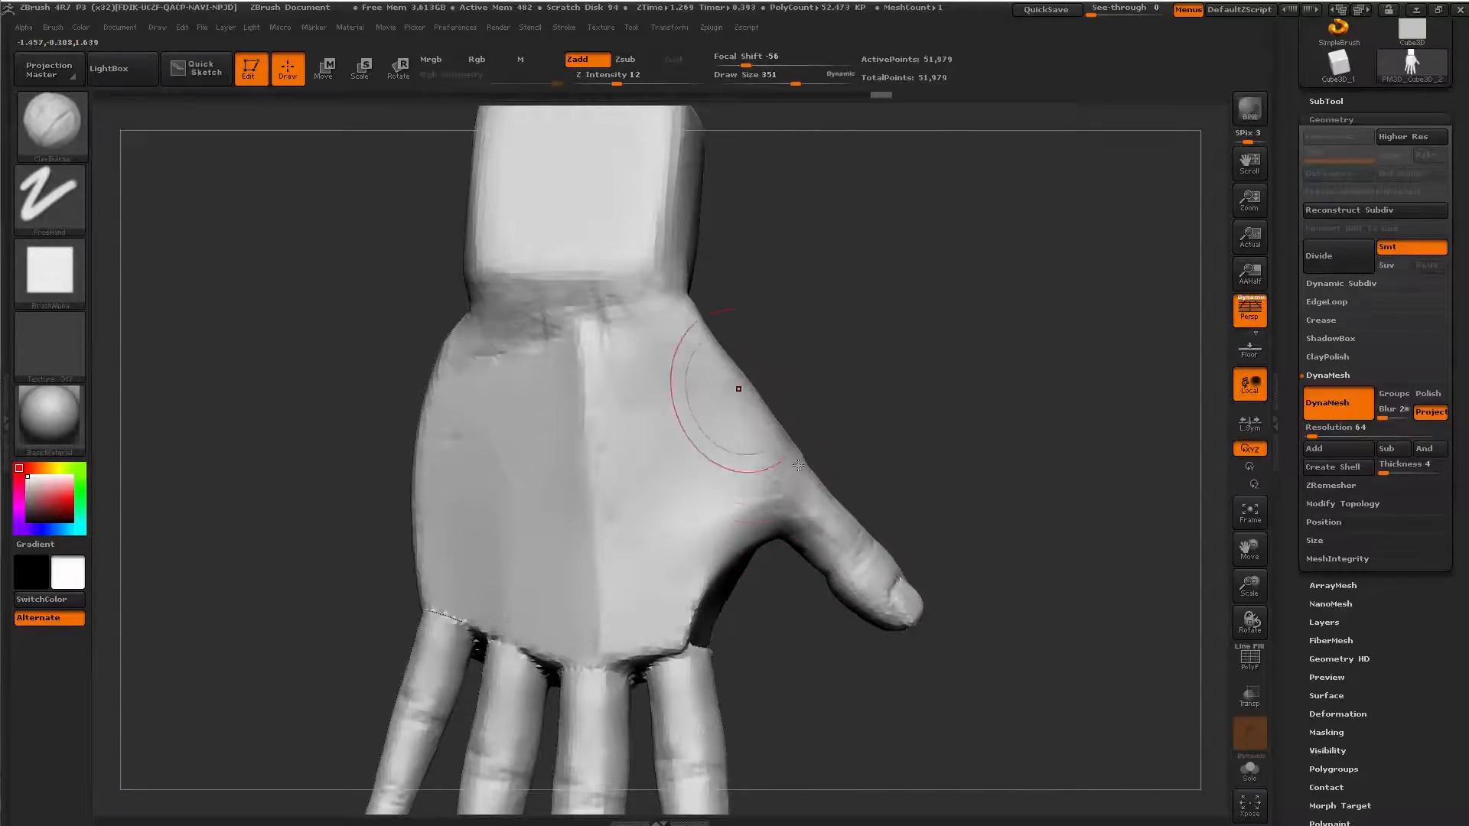
mouse_move(796, 719)
left_mouse_down()
mouse_move(781, 600)
mouse_move(680, 511)
left_mouse_up()
mouse_move(767, 562)
left_mouse_down()
mouse_move(737, 544)
mouse_move(719, 562)
mouse_move(715, 544)
mouse_move(675, 550)
mouse_move(748, 530)
left_mouse_up()
left_click_drag(629, 483, 707, 430)
left_click_drag(722, 576, 855, 582)
Build tendon ridges from the middle and index fingers up the back of the palm with ClayBuildup at draw size 172.
key("space")
mouse_move(700, 520)
left_mouse_down()
mouse_move(661, 520)
mouse_move(677, 547)
left_mouse_up()
key("space")
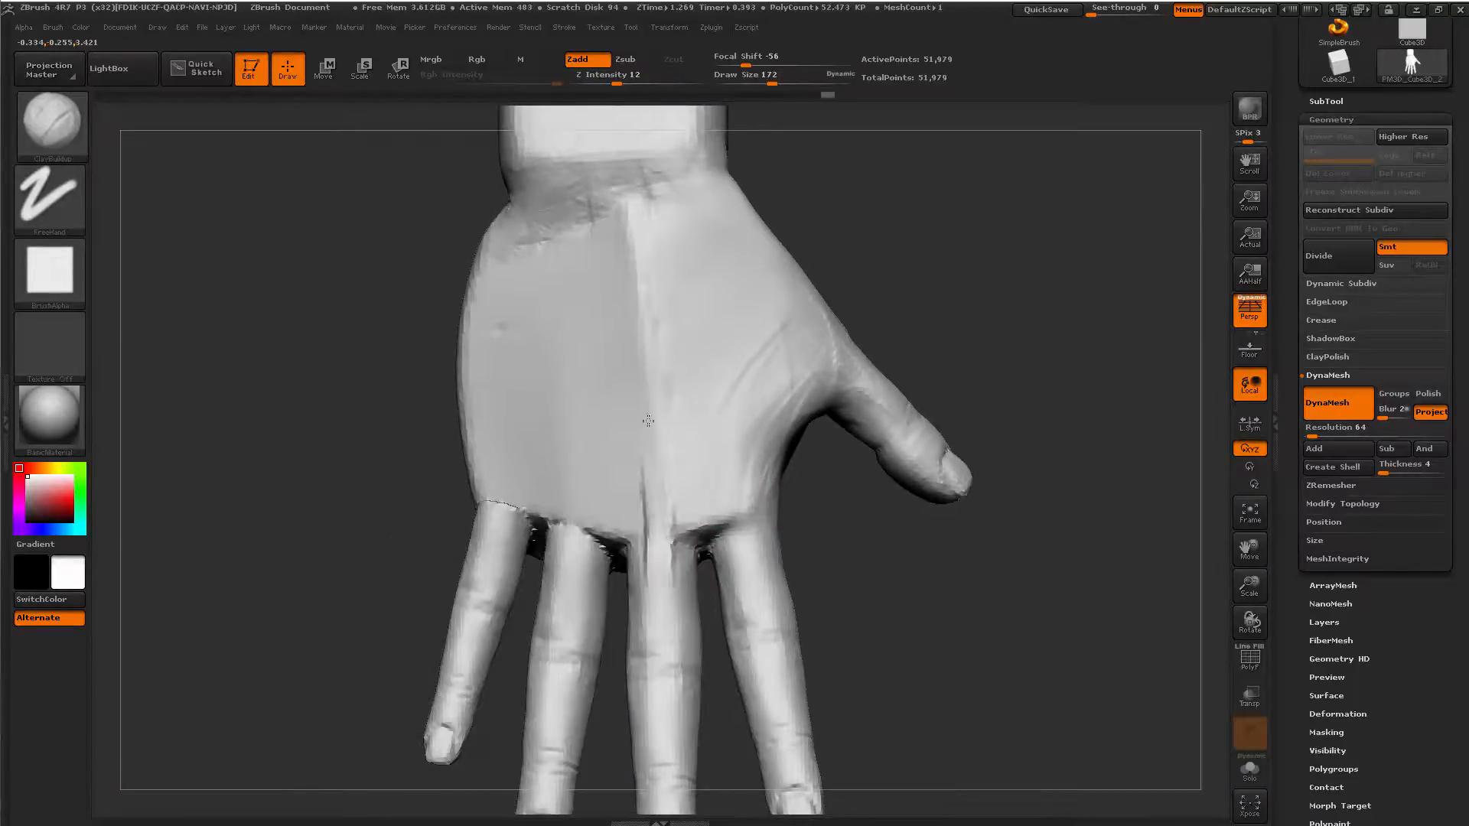
left_click_drag(648, 420, 645, 566)
left_click_drag(654, 382, 644, 554)
left_click_drag(732, 451, 727, 505)
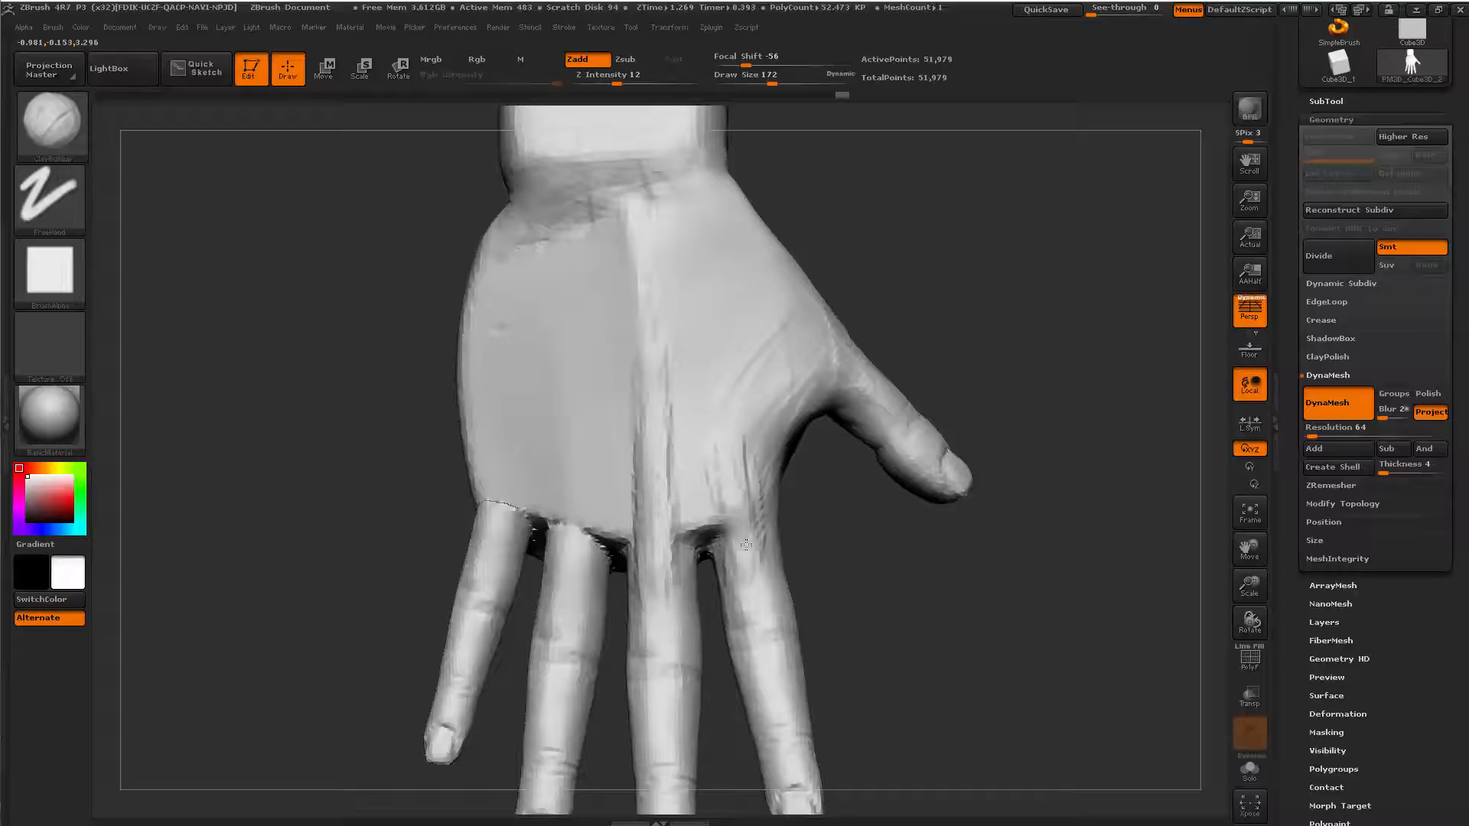
Carve the creases between the knuckles beside the middle finger with the Dam_Standard brush.
key("b")
key("d")
key("s")
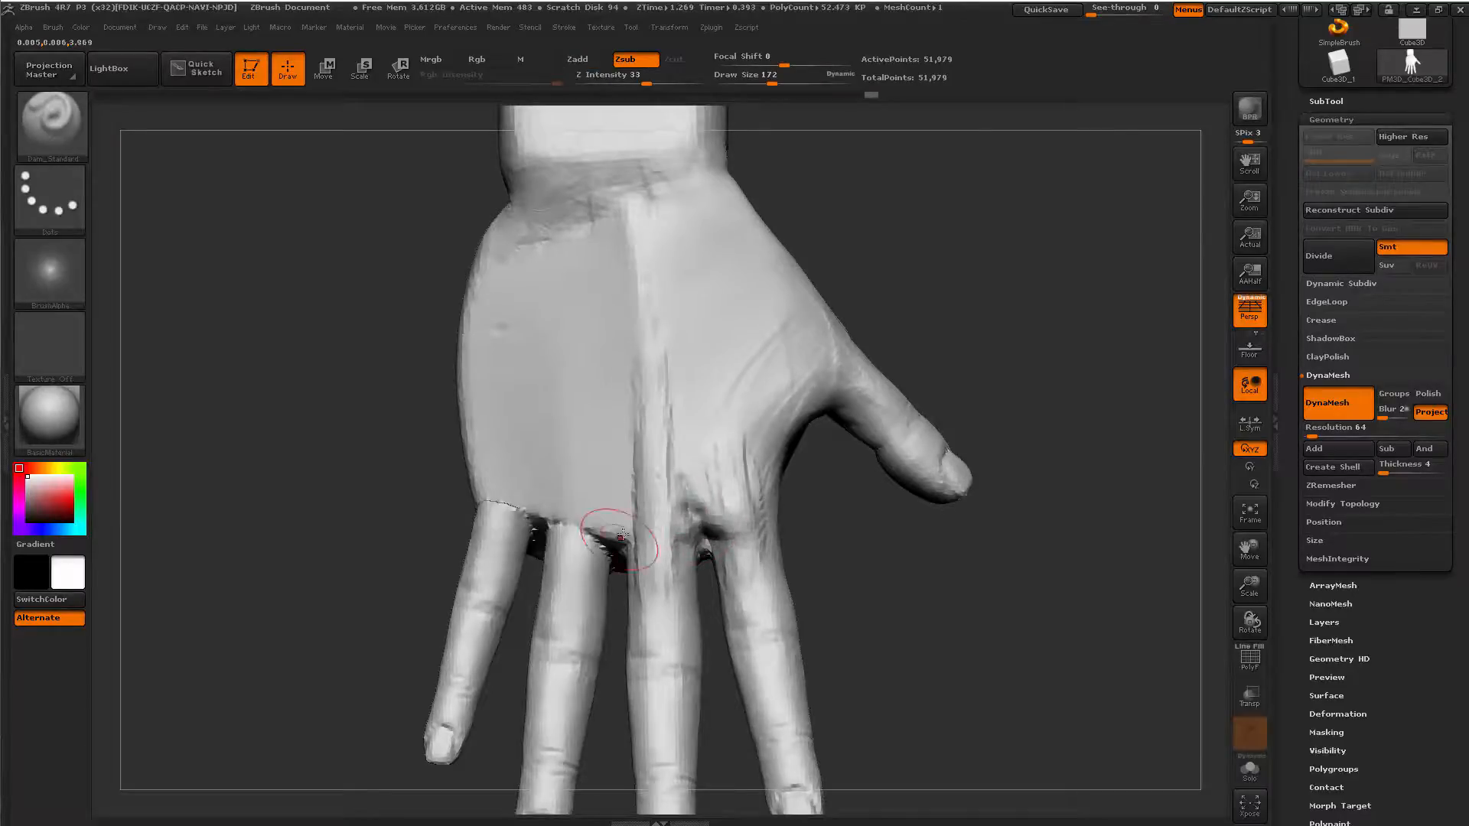
Build up the ring and little finger knuckles into the back of the palm with ClayBuildup, enlarging the draw size to 274.
key("b")
key("c")
key("b")
key("space")
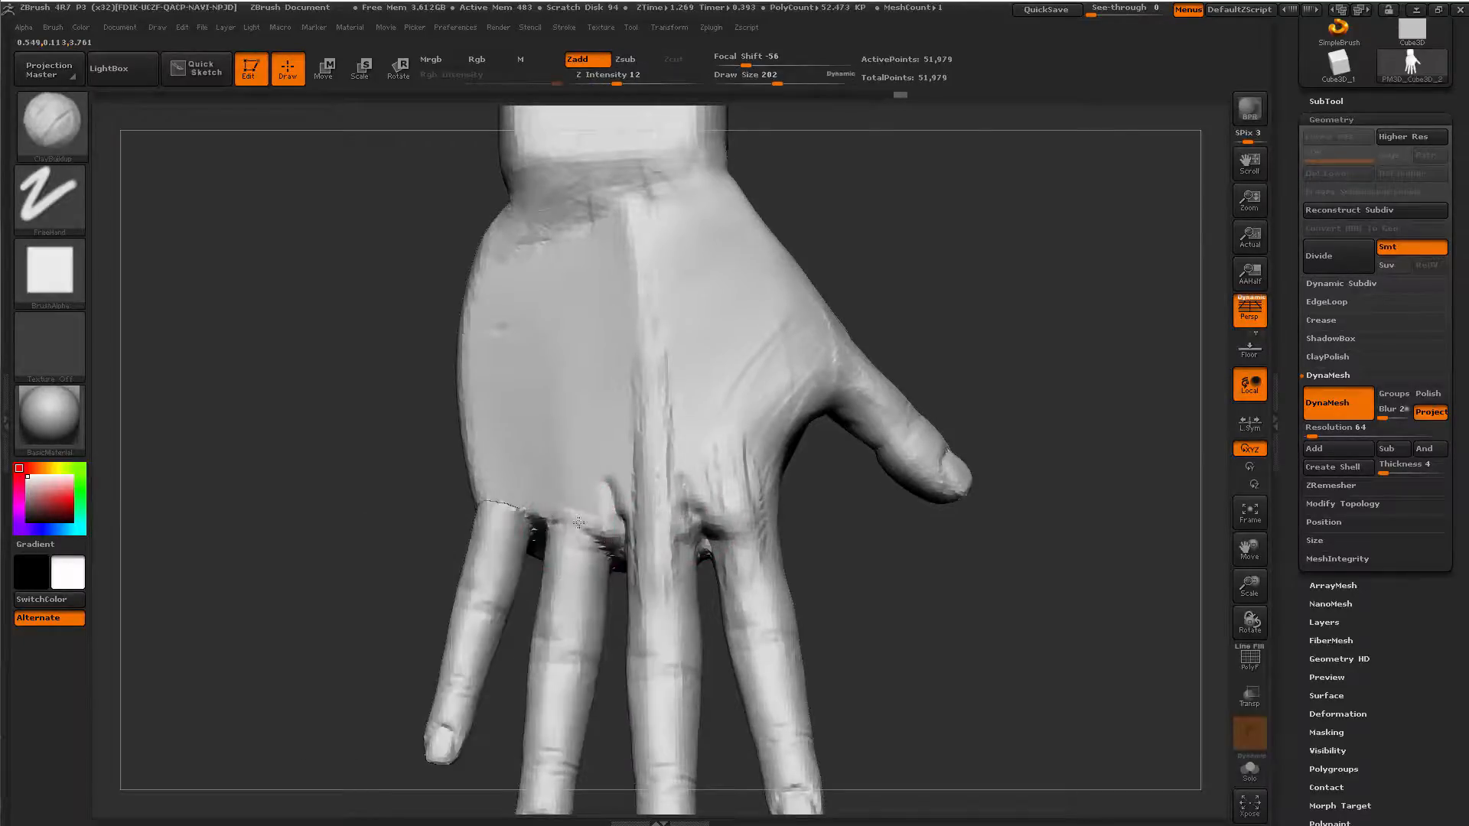
mouse_move(578, 470)
right_mouse_down("ctrl")
mouse_move(361, 510)
mouse_move(413, 528)
mouse_move(497, 475)
right_mouse_up("ctrl")
key("space")
left_click_drag(513, 478, 514, 471)
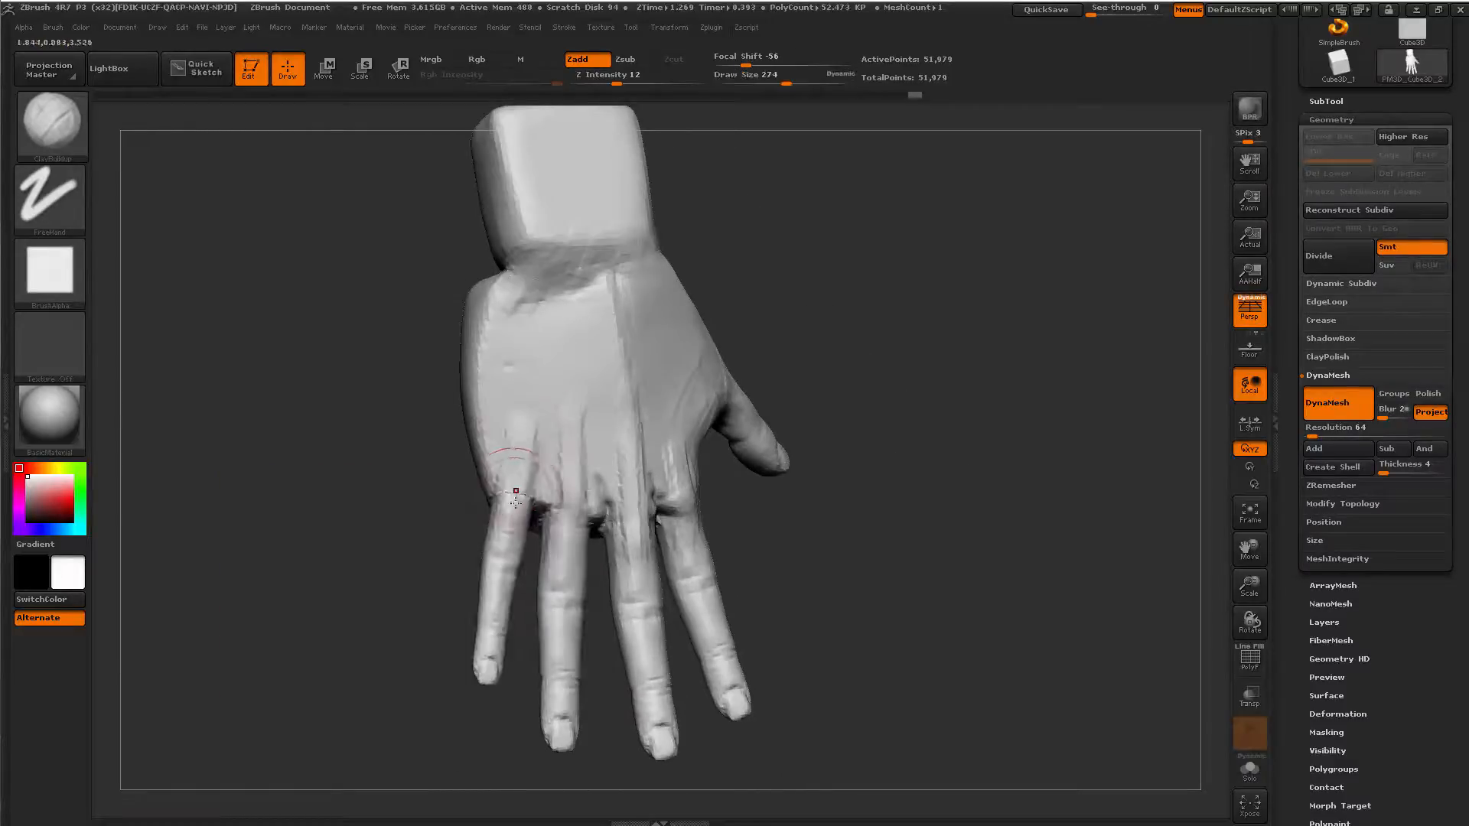
Remesh the hand with DynaMesh and fill out the back of the palm with ClayBuildup at draw size 365.
left_click_drag(403, 556, 413, 566, "ctrl")
key("space")
left_click_drag(531, 362, 546, 361)
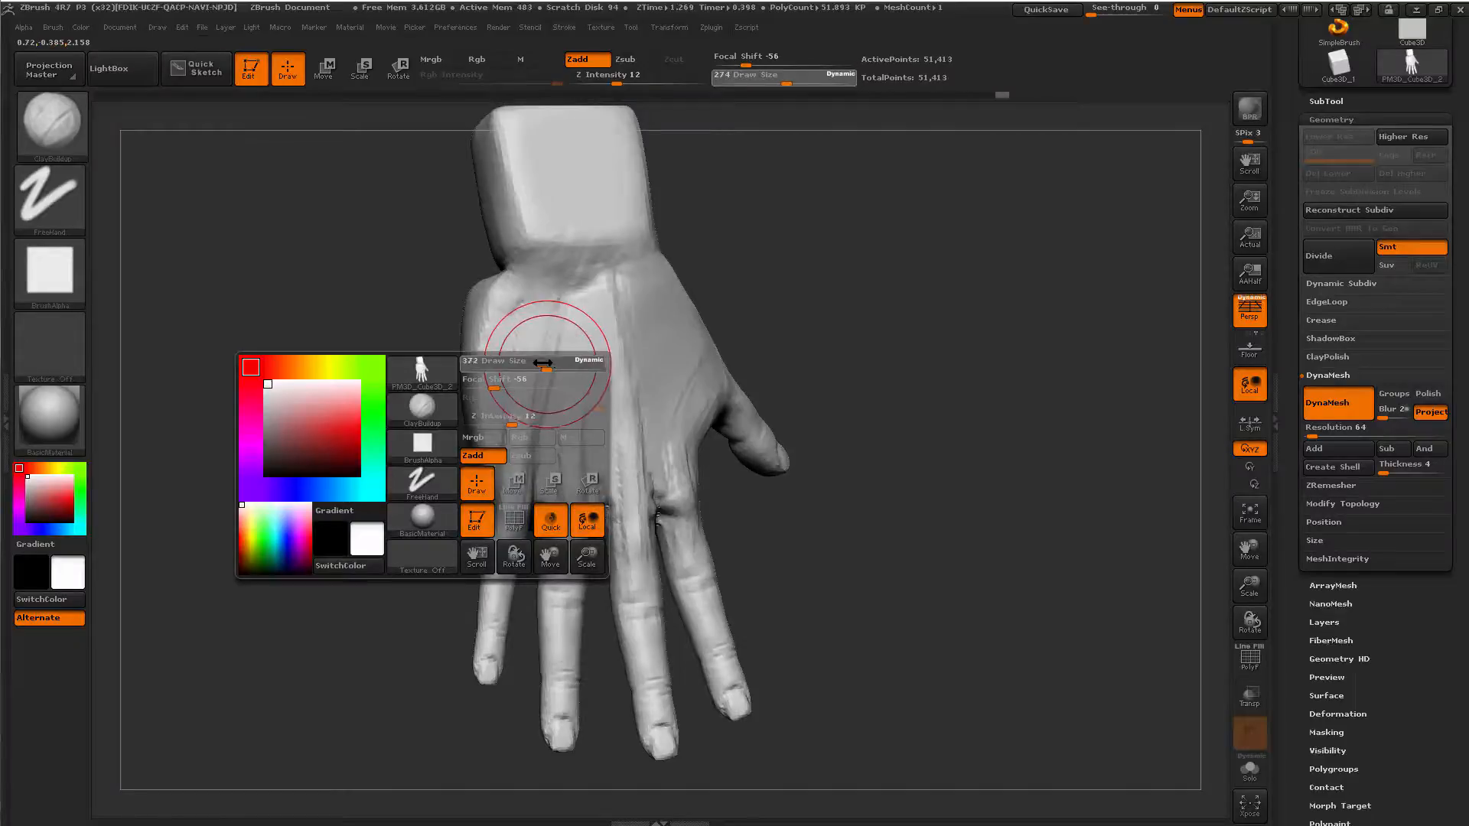
mouse_move(552, 294)
left_mouse_down()
mouse_move(505, 336)
mouse_move(539, 381)
mouse_move(552, 468)
left_mouse_up()
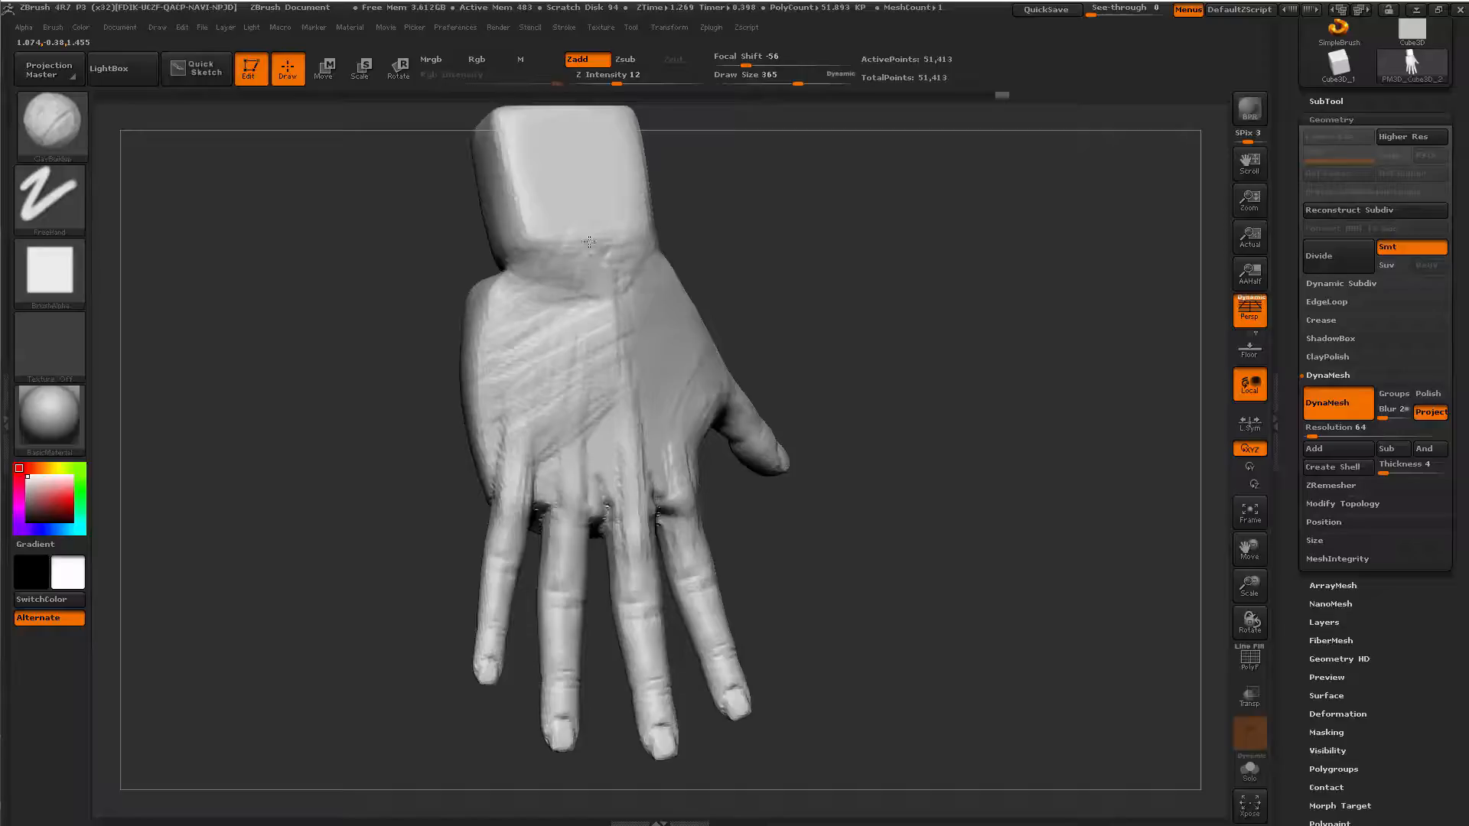
Blend the back of the wrist into the hand with sculpting strokes, raising the draw size to 430.
mouse_move(589, 242)
left_mouse_down()
mouse_move(608, 268)
mouse_move(574, 236)
left_mouse_up()
key("space")
left_click_drag(589, 285, 578, 305)
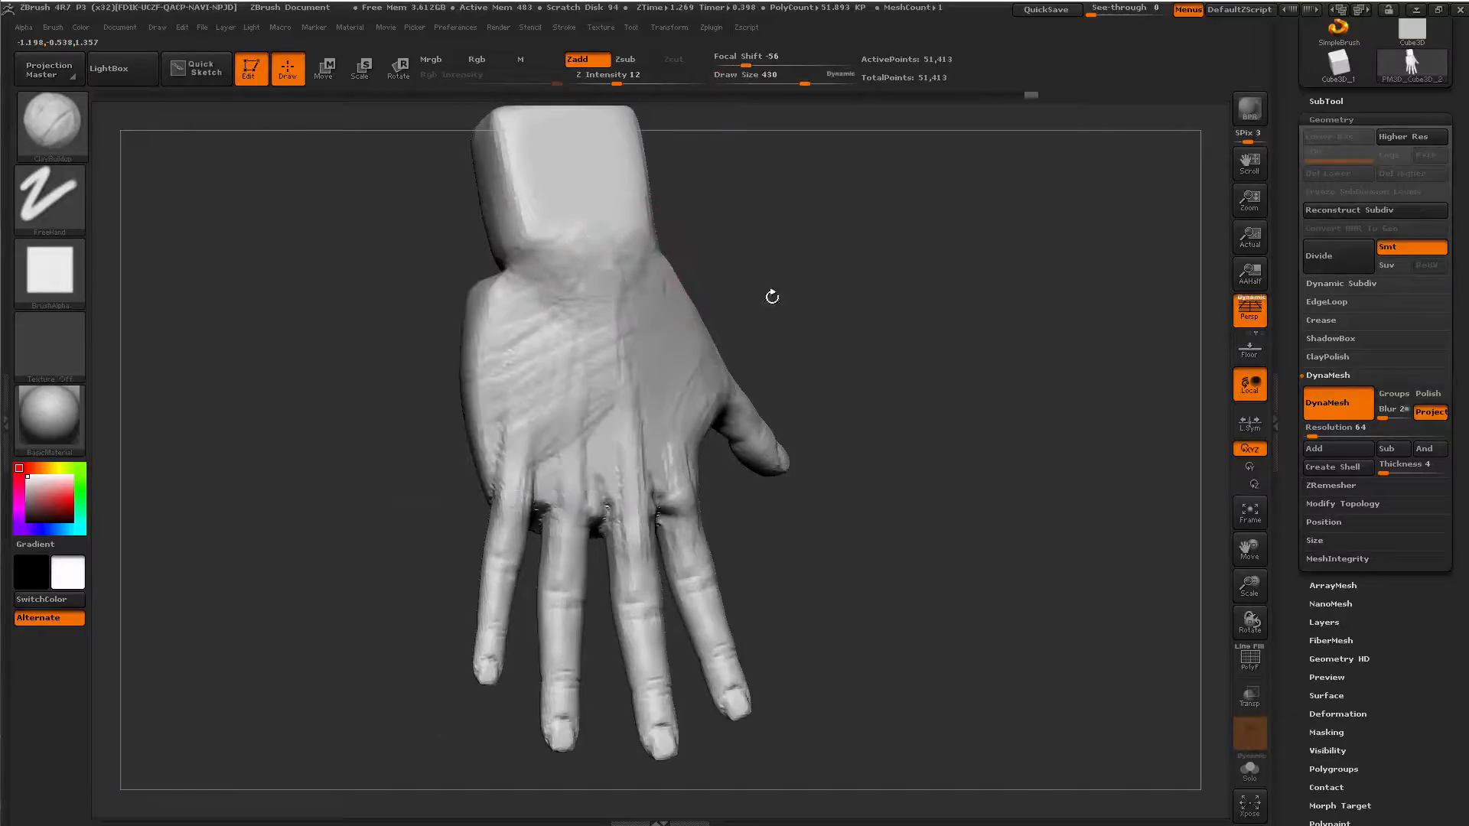
left_click_drag(772, 297, 554, 354)
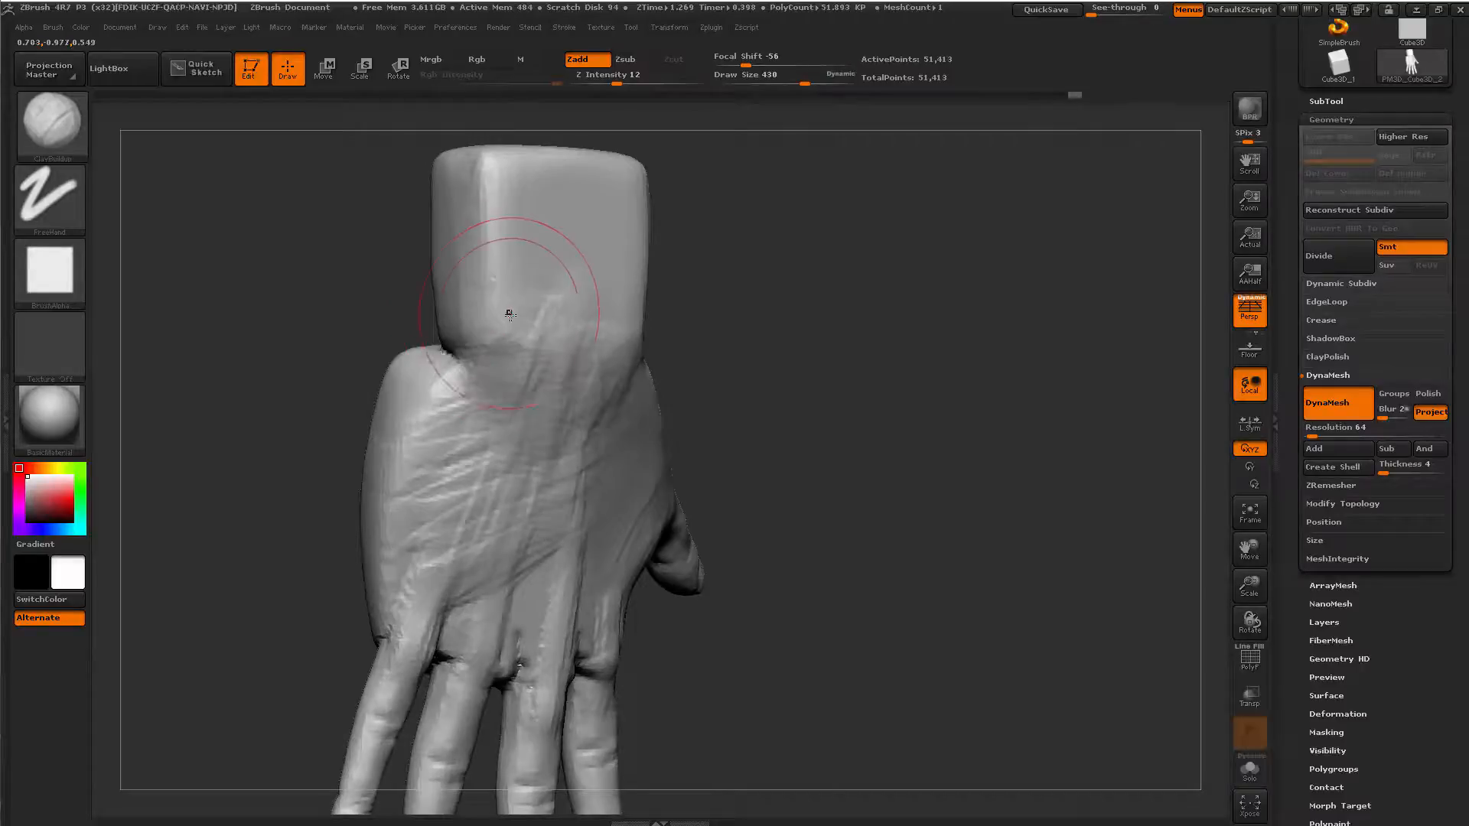
Reduce the brush's draw size and build up clay across the wrist joint toward the little-finger side.
key("space")
left_click_drag(515, 312, 505, 309)
key("space")
left_click_drag(505, 367, 499, 367)
left_click_drag(268, 397, 341, 427)
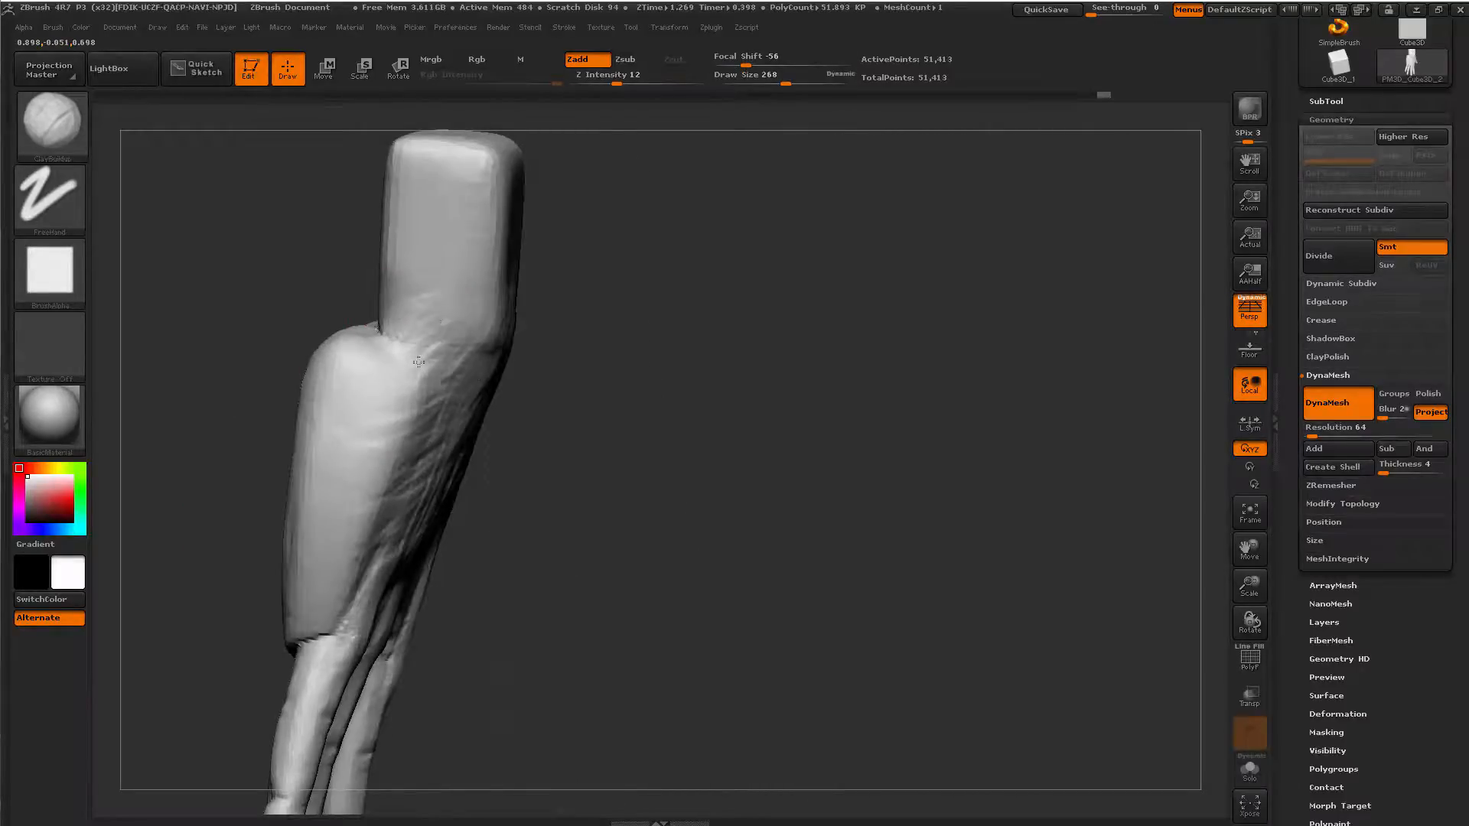
Fill the crease between the wrist and the heel of the palm, continuing around the little-finger side.
left_click_drag(381, 356, 489, 427)
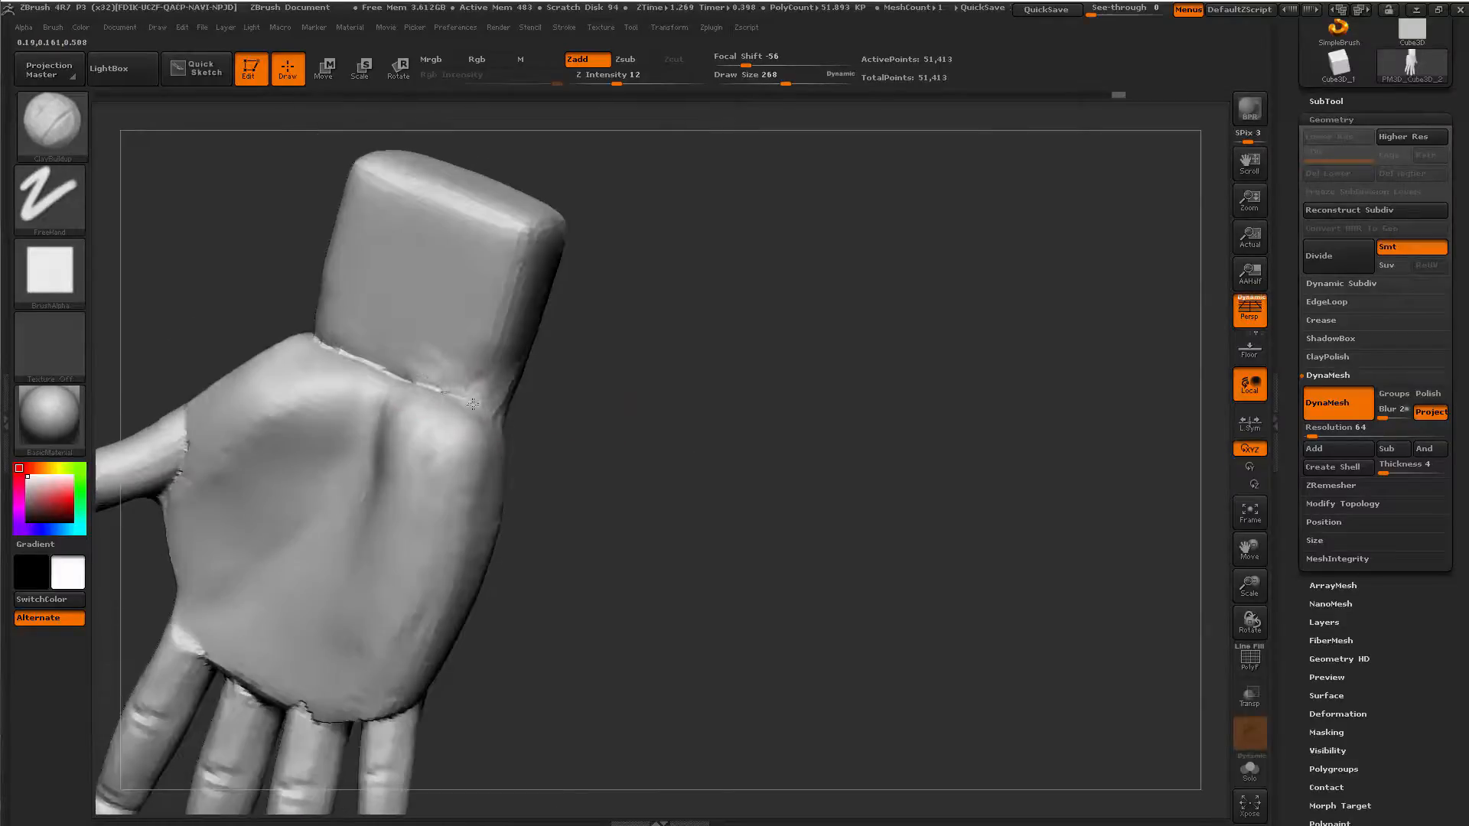
left_click_drag(335, 347, 395, 374)
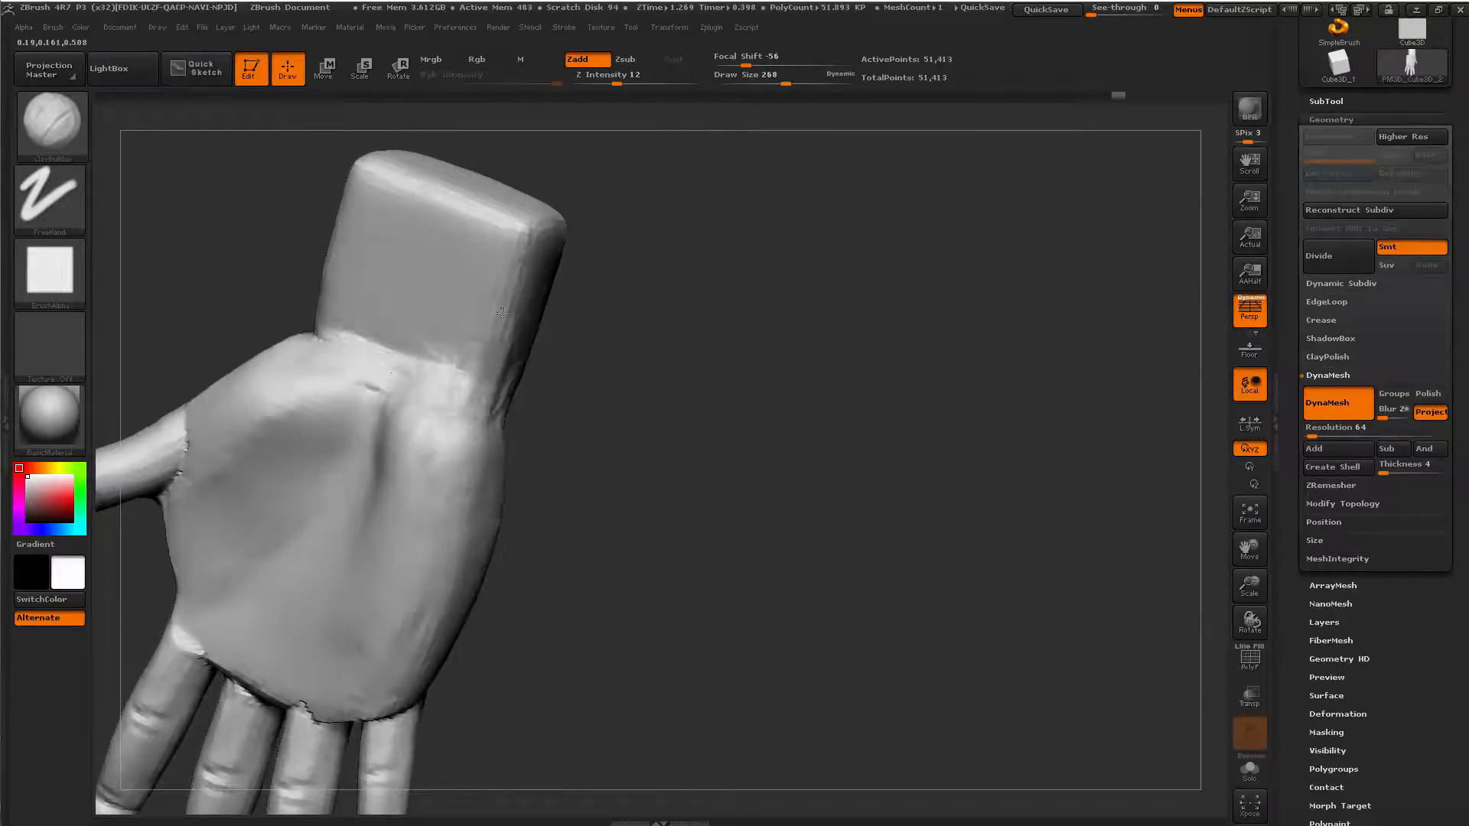
left_click_drag(587, 374, 467, 390)
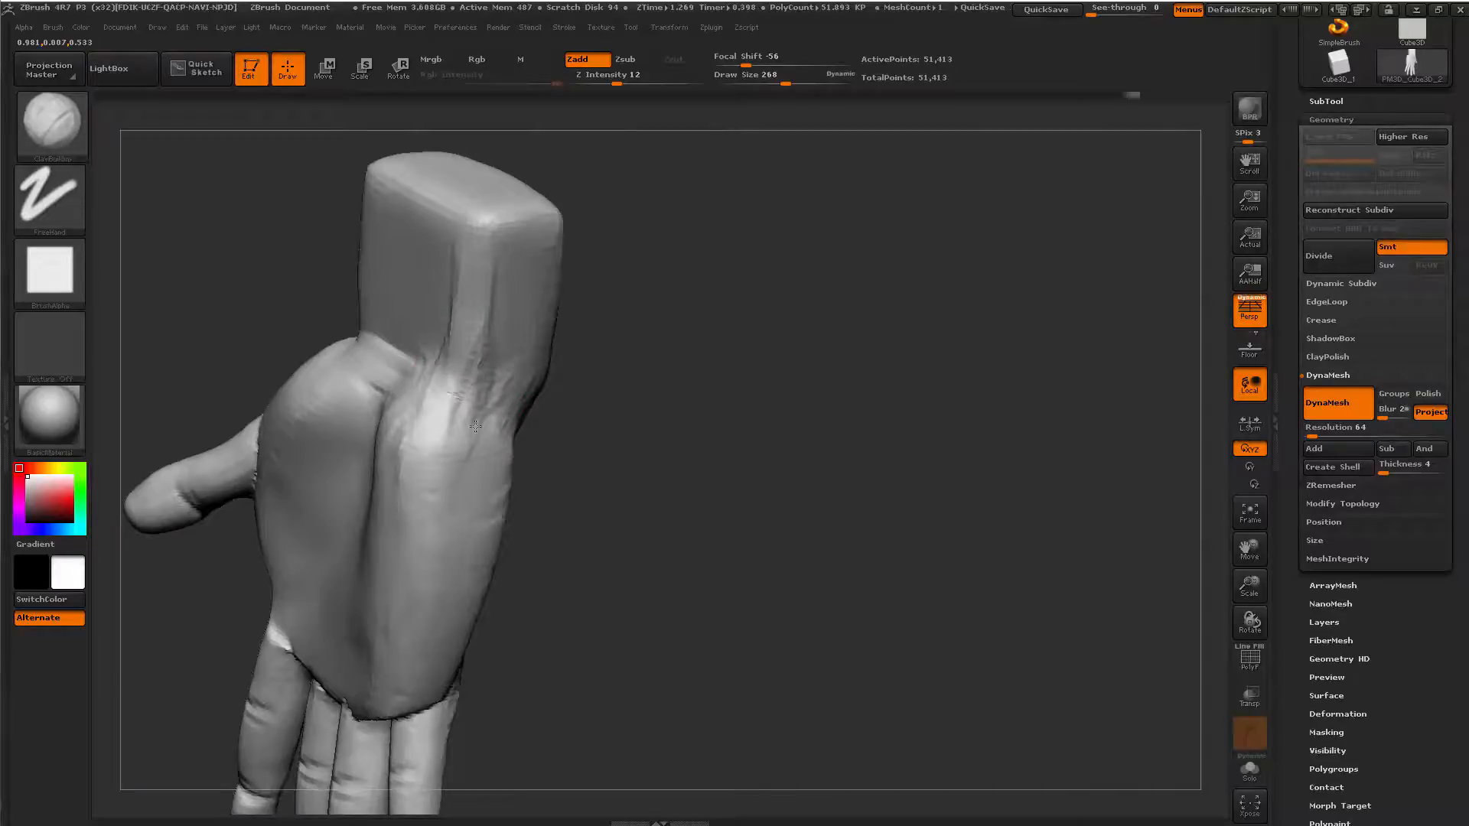
mouse_move(524, 515)
left_mouse_down()
mouse_move(367, 635)
mouse_move(354, 583)
mouse_move(272, 570)
mouse_move(315, 600)
mouse_move(286, 548)
mouse_move(213, 518)
left_mouse_up()
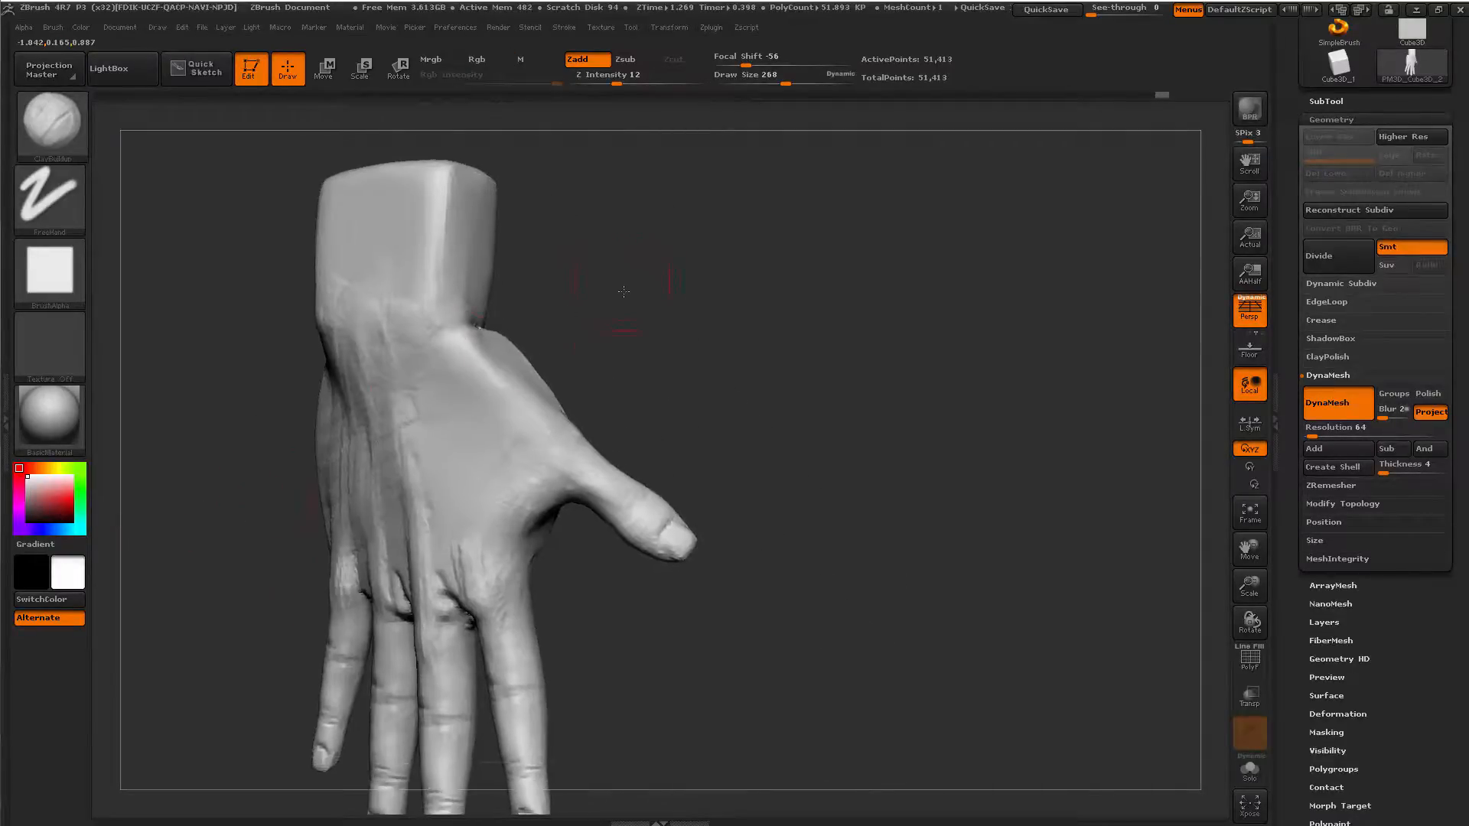
Build up and smooth the thumb-side wrist, the inner wrist and the base of the thumb into the palm.
left_click_drag(624, 288, 601, 329)
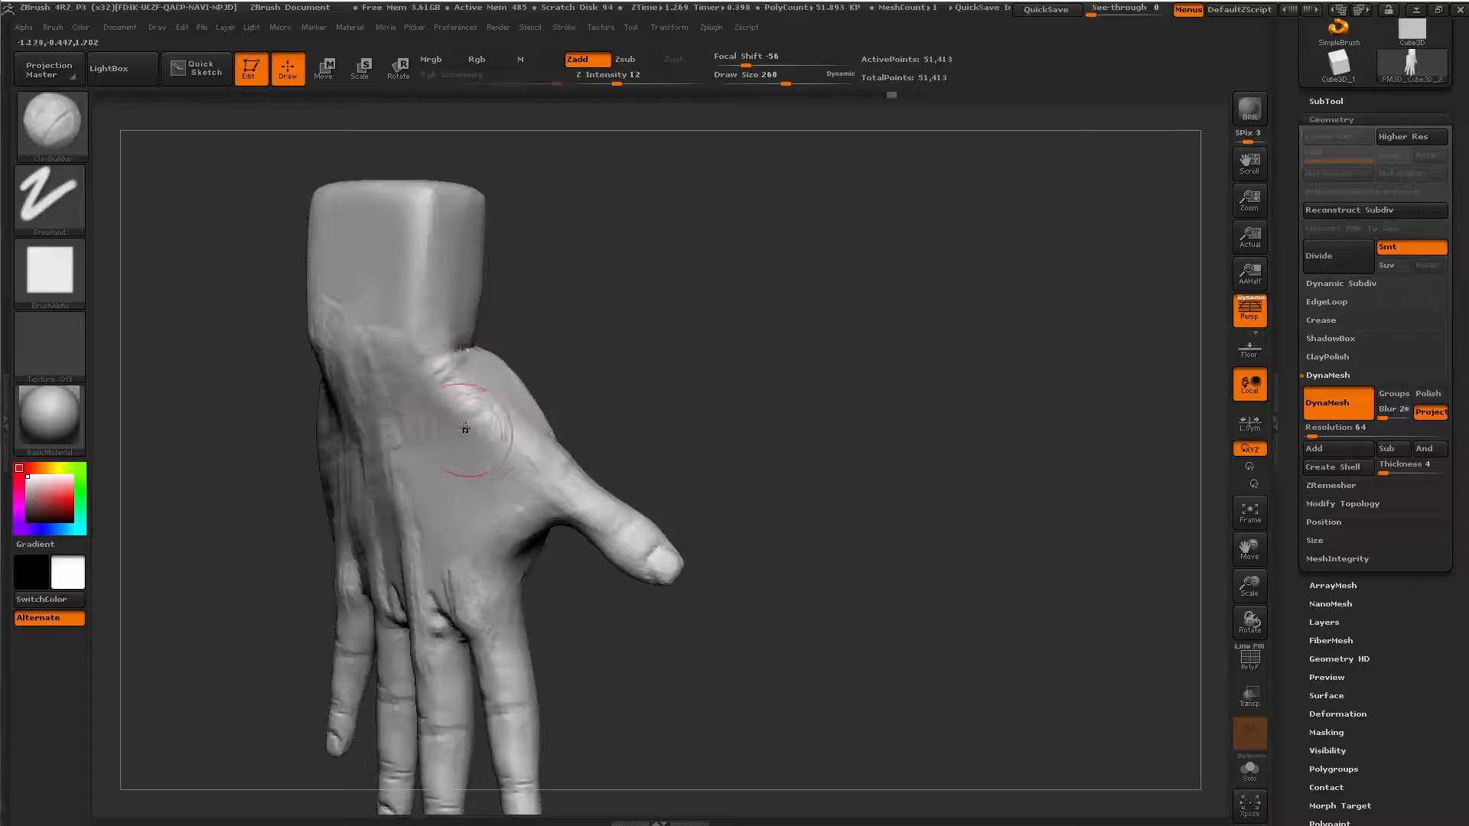
mouse_move(577, 365)
left_mouse_down()
mouse_move(483, 349)
mouse_move(527, 333)
mouse_move(525, 313)
mouse_move(519, 325)
mouse_move(605, 305)
mouse_move(582, 241)
mouse_move(528, 222)
left_mouse_up()
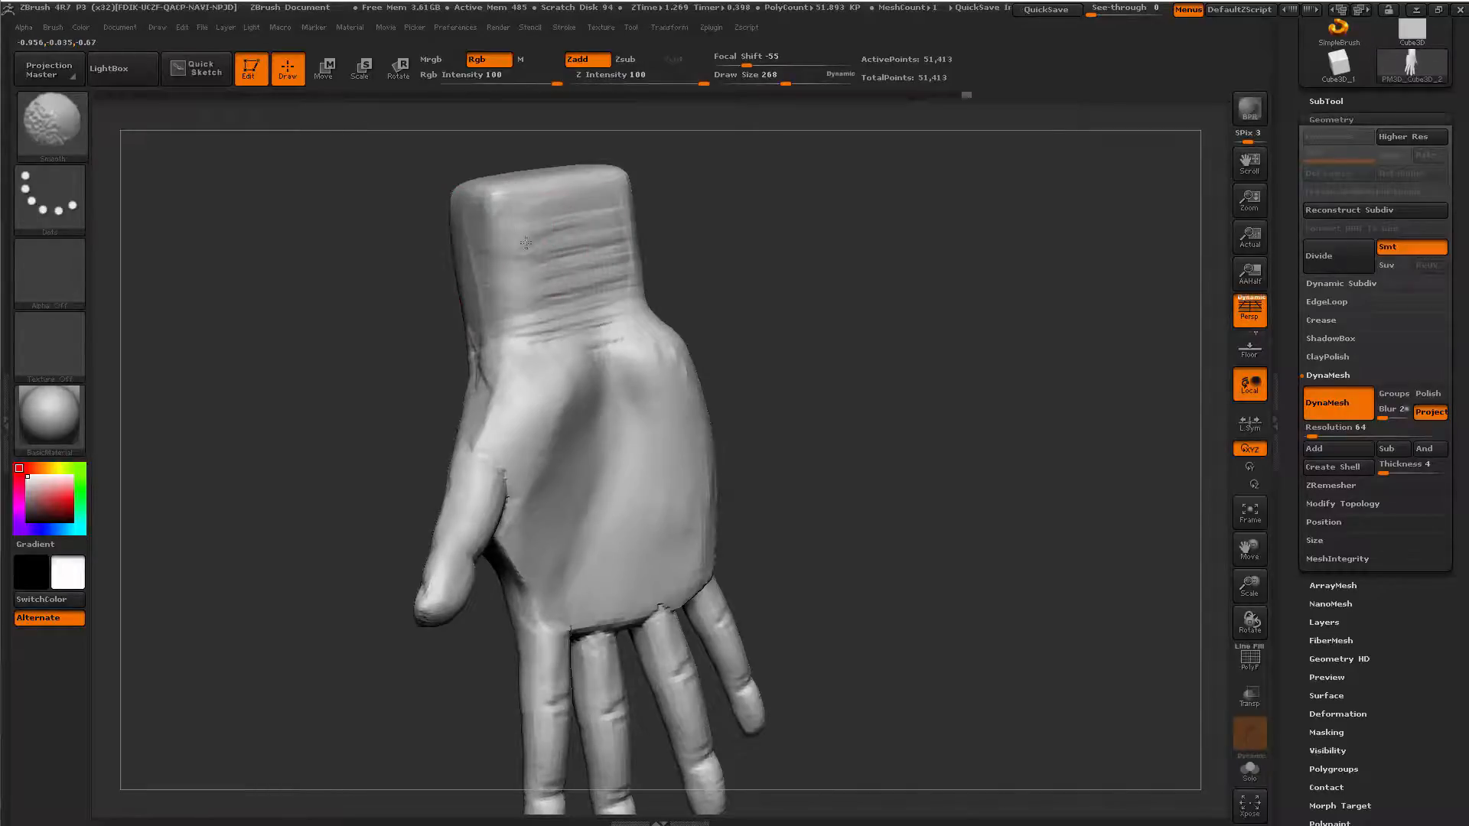
mouse_move(442, 302)
left_mouse_down()
mouse_move(413, 360)
mouse_move(447, 428)
mouse_move(430, 482)
left_mouse_up()
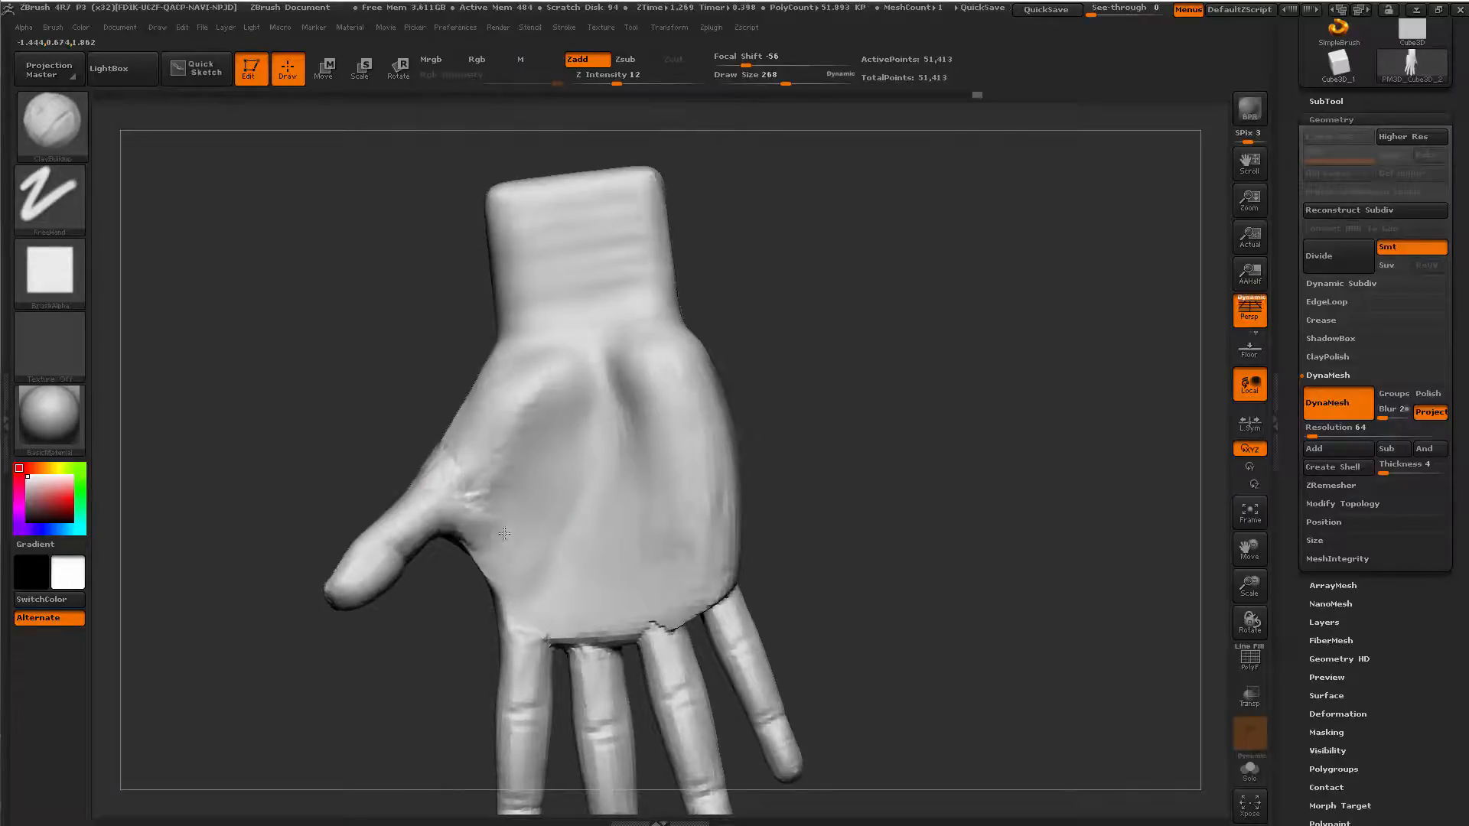
mouse_move(504, 533)
left_mouse_down()
mouse_move(531, 528)
mouse_move(489, 535)
mouse_move(485, 478)
left_mouse_up()
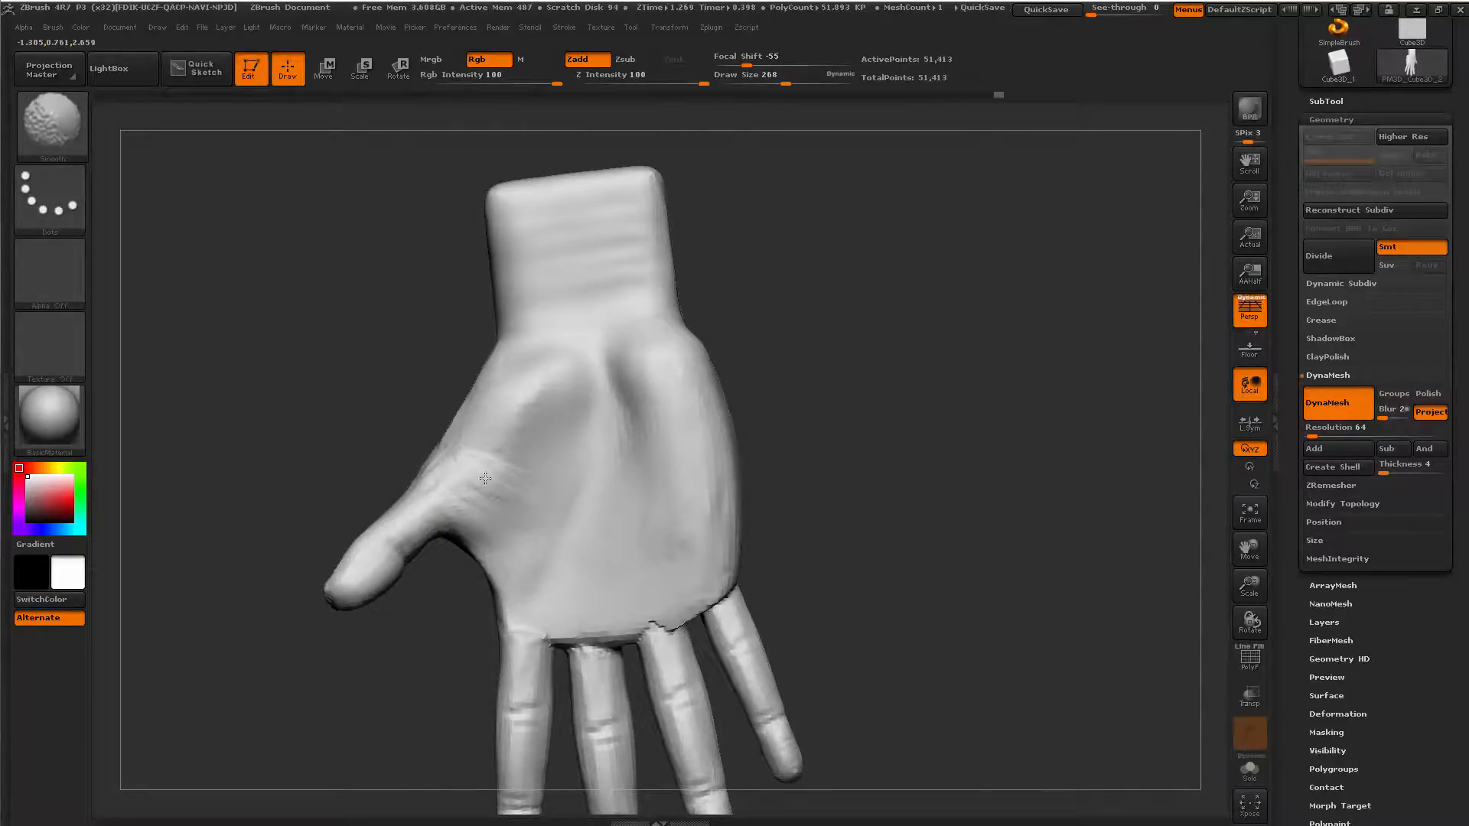
Fill and smooth the jagged seams where the fingers meet the palm, working around the finger bases.
mouse_move(839, 607)
left_mouse_down("alt")
mouse_move(754, 400)
mouse_move(678, 488)
left_mouse_up("alt")
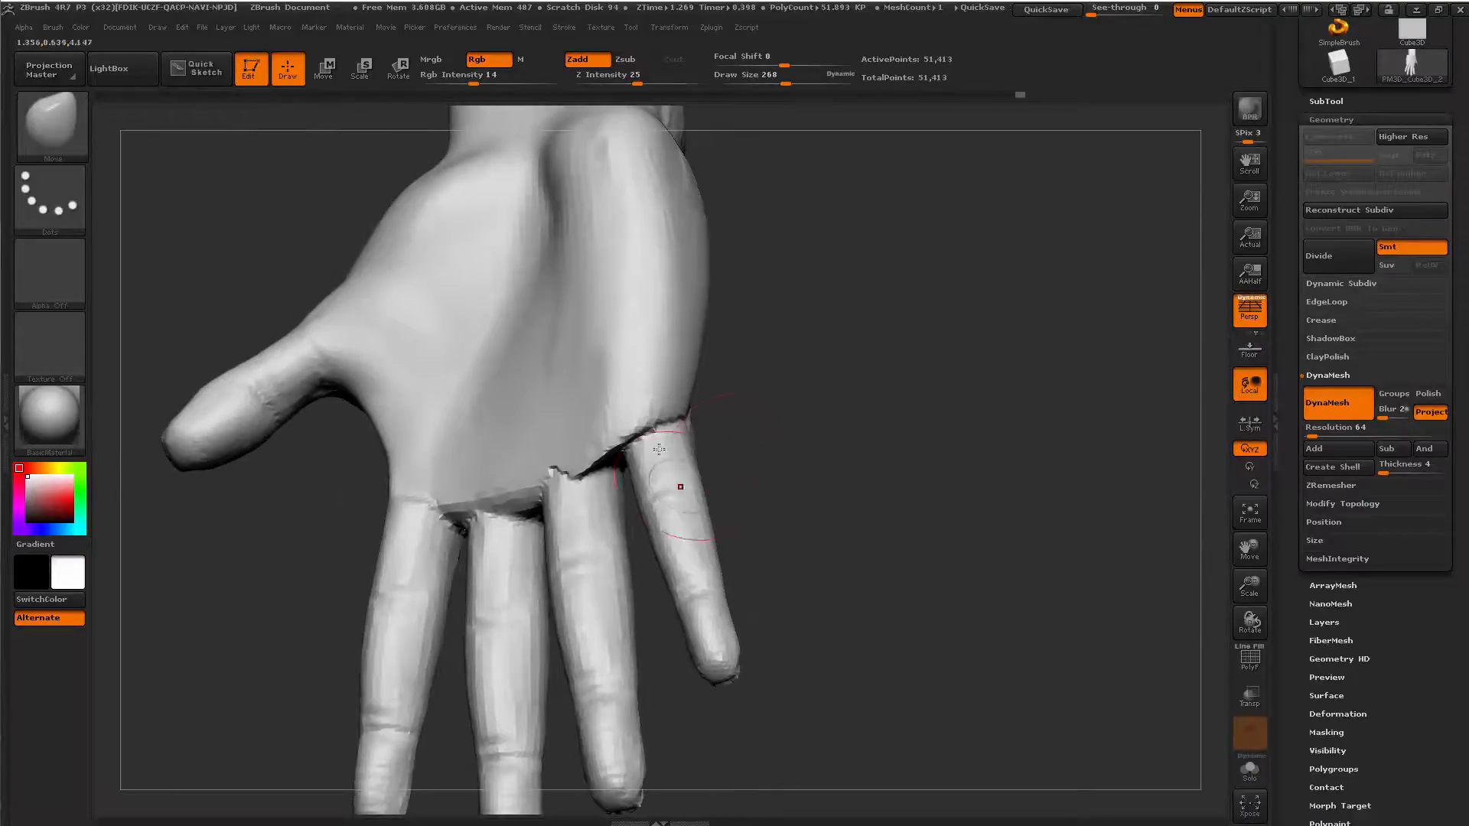
left_click_drag(574, 467, 589, 451, "shift")
left_click_drag(773, 432, 665, 436)
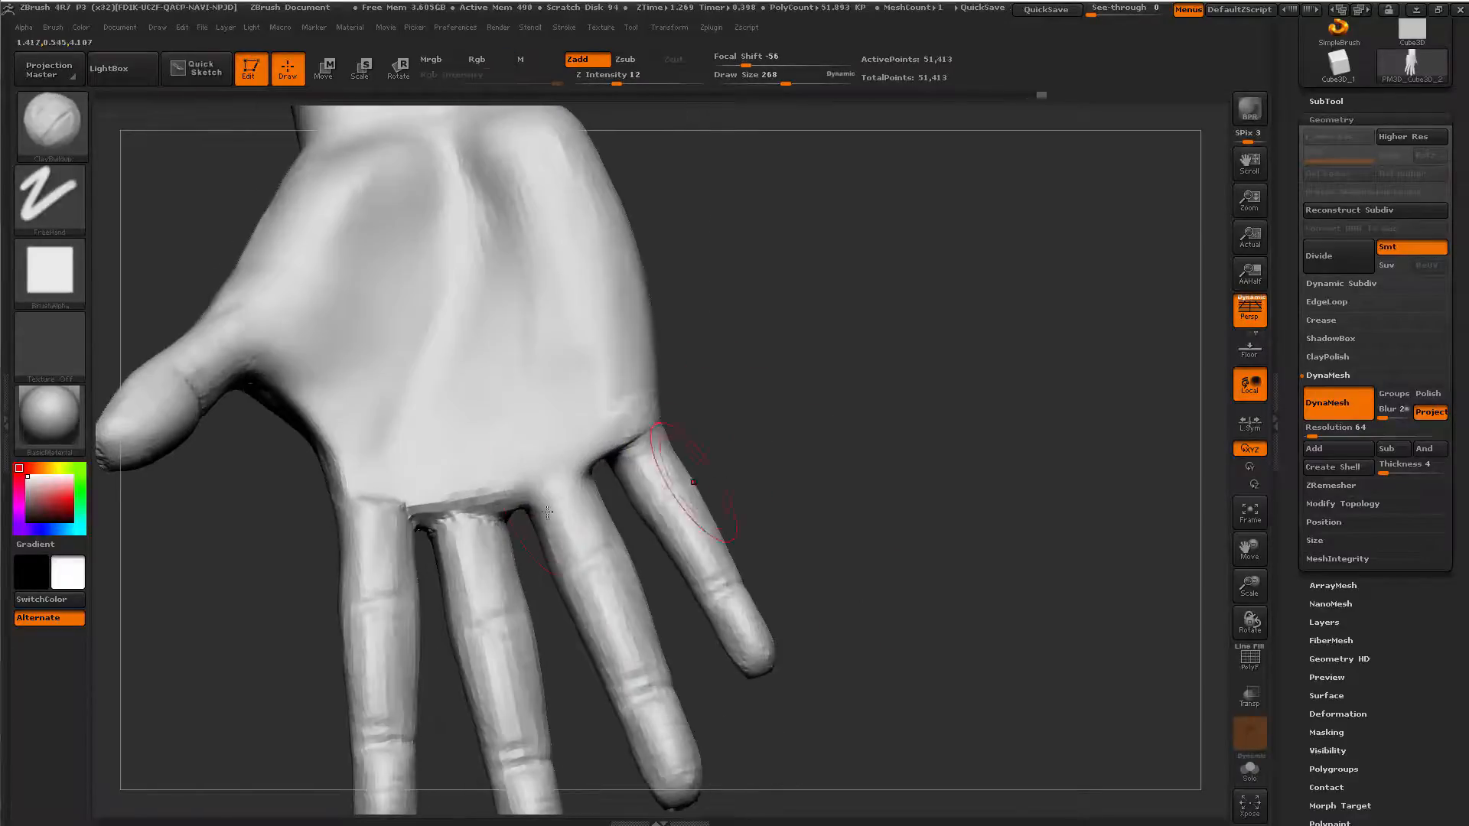
mouse_move(505, 455)
left_mouse_down("shift")
mouse_move(397, 489)
mouse_move(566, 459)
left_mouse_up("shift")
left_click_drag(664, 430, 699, 413)
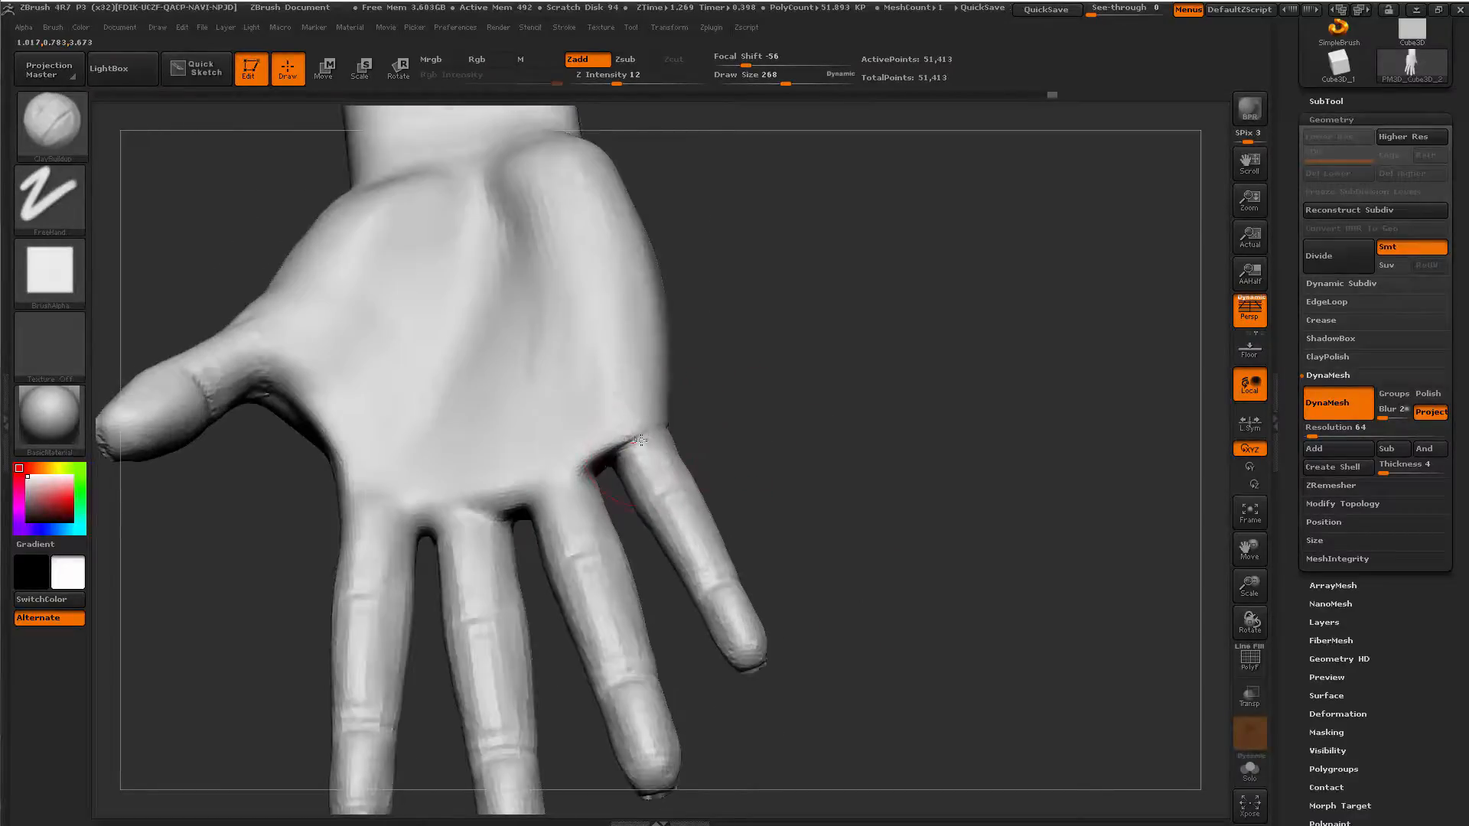
left_click_drag(611, 435, 612, 448, "shift")
mouse_move(753, 451)
left_mouse_down()
mouse_move(790, 518)
mouse_move(728, 387)
left_mouse_up()
left_click_drag(590, 406, 556, 374, "shift")
mouse_move(693, 382)
left_mouse_down("alt")
mouse_move(702, 316)
mouse_move(650, 413)
mouse_move(696, 516)
mouse_move(776, 584)
mouse_move(788, 654)
mouse_move(825, 649)
left_mouse_up("alt")
Switch to the web browser and search Google Images for "hands".
key("alt+Tab")
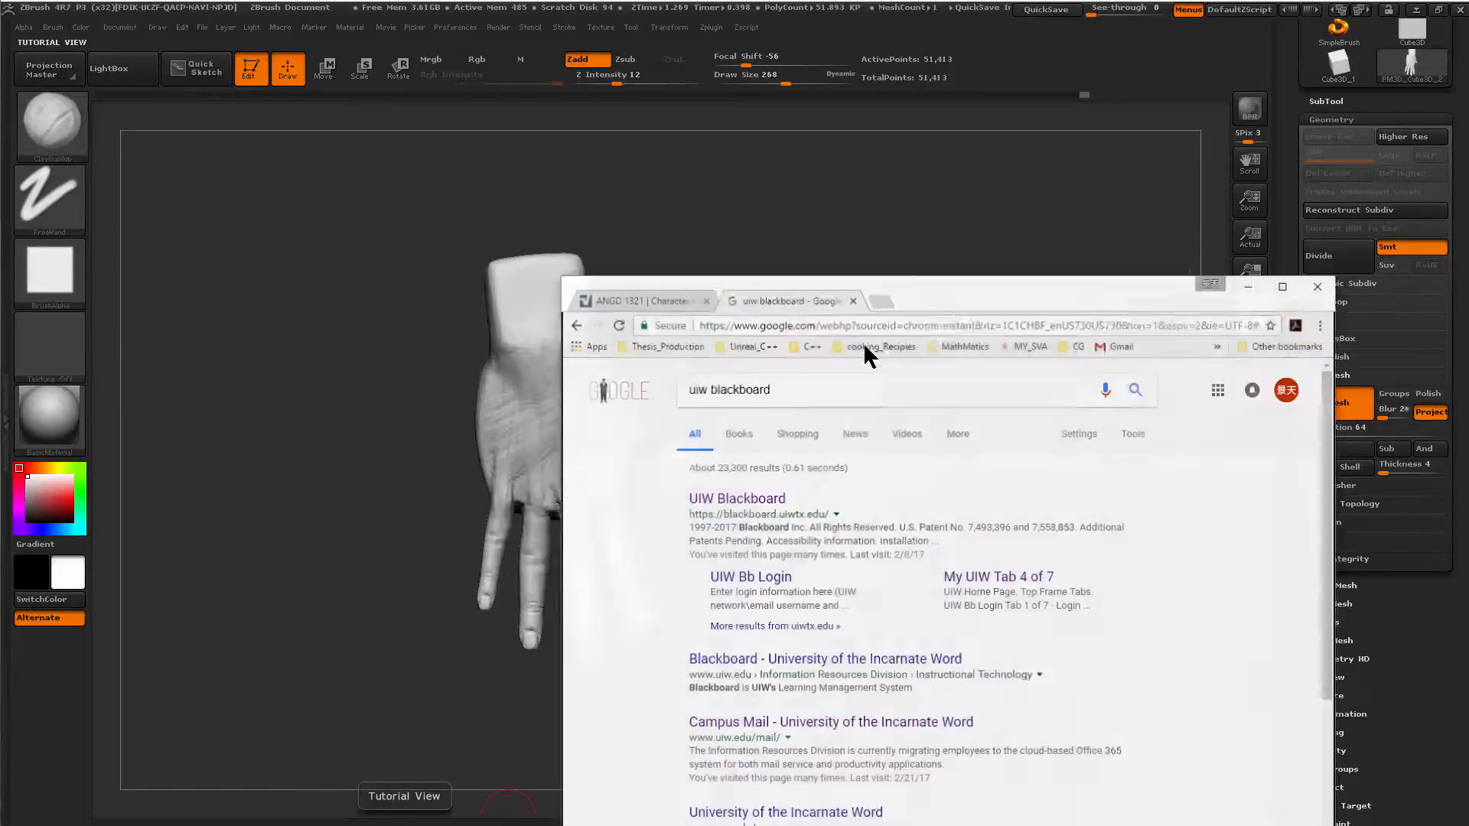
left_click_drag(1001, 275, 951, 194)
left_click(814, 234)
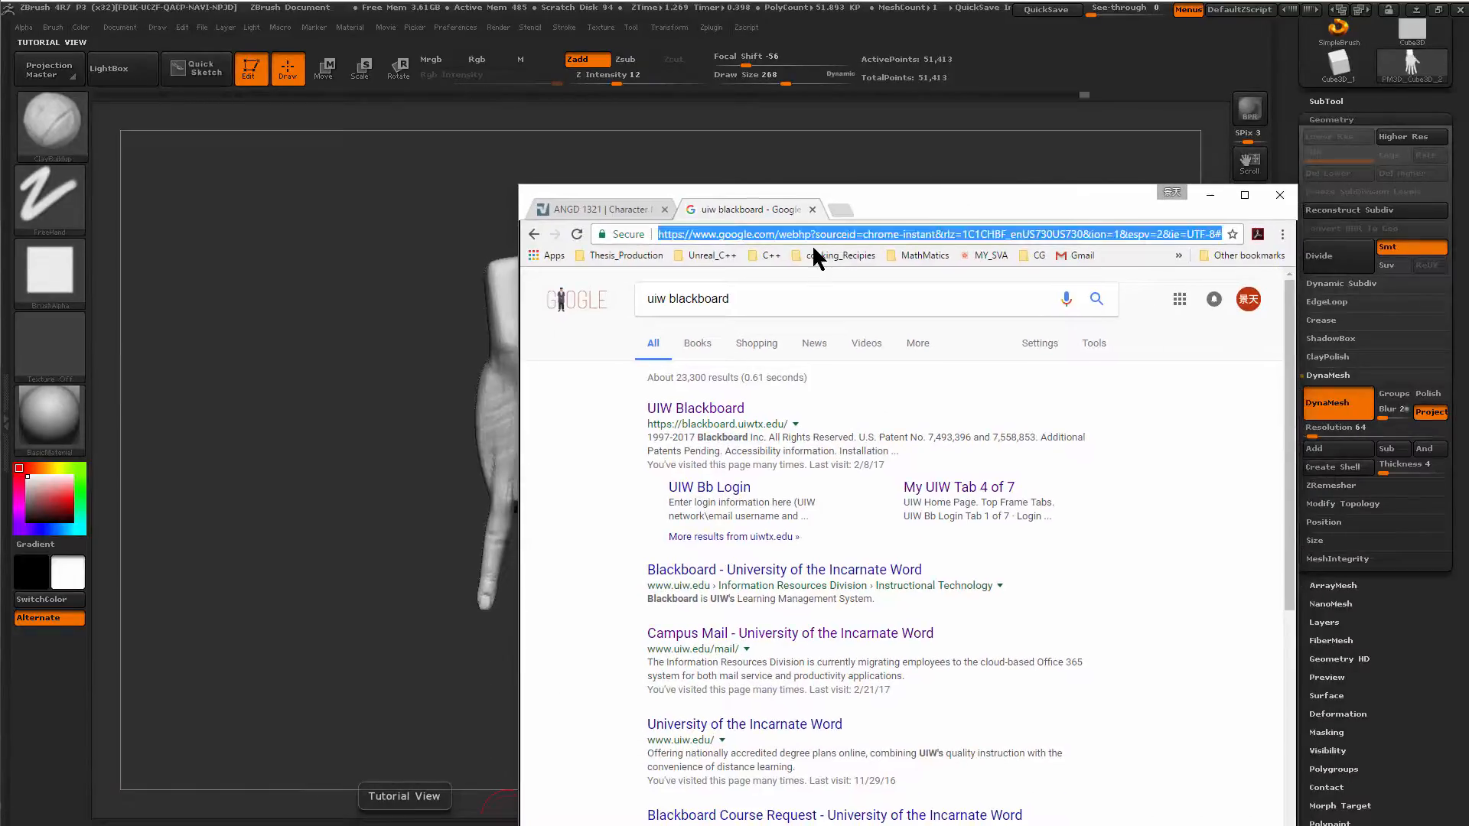
type("hands")
key("Return")
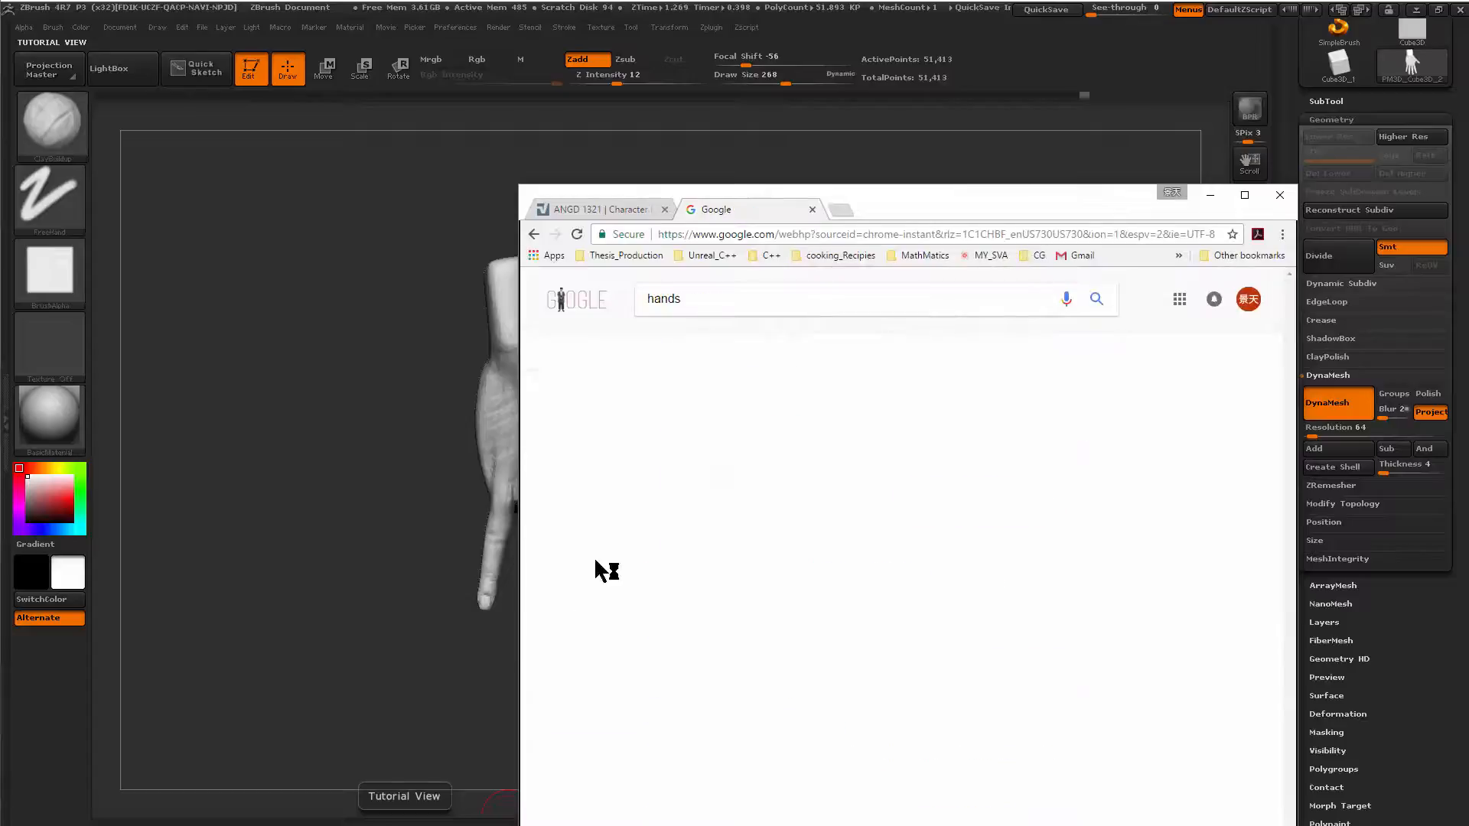
left_click(707, 356)
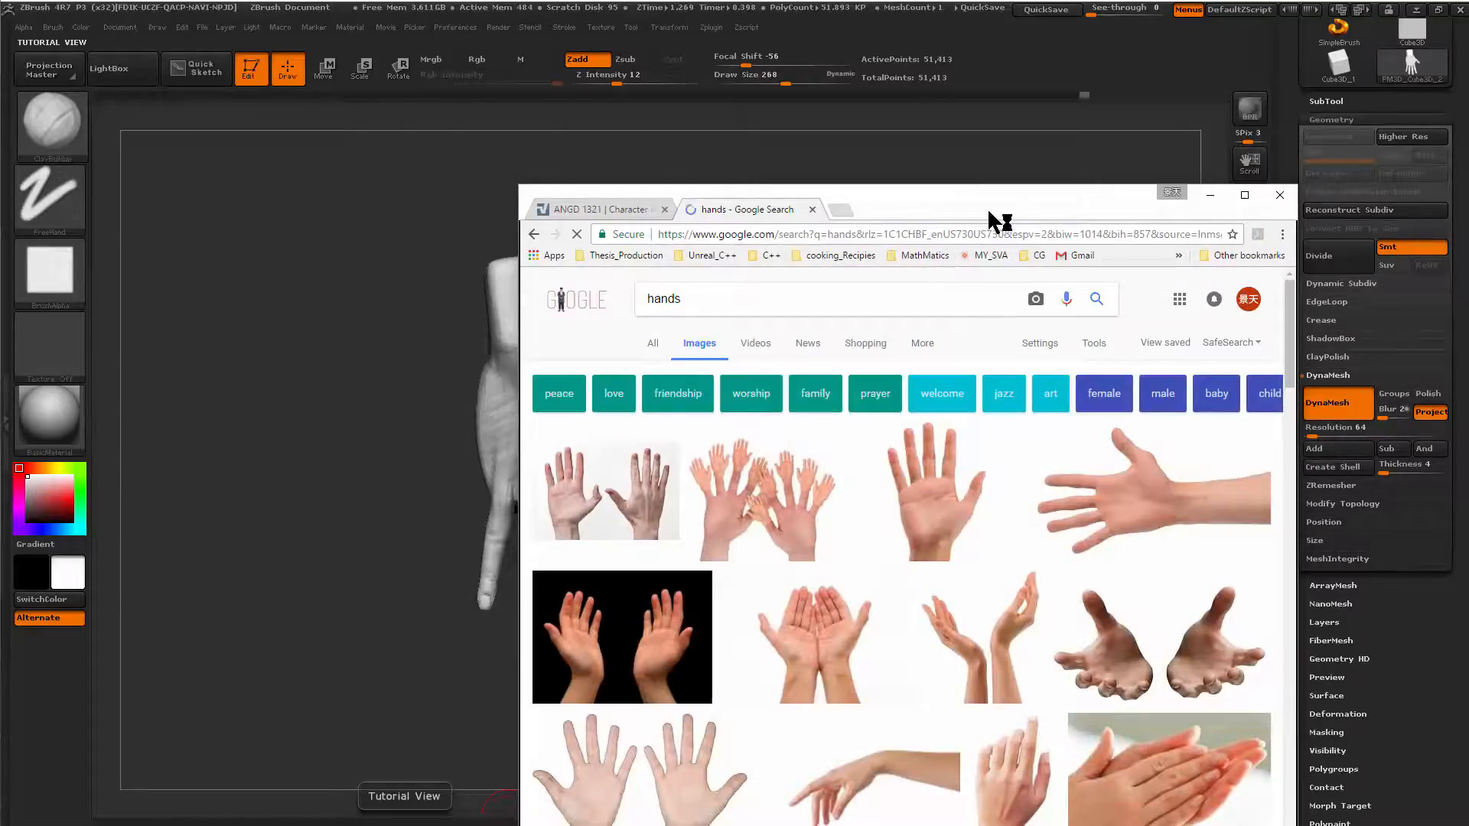
left_click_drag(993, 214, 901, 55)
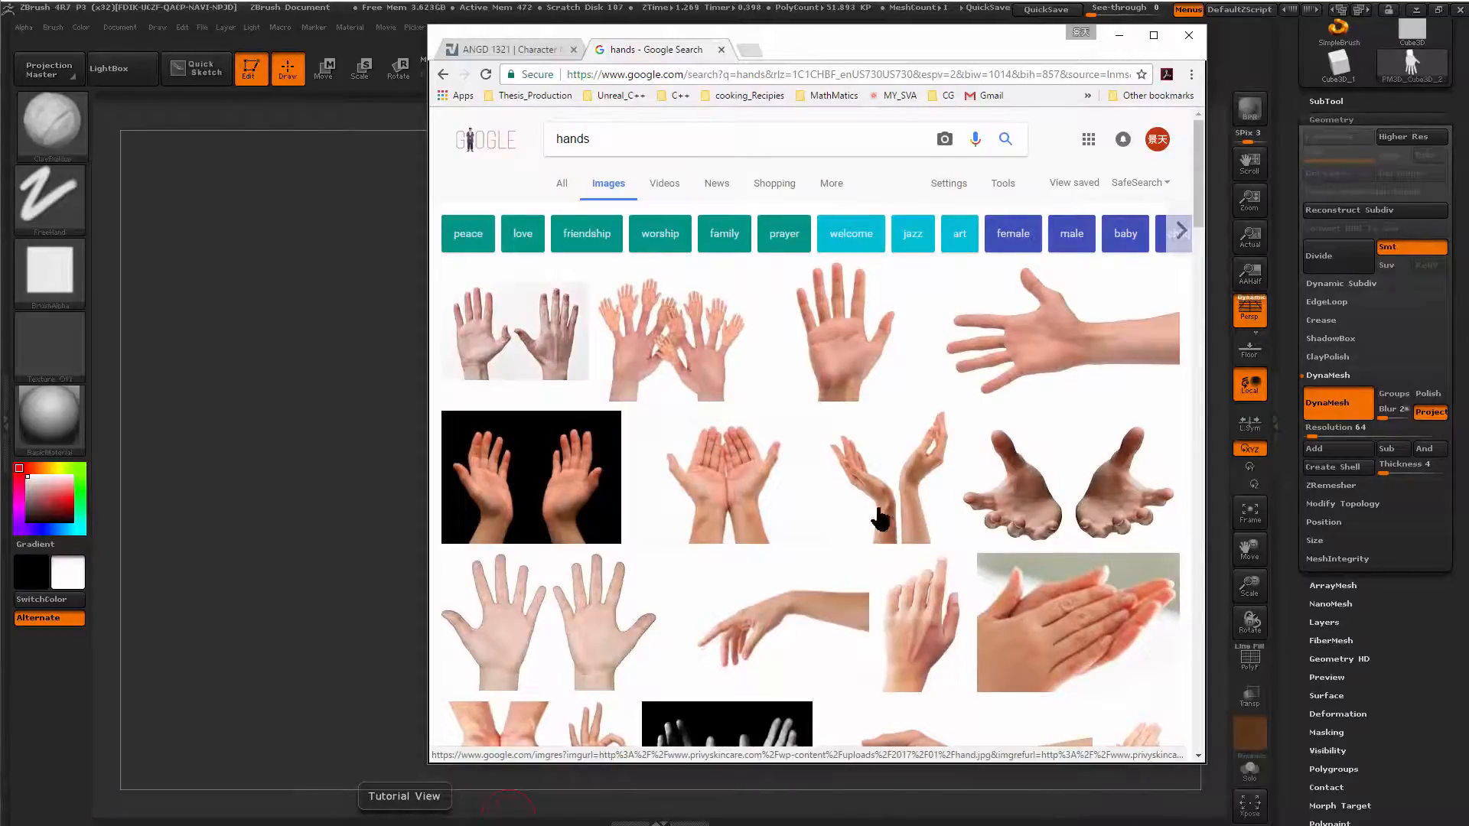
Examine the open-palm reference photos and browse the hand image results for different poses.
scroll(845, 308, "down", 1)
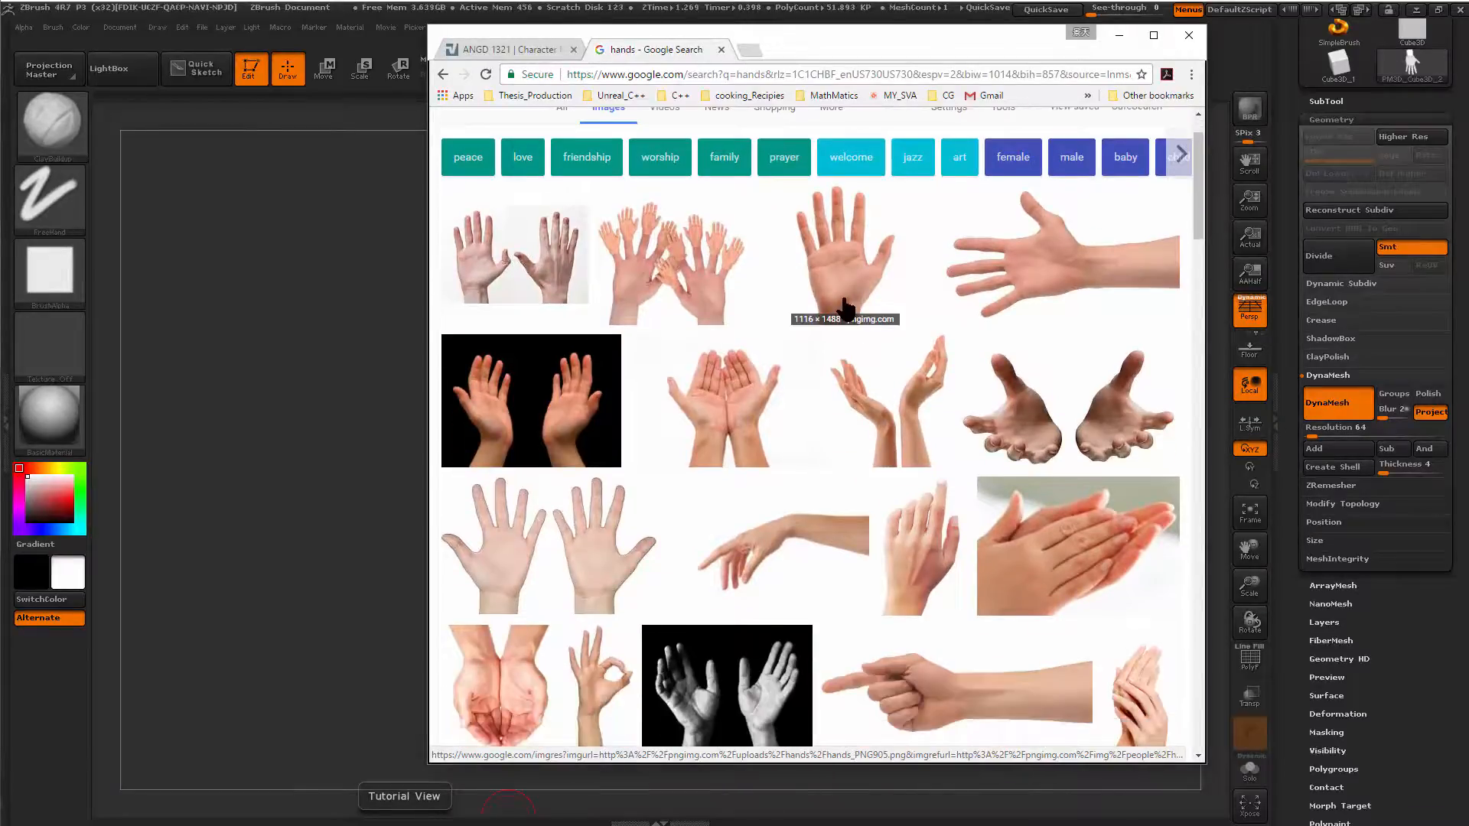
left_click(845, 309)
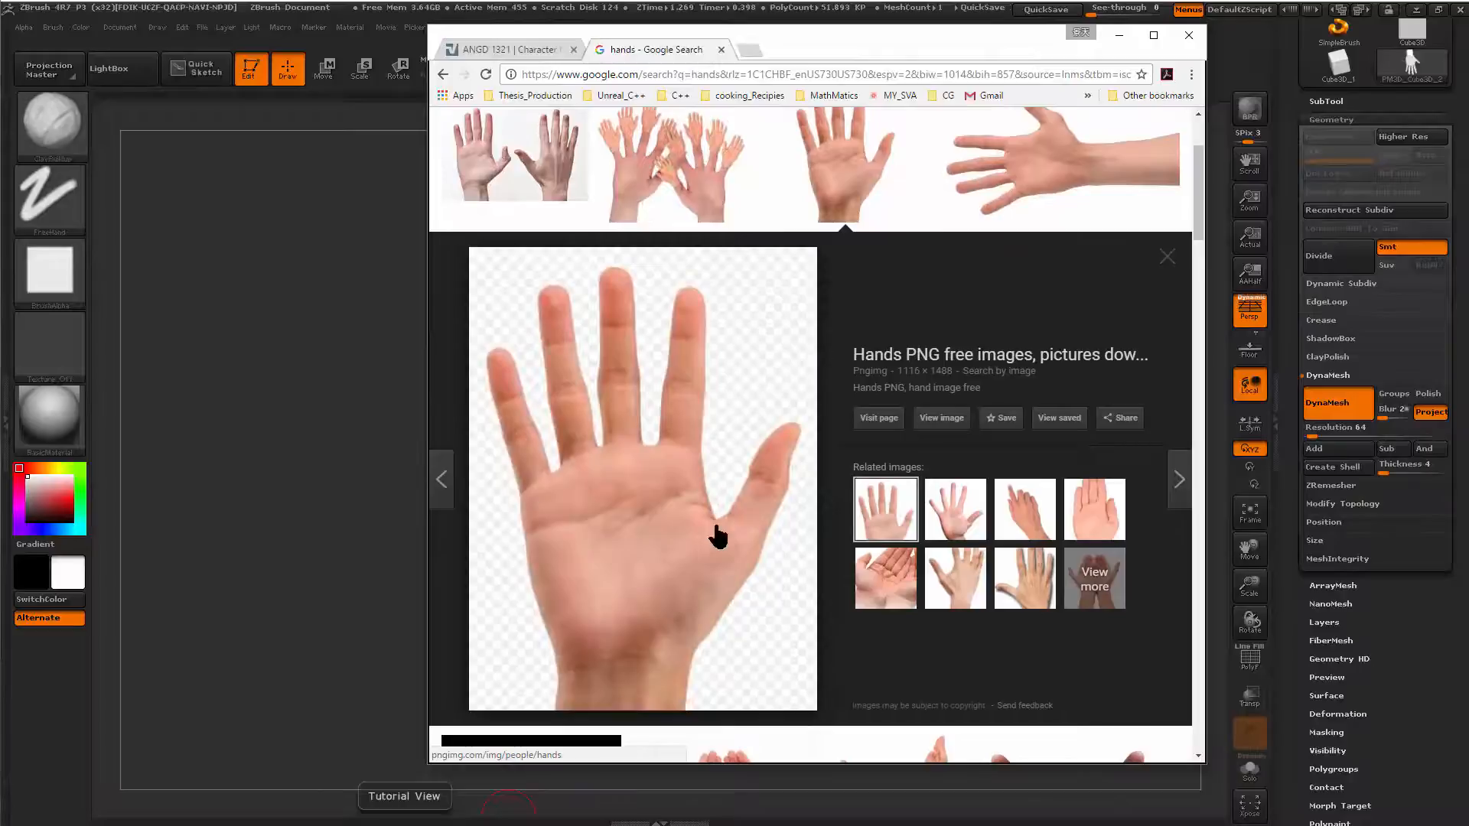
scroll(880, 521, "down", 1)
left_click(954, 426)
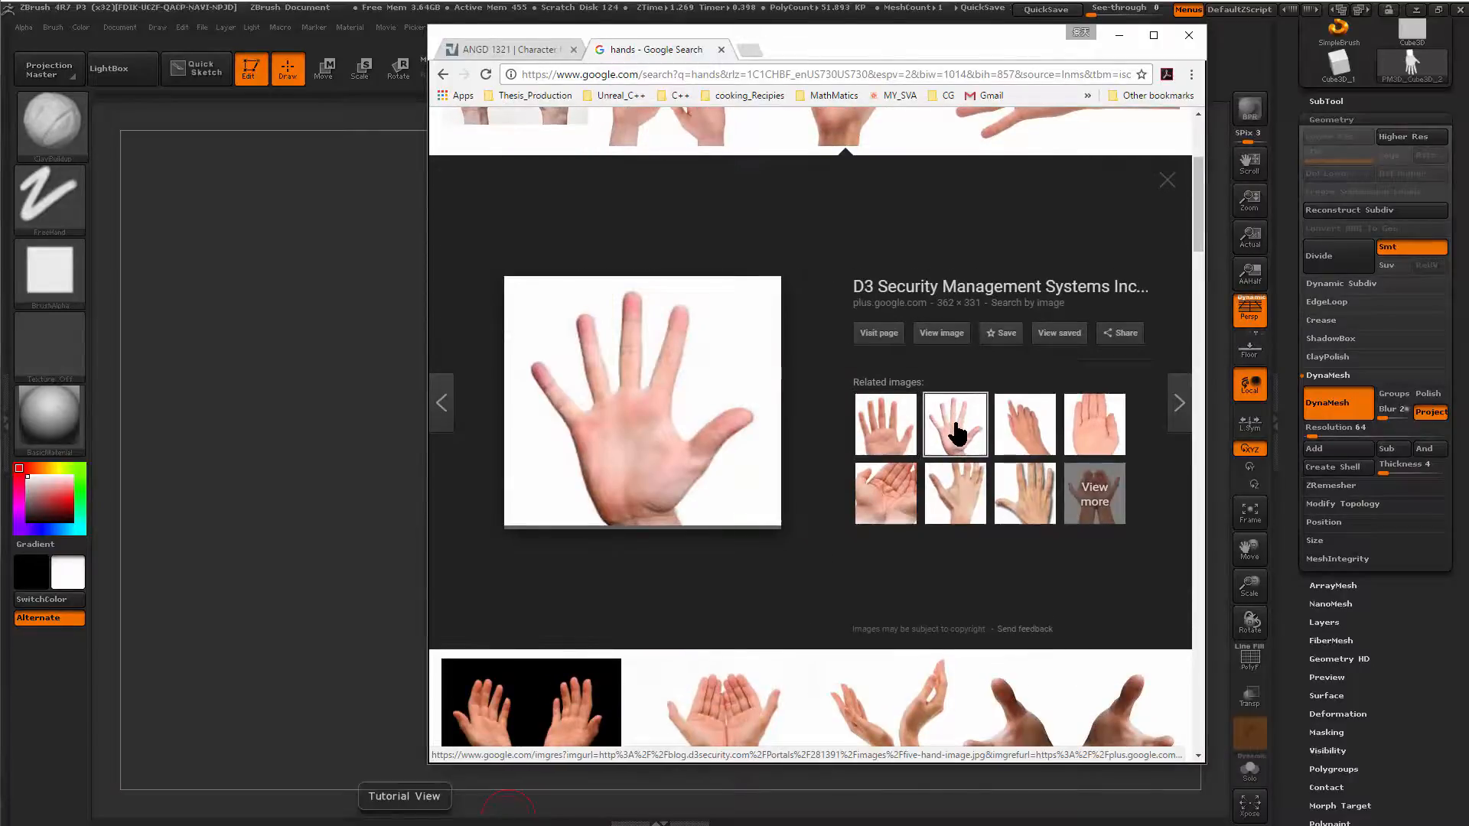
scroll(937, 511, "down", 4)
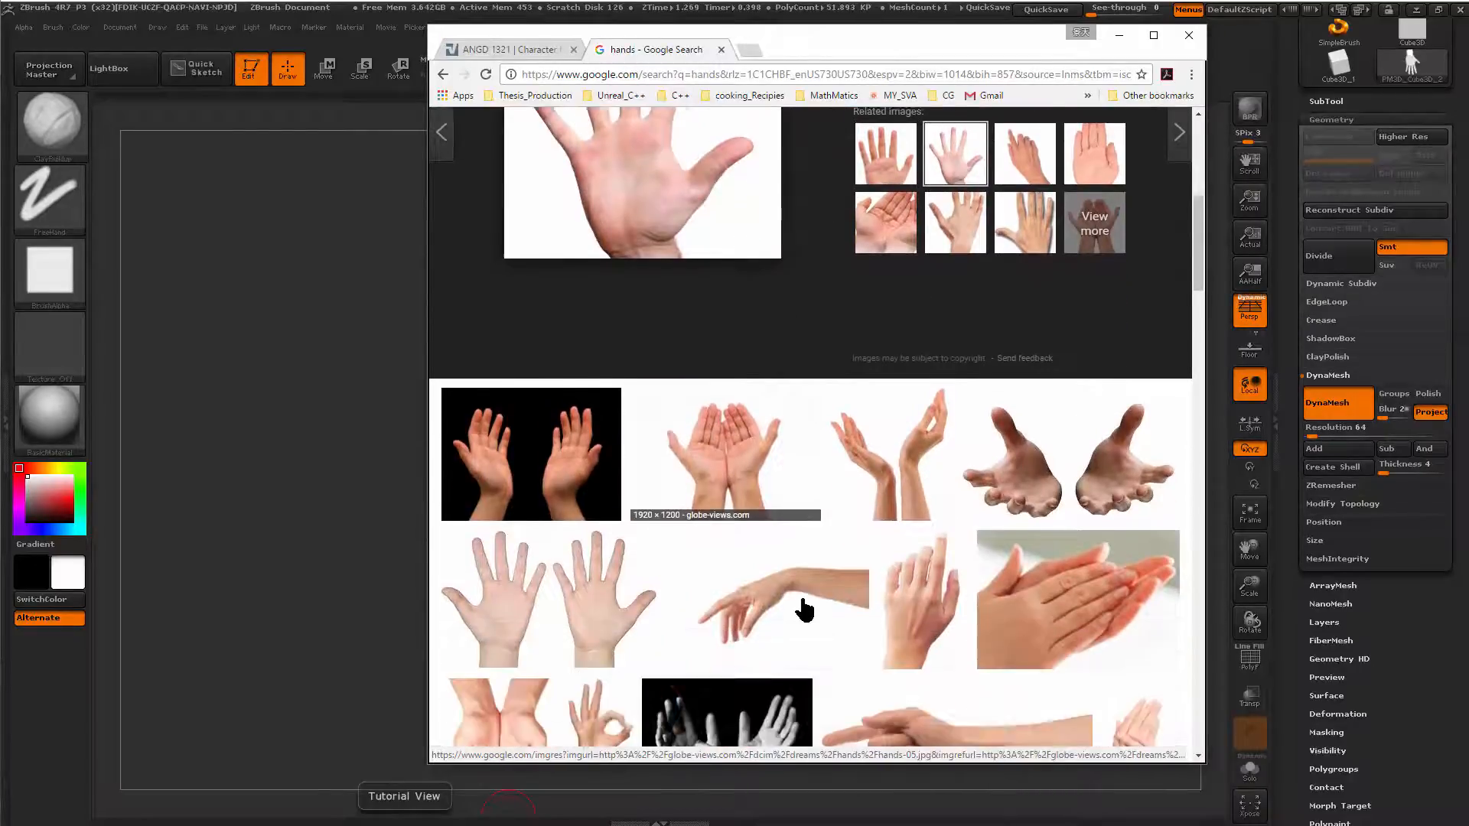
scroll(801, 610, "down", 7)
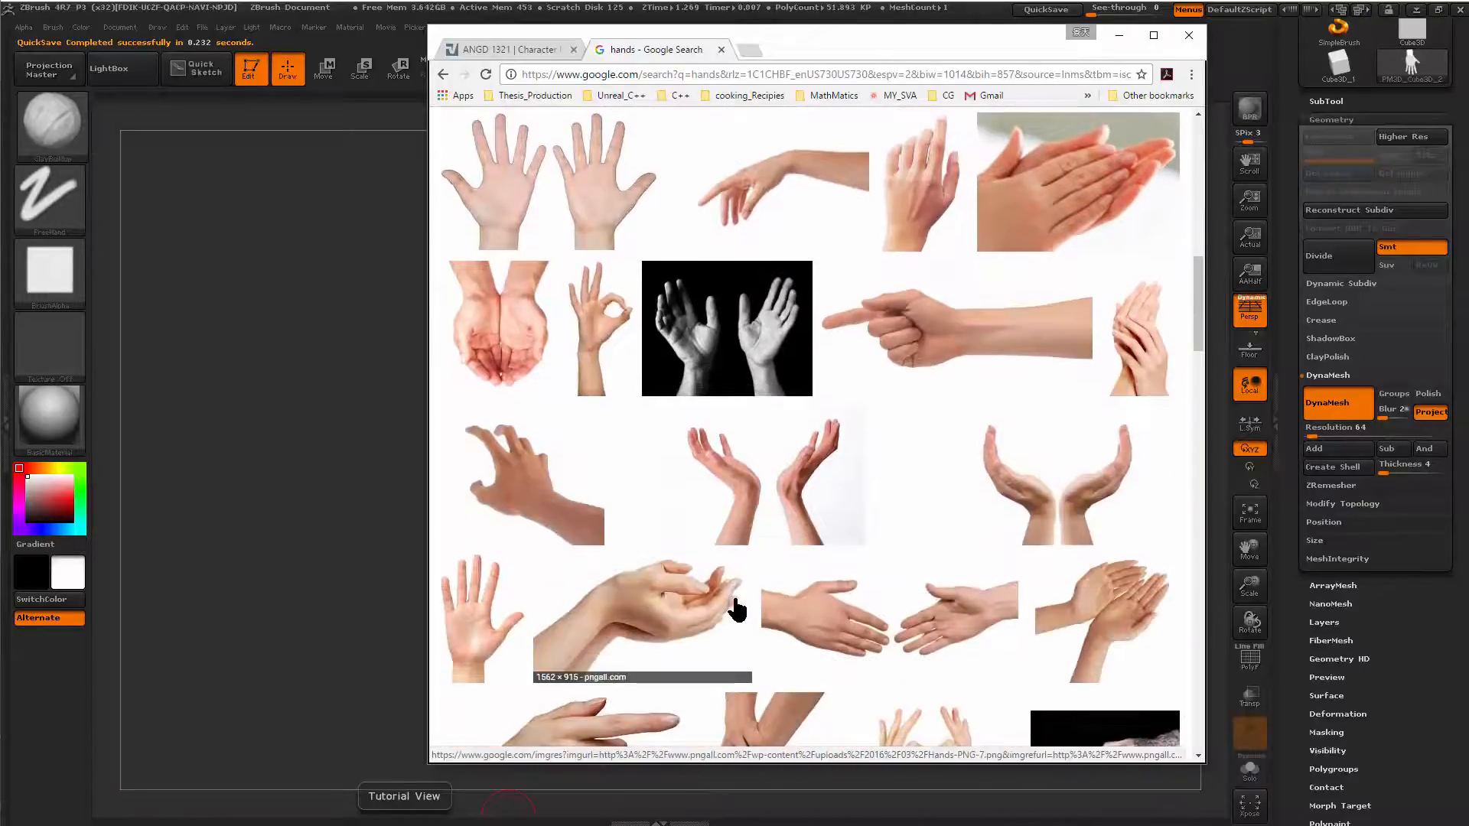
scroll(736, 610, "down", 9)
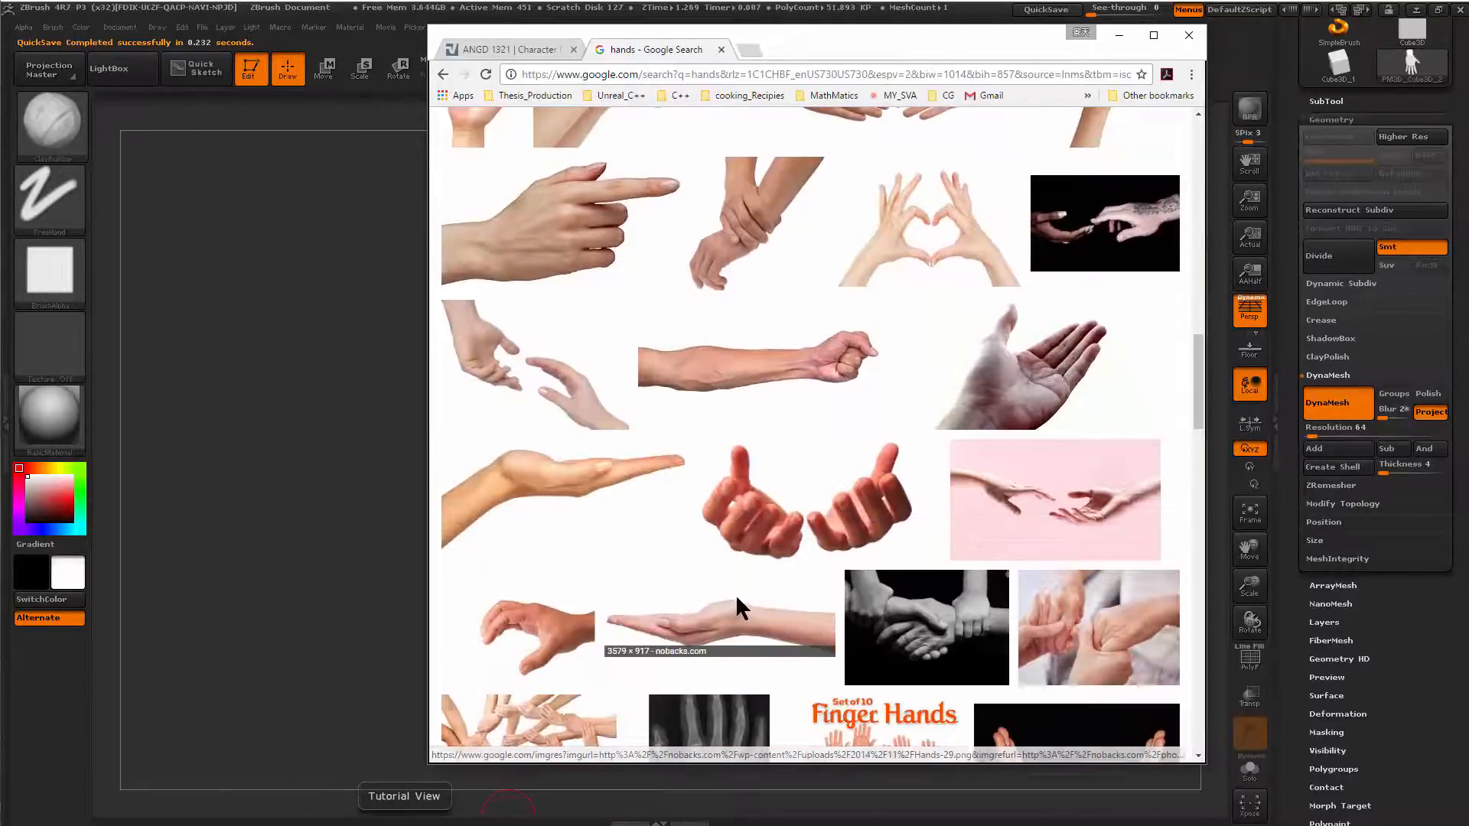
scroll(736, 609, "up", 12)
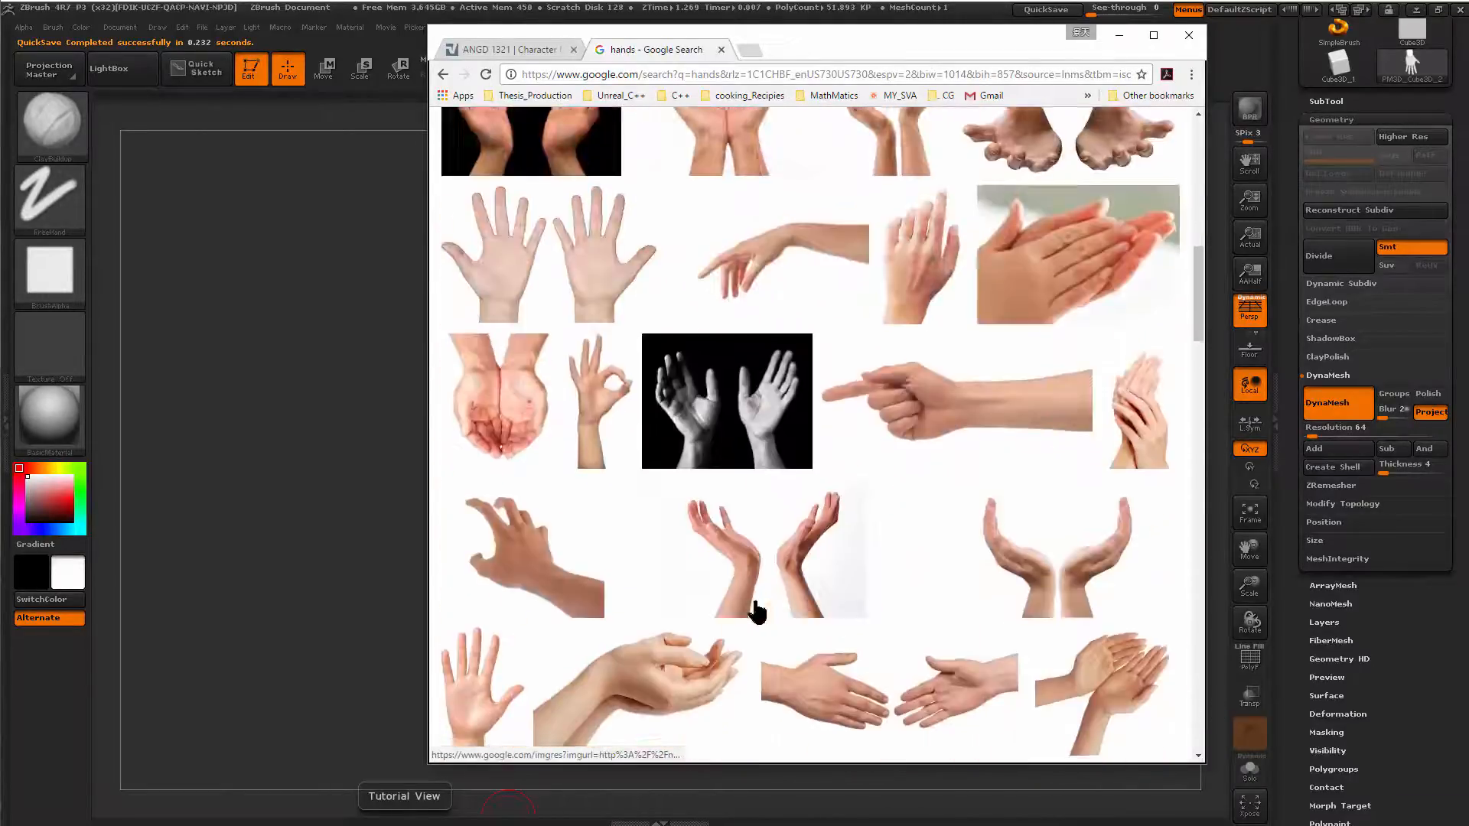
scroll(765, 589, "up", 4)
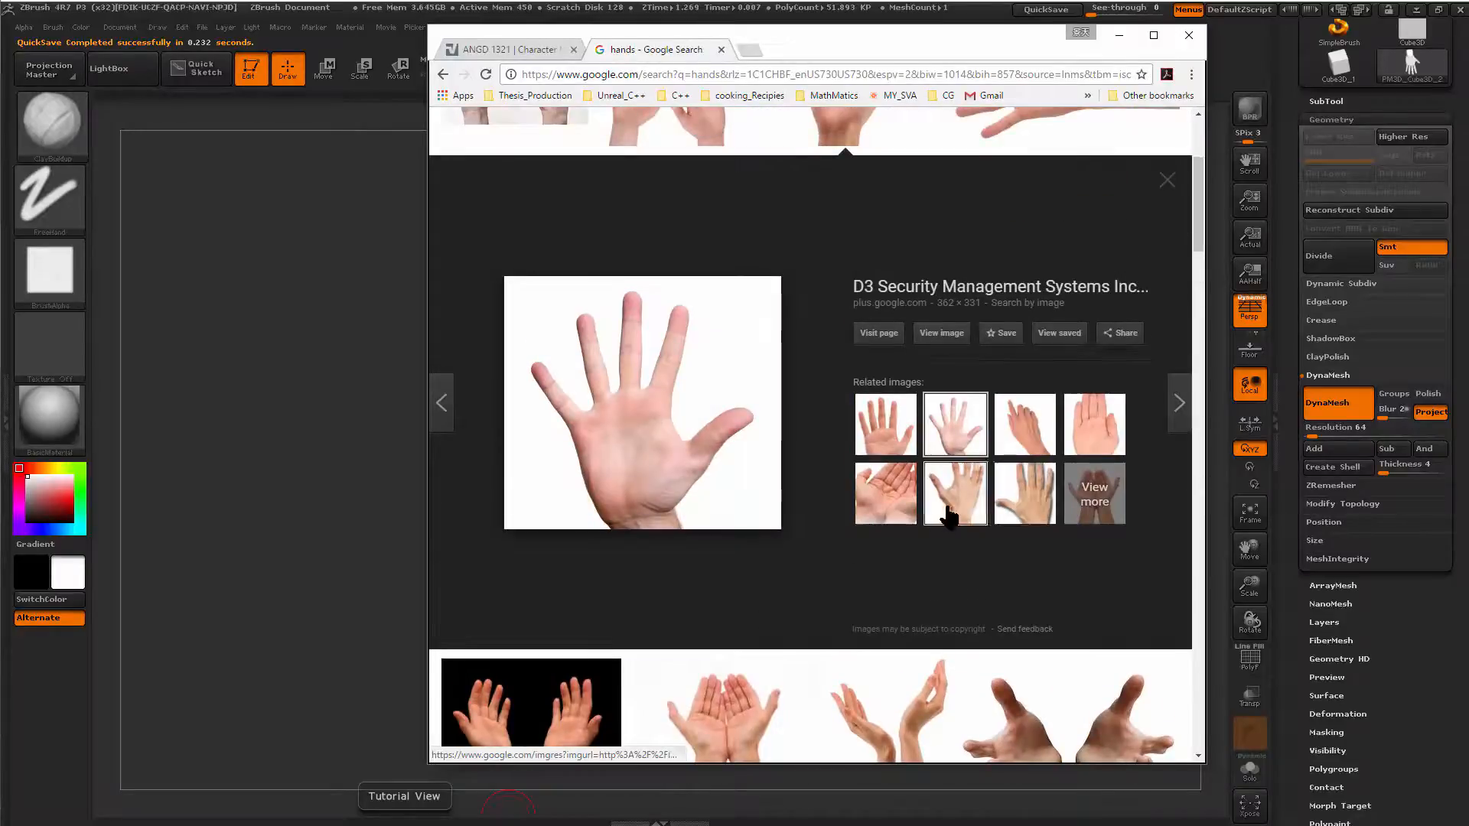
scroll(742, 416, "up", 2)
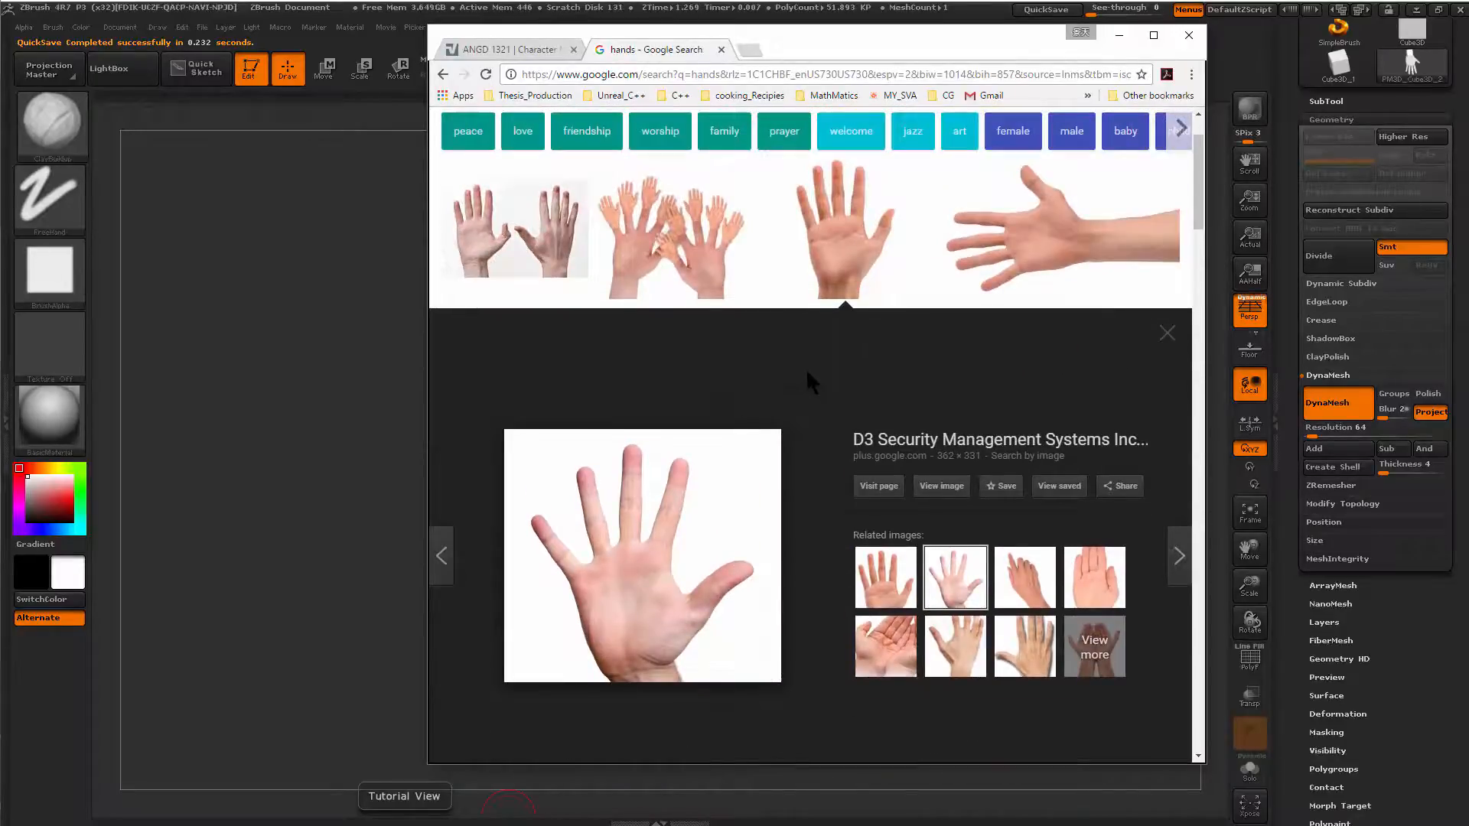
Compare enlarged photos of paired hands, open palms and a pointing hand, and look through further hand poses.
left_click(1068, 246)
left_click(558, 149)
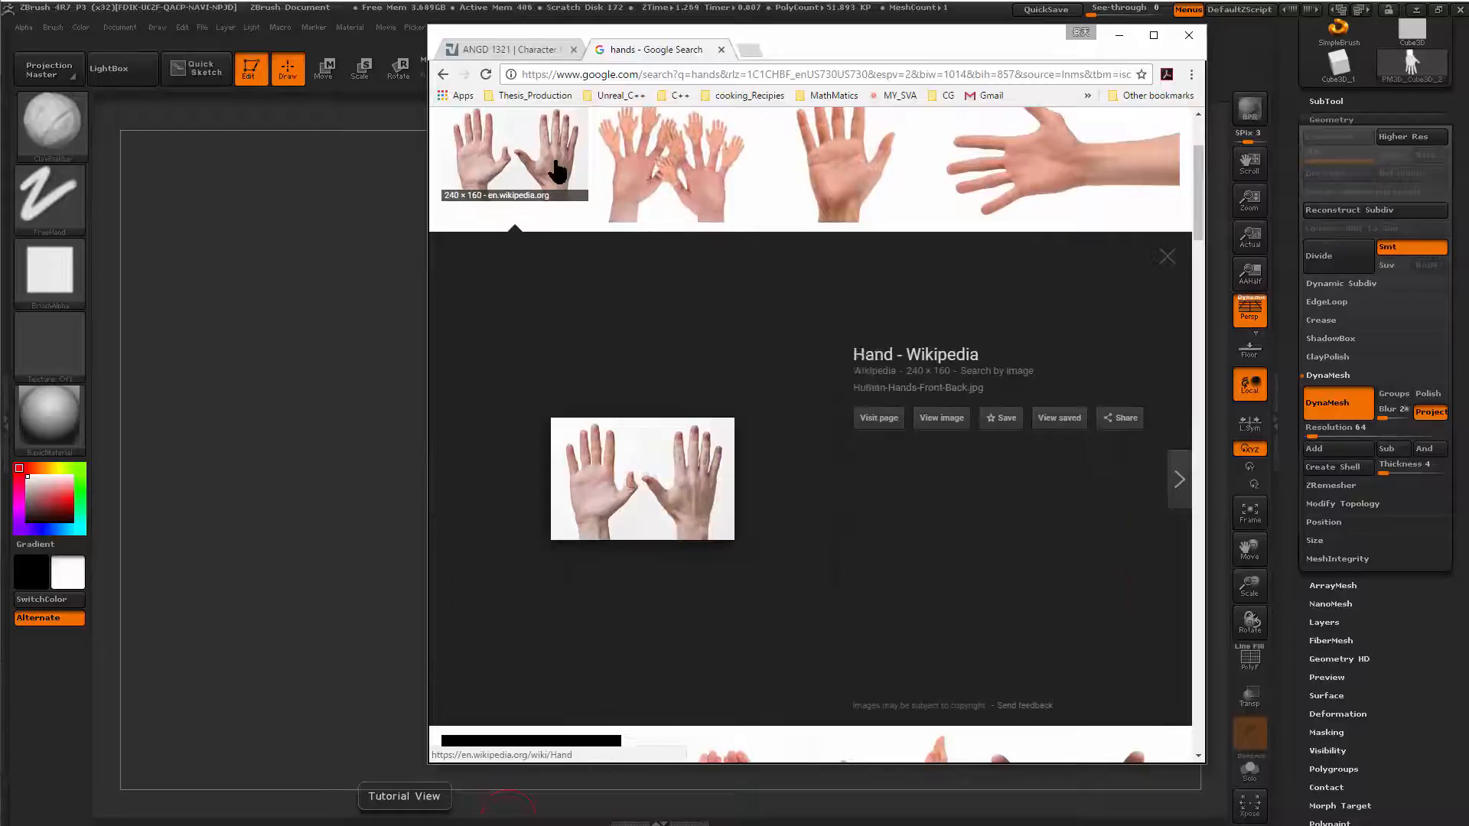
left_click(497, 153)
left_click(597, 478)
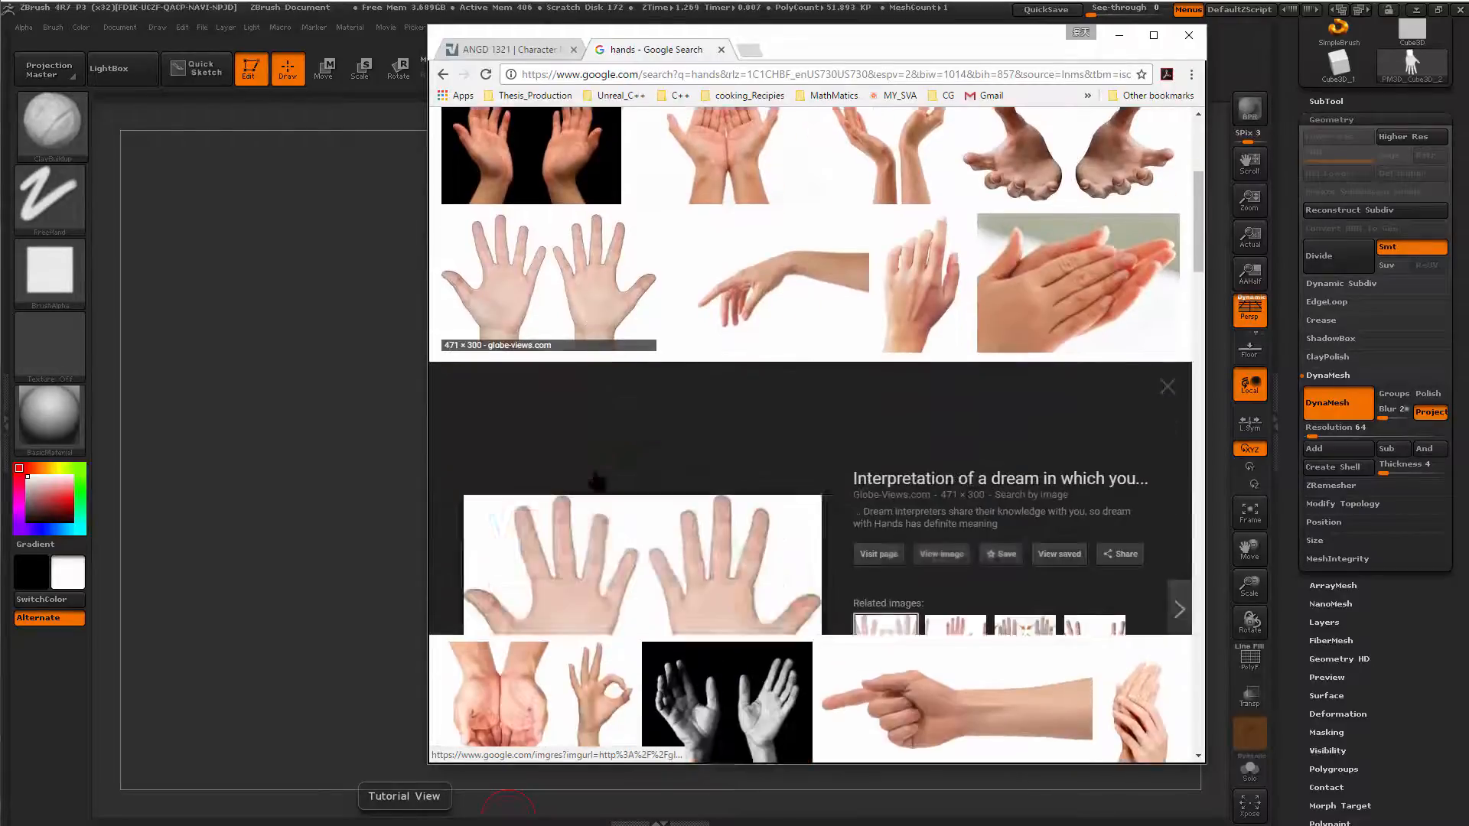
scroll(975, 581, "up", 5)
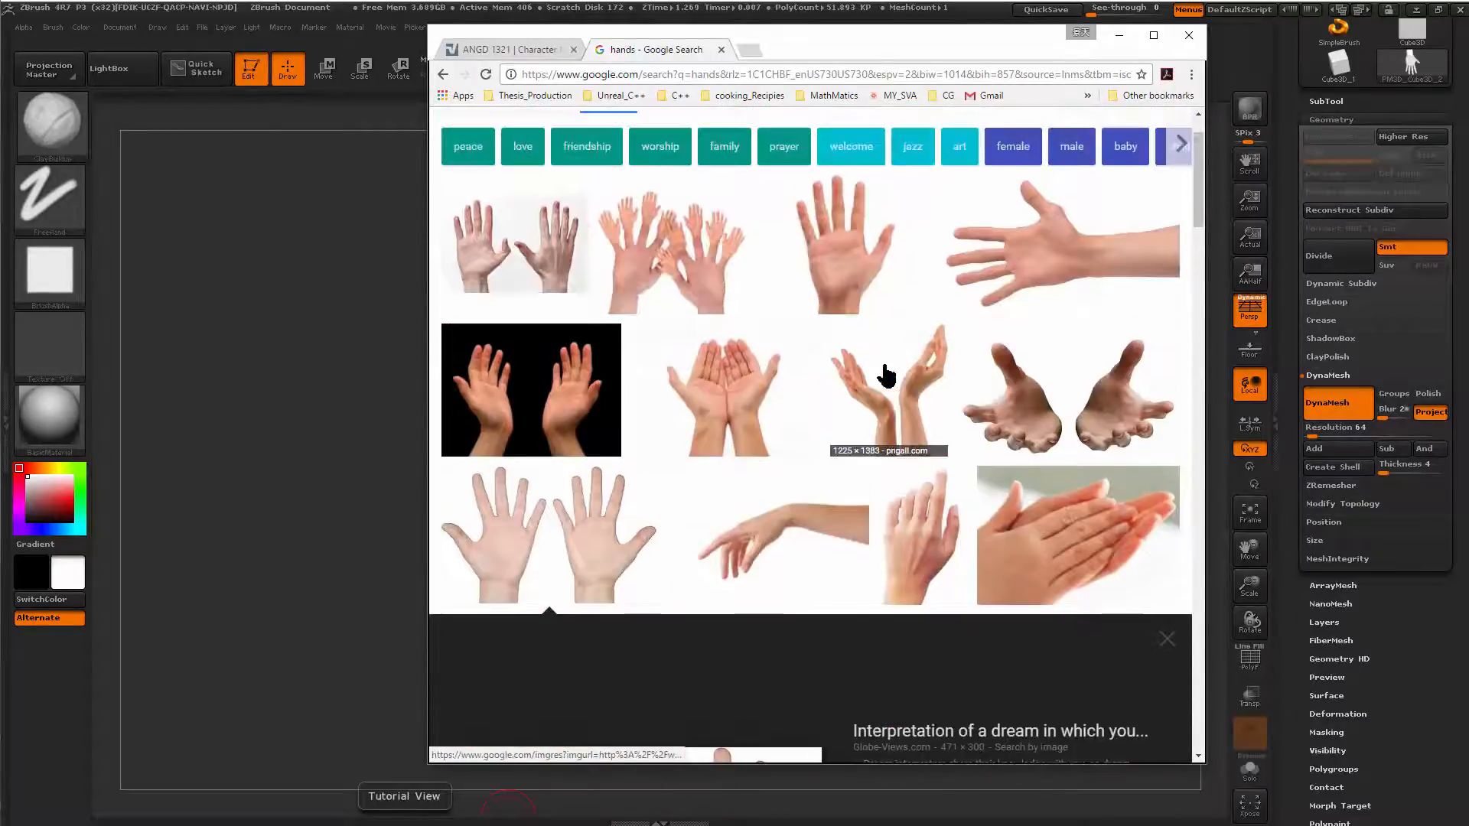
left_click(872, 241)
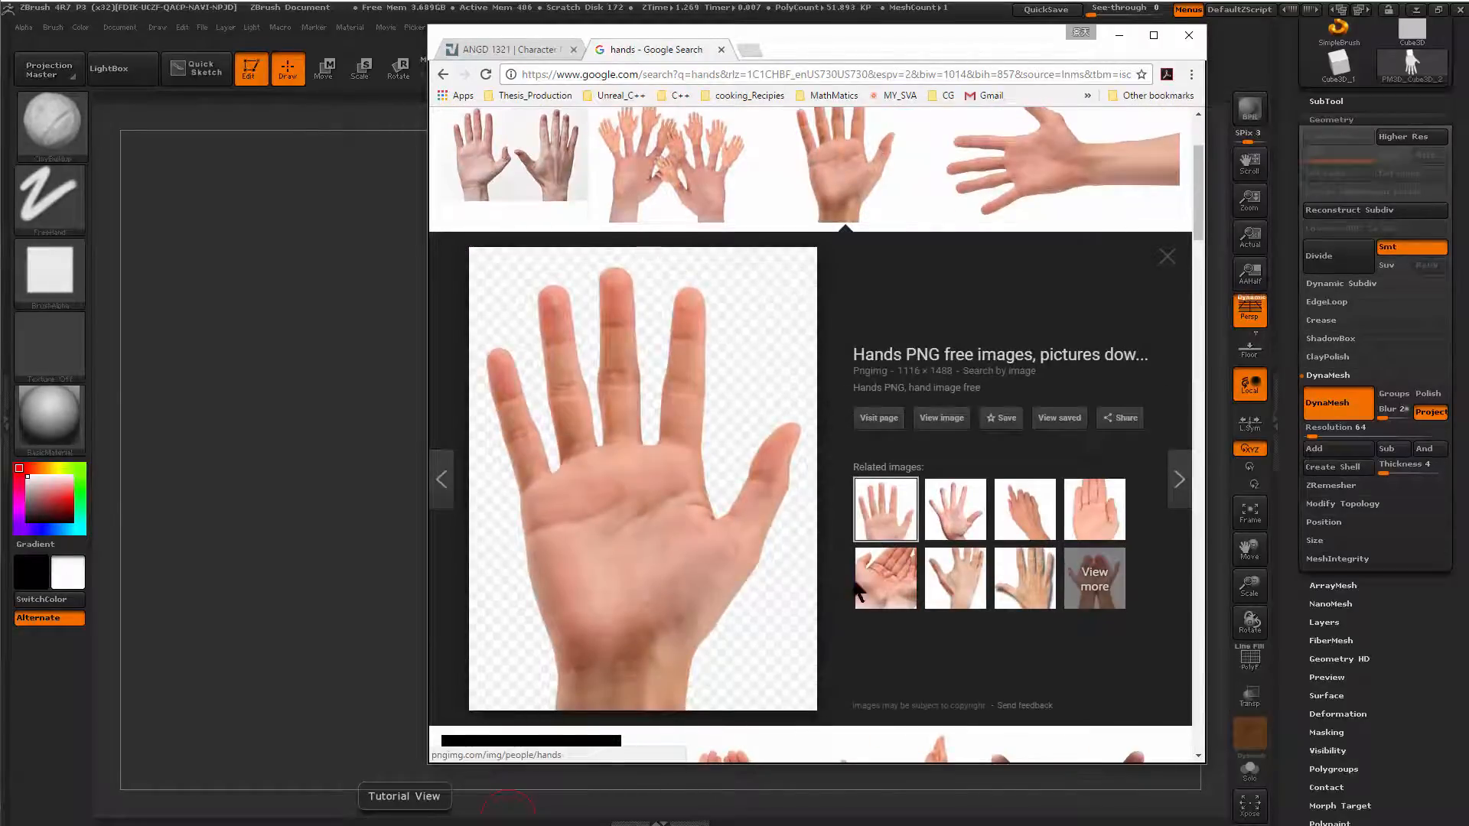
left_click(957, 526)
left_click(1023, 520)
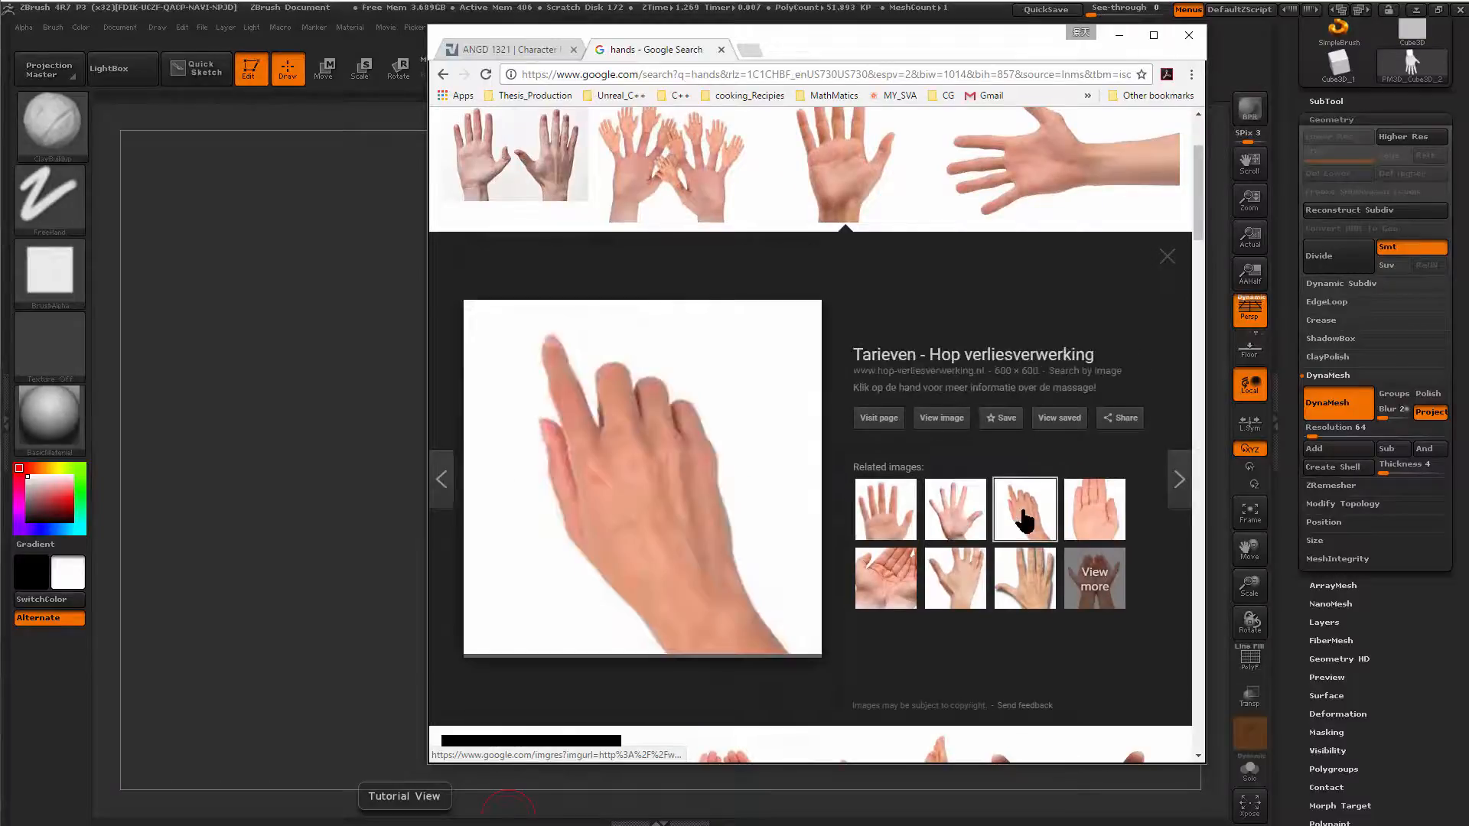
left_click(1113, 523)
scroll(844, 569, "down", 7)
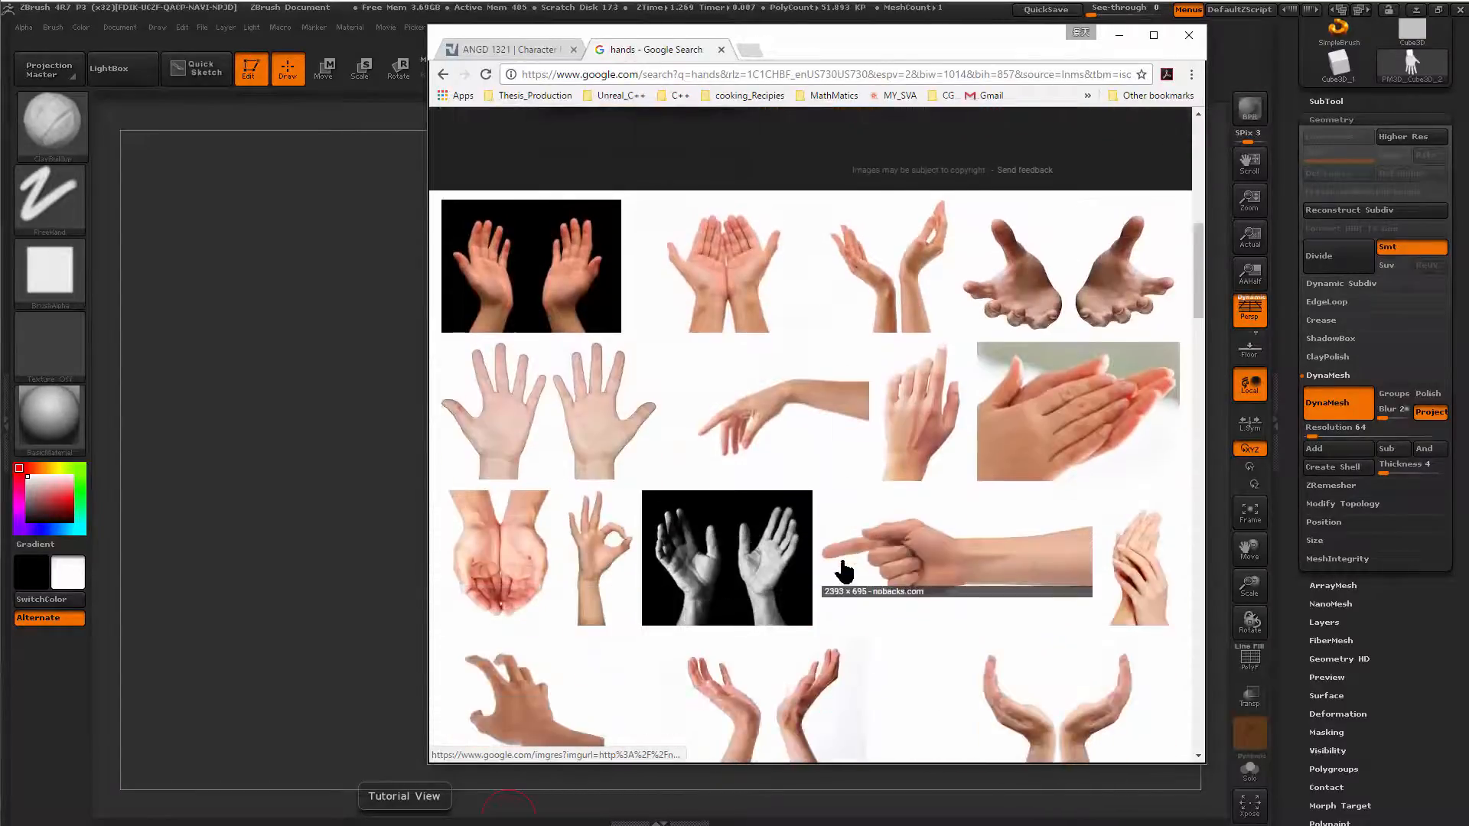
scroll(844, 554, "down", 5)
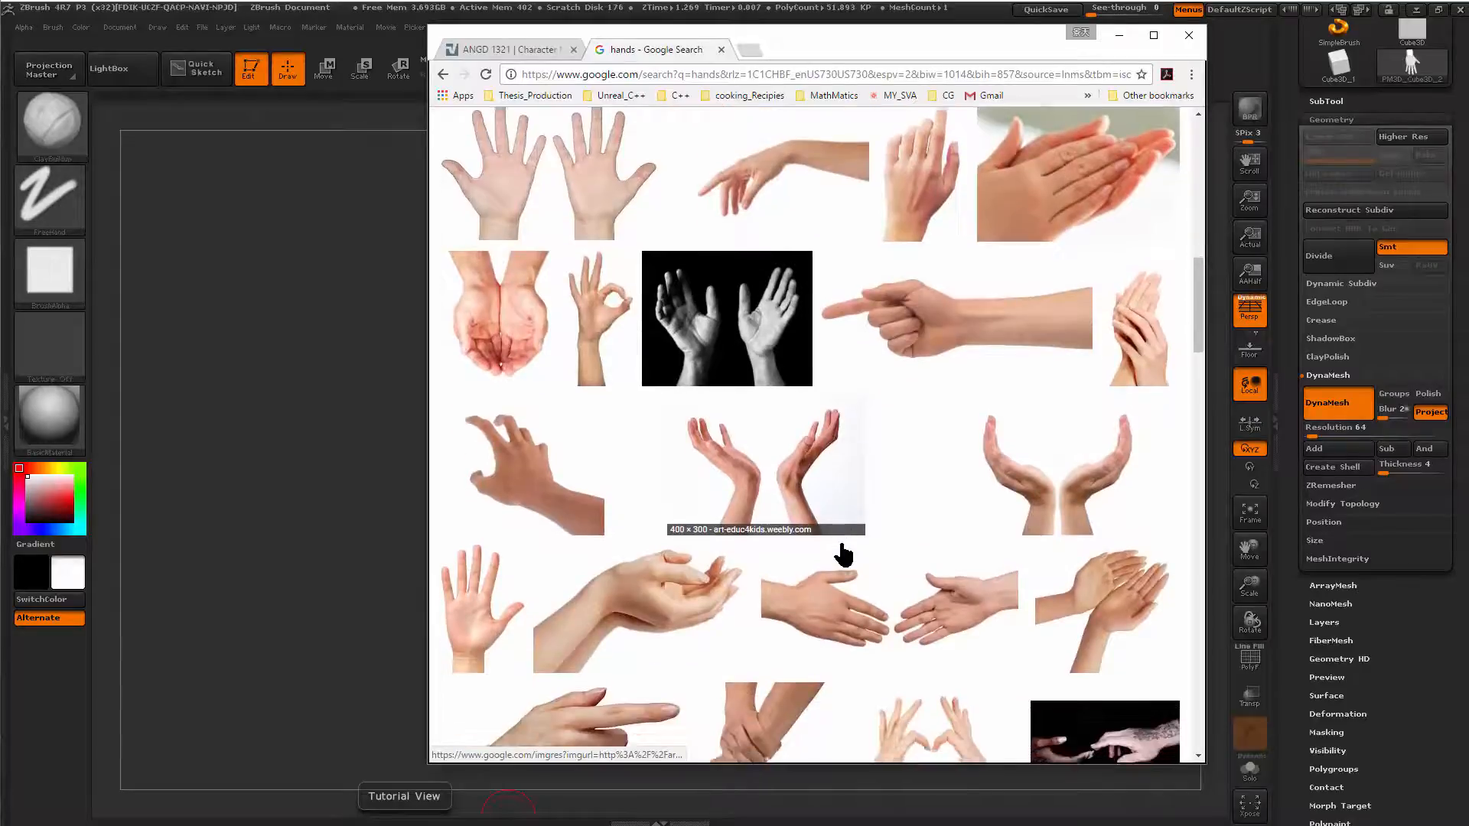
Browse further through the hand image results and compare enlarged photos of open hands in different finger positions.
scroll(844, 554, "down", 7)
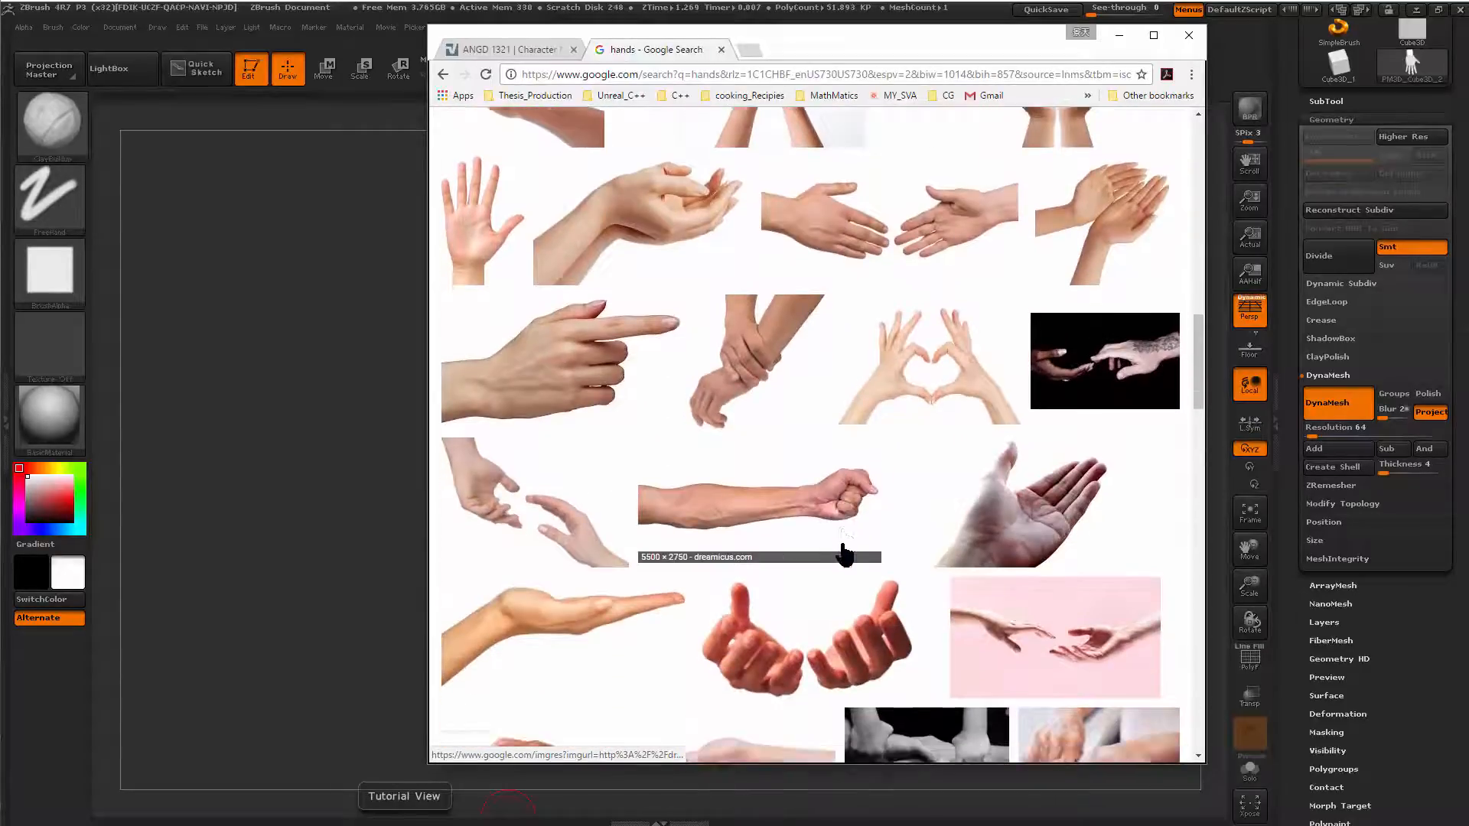
scroll(844, 551, "down", 14)
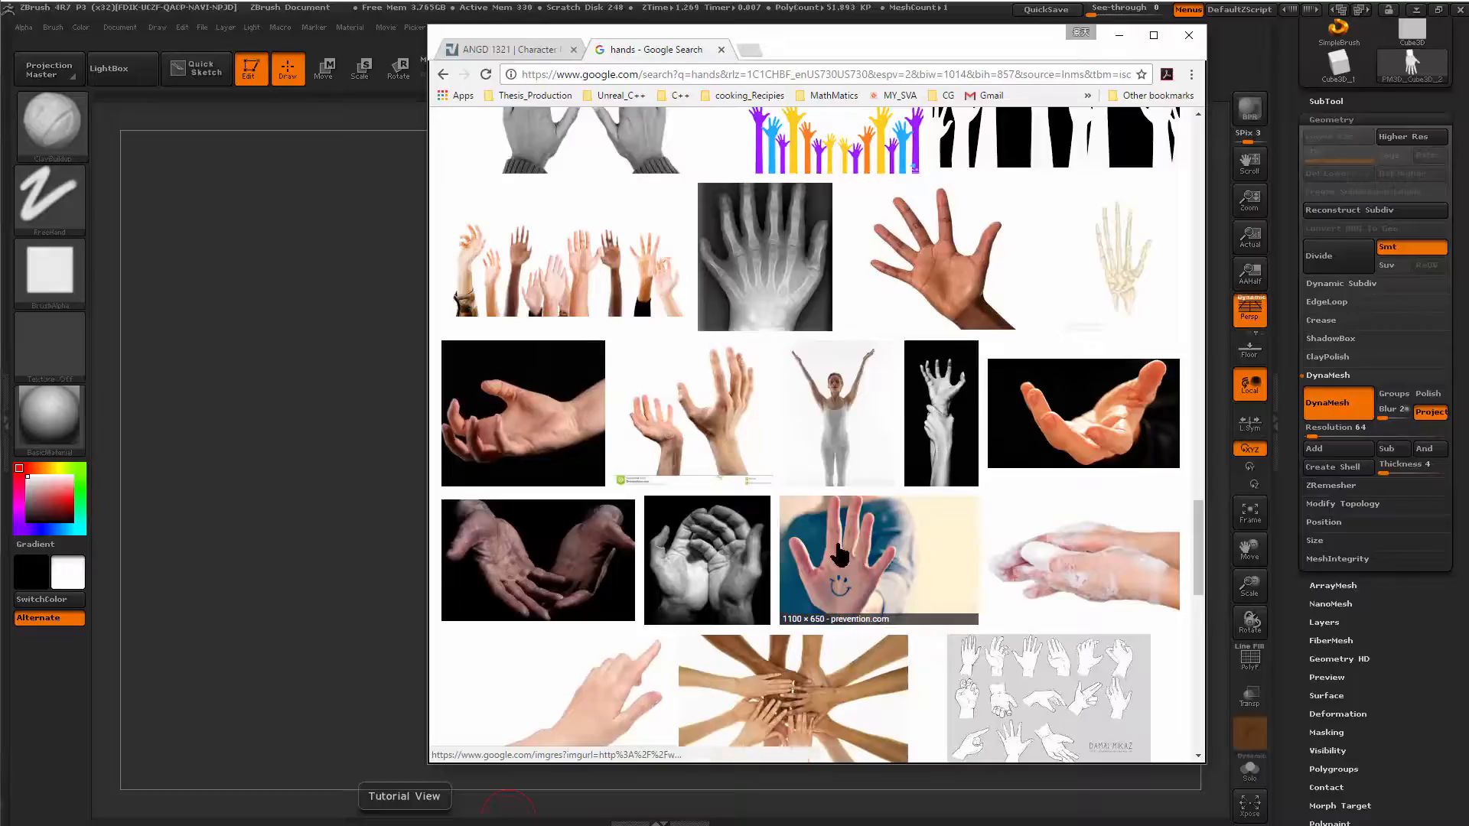
scroll(839, 554, "down", 9)
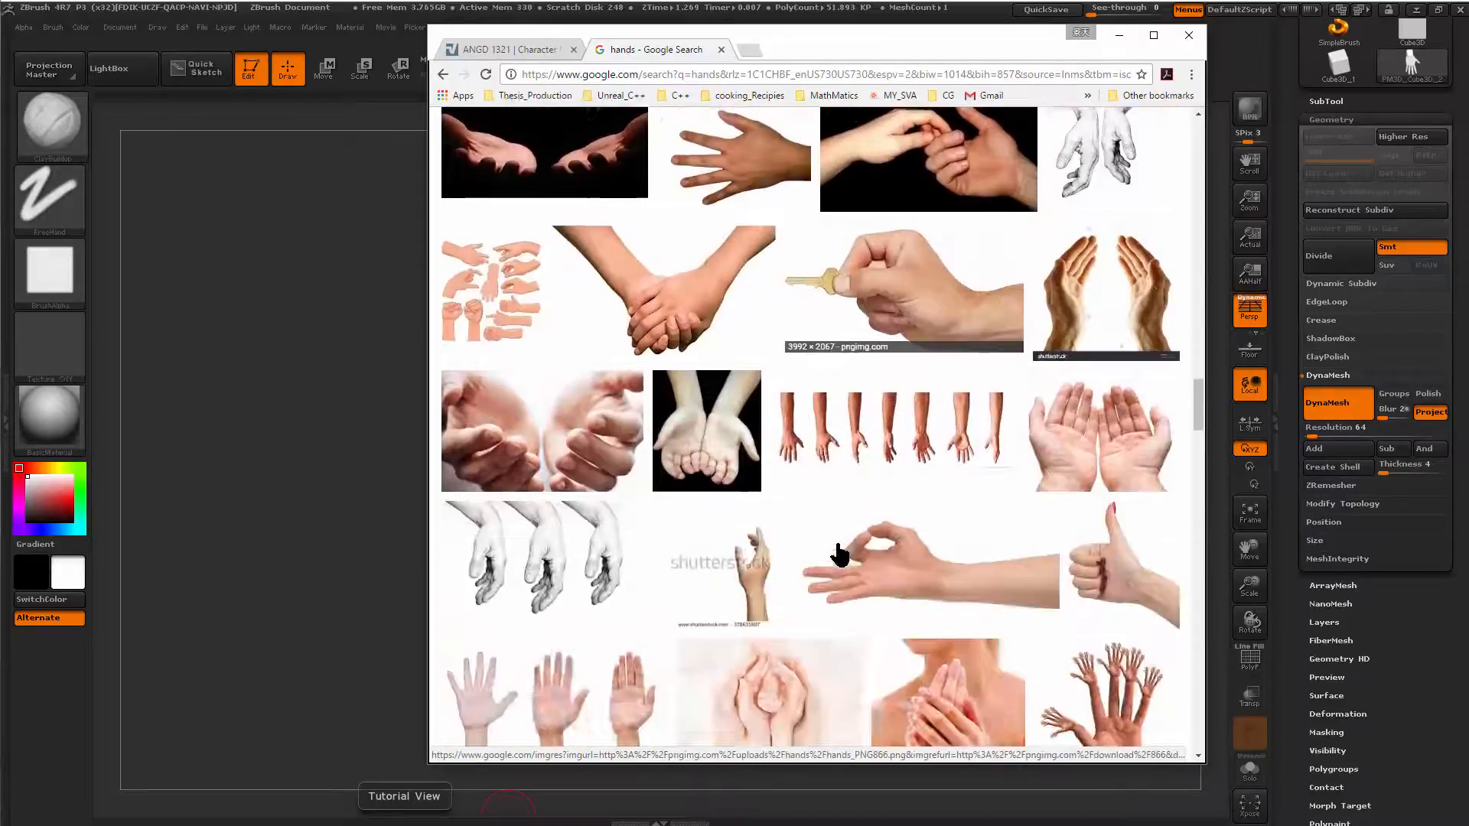
scroll(839, 554, "down", 3)
left_click(526, 481)
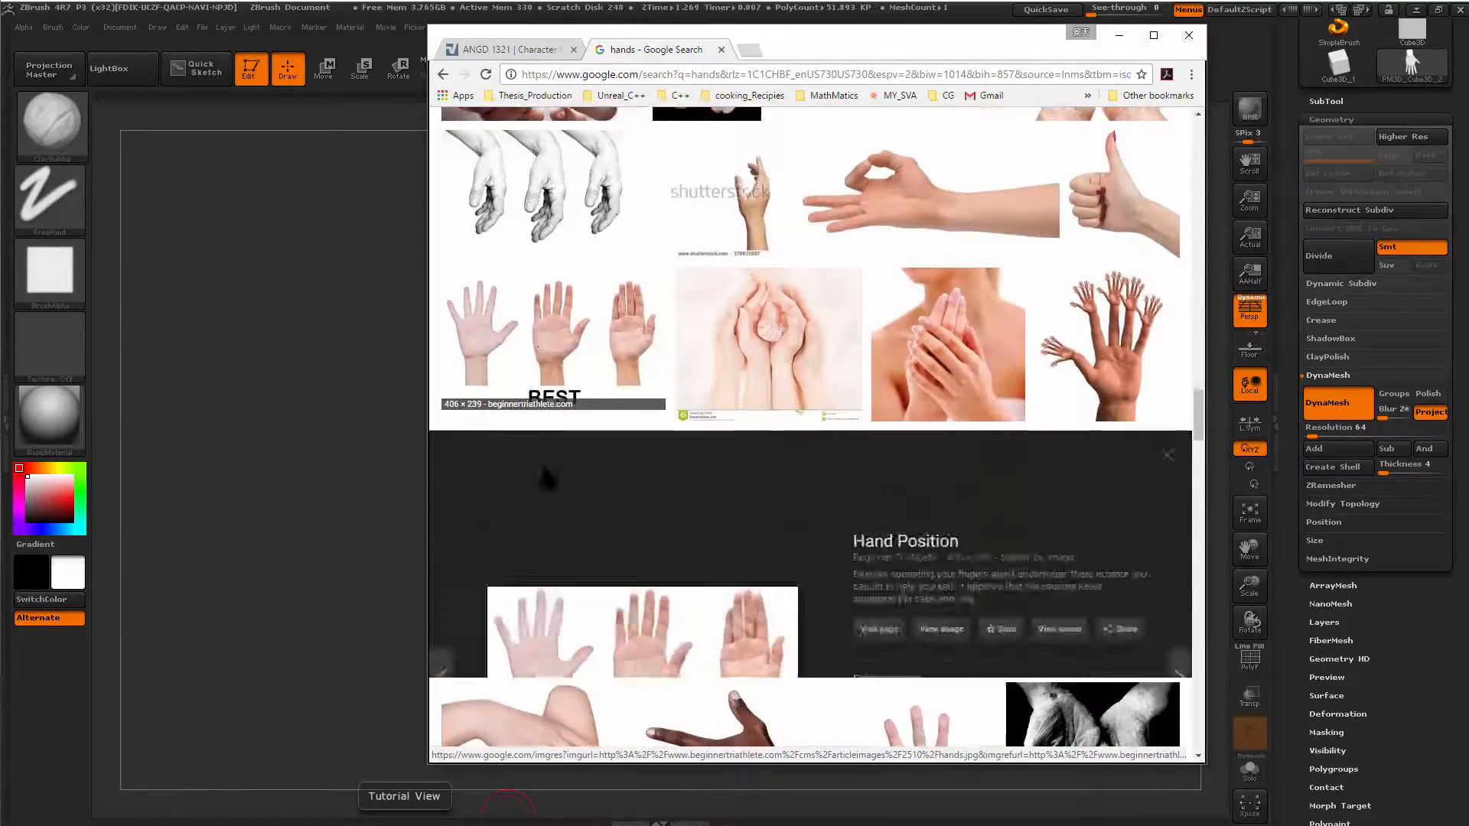
left_click(945, 566)
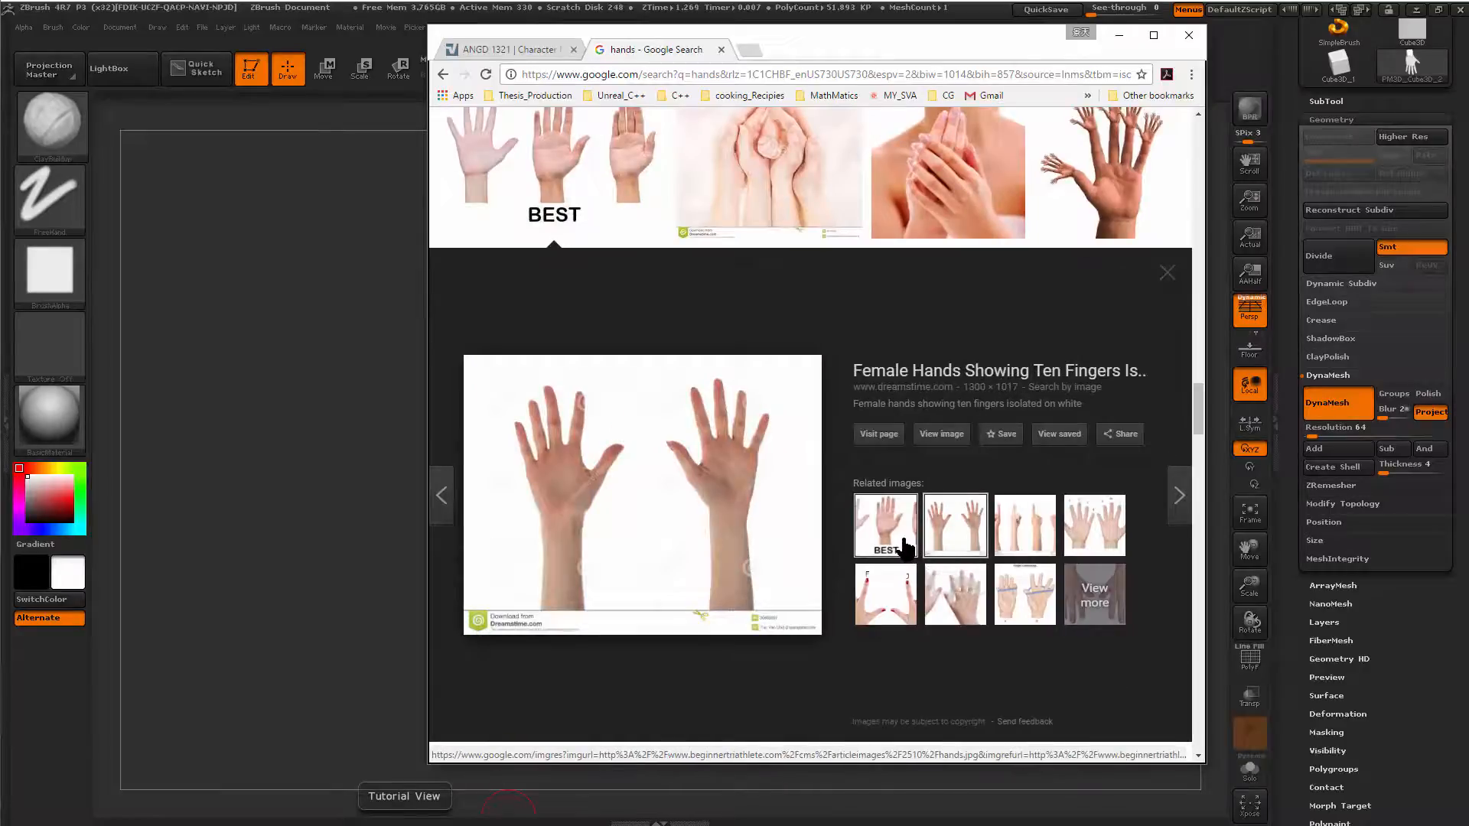
left_click(905, 549)
scroll(816, 594, "down", 4)
scroll(760, 590, "down", 3)
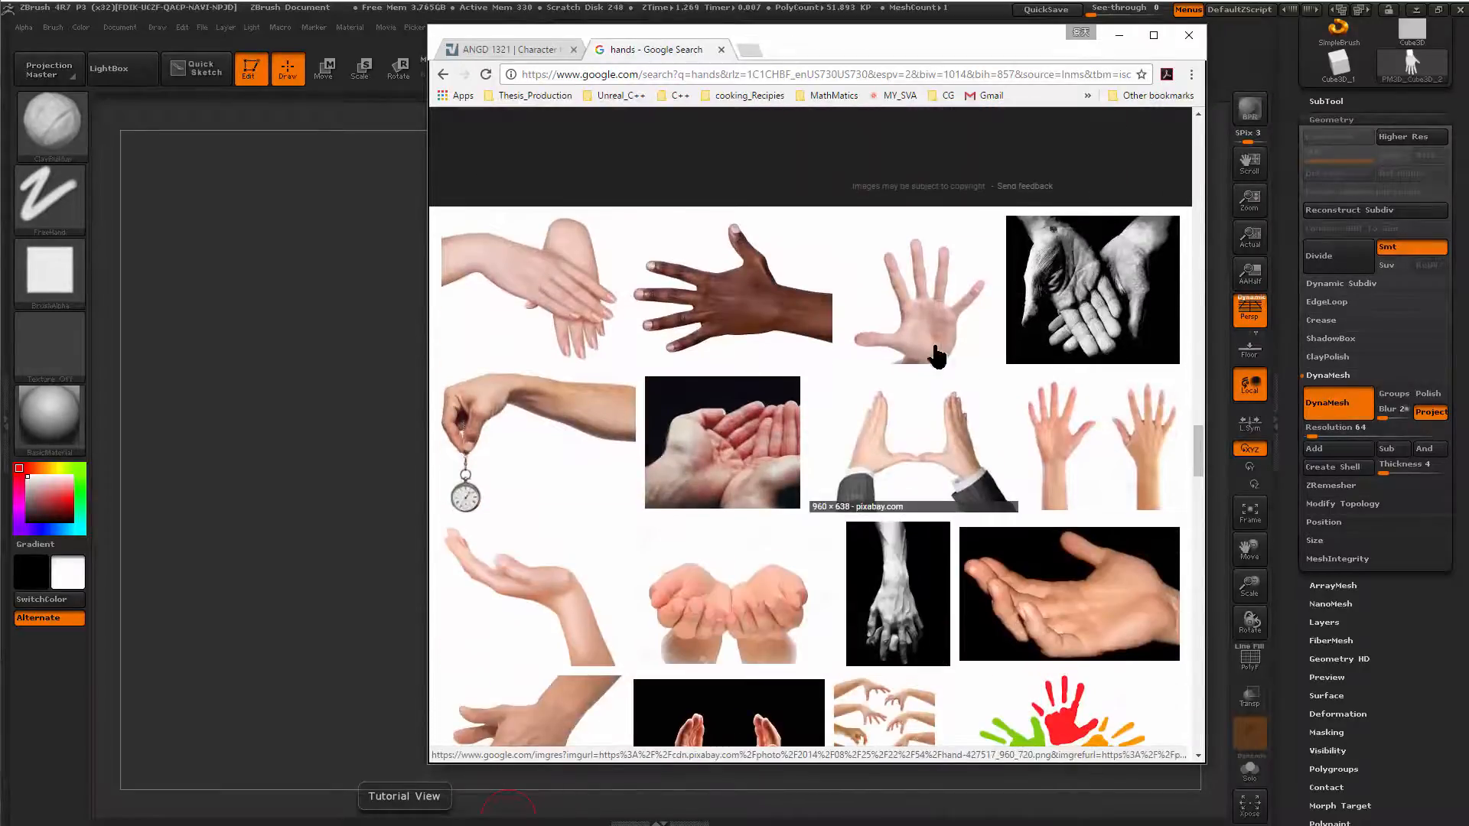
scroll(880, 420, "down", 6)
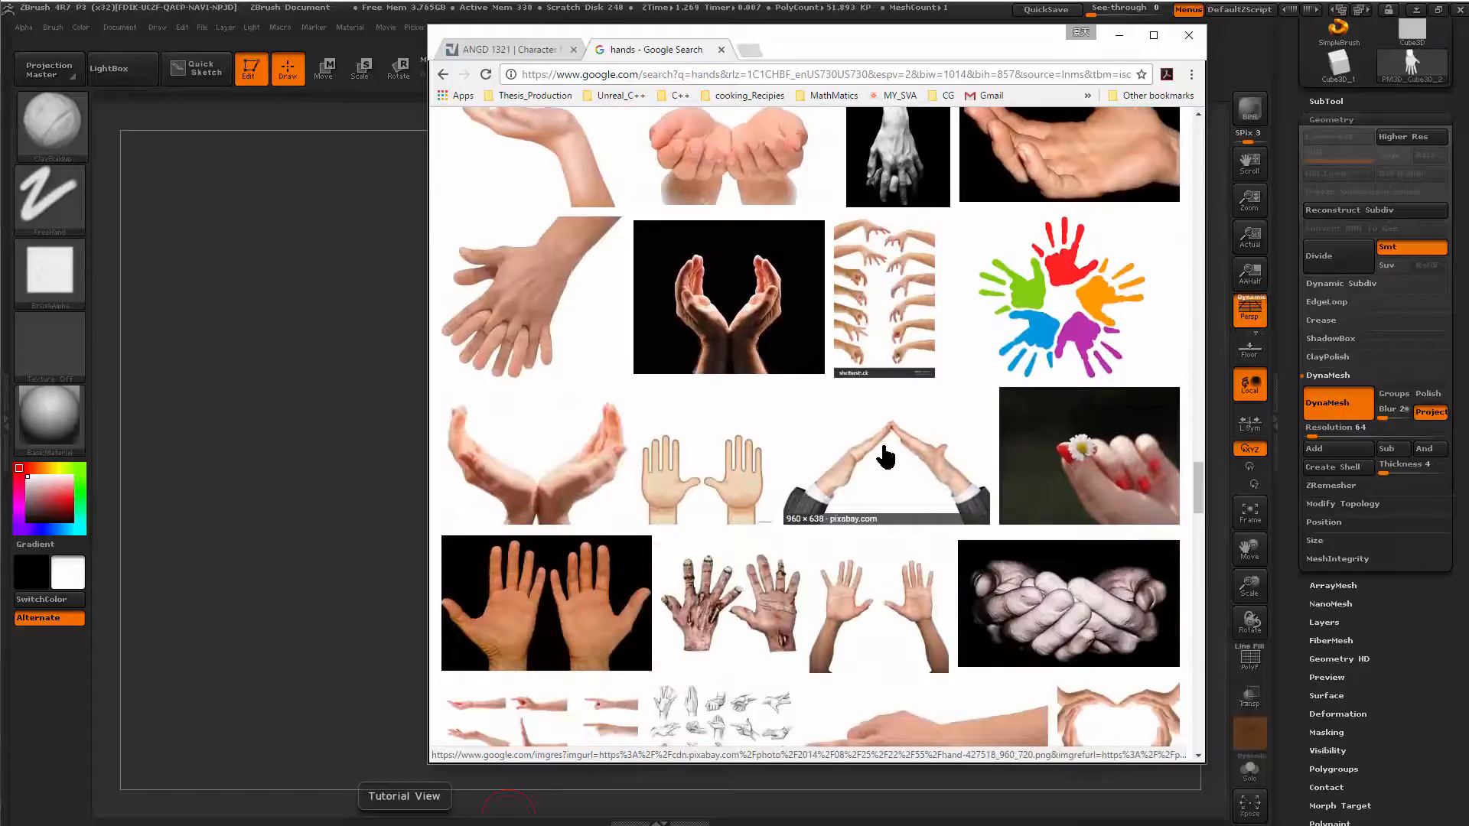
Return to the first results, study the enlarged single open-palm photo, and move the browser away to reveal the ZBrush canvas.
scroll(885, 457, "up", 15)
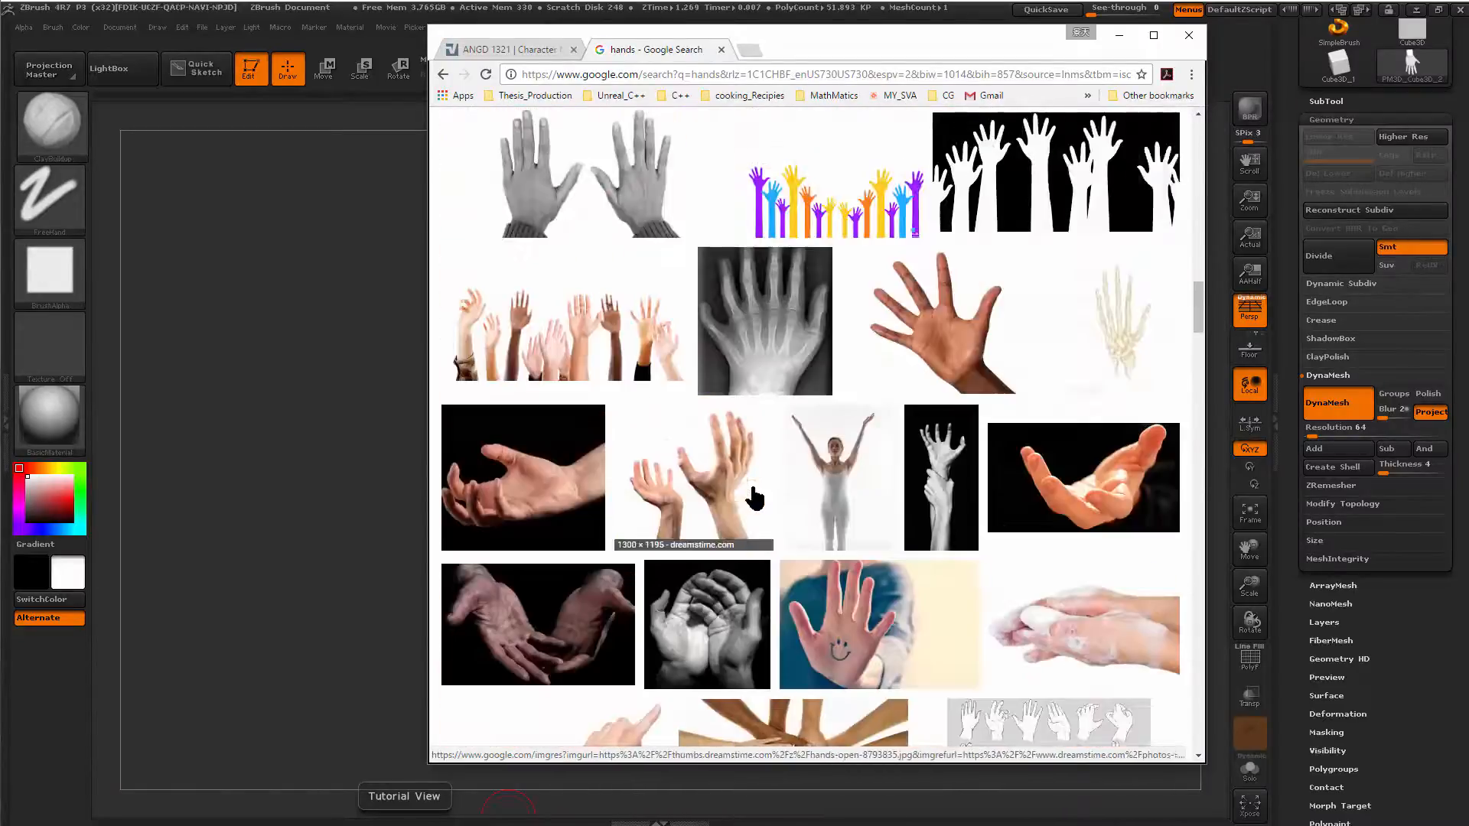
scroll(754, 497, "up", 15)
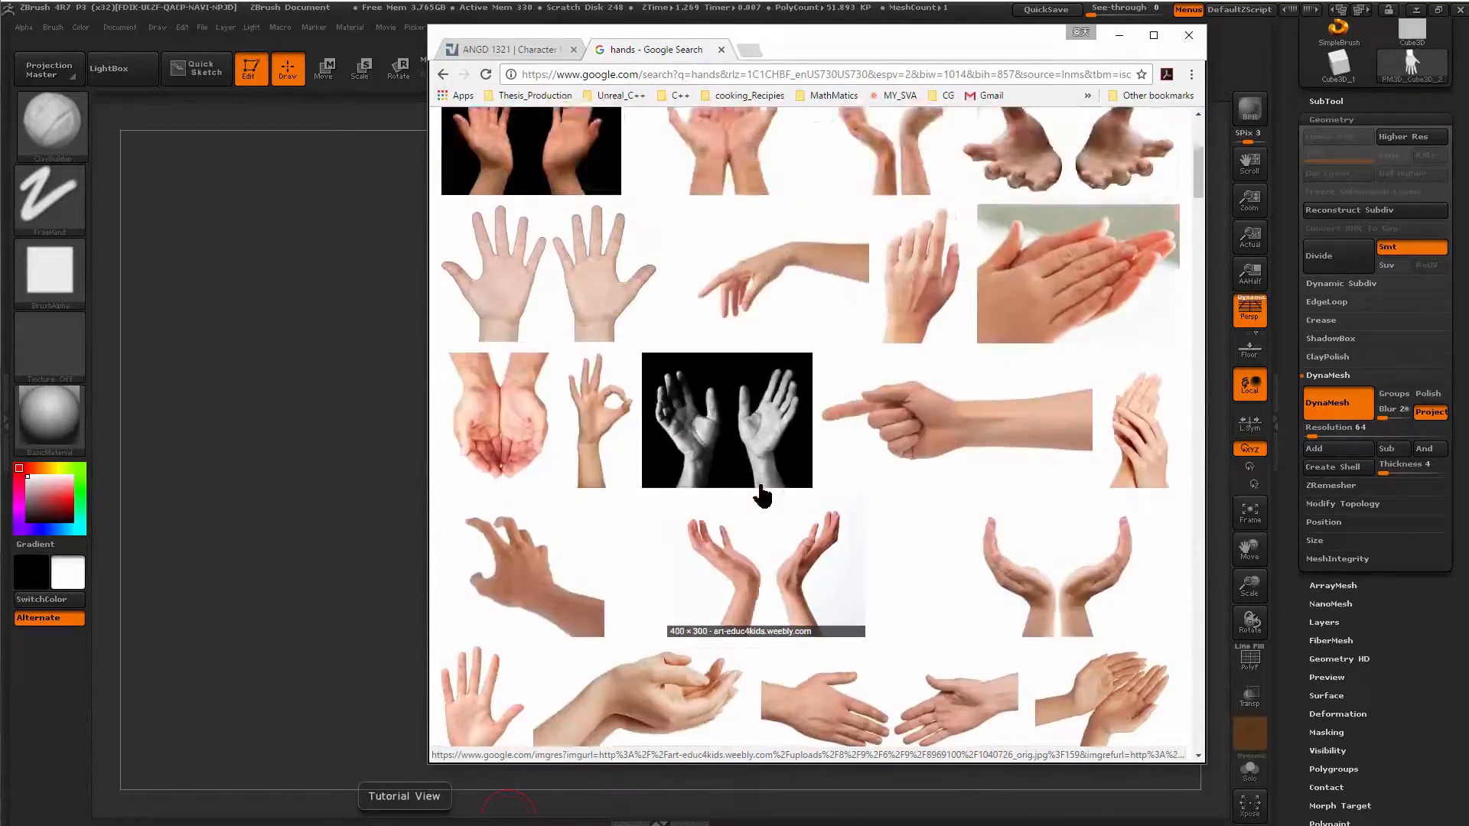
scroll(761, 496, "up", 3)
scroll(746, 478, "up", 4)
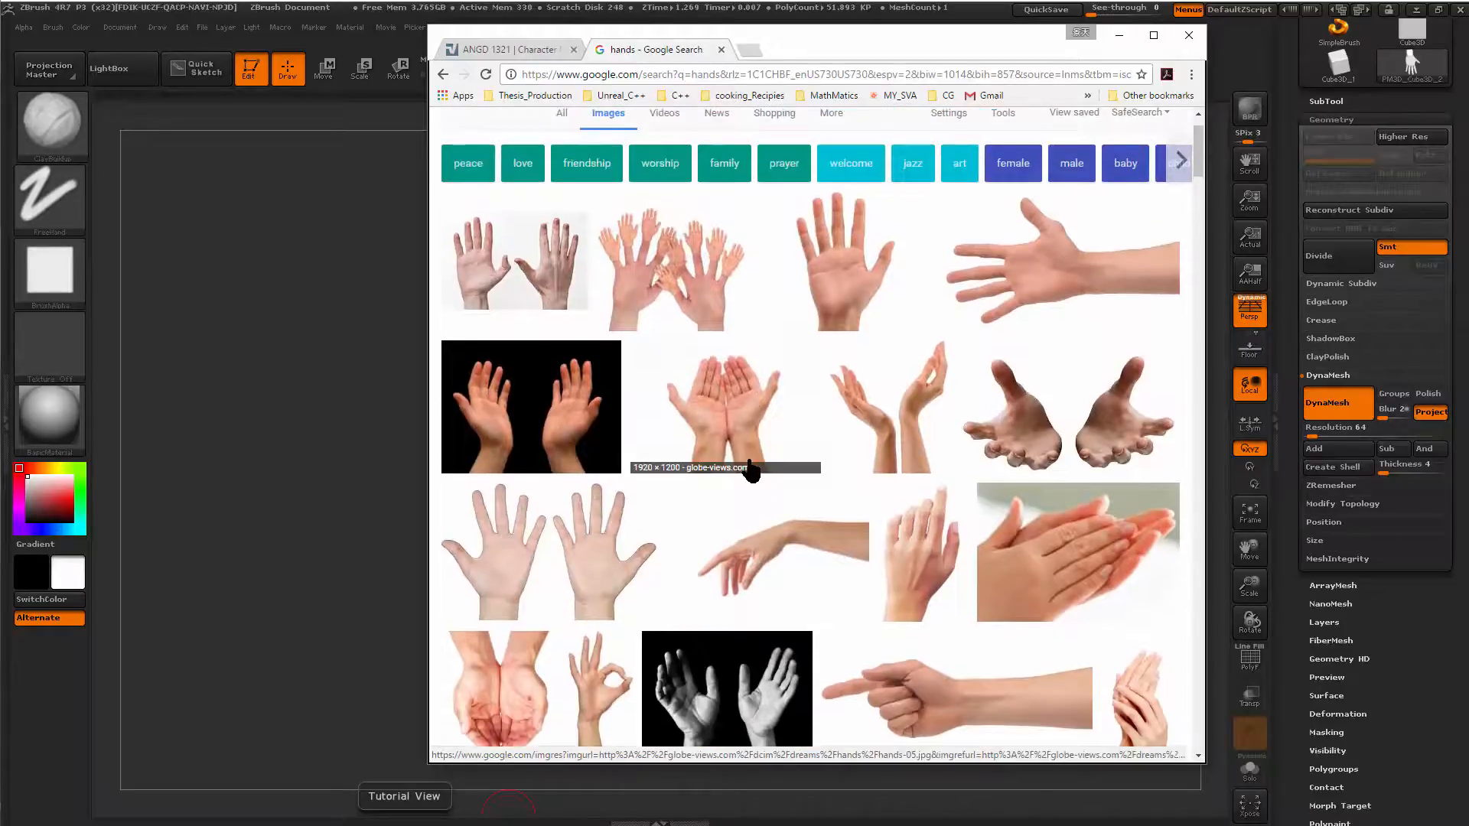
left_click(815, 322)
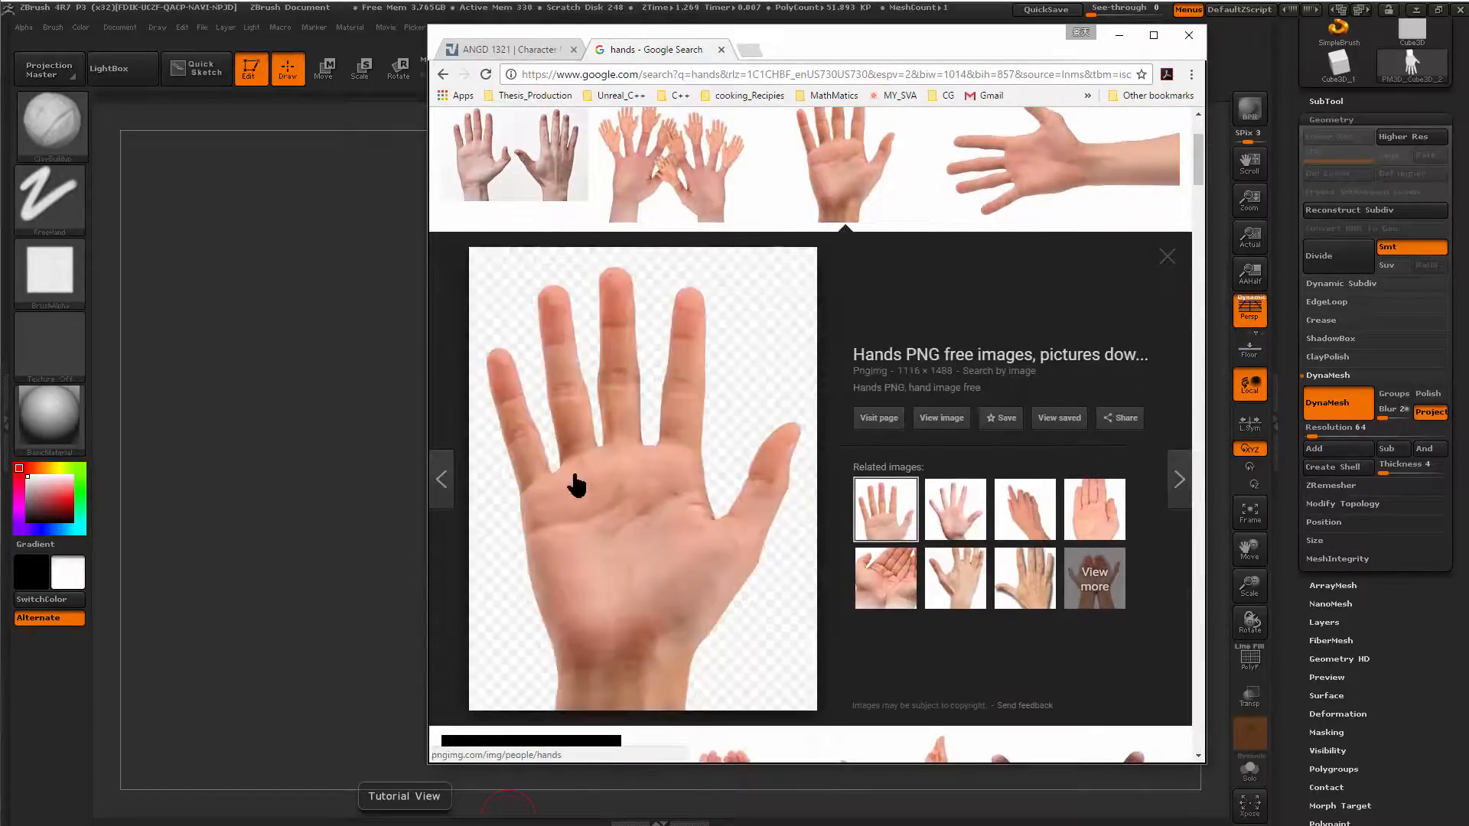
left_click_drag(861, 49, 1468, 49)
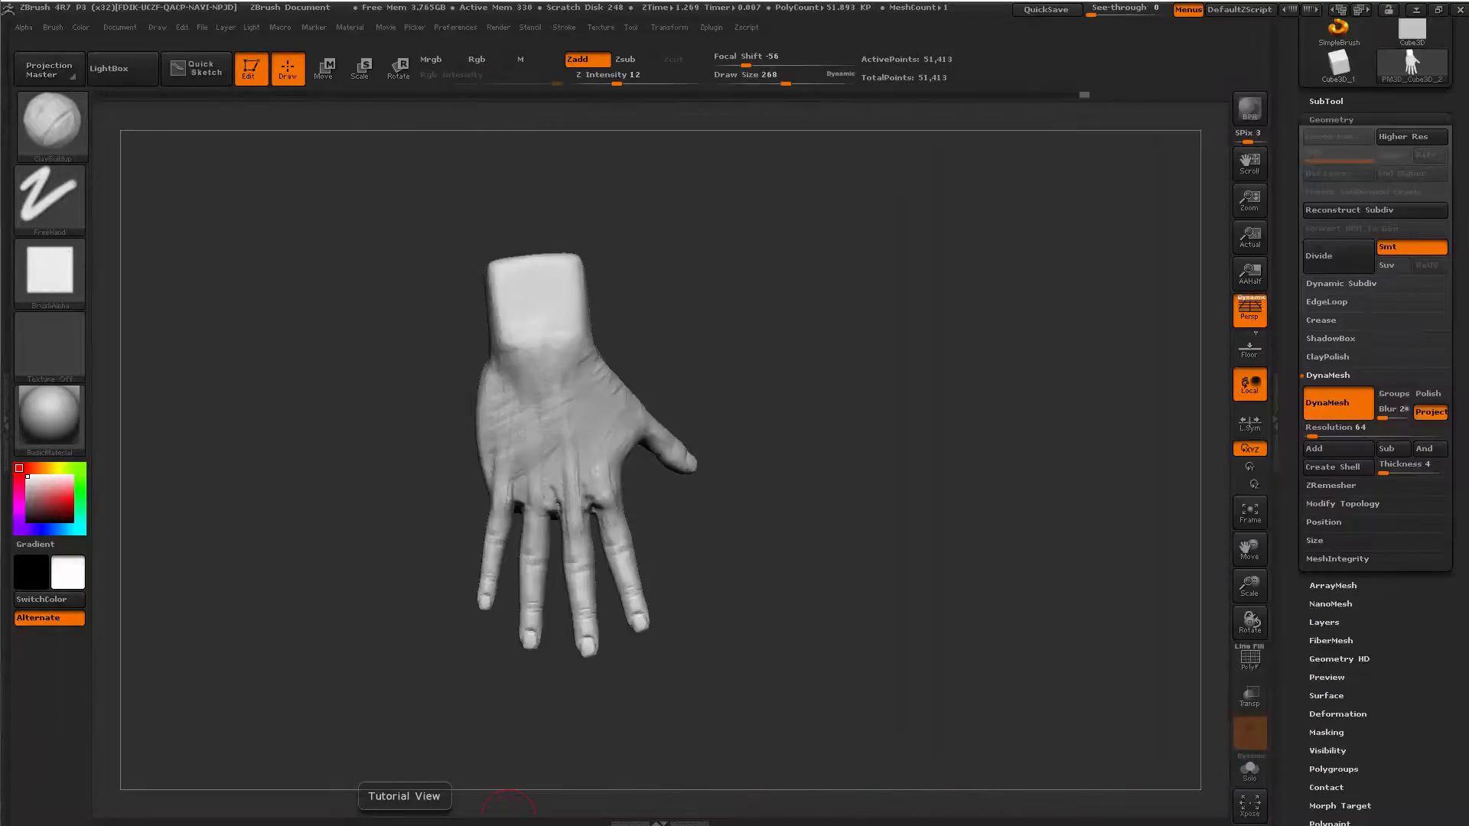
Reshape the outer contour at the base of the thumb with the Move brush at draw size 310.
mouse_move(856, 462)
left_mouse_down("alt")
mouse_move(905, 401)
mouse_move(924, 544)
mouse_move(908, 563)
mouse_move(827, 581)
mouse_move(964, 406)
mouse_move(1001, 453)
mouse_move(993, 564)
mouse_move(941, 532)
left_mouse_up("alt")
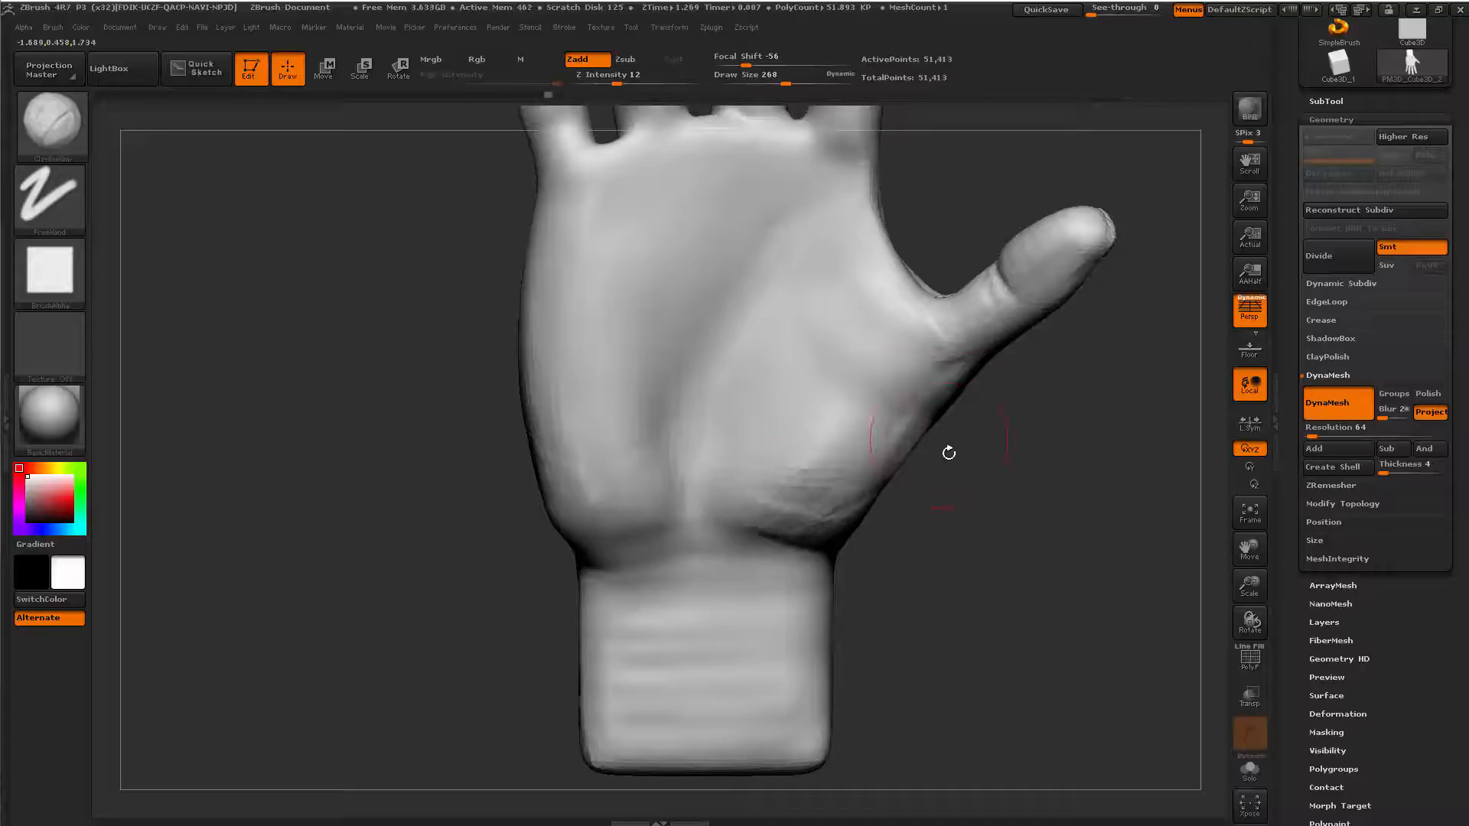
left_click_drag(949, 453, 961, 443)
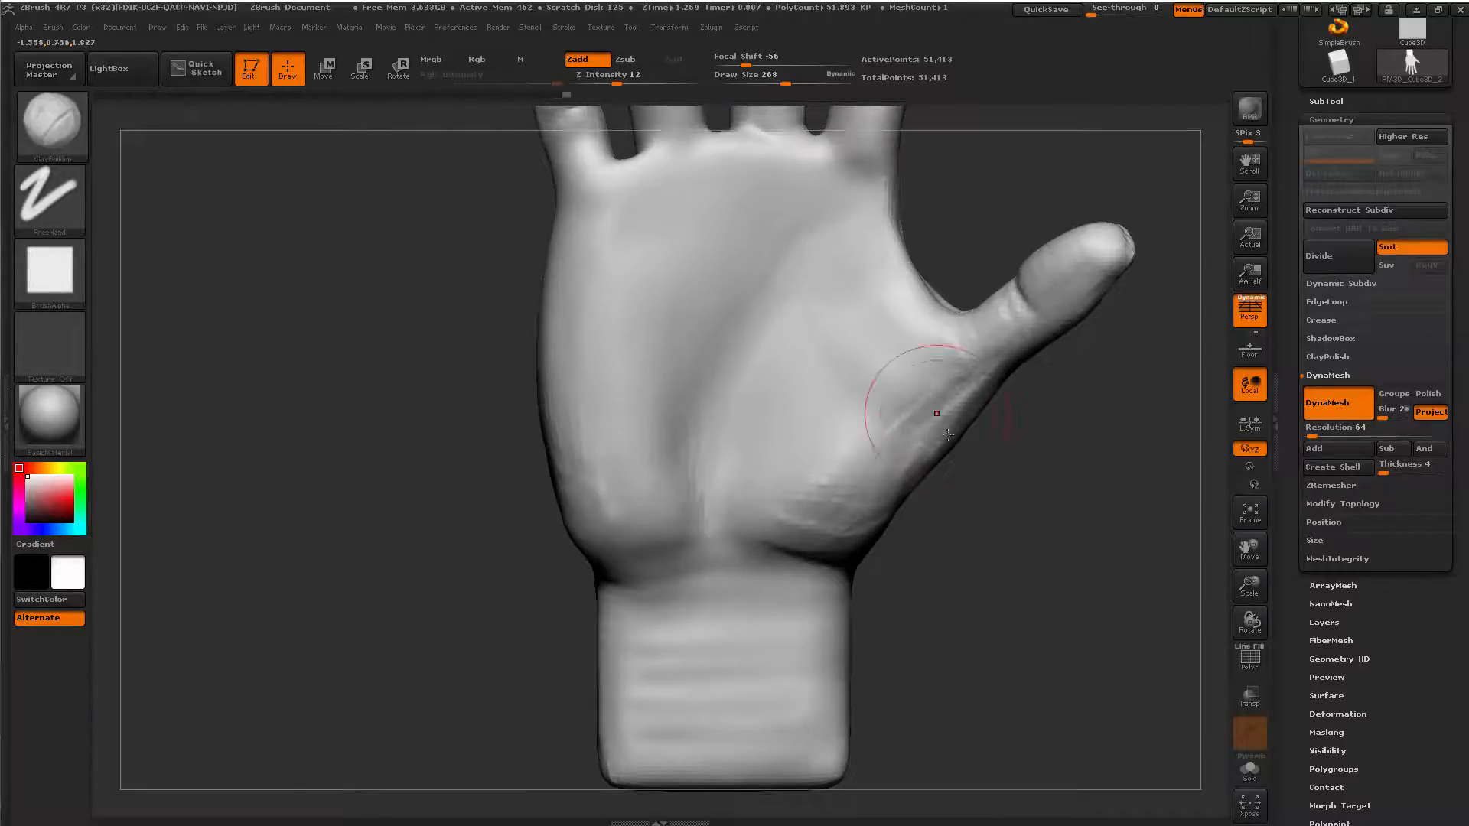
key("shift")
key("space")
left_click_drag(969, 417, 981, 417)
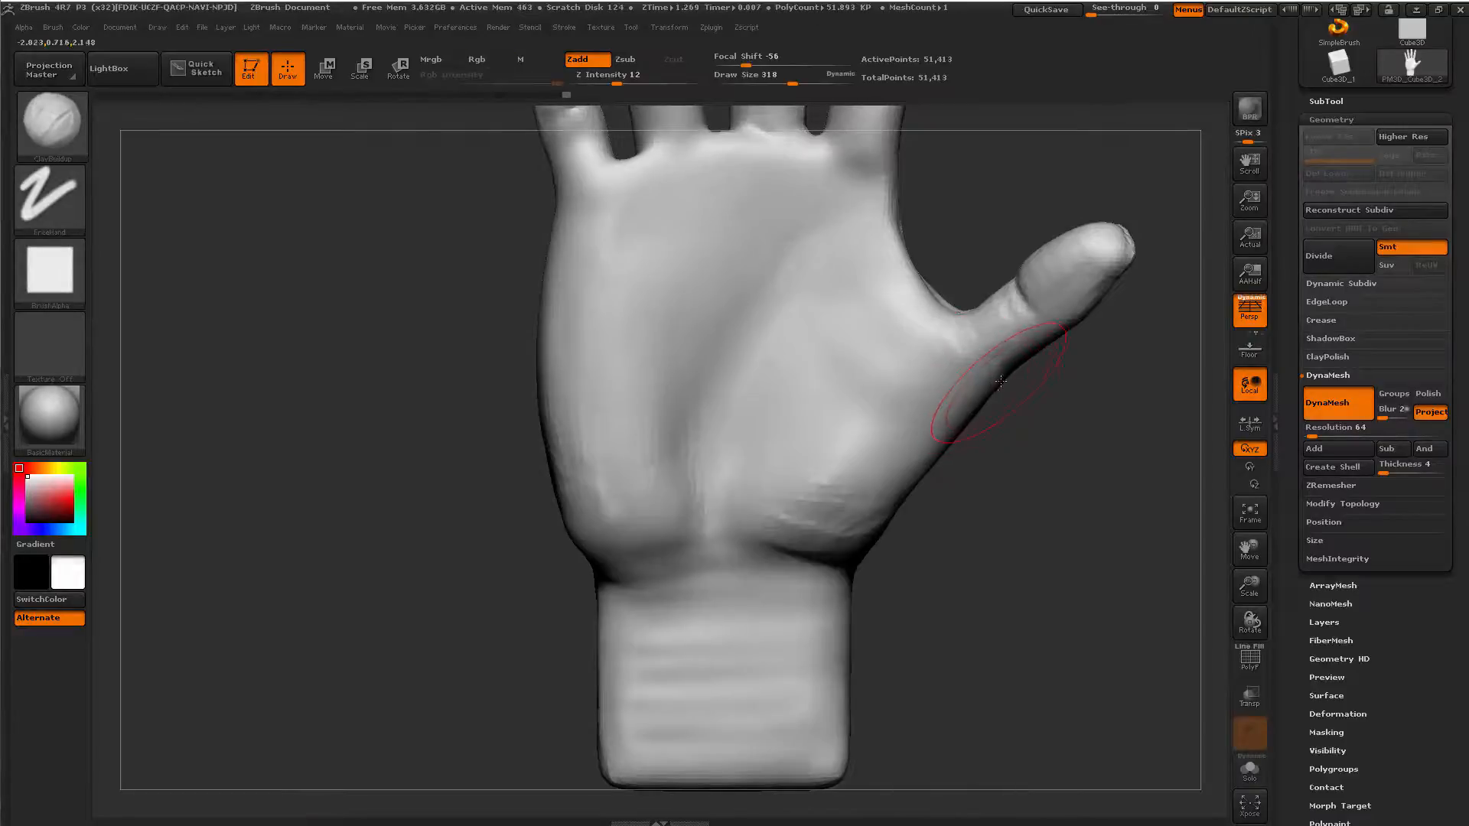
key("b")
key("m")
key("v")
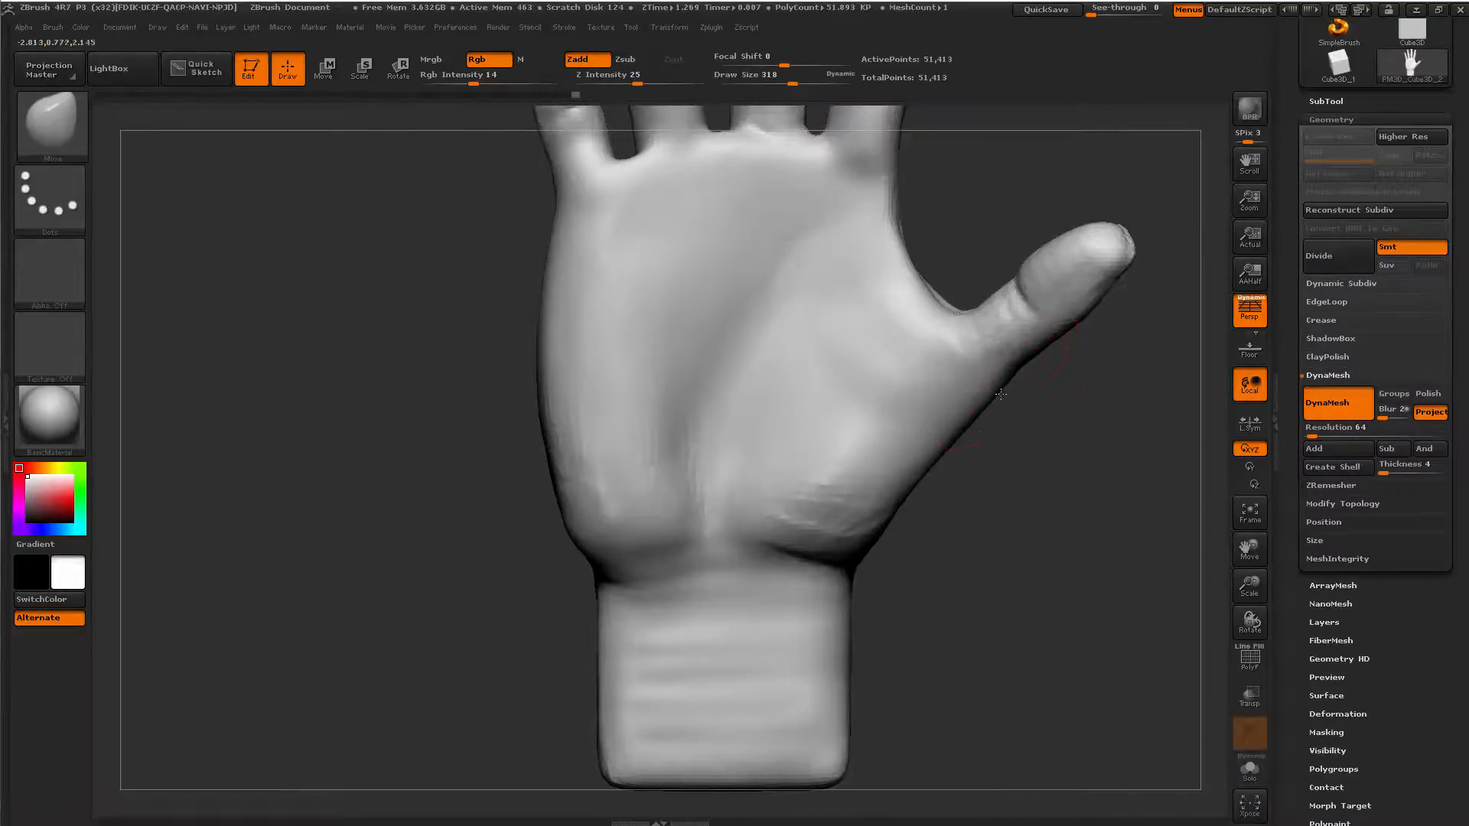
left_click_drag(904, 493, 858, 518)
Build up the outer thumb pad with ClayBuildup at draw size 251, and adjust the thumb web with the Move brush at 192.
key("space")
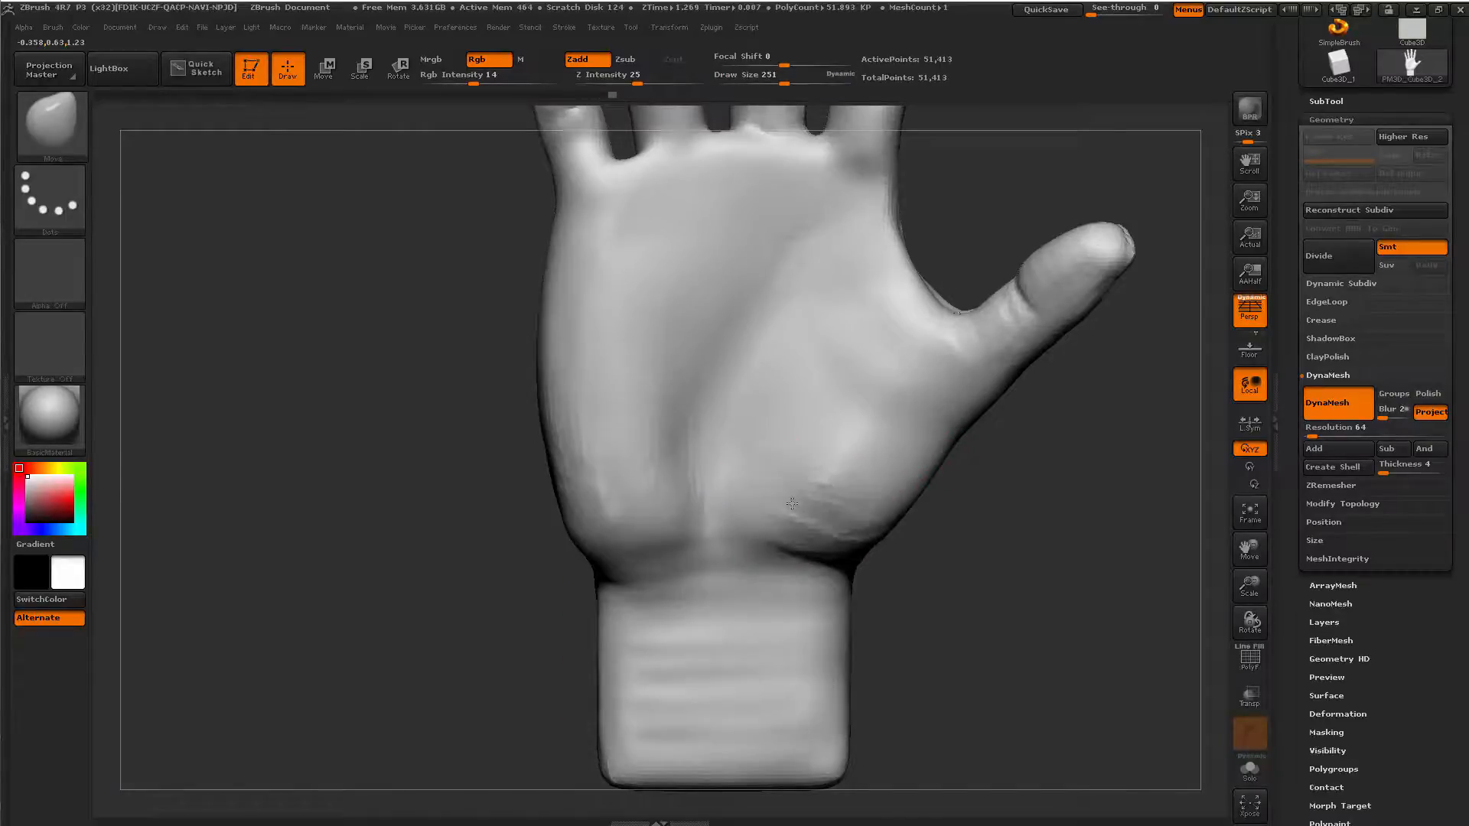
key("b")
key("c")
key("b")
left_click_drag(922, 444, 889, 478)
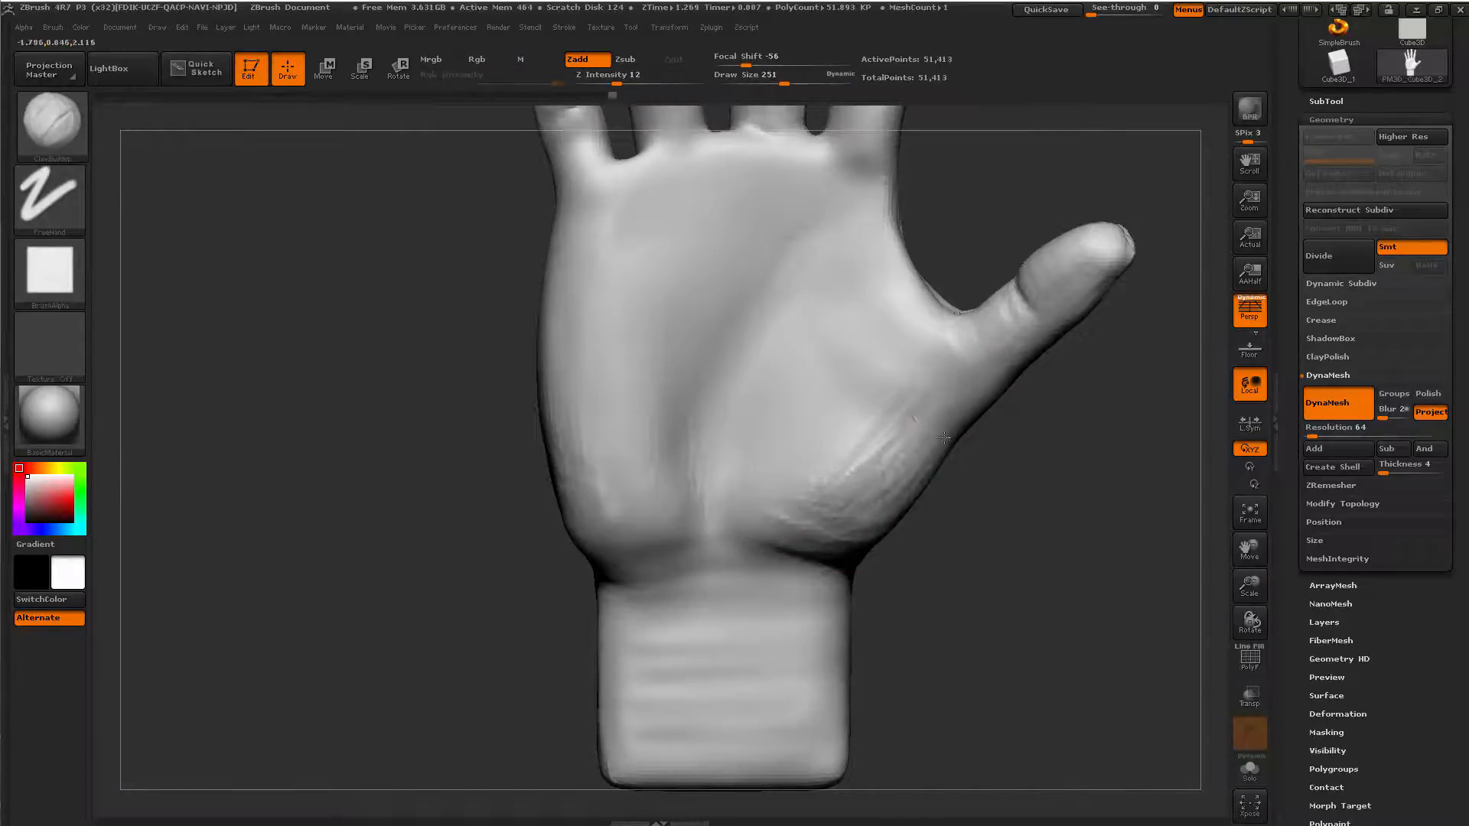
key("b")
key("m")
key("v")
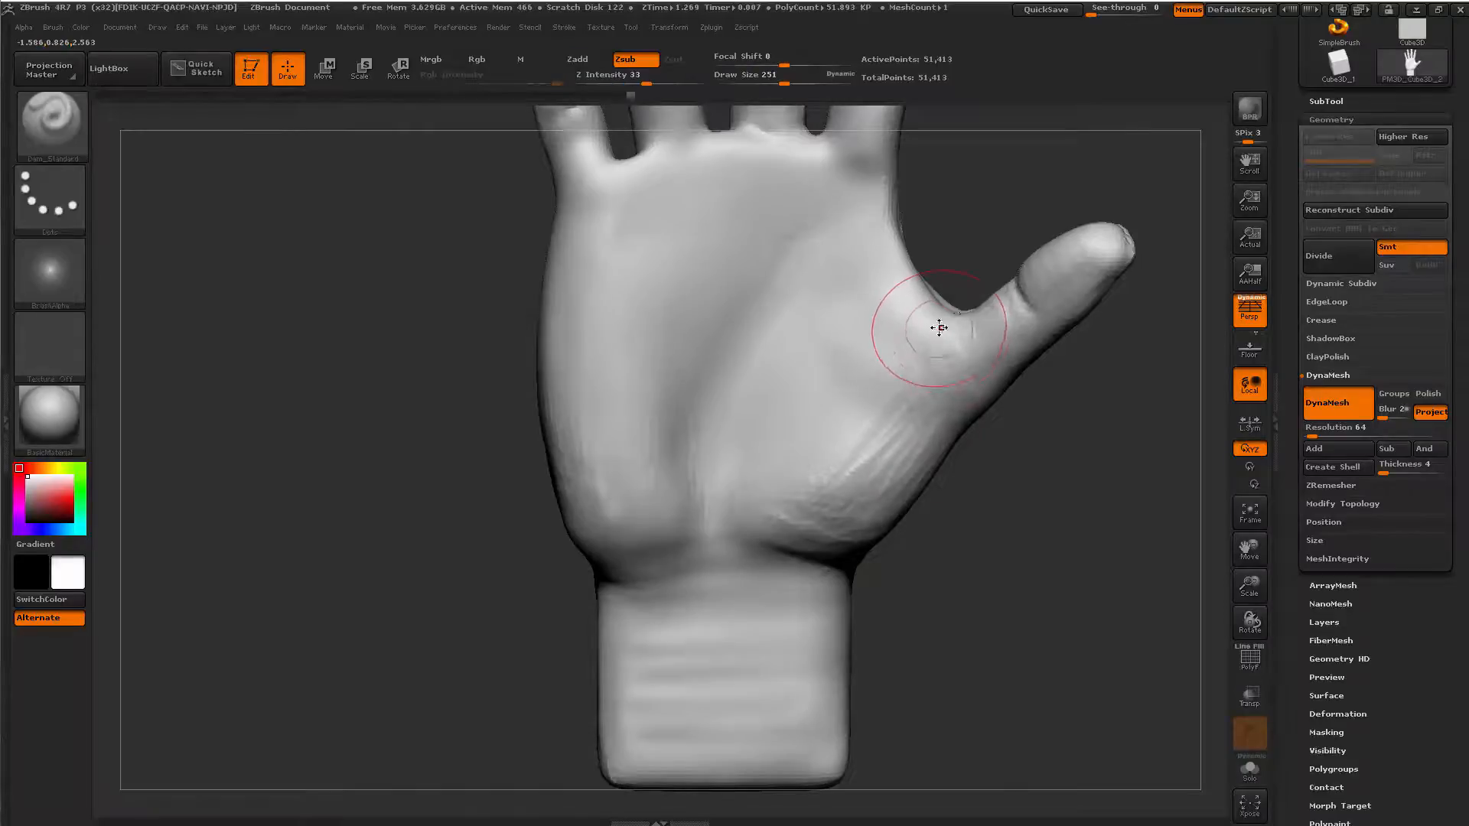
key("space")
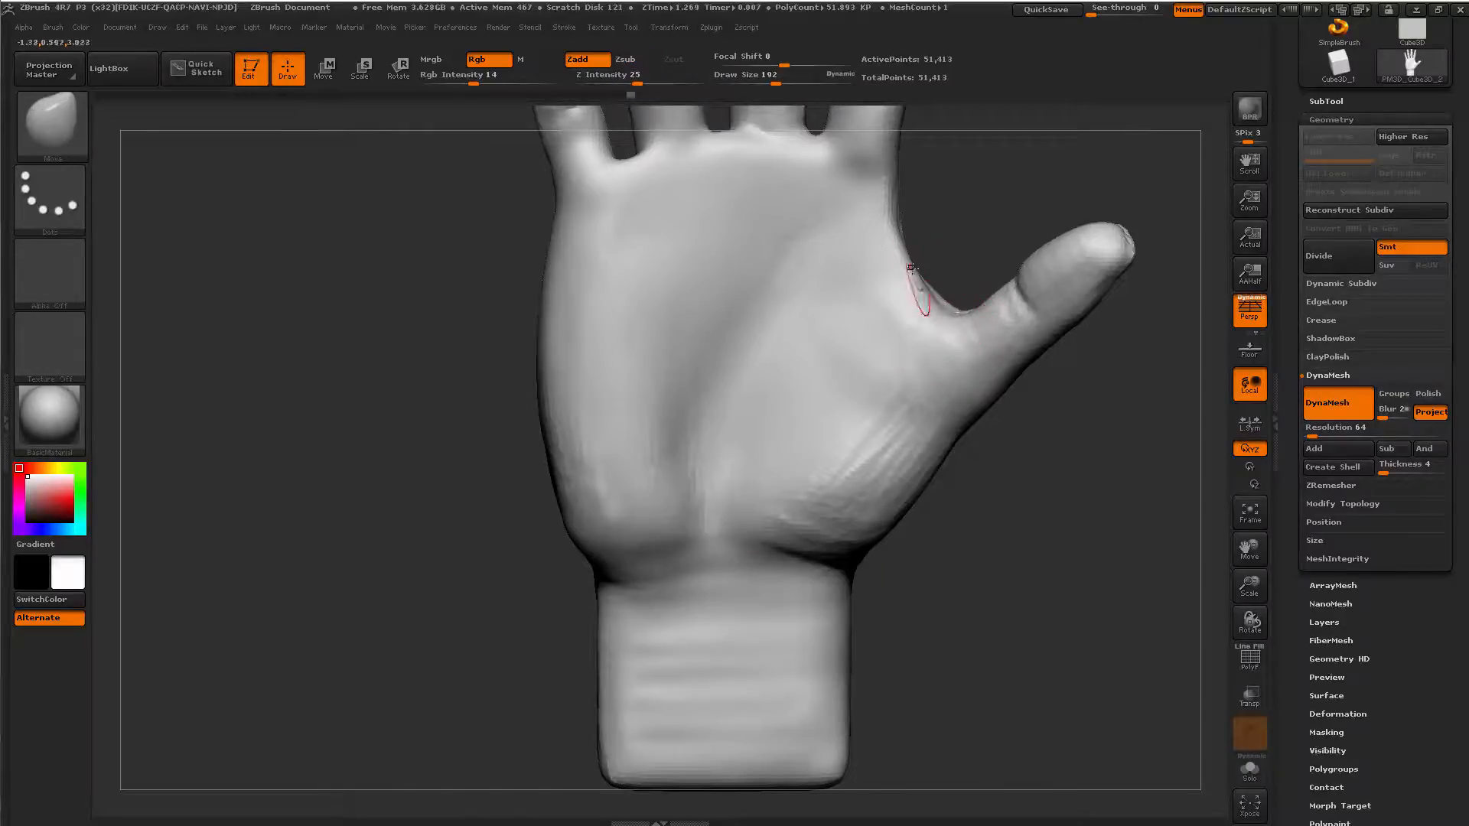
Carve a diagonal crease across the middle of the palm from the index-finger side using Dam_Standard at draw size 192.
key("b")
key("d")
key("s")
mouse_move(787, 262)
left_mouse_down()
mouse_move(857, 239)
mouse_move(589, 345)
left_mouse_up()
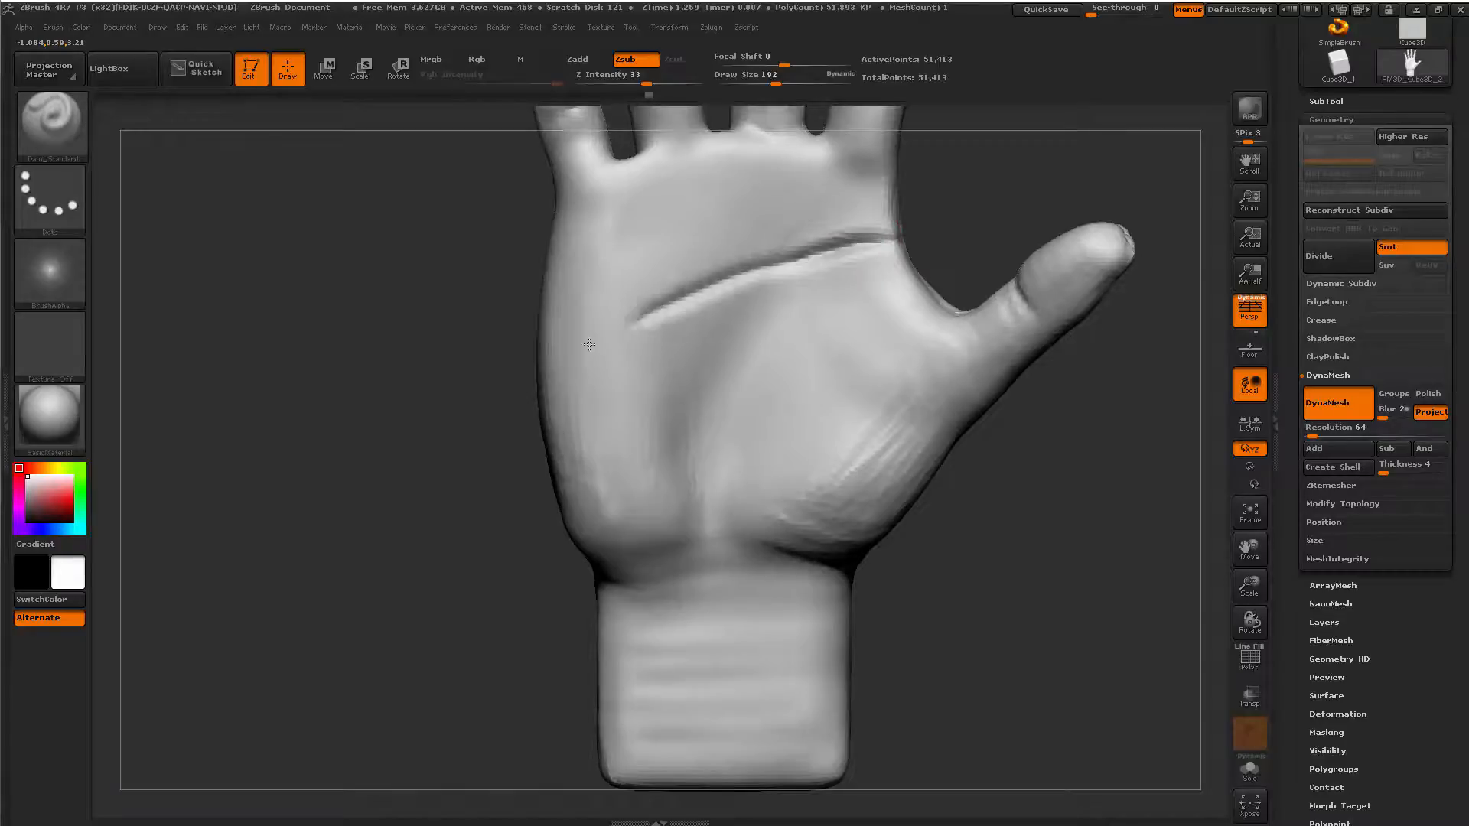
left_click_drag(826, 251, 692, 287)
Carve the upper palm crease from the little-finger edge toward the middle finger at draw size 140, undoing the extra stroke.
key("space")
mouse_move(590, 255)
left_mouse_down()
mouse_move(565, 255)
mouse_move(794, 220)
left_mouse_up()
left_click_drag(1085, 501, 1104, 460, "alt")
left_click_drag(1042, 194, 1000, 432, "alt")
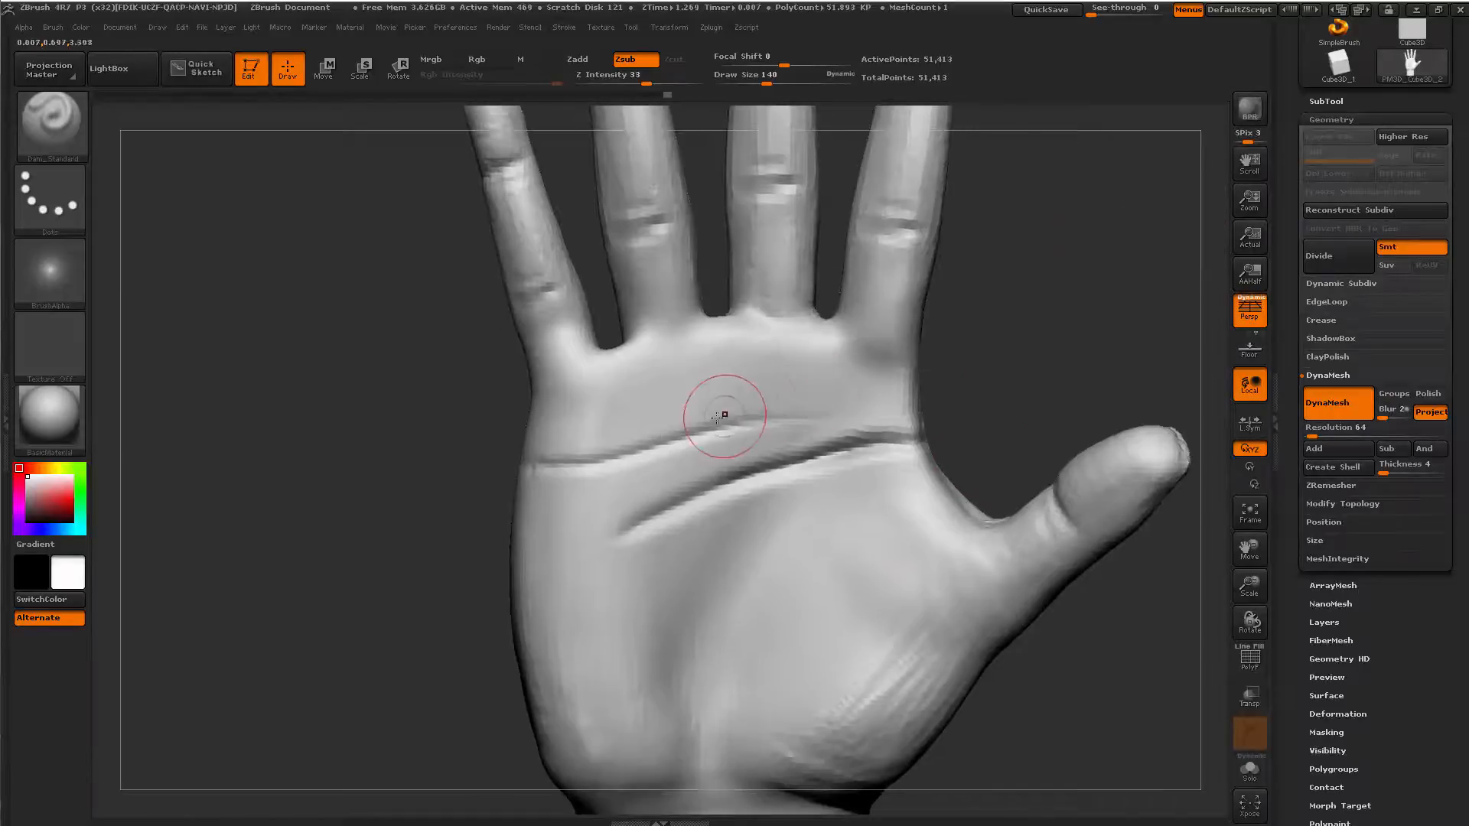
left_click_drag(725, 418, 857, 265)
key("ctrl+z")
Carve the curved crease around the thumb pad, from the middle palm crease down toward the wrist.
left_click_drag(1031, 379, 1039, 295, "alt")
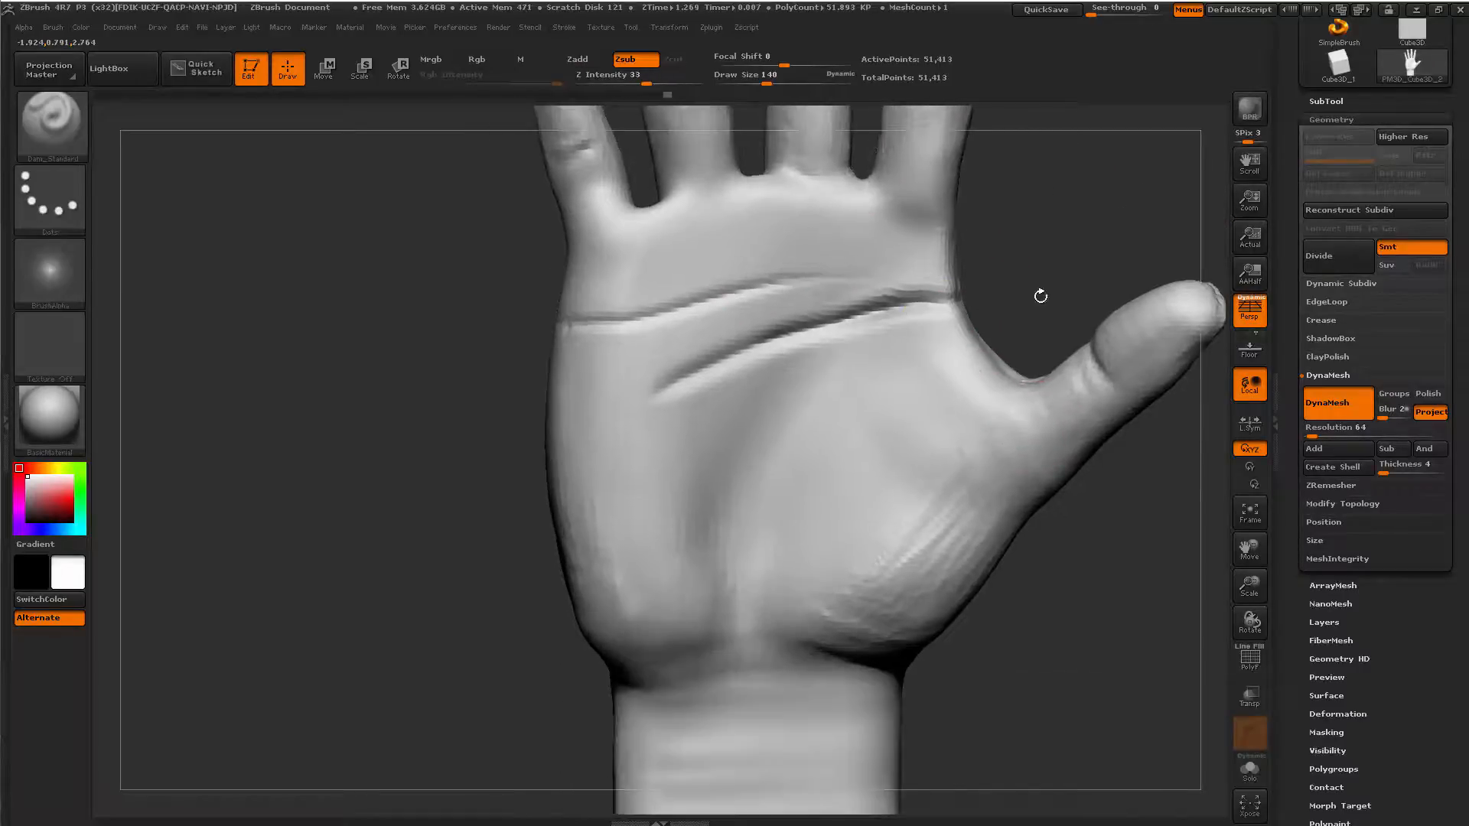
left_click_drag(1029, 608, 1065, 535, "alt")
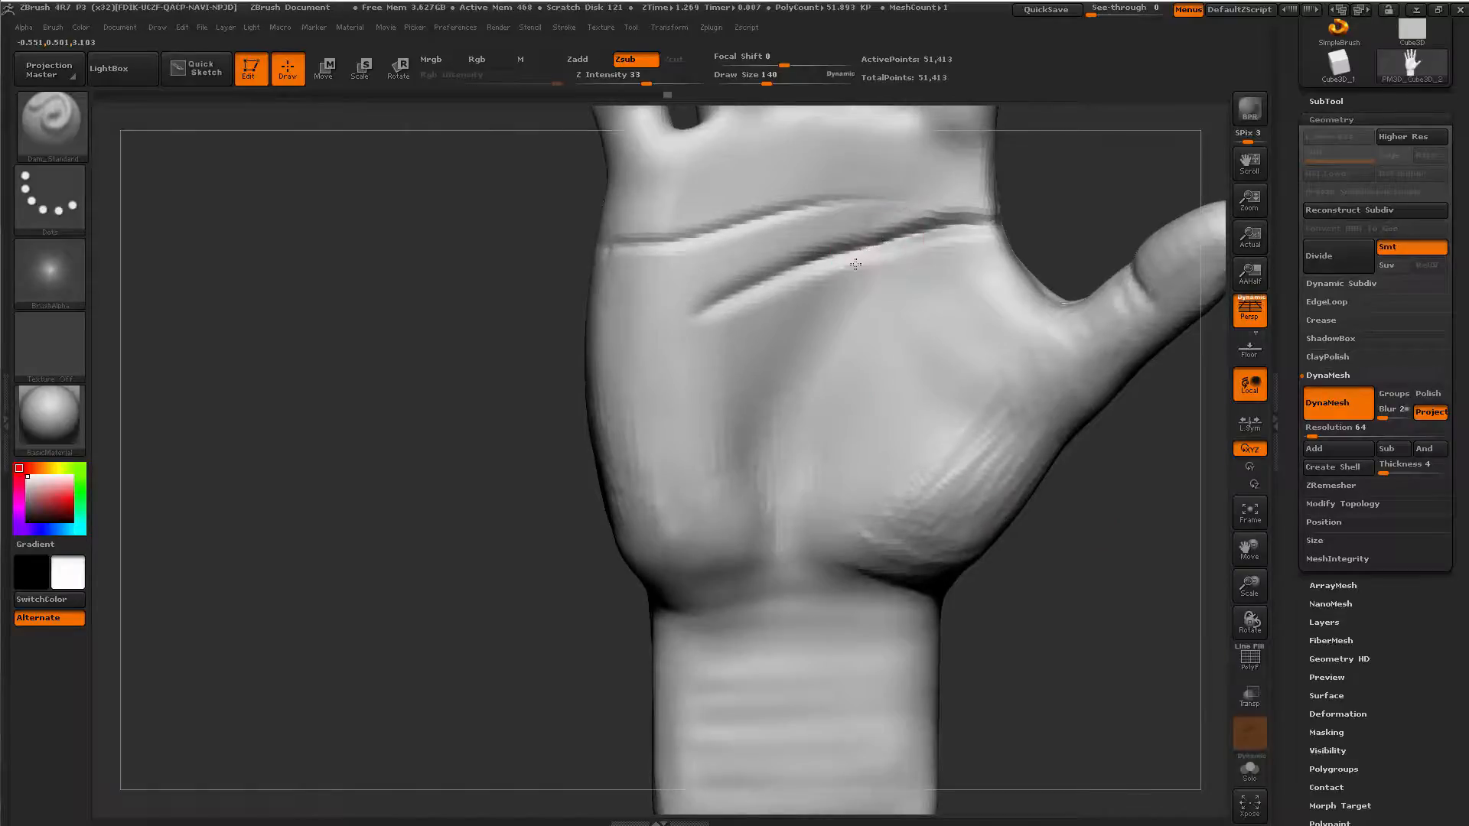
left_click_drag(862, 254, 792, 423)
left_click_drag(868, 258, 770, 484)
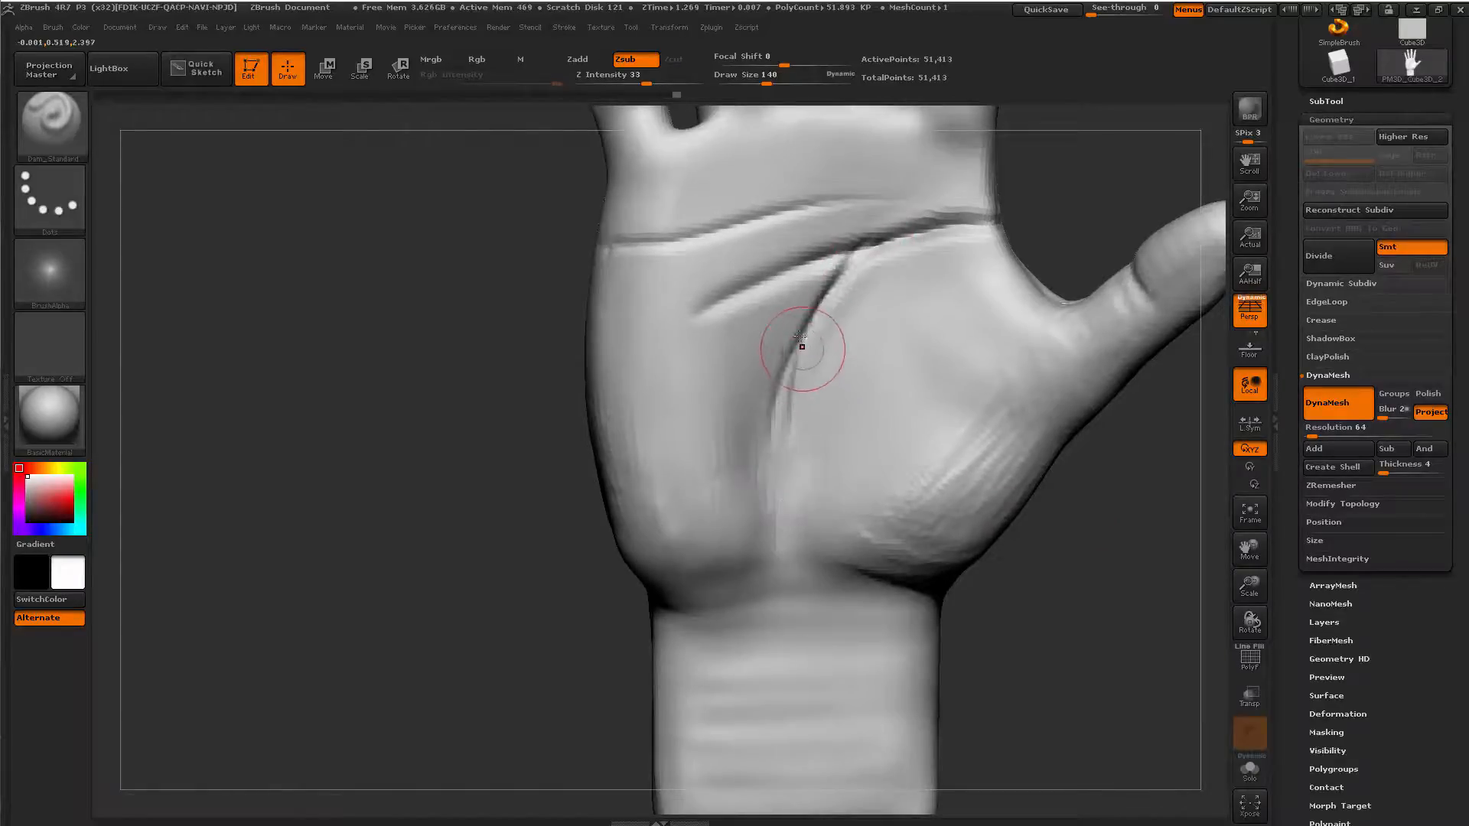
left_click_drag(803, 347, 779, 520)
Carve short fold lines into the web between the thumb and index finger, enlarging the draw size to 192.
mouse_move(1040, 603)
left_mouse_down("alt")
mouse_move(1071, 525)
mouse_move(1065, 590)
left_mouse_up("alt")
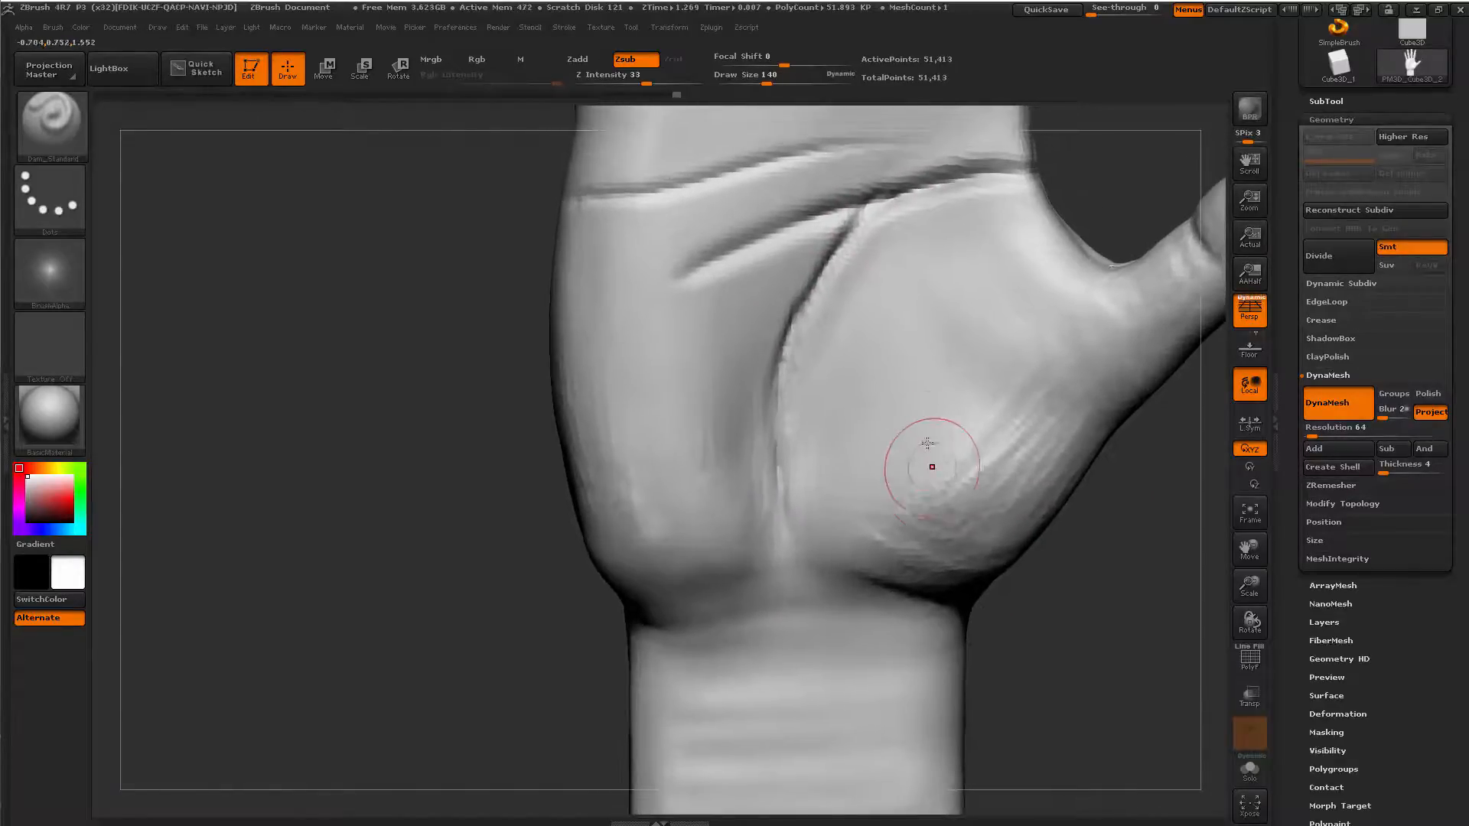
left_click_drag(992, 205, 1074, 238)
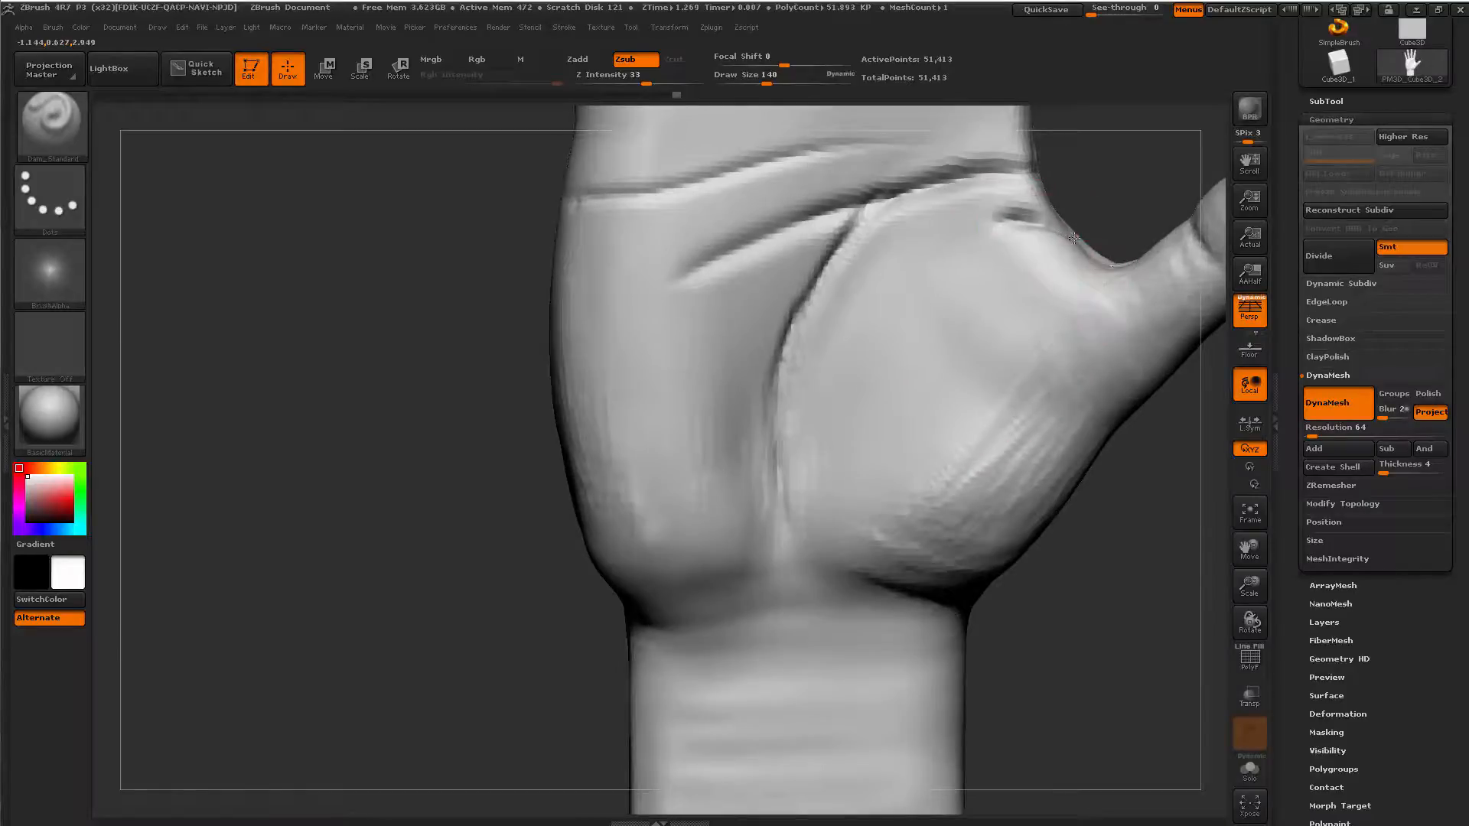
left_click_drag(1108, 191, 1092, 300, "alt")
key("space")
left_click_drag(993, 363, 1003, 363)
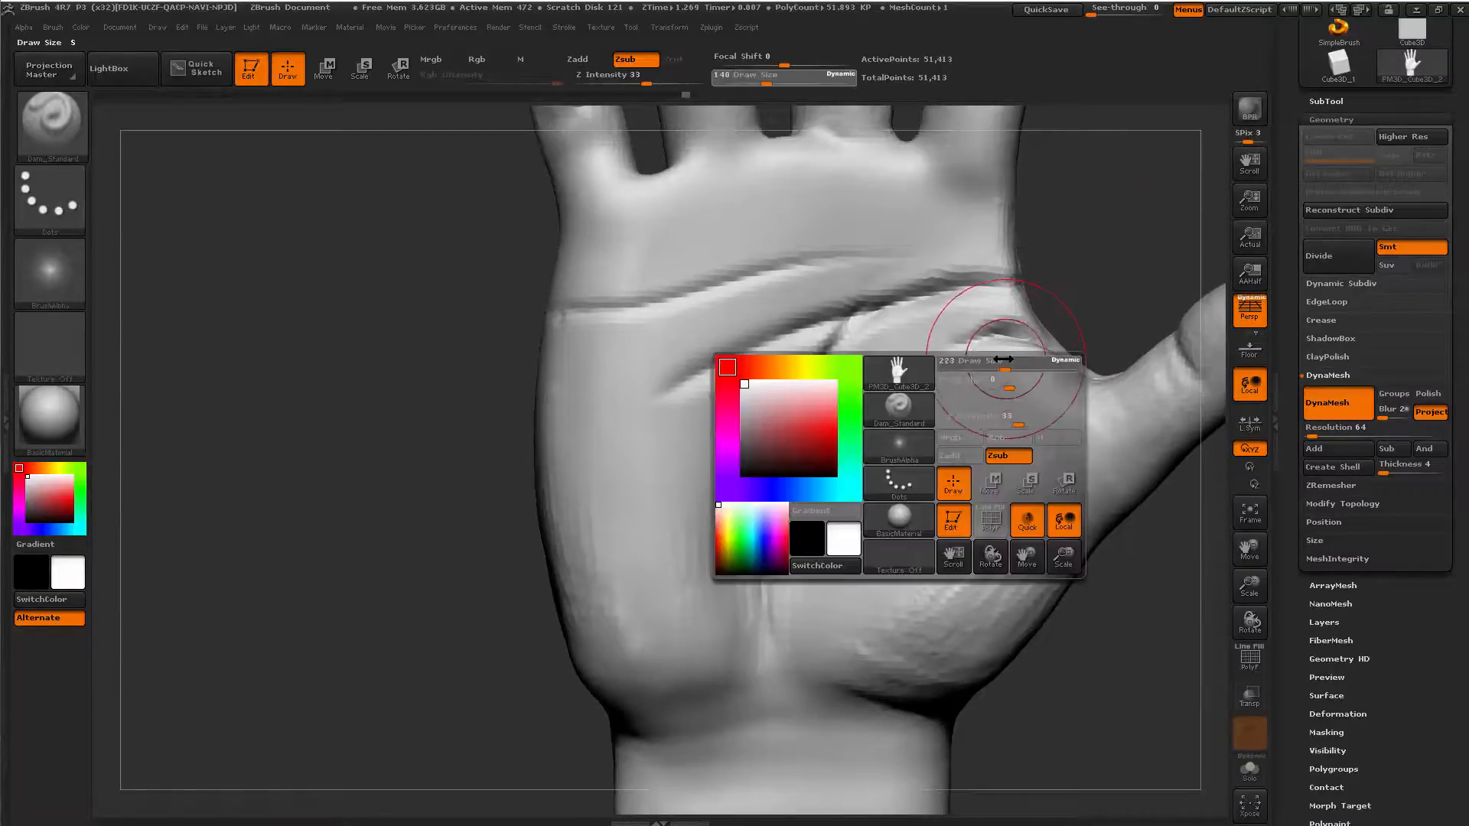
mouse_move(1037, 297)
left_mouse_down()
mouse_move(1066, 299)
mouse_move(1066, 328)
mouse_move(1163, 308)
left_mouse_up()
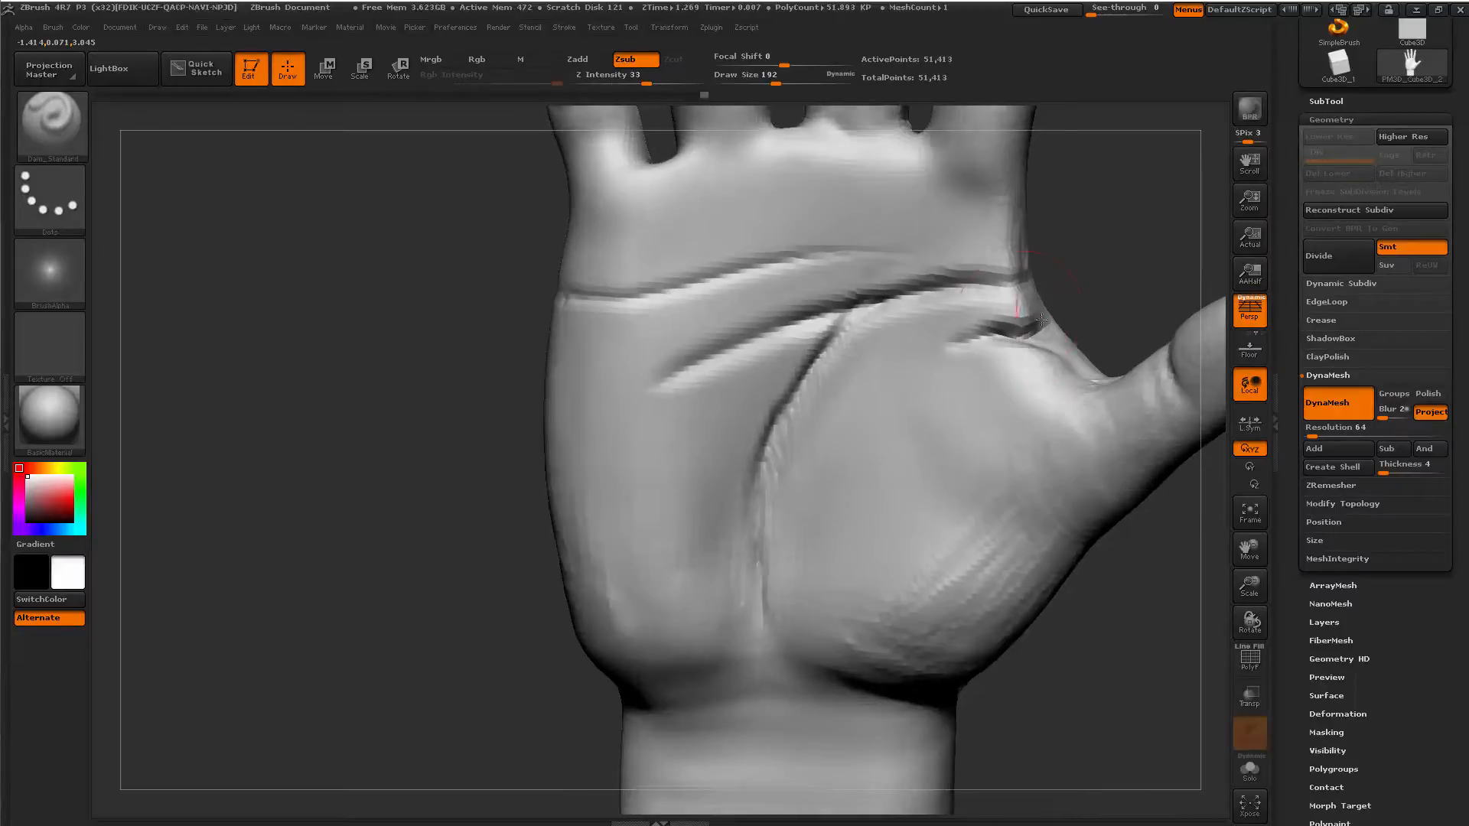
Fill and soften the folds in the thumb web with the ClayBuildup brush.
key("b")
key("c")
key("b")
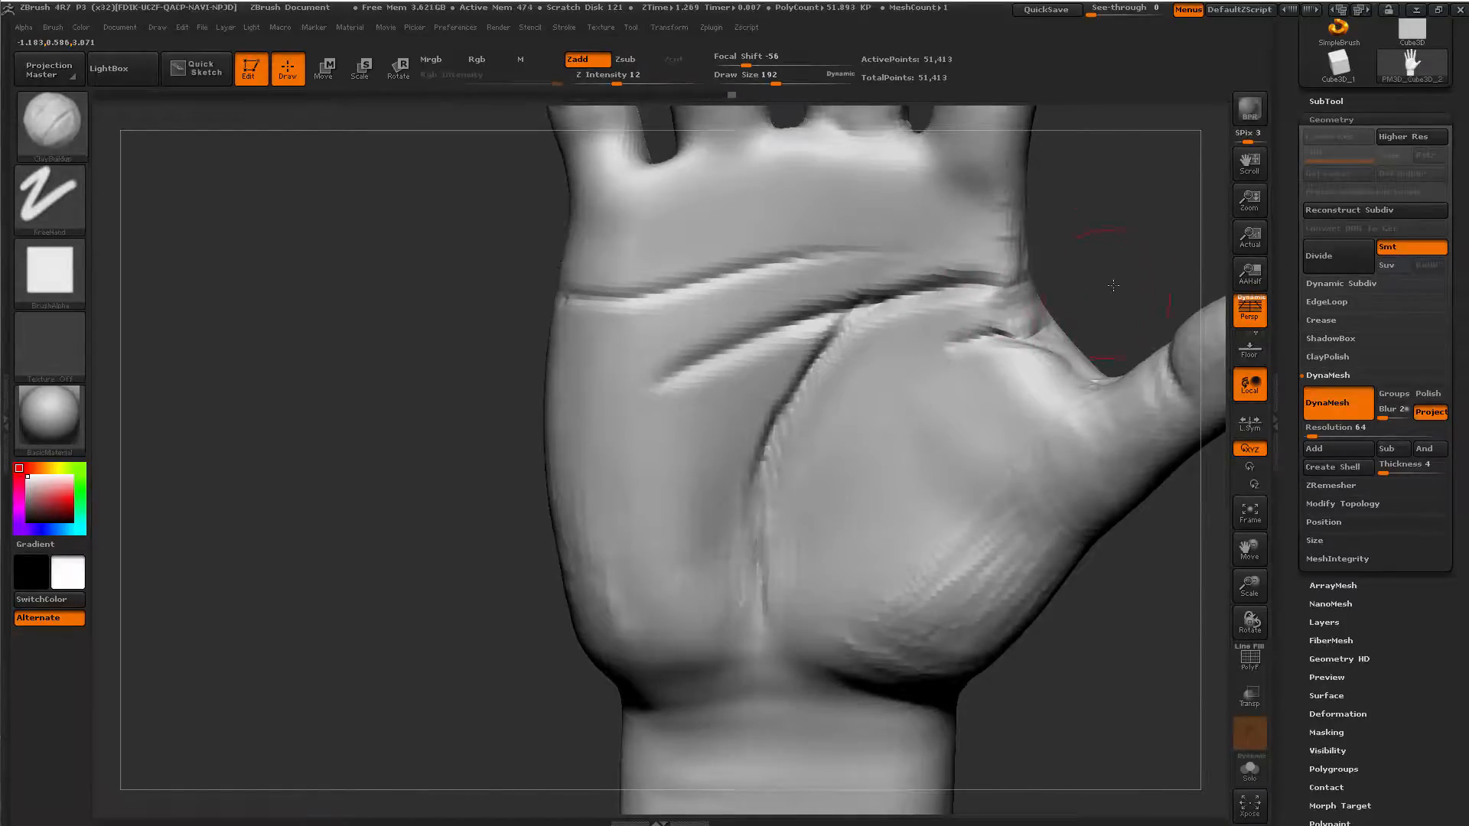
left_click_drag(1113, 285, 1046, 382)
mouse_move(1094, 323)
left_mouse_down()
mouse_move(1017, 372)
mouse_move(1037, 382)
mouse_move(1017, 393)
left_mouse_up()
Deepen the upper and middle palm creases with Dam_Standard at draw size 116, reaching the edges of the palm.
key("space")
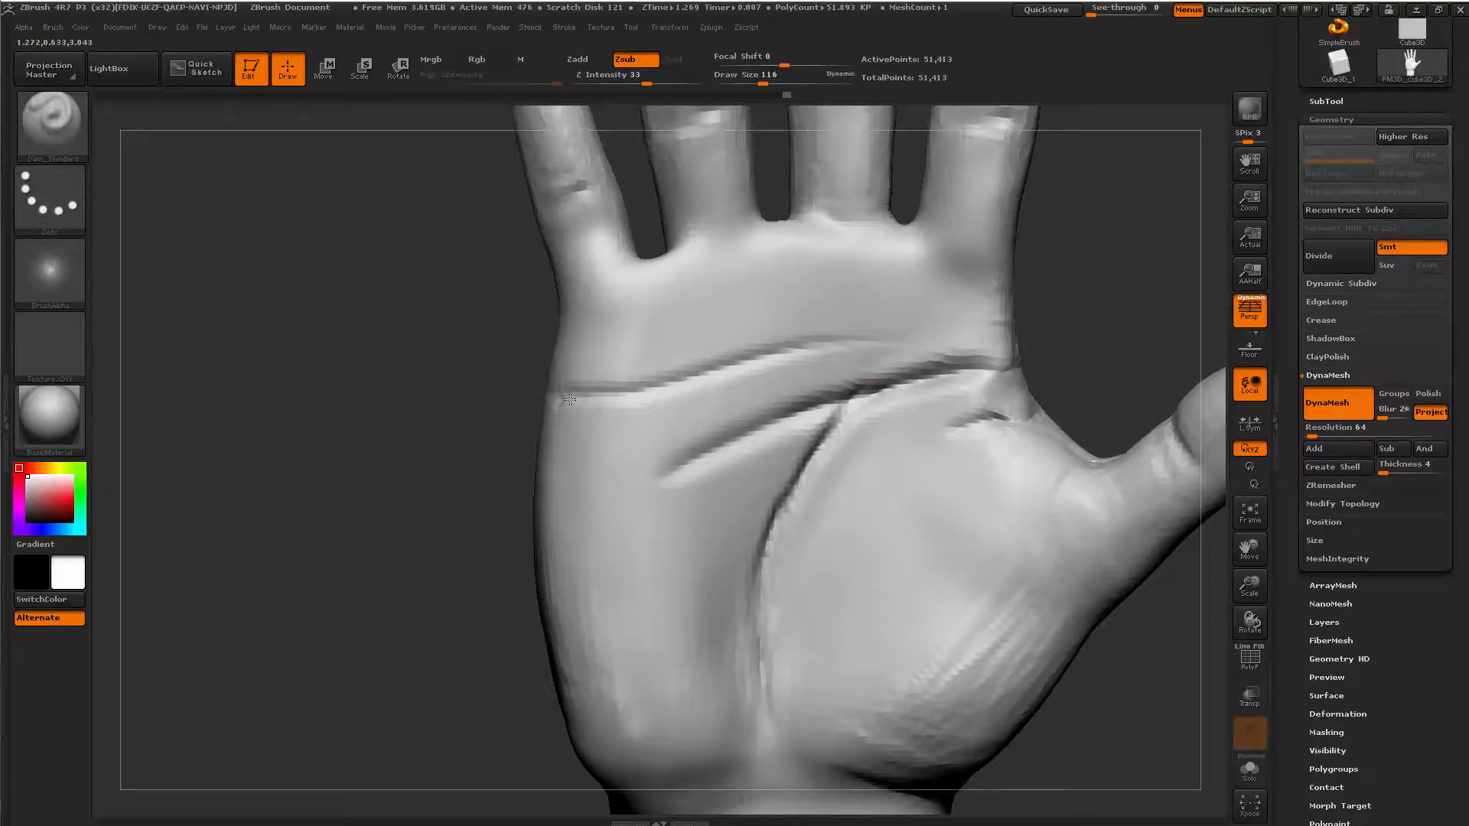
mouse_move(570, 400)
left_mouse_down()
mouse_move(910, 353)
mouse_move(1006, 373)
left_mouse_up()
left_click_drag(661, 385, 885, 333)
left_click_drag(1036, 354, 1009, 367)
mouse_move(1077, 325)
left_mouse_down("alt")
mouse_move(1101, 318)
mouse_move(1098, 360)
left_mouse_up("alt")
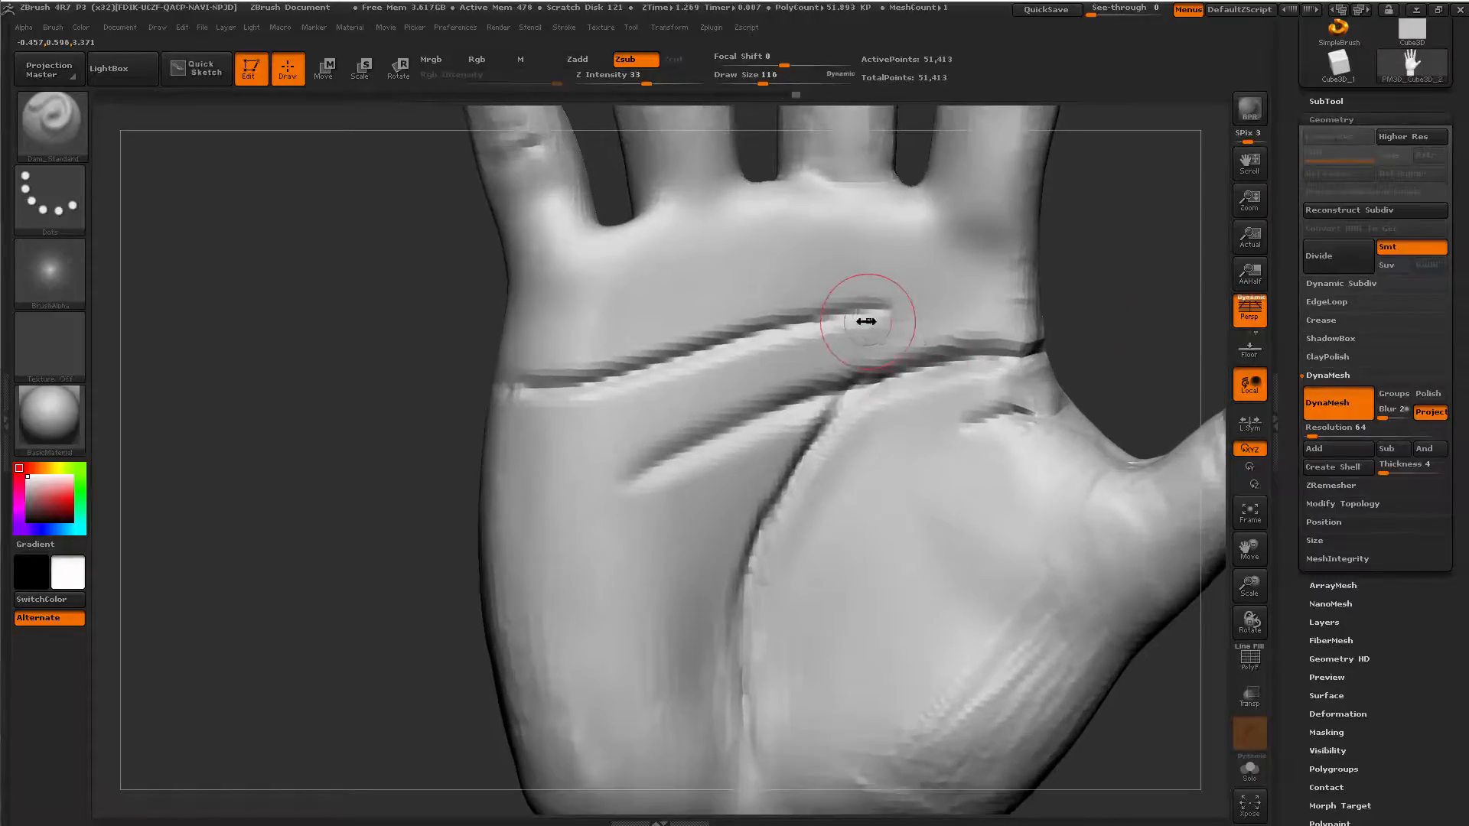
Extend the upper palm crease toward the base of the index finger at draw size 120.
key("space")
left_click(868, 319)
left_click_drag(850, 316, 939, 279)
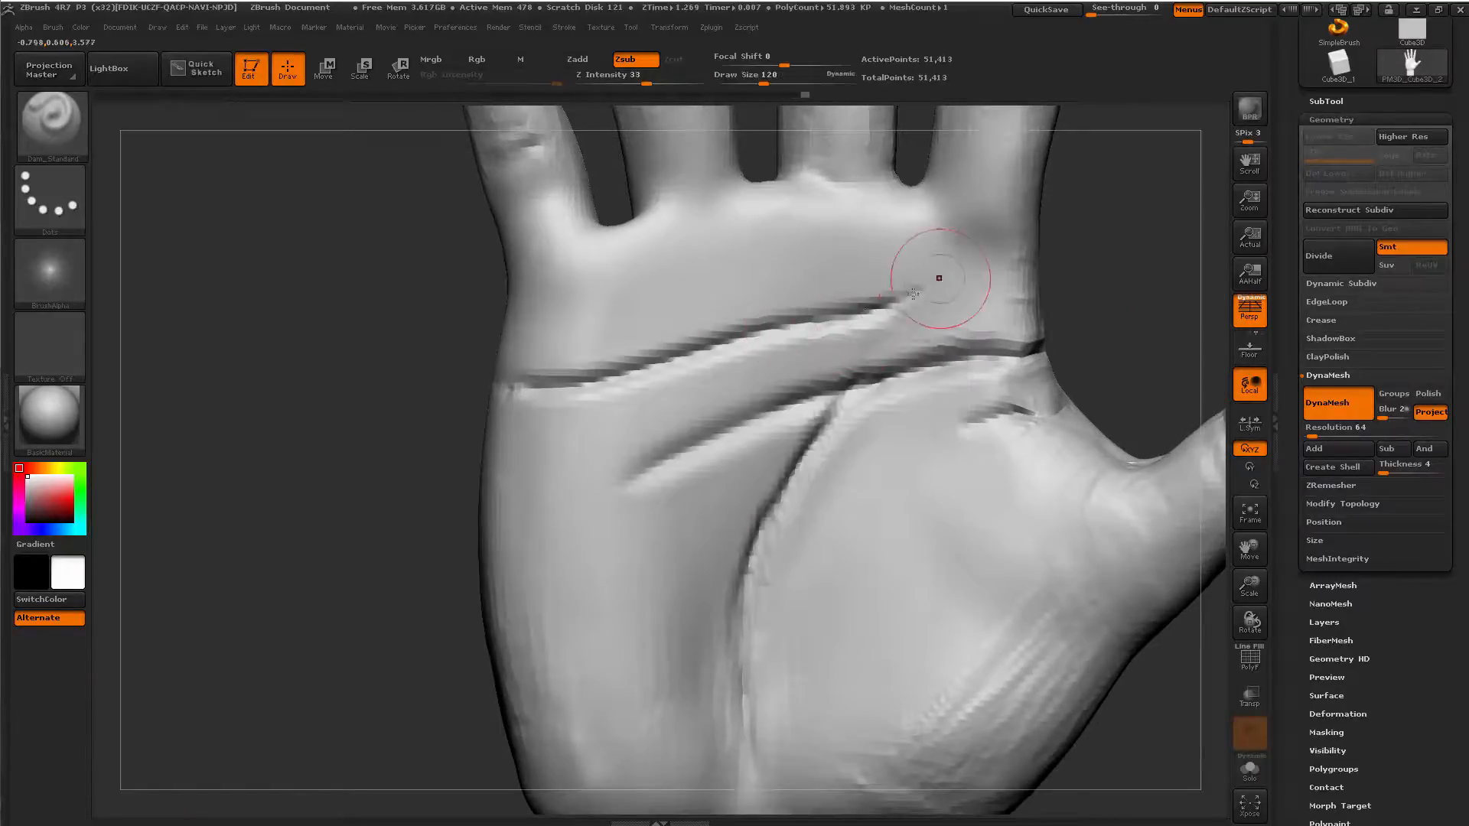
Carve creases at the bases of the index and middle fingers at draw size 163 and smooth them into the palm.
key("space")
left_click(994, 259)
mouse_move(1024, 221)
left_mouse_down()
mouse_move(944, 193)
mouse_move(1029, 216)
mouse_move(1107, 450)
left_mouse_up()
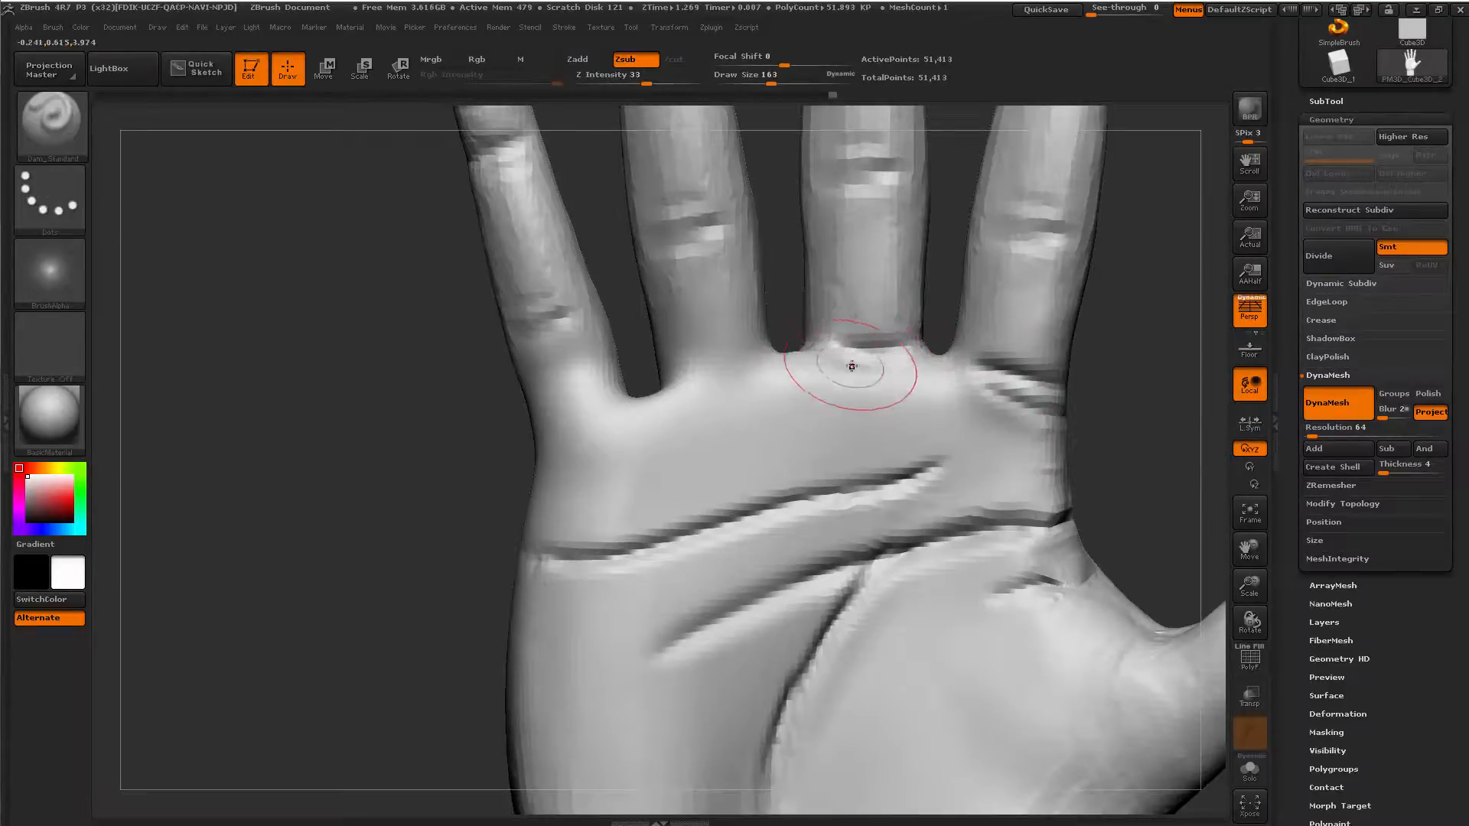
mouse_move(860, 353)
left_mouse_down("shift")
mouse_move(892, 343)
mouse_move(1063, 388)
left_mouse_up("shift")
mouse_move(1173, 365)
left_mouse_down("alt")
mouse_move(695, 541)
mouse_move(689, 439)
mouse_move(708, 538)
mouse_move(668, 526)
mouse_move(597, 603)
mouse_move(601, 534)
left_mouse_up("alt")
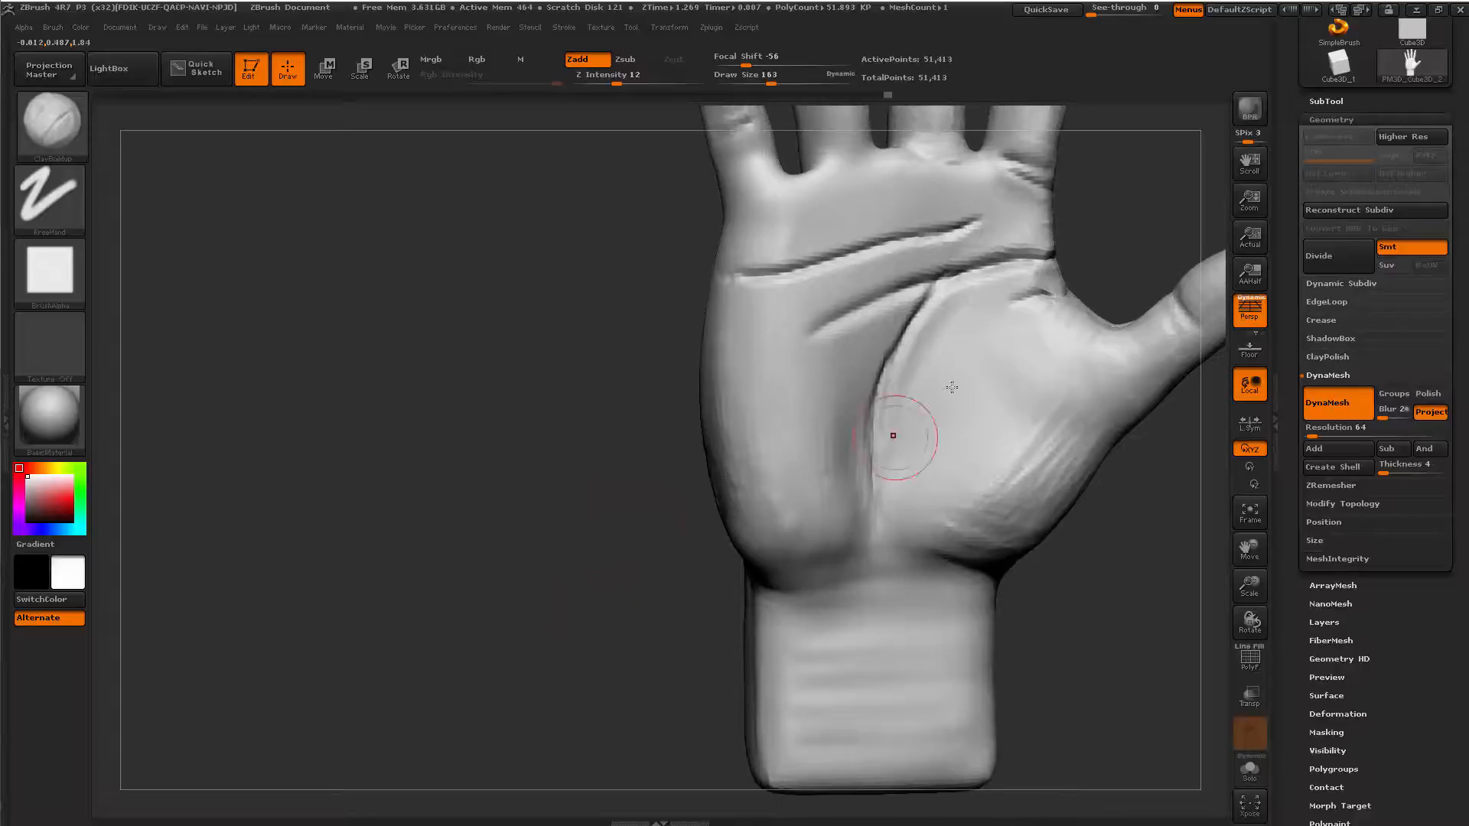
Carve a branch from the upper palm crease toward the index and middle fingers with Dam_Standard, undoing the extra stroke.
left_click_drag(1226, 525, 1216, 532)
key("b")
key("d")
key("s")
left_click_drag(874, 253, 1013, 178)
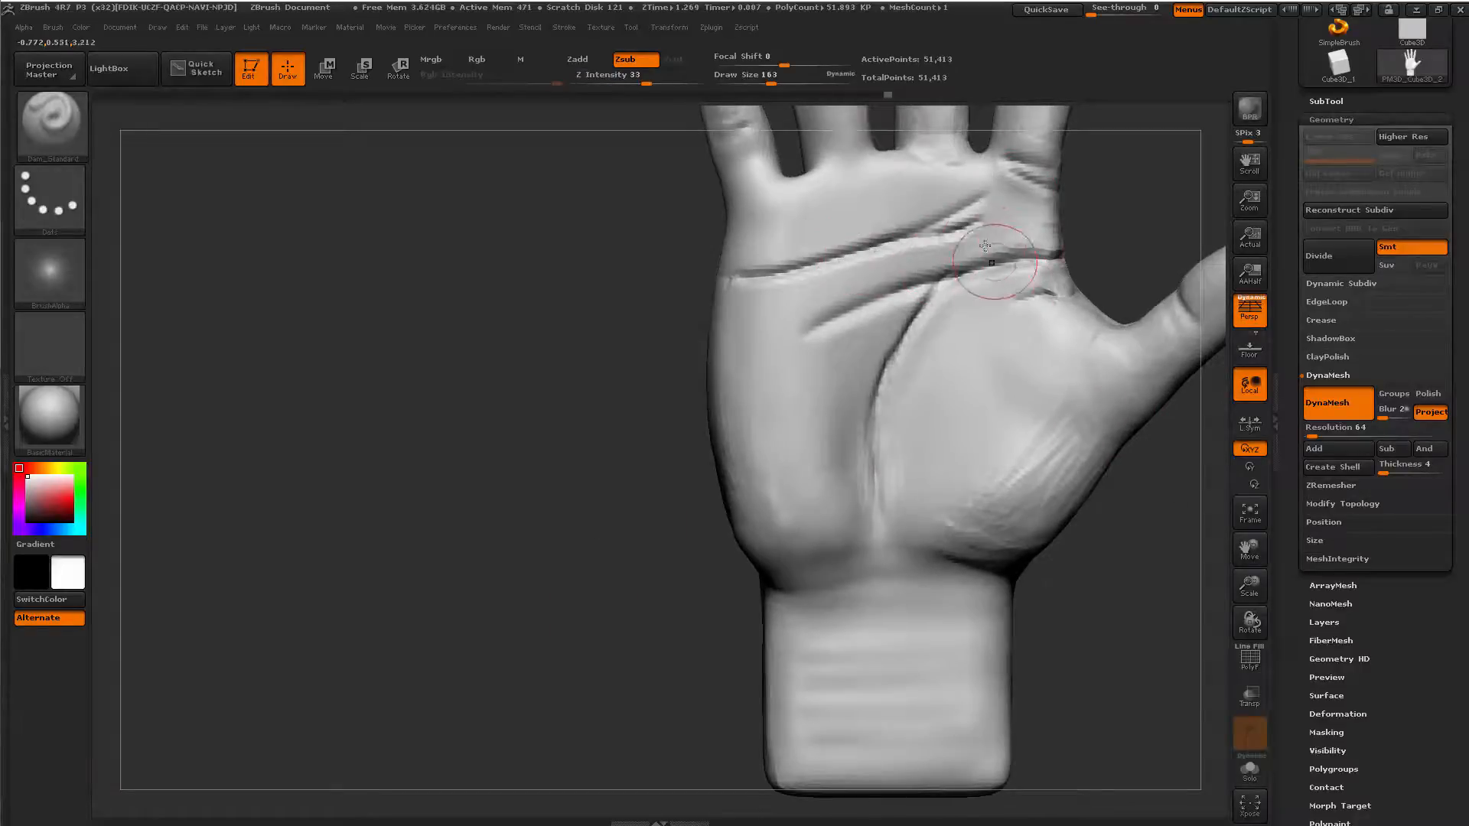
key("ctrl+z")
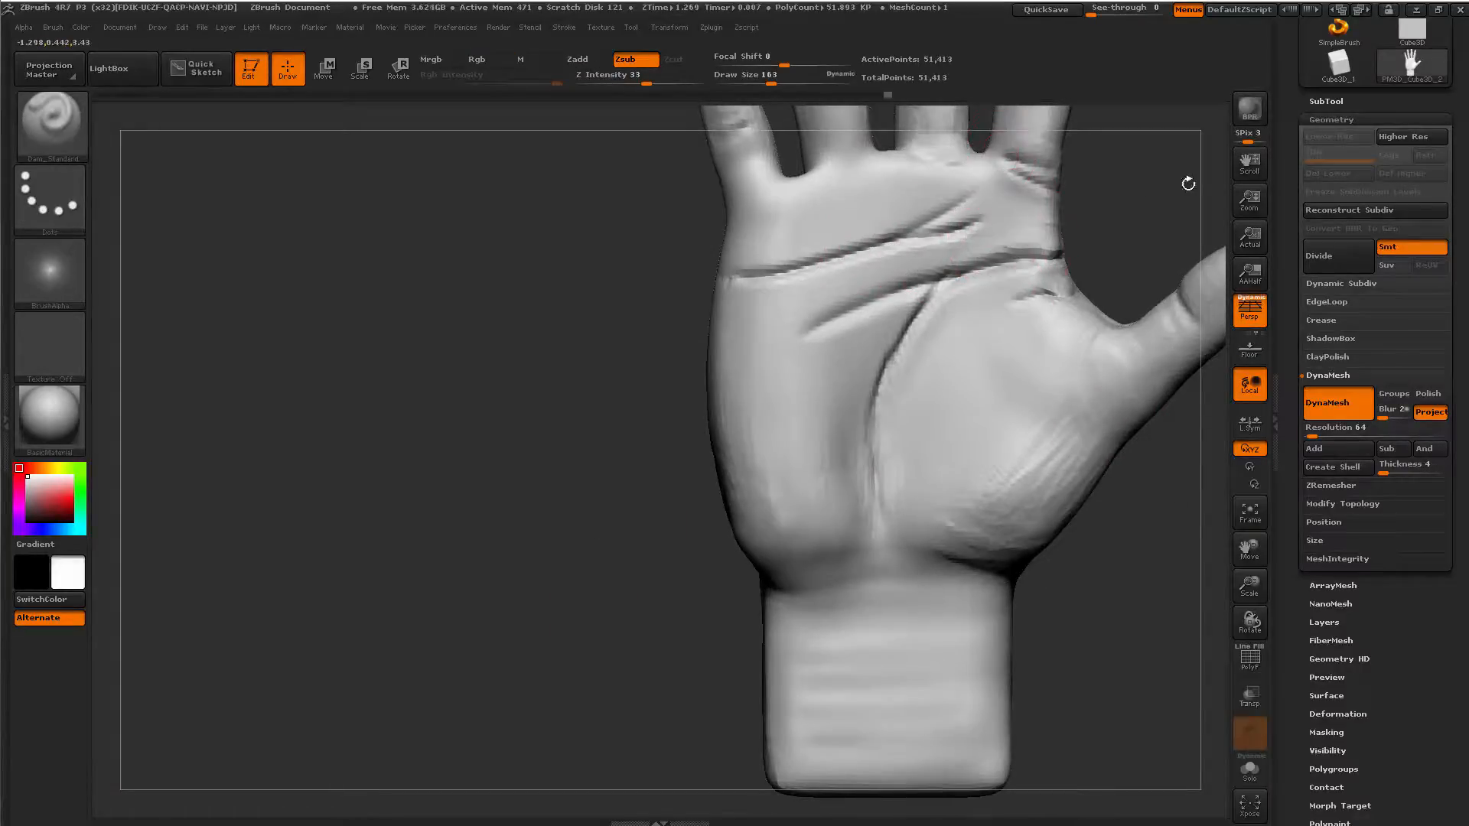
Build up the thumb mound beside the central palm crease with the ClayBuildup brush.
left_click_drag(1188, 183, 1100, 435)
key("b")
key("c")
key("b")
left_click_drag(827, 413, 945, 380)
Carve creases with Dam_Standard where the thumb mound meets the wrist, and soften the mound's outer edge.
mouse_move(1113, 642)
left_mouse_down("alt")
mouse_move(1050, 540)
mouse_move(1010, 580)
left_mouse_up("alt")
key("b")
key("d")
key("s")
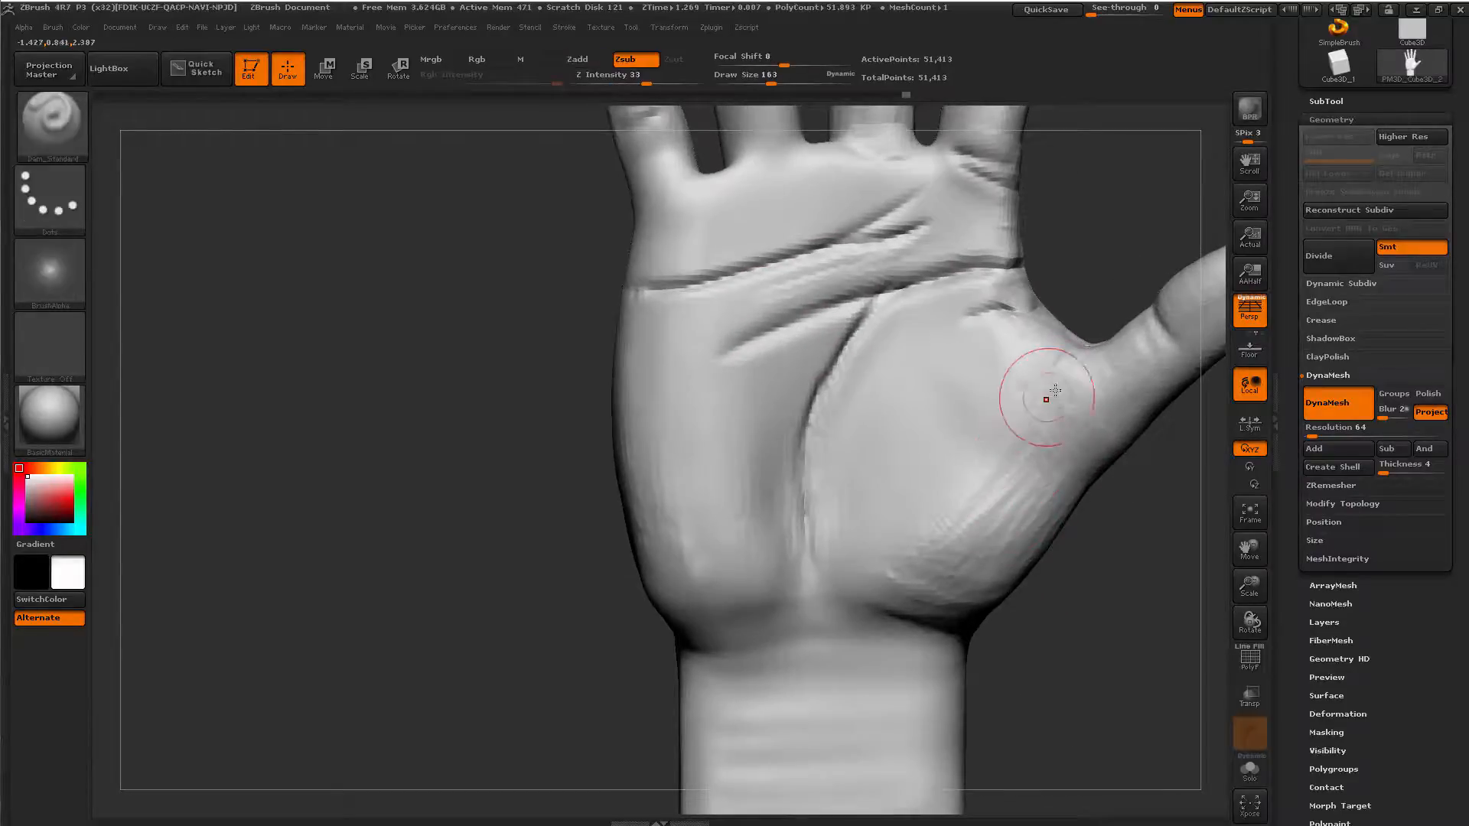
mouse_move(993, 488)
left_mouse_down()
mouse_move(977, 482)
mouse_move(909, 540)
mouse_move(934, 585)
left_mouse_up()
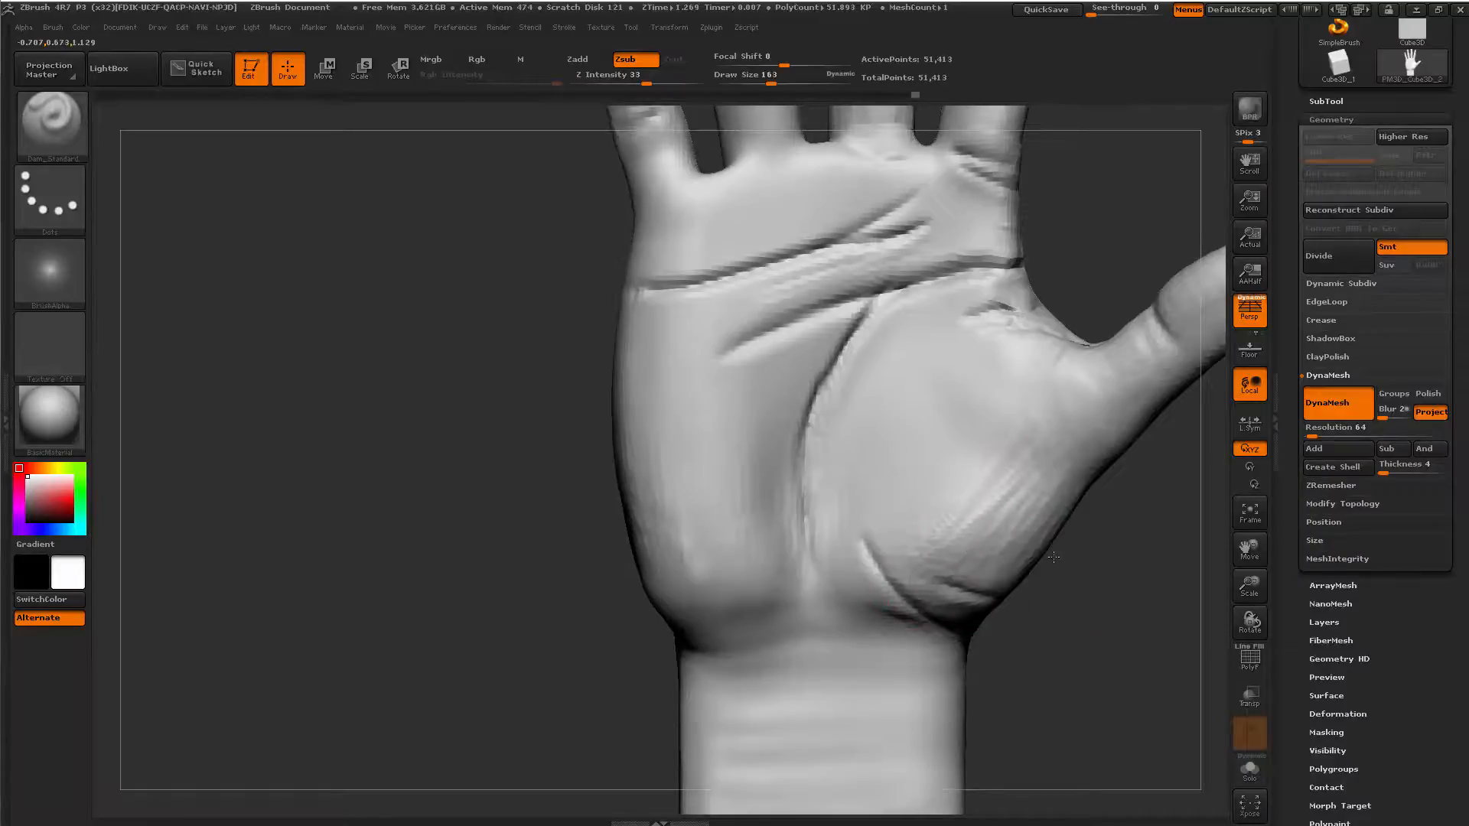
left_click_drag(1053, 557, 994, 548)
mouse_move(985, 548)
left_mouse_down()
mouse_move(1056, 560)
mouse_move(1065, 536)
mouse_move(1013, 538)
left_mouse_up()
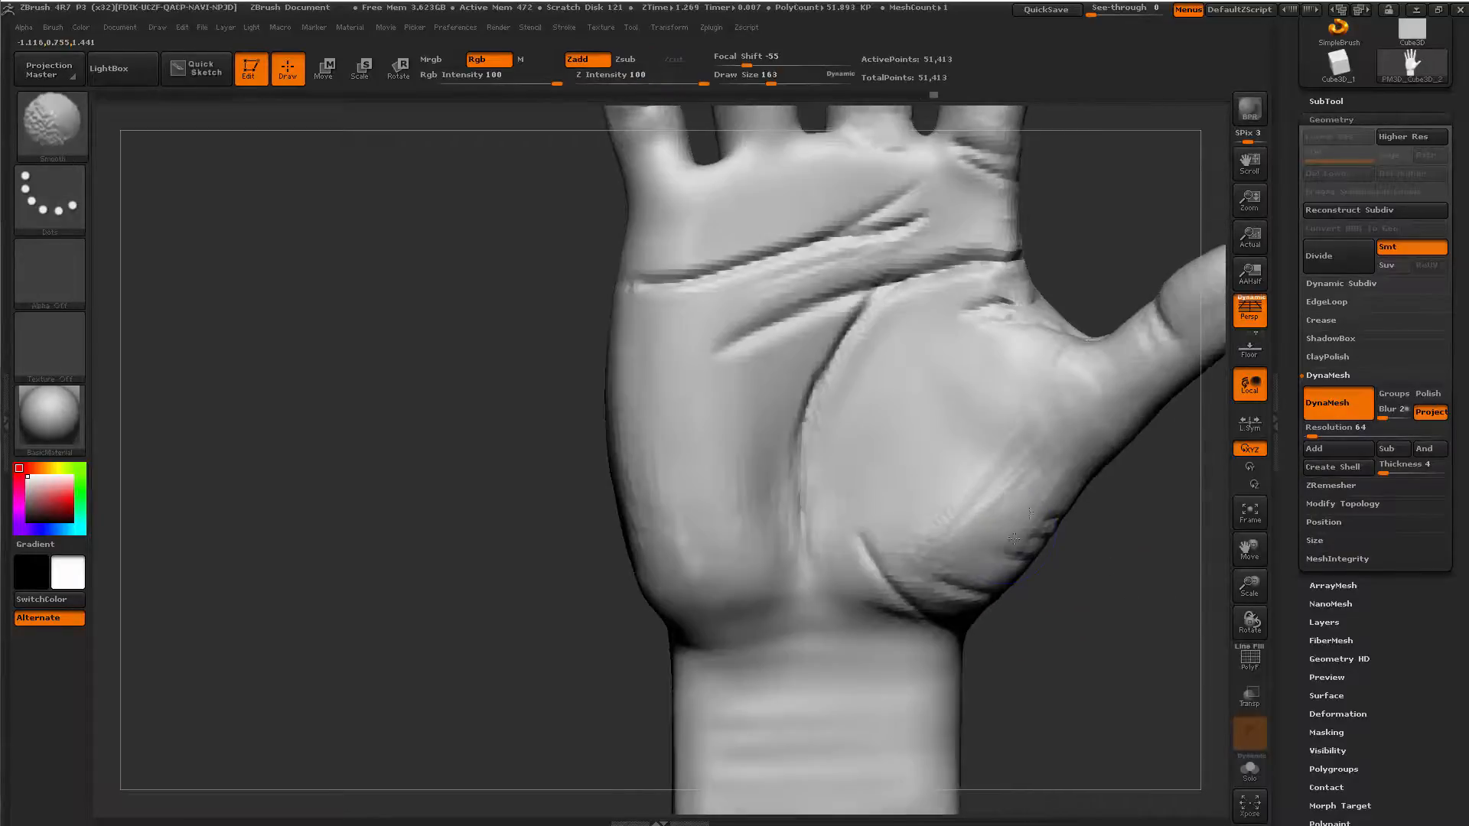
Check the whole hand's proportions and smooth the heel of the palm on the little-finger side.
right_click_drag(979, 475, 793, 516, "ctrl")
left_click_drag(793, 517, 659, 667)
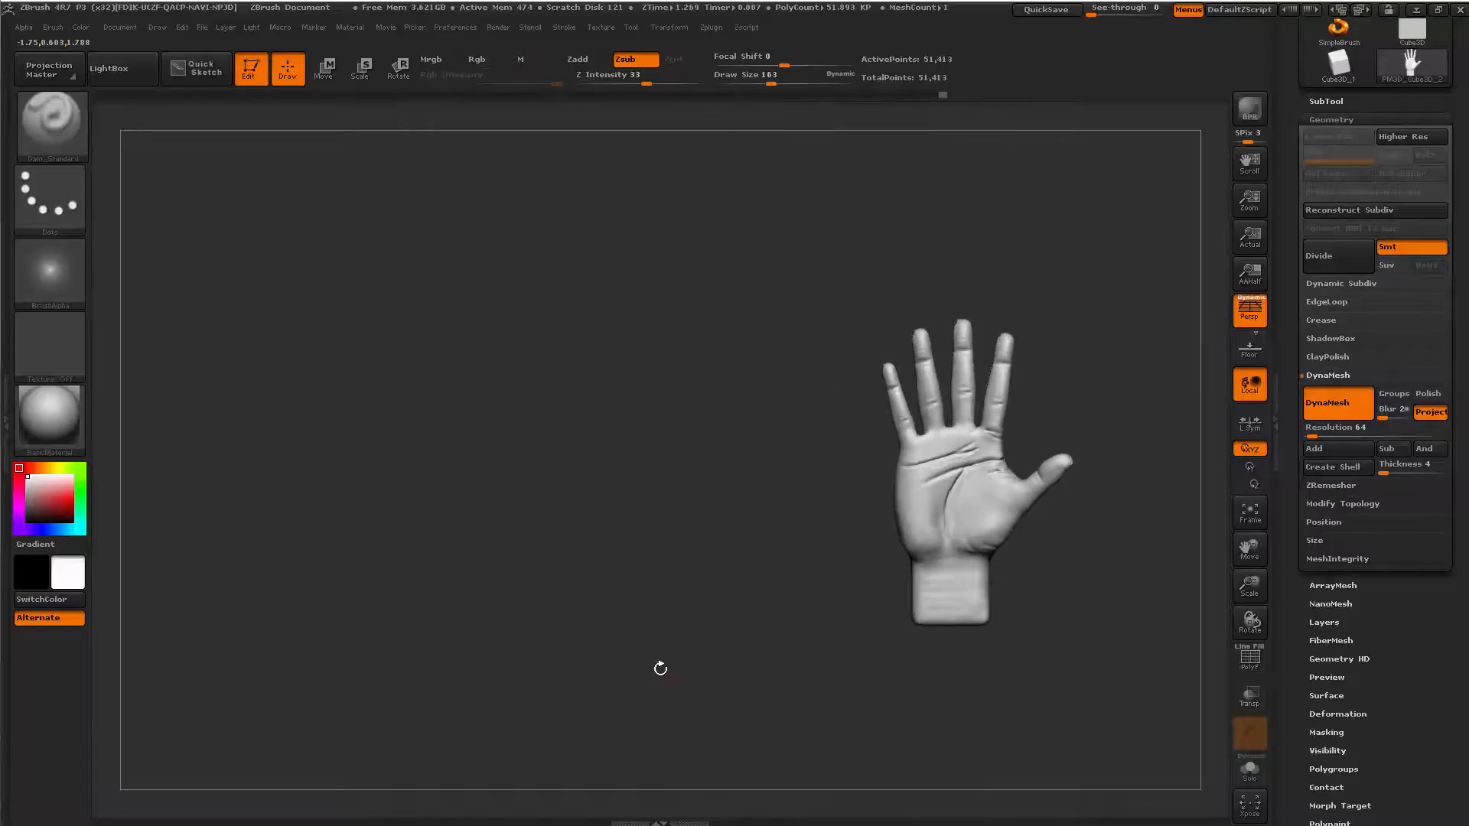
right_click_drag(658, 668, 661, 712, "ctrl")
mouse_move(662, 711)
left_mouse_down()
mouse_move(648, 598)
mouse_move(666, 673)
left_mouse_up()
left_click_drag(729, 556, 705, 512, "shift")
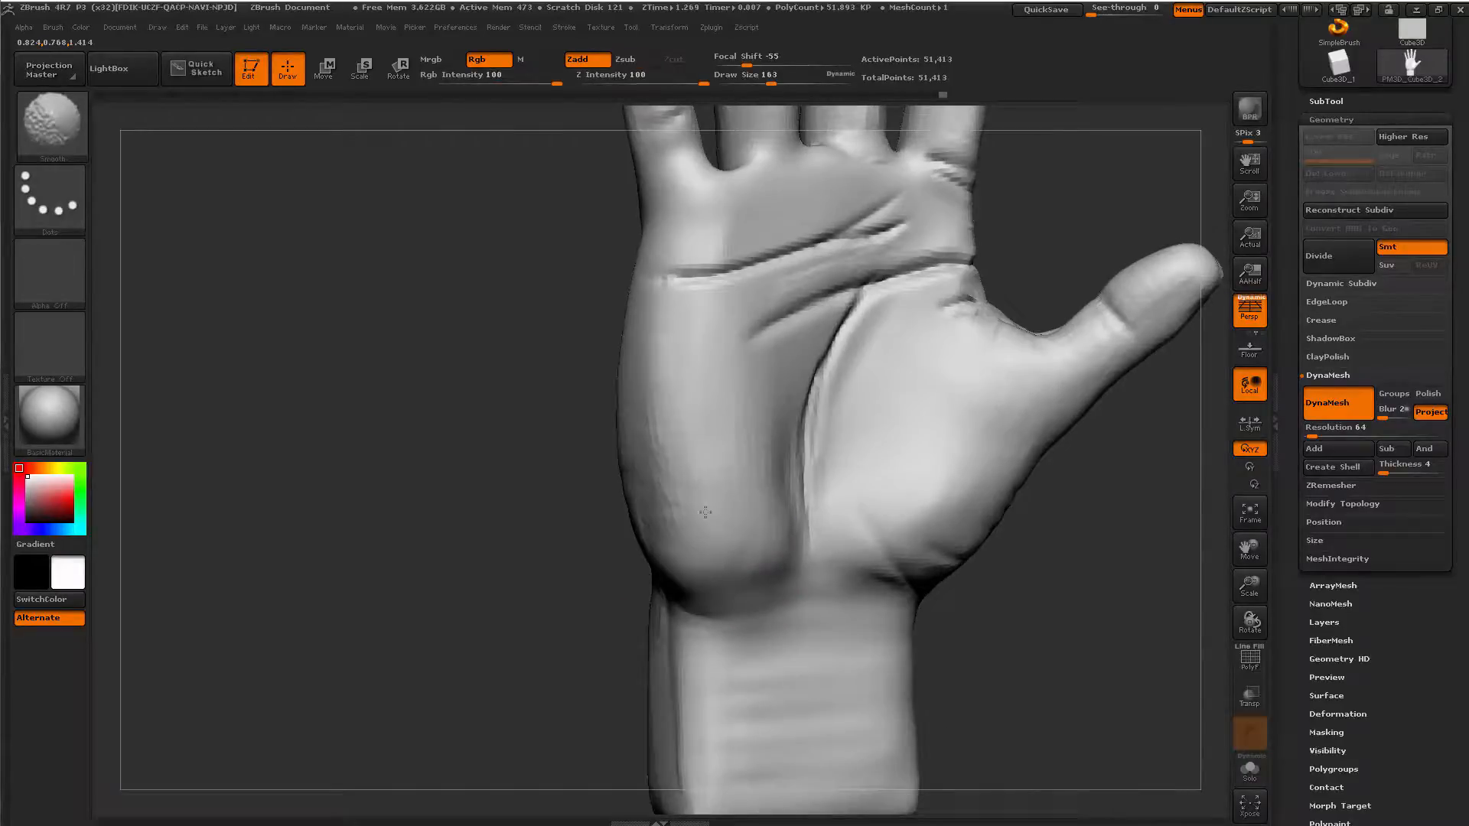
Carve the wrist crease beneath the heel of the palm with Dam_Standard at draw size 140.
mouse_move(605, 642)
left_mouse_down()
mouse_move(554, 650)
mouse_move(474, 620)
left_mouse_up()
right_click_drag(474, 620, 535, 643, "ctrl")
key("space")
left_click_drag(748, 556, 742, 569)
left_click_drag(1032, 659, 1004, 537, "alt")
key("space")
left_click_drag(711, 465, 695, 528)
key("b")
key("c")
key("b")
key("space")
key("b")
key("d")
key("s")
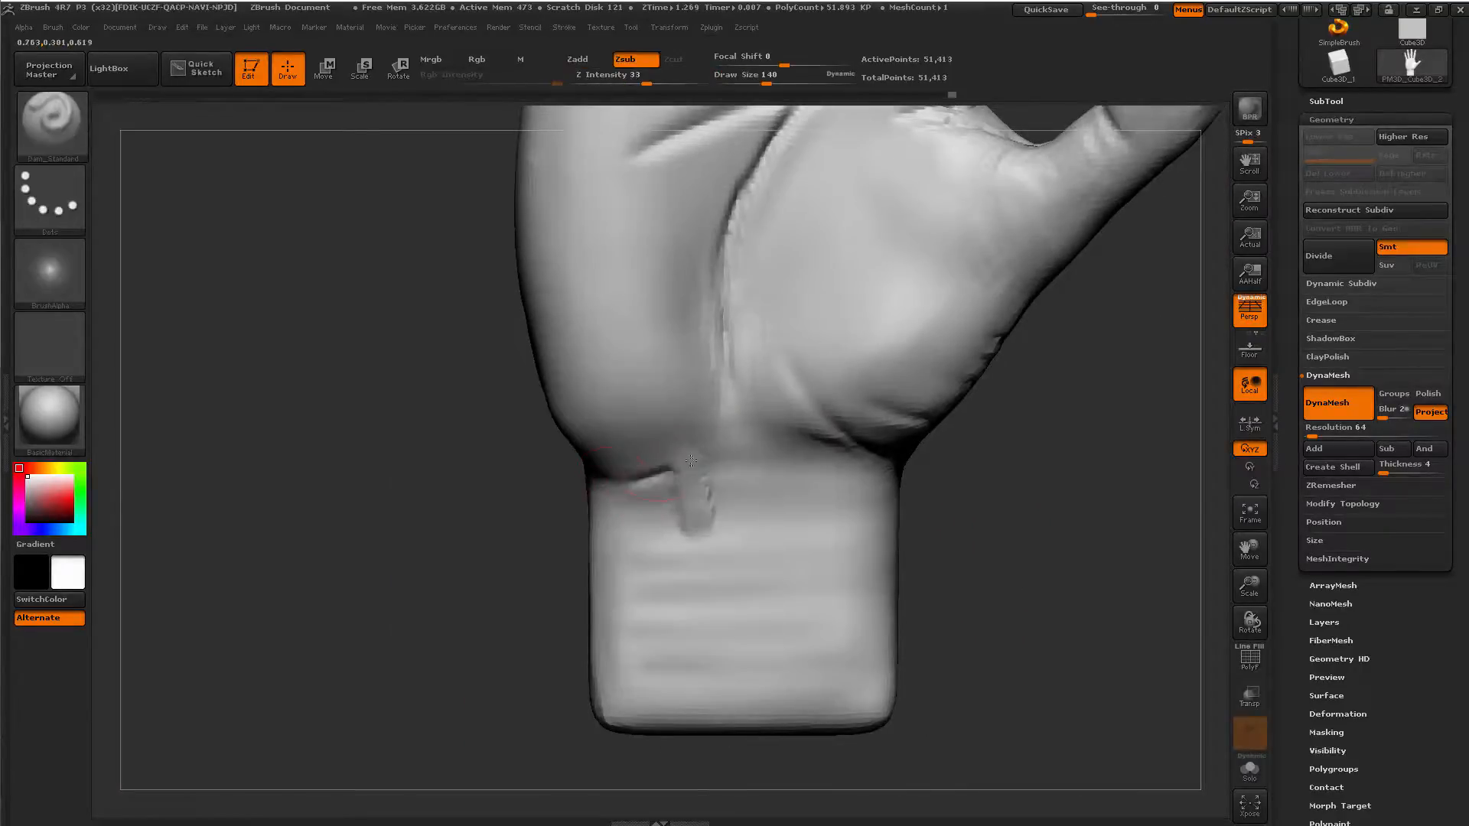
left_click_drag(690, 460, 724, 394)
Build up lengthwise tendons on the inner wrist with ClayBuildup at draw size 140.
key("b")
key("c")
key("b")
mouse_move(703, 528)
left_mouse_down()
mouse_move(700, 618)
mouse_move(689, 456)
mouse_move(699, 651)
left_mouse_up()
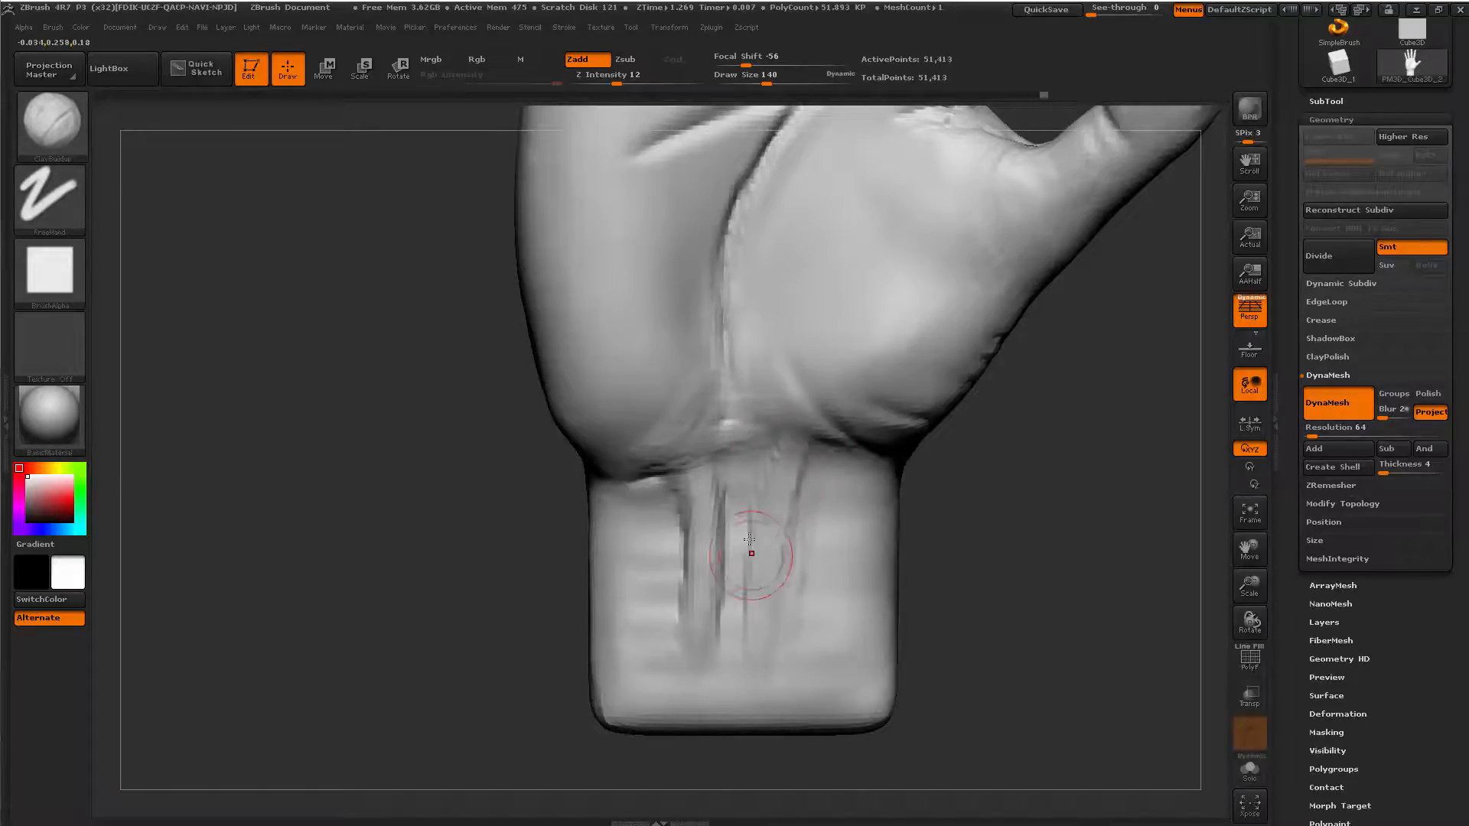
Carve two crease lines across the inner wrist with Dam_Standard at draw size 140.
key("b")
key("d")
key("s")
left_click_drag(748, 463, 888, 463)
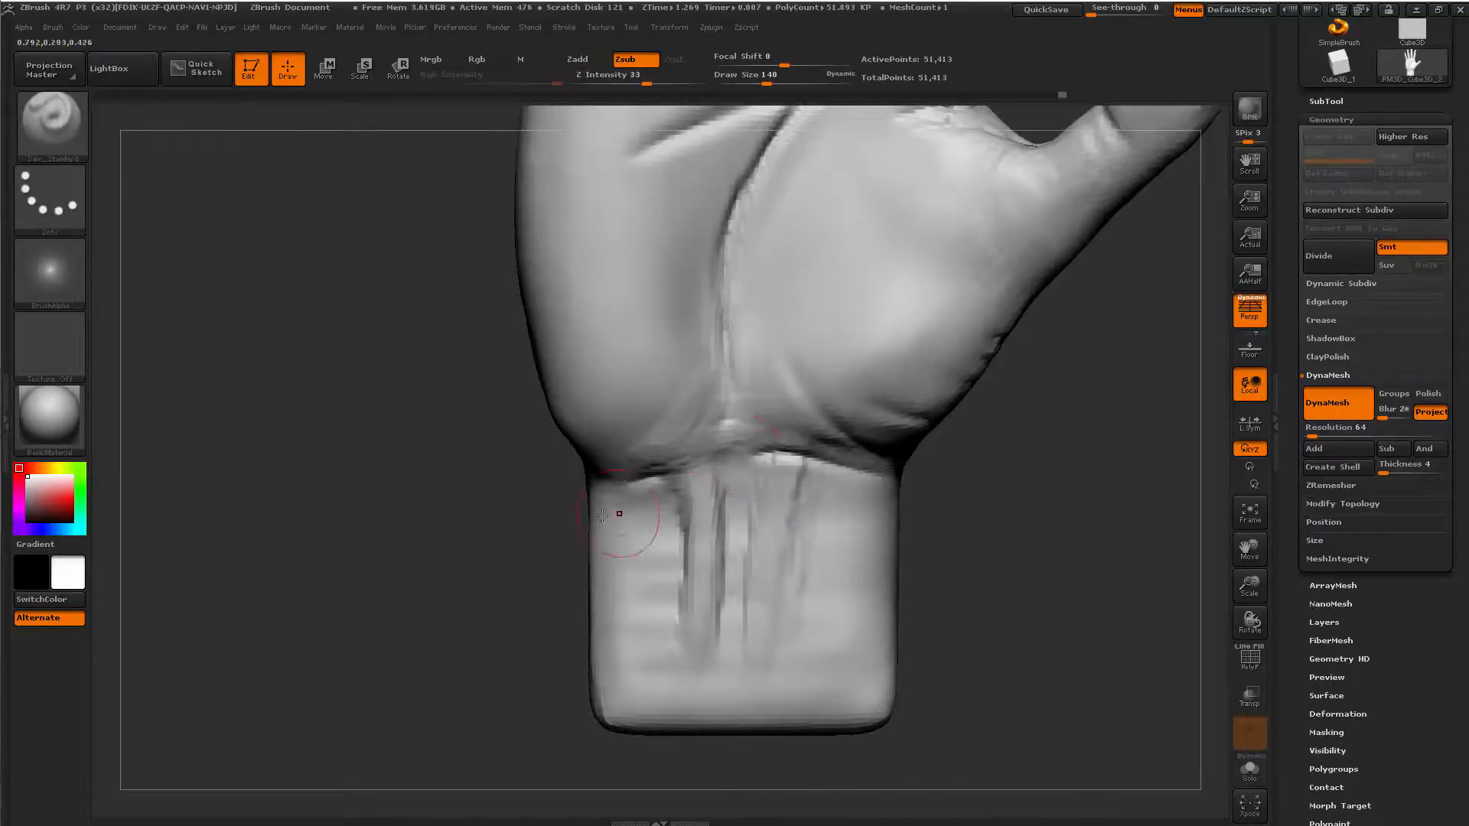
left_click_drag(612, 504, 726, 491)
left_click_drag(892, 501, 681, 507)
Smooth the inner wrist creases and tendons so they blend into the surface.
left_click_drag(956, 563, 982, 560)
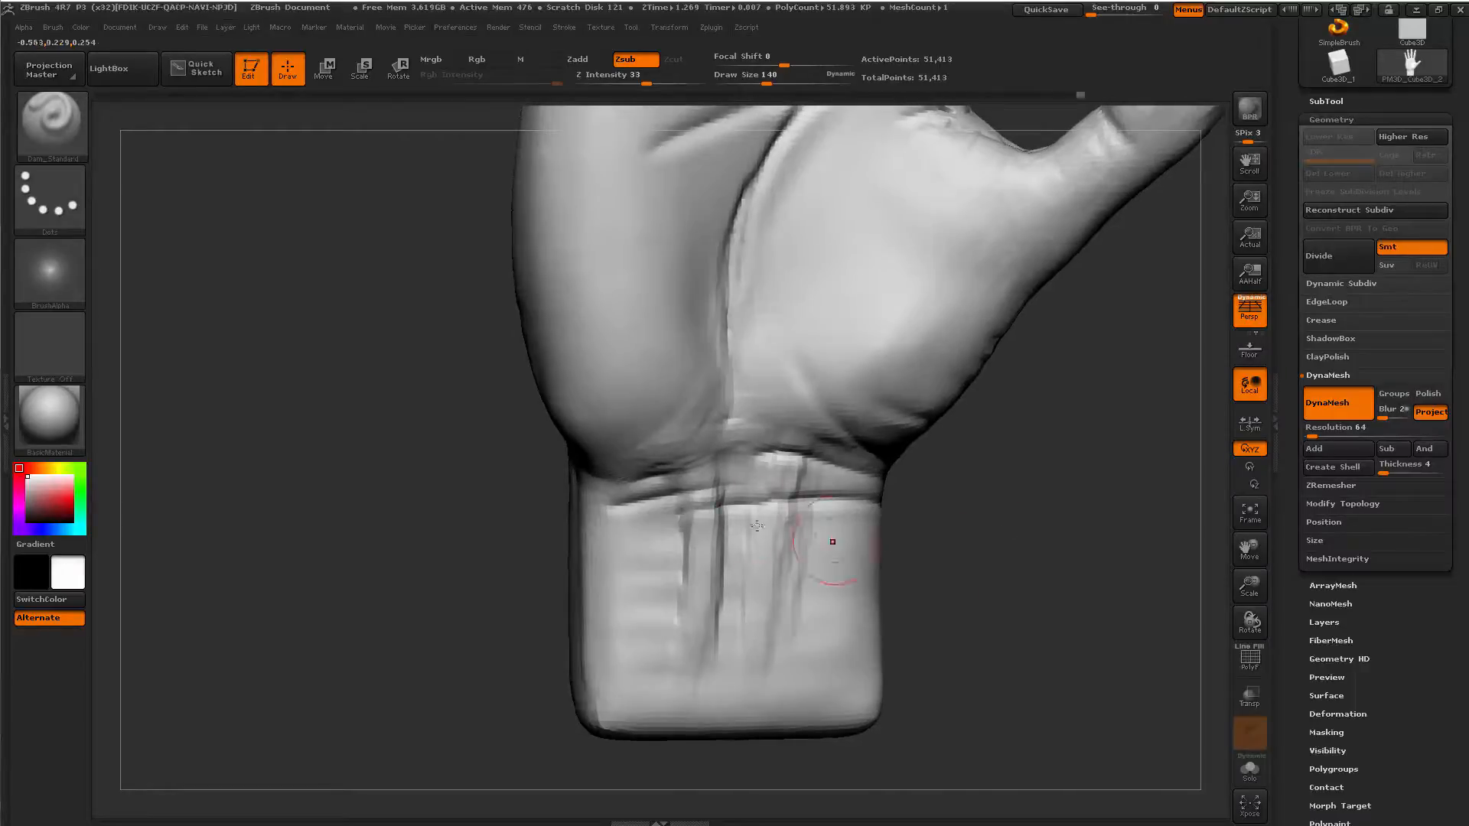
mouse_move(700, 493)
left_mouse_down("shift")
mouse_move(684, 581)
mouse_move(765, 617)
mouse_move(790, 482)
left_mouse_up("shift")
mouse_move(1009, 574)
left_mouse_down("alt")
mouse_move(715, 734)
mouse_move(741, 649)
left_mouse_up("alt")
left_click_drag(690, 524, 704, 668, "shift")
Build up the thumb side of the forearm stump with ClayBuildup at draw size 372.
mouse_move(955, 609)
left_mouse_down()
mouse_move(806, 584)
mouse_move(862, 564)
left_mouse_up()
key("space")
left_click_drag(990, 554, 1036, 556)
key("b")
key("c")
key("b")
left_click_drag(852, 590, 830, 666)
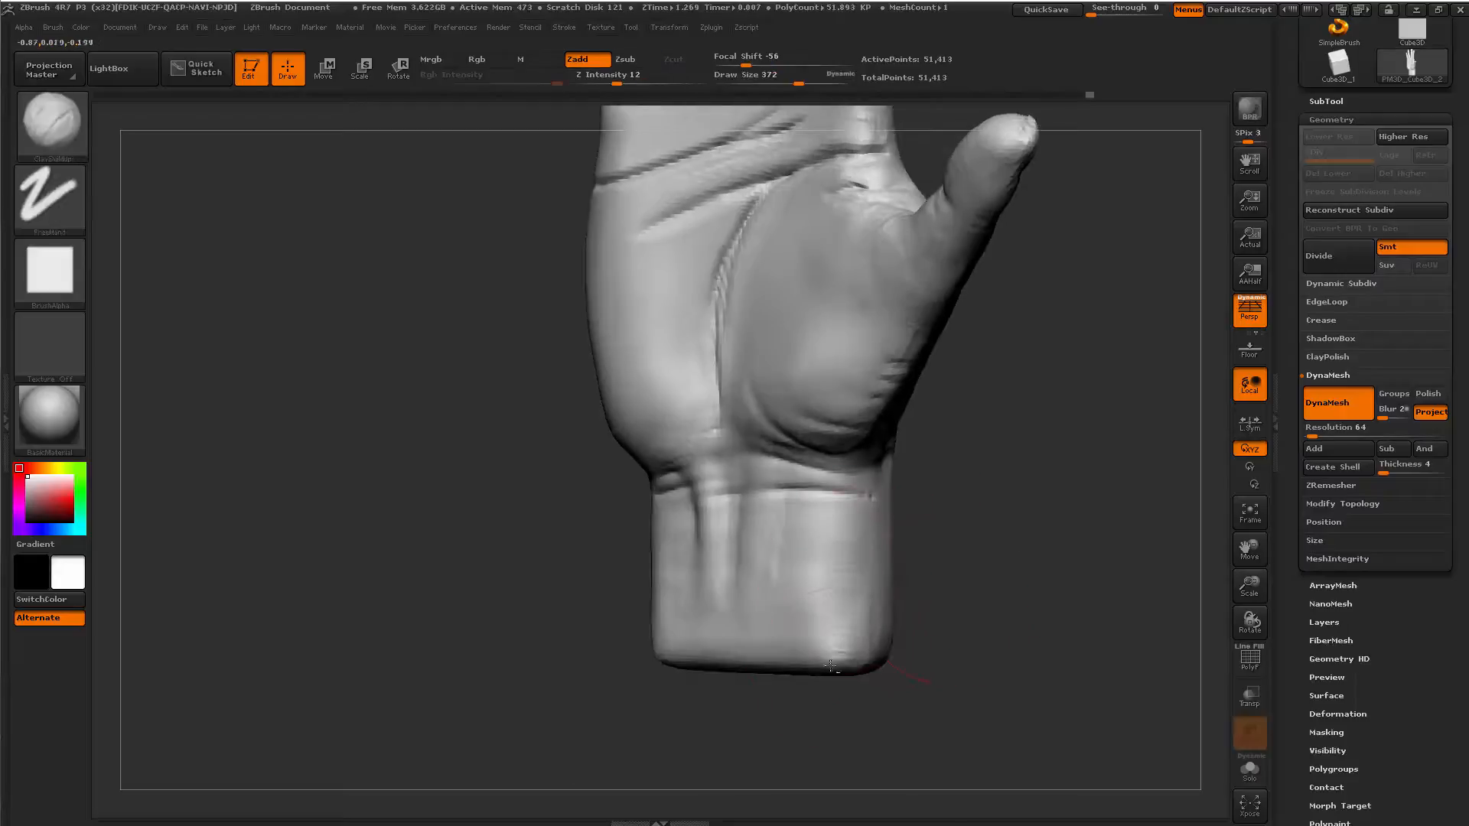
left_click_drag(748, 771, 795, 764)
Add volume to the little-finger side of the wrist with ClayBuildup at draw size 192.
left_click_drag(552, 581, 635, 535)
key("space")
left_click_drag(626, 438, 600, 438)
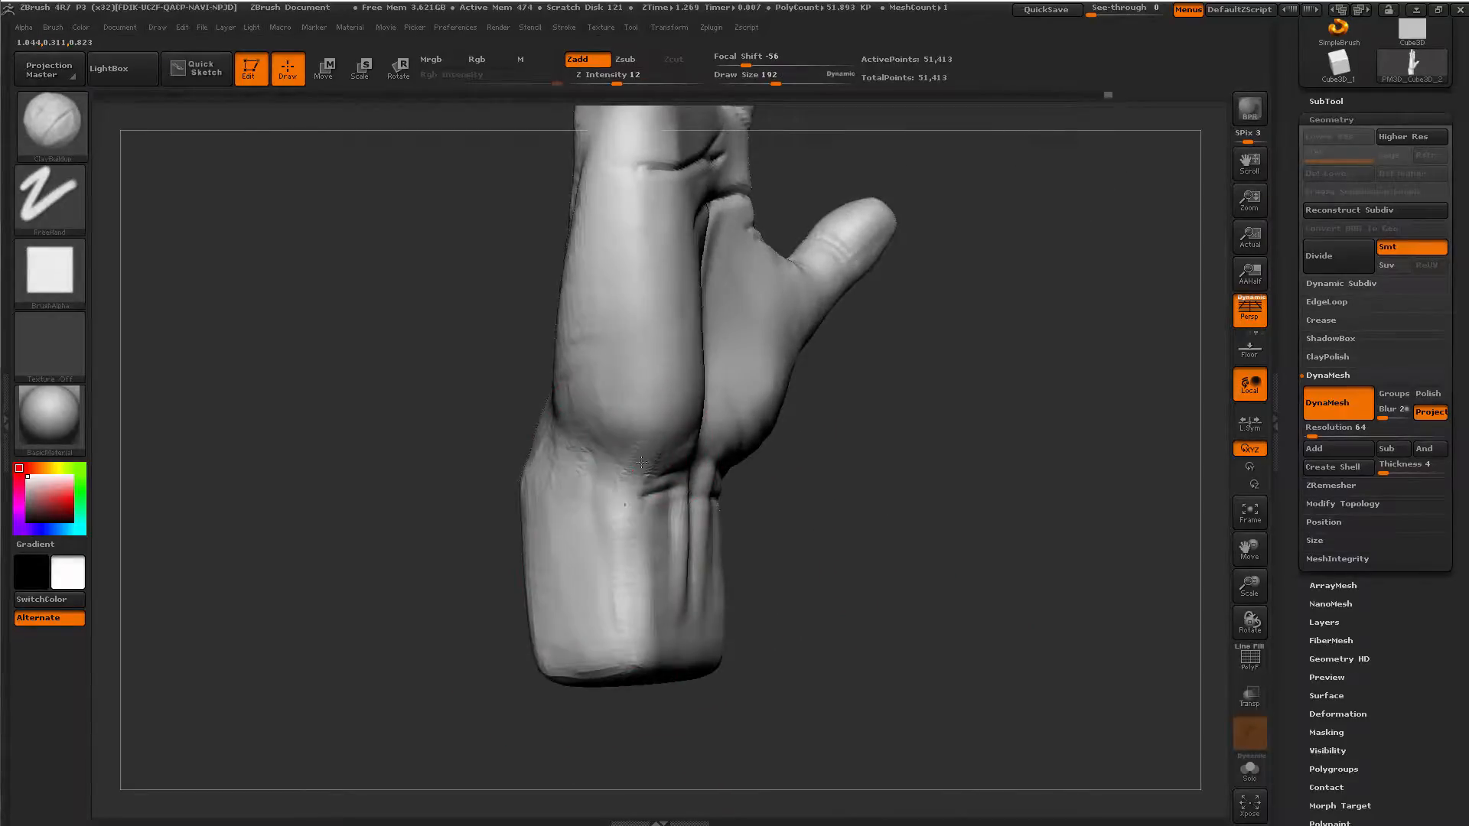
mouse_move(482, 644)
left_mouse_down("shift")
mouse_move(486, 596)
mouse_move(634, 544)
mouse_move(708, 485)
mouse_move(606, 407)
mouse_move(617, 522)
mouse_move(564, 498)
mouse_move(536, 509)
left_mouse_up("shift")
Build up the ulna bump on the back of the wrist with ClayBuildup and smooth it into the forearm.
key("b")
key("c")
key("b")
right_click_drag(501, 571, 609, 584, "shift")
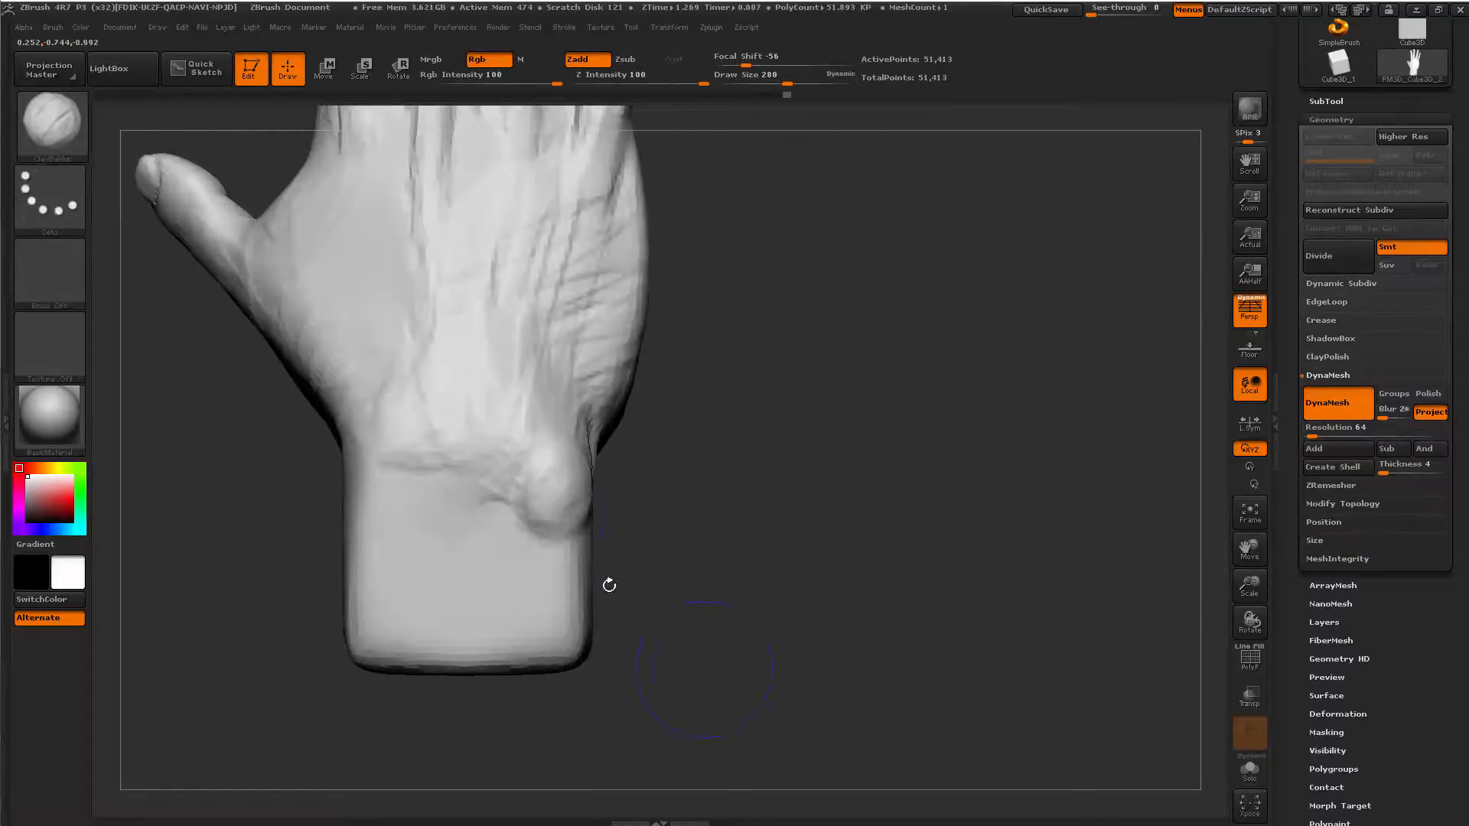
left_click_drag(547, 520, 558, 525, "shift")
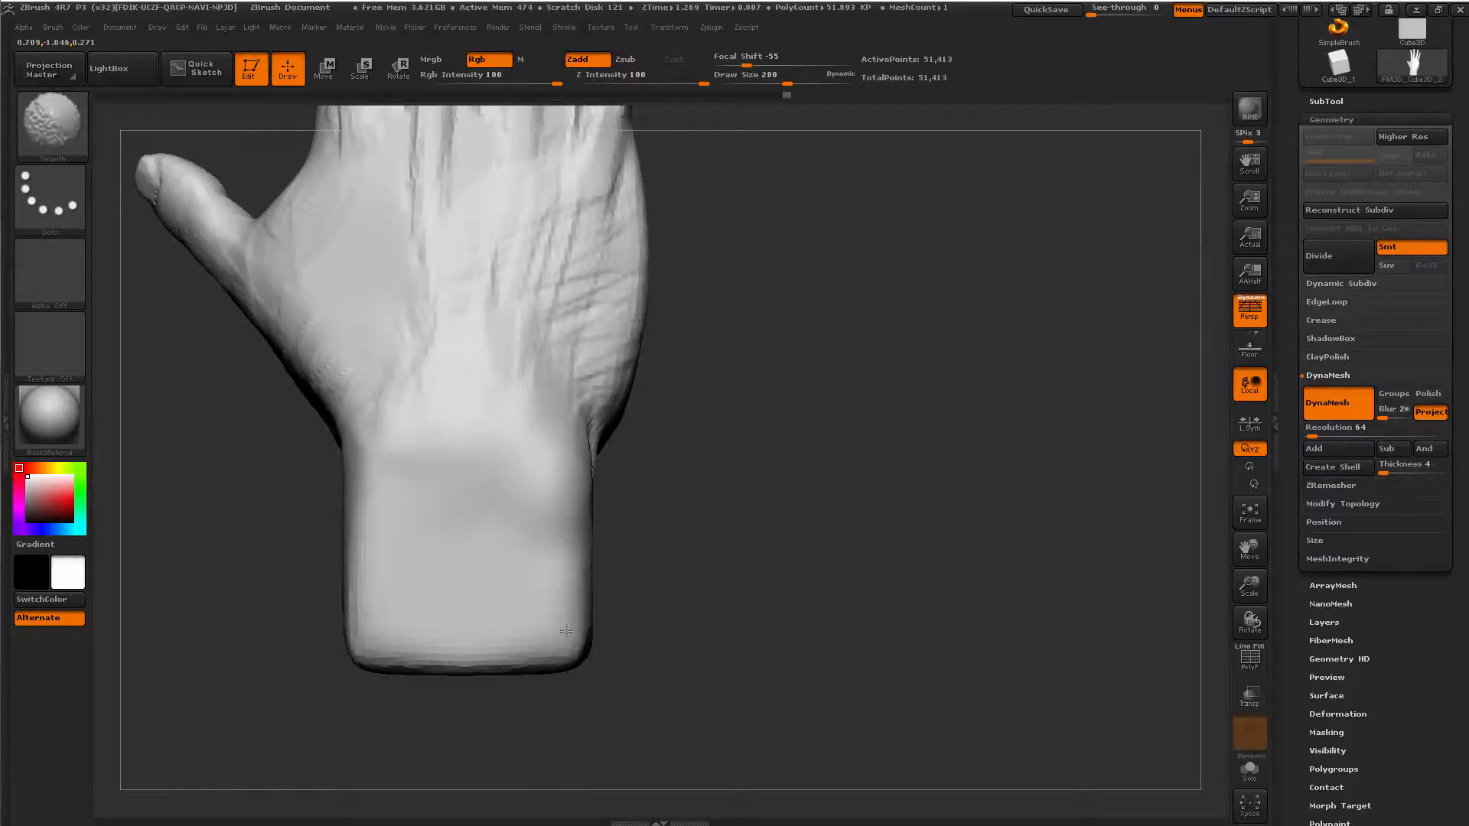
mouse_move(655, 533)
left_mouse_down()
mouse_move(479, 558)
mouse_move(508, 604)
left_mouse_up()
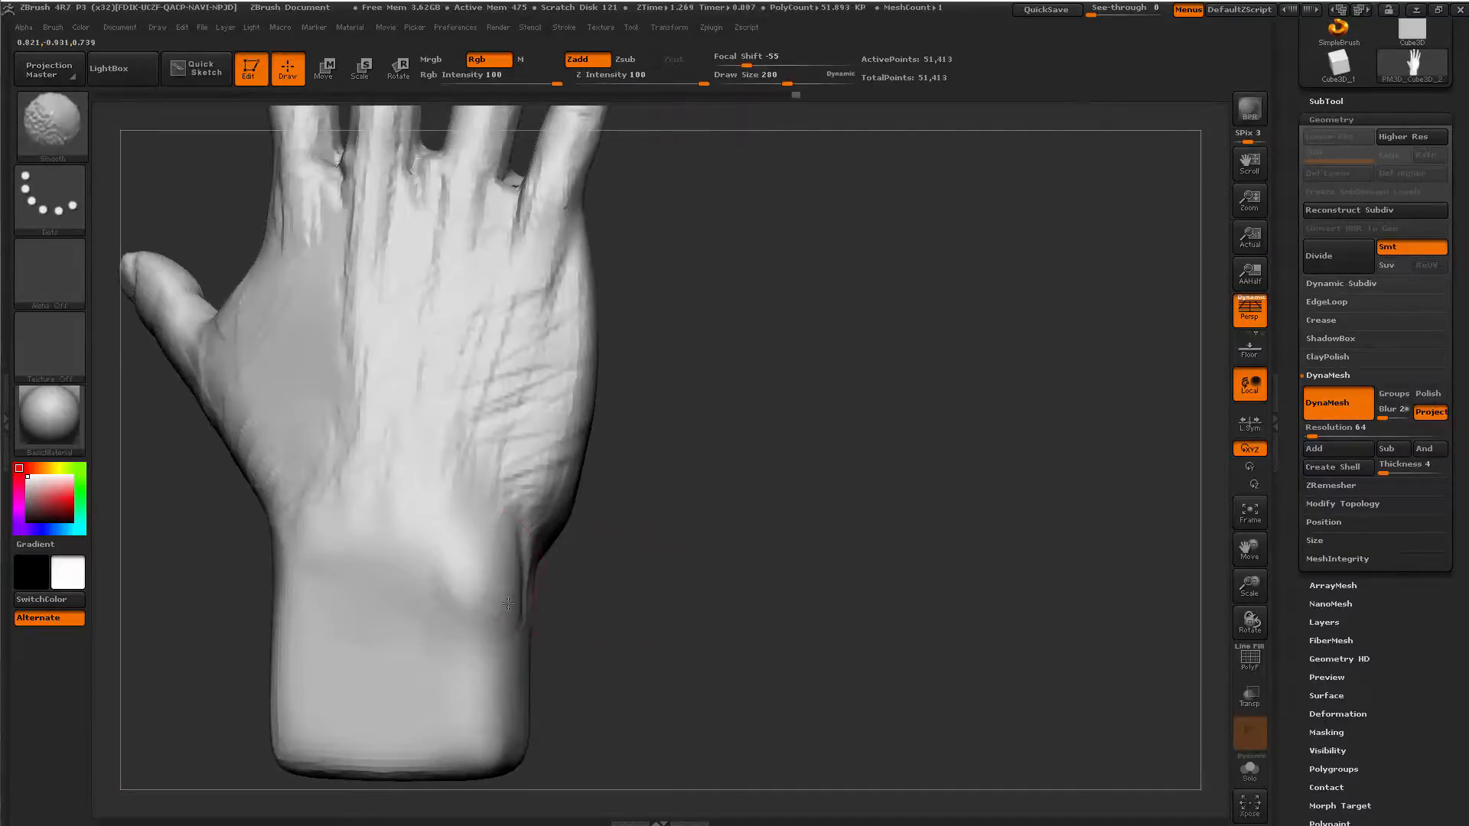
Smooth the rough strokes across the back of the hand.
mouse_move(719, 501)
left_mouse_down("alt")
mouse_move(758, 570)
mouse_move(704, 565)
left_mouse_up("alt")
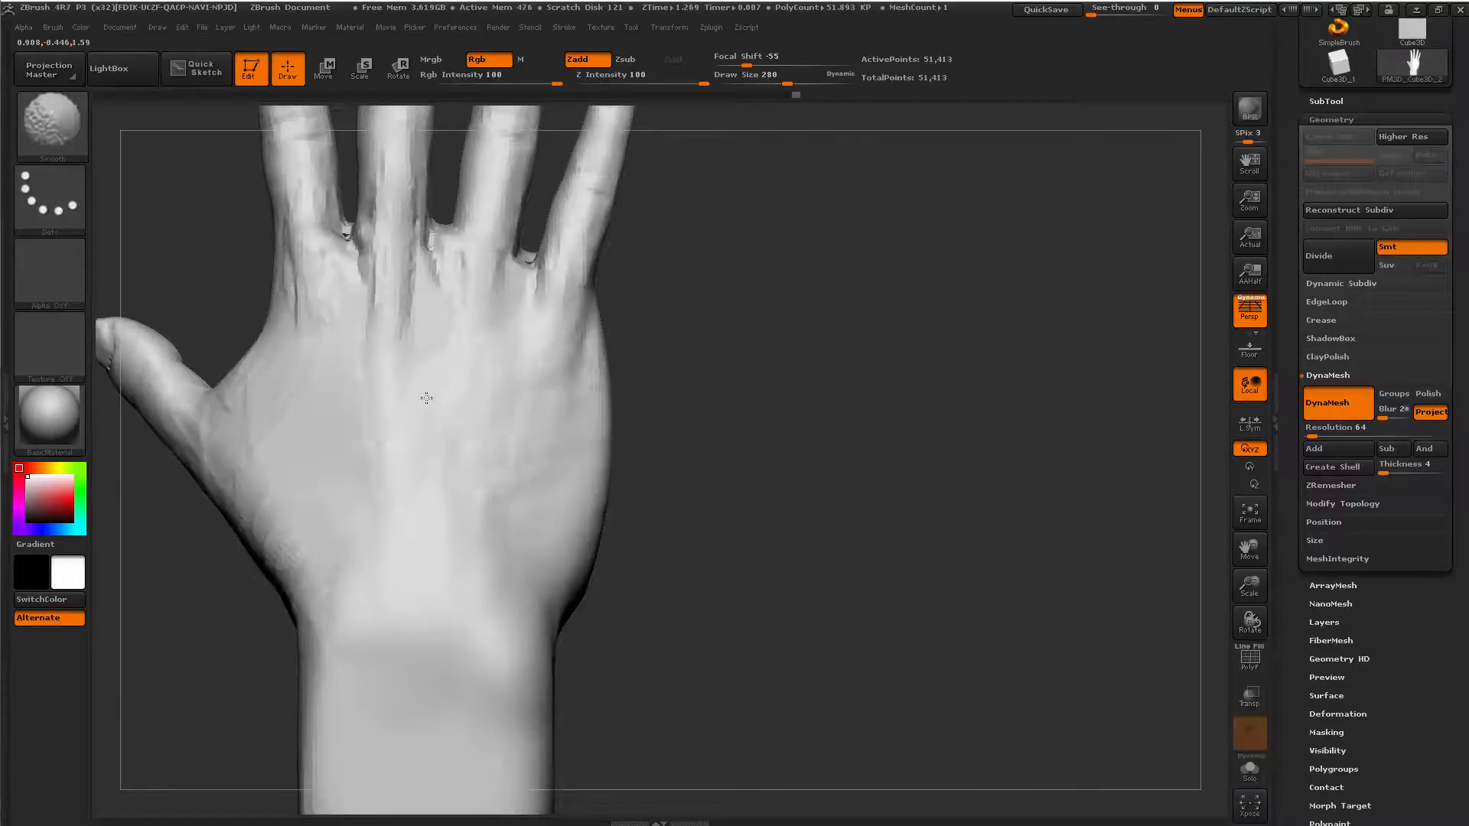
left_click_drag(426, 397, 303, 480, "shift")
left_click_drag(787, 538, 812, 601, "alt")
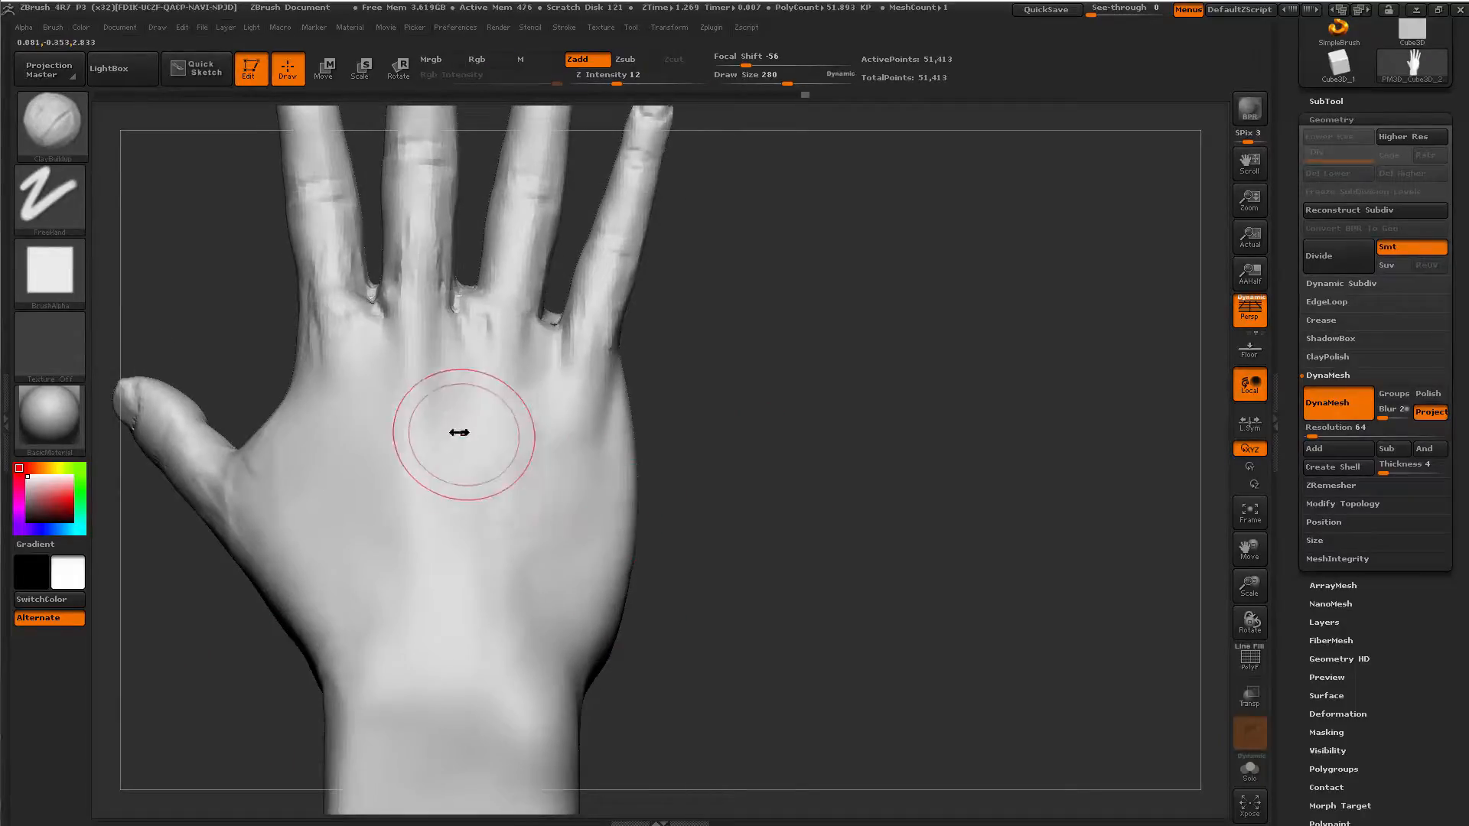
Raise tendon ridges from the index, ring and little finger knuckles toward the wrist with ClayBuildup at draw size 163.
key("space")
left_click_drag(368, 428, 346, 428)
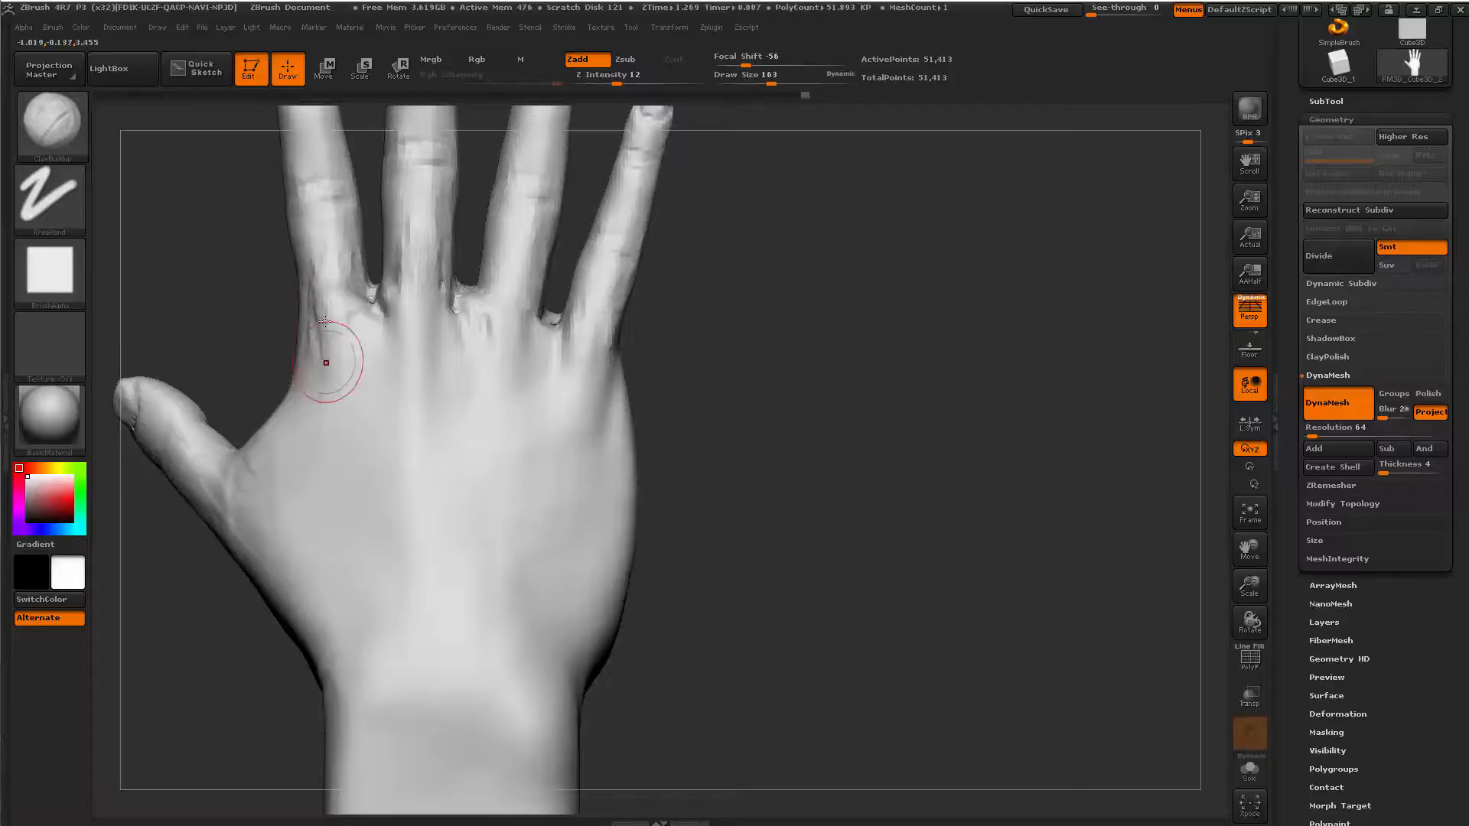
left_click_drag(325, 321, 376, 593)
left_click_drag(506, 331, 489, 512)
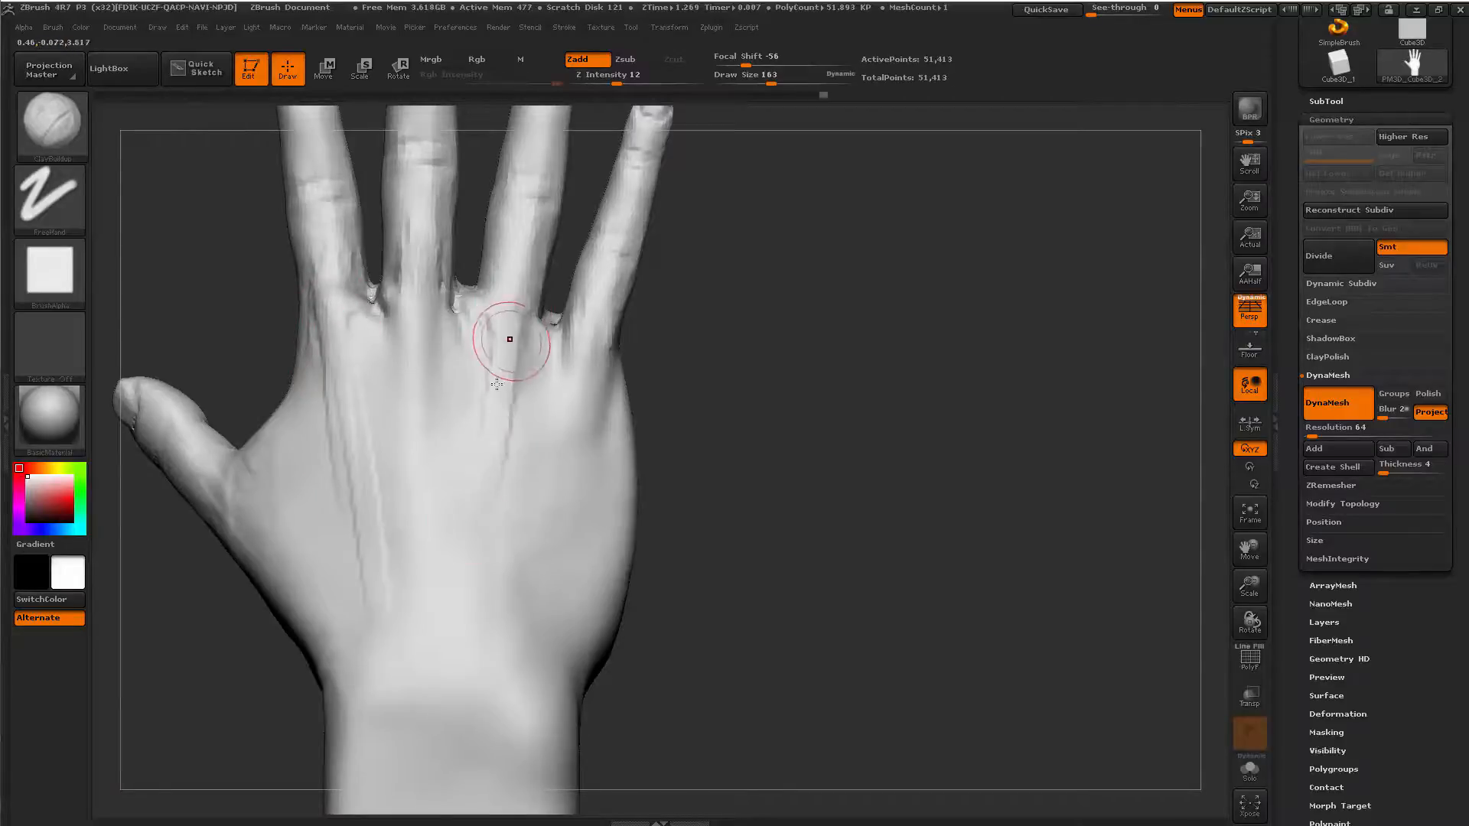
left_click_drag(496, 384, 459, 626)
left_click_drag(595, 366, 520, 662)
Build up the areas below the finger gaps on the back of the hand and smooth the tendon ridges.
left_click_drag(253, 612, 230, 581)
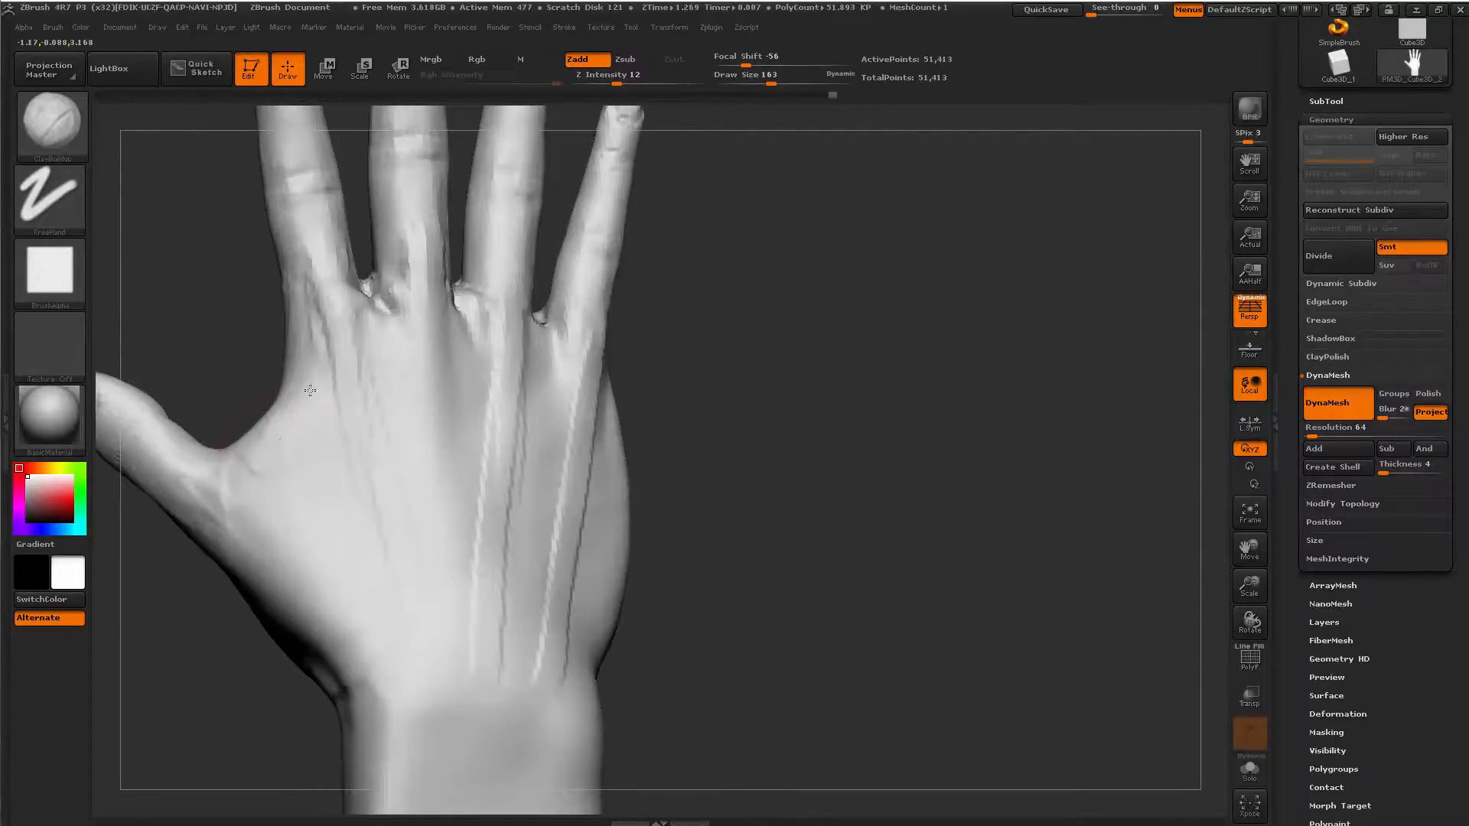
mouse_move(309, 390)
left_mouse_down()
mouse_move(302, 467)
mouse_move(332, 544)
mouse_move(295, 457)
left_mouse_up()
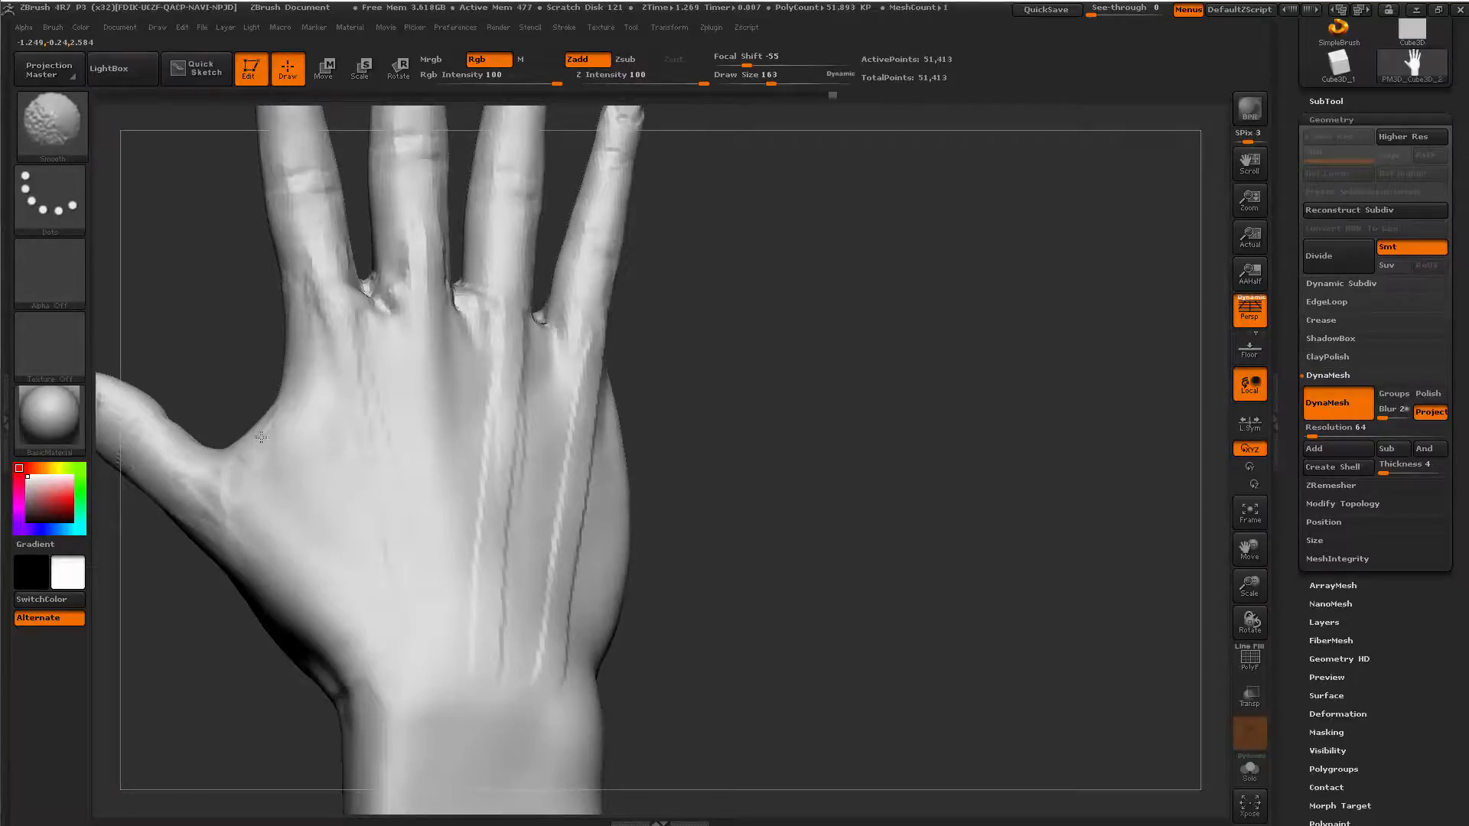
left_click_drag(383, 312, 394, 394)
left_click_drag(476, 330, 473, 398)
left_click_drag(478, 326, 484, 466)
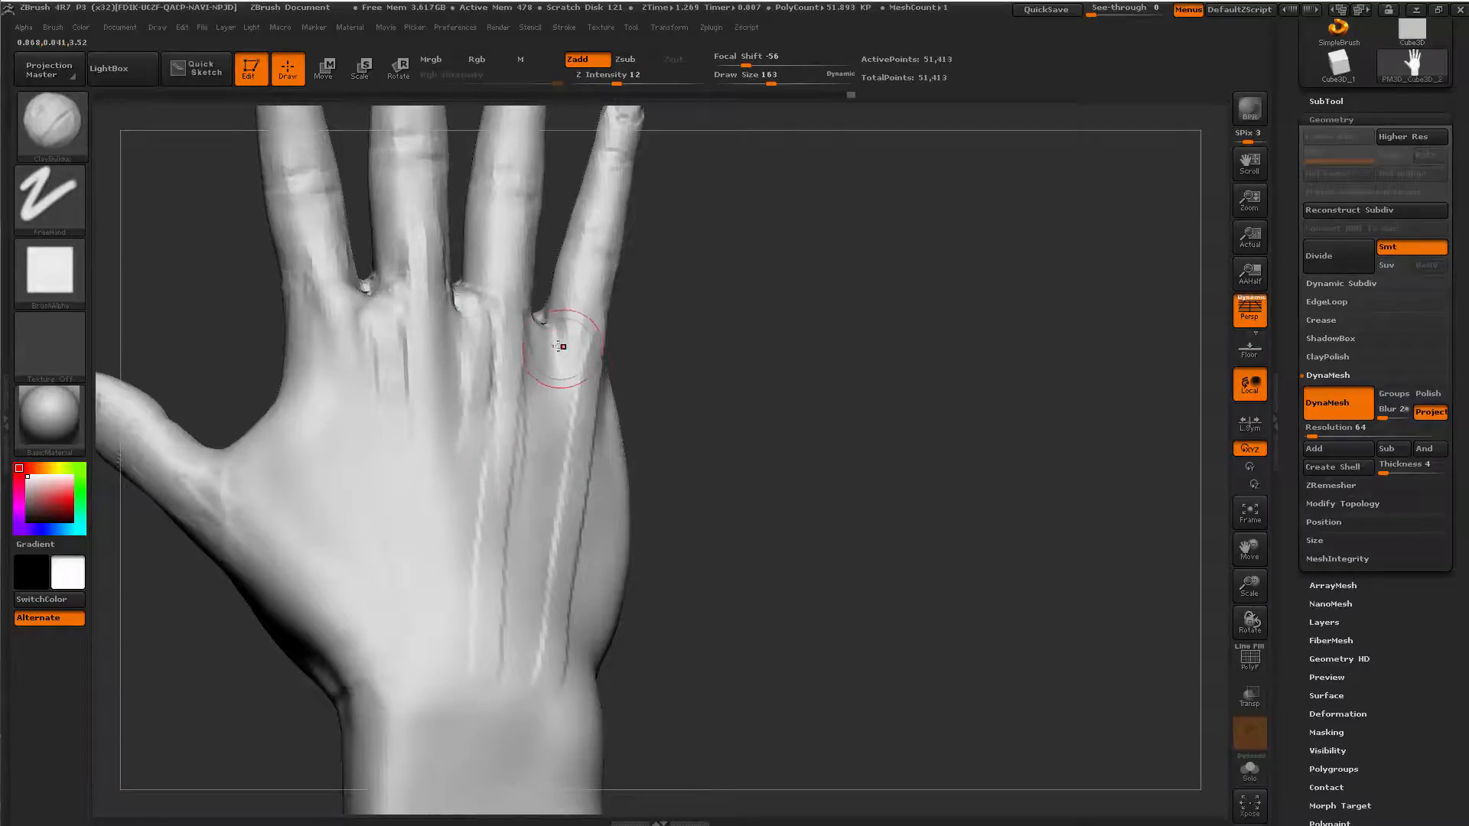
mouse_move(561, 346)
left_mouse_down()
mouse_move(546, 393)
mouse_move(554, 466)
left_mouse_up()
left_click_drag(554, 466, 556, 438, "shift")
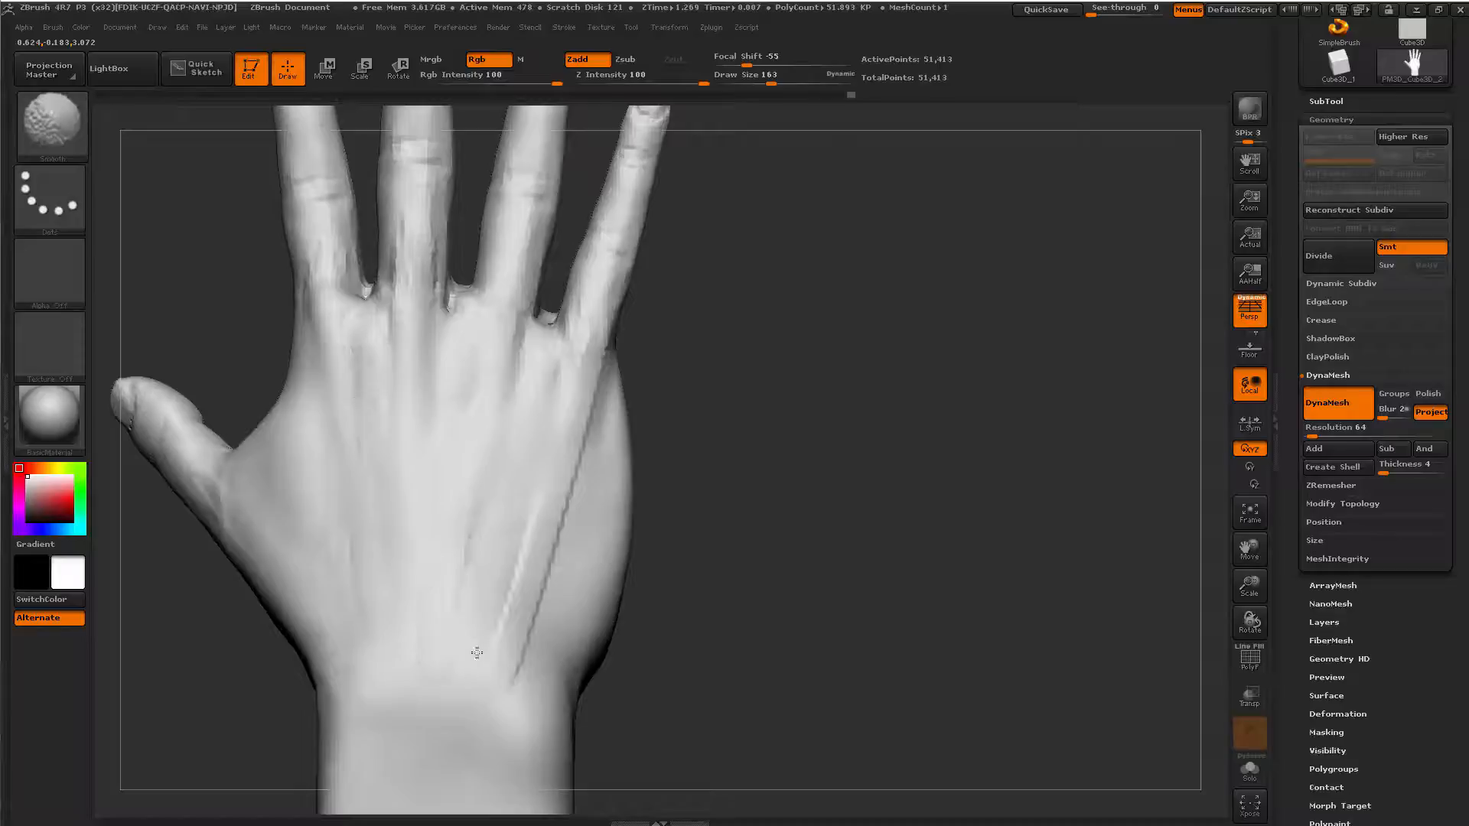
Fill and smooth the webs between the fingers on the back of the hand at draw size 87.
mouse_move(849, 463)
left_mouse_down("alt")
mouse_move(803, 433)
mouse_move(702, 557)
mouse_move(560, 361)
left_mouse_up("alt")
left_click_drag(681, 350, 635, 467, "alt")
key("space")
left_click_drag(541, 405, 520, 417)
left_click_drag(407, 370, 400, 351)
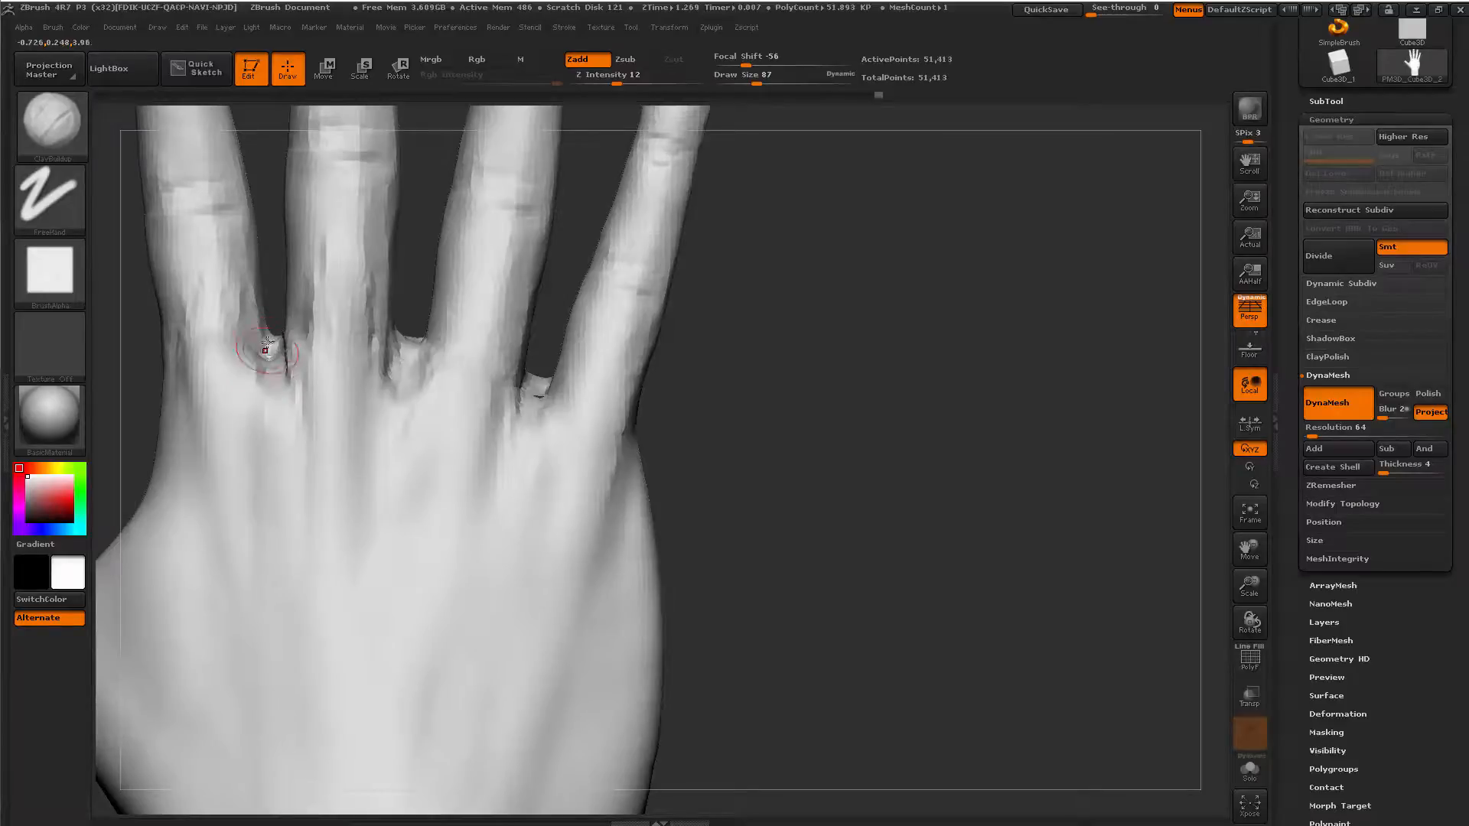
left_click_drag(267, 346, 273, 362, "shift")
left_click_drag(546, 419, 543, 390, "shift")
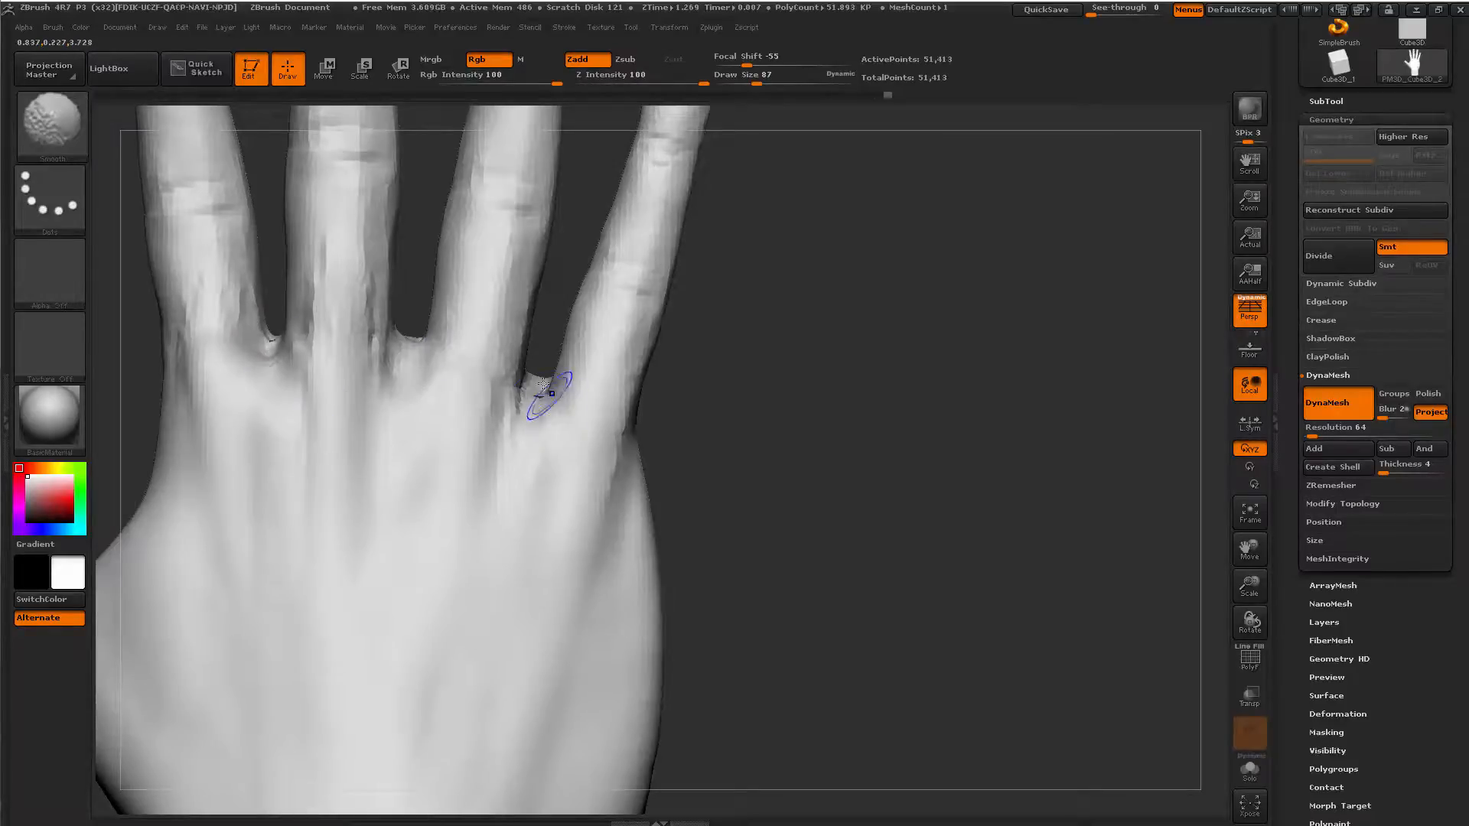
Build up the outer side of the little finger's base with ClayBuildup at draw size 154 and smooth it.
mouse_move(688, 489)
left_mouse_down("alt")
mouse_move(727, 475)
mouse_move(737, 420)
mouse_move(679, 462)
mouse_move(672, 488)
mouse_move(767, 515)
mouse_move(712, 521)
mouse_move(622, 476)
left_mouse_up("alt")
key("space")
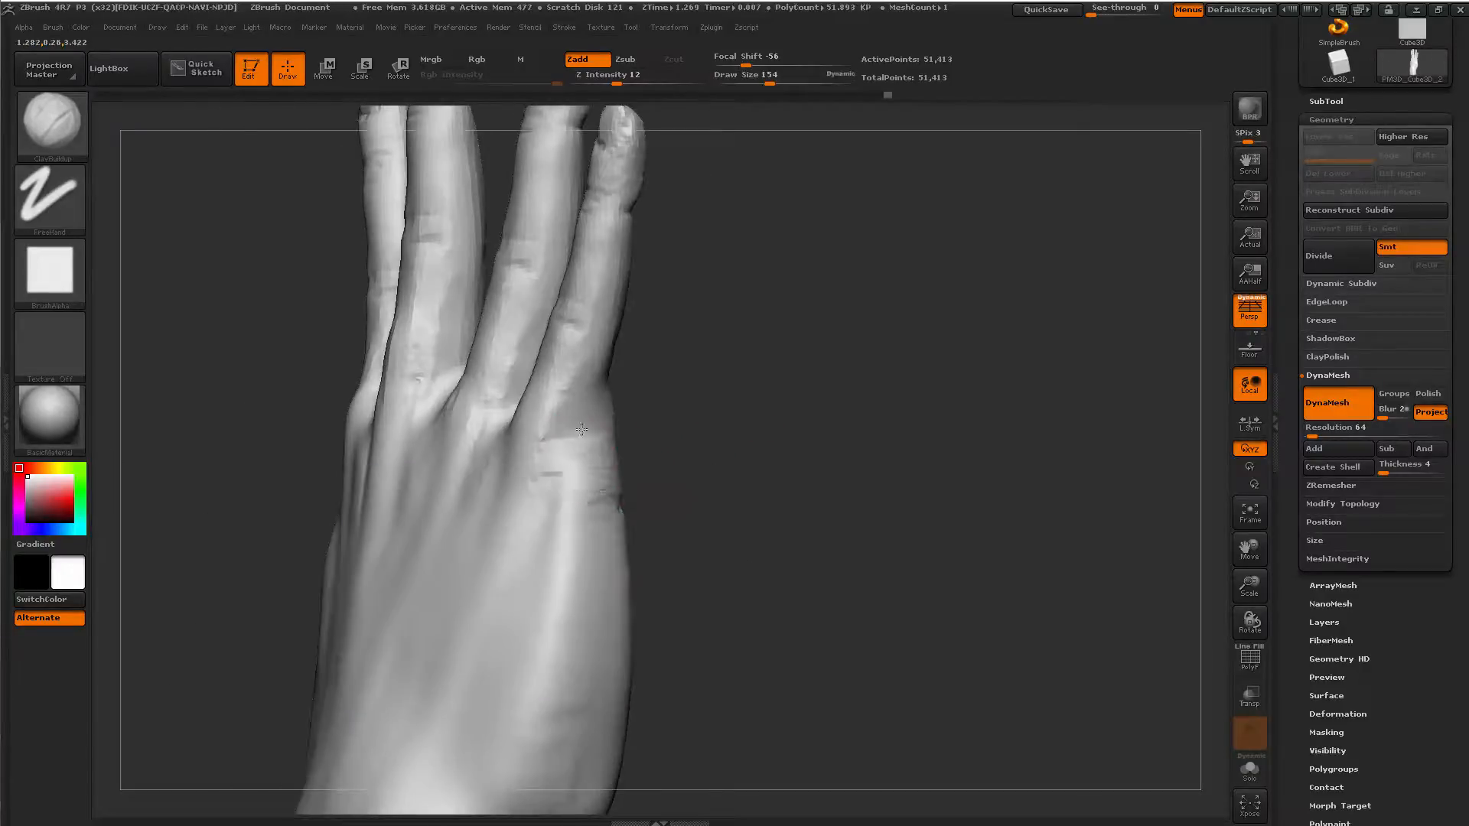
left_click_drag(689, 432, 601, 419)
mouse_move(601, 405)
right_mouse_down()
mouse_move(403, 511)
mouse_move(383, 505)
right_mouse_up()
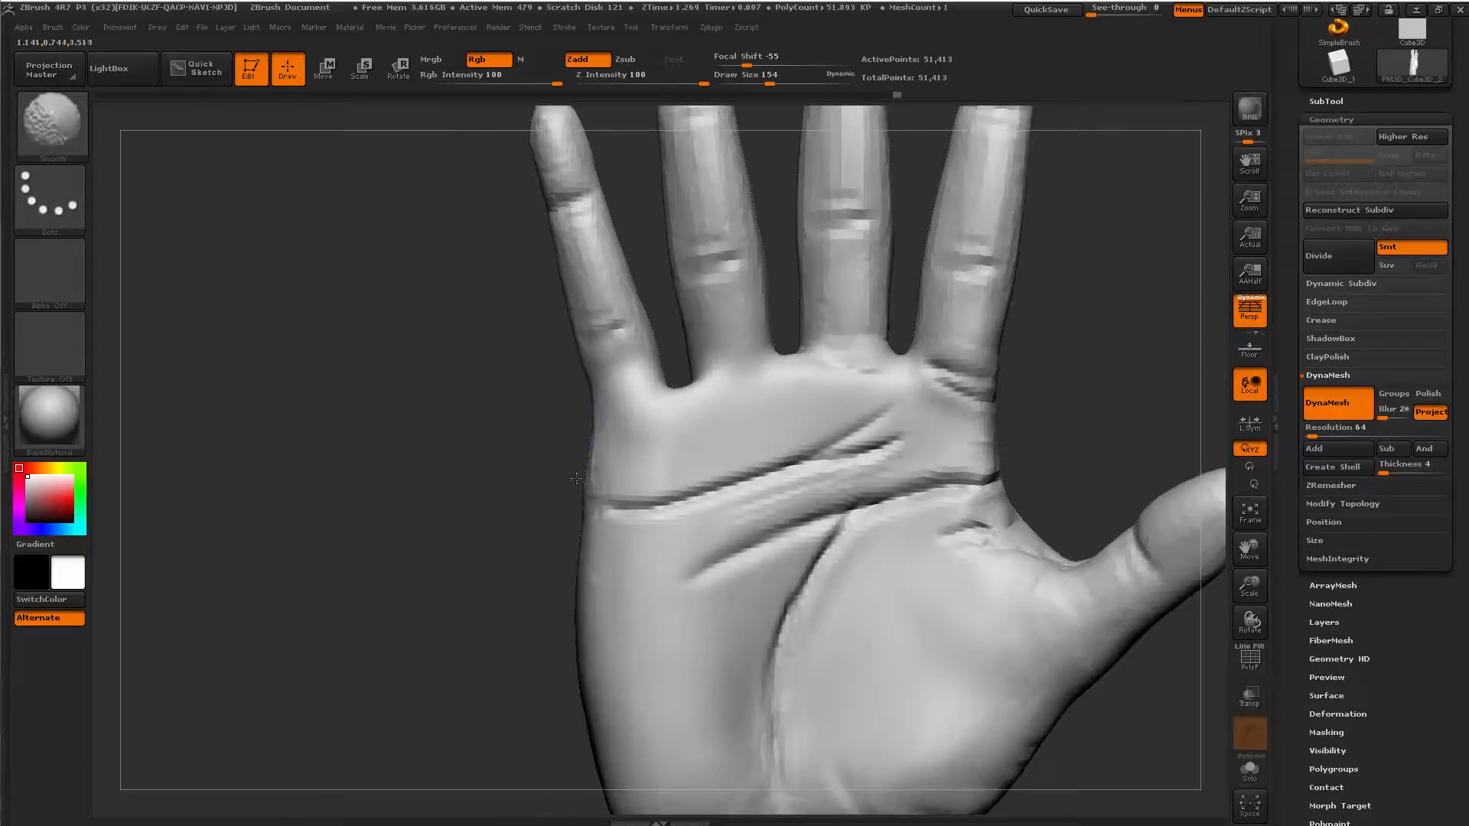
Build up the pads of the upper palm beneath the fingers with ClayBuildup.
right_click_drag(752, 425, 652, 413, "alt")
key("space")
mouse_move(644, 413)
left_mouse_down()
mouse_move(554, 444)
mouse_move(589, 451)
mouse_move(673, 383)
mouse_move(796, 390)
mouse_move(868, 424)
left_mouse_up()
mouse_move(887, 428)
right_mouse_down("ctrl")
mouse_move(978, 364)
mouse_move(1029, 357)
mouse_move(970, 360)
right_mouse_up("ctrl")
mouse_move(439, 585)
right_mouse_down("alt")
mouse_move(541, 577)
mouse_move(517, 696)
right_mouse_up("alt")
Carve fine creases across the bases of the little, ring and middle fingers with Dam_Standard at a small draw size.
key("space")
left_click_drag(590, 382, 518, 377)
key("b")
key("d")
key("s")
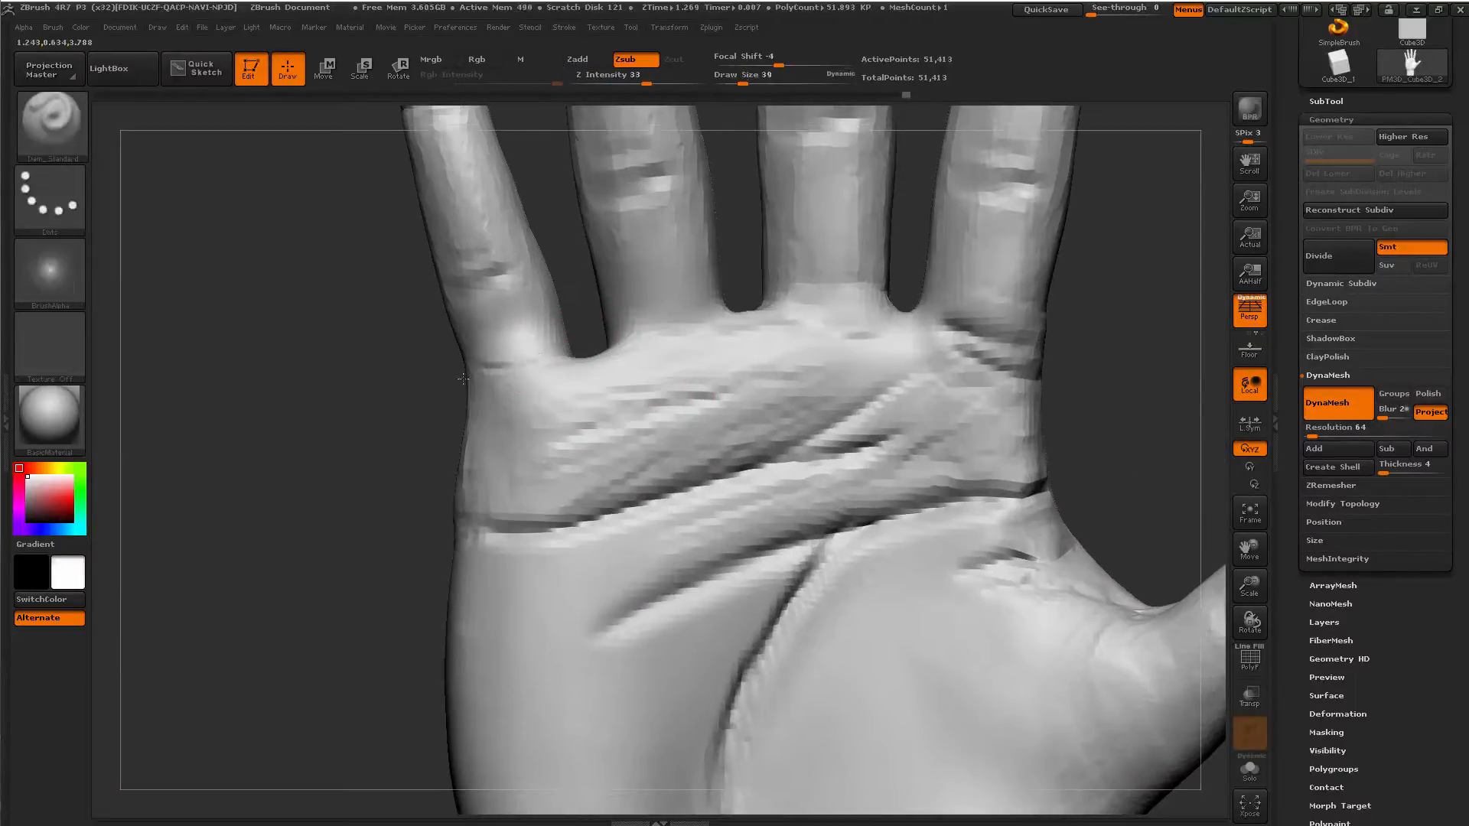
mouse_move(590, 339)
right_mouse_down()
mouse_move(852, 334)
mouse_move(689, 363)
mouse_move(721, 369)
right_mouse_up()
left_click_drag(650, 352, 755, 331)
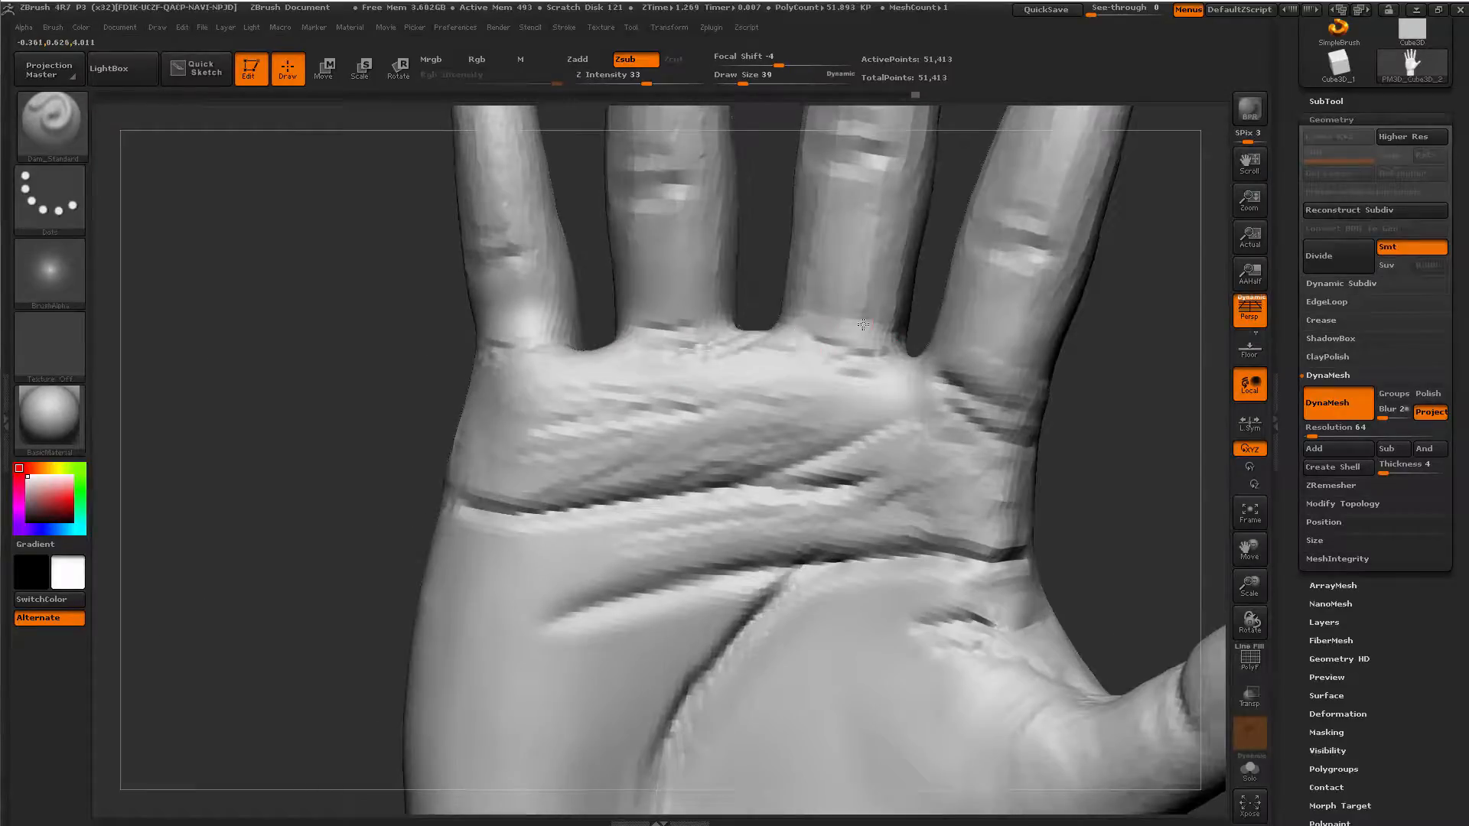
Add volume to the thumb mound with ClayBuildup at draw size 260.
right_click_drag(936, 269, 800, 351, "ctrl")
right_click_drag(521, 480, 755, 445)
key("space")
left_click_drag(800, 392, 841, 389)
mouse_move(1022, 468)
right_mouse_down("alt")
mouse_move(990, 419)
mouse_move(995, 481)
right_mouse_up("alt")
key("b")
key("c")
key("b")
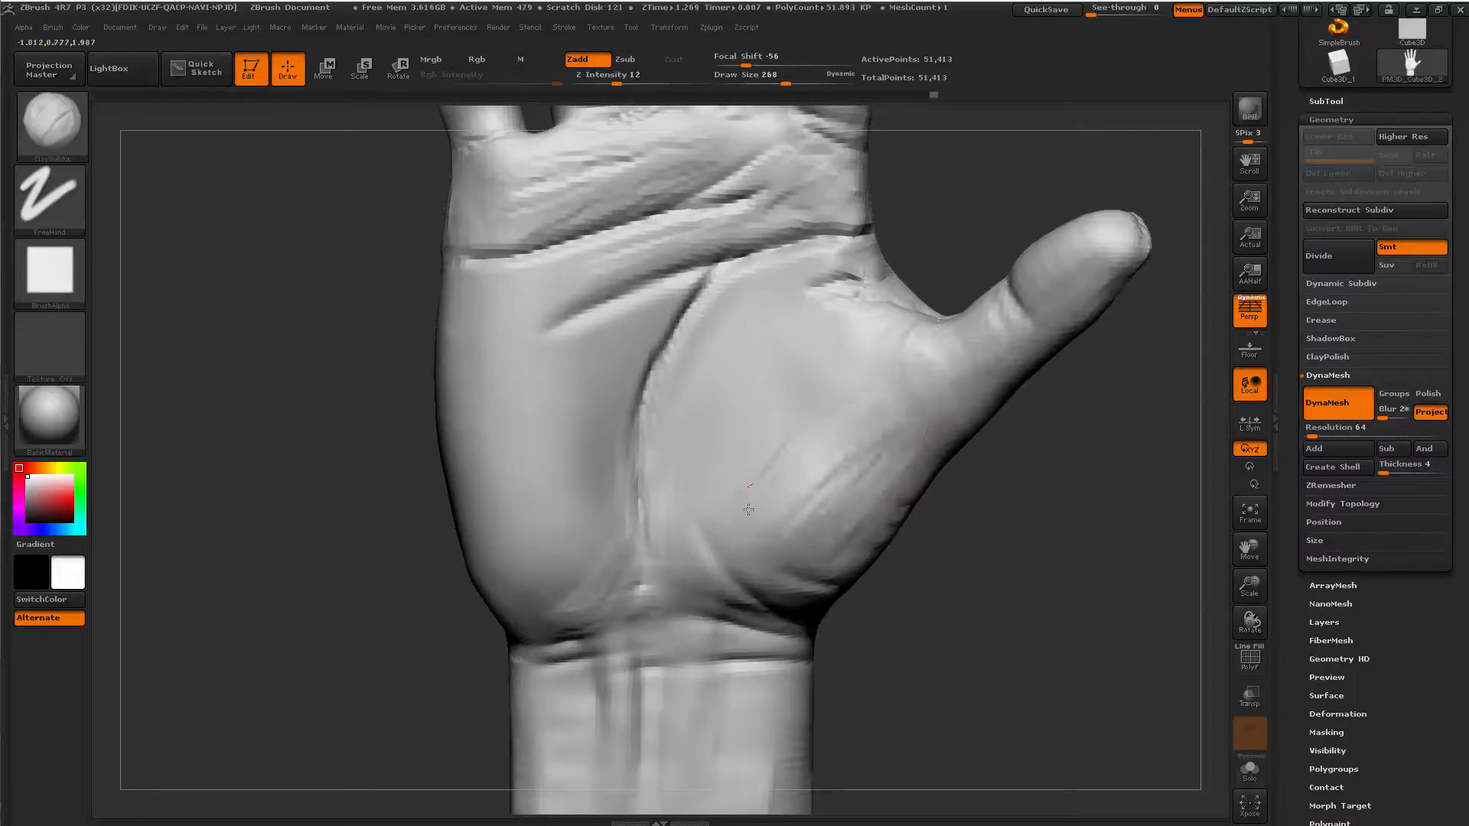
left_click_drag(832, 404, 841, 514)
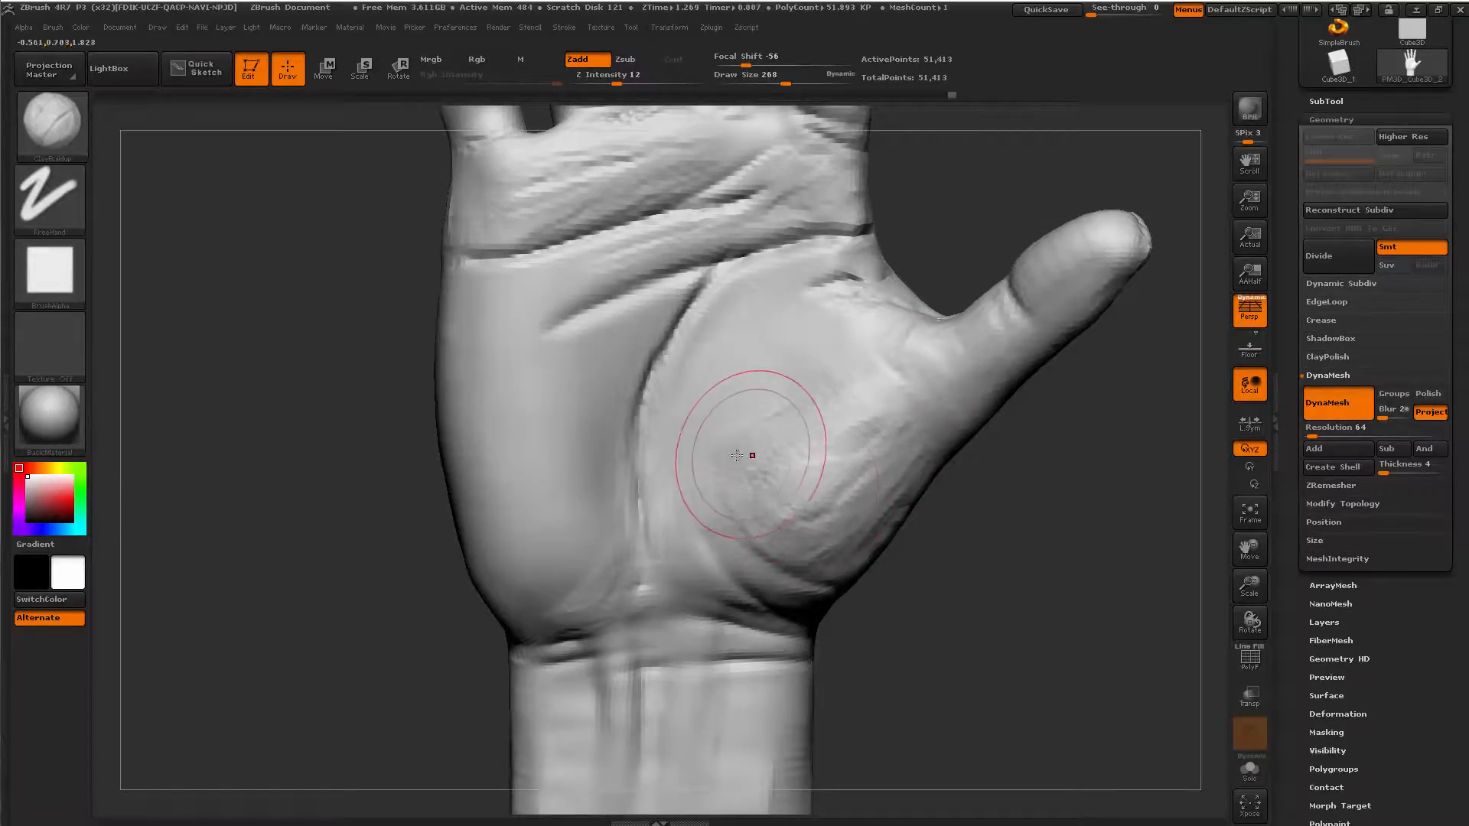
mouse_move(746, 453)
left_mouse_down("ctrl")
mouse_move(818, 436)
mouse_move(777, 530)
mouse_move(860, 482)
left_mouse_up("ctrl")
key("ctrl+z")
mouse_move(773, 394)
left_mouse_down("ctrl")
mouse_move(757, 379)
mouse_move(845, 314)
left_mouse_up("ctrl")
key("ctrl+z")
Mask diagonal stripes across the upper thumb mound with the MaskPen brush at draw size 97.
key("space")
mouse_move(763, 349)
left_mouse_down()
mouse_move(724, 348)
mouse_move(785, 418)
left_mouse_up()
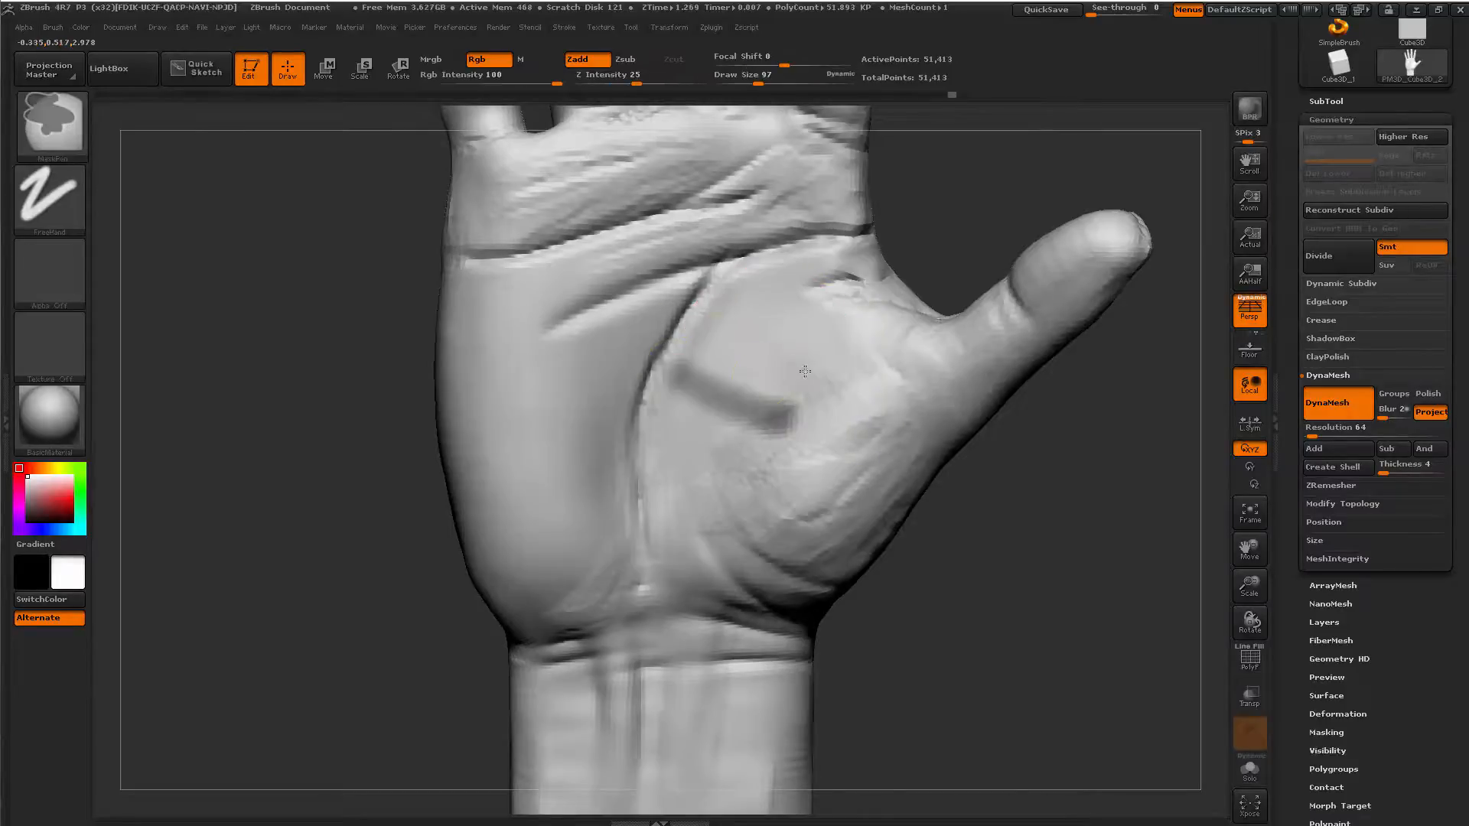
left_click_drag(722, 287, 830, 386, "ctrl")
left_click_drag(805, 274, 876, 360, "ctrl")
left_click_drag(856, 256, 925, 333, "ctrl")
Try masking stripes in the opposite direction along the lower thumb mound, and undo them.
left_click_drag(782, 427, 697, 473, "ctrl")
left_click_drag(894, 359, 800, 419, "ctrl")
mouse_move(899, 424)
left_mouse_down("ctrl")
mouse_move(761, 528)
mouse_move(819, 562)
left_mouse_up("ctrl")
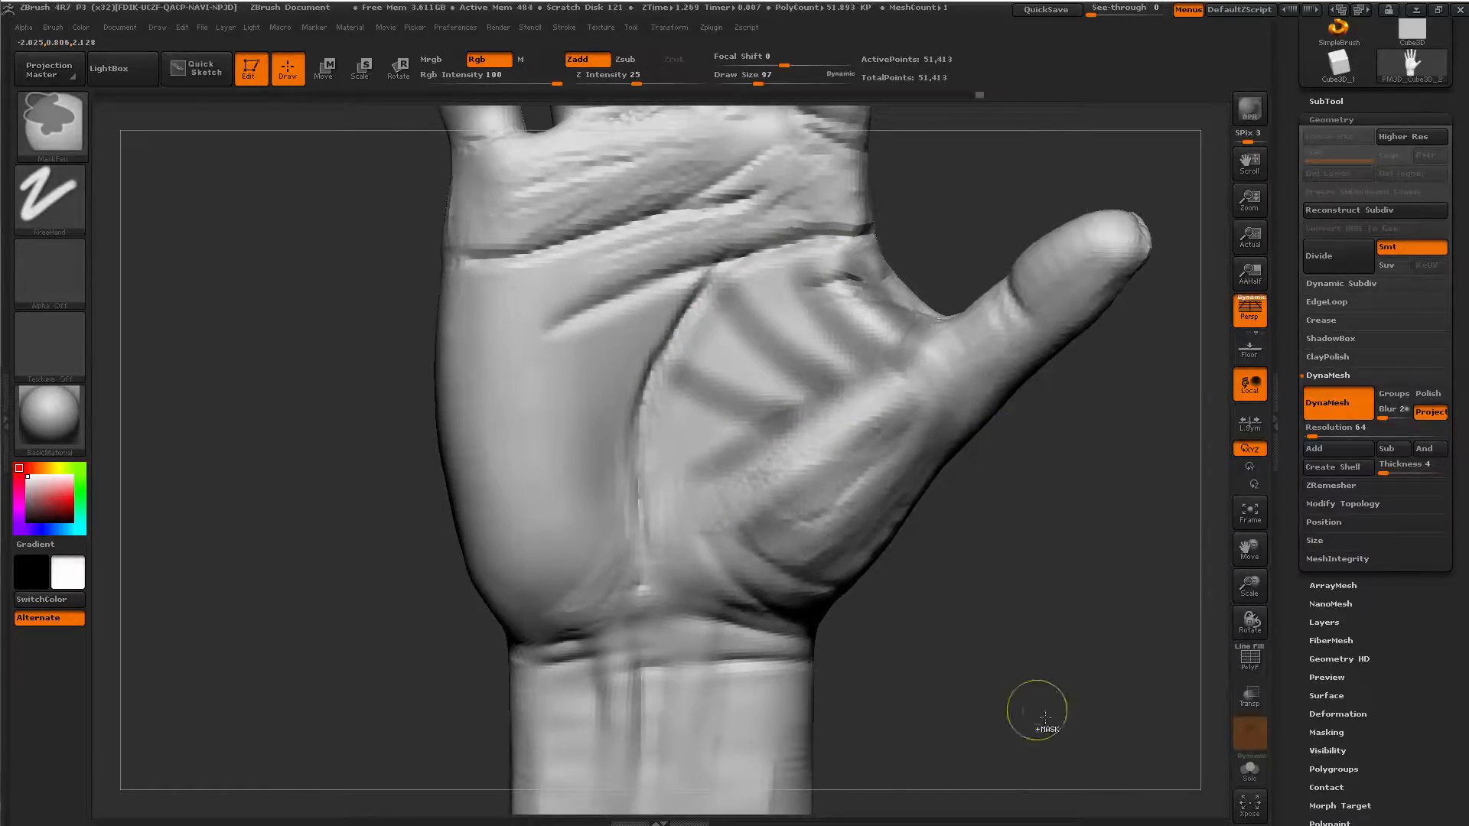
key("ctrl+z")
key("ctrl+z")
key("ctrl+z")
key("ctrl+z")
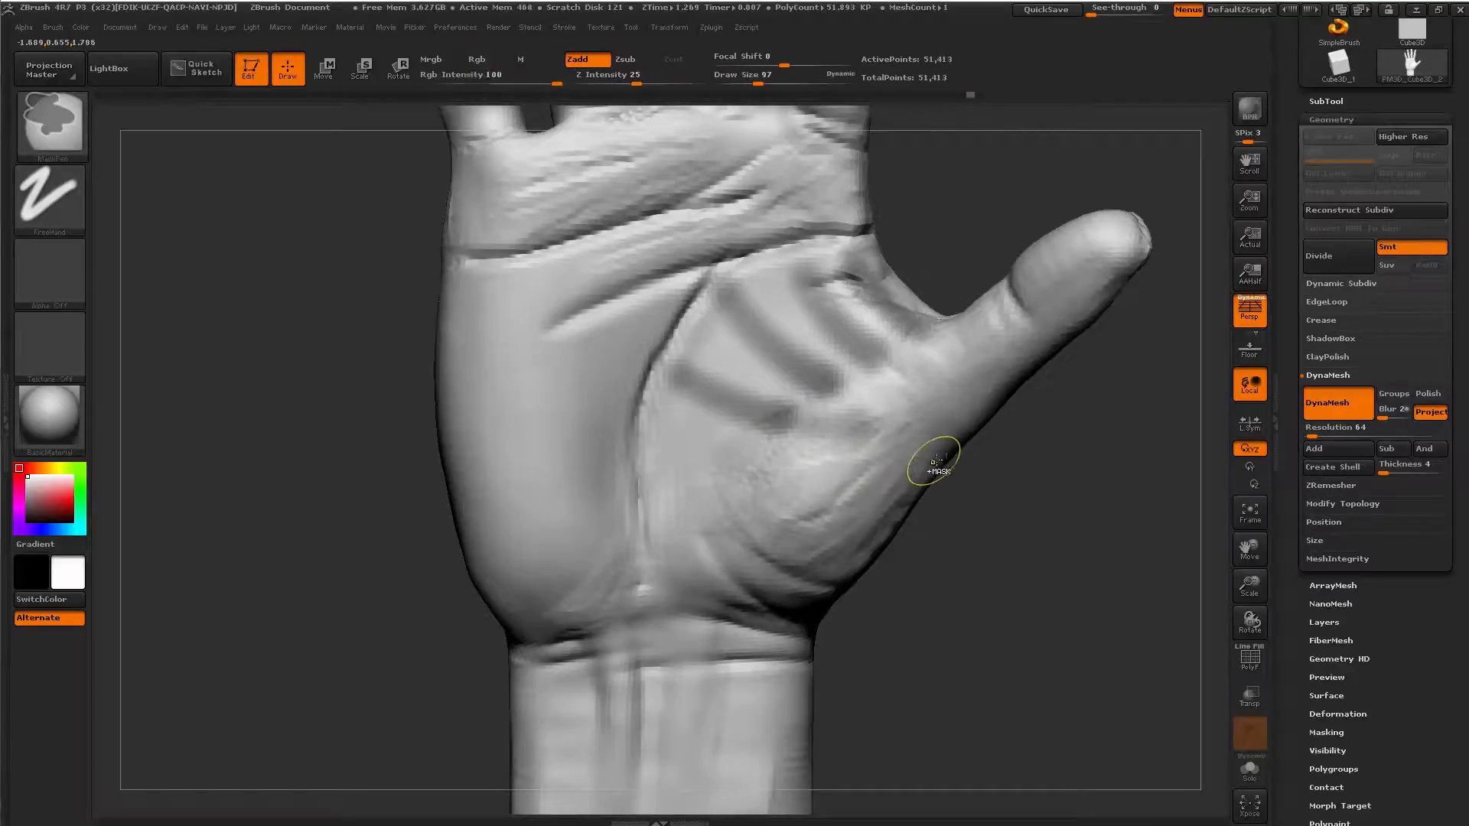
Undo the remaining mask stripes across the upper thumb mound.
key("ctrl+z")
key("ctrl+z")
key("ctrl+z")
key("ctrl+z")
Fill the upper part of the thumb mound with ClayBuildup at draw size 163 and smooth it.
key("space")
left_click_drag(768, 365, 782, 366)
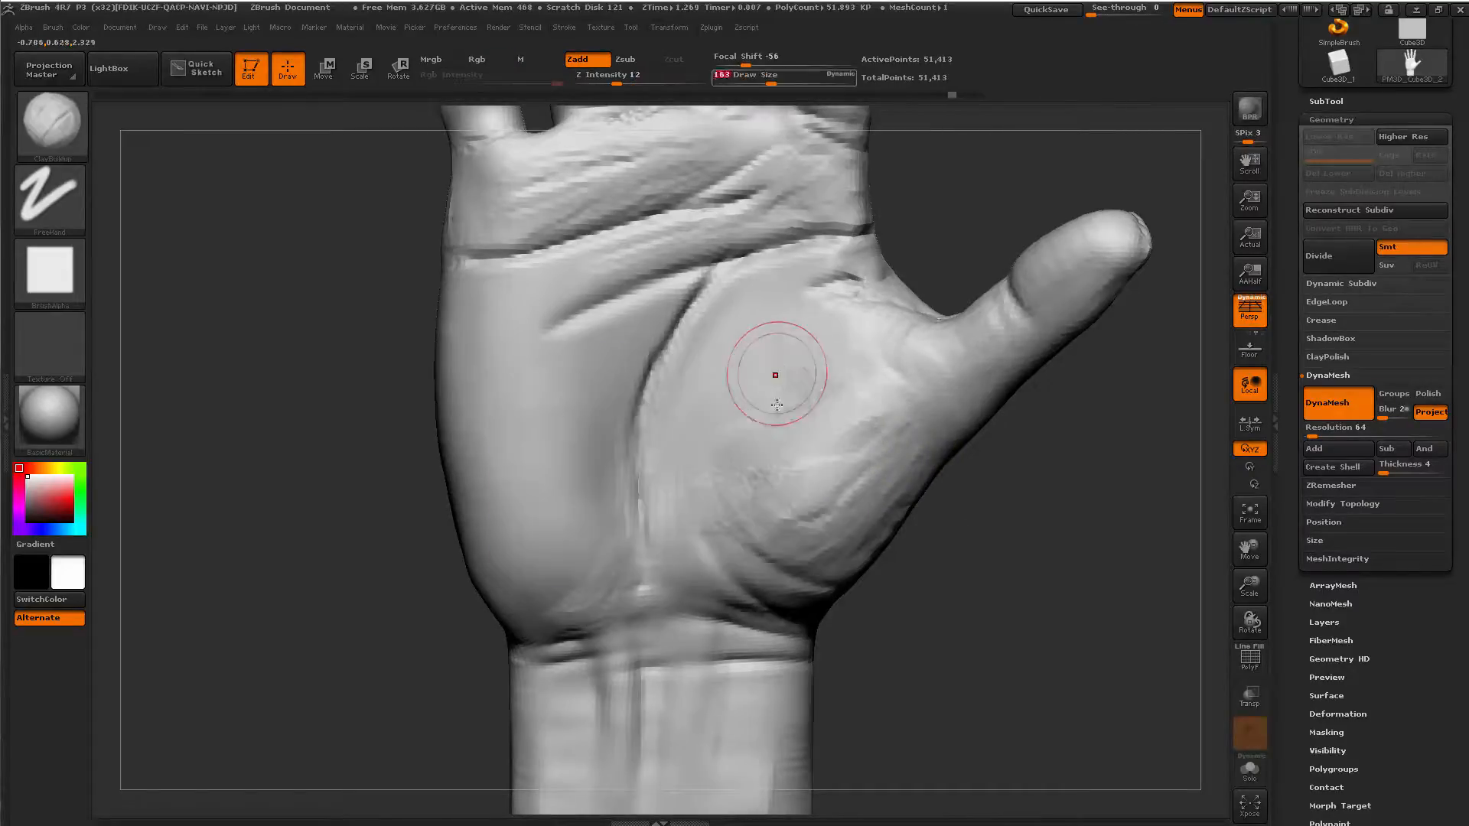
key("shift")
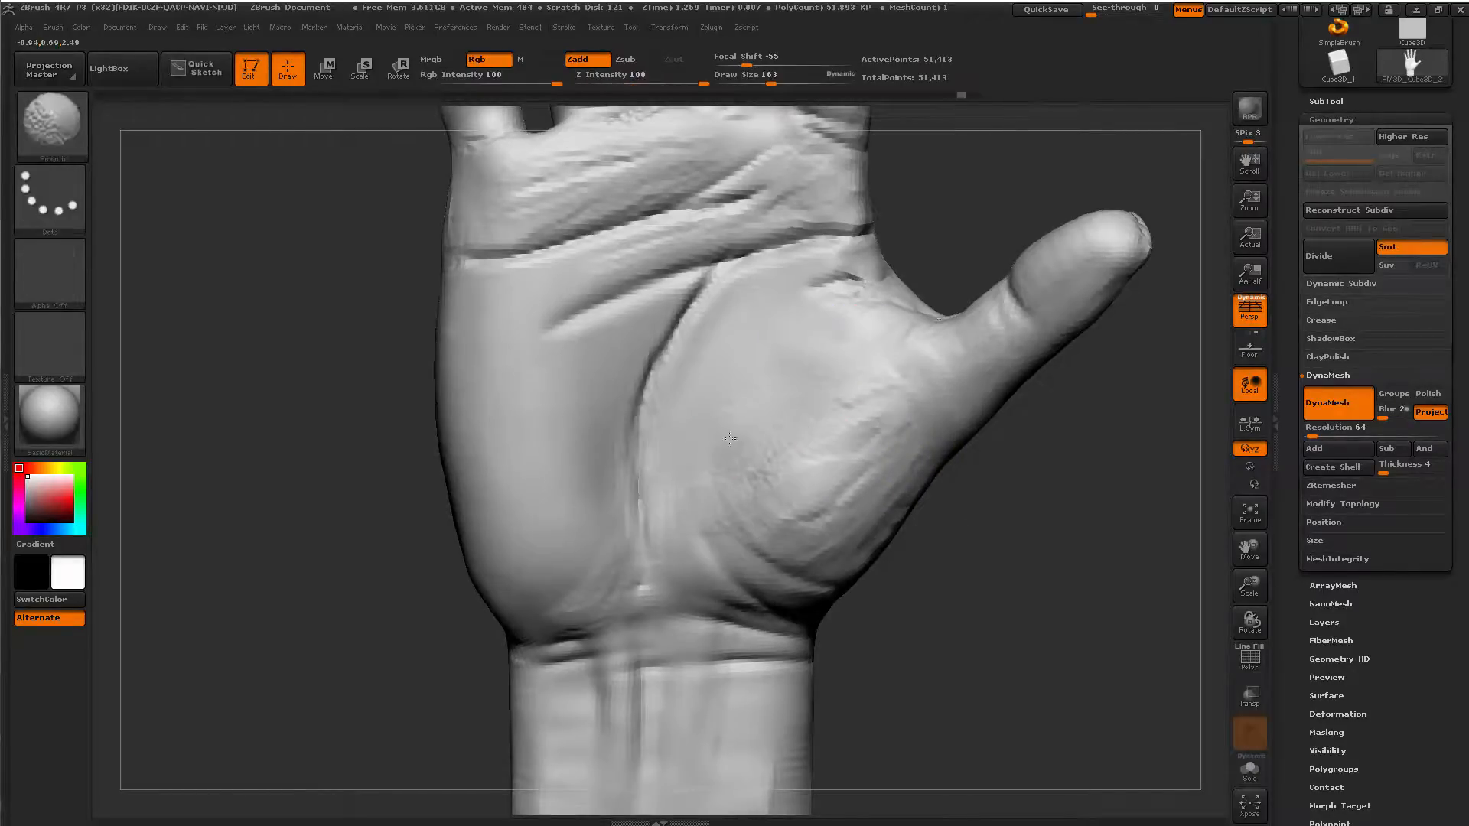
mouse_move(832, 415)
right_mouse_down()
mouse_move(1042, 485)
mouse_move(868, 419)
right_mouse_up()
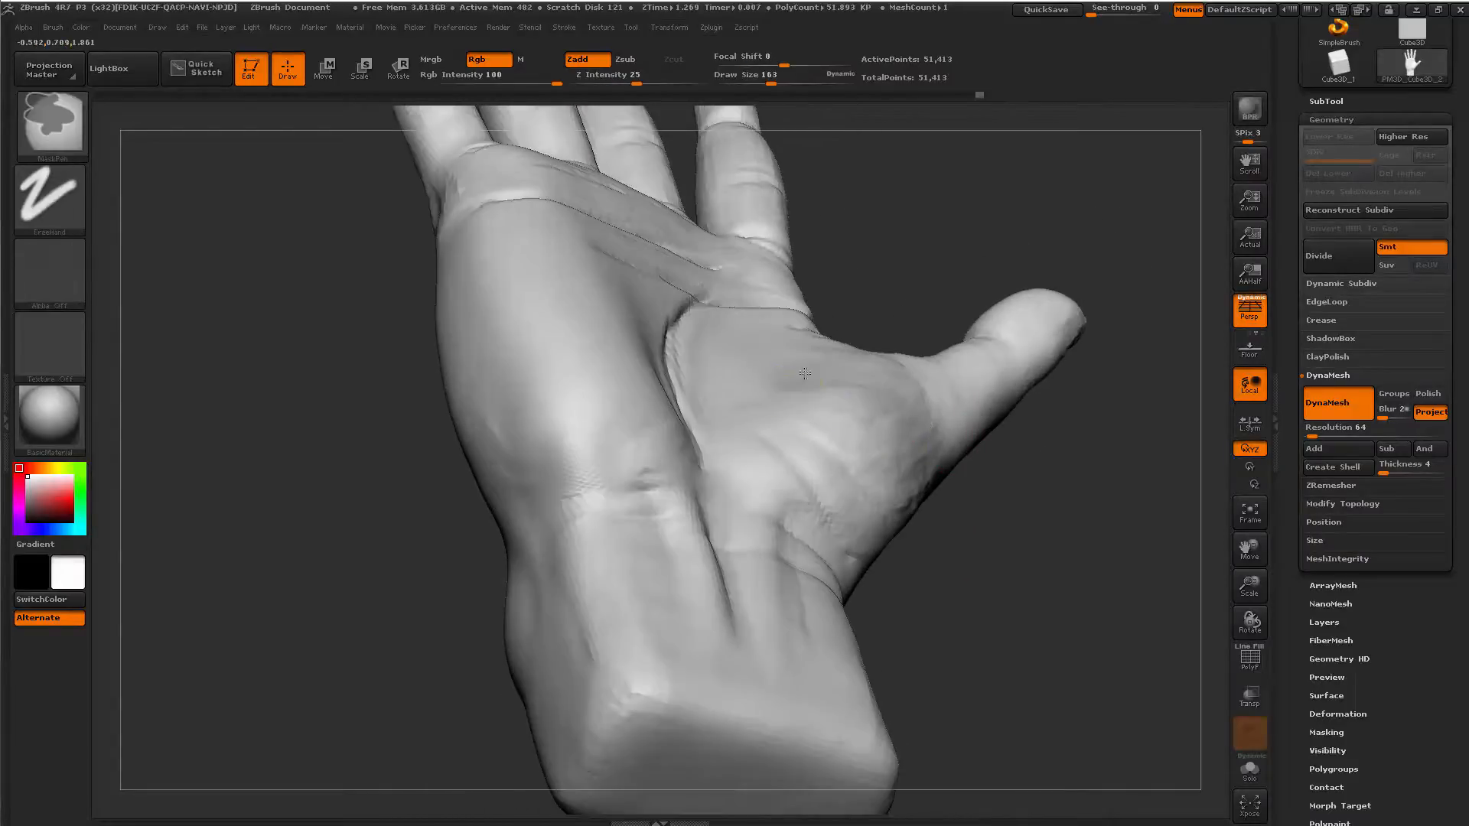
Try masking the whole thumb mound with the MaskPen brush at draw size 116.
left_click_drag(805, 373, 887, 444, "ctrl")
key("ctrl+z")
key("space")
mouse_move(879, 380)
left_mouse_down()
mouse_move(796, 474)
mouse_move(835, 406)
mouse_move(765, 452)
mouse_move(899, 476)
left_mouse_up()
left_click_drag(920, 266, 755, 328)
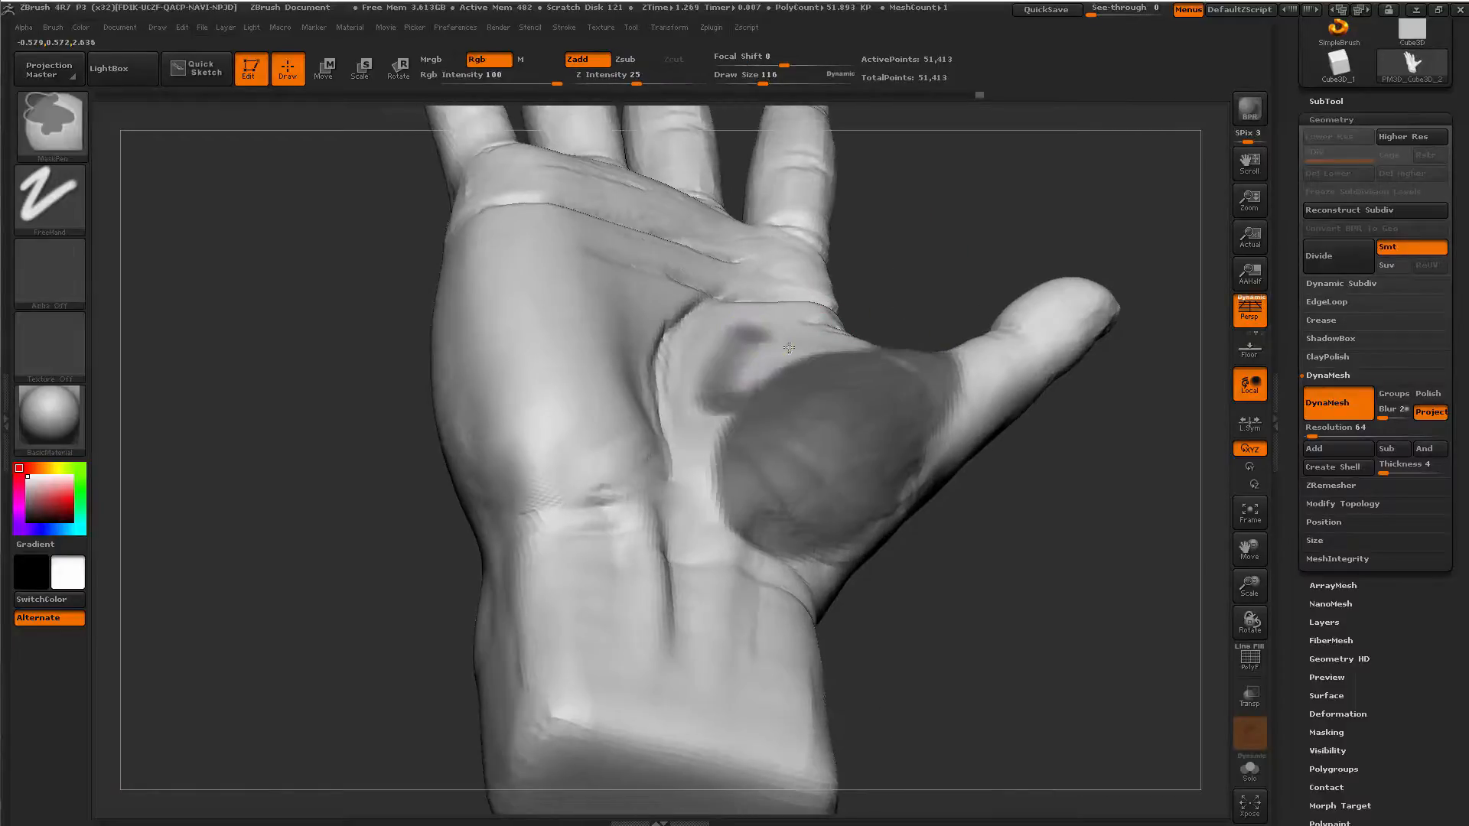
left_click_drag(944, 306, 949, 298)
Try masking a thin curved line around the inner edge of the thumb mound at draw size 41, and undo it.
key("space")
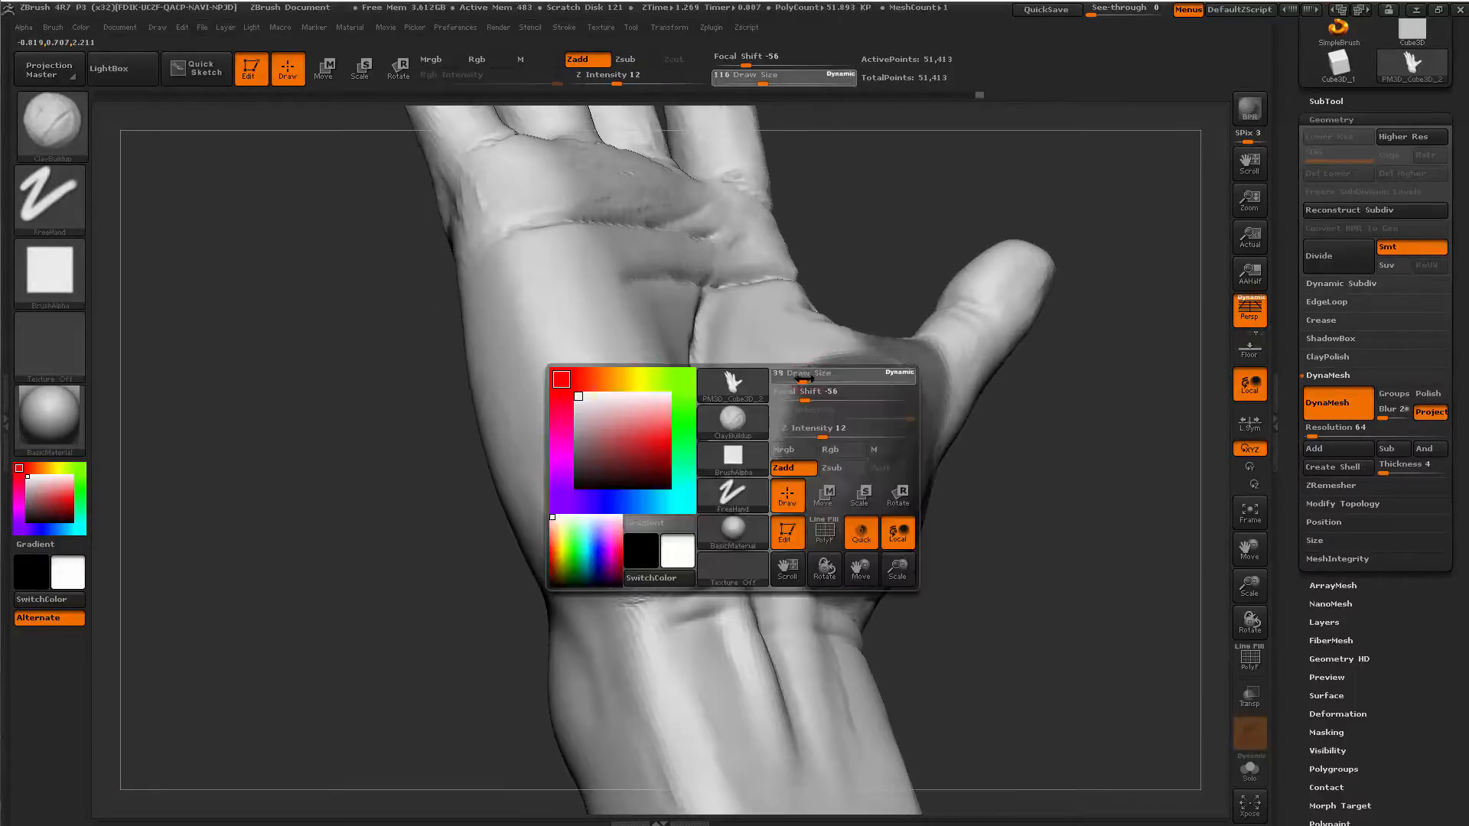
left_click_drag(956, 604, 1029, 654)
left_click_drag(702, 526, 836, 328, "ctrl")
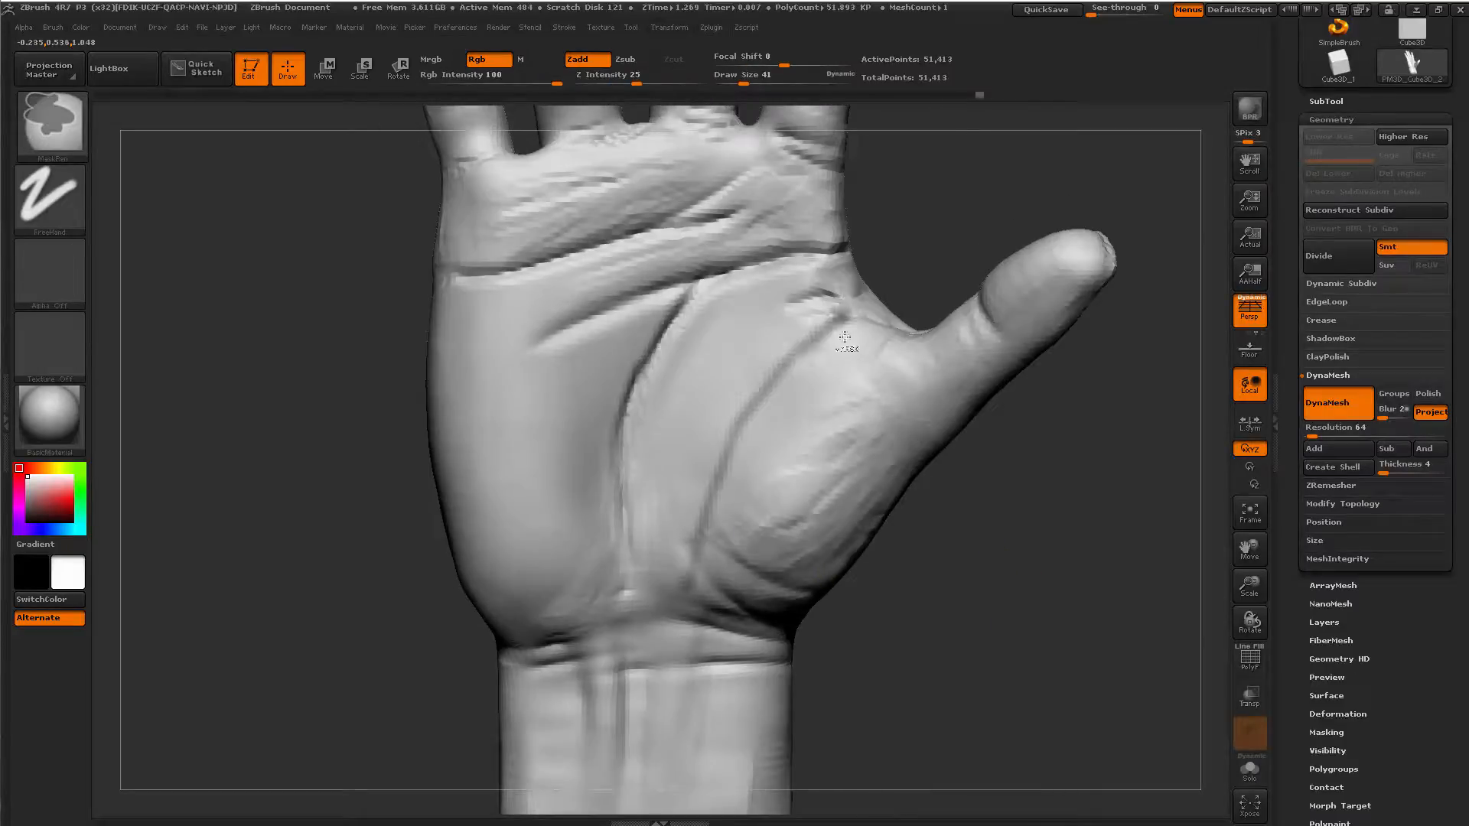
key("ctrl+z")
Build up the thumb mound with ClayBuildup at draw size 120 and smooth out its rough lower area.
key("space")
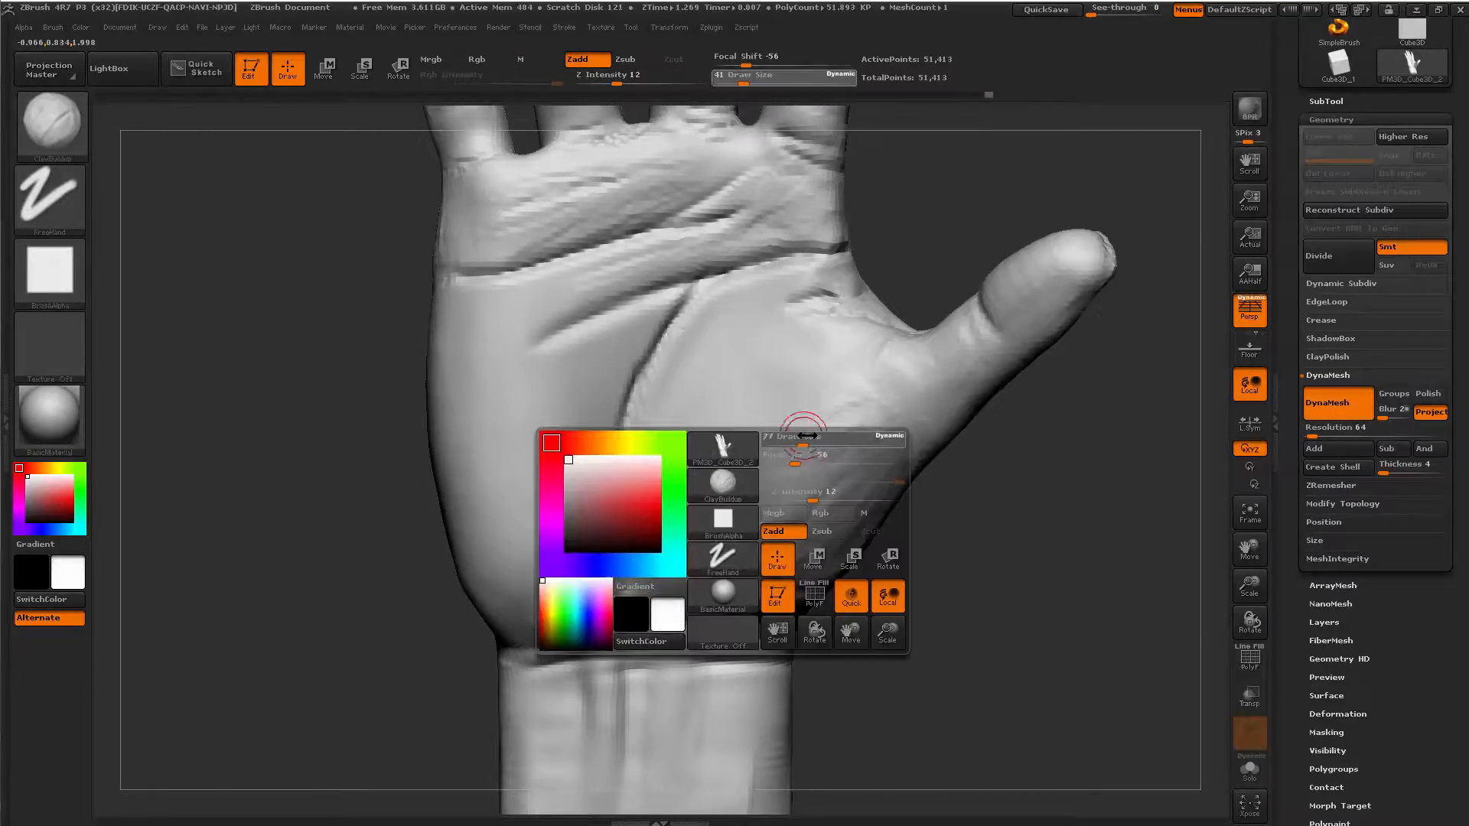
mouse_move(801, 438)
left_mouse_down()
mouse_move(822, 437)
mouse_move(723, 482)
mouse_move(840, 427)
left_mouse_up()
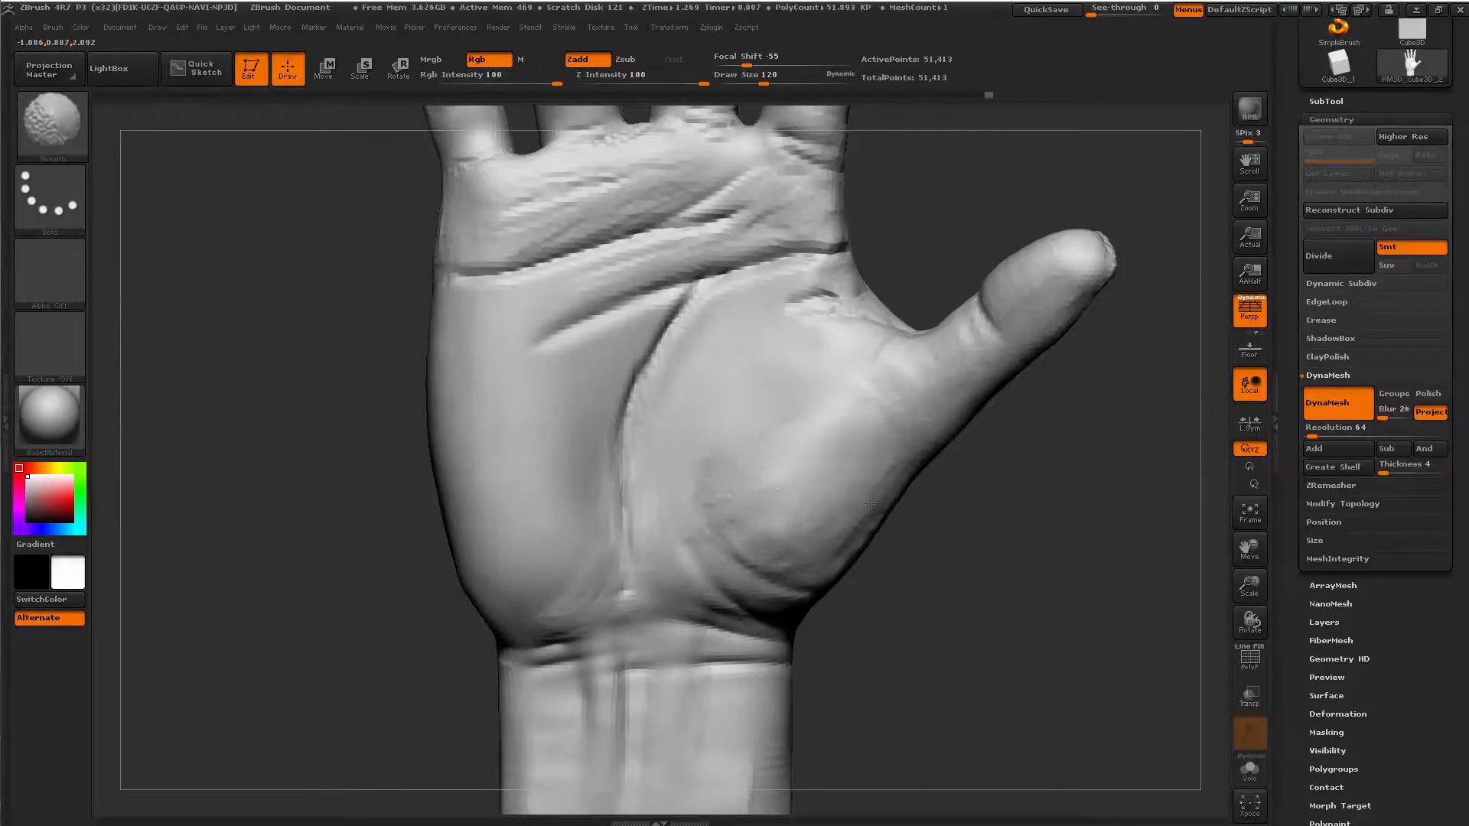
left_click_drag(737, 442, 873, 404, "shift")
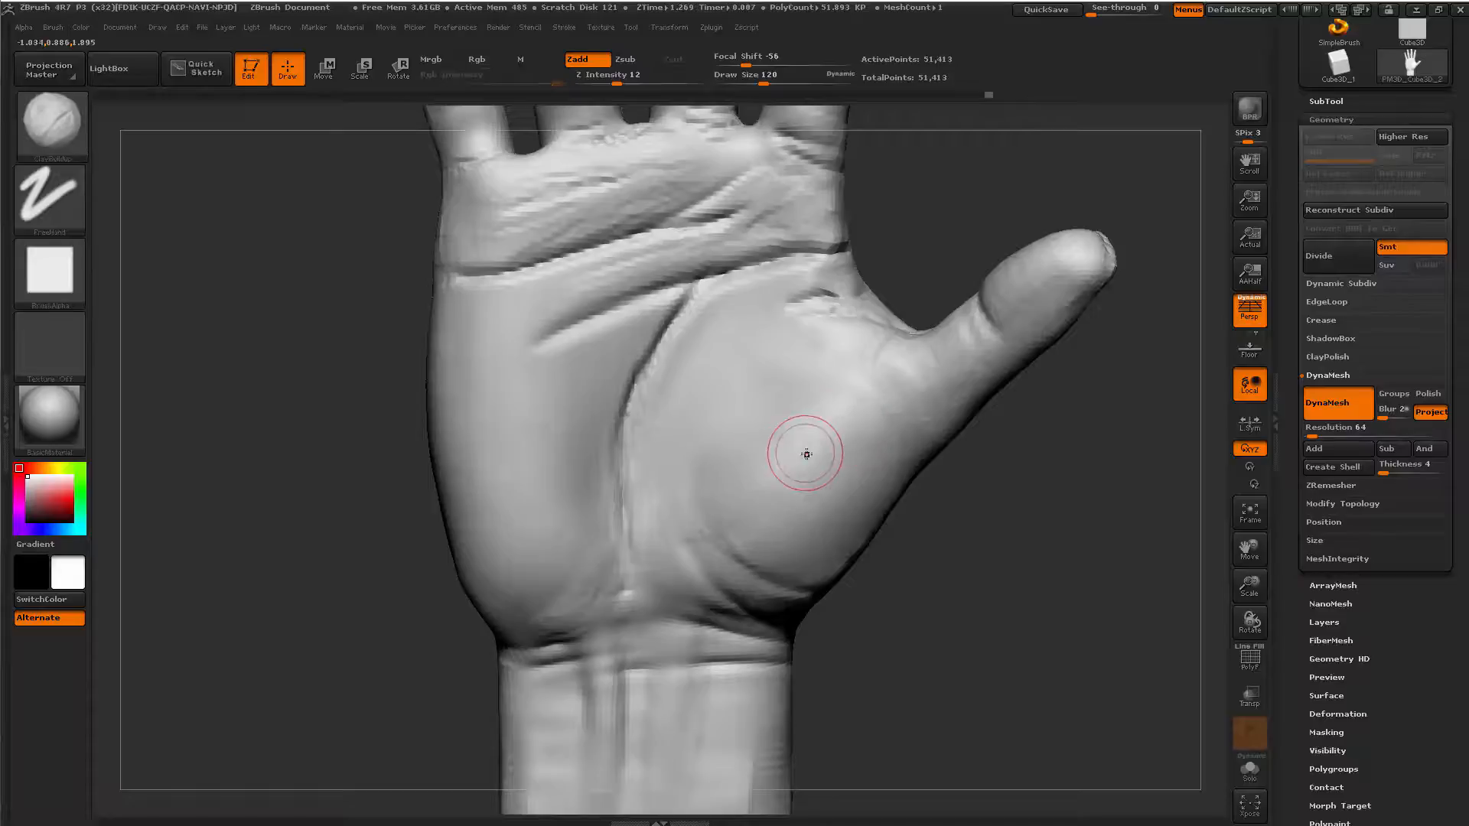
Try adding more clay to the lower thumb mound at draw sizes 149 and 197, and undo the strokes.
key("space")
left_click_drag(806, 454, 823, 462)
mouse_move(872, 413)
left_mouse_down()
mouse_move(738, 539)
mouse_move(849, 432)
mouse_move(780, 528)
left_mouse_up()
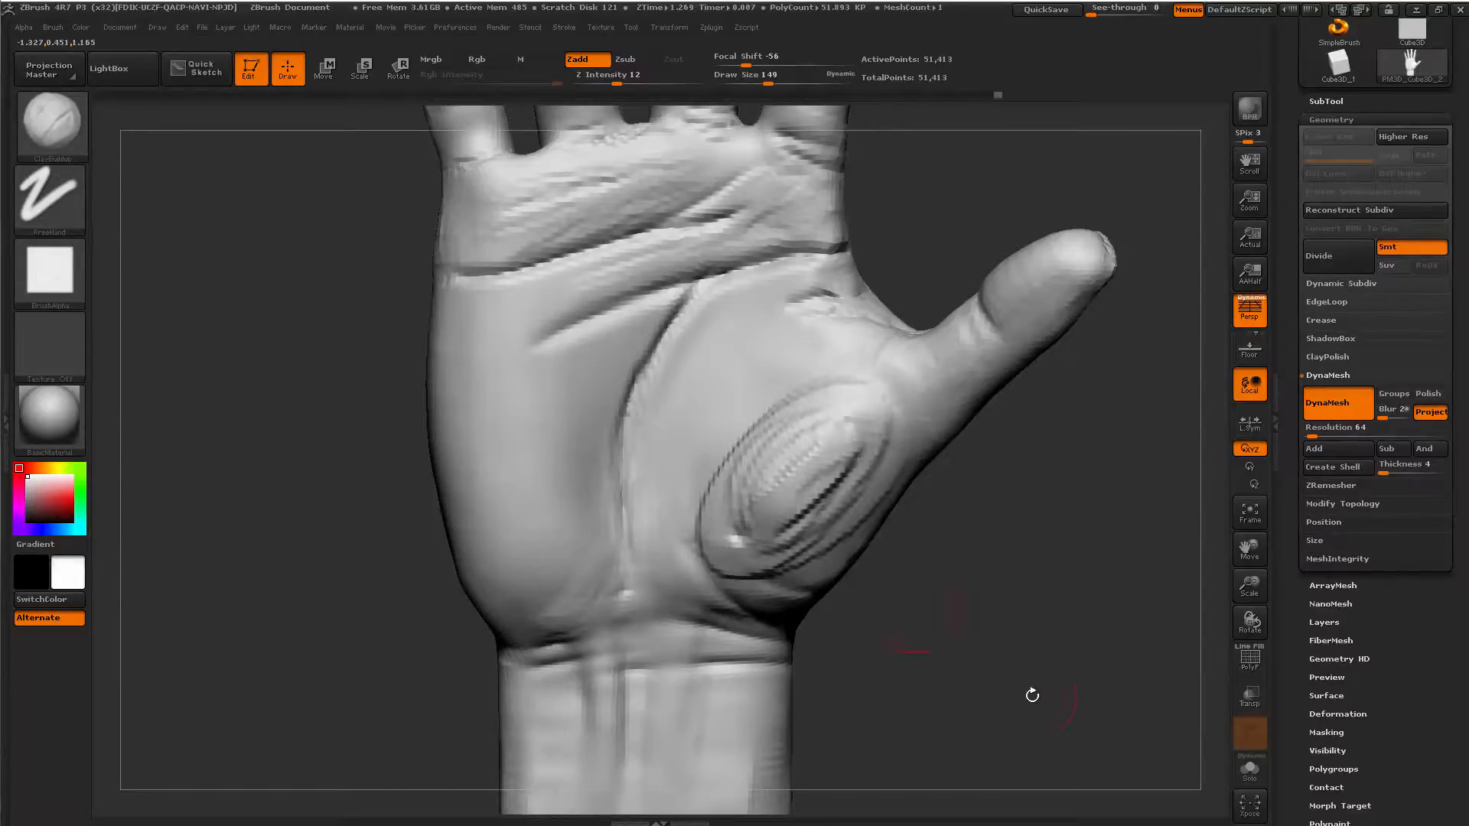
key("ctrl+z")
key("space")
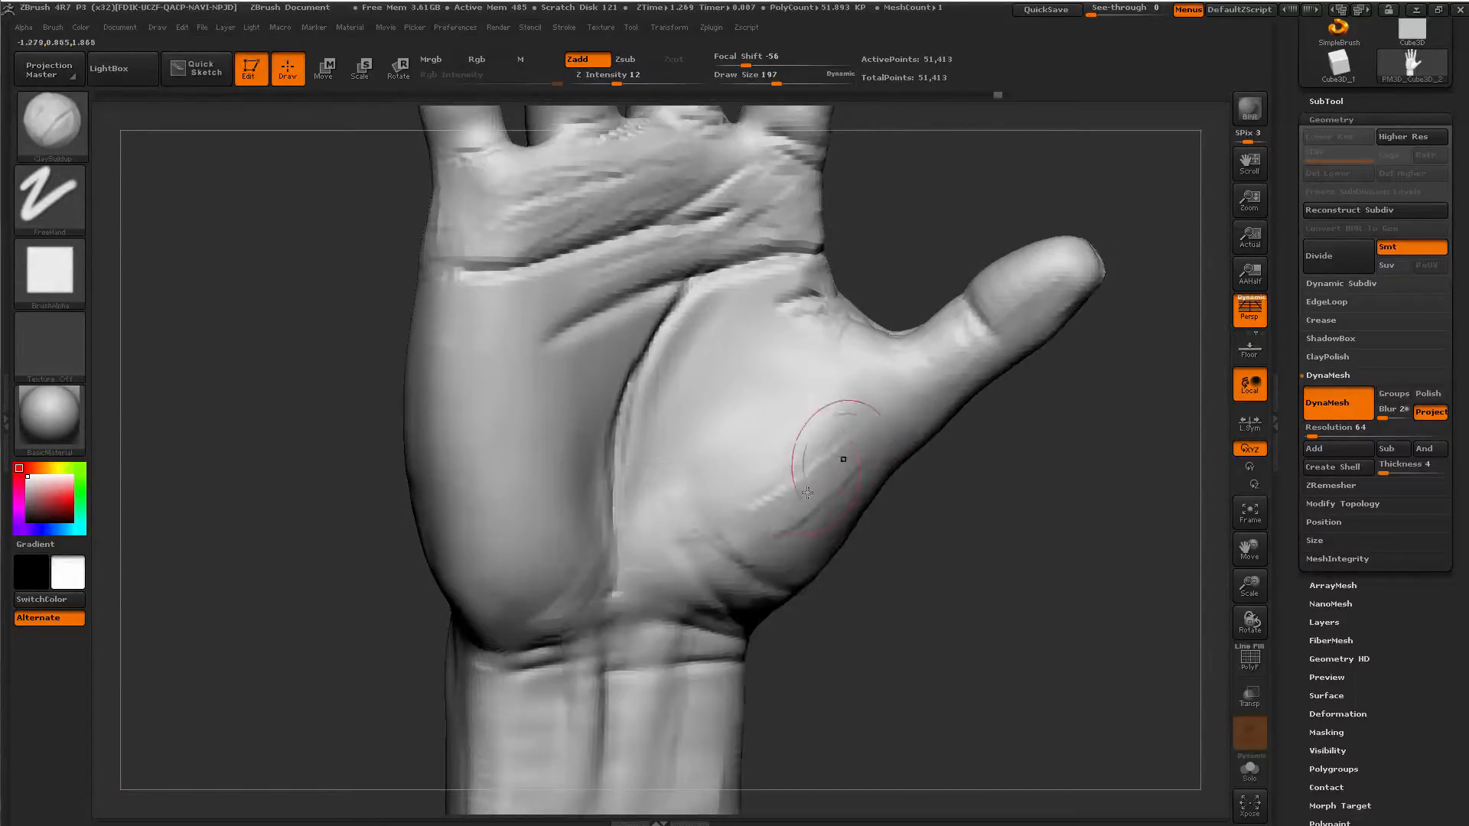
key("ctrl+z")
Carve a soft groove along the inner edge of the thumb mound with Dam_Standard at draw size 197 and smooth it.
key("b")
key("d")
key("s")
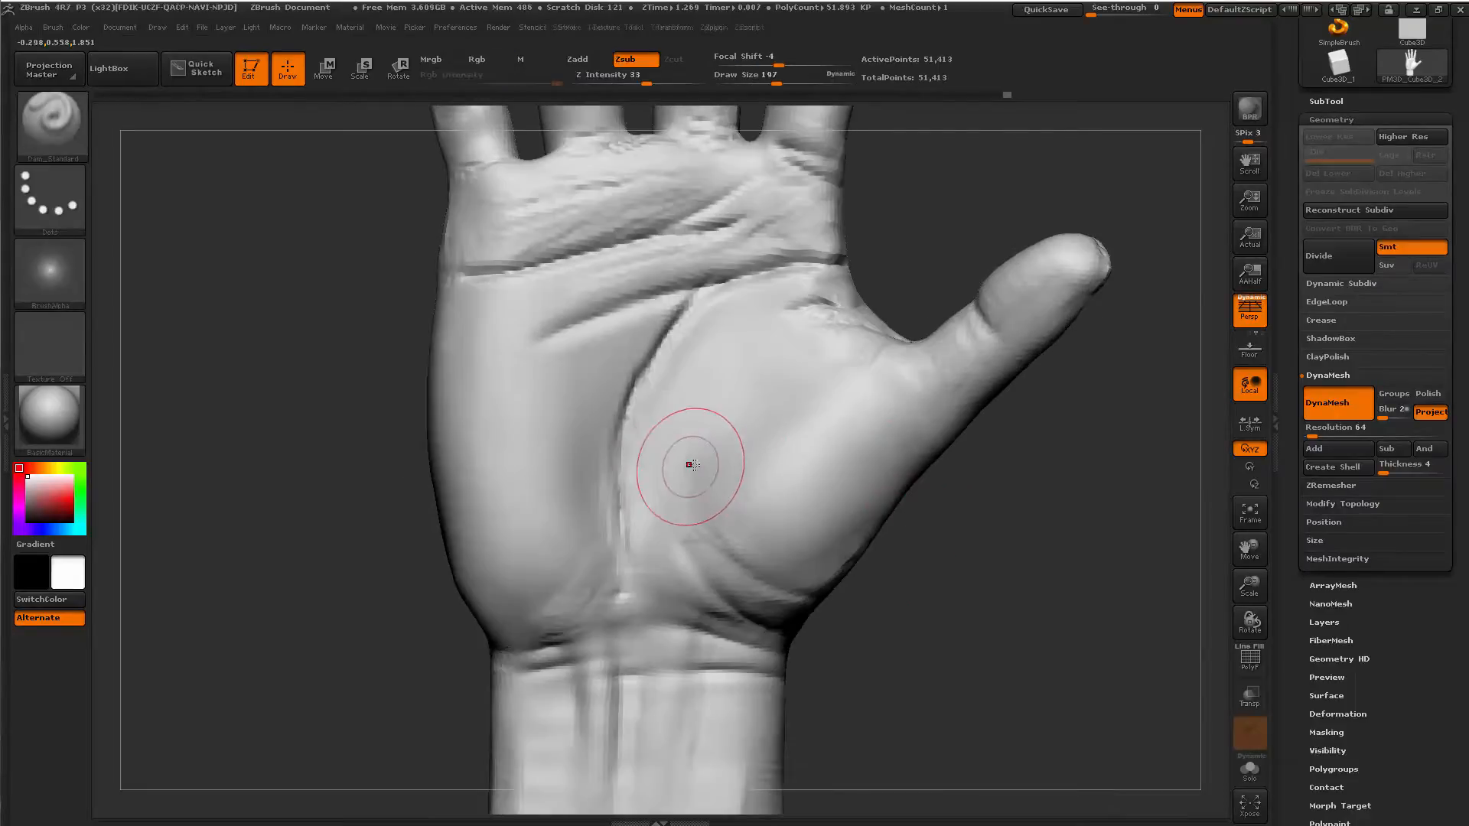
left_click_drag(991, 549, 712, 419)
key("shift")
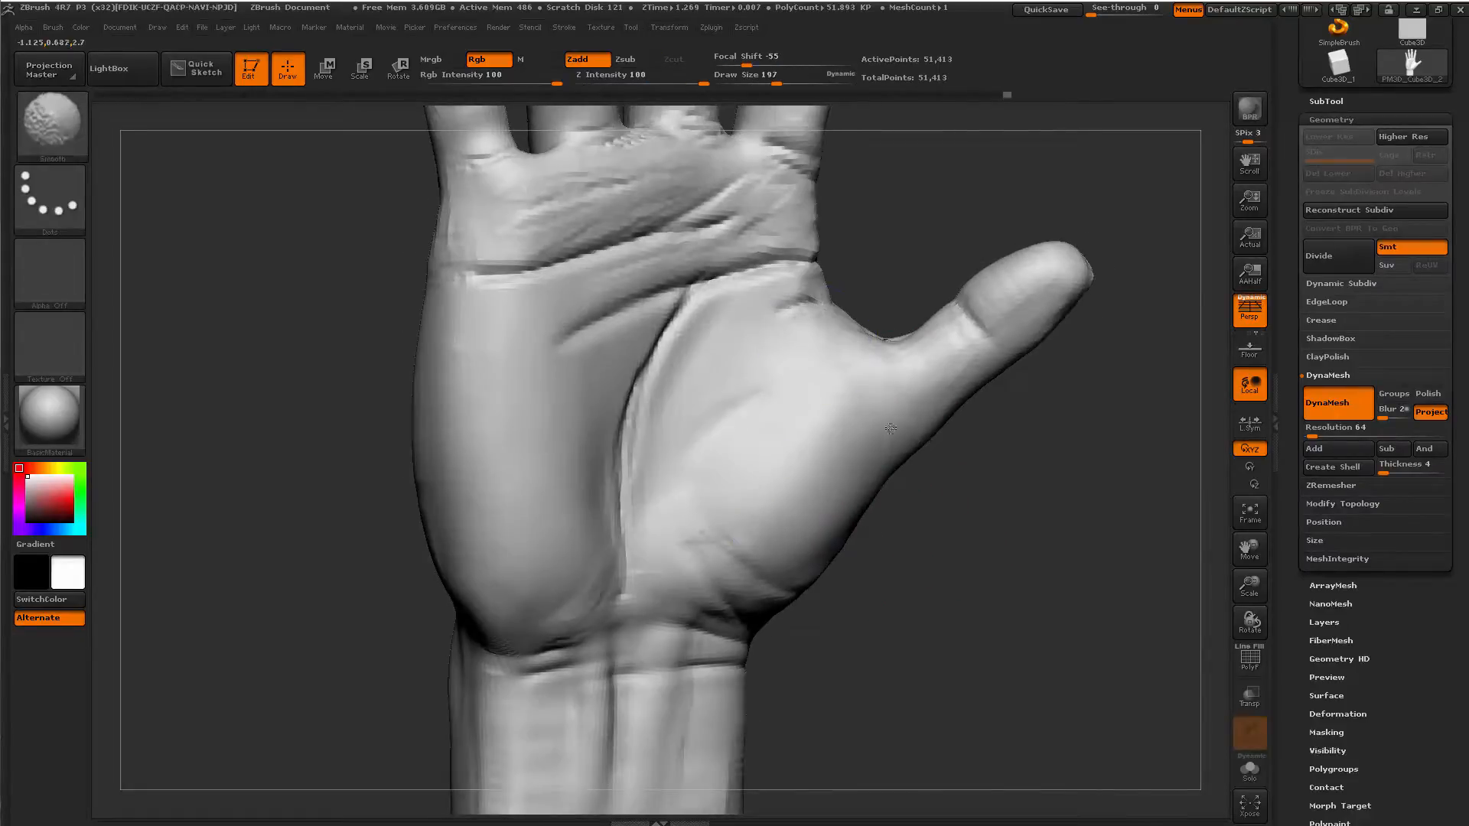
Reshape the outer contour of the thumb base with the Move brush at draw size 393.
left_click_drag(910, 505, 852, 526, "alt")
key("space")
left_click_drag(862, 464, 880, 464)
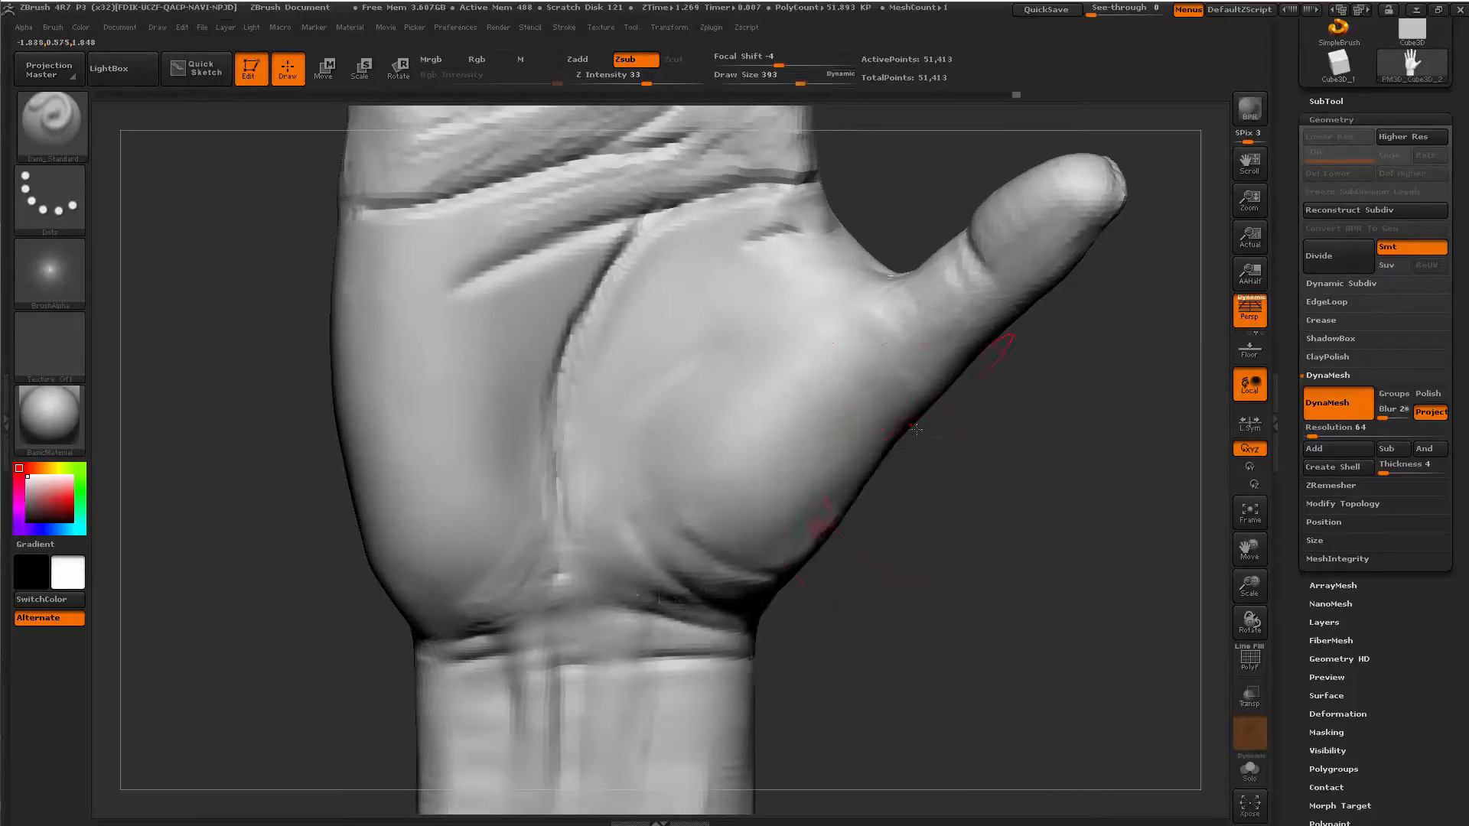
key("b")
key("m")
key("v")
left_click_drag(987, 433, 897, 431)
key("space")
mouse_move(897, 430)
right_mouse_down()
mouse_move(818, 413)
mouse_move(777, 380)
right_mouse_up()
Refine the thumb mound's volume with ClayBuildup at draw size 132, working around to its outer side.
key("b")
key("c")
key("b")
key("space")
left_click_drag(785, 383, 788, 383)
right_click_drag(788, 413, 693, 500)
mouse_move(692, 498)
left_mouse_down()
mouse_move(594, 531)
mouse_move(577, 574)
mouse_move(603, 711)
mouse_move(768, 411)
left_mouse_up()
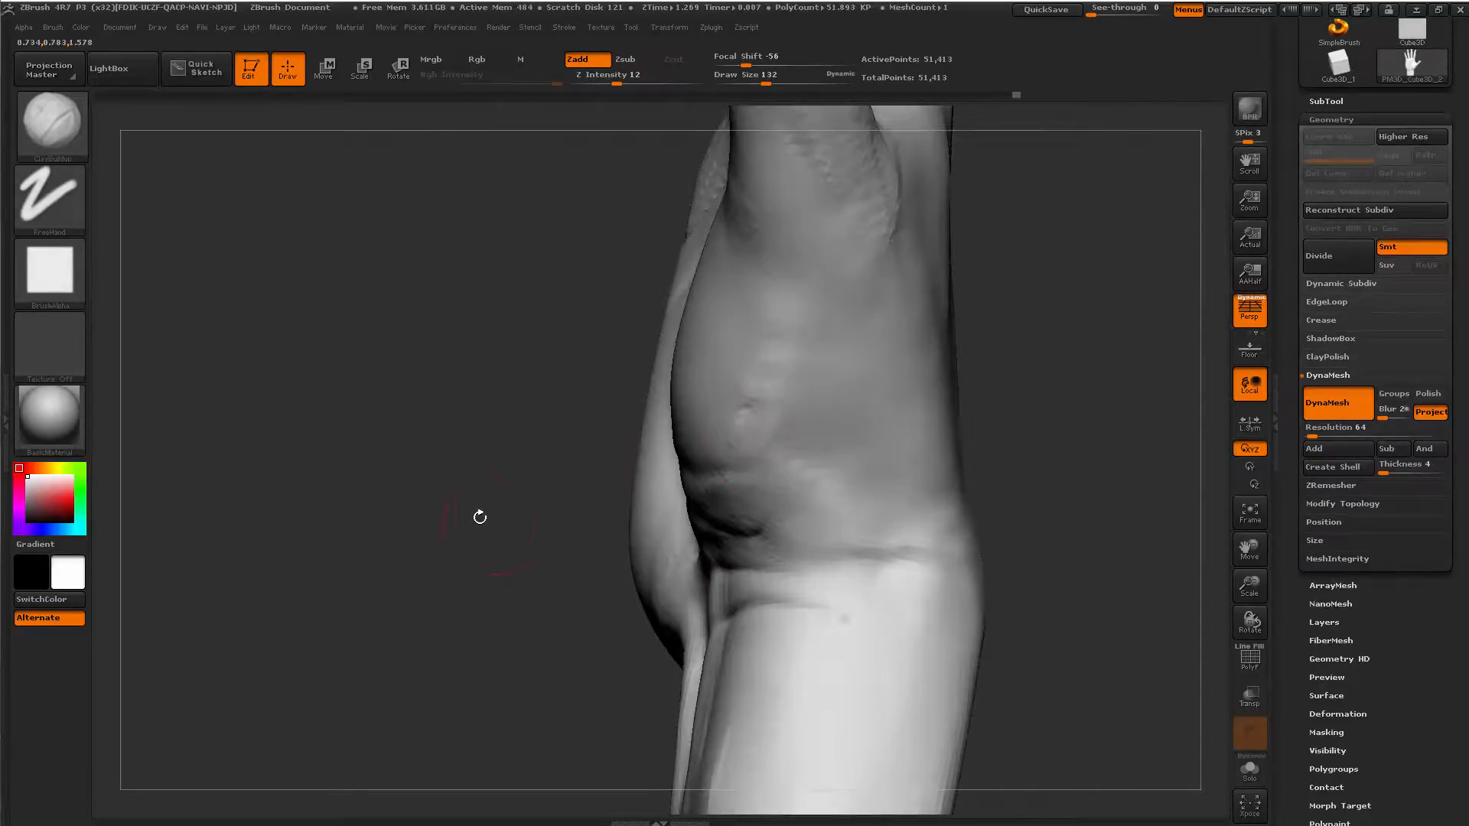
Build up the back of the thumb base with ClayBuildup at draw size 167 and smooth the transition.
mouse_move(442, 510)
left_mouse_down()
mouse_move(505, 442)
mouse_move(466, 589)
mouse_move(497, 581)
left_mouse_up()
key("space")
left_click_drag(723, 455, 733, 454)
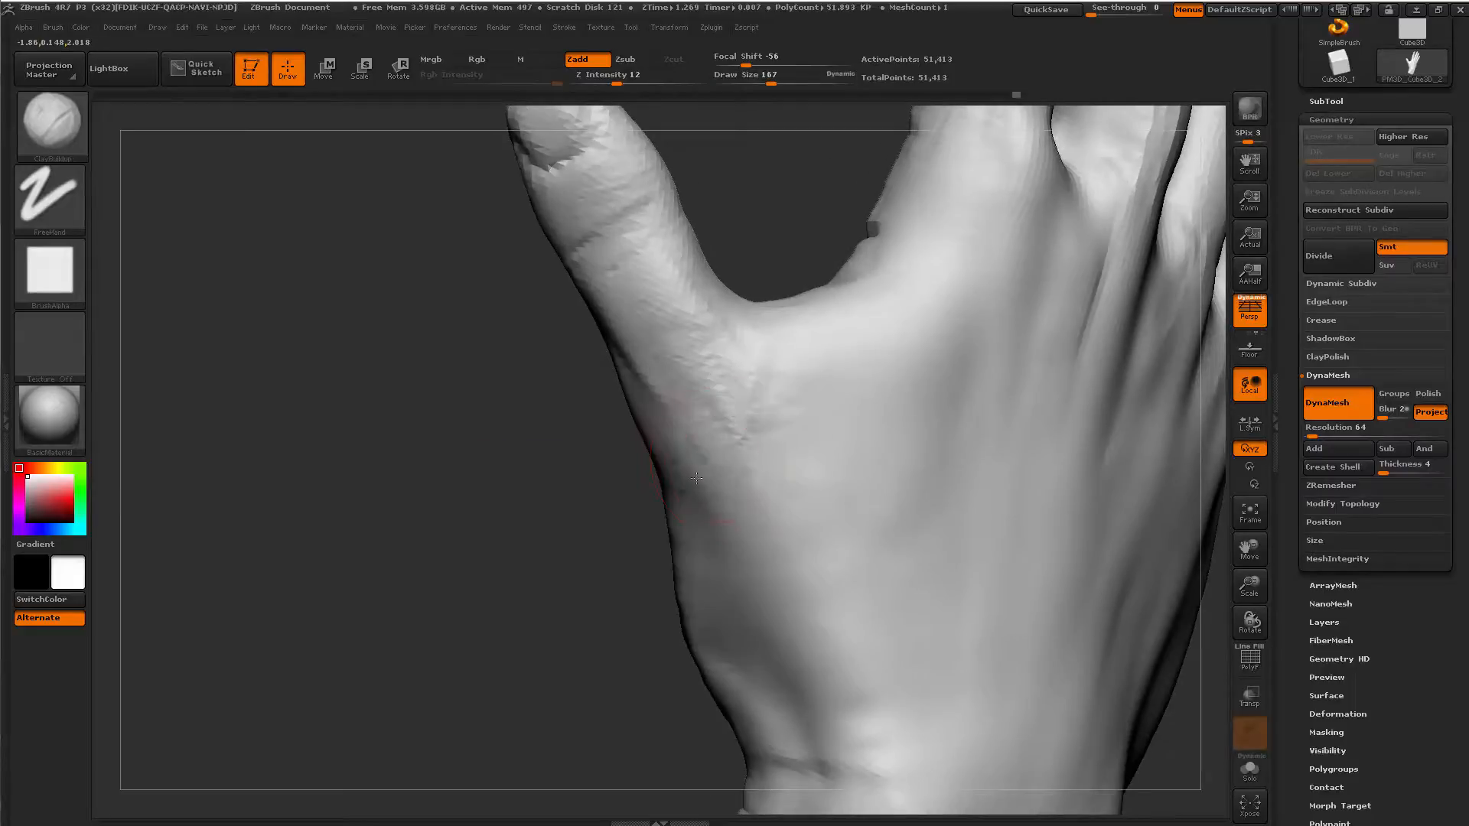
key("shift")
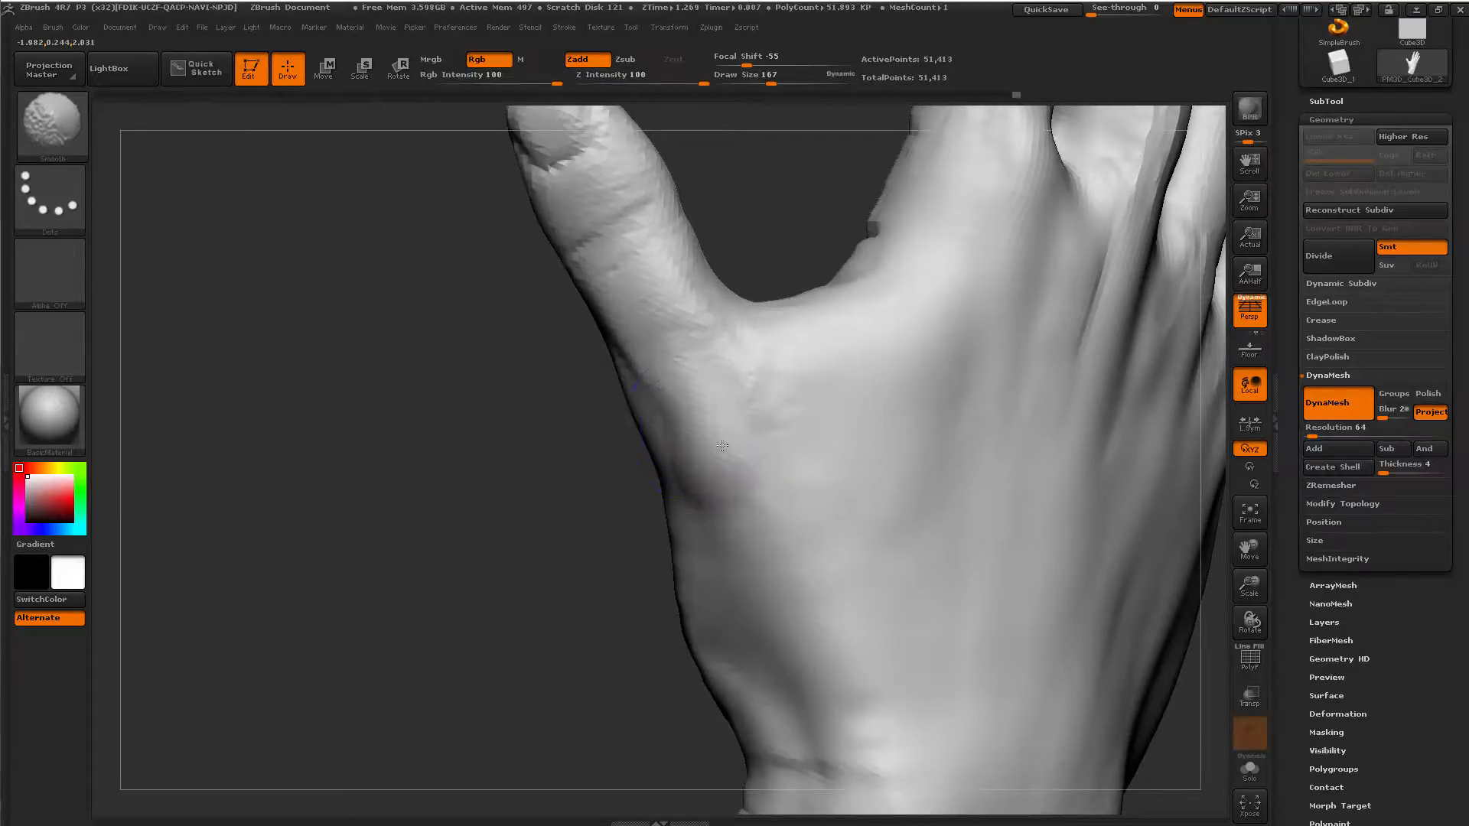
left_click_drag(439, 590, 517, 534)
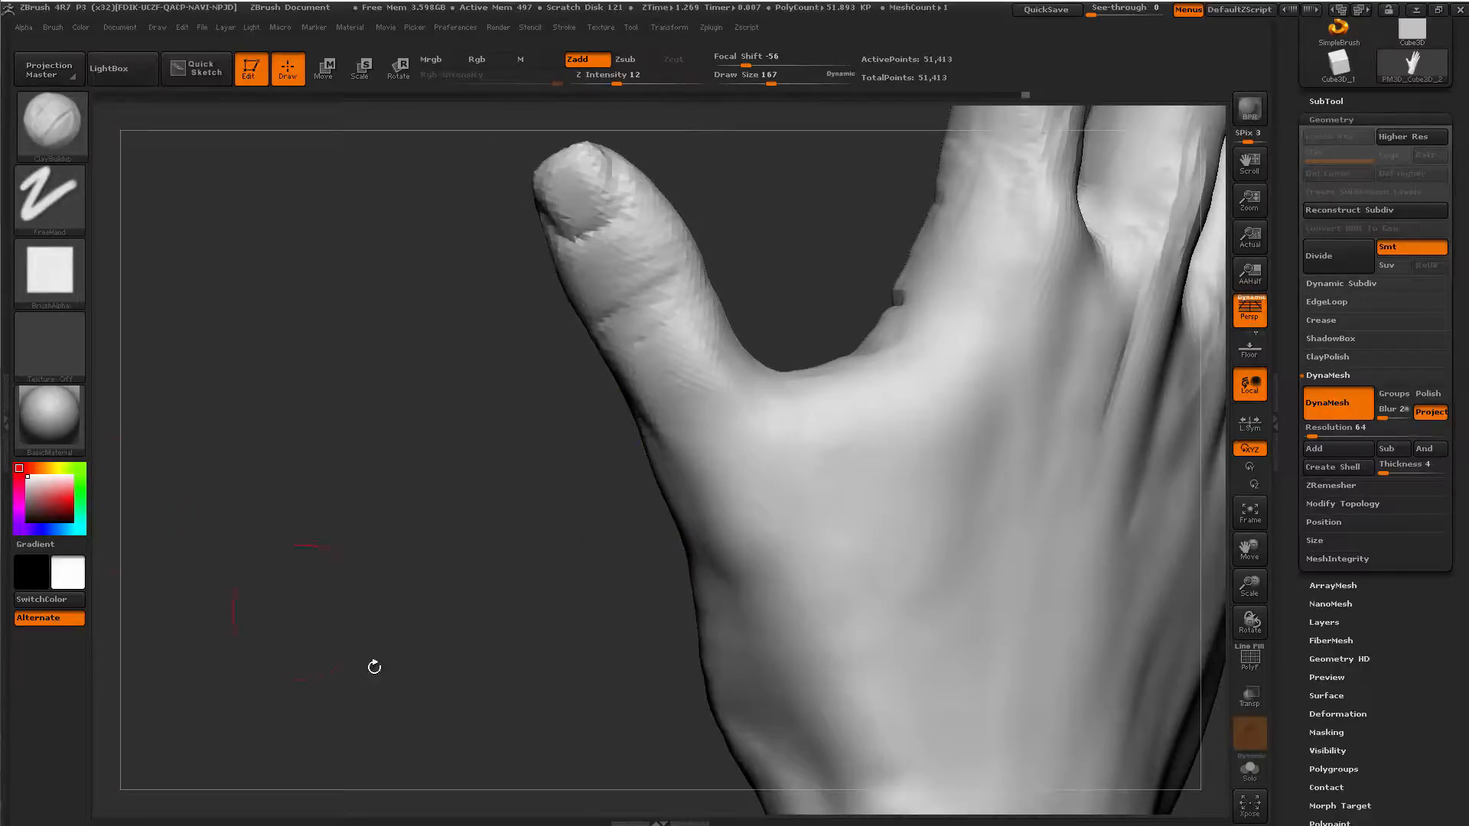
mouse_move(541, 527)
left_mouse_down("alt")
mouse_move(511, 576)
mouse_move(485, 587)
mouse_move(549, 593)
left_mouse_up("alt")
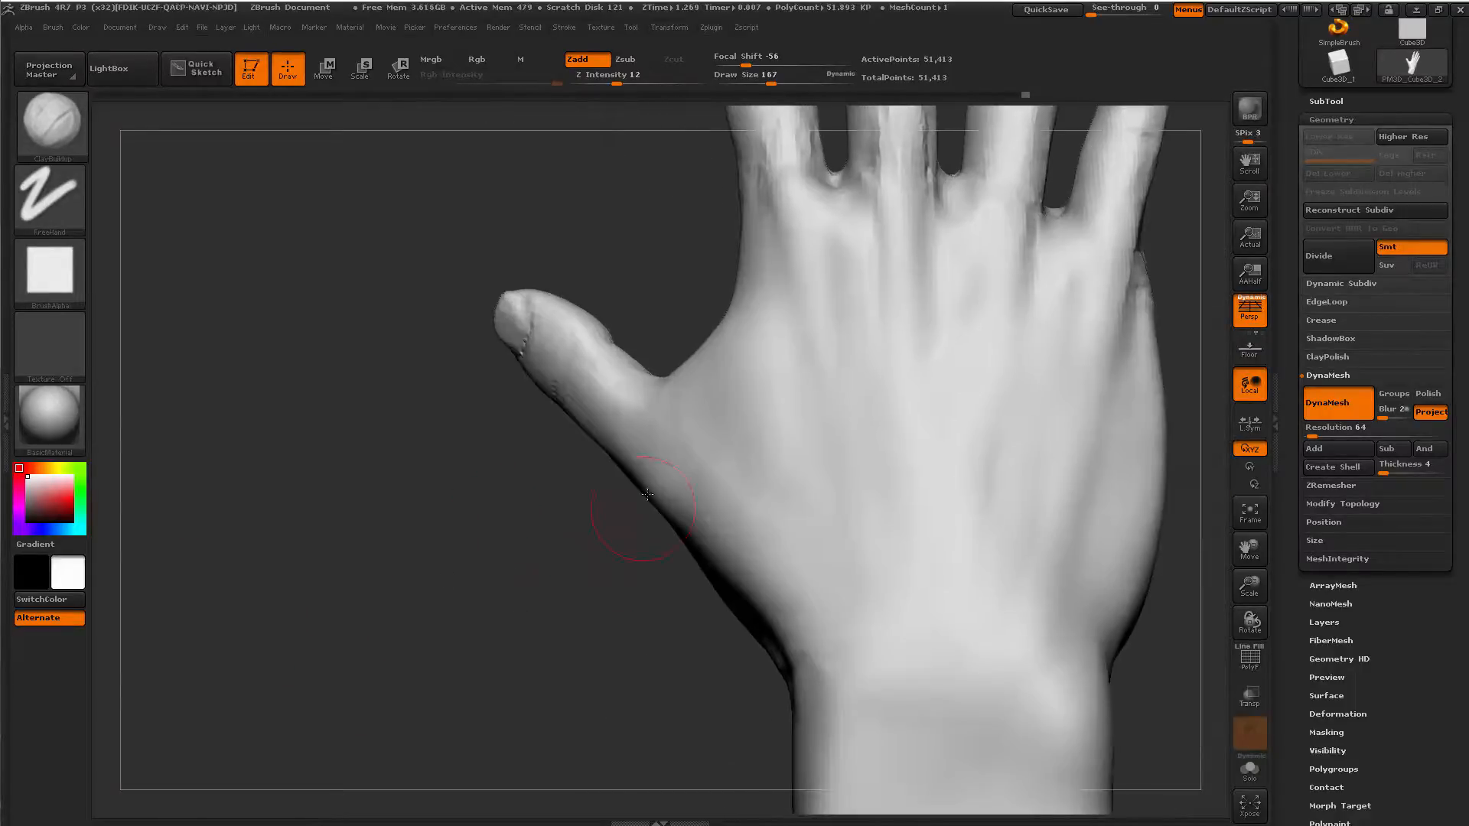
Round out the outer edge of the thumb base on the back of the hand with ClayBuildup at draw size 274.
key("space")
left_click_drag(645, 498, 677, 514)
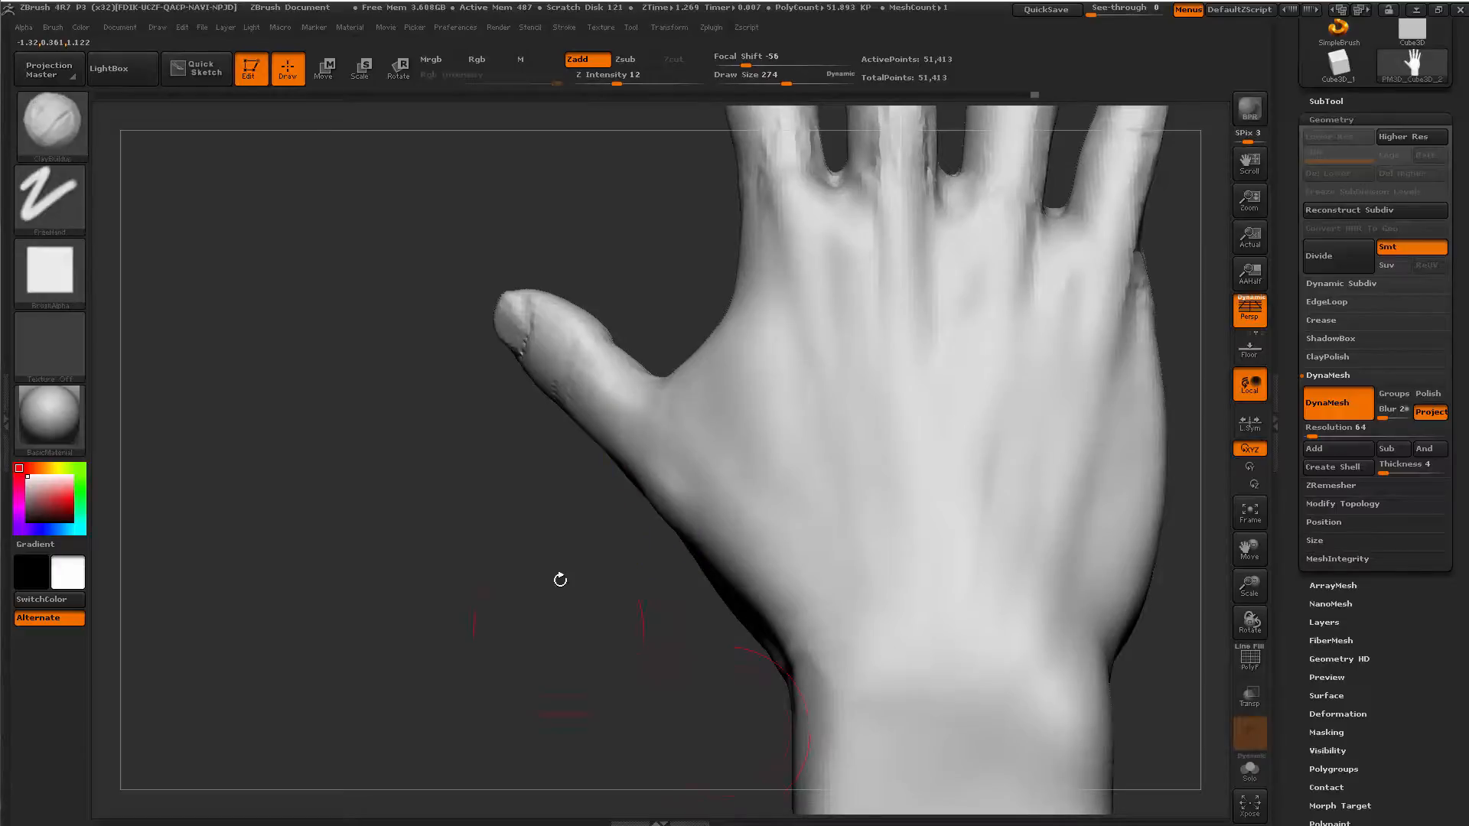
left_click_drag(560, 580, 582, 727, "alt")
Add volume to the web between the thumb and index finger with ClayBuildup at draw size 145 and smooth it.
key("space")
mouse_move(663, 520)
left_mouse_down()
mouse_move(630, 544)
mouse_move(673, 482)
left_mouse_up()
key("b")
key("d")
key("s")
left_click_drag(490, 673, 475, 754)
key("b")
key("c")
key("b")
left_click_drag(636, 408, 659, 458)
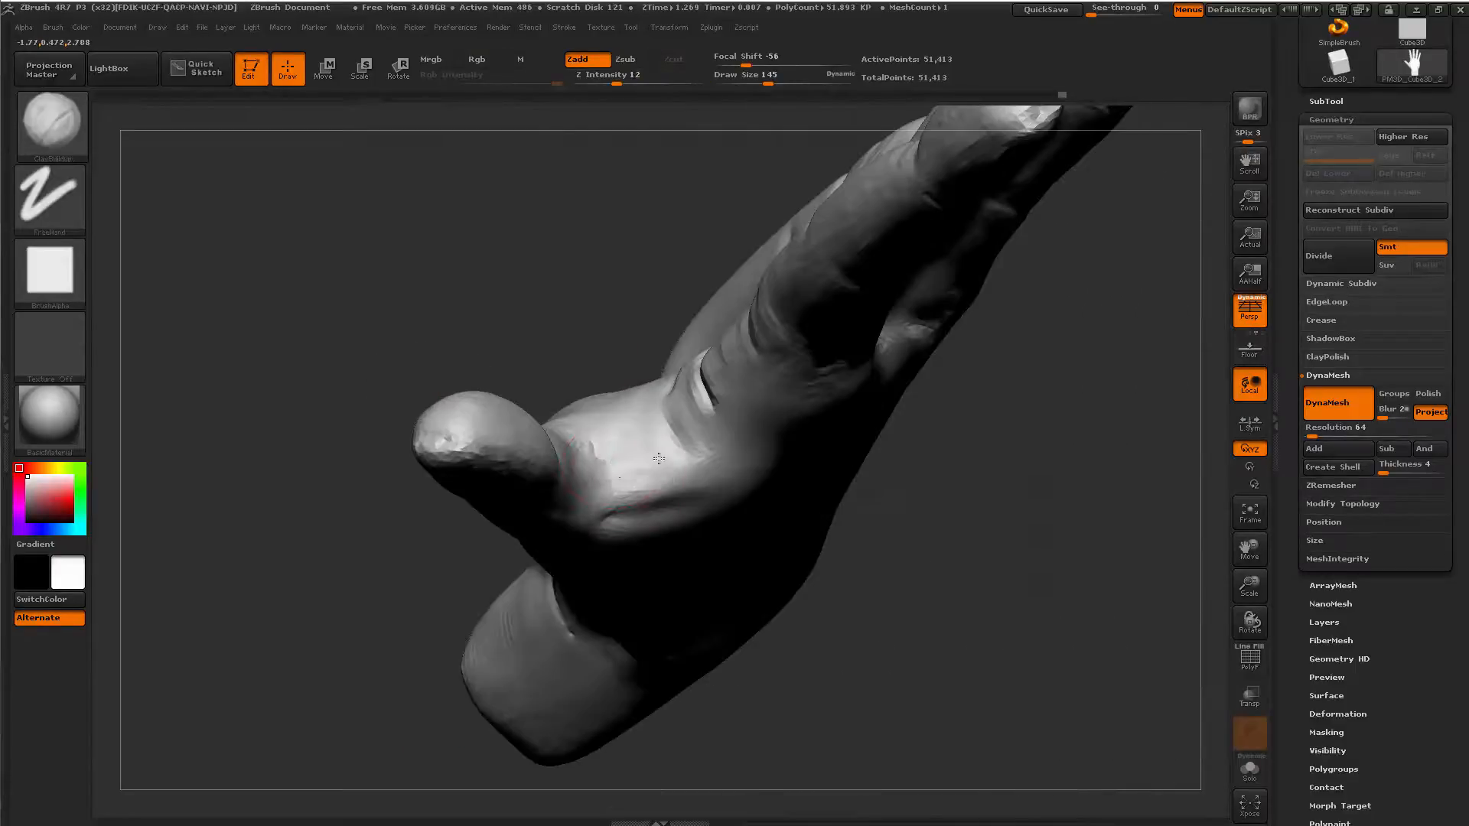
right_click_drag(723, 562, 597, 418)
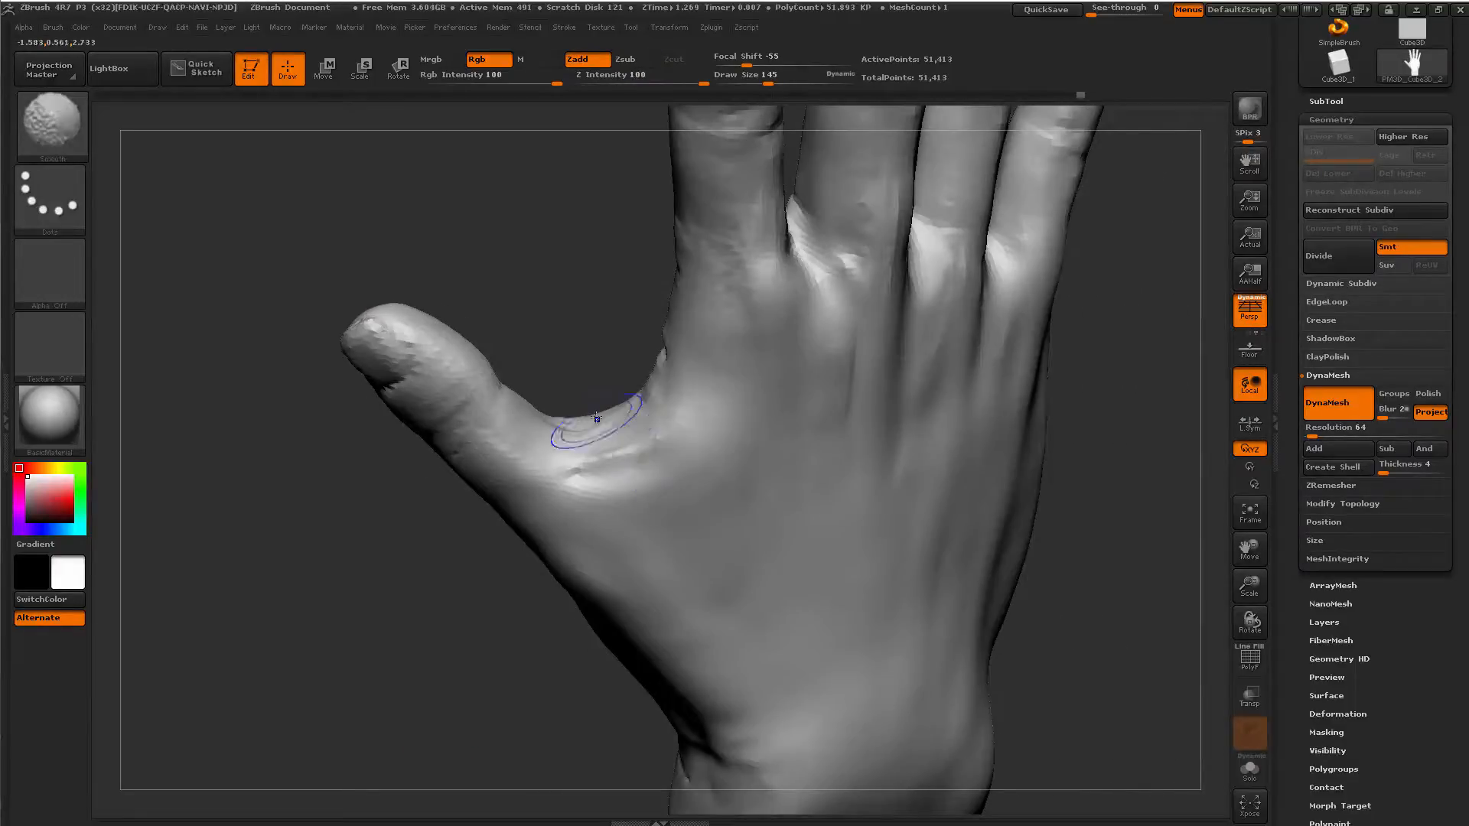
left_click_drag(715, 425, 612, 482, "shift")
right_click_drag(535, 581, 430, 627)
key("e")
right_click(429, 627)
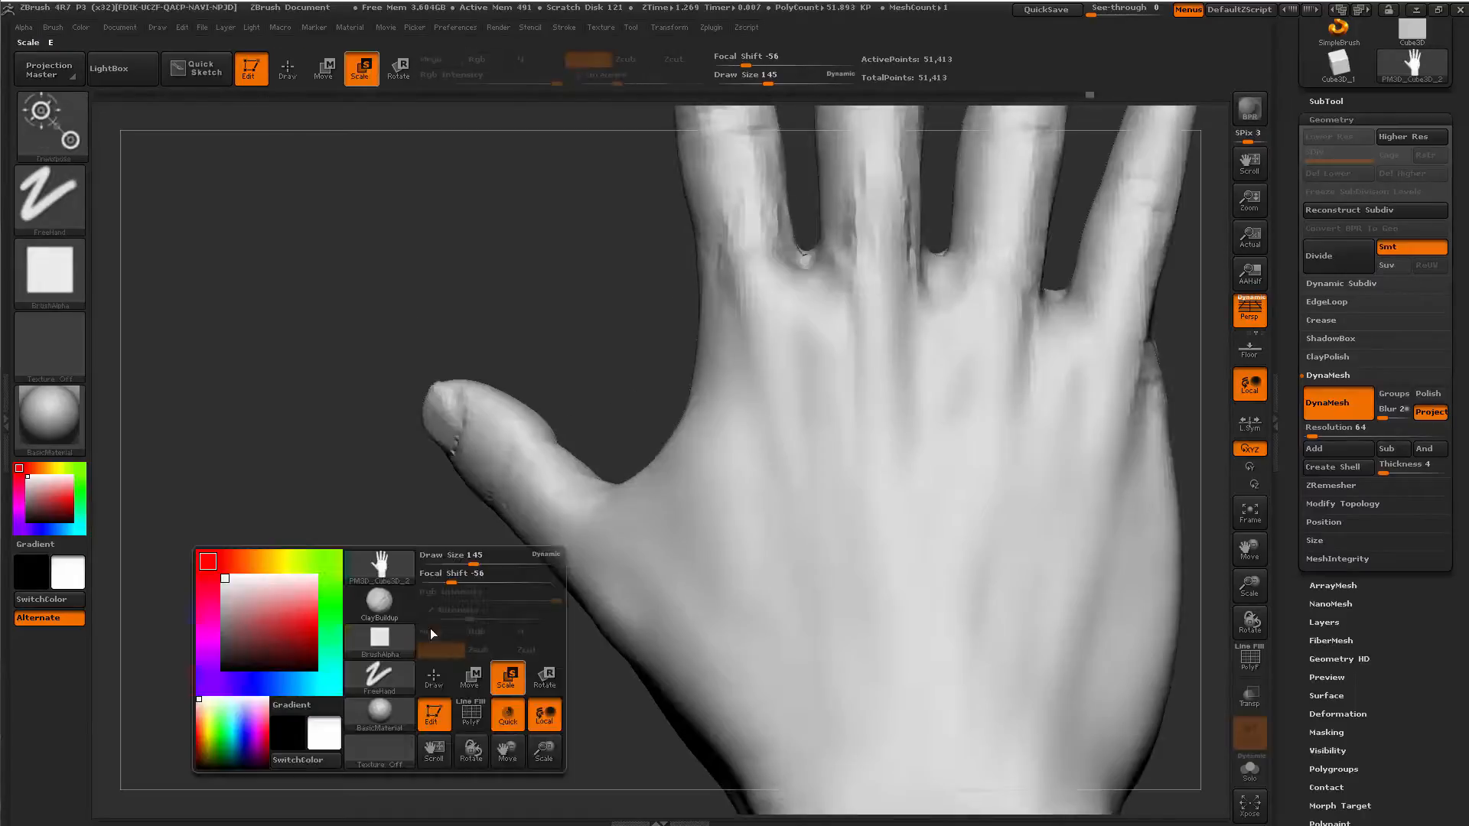
mouse_move(409, 498)
right_mouse_down()
mouse_move(459, 511)
mouse_move(511, 626)
mouse_move(485, 632)
mouse_move(726, 619)
mouse_move(925, 656)
mouse_move(929, 670)
right_mouse_up()
key("q")
right_click_drag(929, 670, 941, 605, "alt")
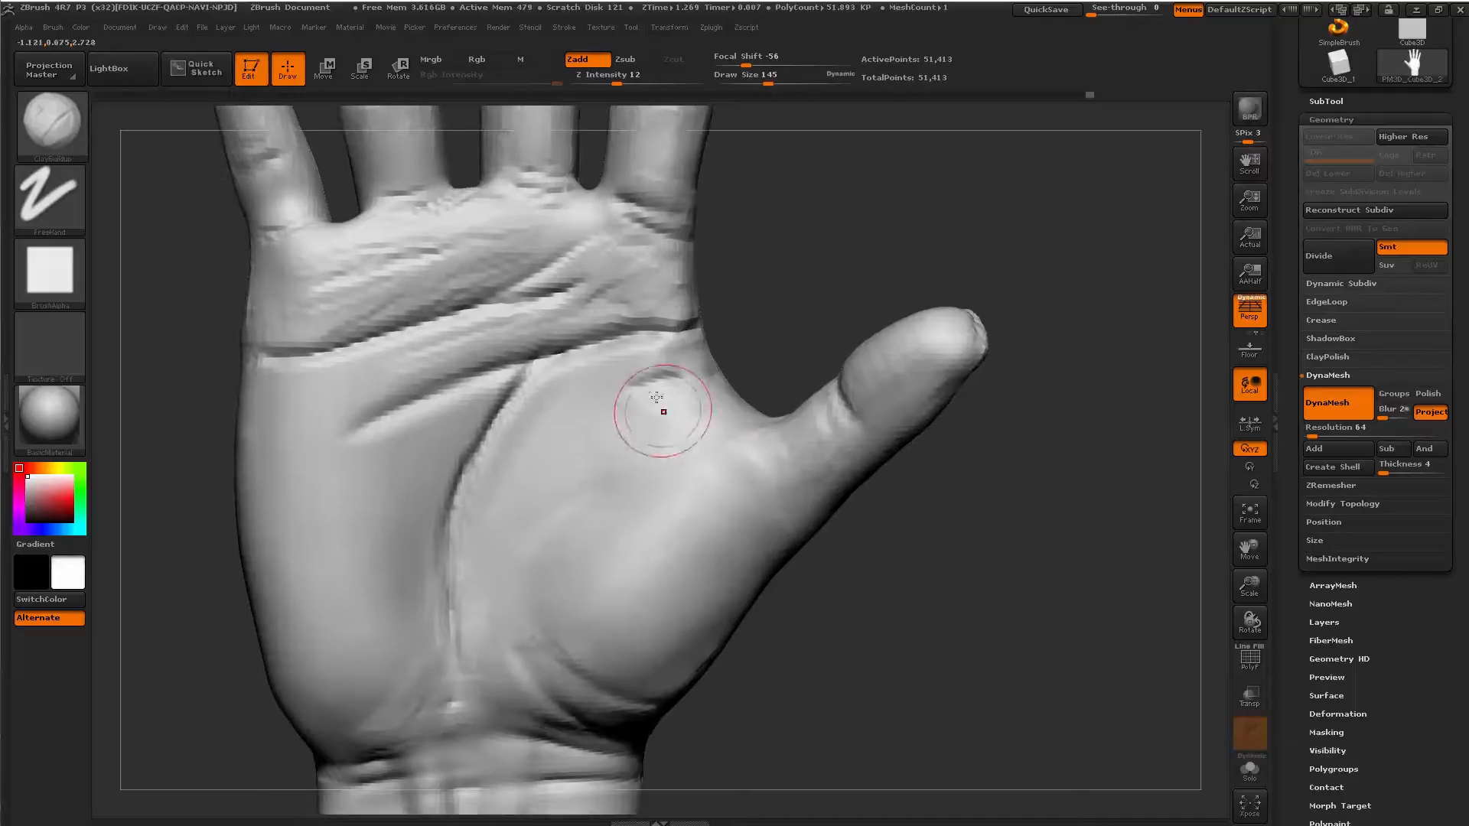
Sculpt folds on the palm side of the thumb web with ClayBuildup and Dam_Standard at draw size 90, and soften them.
key("space")
left_click_drag(655, 400, 647, 399)
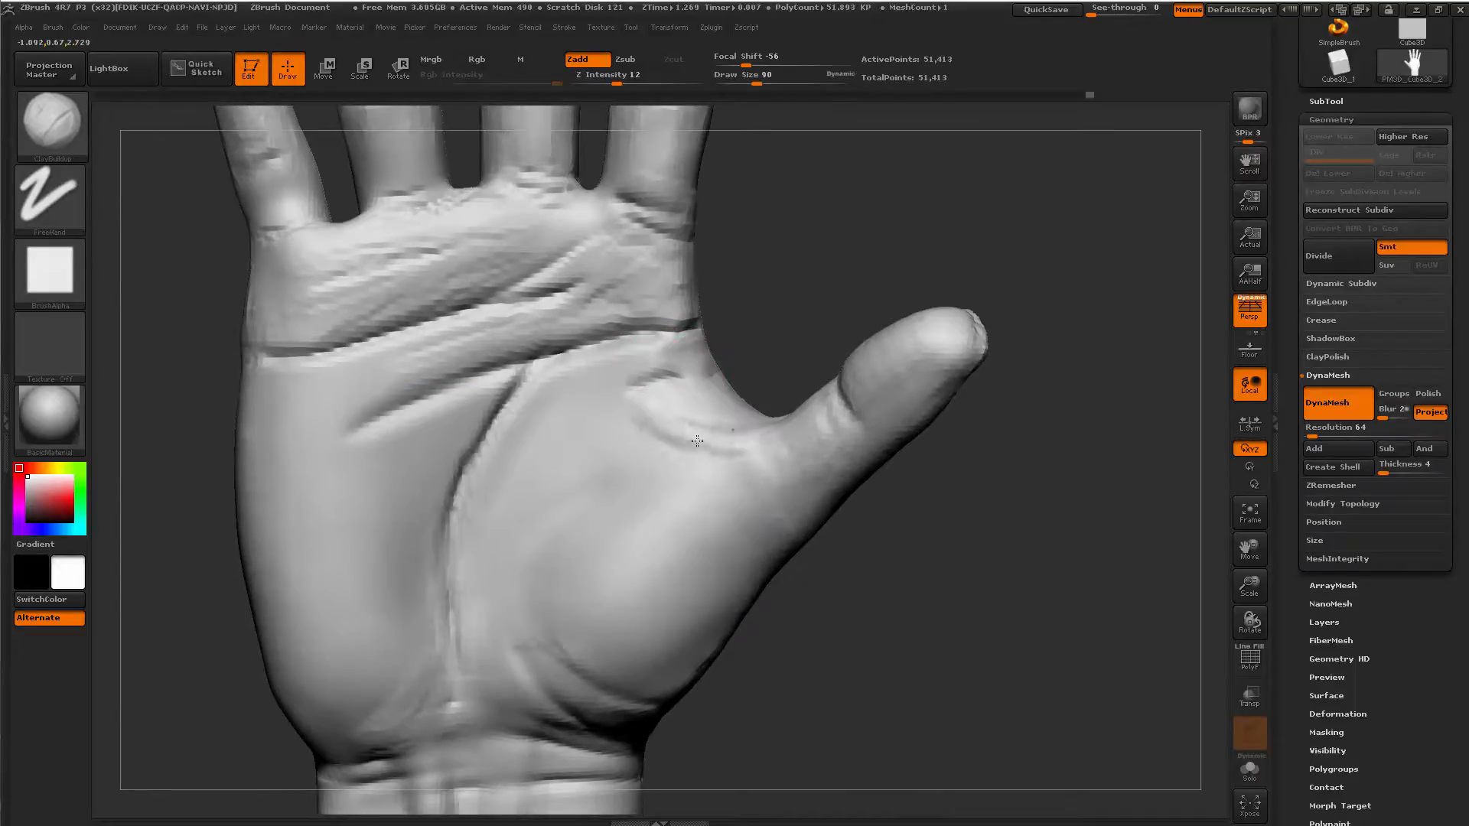
key("b")
key("d")
key("s")
left_click_drag(667, 398, 722, 422)
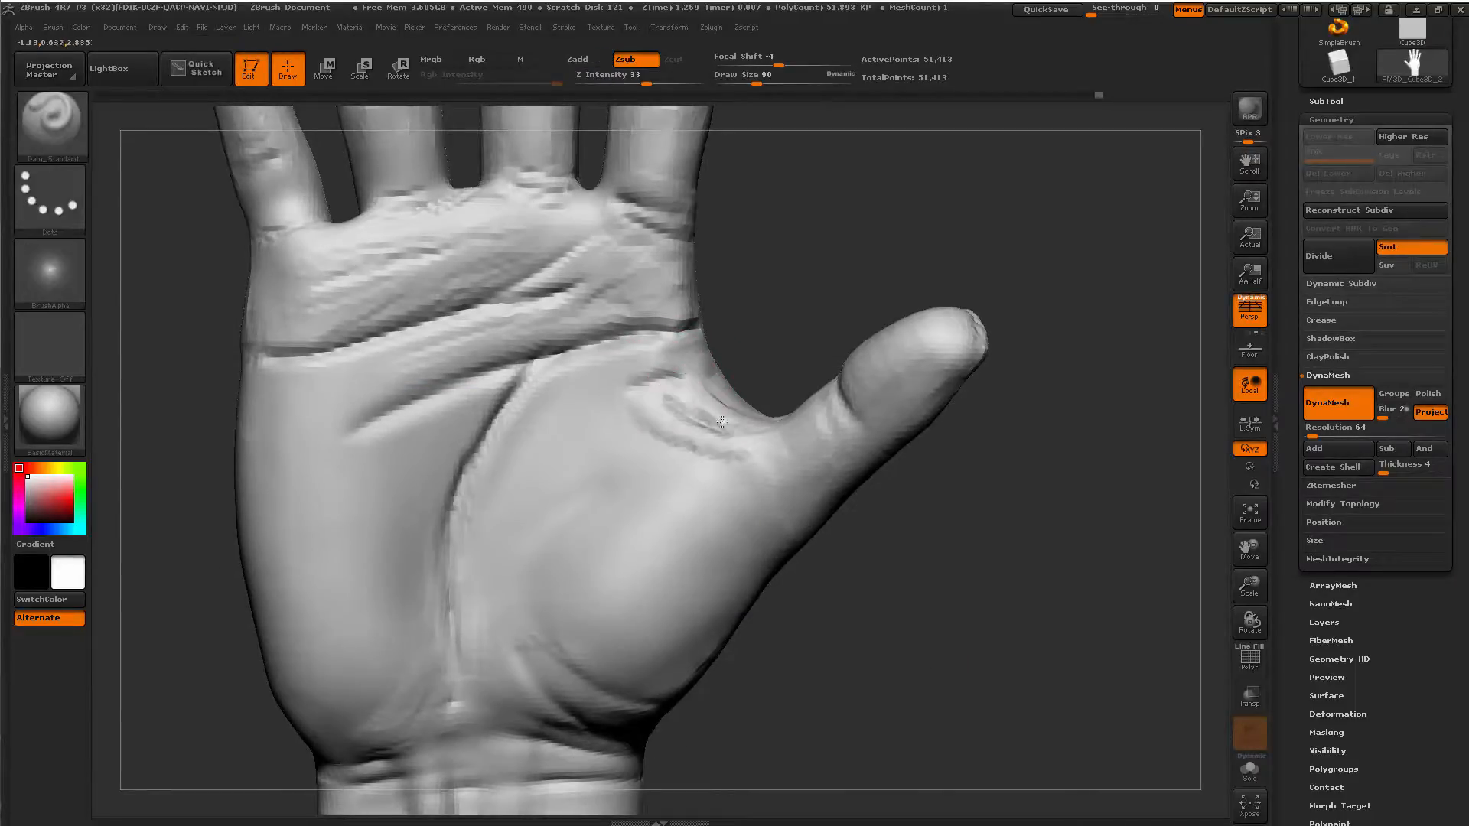
key("shift")
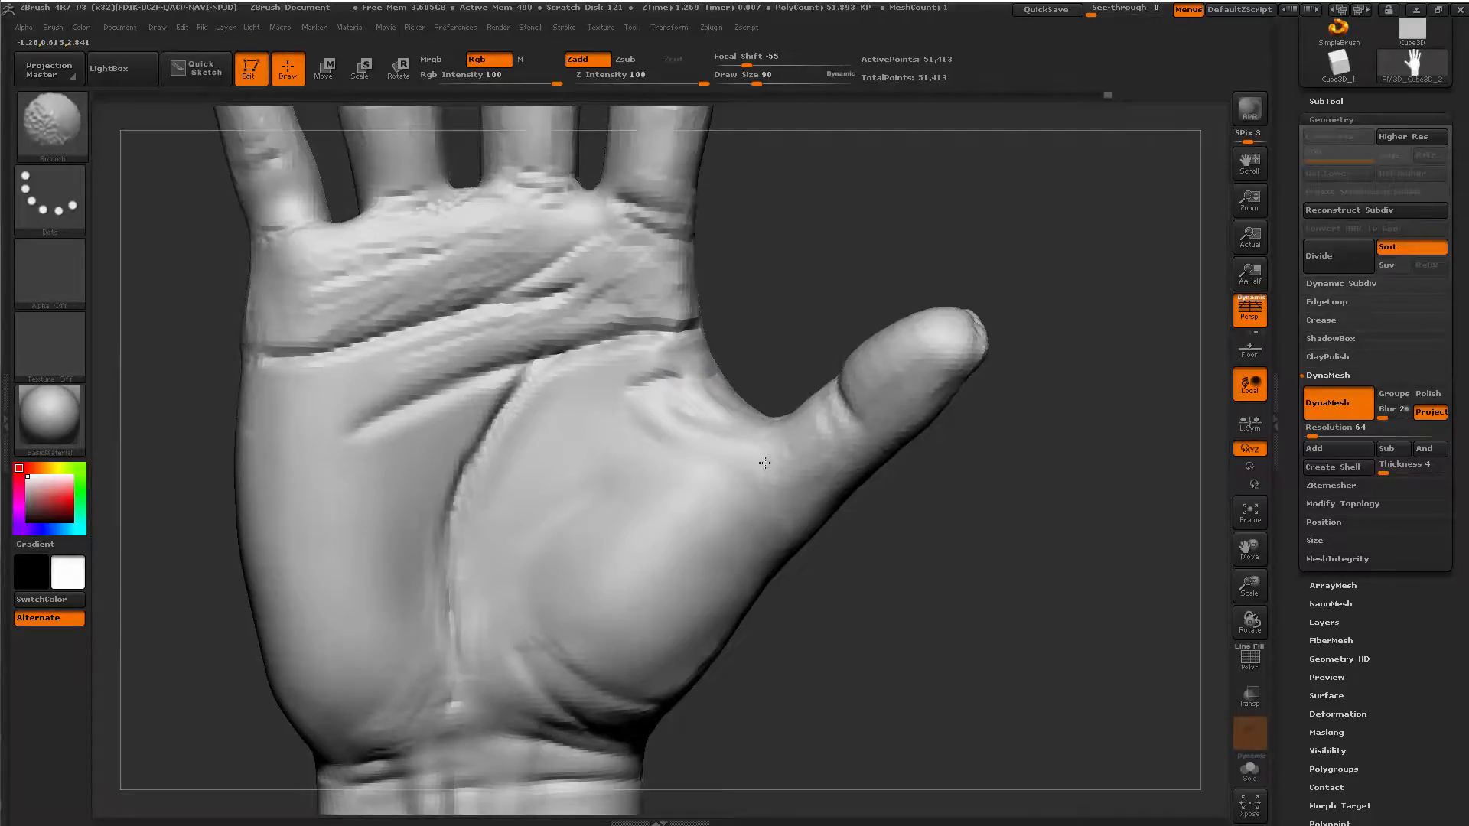
Deepen the thumb web's curved fold with ClayBuildup and Dam_Standard, and smooth the surrounding palm surface.
mouse_move(895, 647)
left_mouse_down("alt")
mouse_move(843, 597)
mouse_move(819, 610)
mouse_move(833, 626)
mouse_move(865, 612)
left_mouse_up("alt")
key("b")
key("c")
key("b")
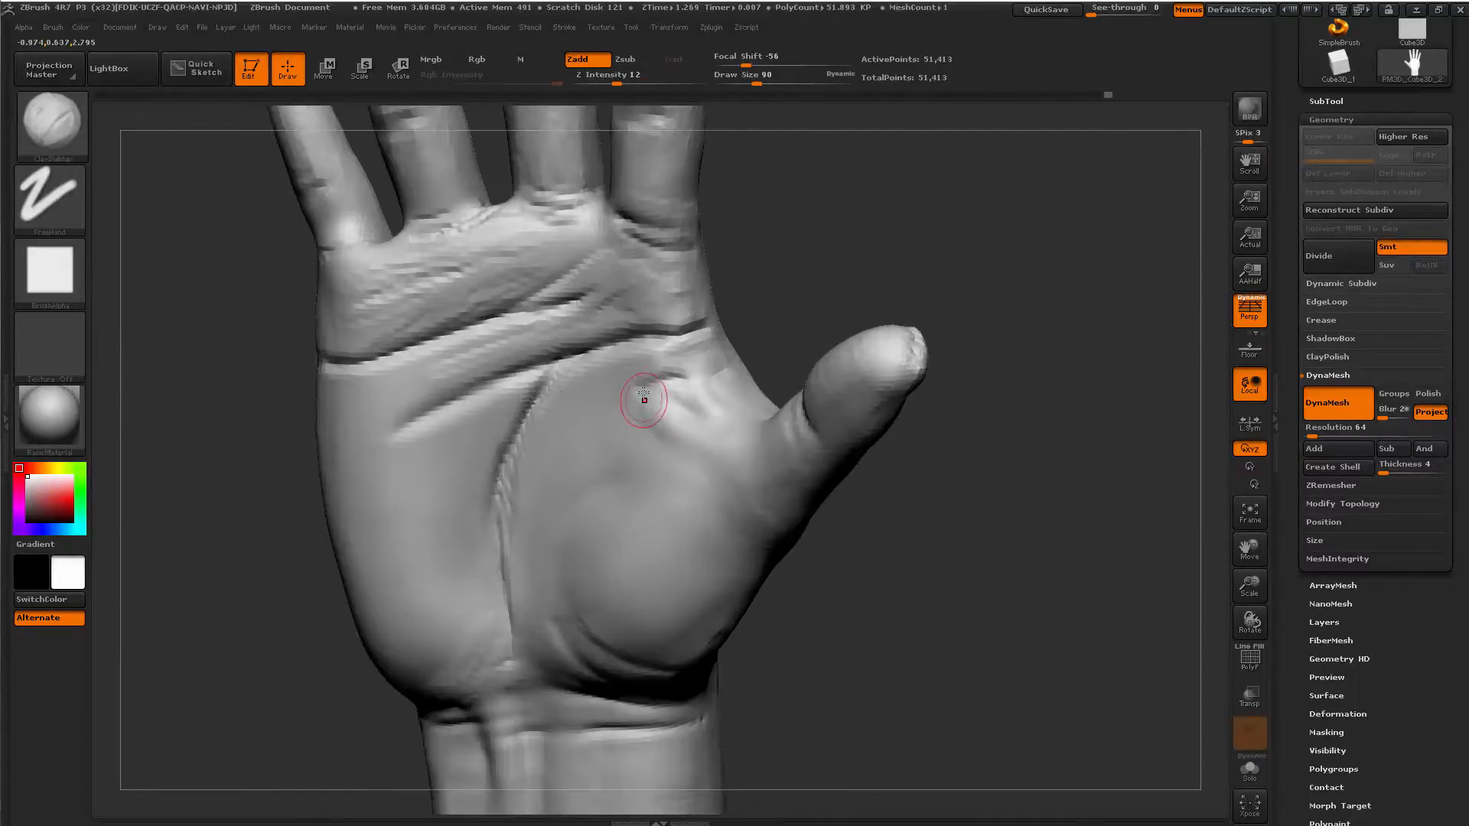
left_click_drag(705, 443, 686, 397, "shift")
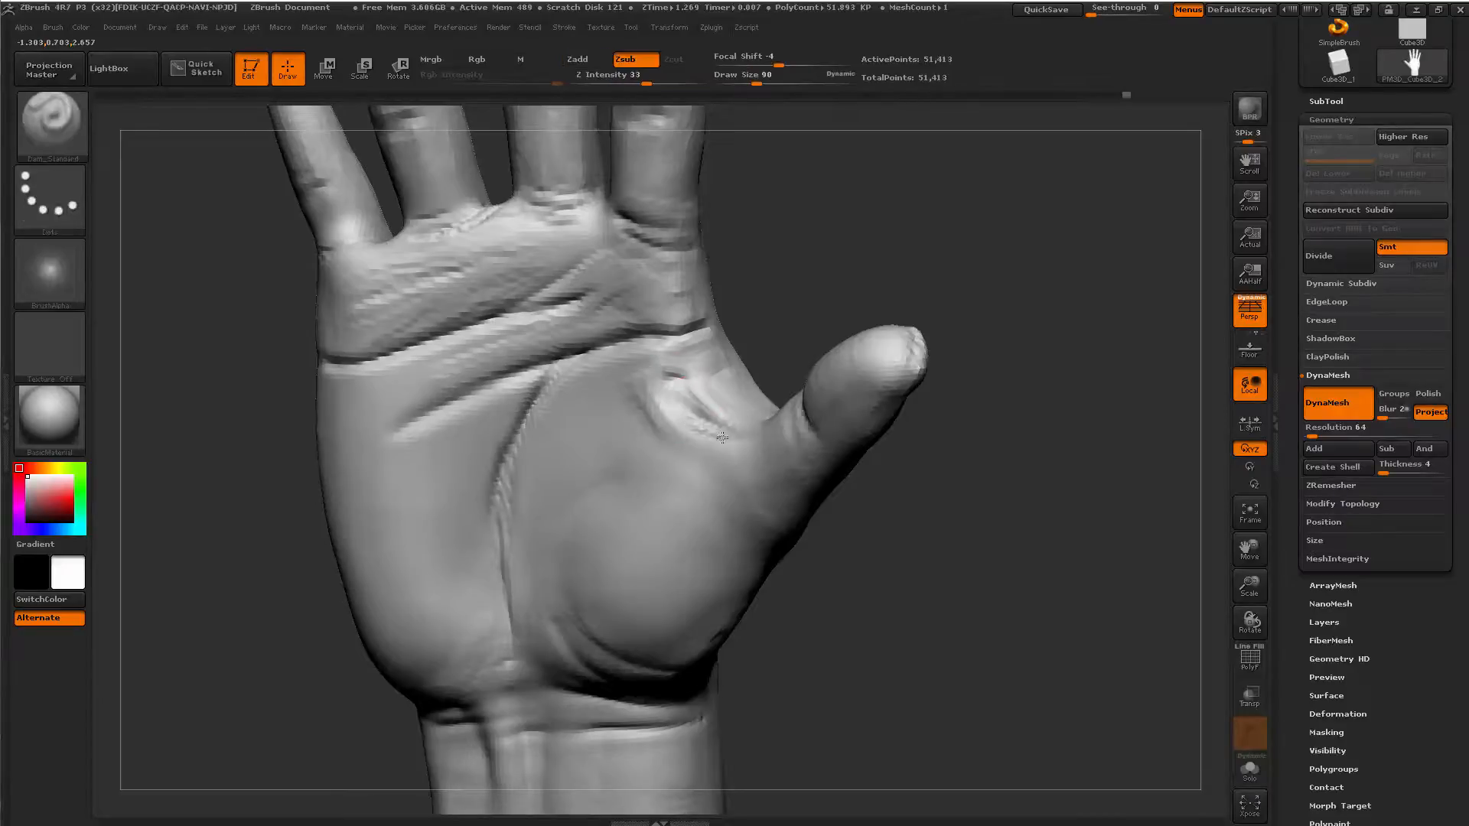
mouse_move(802, 342)
left_mouse_down("shift")
mouse_move(747, 387)
mouse_move(738, 417)
left_mouse_up("shift")
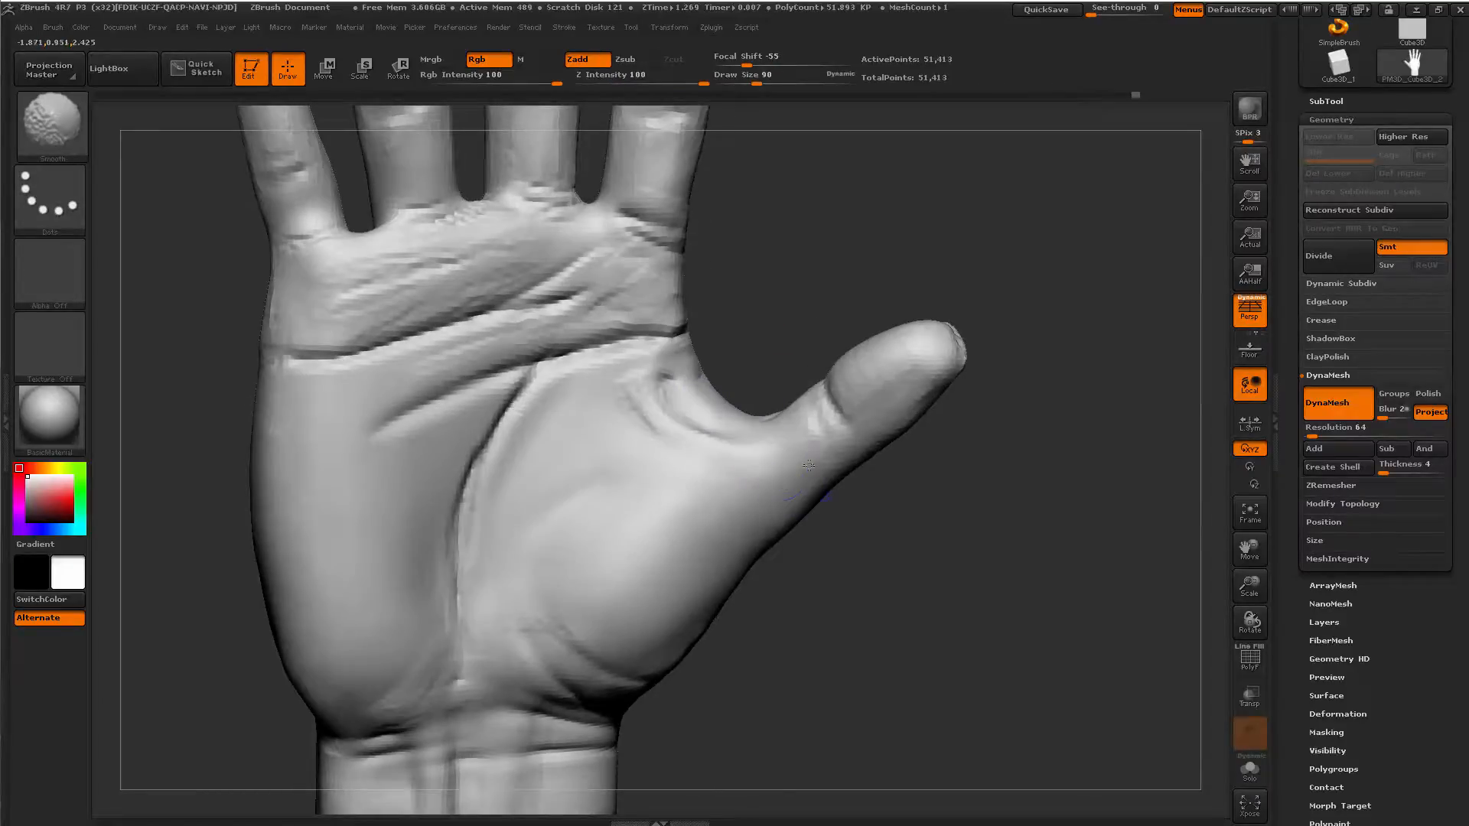
mouse_move(831, 512)
left_mouse_down()
mouse_move(911, 540)
mouse_move(891, 538)
mouse_move(856, 589)
left_mouse_up()
left_click_drag(555, 360, 589, 404, "shift")
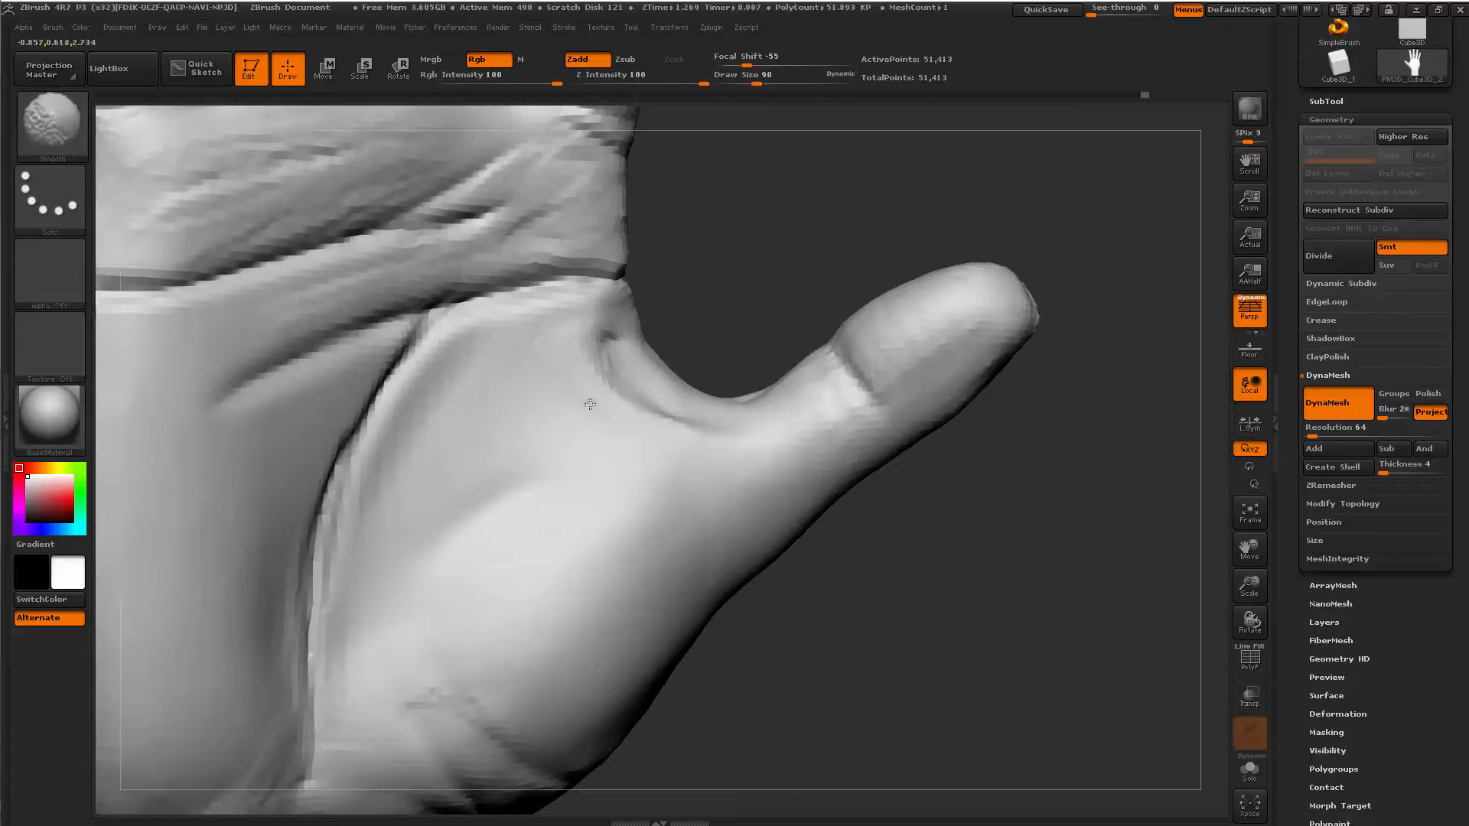
Carve creases across the thumb's joint and base with Dam_Standard at draw sizes 94 and 49, and remesh the hand with DynaMesh.
left_click_drag(845, 570, 863, 556)
key("space")
left_click_drag(854, 408, 879, 383)
mouse_move(1026, 515)
left_mouse_down()
mouse_move(950, 605)
mouse_move(778, 452)
left_mouse_up()
mouse_move(846, 545)
left_mouse_down()
mouse_move(880, 562)
mouse_move(818, 547)
mouse_move(817, 583)
mouse_move(734, 400)
left_mouse_up()
key("space")
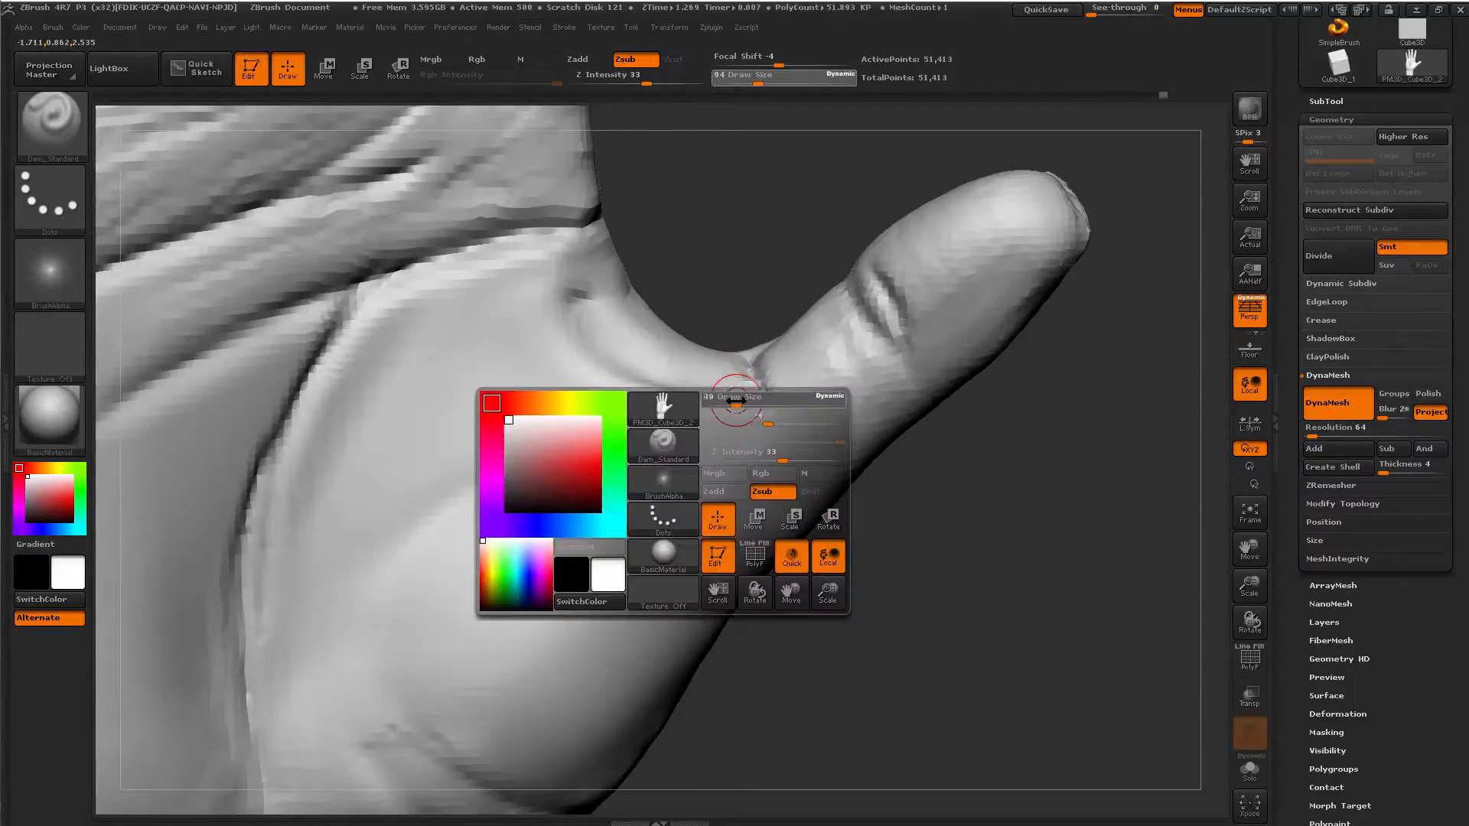
left_click_drag(901, 577, 935, 575)
left_click_drag(957, 508, 1033, 647, "ctrl")
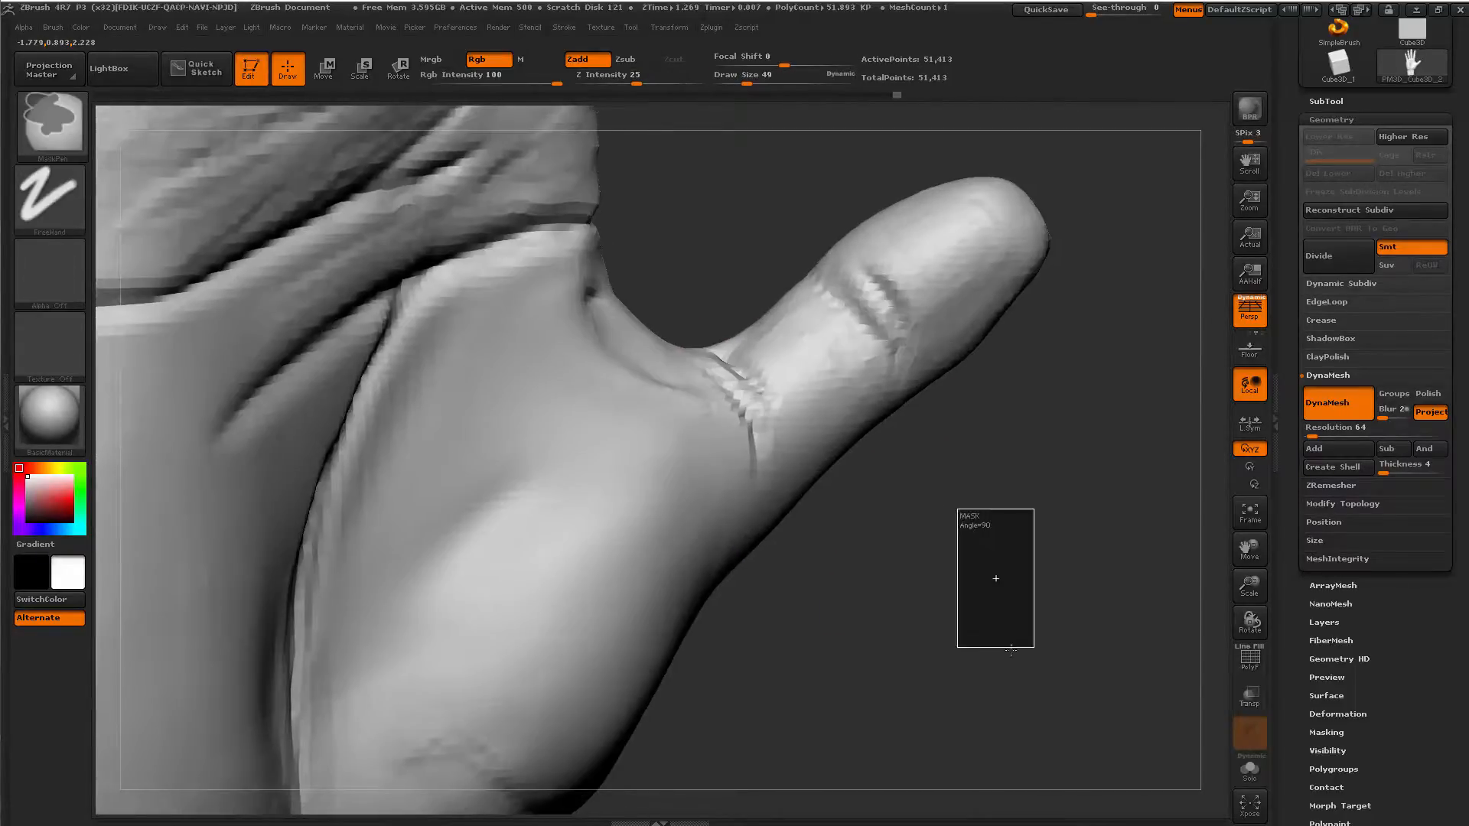
Build up the palm side of the wrist below the heel of the hand with ClayBuildup at draw size 245, and smooth the wrist's outer side.
mouse_move(868, 499)
left_mouse_down("alt")
mouse_move(856, 492)
mouse_move(865, 551)
mouse_move(832, 554)
mouse_move(843, 537)
mouse_move(834, 574)
mouse_move(685, 613)
mouse_move(599, 573)
mouse_move(484, 576)
mouse_move(562, 604)
mouse_move(416, 541)
mouse_move(858, 662)
mouse_move(824, 590)
mouse_move(782, 572)
mouse_move(813, 522)
mouse_move(704, 466)
left_mouse_up("alt")
key("space")
key("space")
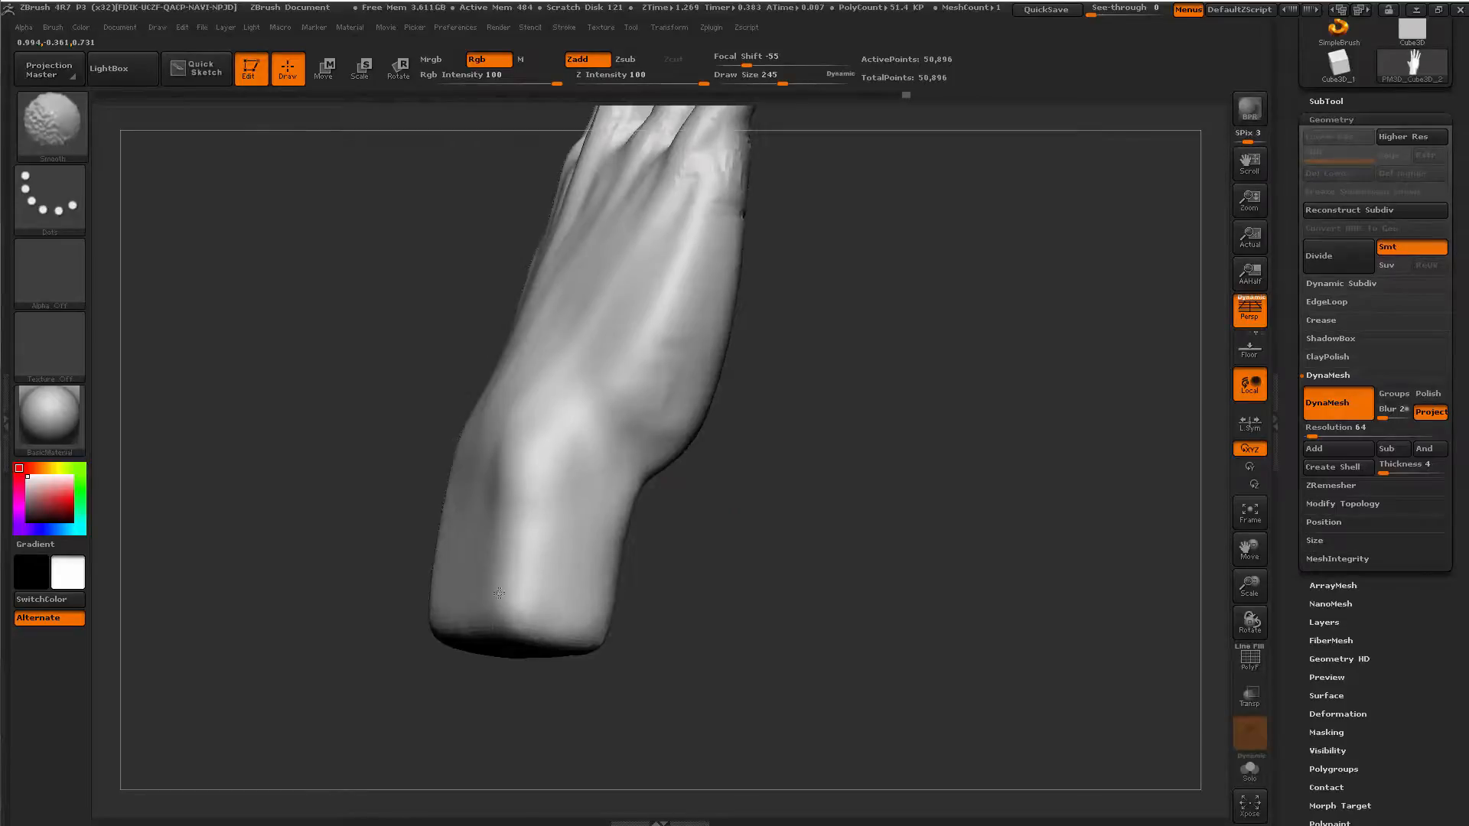
left_click_drag(708, 623, 609, 600)
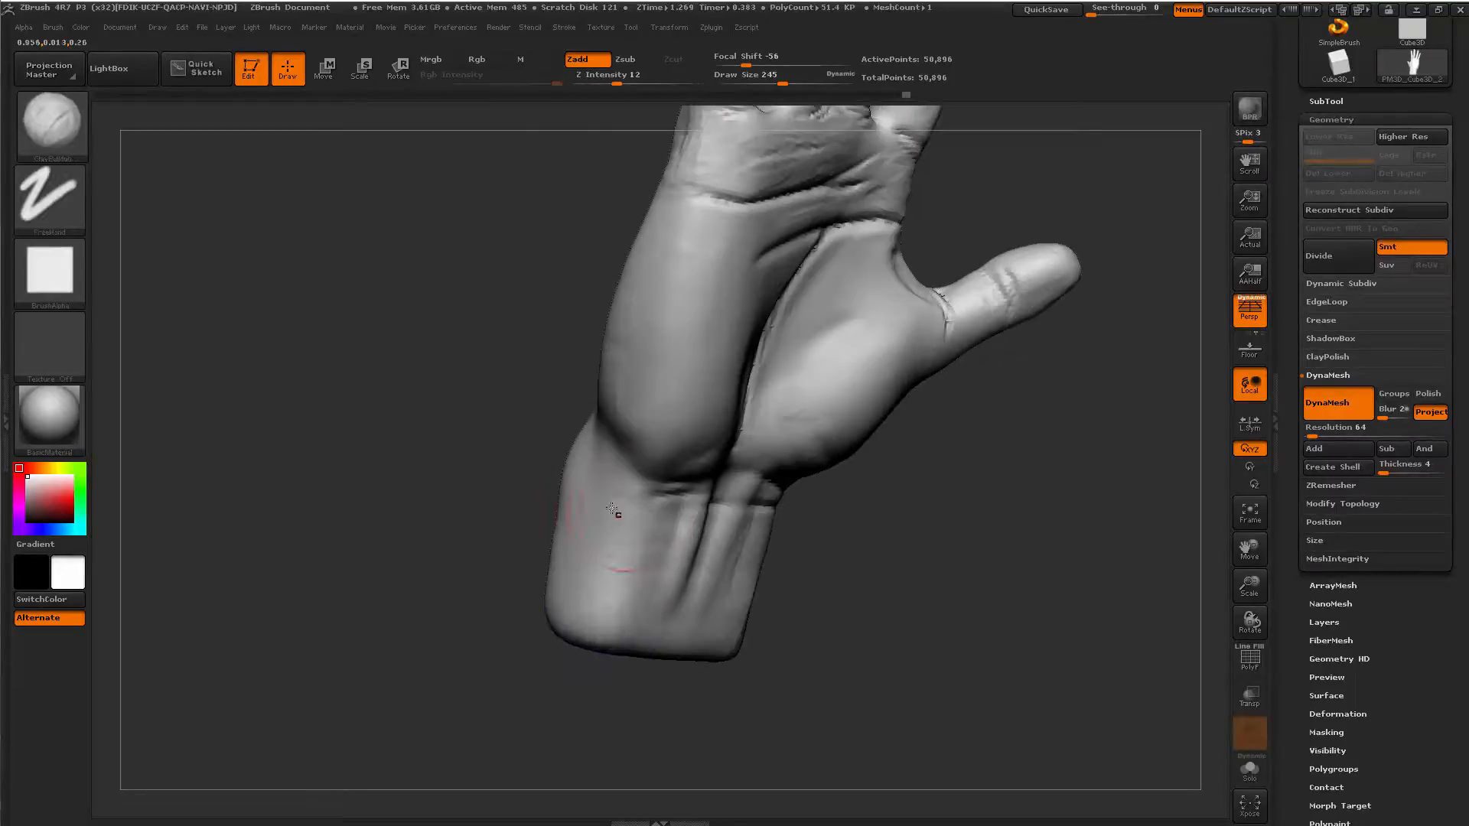
mouse_move(654, 535)
left_mouse_down()
mouse_move(607, 544)
mouse_move(595, 630)
left_mouse_up()
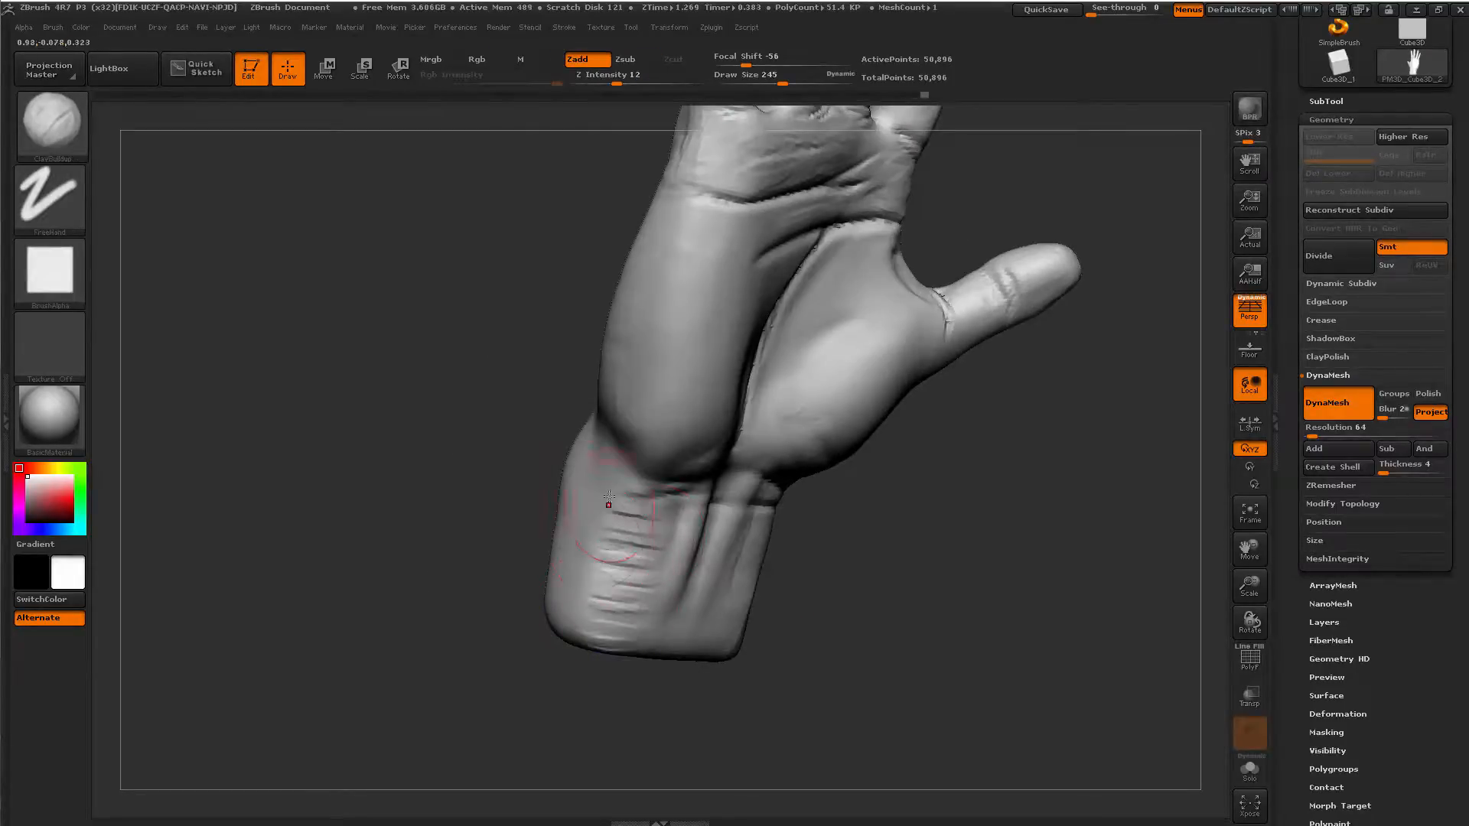
left_click_drag(507, 705, 512, 513)
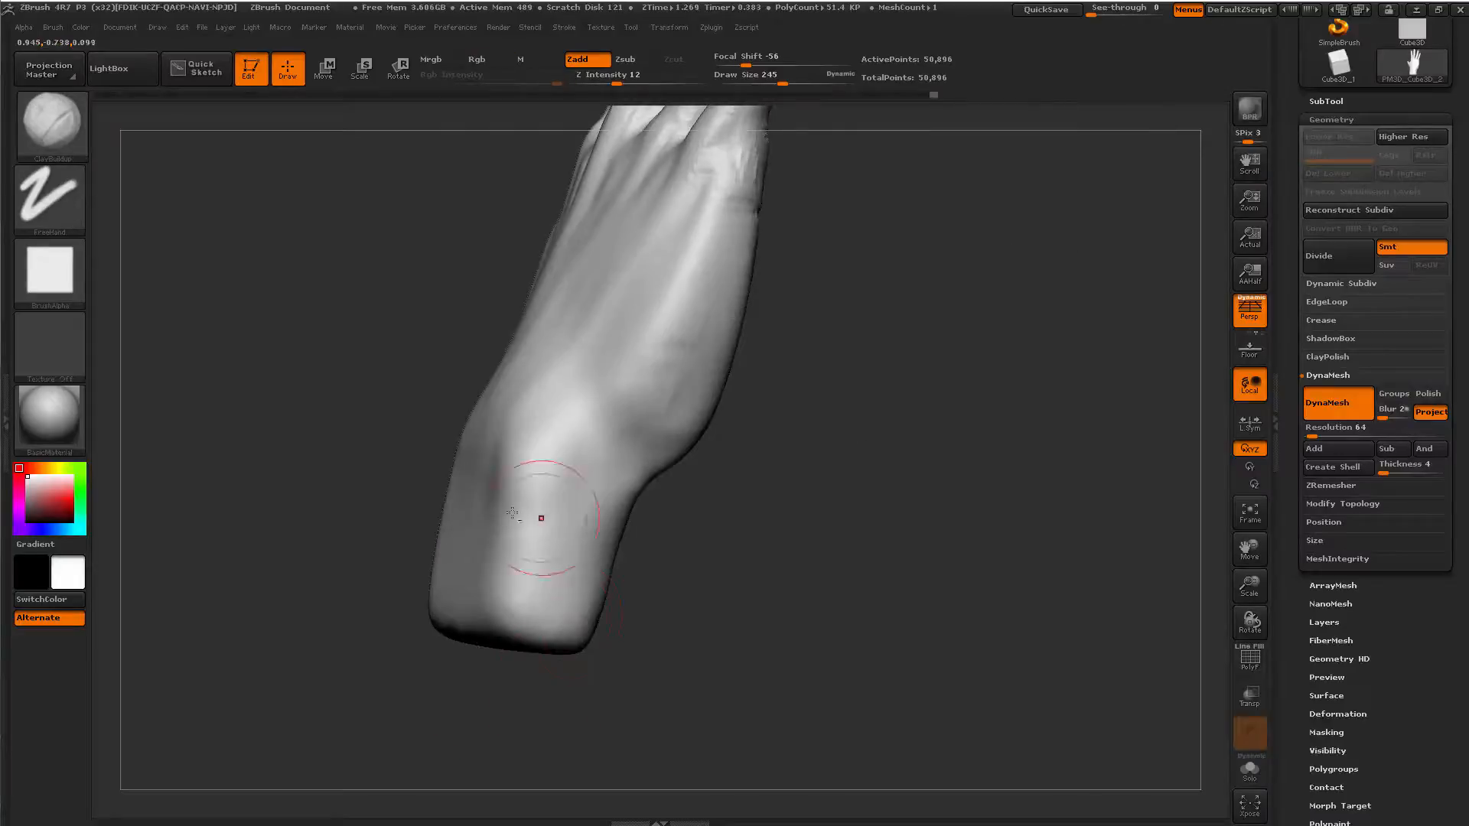
left_click_drag(555, 598, 508, 545, "shift")
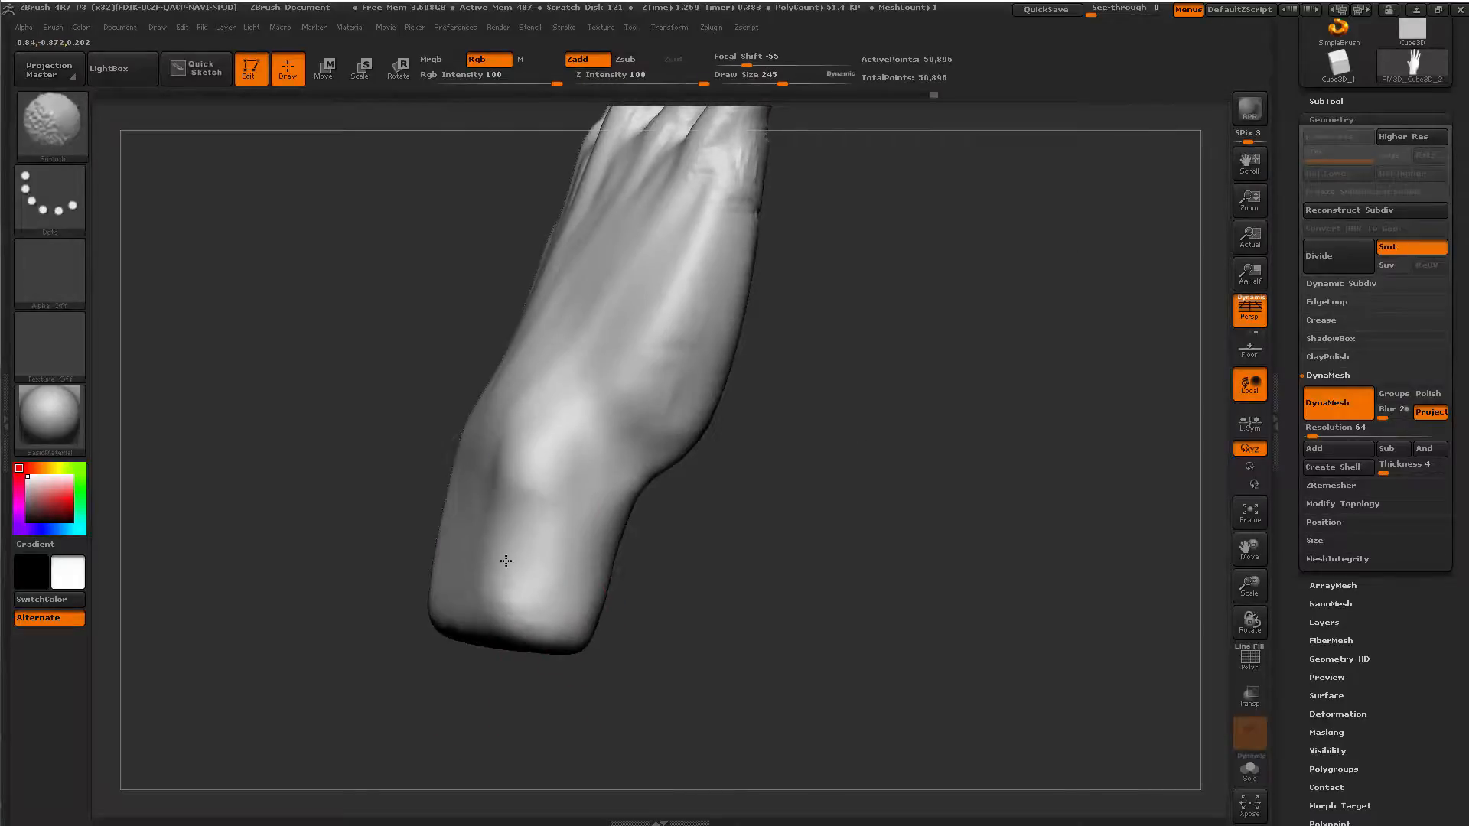
Add volume along the thumb side of the back of the wrist with ClayBuildup and smooth it into the hand.
mouse_move(634, 619)
left_mouse_down()
mouse_move(810, 558)
mouse_move(895, 504)
left_mouse_up()
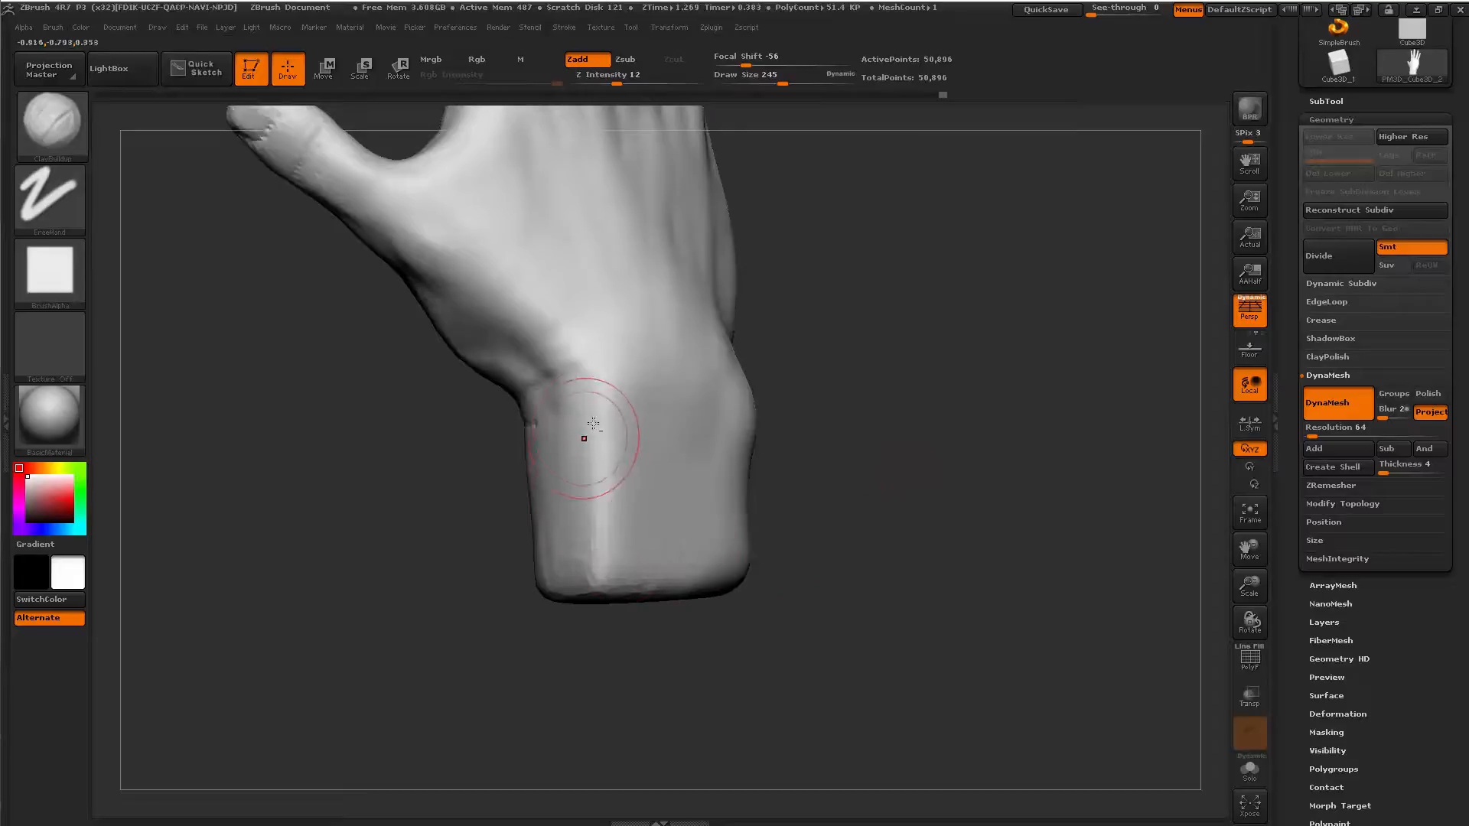
left_click_drag(593, 423, 595, 550)
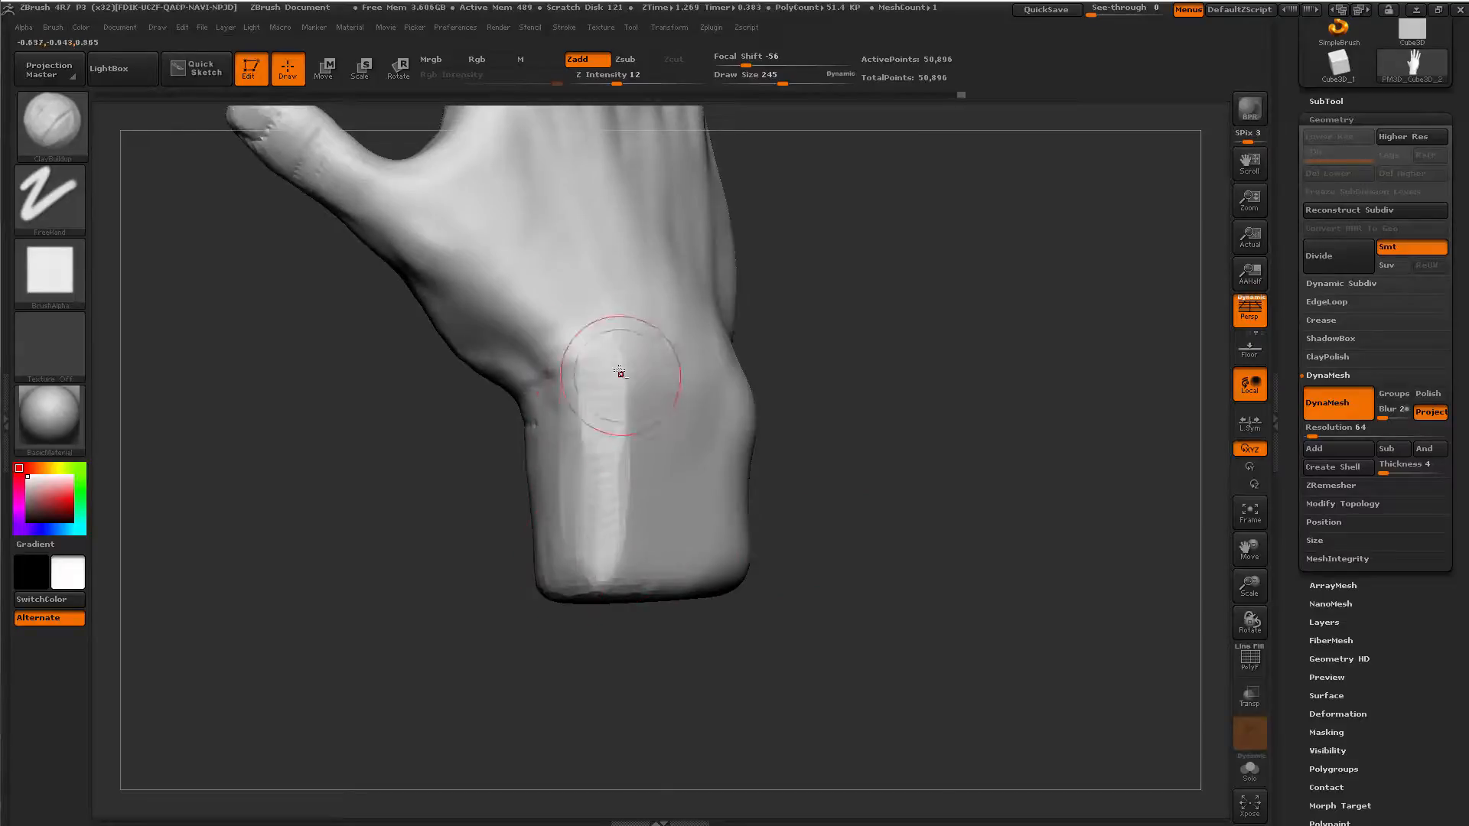
left_click_drag(627, 497, 629, 411)
left_click_drag(613, 535, 592, 487, "shift")
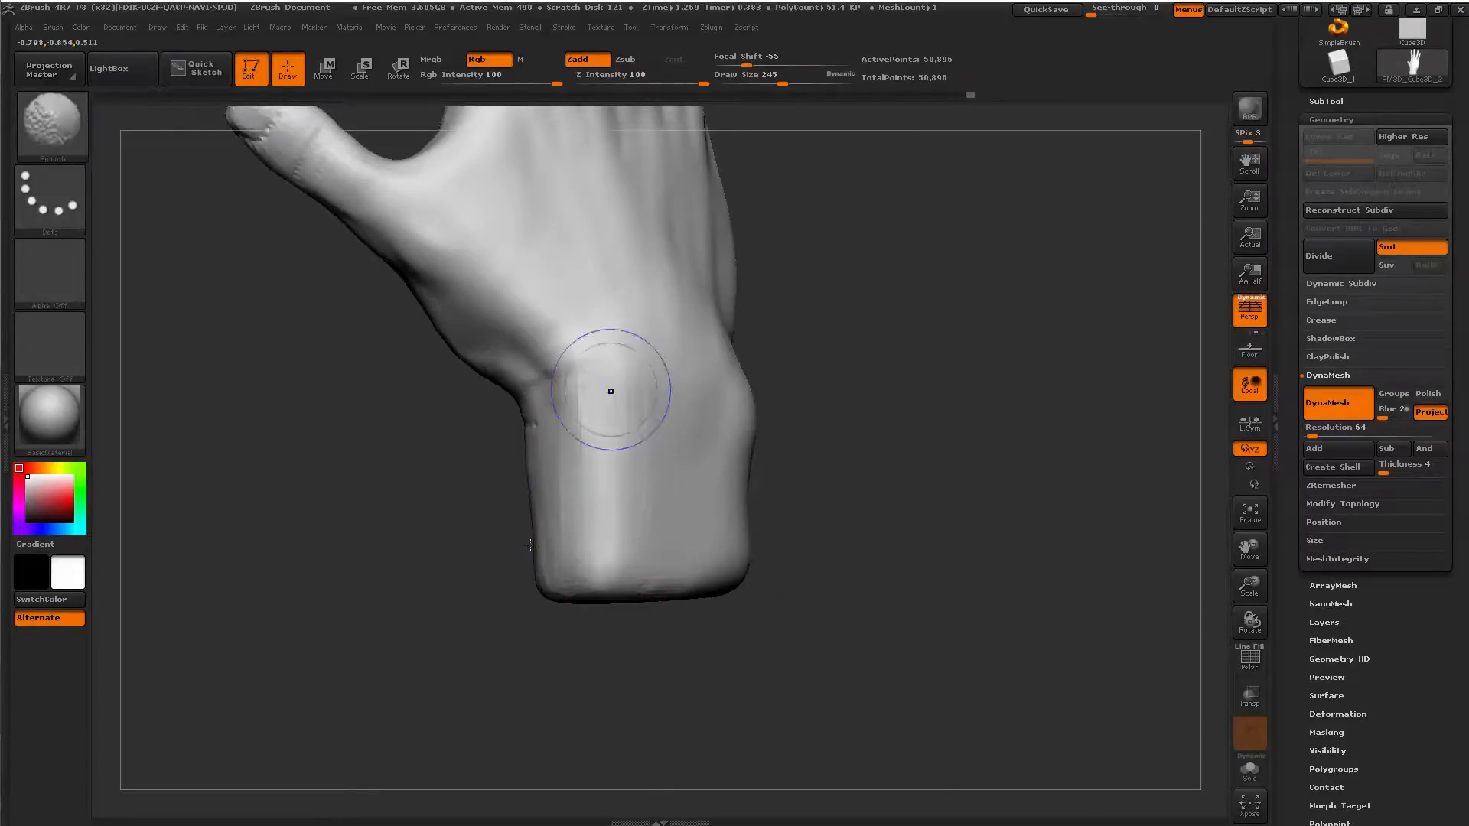
left_click_drag(505, 545, 428, 539)
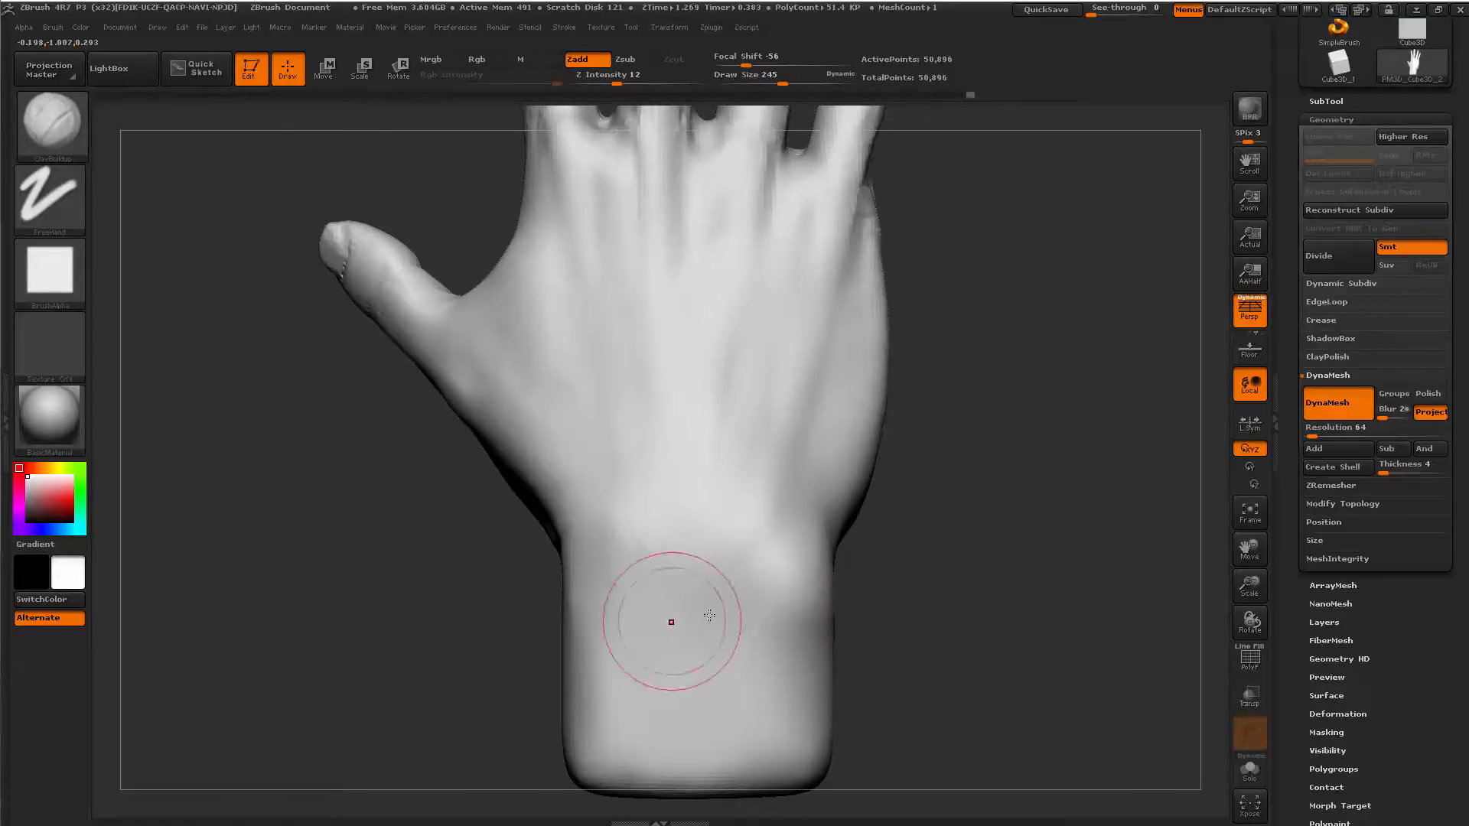
Smooth the rough palm creases and the pad below the fingers at draw size 124, undoing one smoothing pass.
mouse_move(903, 581)
left_mouse_down()
mouse_move(1022, 564)
mouse_move(944, 584)
mouse_move(1000, 547)
mouse_move(1035, 491)
mouse_move(937, 593)
mouse_move(902, 708)
mouse_move(912, 784)
left_mouse_up()
key("space")
mouse_move(544, 434)
left_mouse_down()
mouse_move(526, 426)
mouse_move(554, 407)
mouse_move(545, 439)
left_mouse_up()
key("space")
key("space")
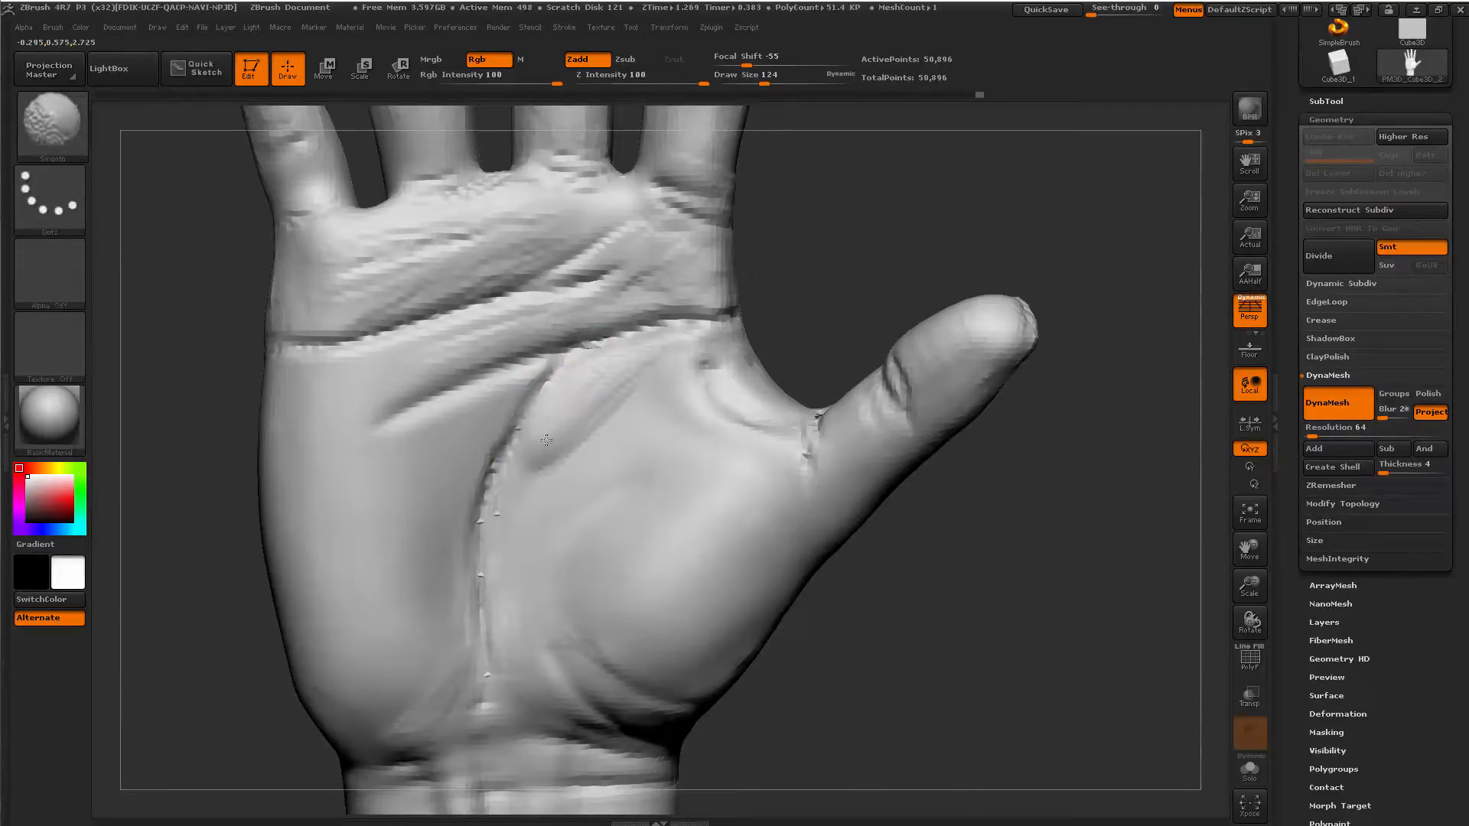
mouse_move(486, 377)
left_mouse_down("shift")
mouse_move(551, 356)
mouse_move(632, 252)
mouse_move(397, 259)
left_mouse_up("shift")
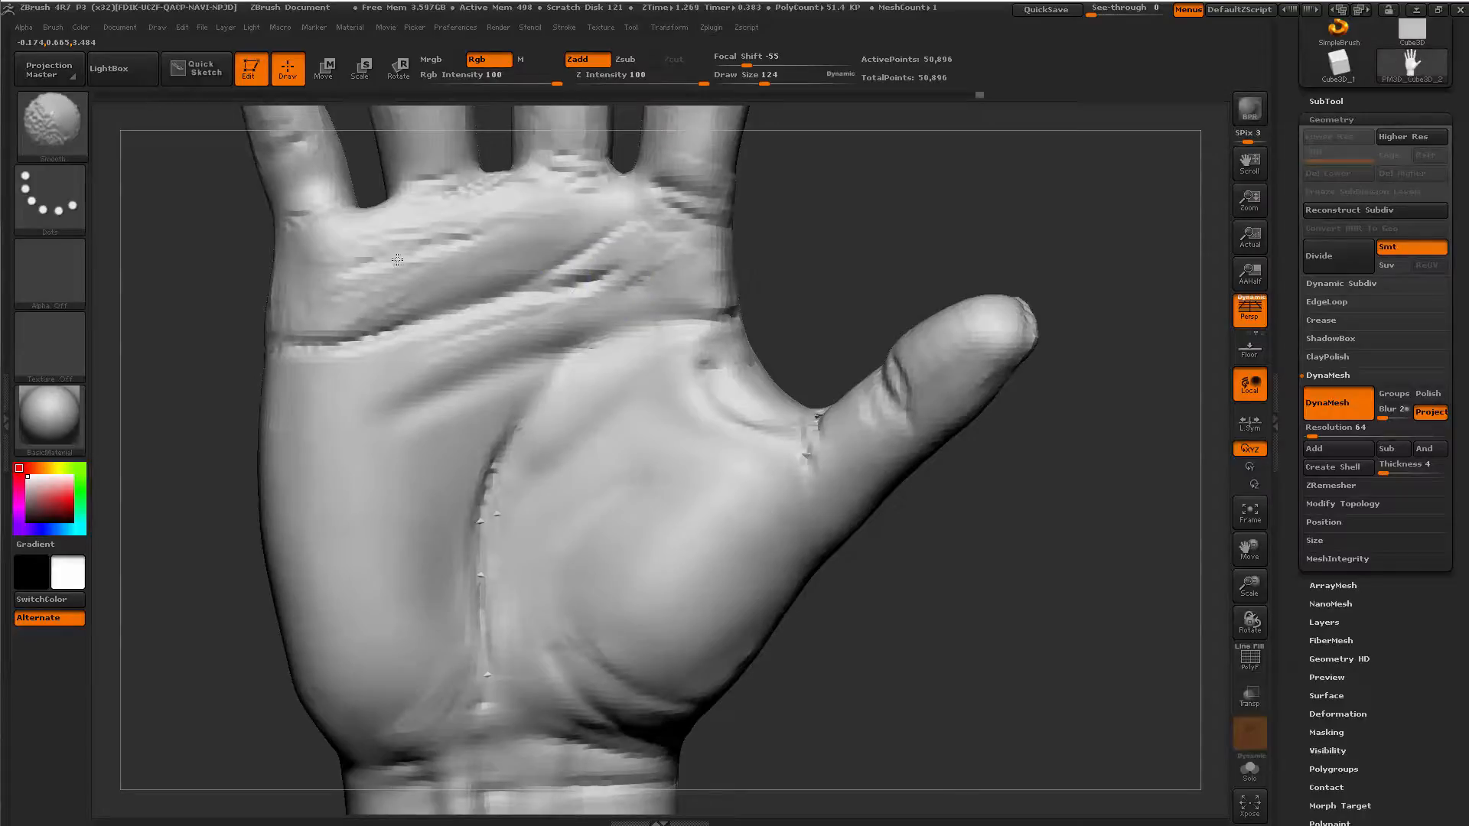
key("ctrl+z")
left_click_drag(710, 301, 663, 291, "shift")
Divide the hand mesh to subdivision level 2 and smooth the palm side of the fingers at draw size 257.
mouse_move(846, 248)
left_mouse_down("alt")
mouse_move(380, 498)
mouse_move(826, 260)
left_mouse_up("alt")
mouse_move(760, 194)
left_mouse_down("alt")
mouse_move(879, 230)
mouse_move(948, 227)
mouse_move(314, 204)
mouse_move(330, 370)
mouse_move(230, 393)
mouse_move(289, 400)
mouse_move(387, 379)
mouse_move(451, 551)
mouse_move(925, 584)
mouse_move(915, 524)
mouse_move(997, 594)
mouse_move(867, 373)
mouse_move(865, 429)
mouse_move(723, 394)
left_mouse_up("alt")
key("ctrl+d")
right_click(723, 394)
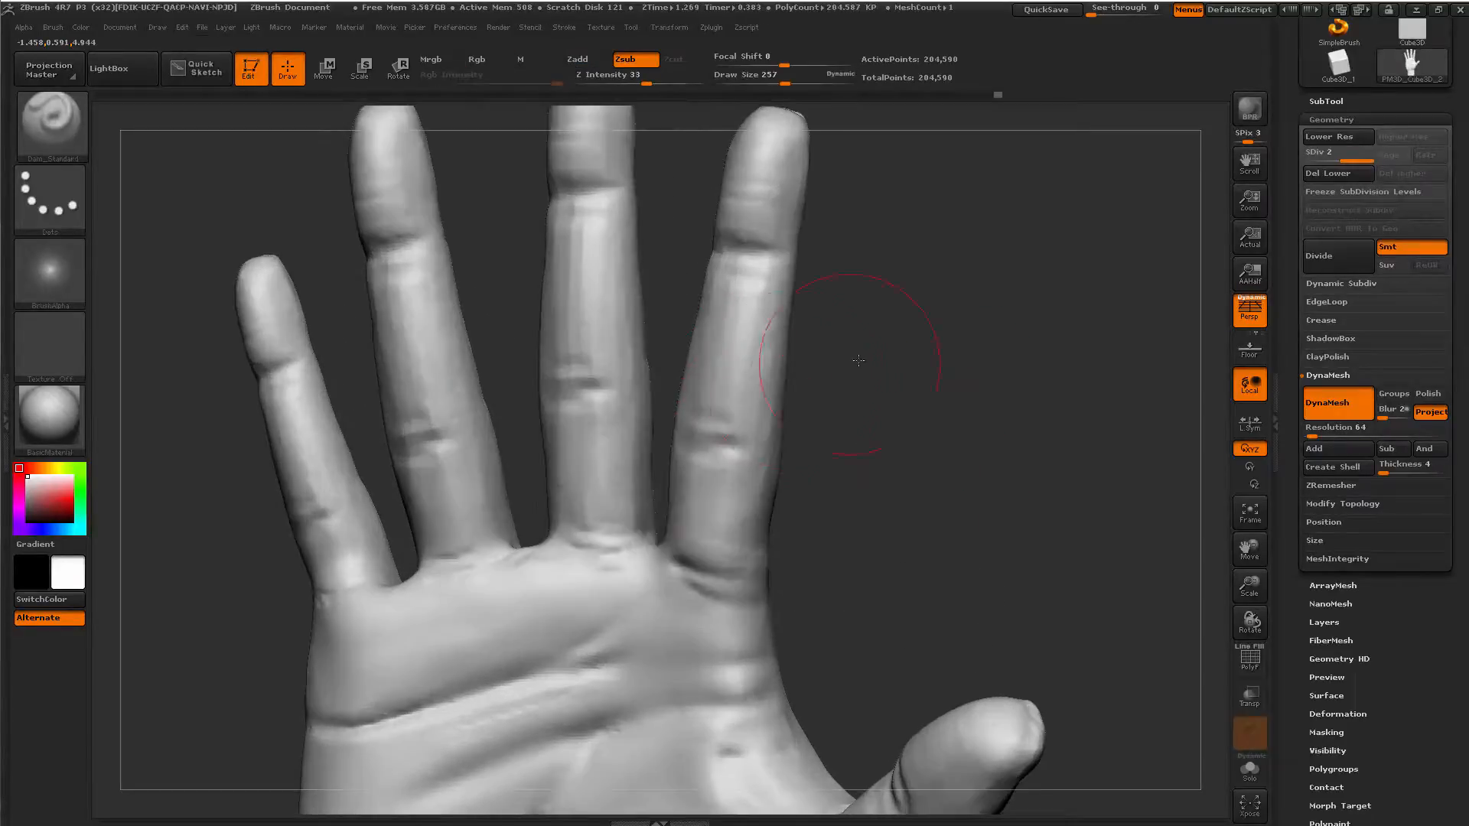
left_click_drag(856, 357, 823, 353)
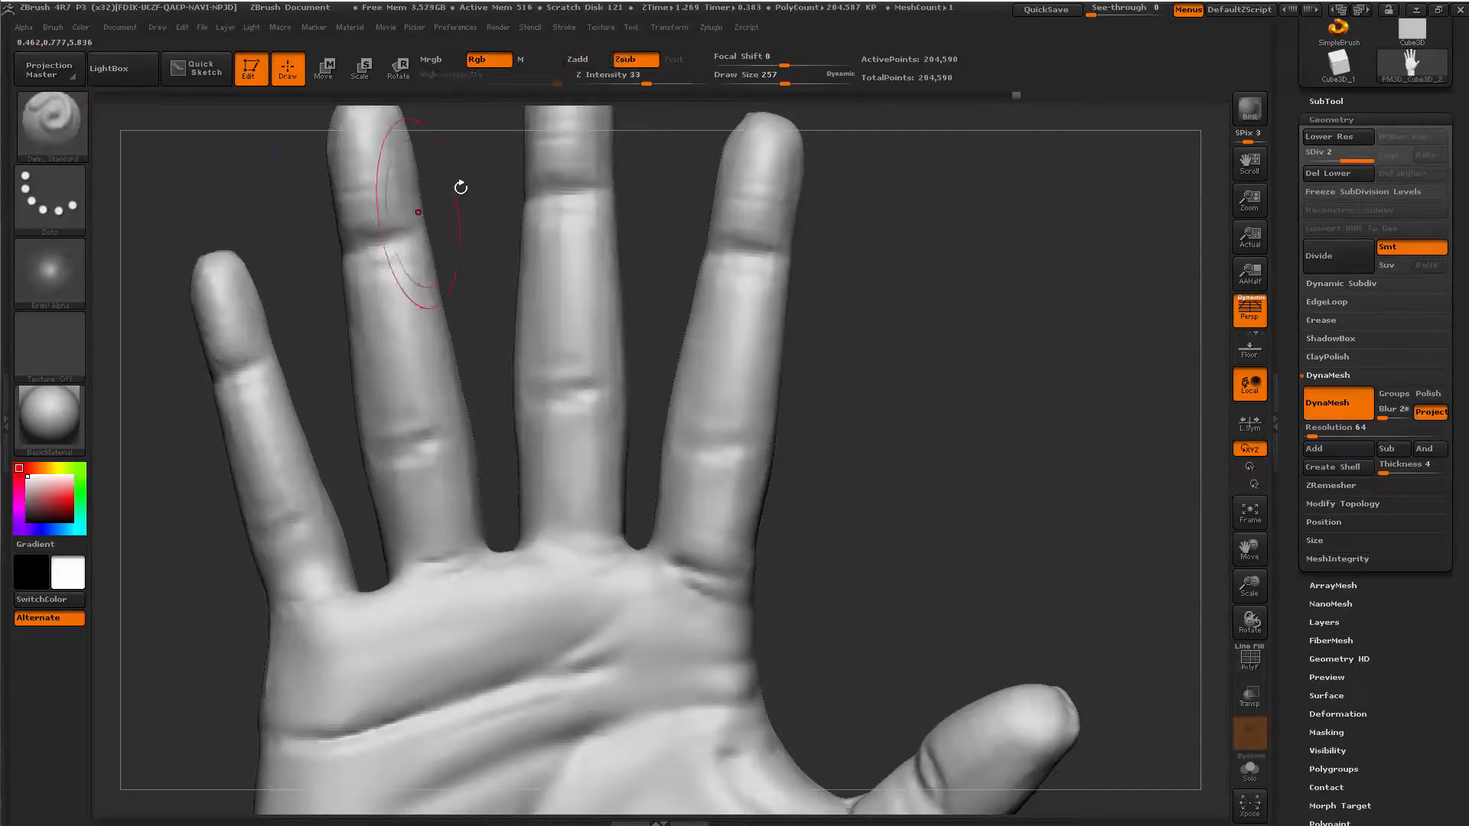
left_click_drag(459, 187, 377, 400)
left_click_drag(620, 379, 622, 381, "shift")
mouse_move(921, 586)
left_mouse_down("alt")
mouse_move(872, 302)
mouse_move(934, 452)
left_mouse_up("alt")
left_click_drag(817, 367, 802, 409, "shift")
Refine the folds of the thumb web with ClayBuildup at draw size 83 and smooth them into the palm.
mouse_move(879, 474)
left_mouse_down()
mouse_move(836, 512)
mouse_move(796, 375)
left_mouse_up()
key("space")
left_click_drag(692, 341, 638, 327)
key("b")
key("c")
key("b")
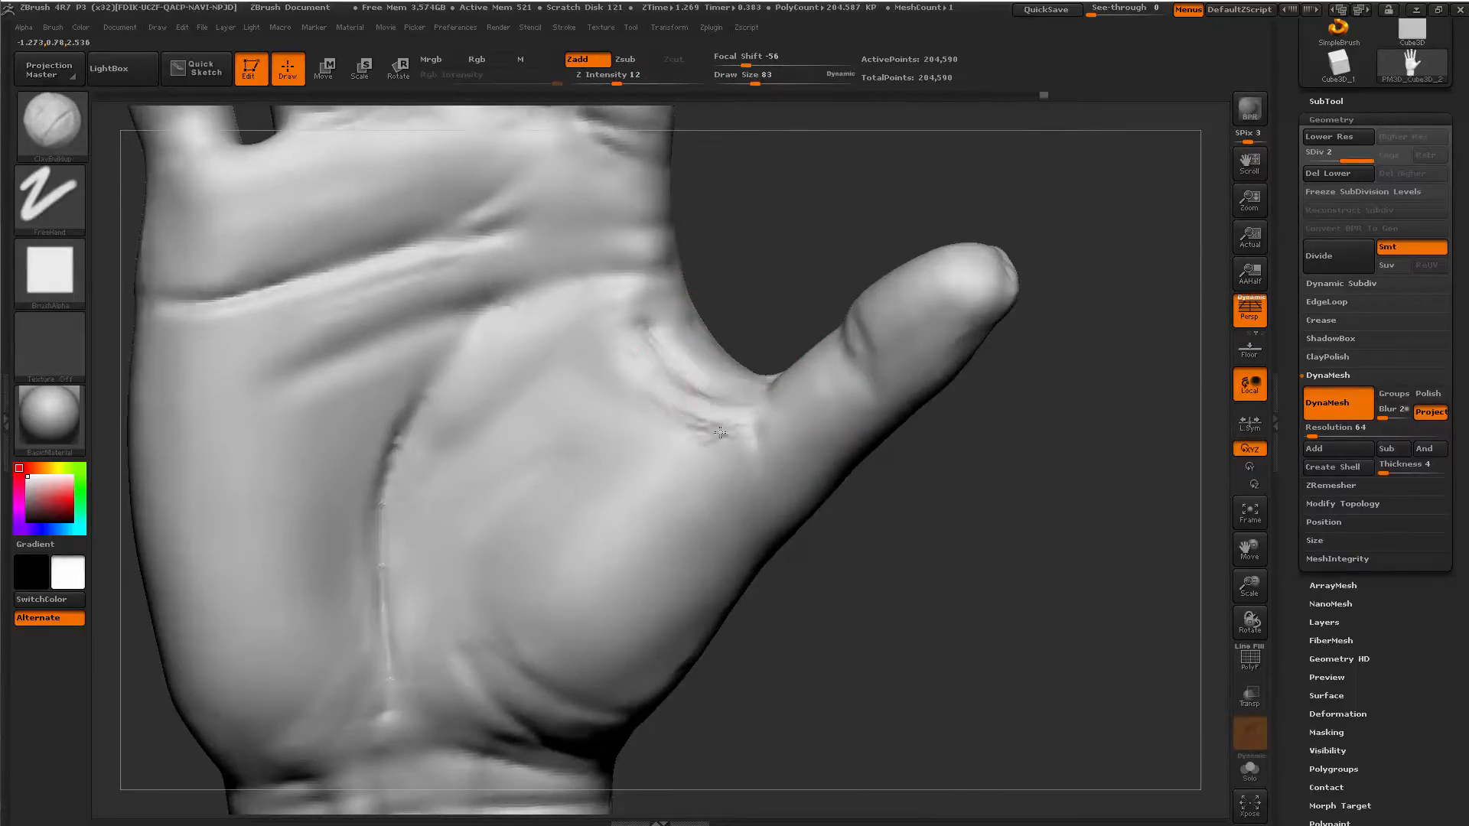
left_click_drag(736, 455, 726, 457, "shift")
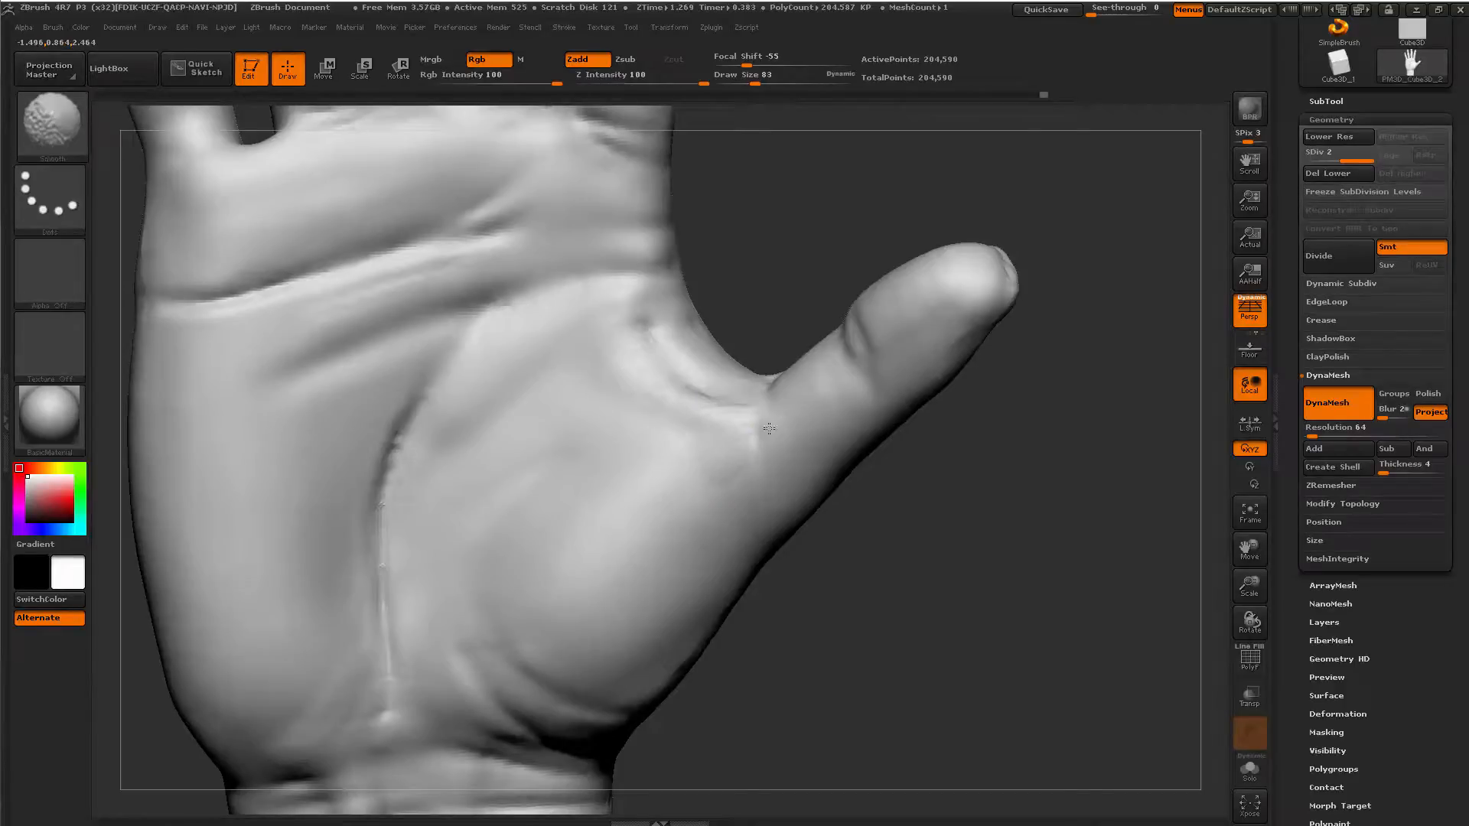
left_click_drag(868, 582, 918, 612, "alt")
left_click_drag(719, 329, 689, 304, "shift")
mouse_move(928, 595)
left_mouse_down("alt")
mouse_move(995, 524)
mouse_move(728, 327)
left_mouse_up("alt")
Carve the middle palm crease and the curved crease around the thumb mound with Dam_Standard at draw size 83, and soften them.
key("b")
key("d")
key("s")
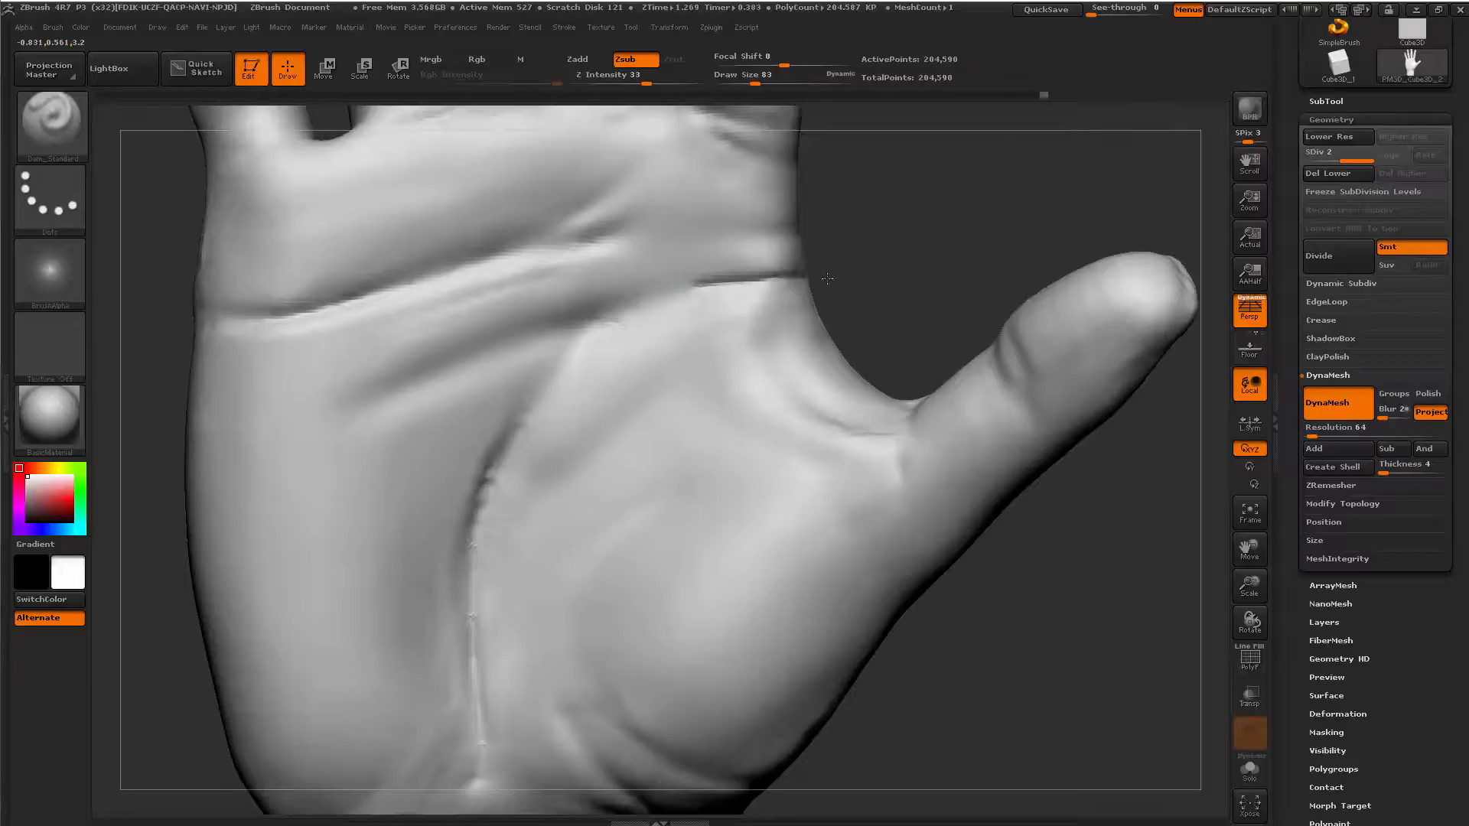
left_click_drag(419, 372, 652, 295)
left_click_drag(888, 314, 924, 274, "alt")
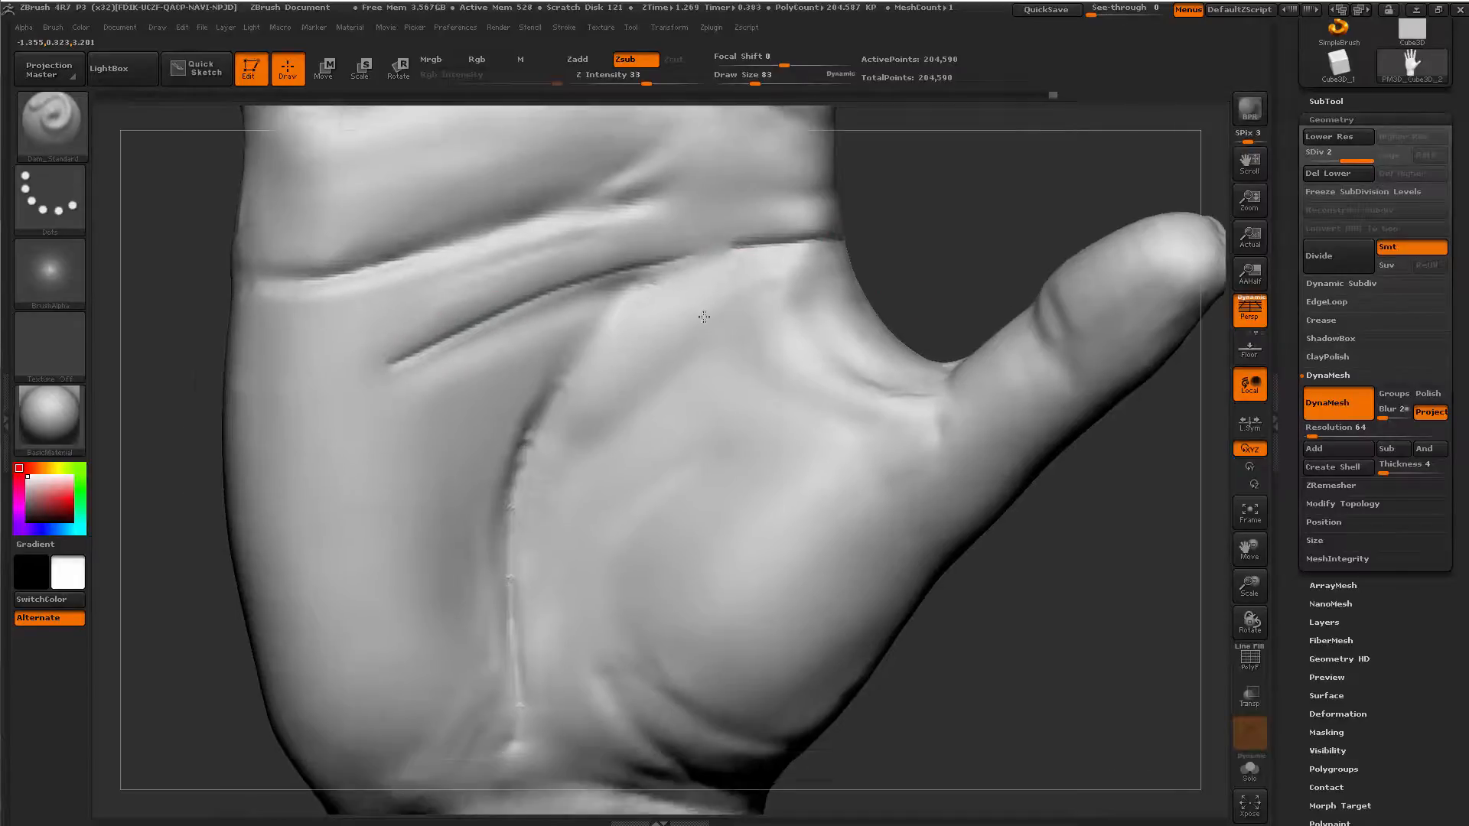
left_click_drag(519, 492, 689, 273)
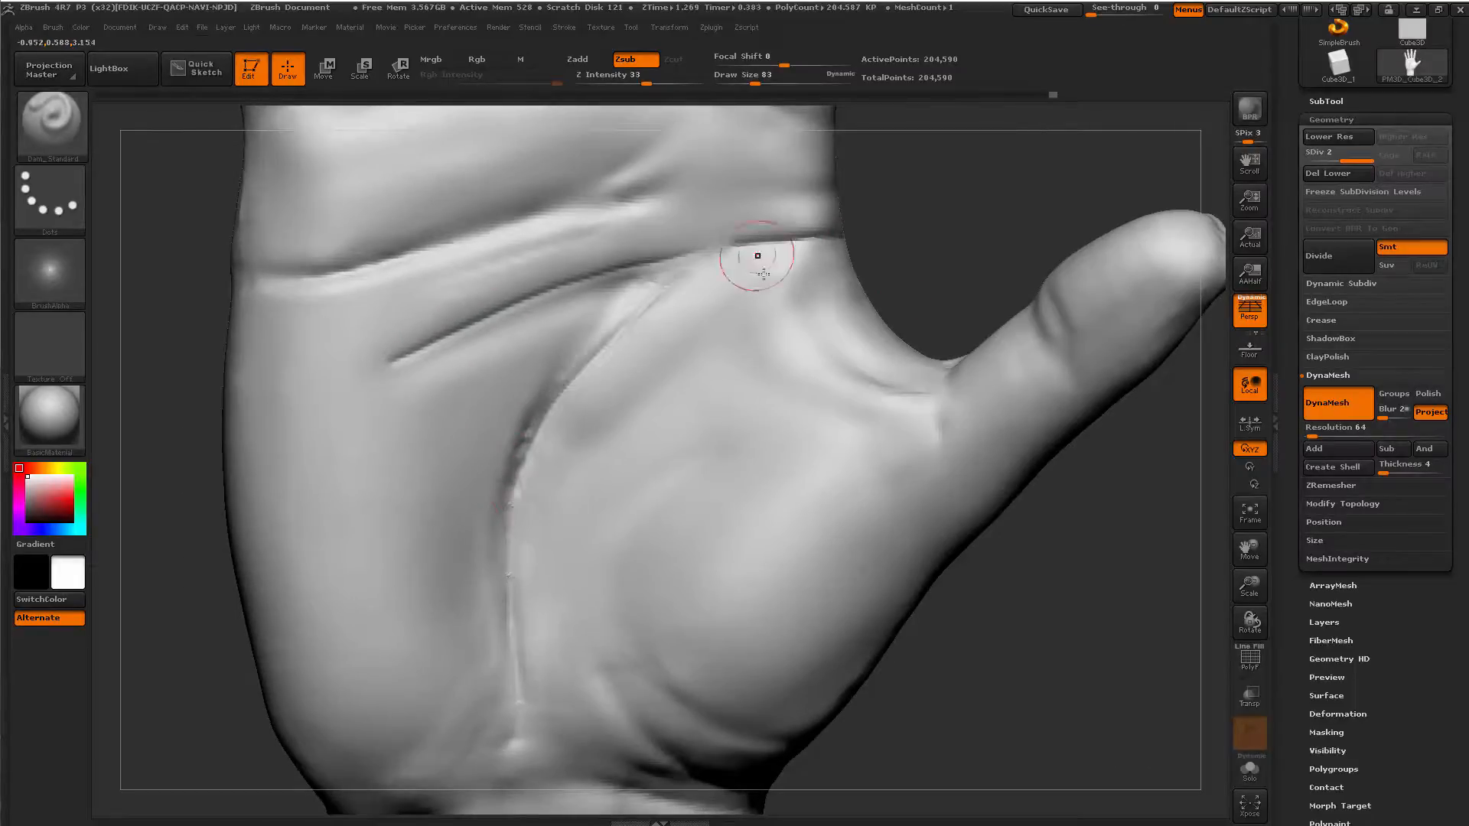
key("shift")
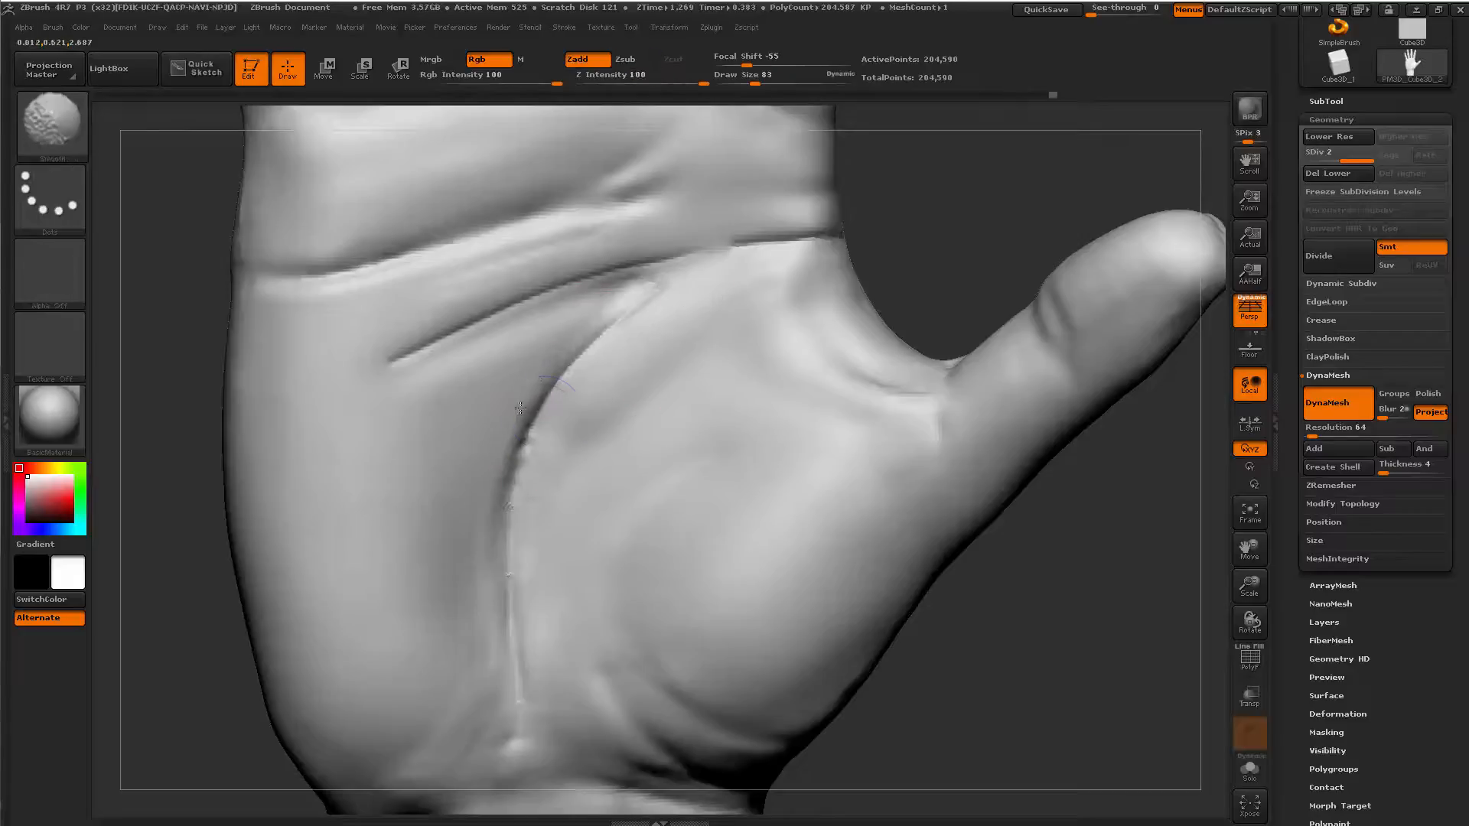
Carve creases across the wrist and the base of the thumb mound with Dam_Standard, and soften the mound folds with ClayBuildup and smoothing.
mouse_move(158, 598)
left_mouse_down("alt")
mouse_move(285, 489)
mouse_move(277, 617)
left_mouse_up("alt")
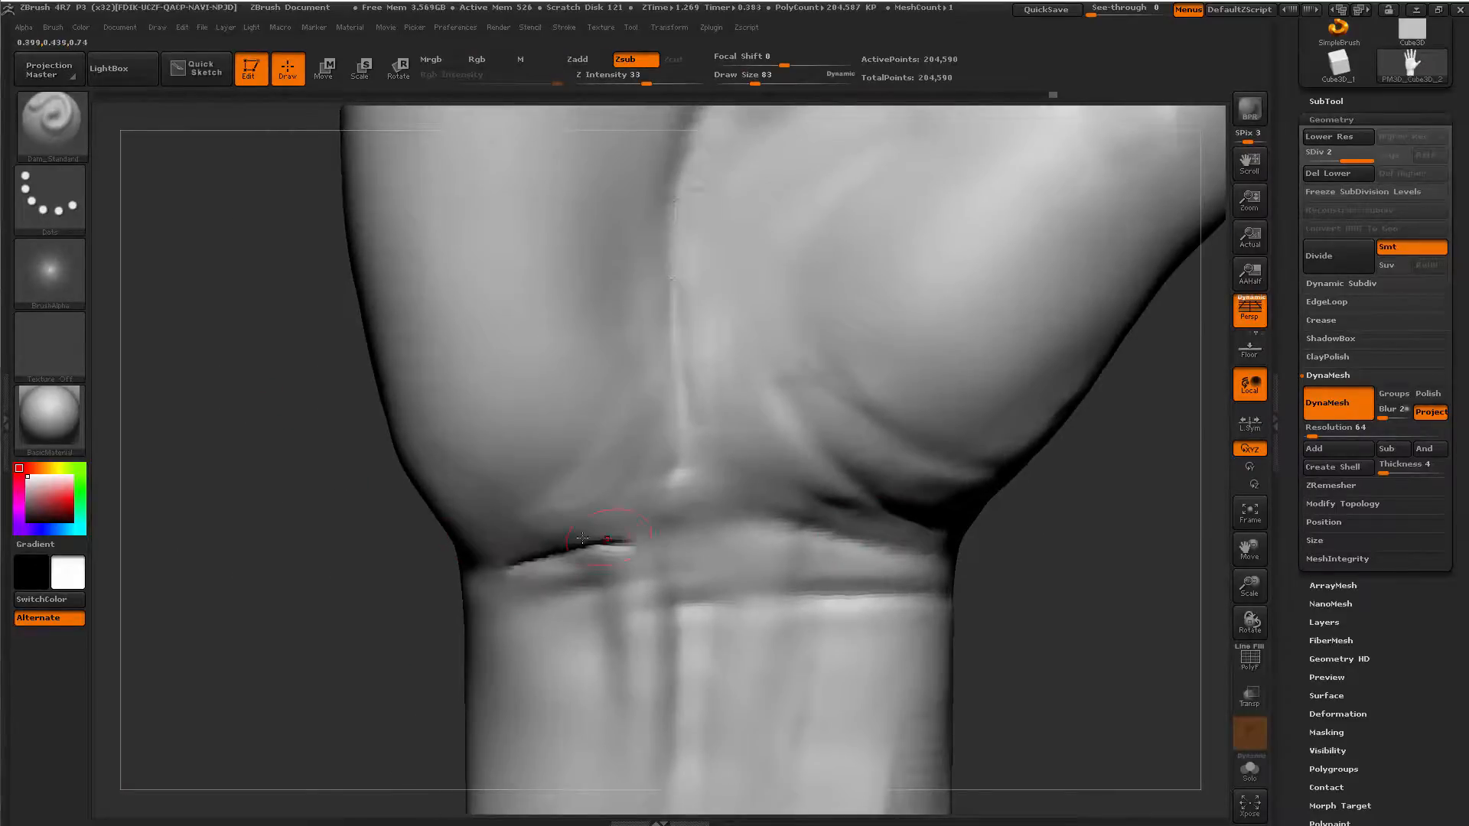
left_click_drag(933, 534, 676, 481)
left_click_drag(929, 510, 698, 405)
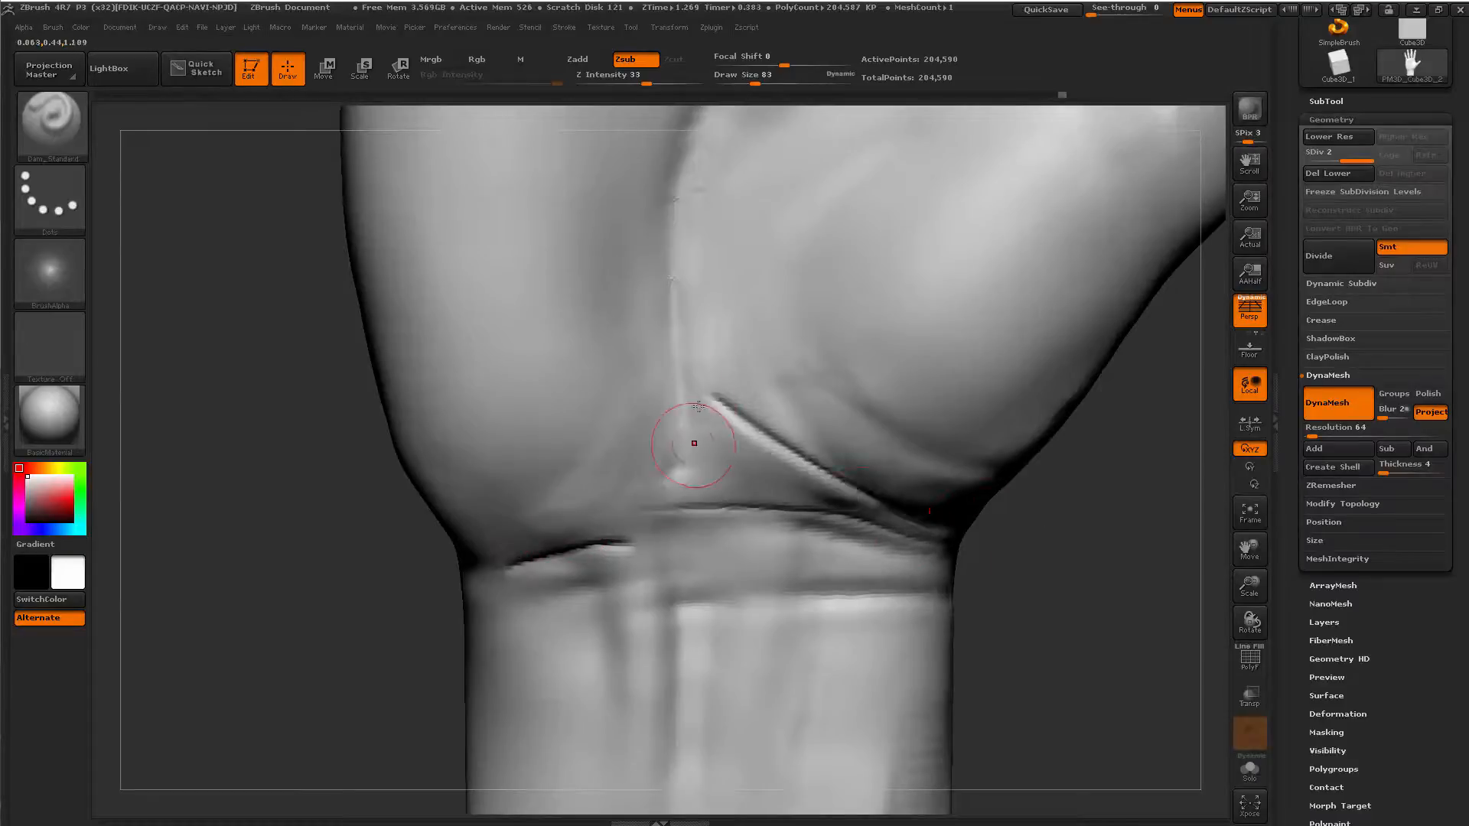
left_click_drag(736, 240, 887, 496)
left_click_drag(710, 329, 726, 303, "shift")
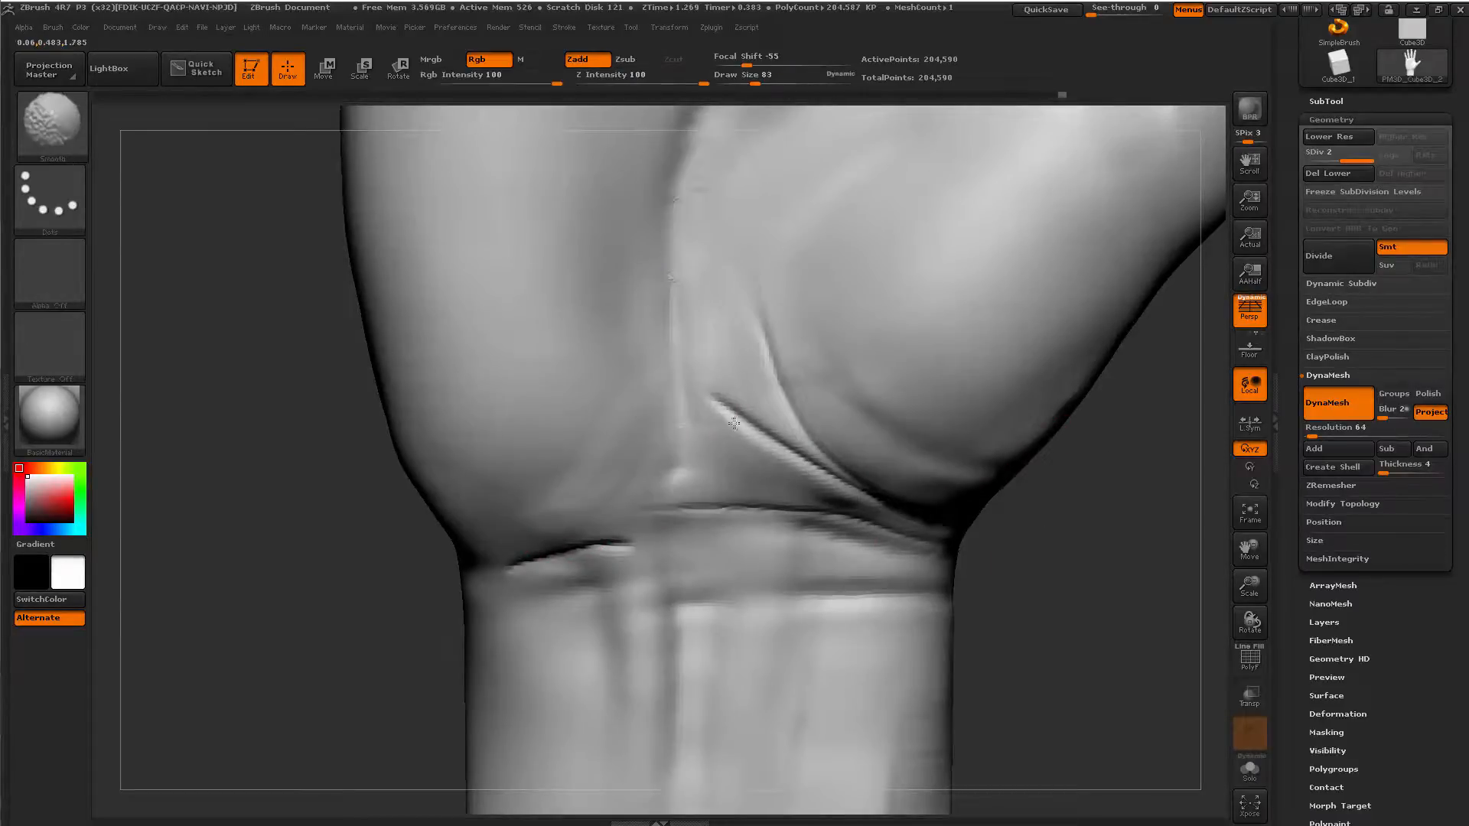
left_click_drag(759, 380, 777, 421)
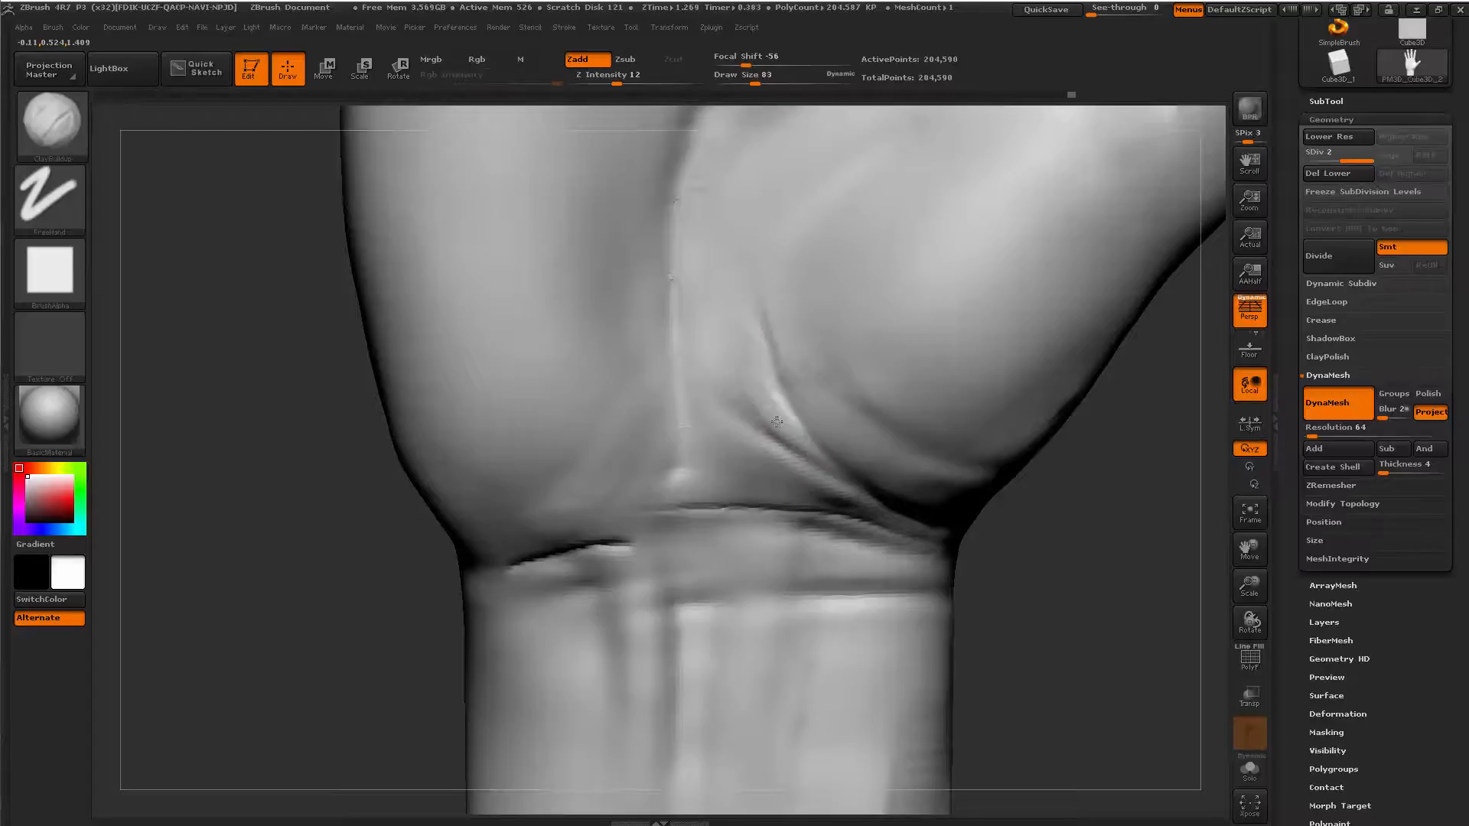
key("shift")
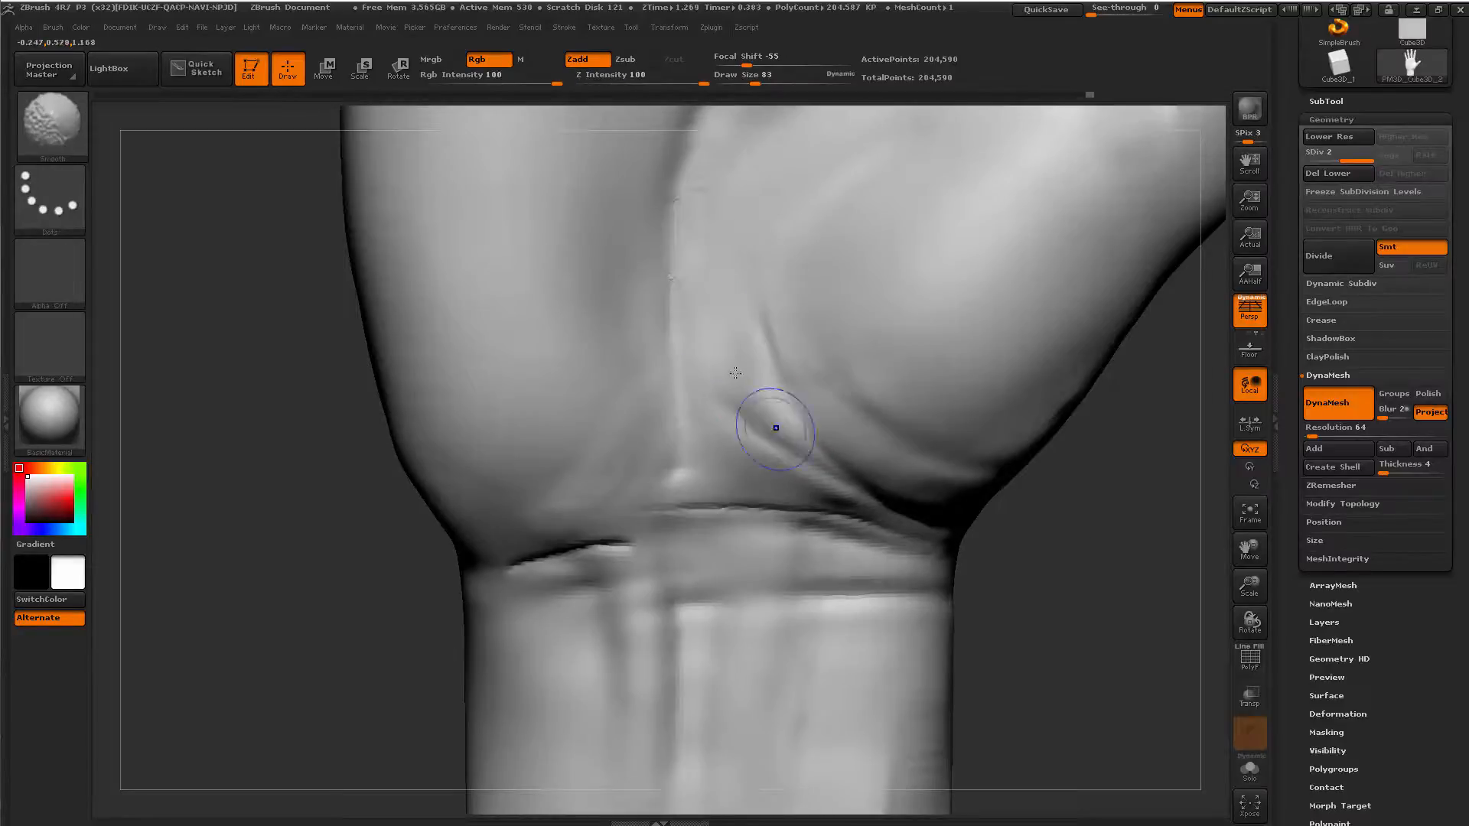
left_click_drag(118, 516, 321, 620, "alt")
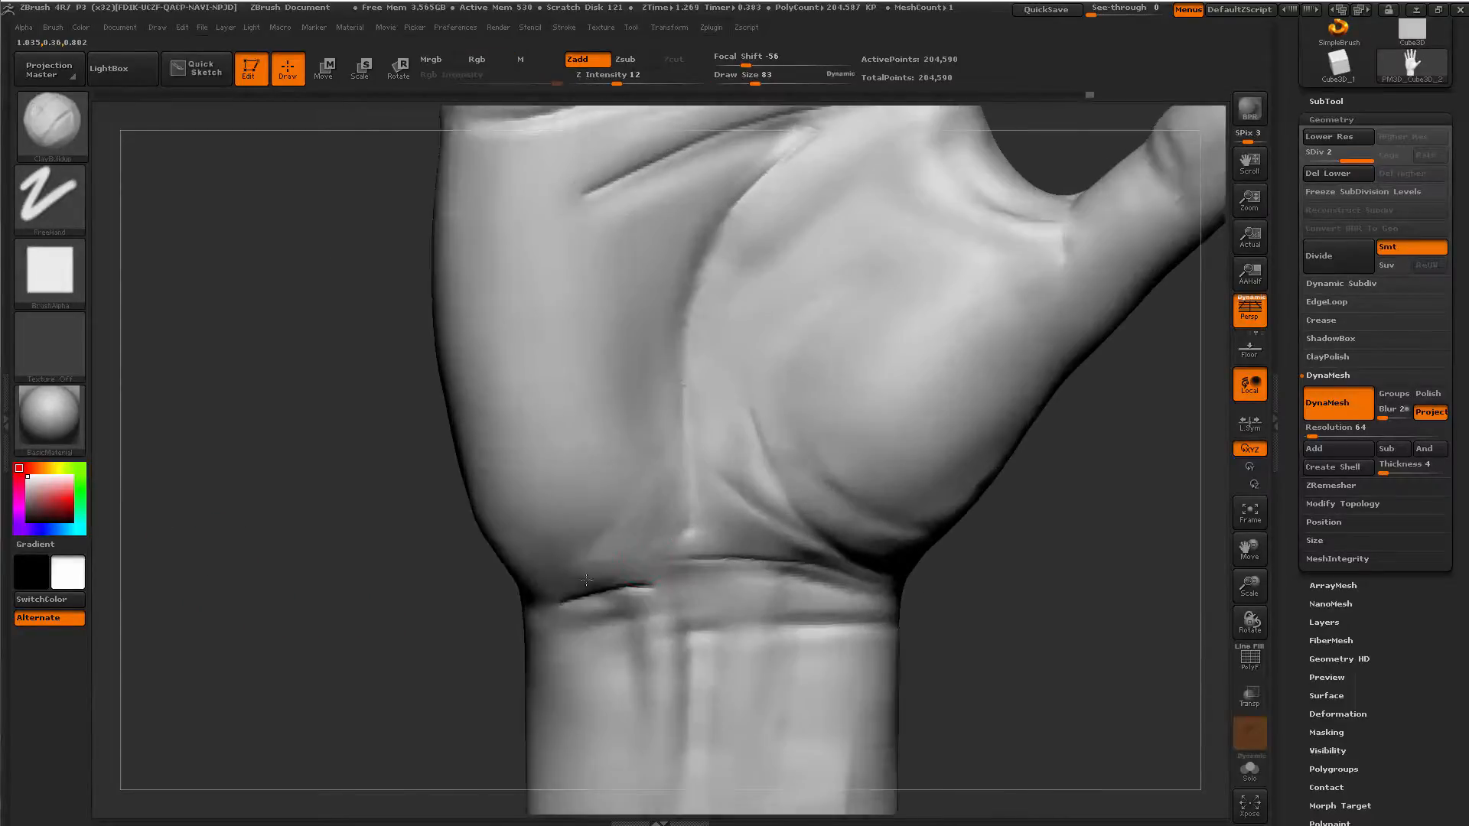
Refine the upper end of the thumb mound's curved crease with Dam_Standard and blend it by smoothing.
mouse_move(1136, 488)
left_mouse_down("alt")
mouse_move(1116, 640)
mouse_move(1097, 645)
left_mouse_up("alt")
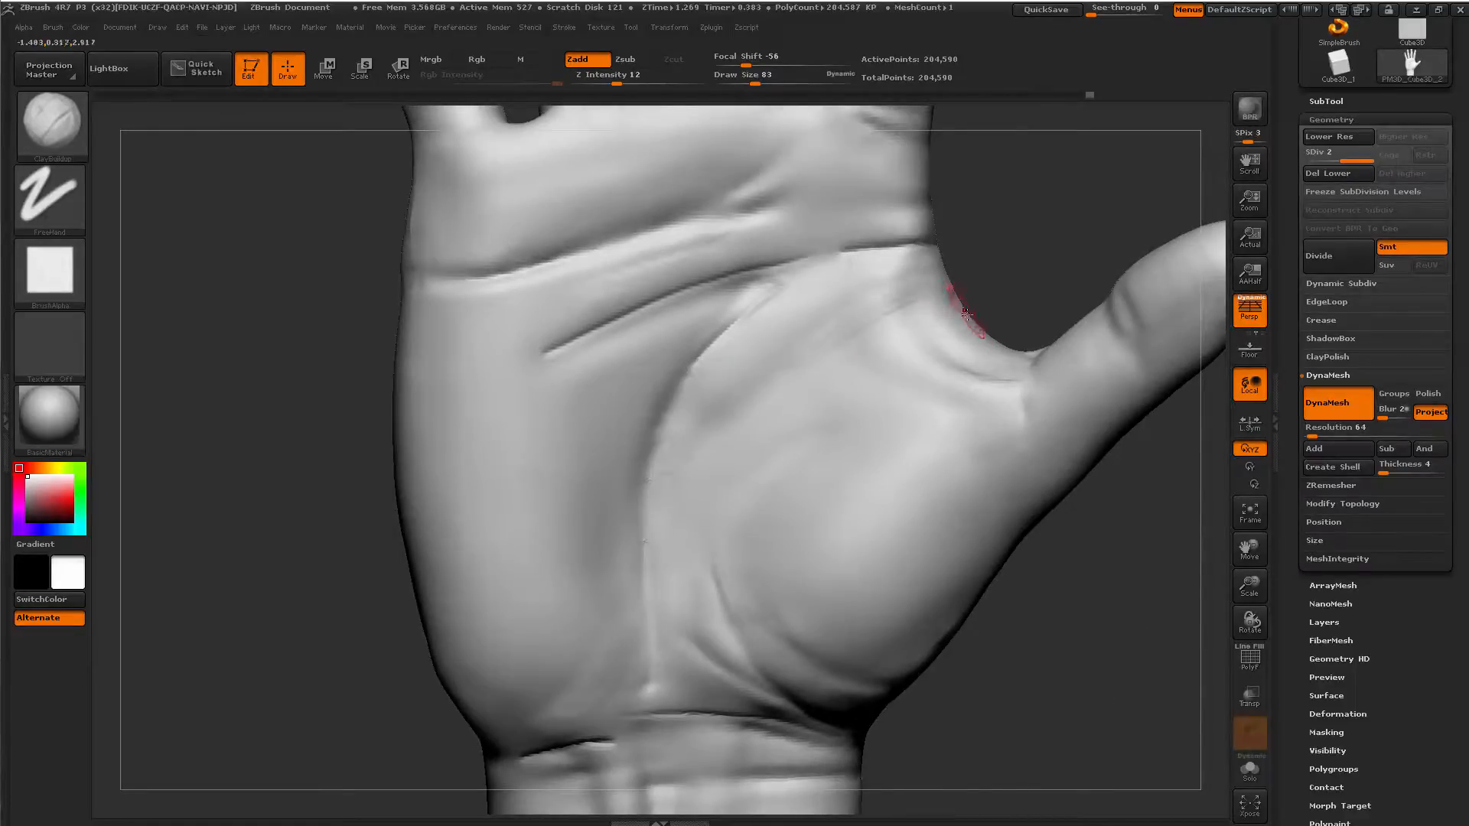
key("b")
key("d")
key("s")
left_click_drag(866, 309, 809, 350)
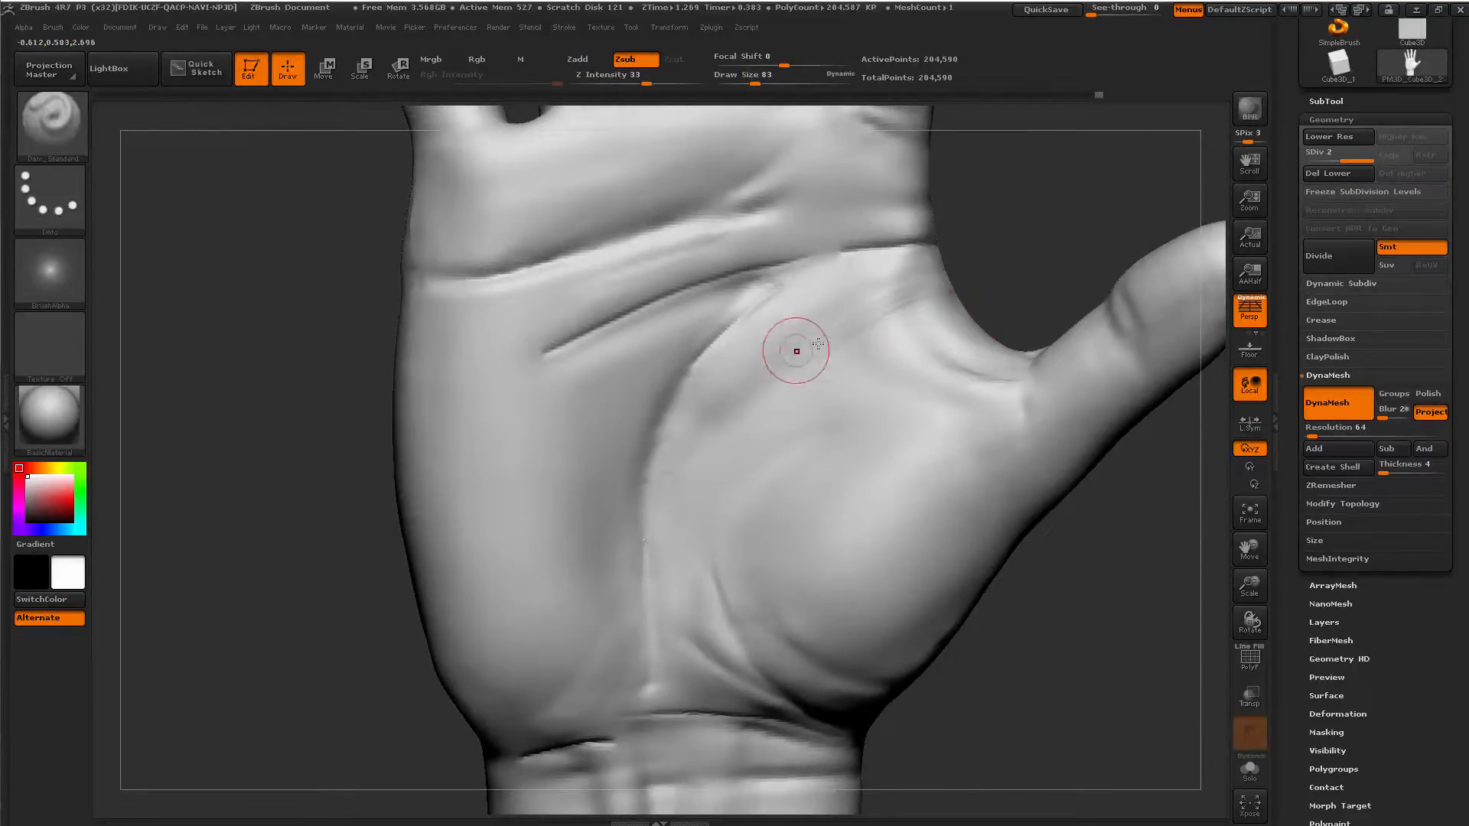
key("shift")
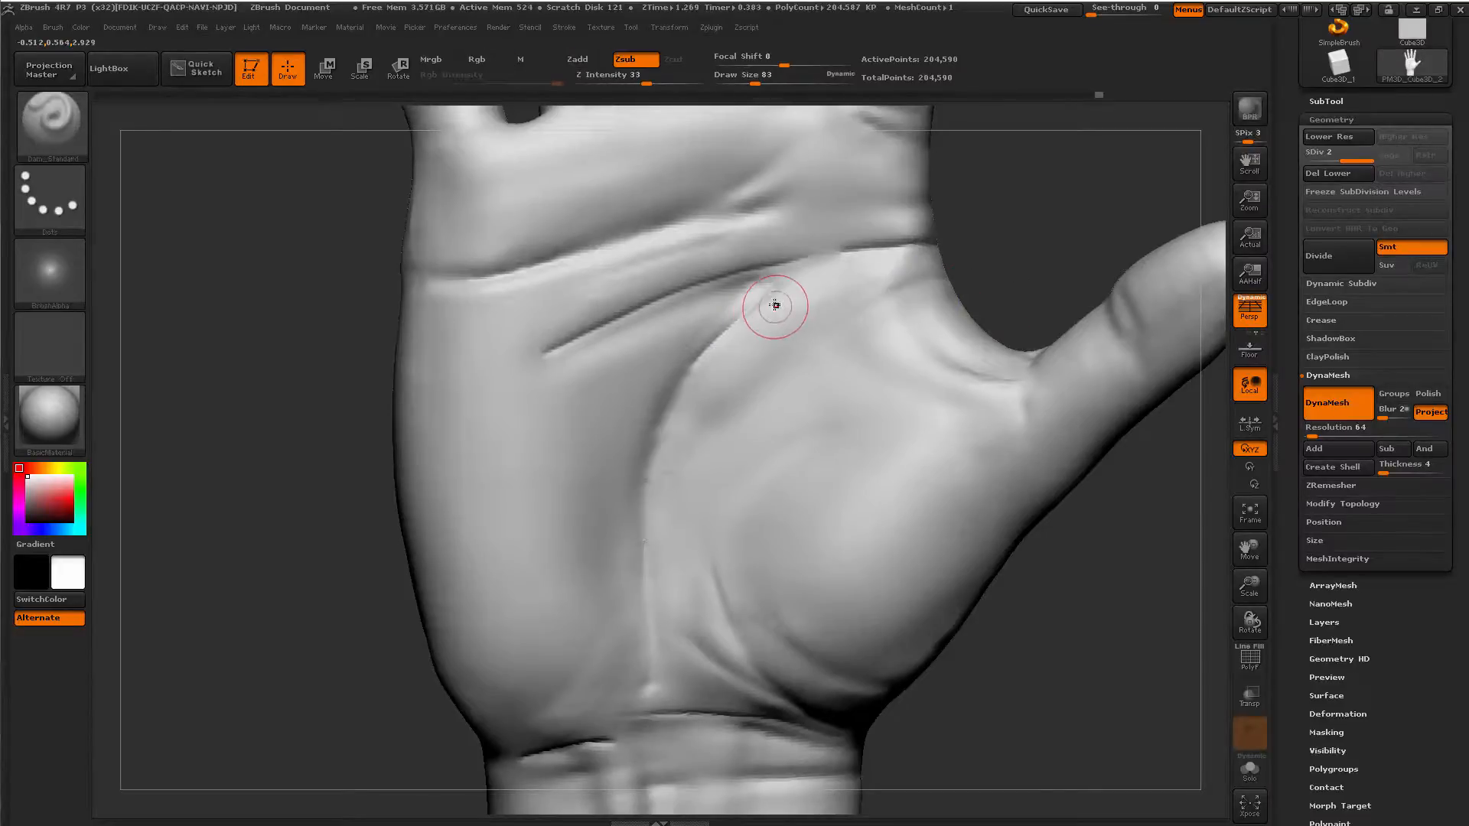
Sharpen the upper palm crease and its branches toward the index finger with Dam_Standard, and soften the strokes.
left_click_drag(986, 187, 998, 234, "alt")
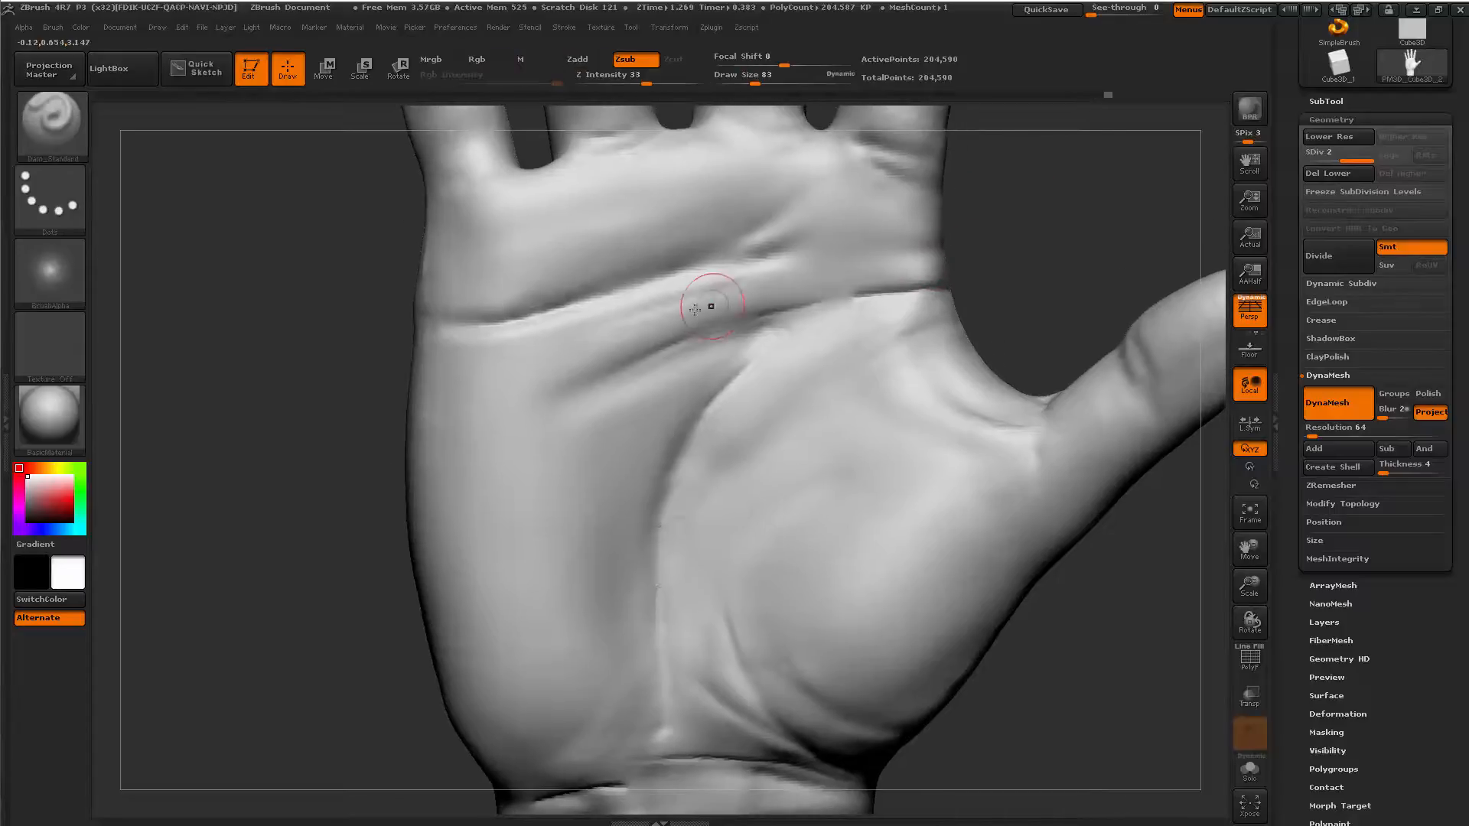
key("space")
left_click_drag(517, 321, 838, 202)
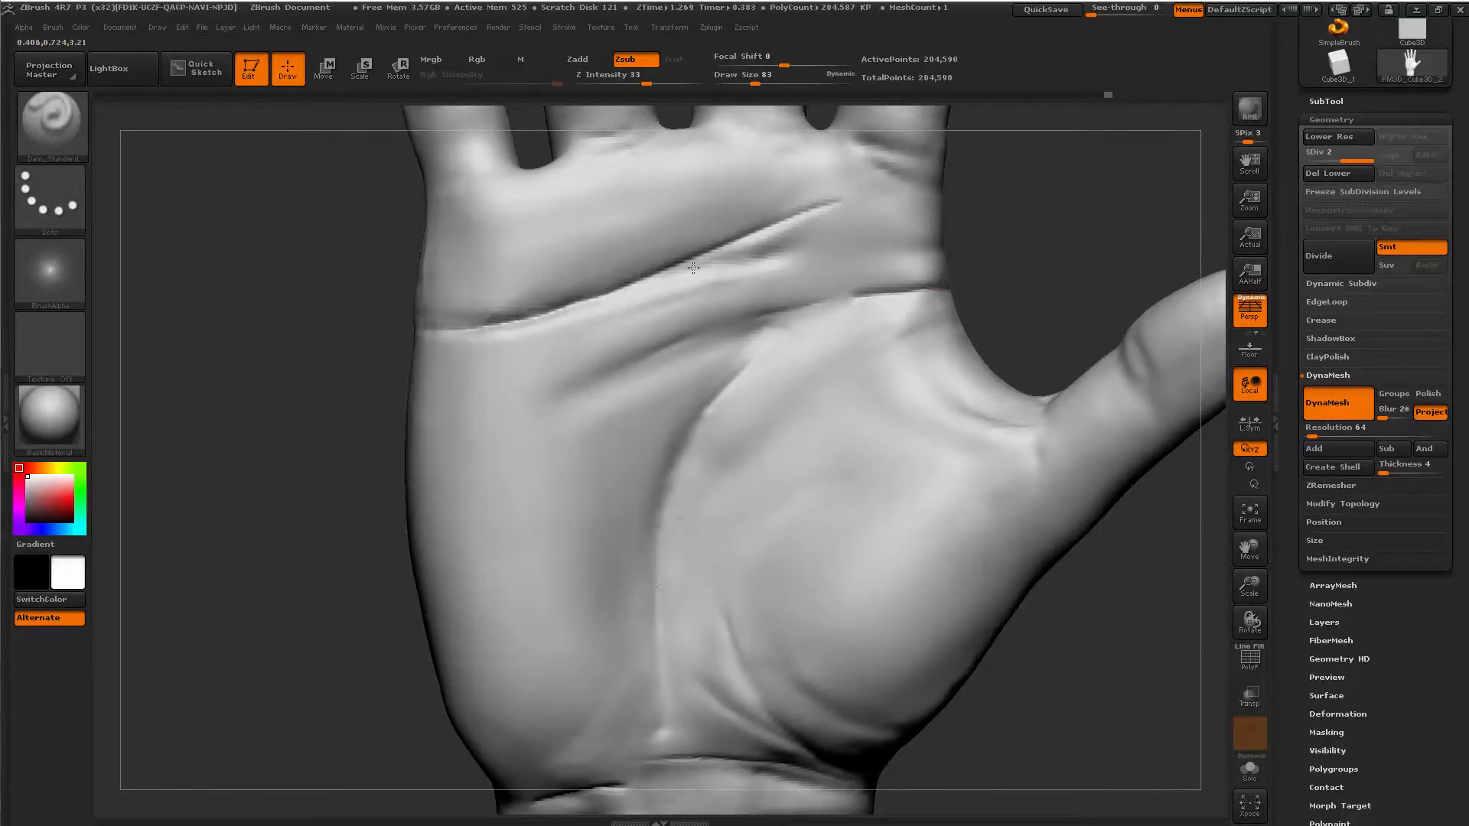
mouse_move(659, 272)
left_mouse_down()
mouse_move(869, 238)
mouse_move(804, 249)
mouse_move(839, 197)
left_mouse_up()
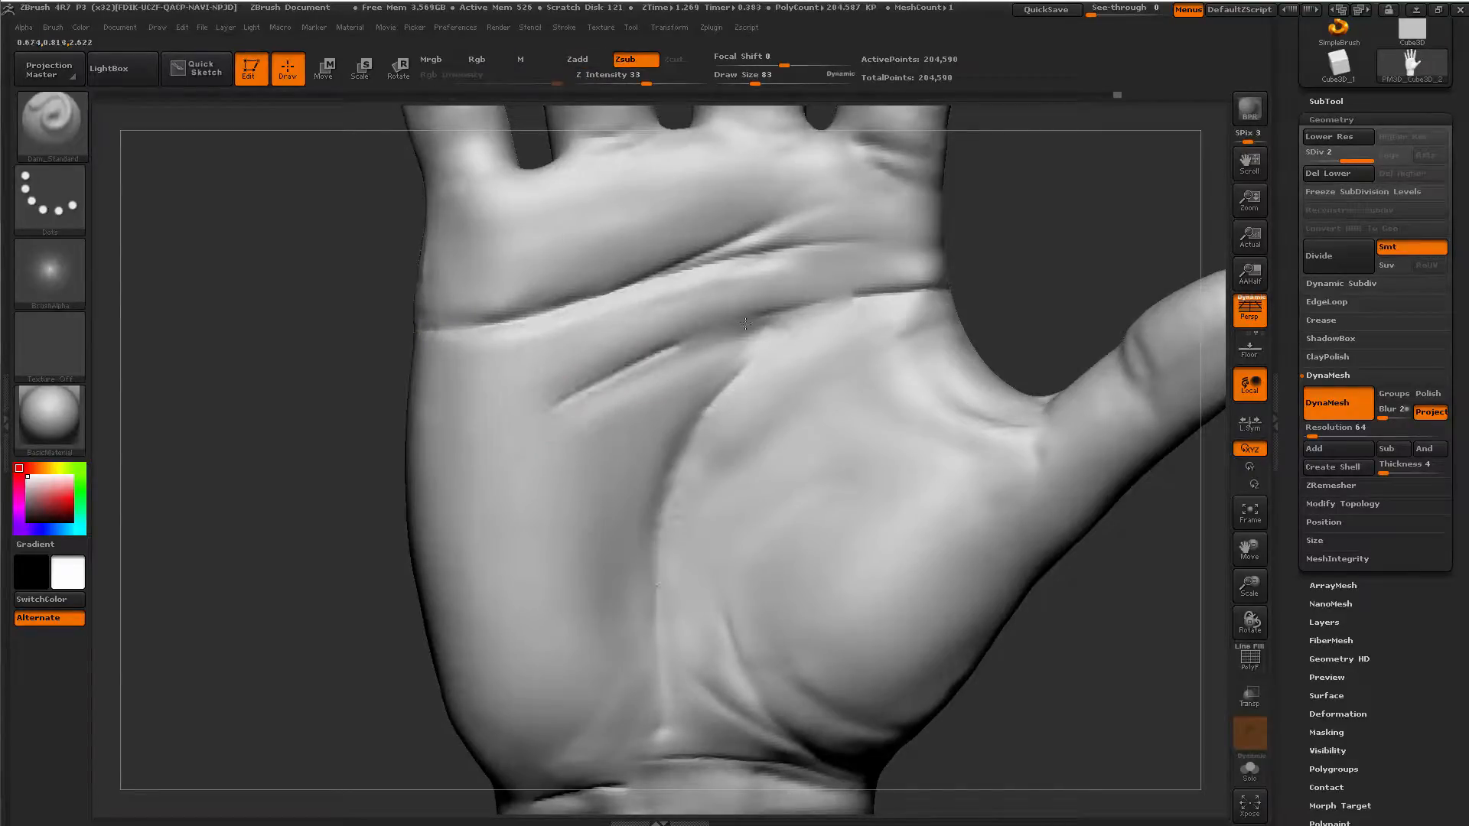
key("shift")
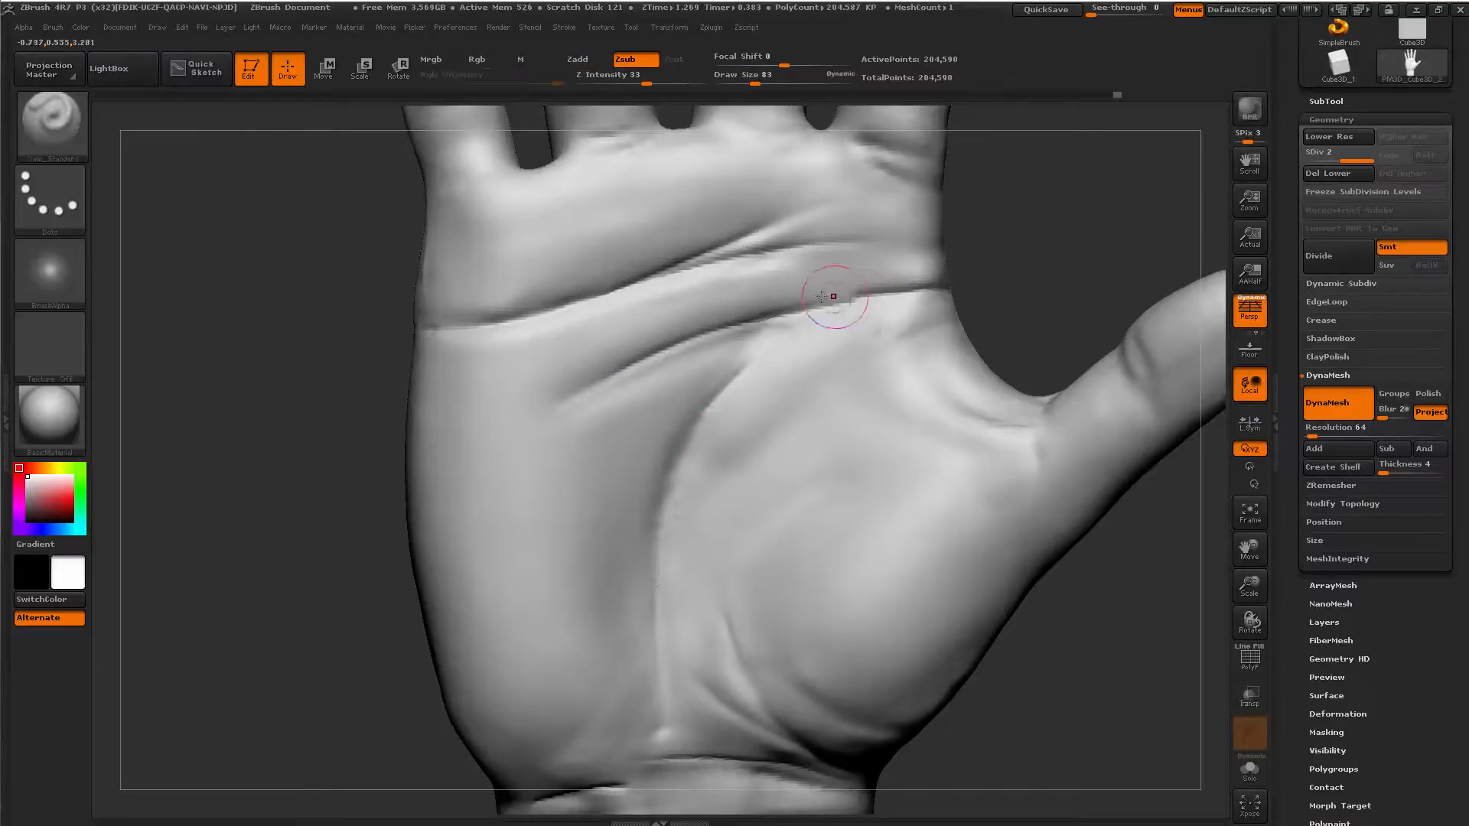
Soften the middle palm crease and extend the thumb mound's curved crease toward the index side with Dam_Standard, smoothing the line.
left_click_drag(623, 326, 769, 307)
key("ctrl+z")
key("shift")
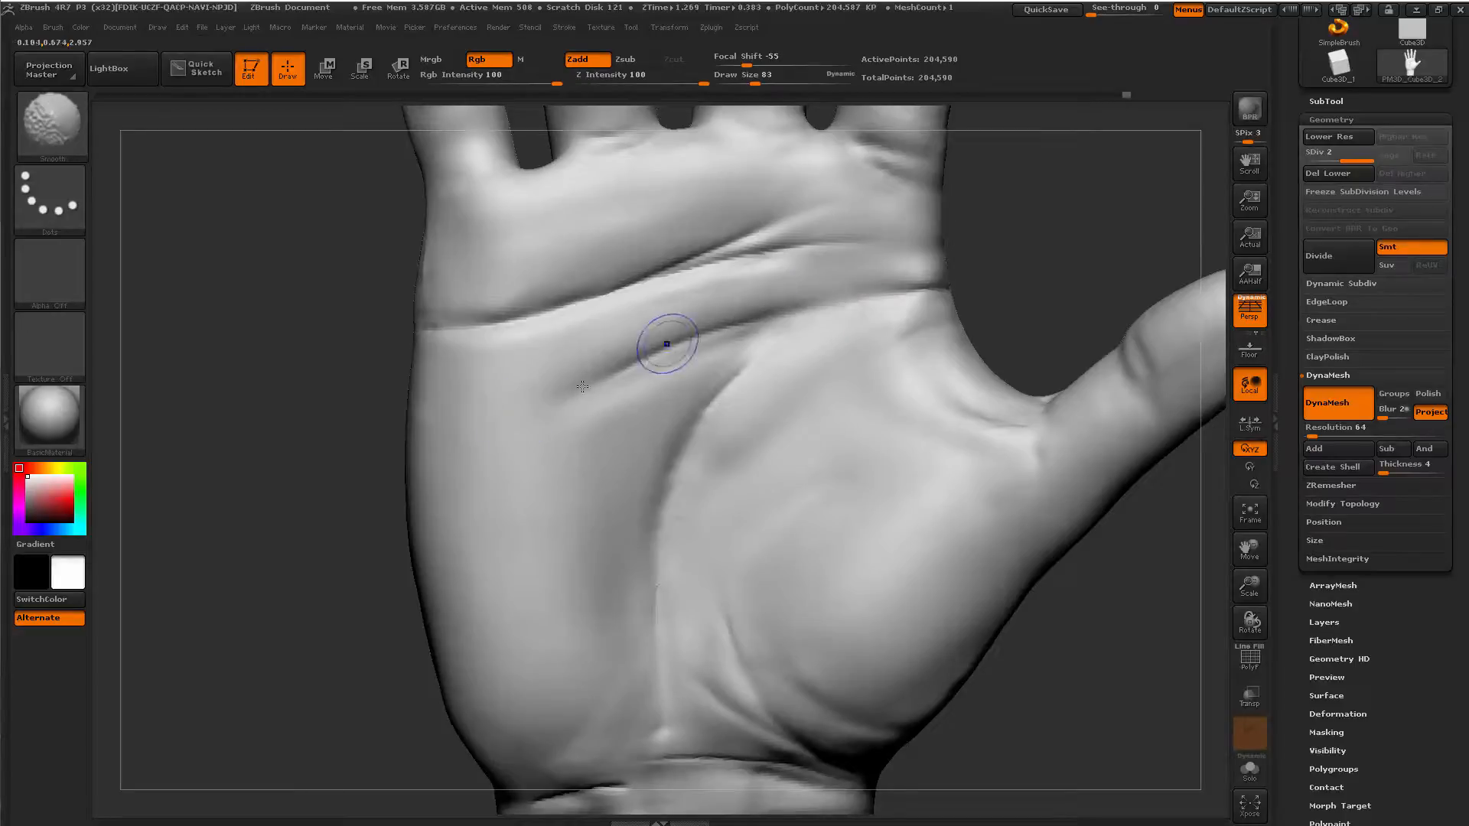
left_click_drag(660, 514, 917, 306)
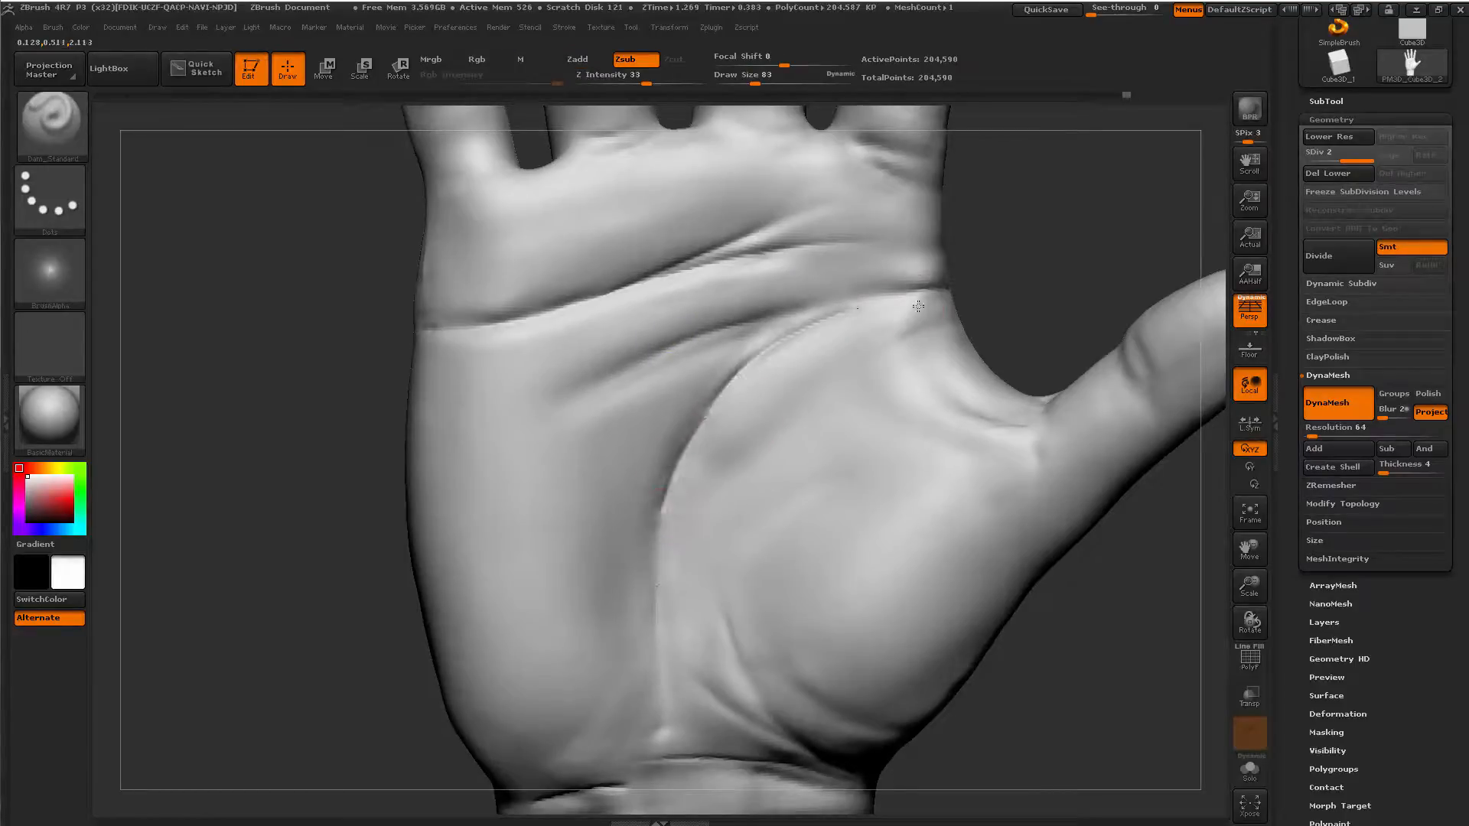
key("shift")
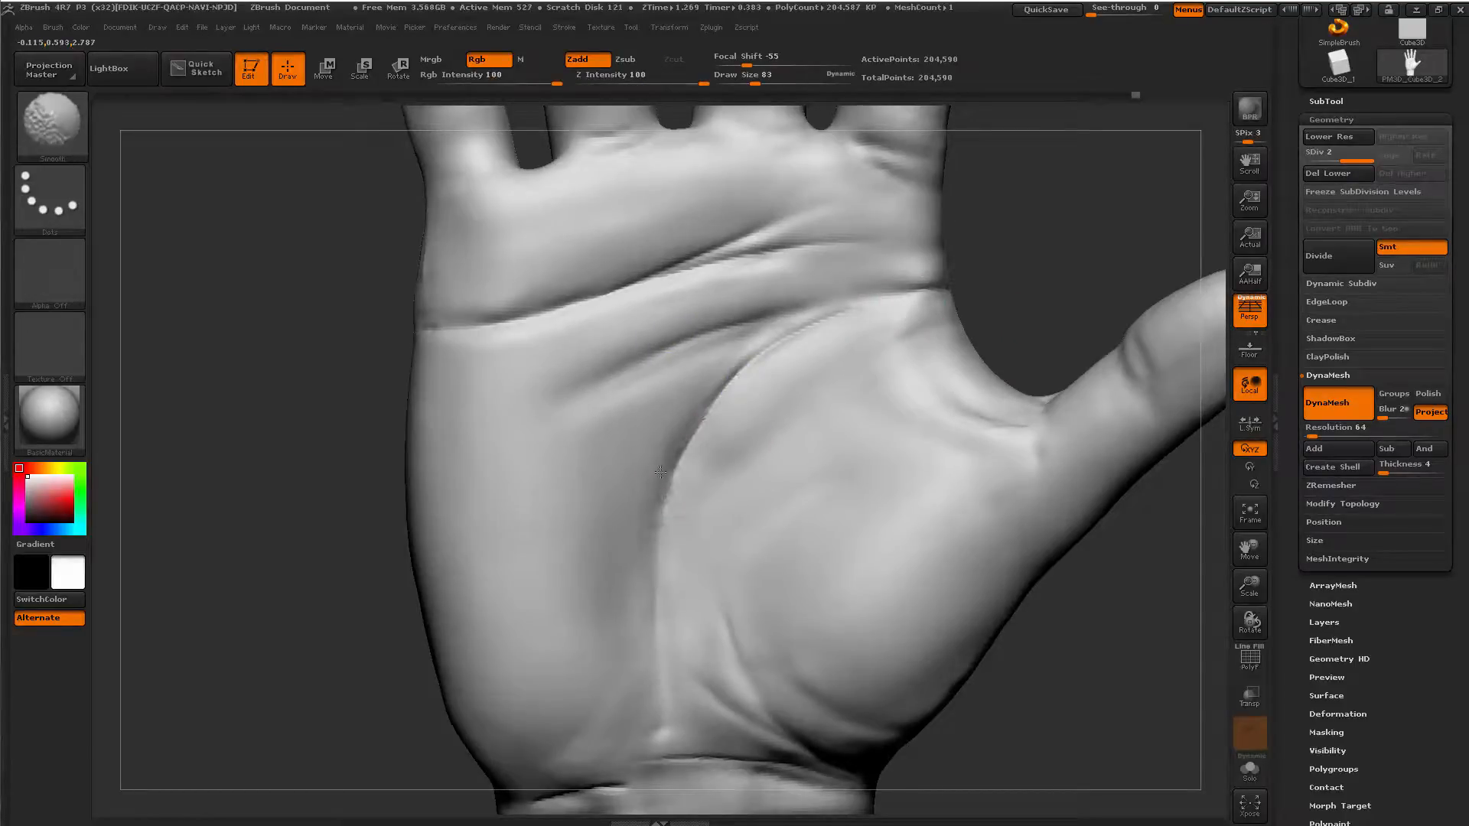
Carve a short crease from the upper thumb mound toward the thumb web's edge with Dam_Standard.
left_click_drag(1002, 666, 783, 544, "alt")
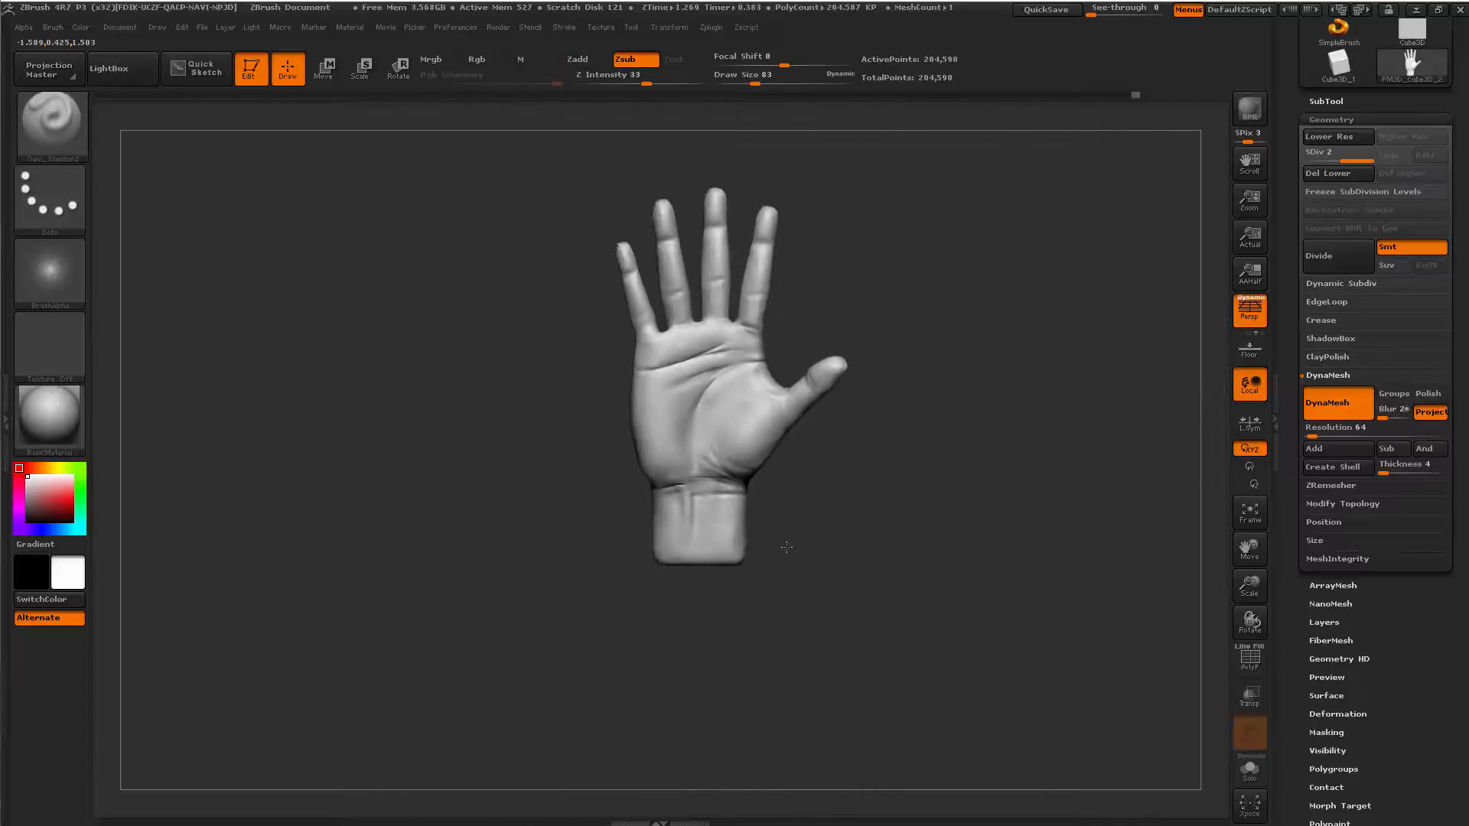
mouse_move(569, 635)
left_mouse_down()
mouse_move(528, 669)
mouse_move(765, 750)
left_mouse_up()
key("shift")
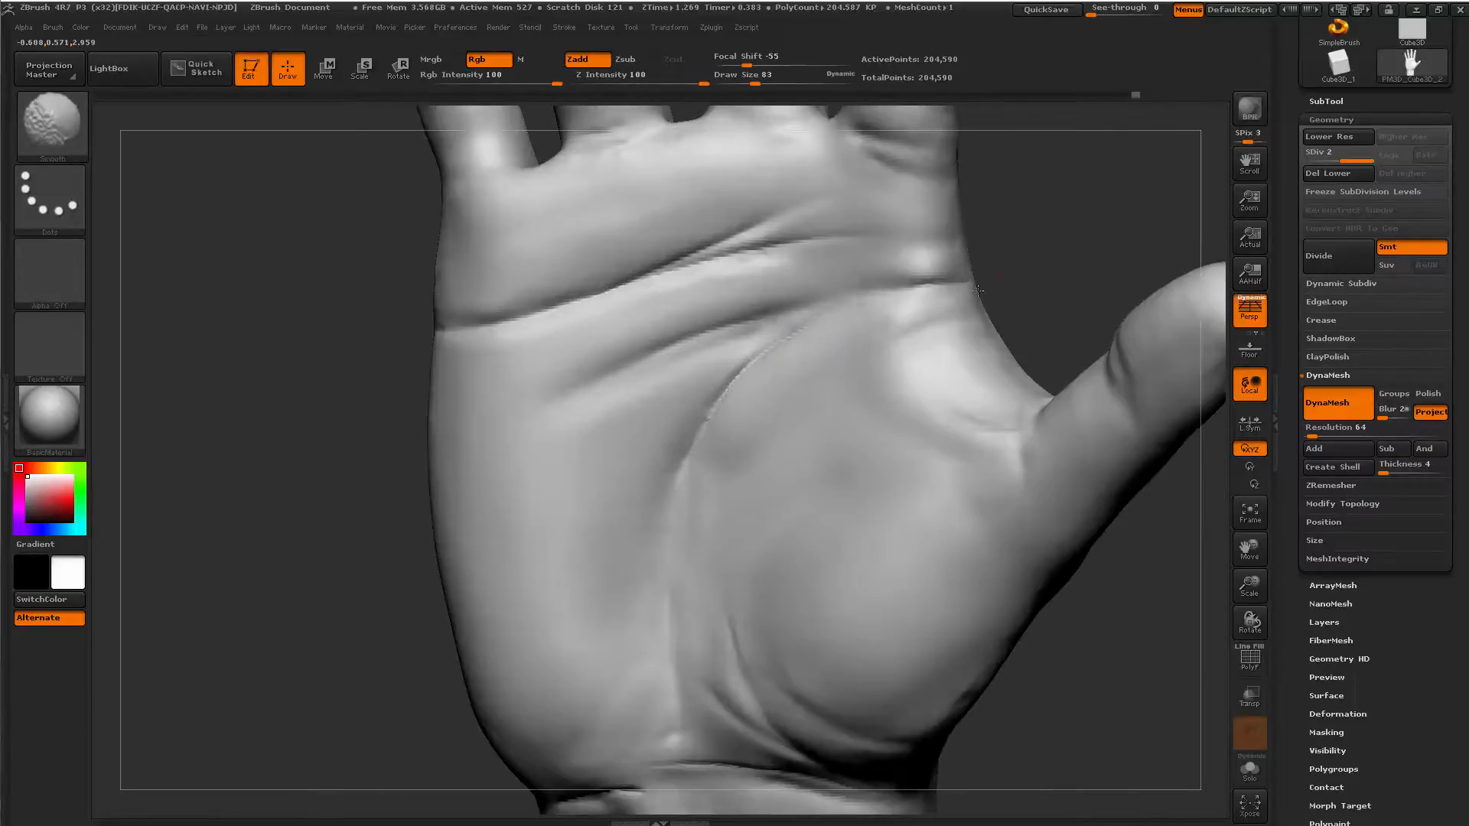
left_click_drag(1048, 276, 983, 358)
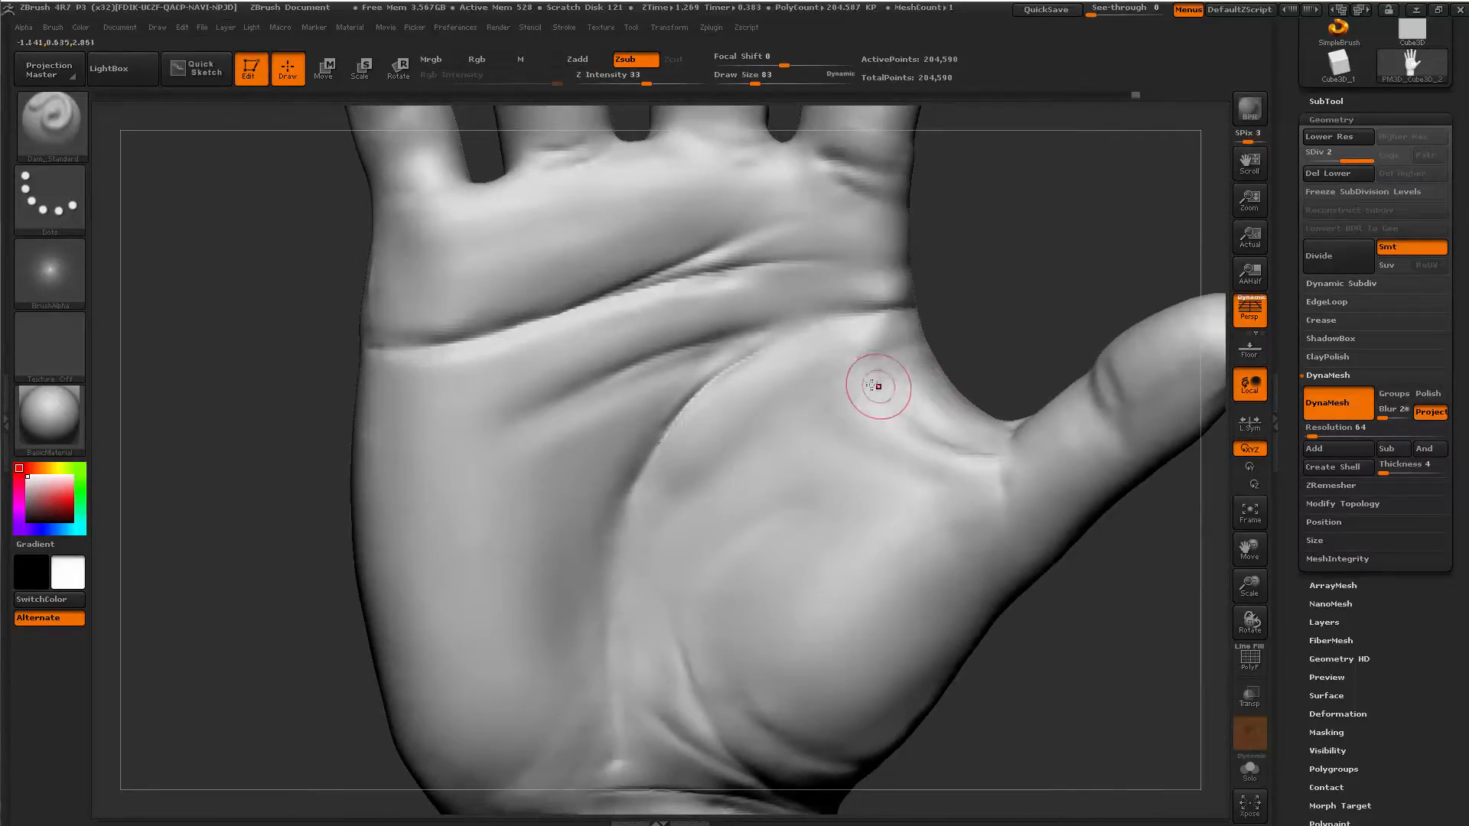
left_click_drag(809, 388, 918, 357)
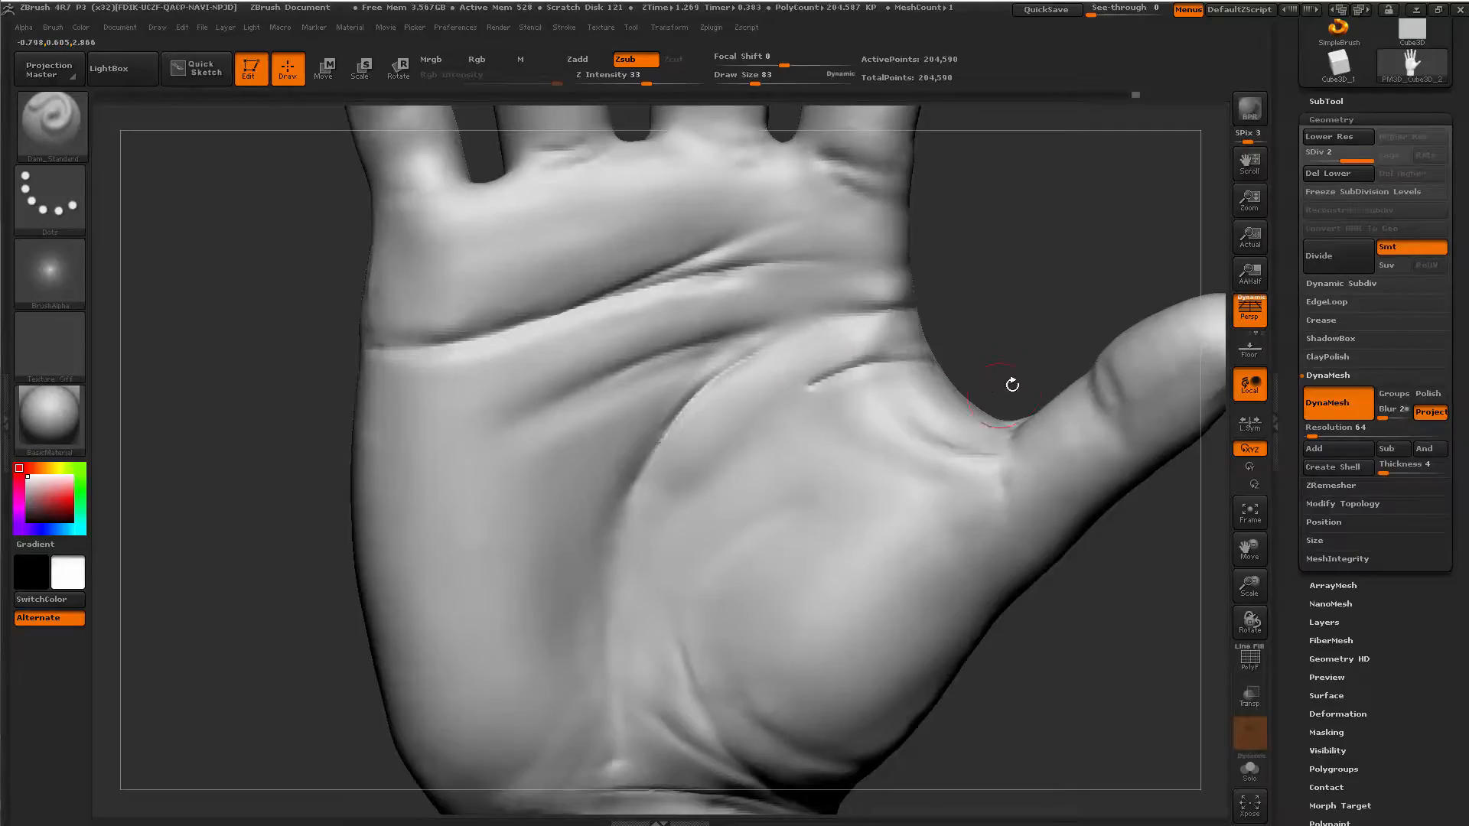
left_click_drag(1012, 385, 977, 373)
mouse_move(881, 363)
left_mouse_down()
mouse_move(953, 346)
mouse_move(986, 368)
mouse_move(916, 339)
mouse_move(951, 344)
left_mouse_up()
Build up the skin beside the new web crease with ClayBuildup and blend it by smoothing.
key("b")
key("c")
key("b")
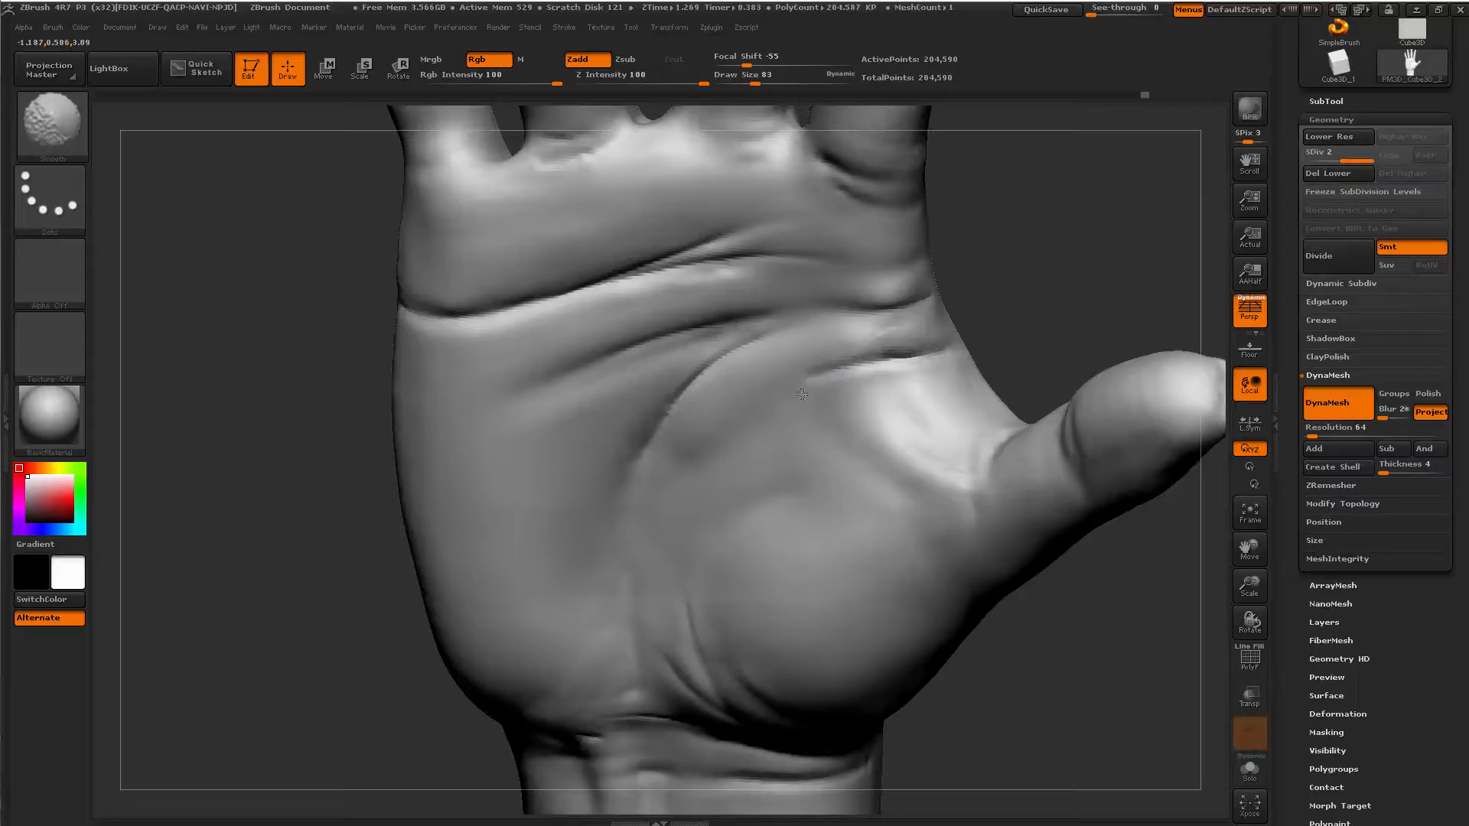
mouse_move(1025, 312)
left_mouse_down()
mouse_move(1042, 338)
mouse_move(669, 291)
left_mouse_up()
mouse_move(581, 482)
left_mouse_down()
mouse_move(569, 499)
mouse_move(1071, 643)
left_mouse_up()
Carve a second crease across the thumb web with Dam_Standard and soften both of its ends.
key("b")
key("d")
key("s")
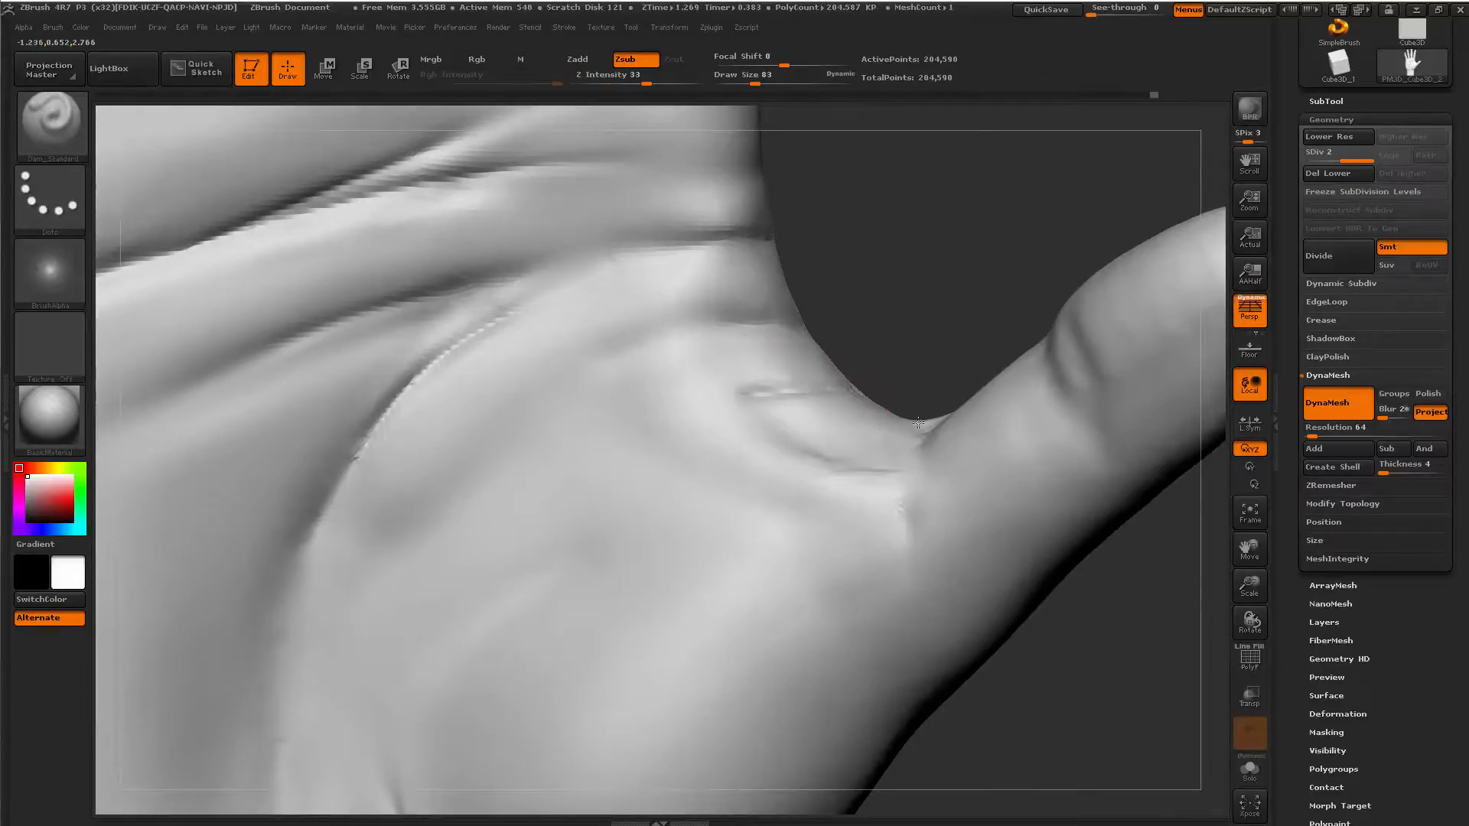
right_click_drag(918, 422, 882, 401)
left_click_drag(912, 384, 696, 405)
right_click_drag(878, 354, 910, 333)
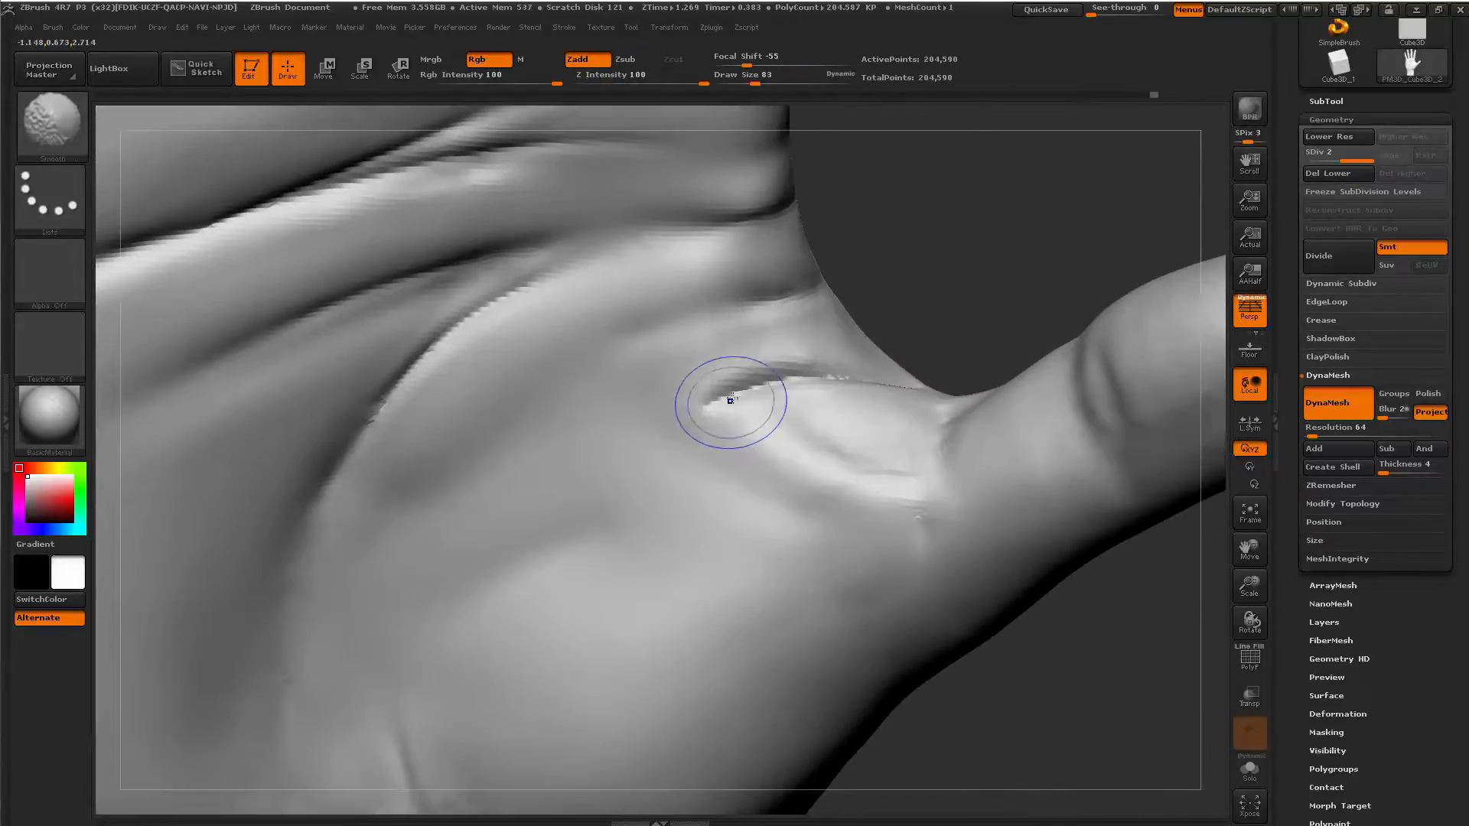
left_click_drag(731, 400, 688, 423, "shift")
left_click_drag(842, 371, 880, 359, "shift")
left_click_drag(921, 311, 888, 325)
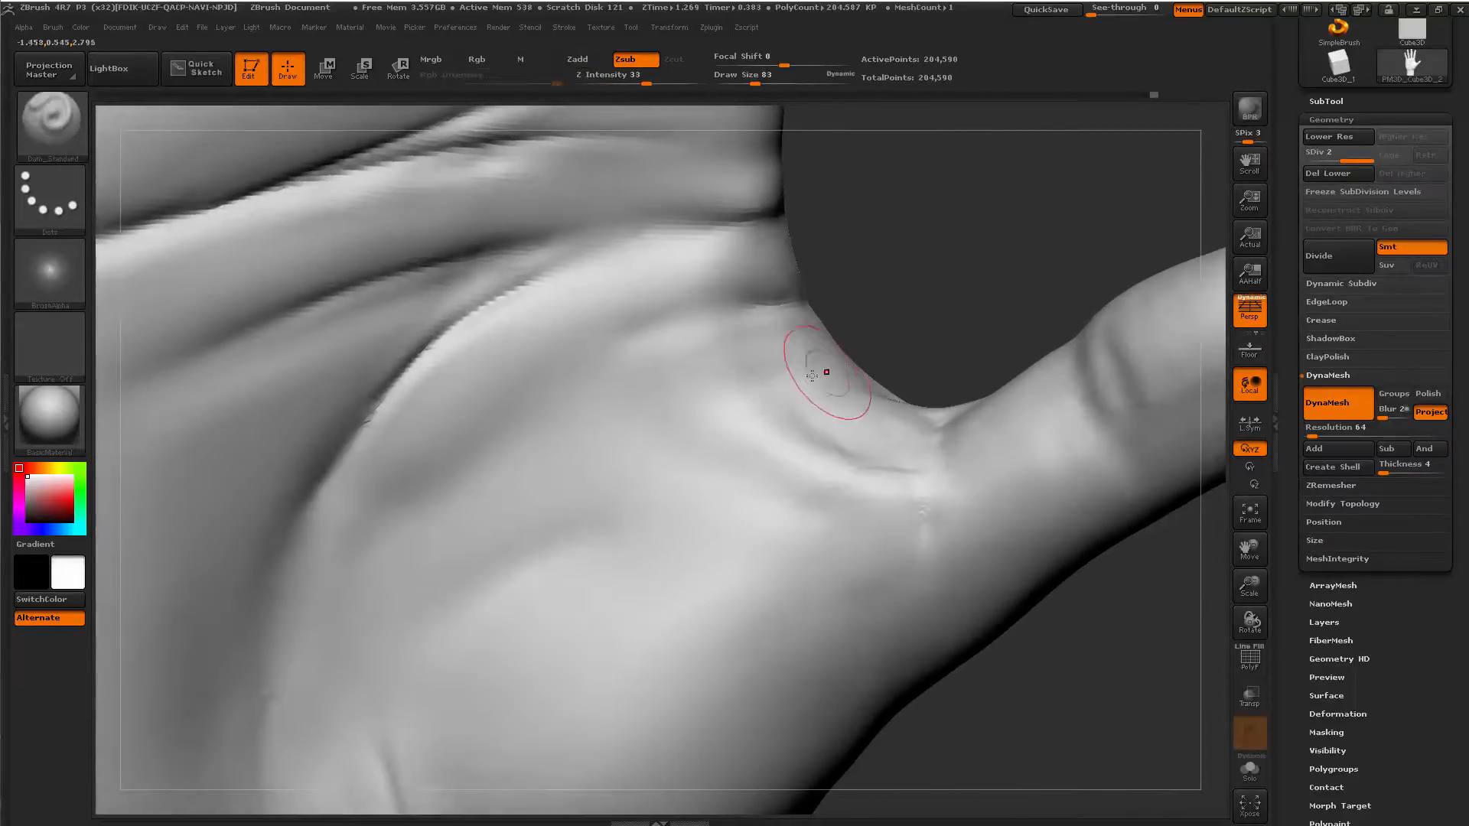
Fill out the folds between the thumb web creases with ClayBuildup and smooth them into the palm.
key("b")
key("c")
key("b")
right_click_drag(918, 328, 774, 345)
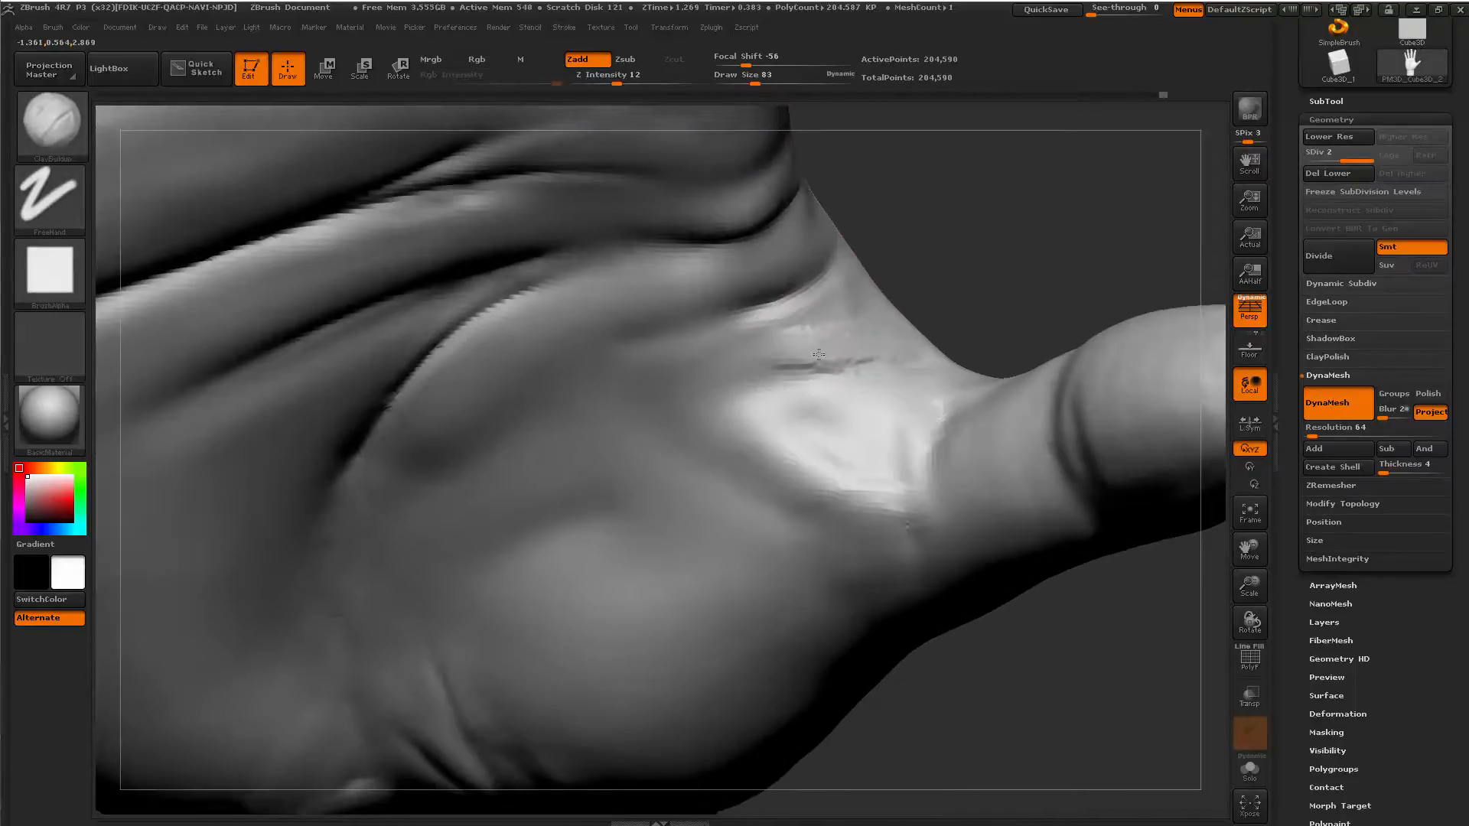
mouse_move(878, 335)
left_mouse_down("shift")
mouse_move(841, 368)
mouse_move(903, 352)
left_mouse_up("shift")
right_click_drag(918, 329, 1011, 274)
mouse_move(1034, 324)
right_mouse_down("ctrl")
mouse_move(647, 211)
mouse_move(489, 384)
mouse_move(581, 459)
mouse_move(706, 461)
right_mouse_up("ctrl")
left_click_drag(879, 428, 918, 451, "shift")
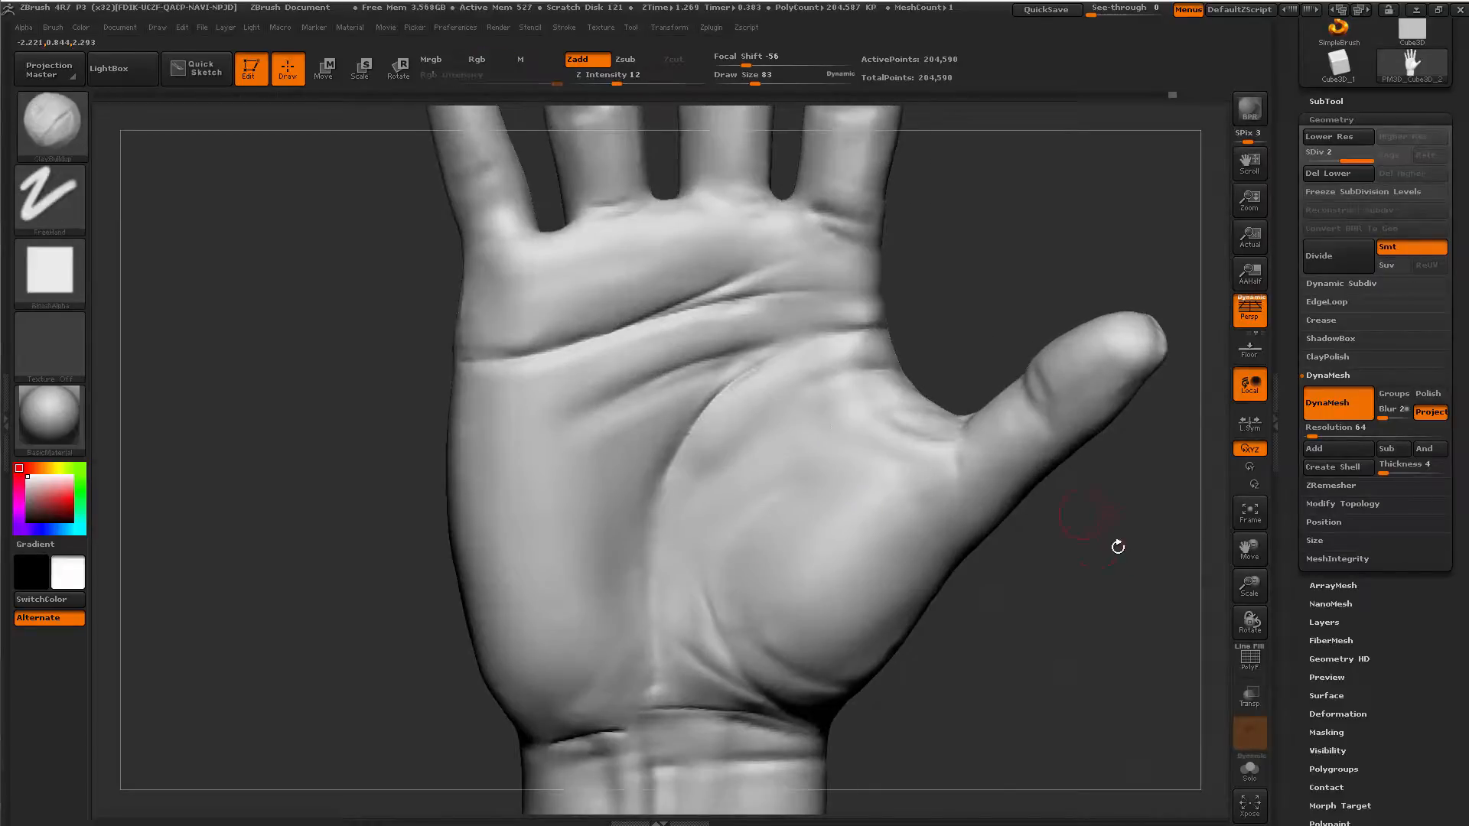
Carve a crease across the palm side of the thumb's base with Dam_Standard and soften it.
mouse_move(1116, 548)
right_mouse_down("alt")
mouse_move(1038, 450)
mouse_move(948, 462)
right_mouse_up("alt")
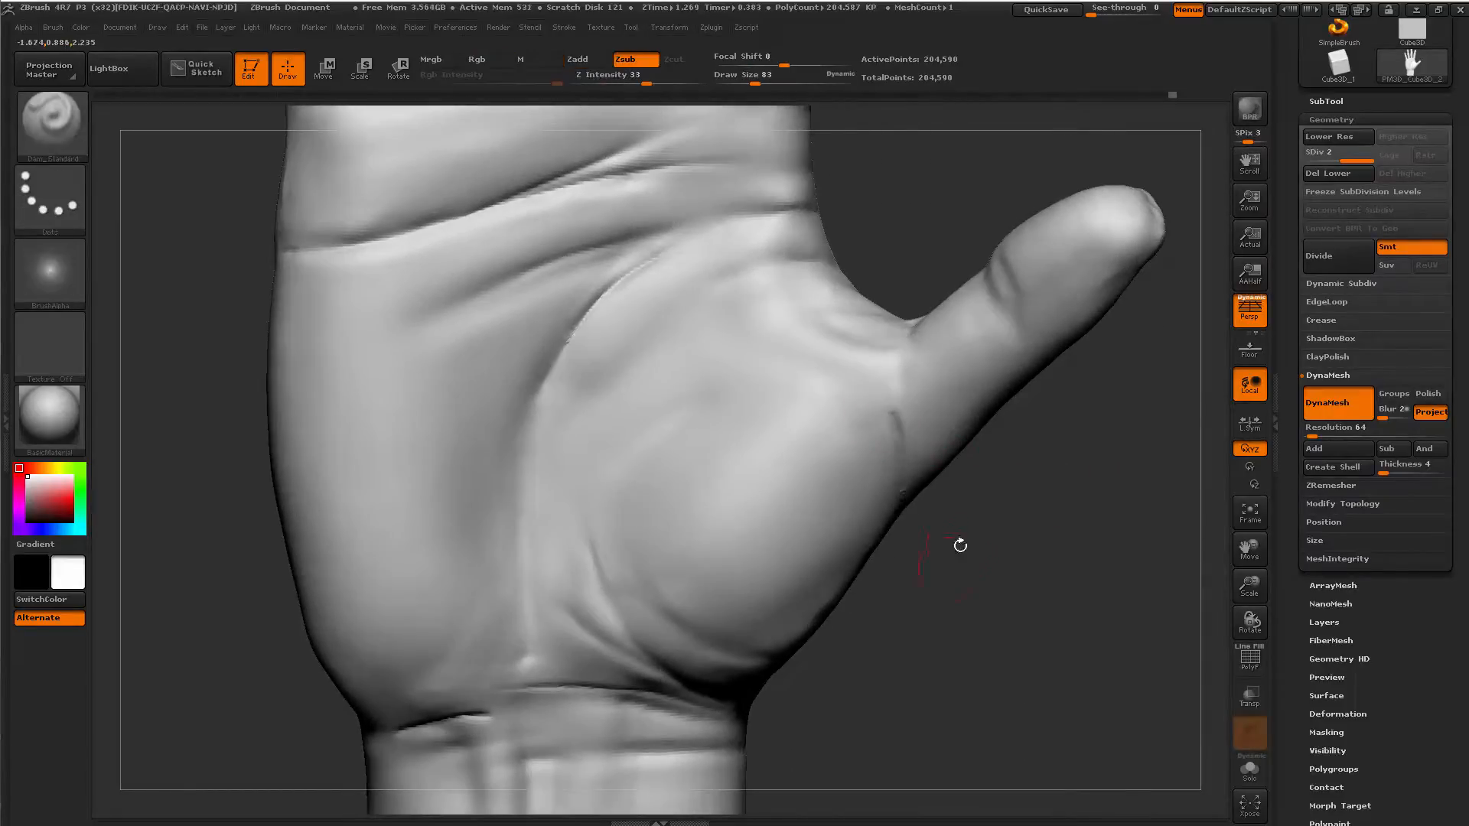
right_click_drag(960, 545, 890, 414)
key("shift")
mouse_move(983, 541)
right_mouse_down()
mouse_move(1062, 557)
mouse_move(941, 466)
mouse_move(946, 556)
mouse_move(1036, 577)
mouse_move(918, 606)
mouse_move(984, 616)
mouse_move(942, 520)
right_mouse_up()
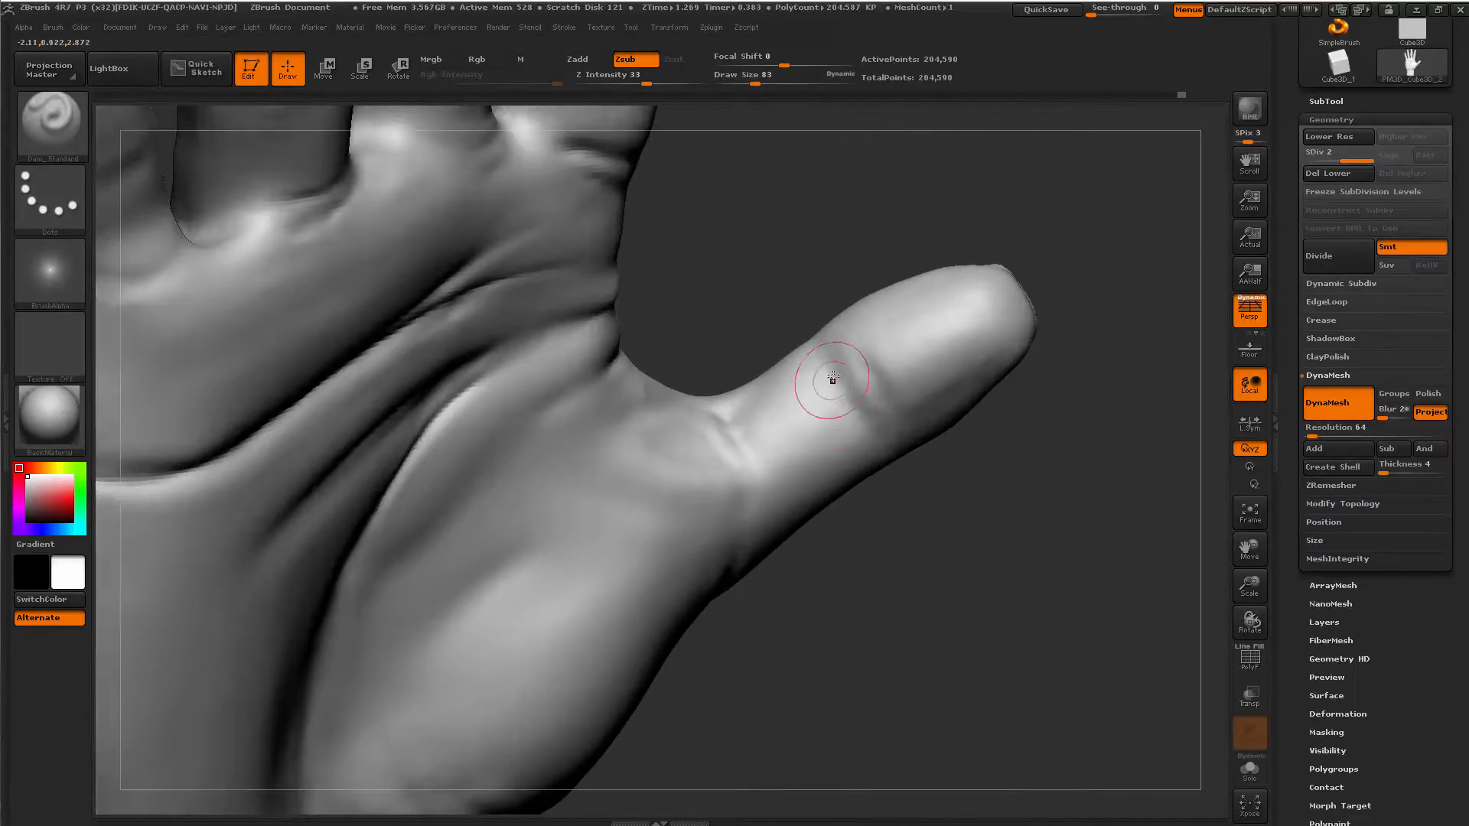
Carve the flexion creases at the thumb's joint with Dam_Standard at draw size 39, and smooth the jagged strokes.
right_click_drag(887, 481, 784, 497)
key("space")
left_click_drag(863, 401, 848, 400)
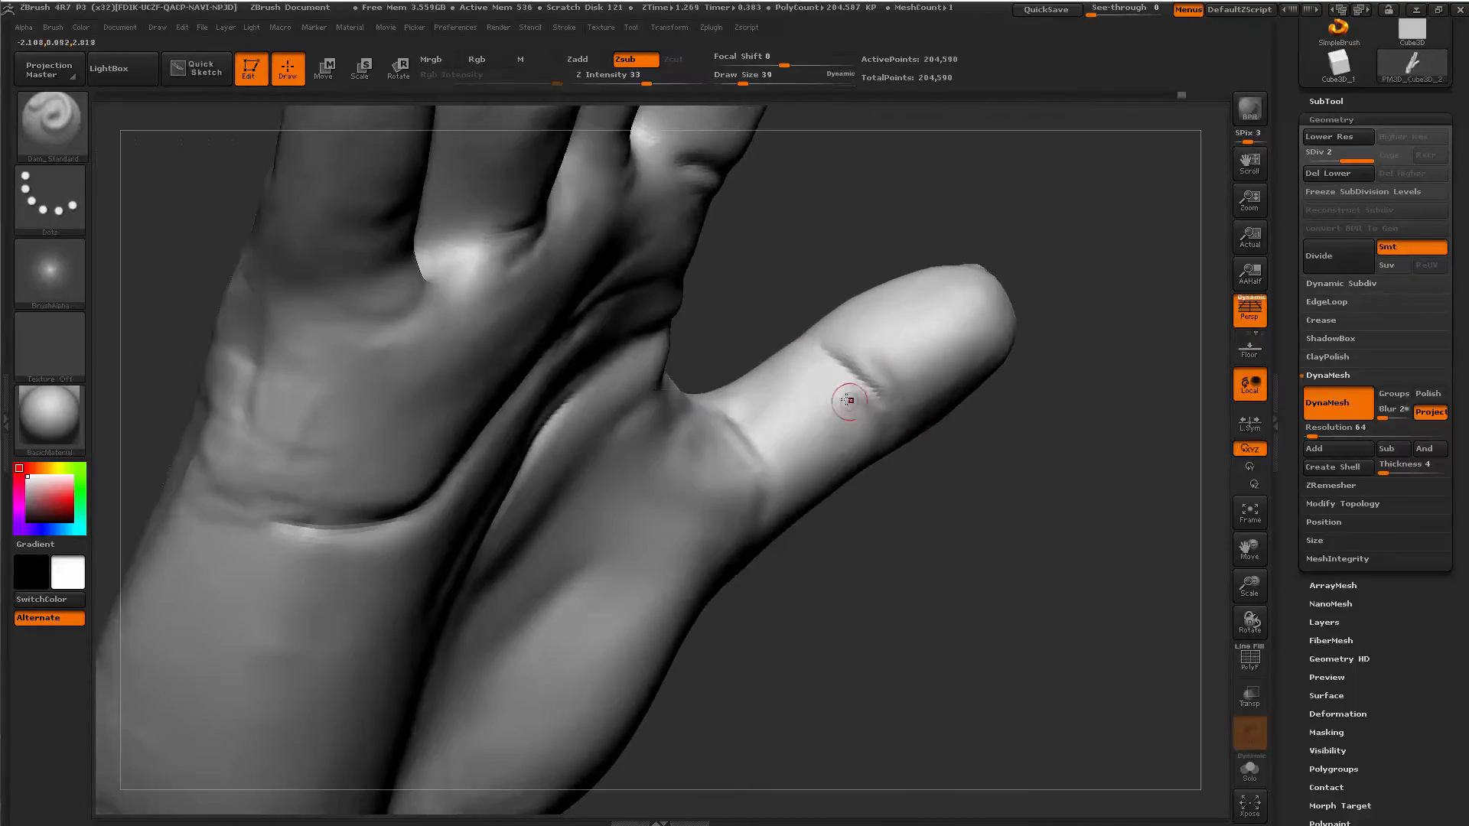
right_click_drag(874, 503, 884, 367)
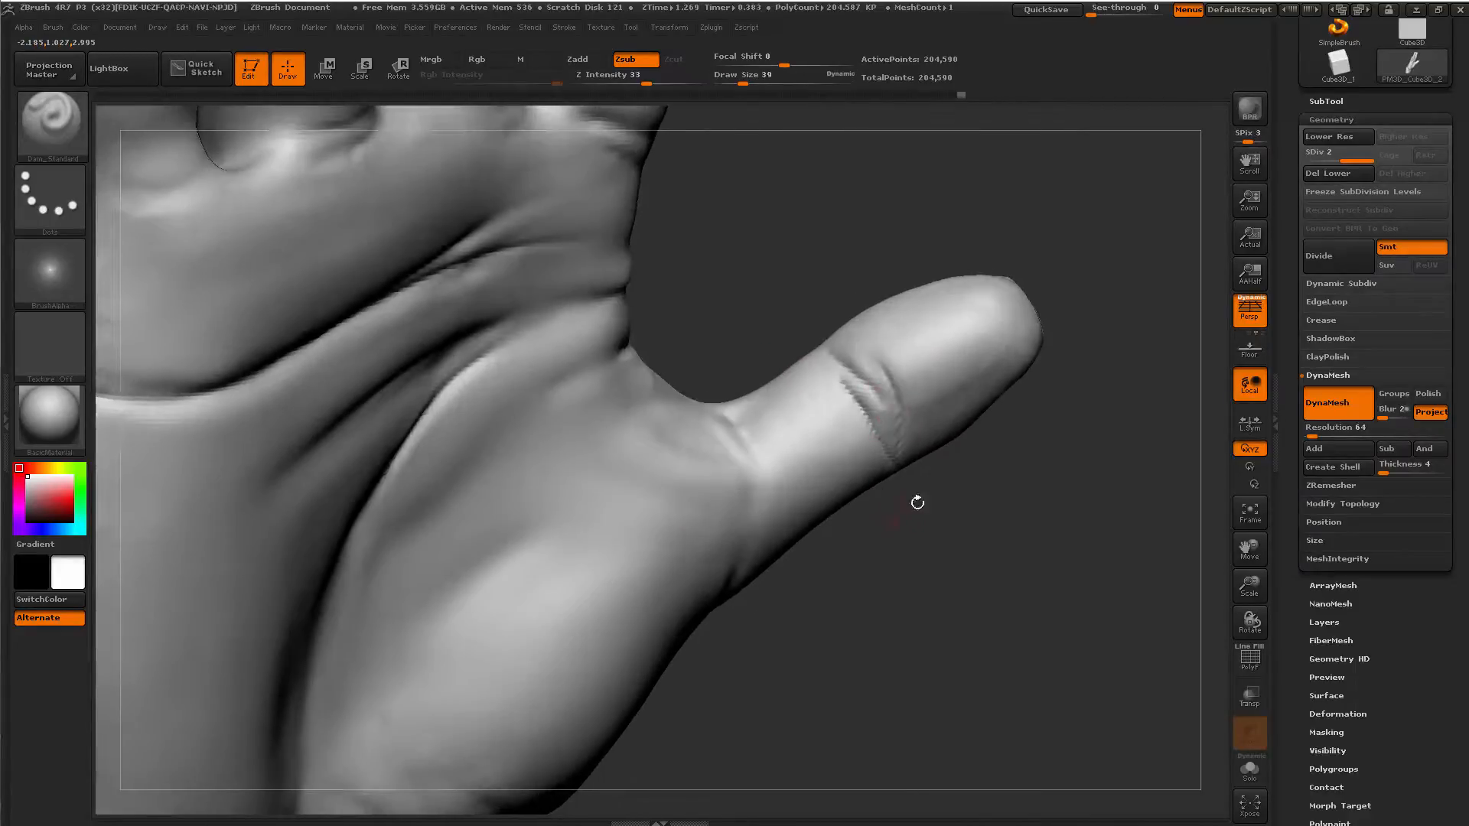
right_click_drag(917, 503, 882, 357)
key("shift")
left_click_drag(823, 369, 852, 394, "shift")
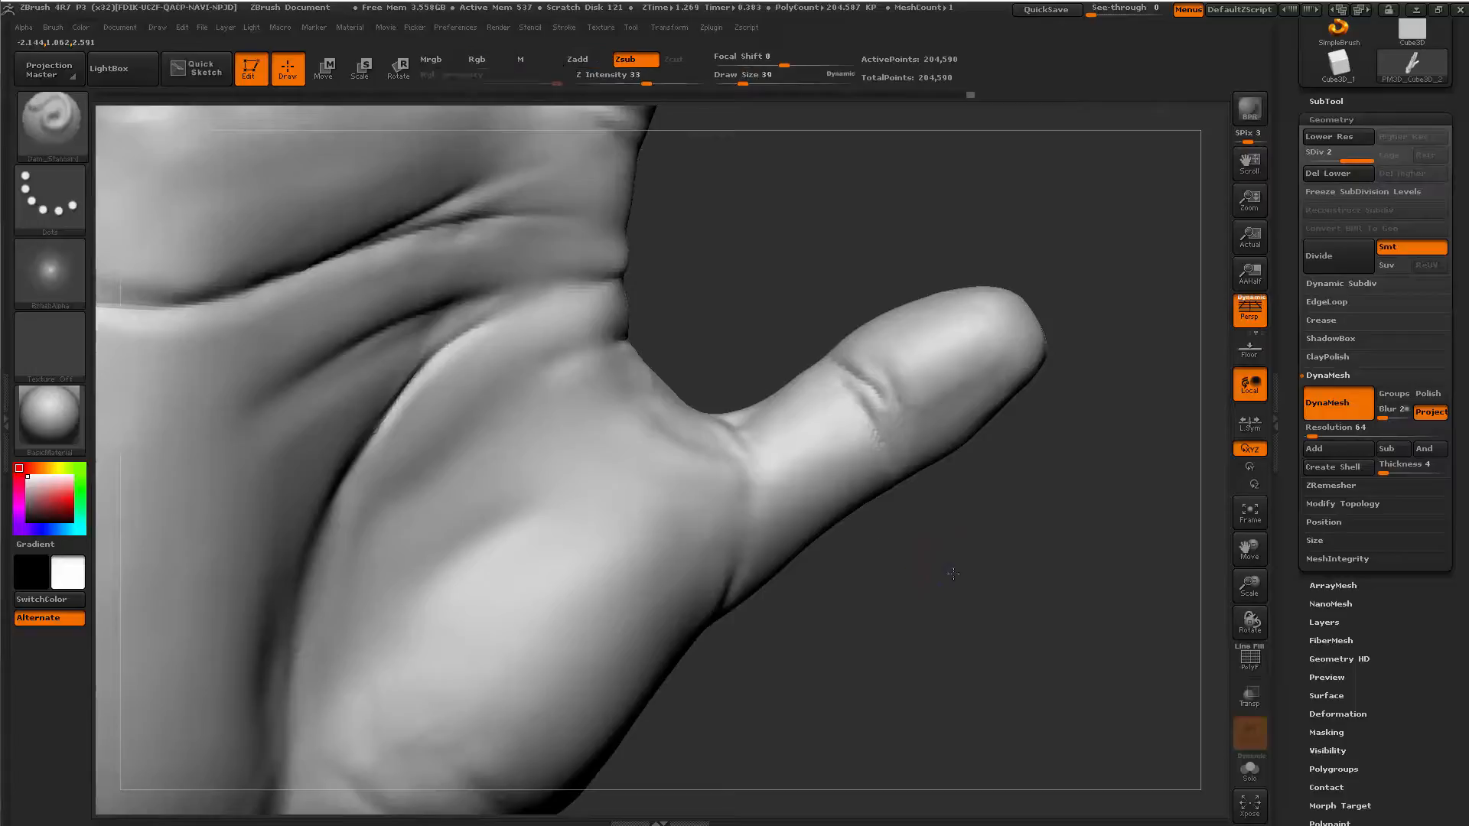
Outline the thumbnail's base and side edges on the back of the thumb tip with Dam_Standard.
mouse_move(956, 573)
right_mouse_down("alt")
mouse_move(812, 474)
mouse_move(658, 433)
mouse_move(960, 596)
mouse_move(984, 341)
mouse_move(945, 363)
right_mouse_up("alt")
key("shift")
mouse_move(985, 510)
right_mouse_down("alt")
mouse_move(948, 452)
mouse_move(783, 489)
mouse_move(587, 627)
mouse_move(645, 593)
mouse_move(644, 487)
right_mouse_up("alt")
left_click_drag(752, 504, 763, 487)
right_click_drag(791, 422, 739, 413)
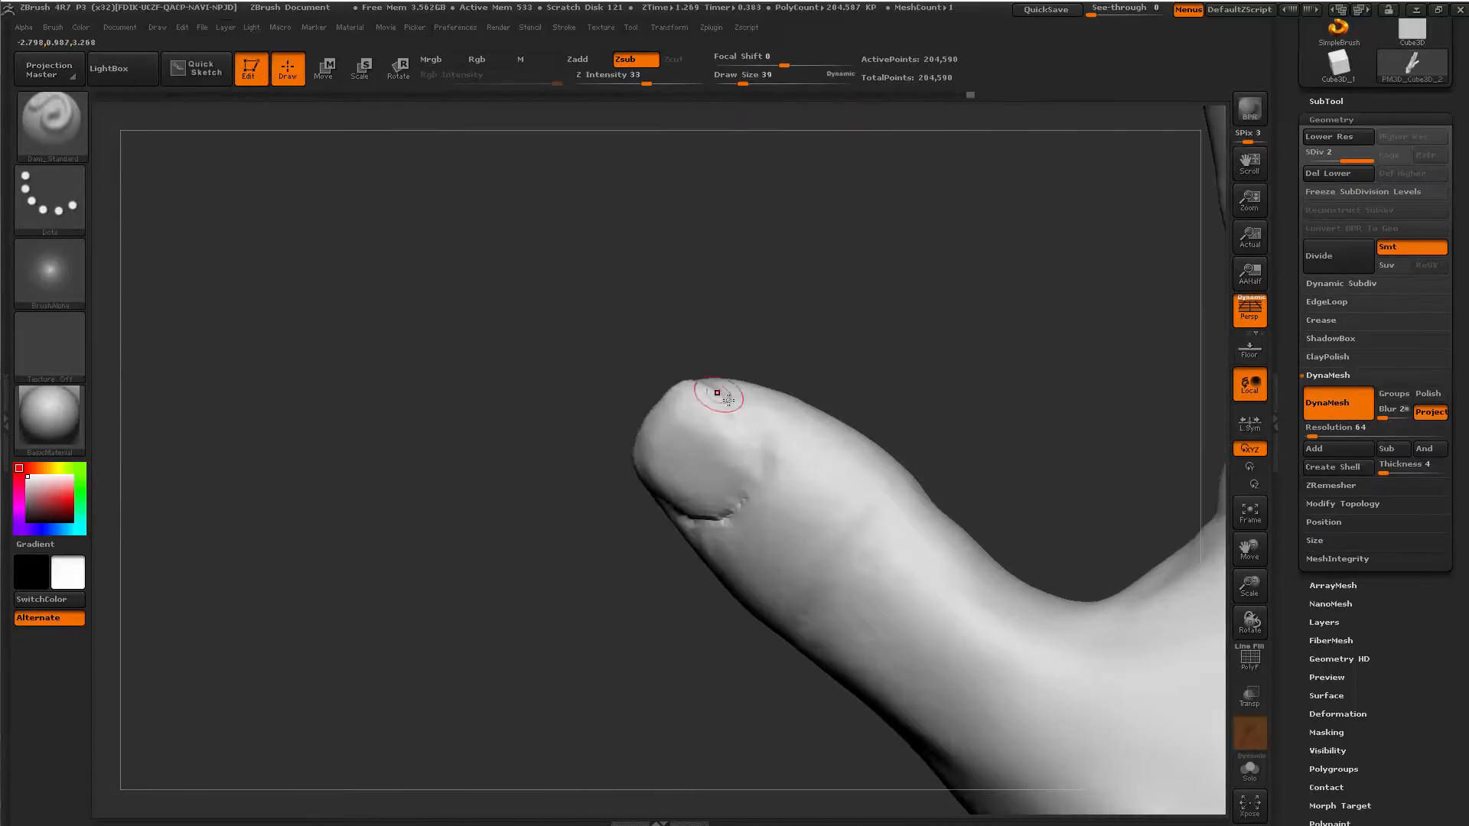
left_click_drag(716, 394, 744, 513)
Flatten the thumbnail surface inside its outline with the hPolish brush.
key("space")
mouse_move(702, 462)
left_mouse_down()
mouse_move(727, 462)
mouse_move(699, 472)
left_mouse_up()
key("b")
key("h")
key("p")
mouse_move(700, 405)
left_mouse_down()
mouse_move(720, 438)
mouse_move(683, 496)
left_mouse_up()
mouse_move(647, 559)
right_mouse_down()
mouse_move(579, 637)
mouse_move(574, 466)
right_mouse_up()
Adjust the shape of the thumb tip around the nail with the Move brush.
key("b")
key("m")
key("v")
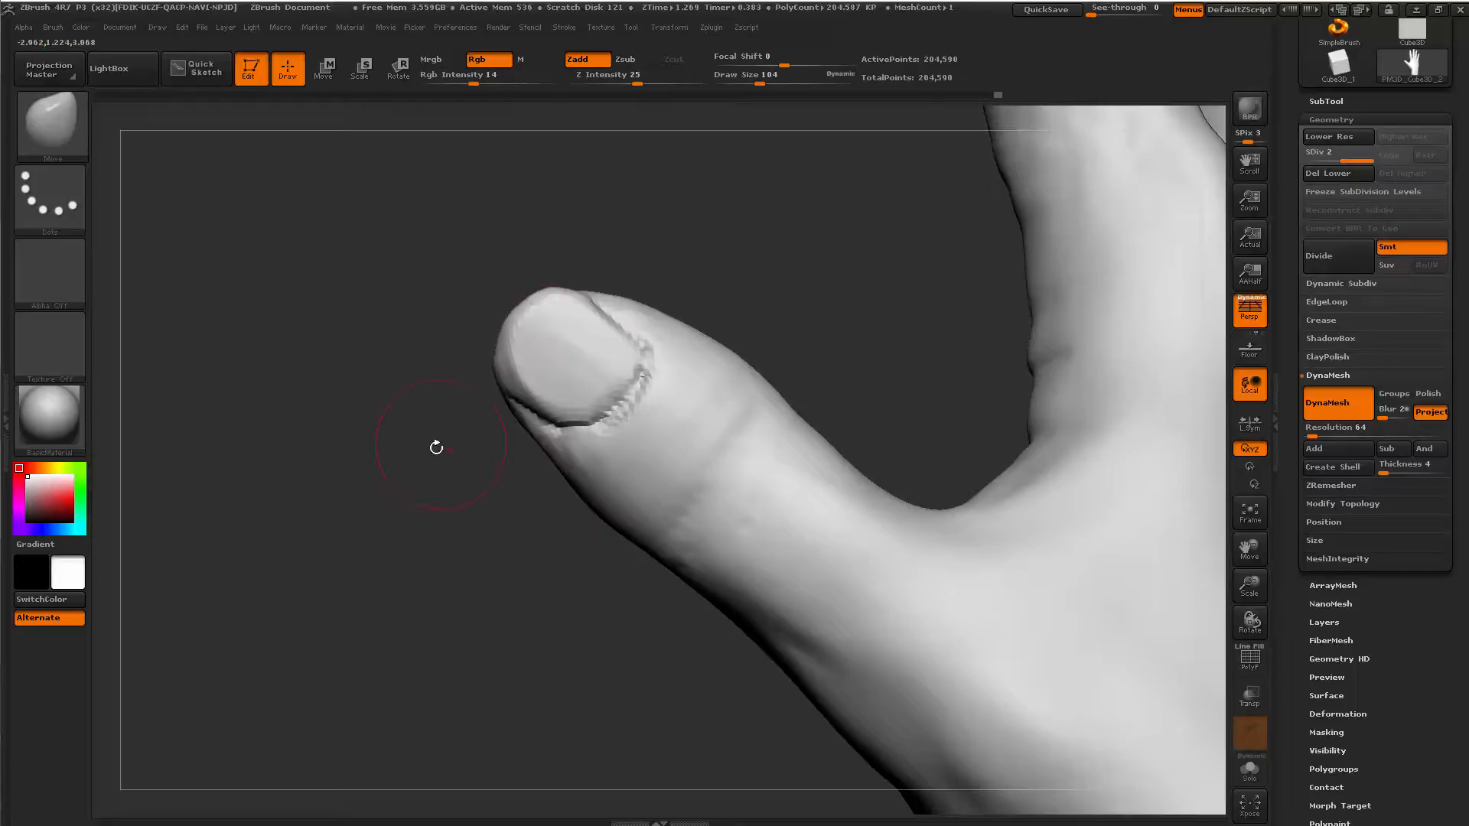
right_click_drag(436, 446, 526, 352)
Polish the thumbnail's surface and edges with hPolish at draw size 51.
key("b")
key("h")
key("p")
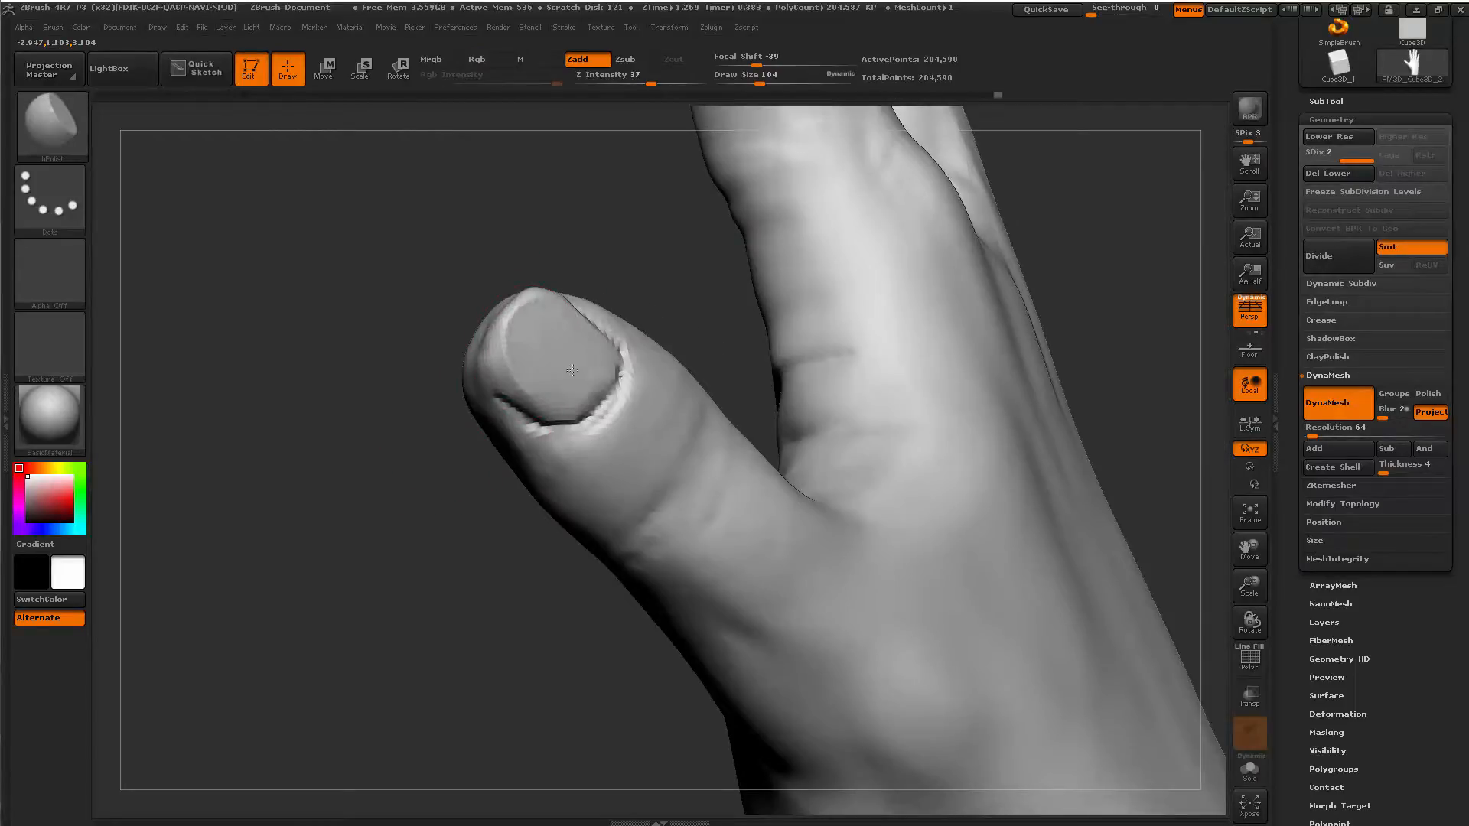
mouse_move(584, 253)
right_mouse_down()
mouse_move(426, 485)
mouse_move(514, 382)
right_mouse_up()
key("space")
left_click(525, 376)
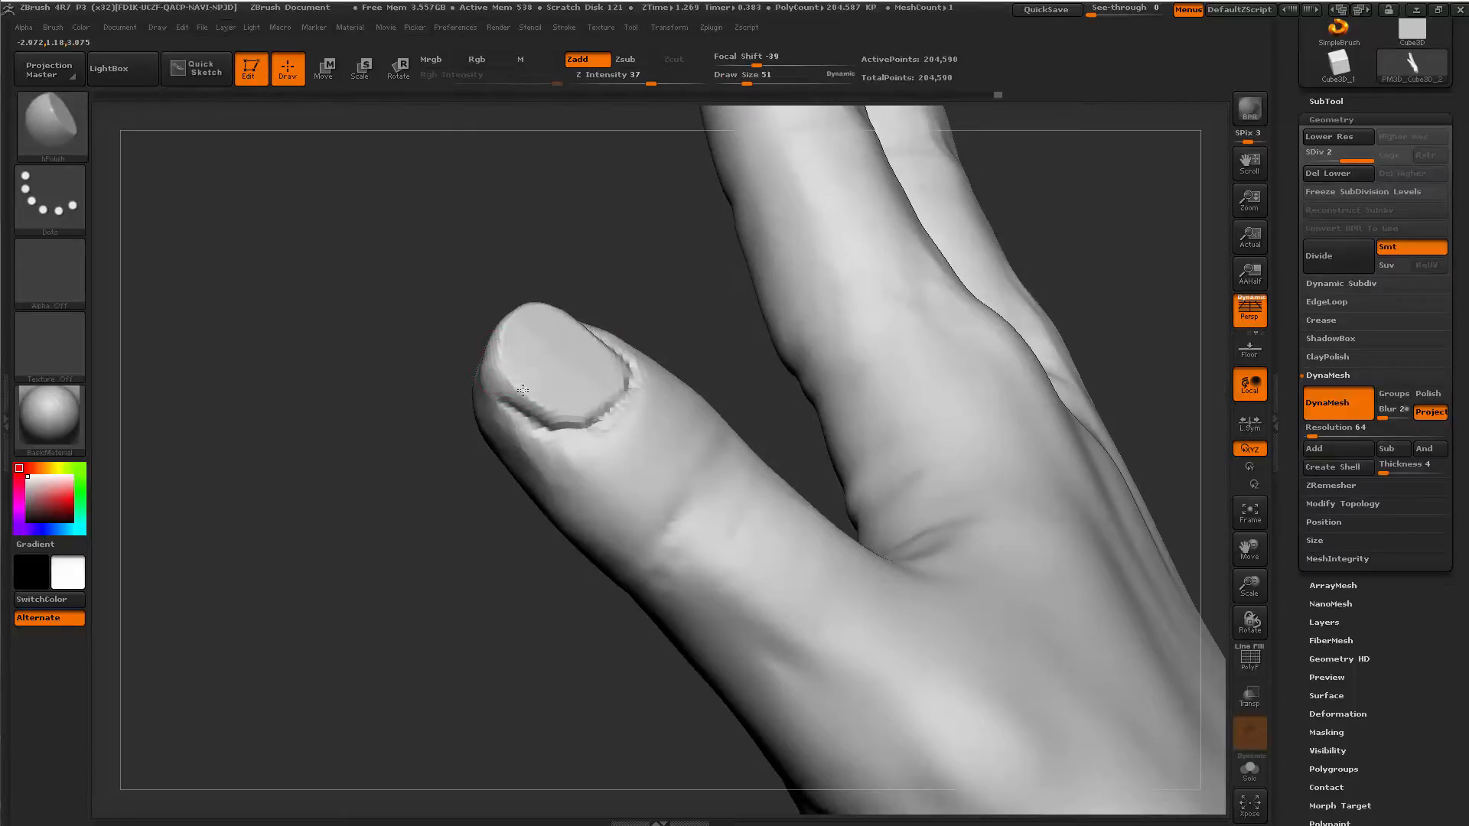
right_click_drag(566, 282, 580, 309)
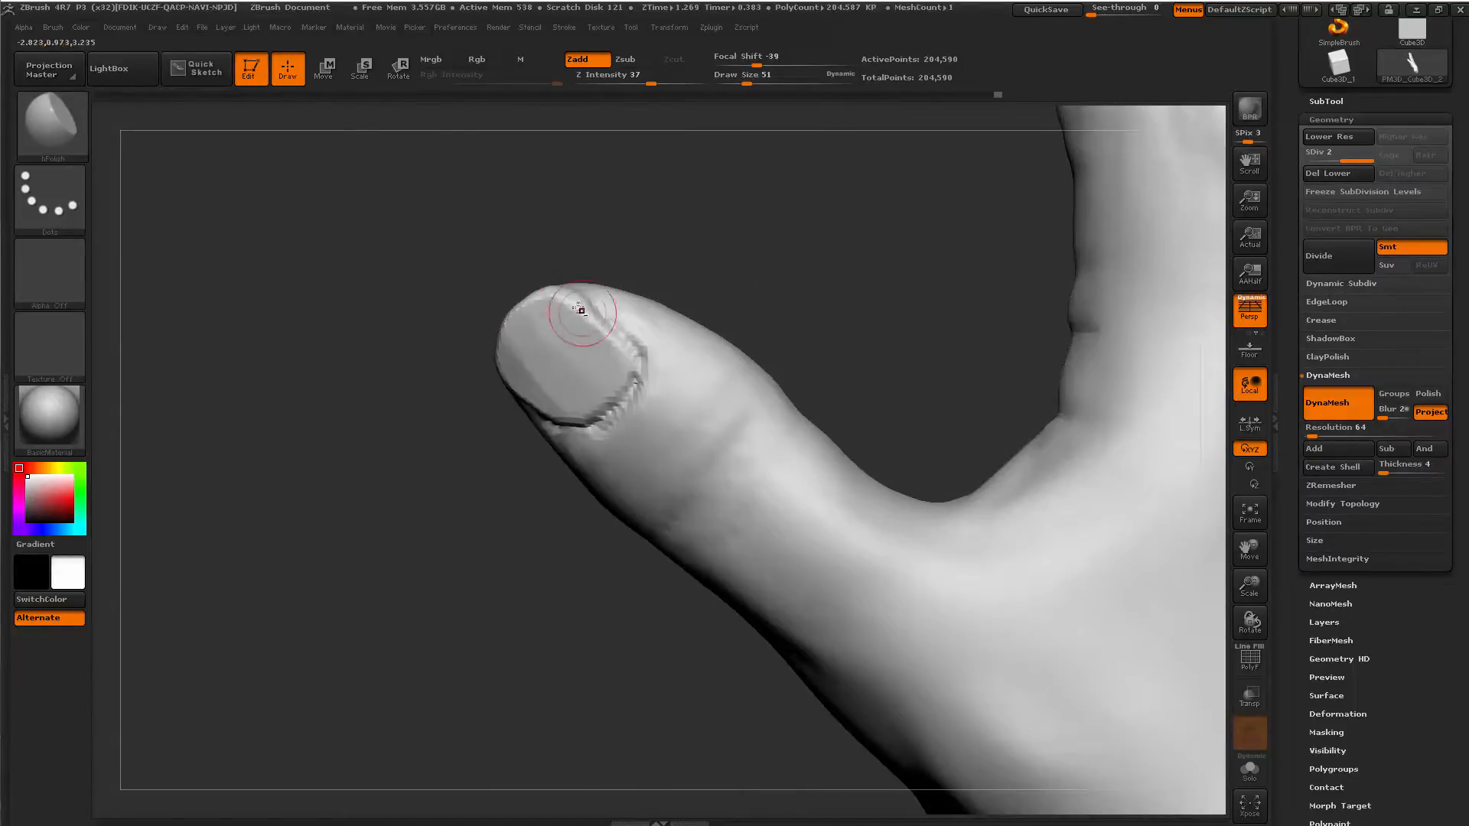
Carve wrinkles across the back of the thumb's knuckle with Dam_Standard at draw size 80.
key("b")
key("d")
key("s")
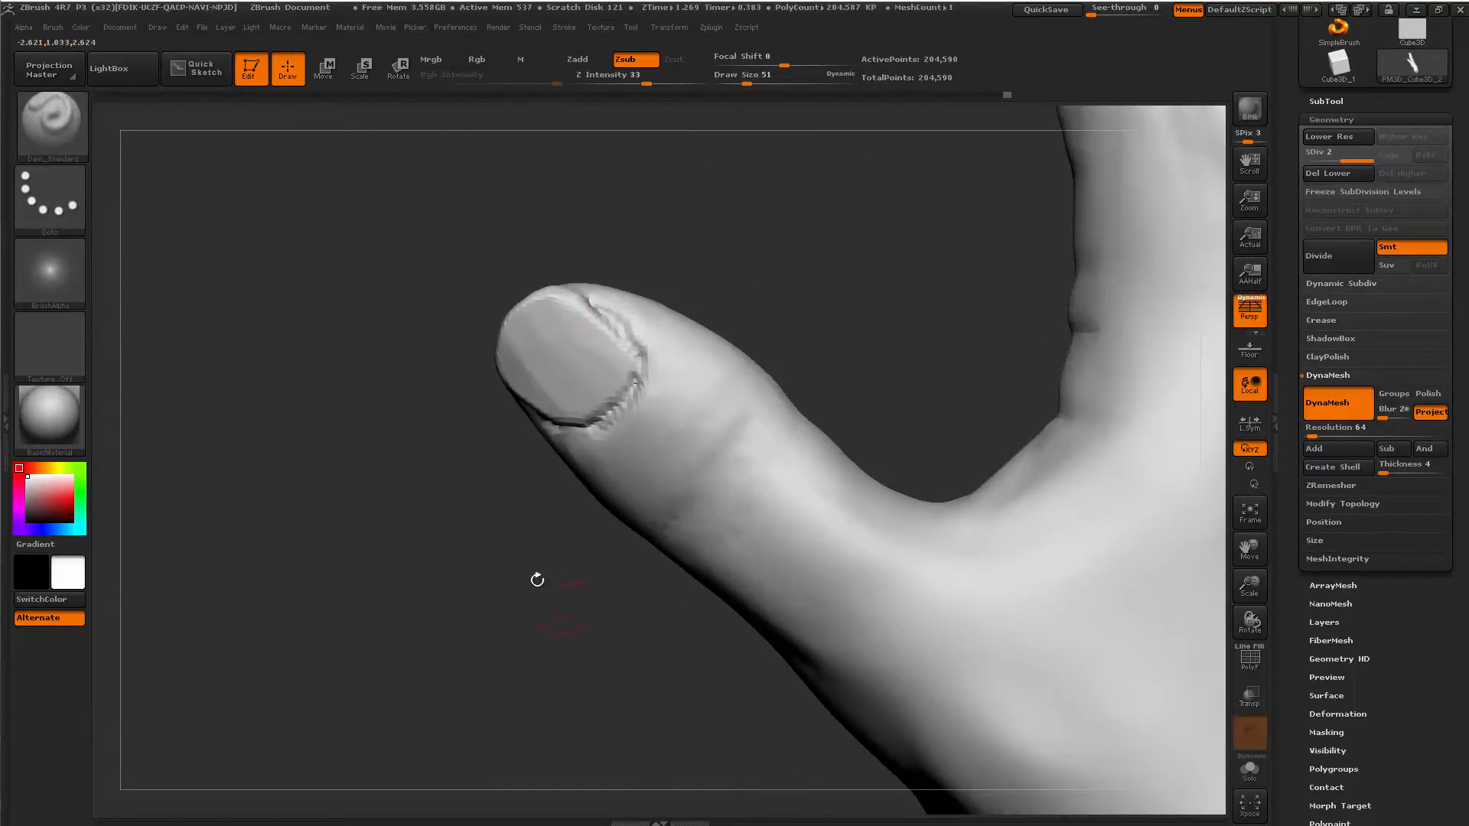
right_click_drag(537, 579, 528, 498)
key("space")
left_click_drag(593, 381, 606, 381)
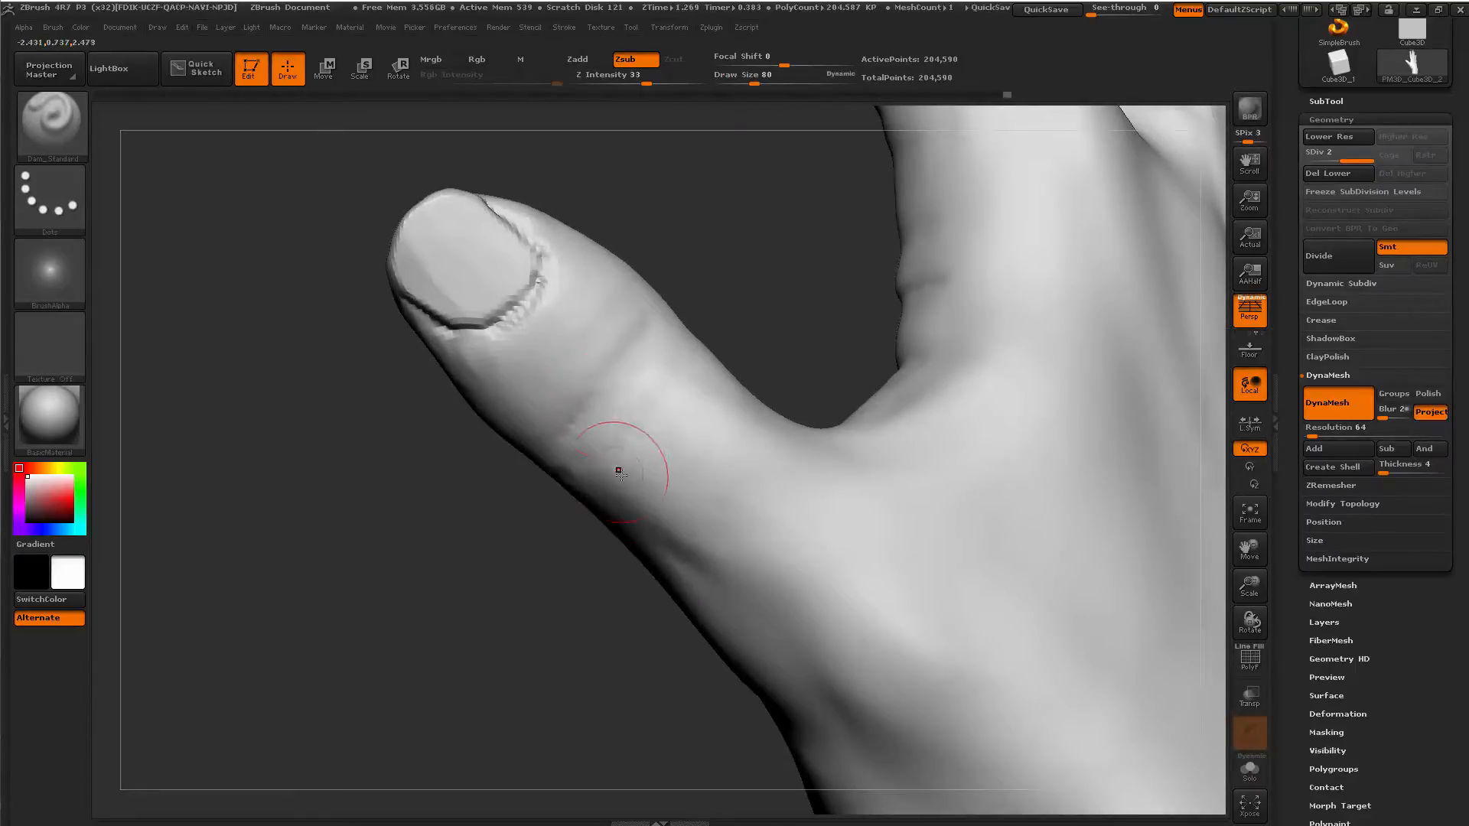
mouse_move(570, 433)
left_mouse_down()
mouse_move(639, 371)
mouse_move(537, 447)
mouse_move(679, 307)
left_mouse_up()
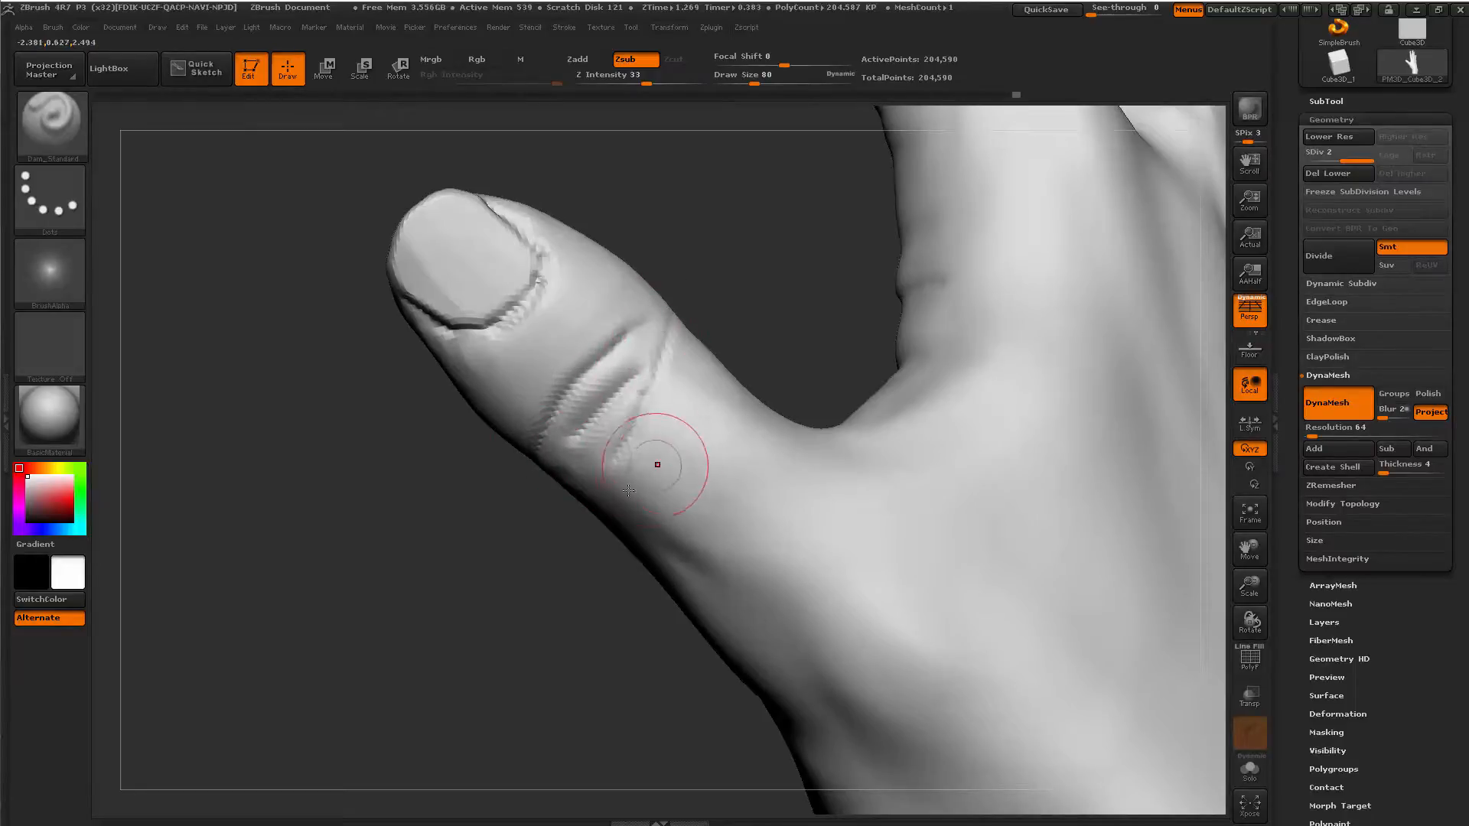
Raise the skin folds between the thumb knuckle wrinkles with ClayBuildup.
key("b")
key("c")
key("b")
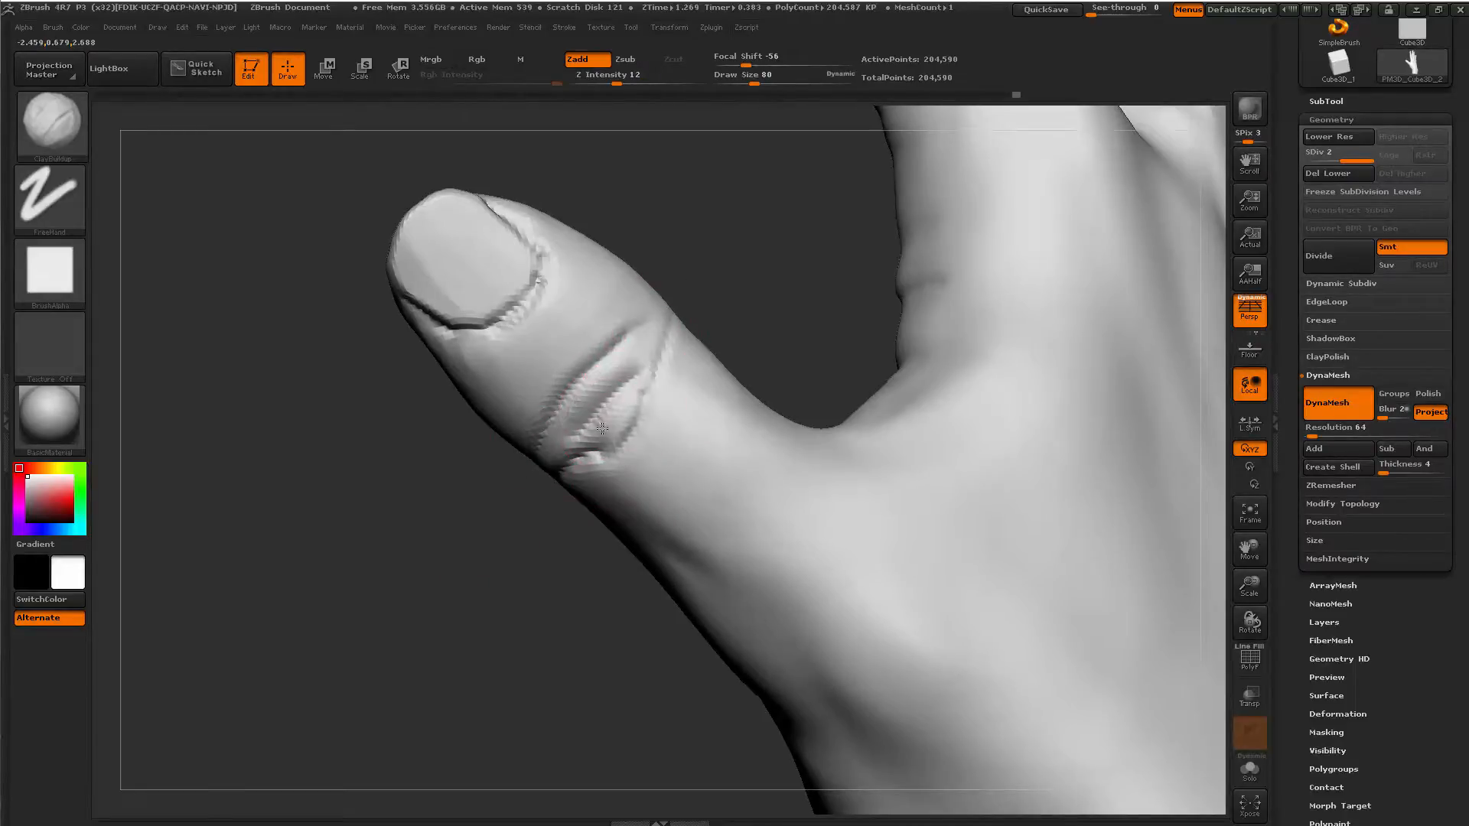
mouse_move(593, 392)
left_mouse_down()
mouse_move(622, 342)
mouse_move(539, 360)
mouse_move(650, 314)
mouse_move(594, 313)
left_mouse_up()
Refine the thumb knuckle wrinkles with Dam_Standard at draw size 41 and soften the surrounding skin.
key("space")
key("b")
key("d")
key("s")
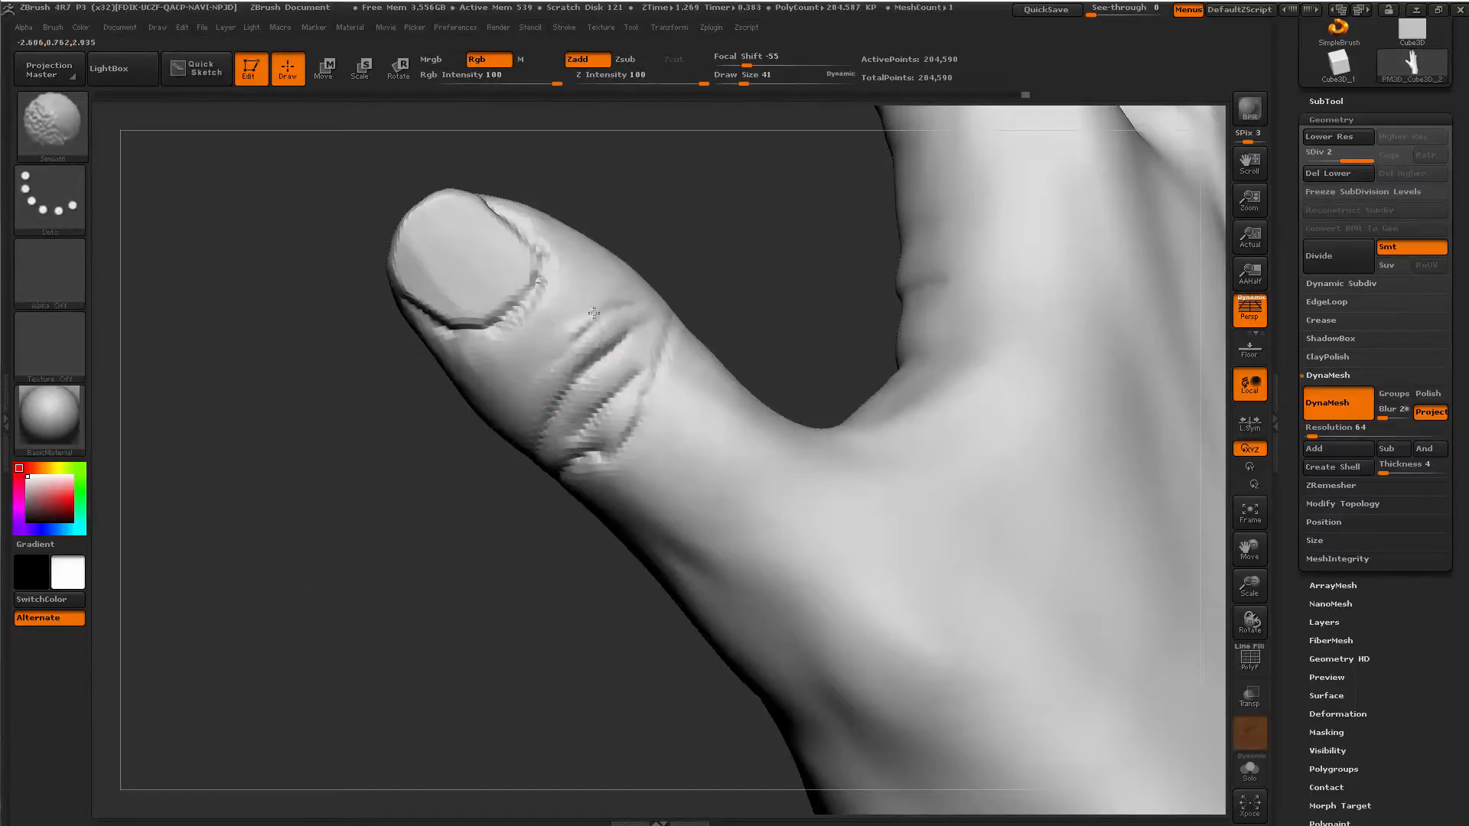
left_click_drag(512, 491, 620, 448)
mouse_move(490, 642)
left_mouse_down("alt")
mouse_move(452, 590)
mouse_move(377, 563)
mouse_move(439, 620)
mouse_move(412, 619)
mouse_move(470, 564)
left_mouse_up("alt")
Work the skin around the thumb's base with Dam_Standard and build up its volume with ClayBuildup.
key("space")
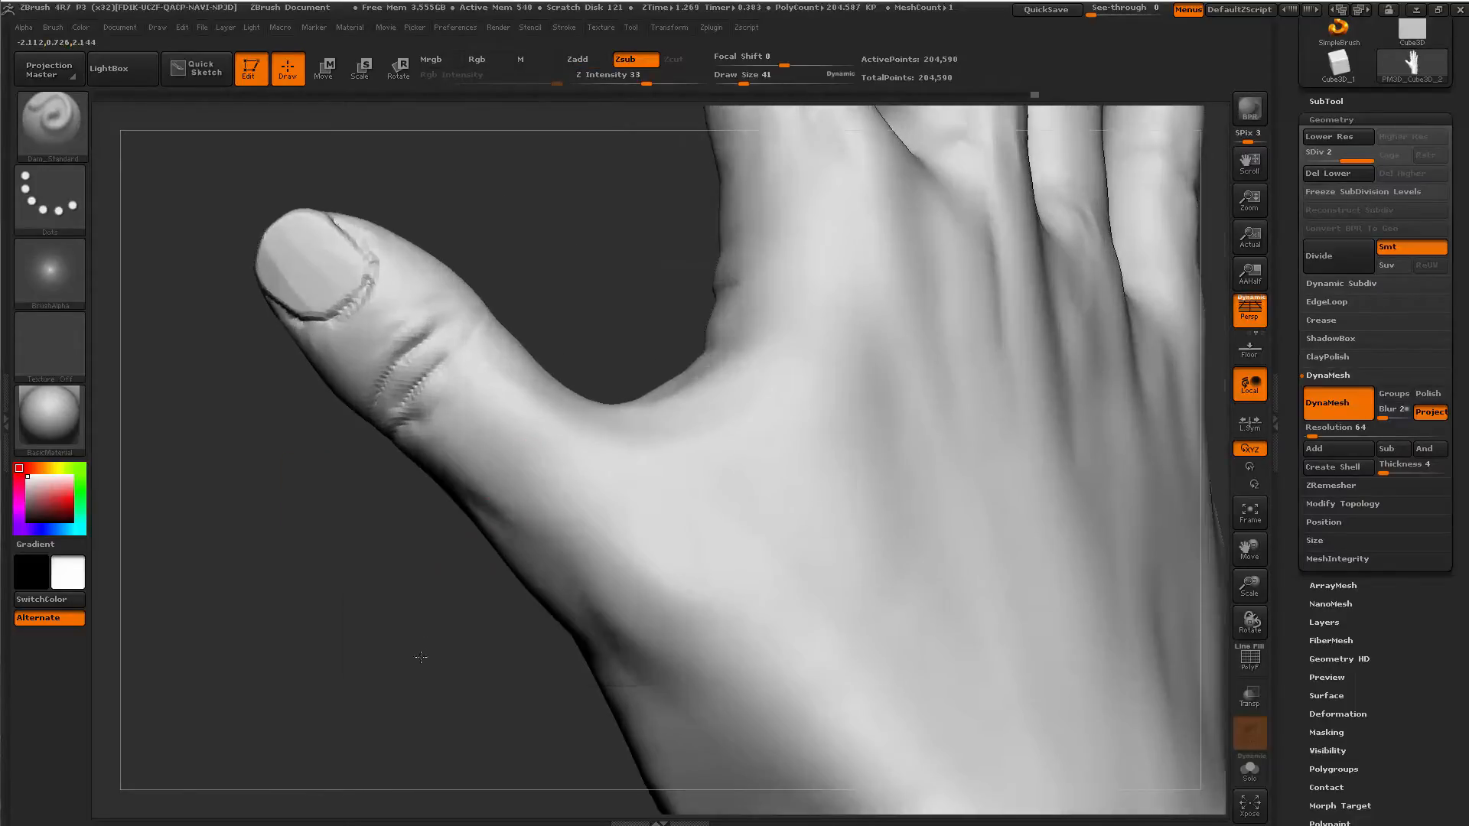
left_click_drag(420, 656, 495, 637)
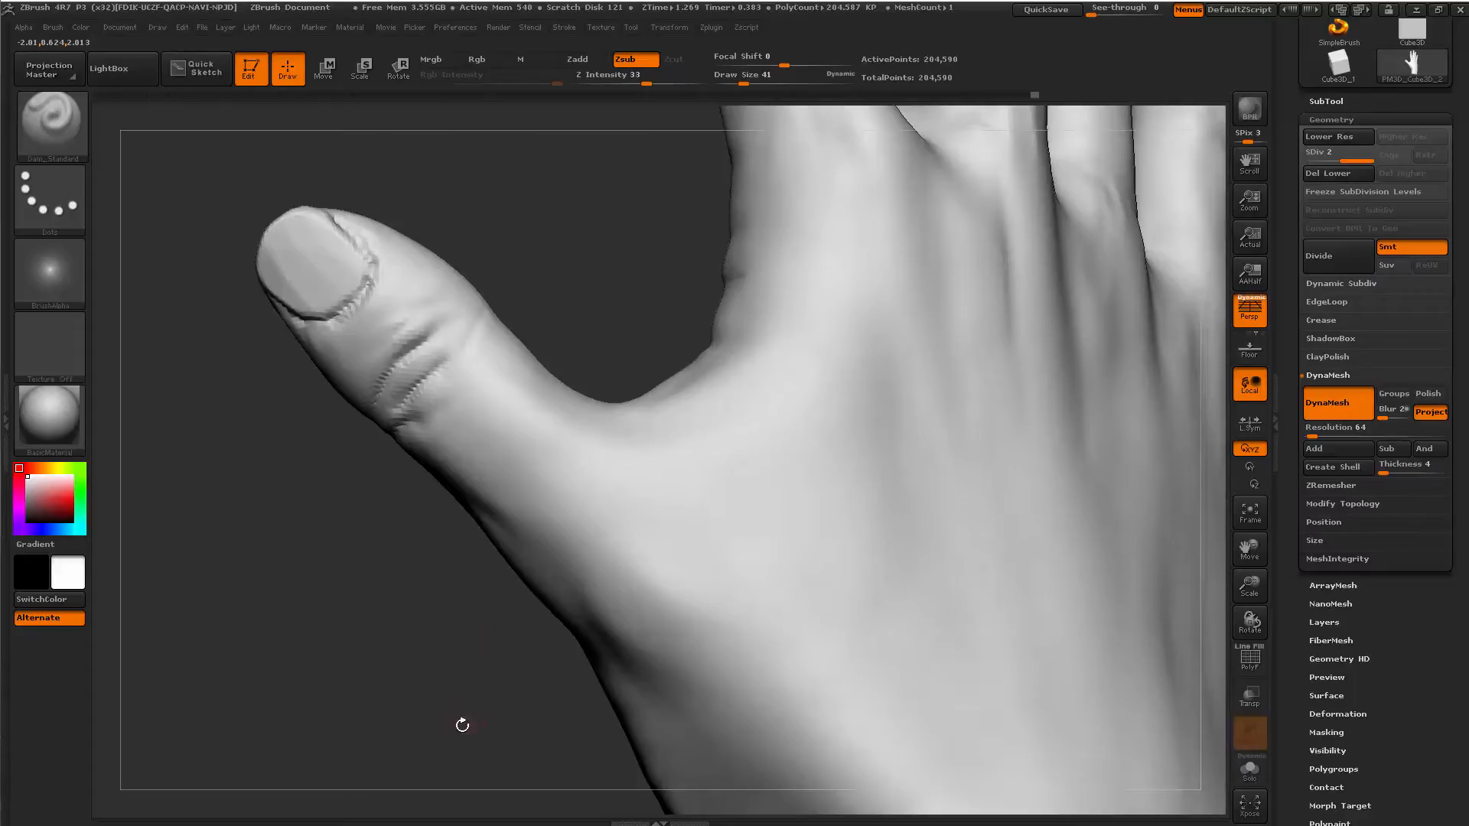
left_click_drag(462, 725, 520, 692)
key("shift")
key("space")
left_click_drag(626, 436, 642, 436)
mouse_move(693, 289)
left_mouse_down()
mouse_move(620, 304)
mouse_move(542, 482)
left_mouse_up()
key("b")
key("c")
key("b")
mouse_move(581, 322)
left_mouse_down()
mouse_move(528, 551)
mouse_move(471, 660)
mouse_move(550, 329)
mouse_move(485, 660)
left_mouse_up()
key("space")
left_click_drag(554, 583, 626, 482)
Carve a crease around the thumb's base down into the web with Dam_Standard at draw size 46, smoothing the stroke.
key("b")
key("d")
key("s")
left_click_drag(625, 482, 543, 595)
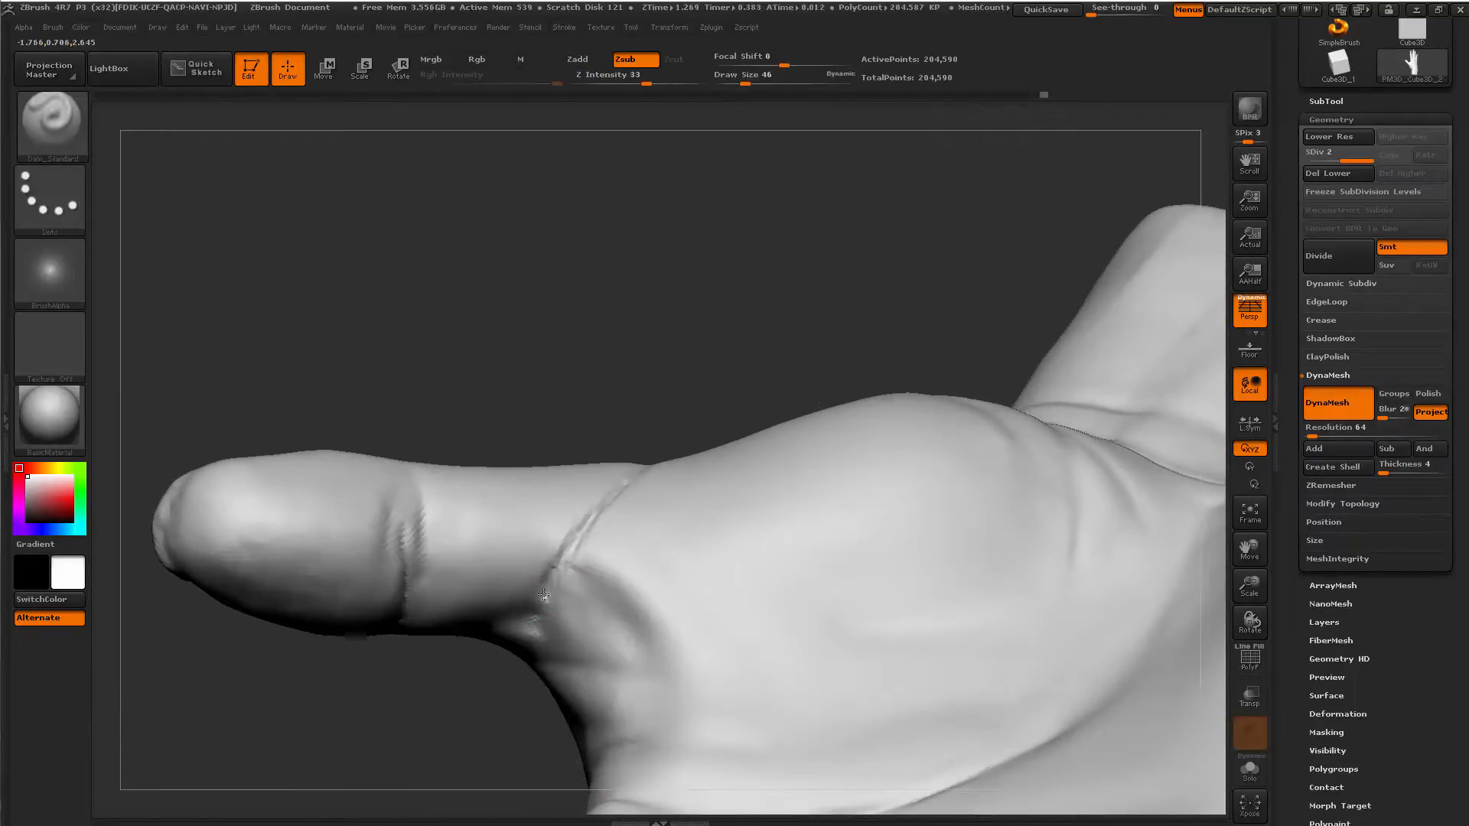
mouse_move(515, 726)
left_mouse_down()
mouse_move(514, 666)
mouse_move(585, 549)
left_mouse_up()
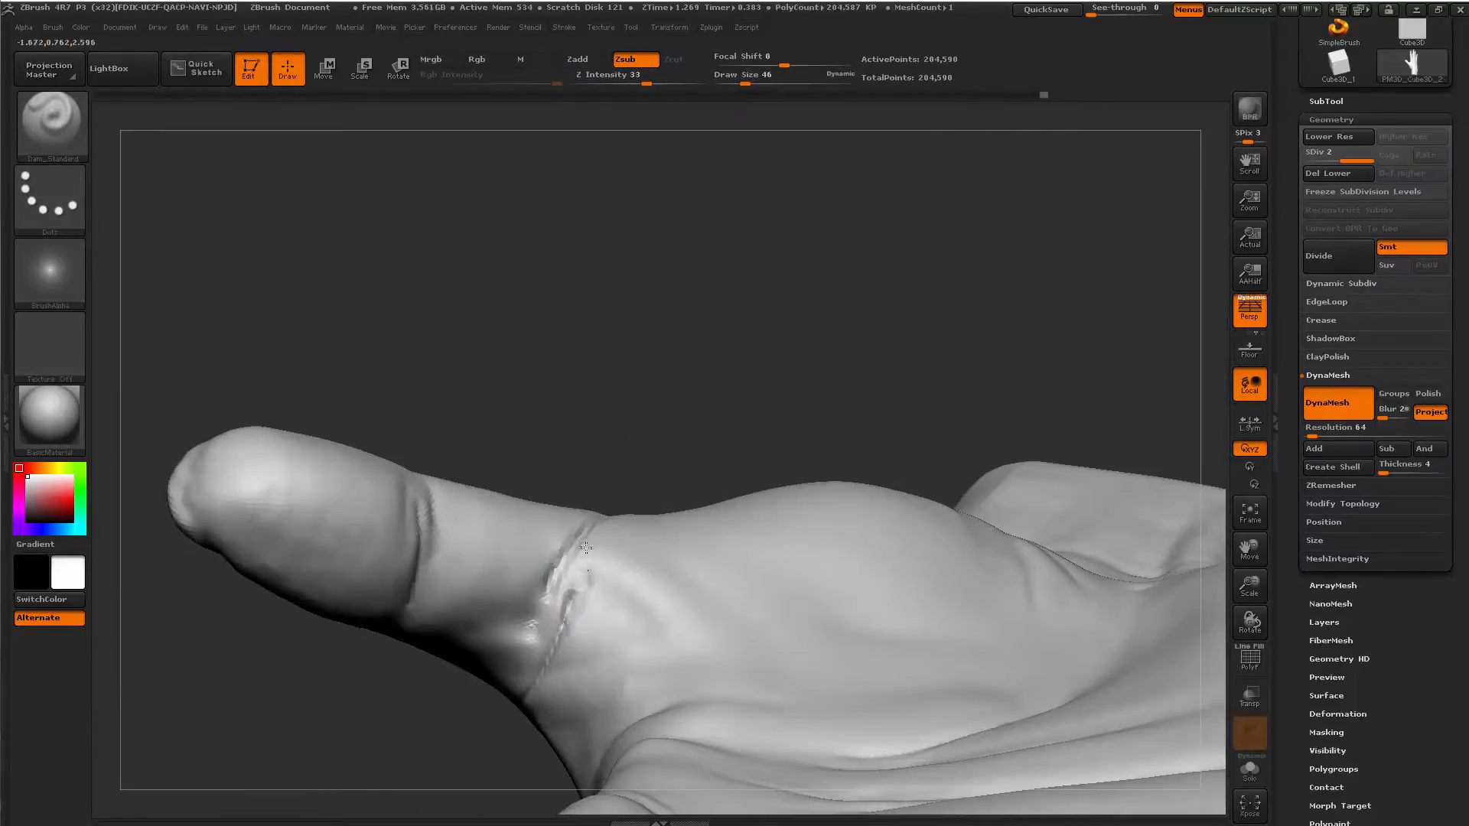
mouse_move(553, 618)
left_mouse_down("shift")
mouse_move(564, 641)
mouse_move(544, 576)
left_mouse_up("shift")
Deepen and extend the thumb base crease toward the hand's outer edge with Dam_Standard.
mouse_move(627, 407)
left_mouse_down()
mouse_move(624, 527)
mouse_move(622, 466)
left_mouse_up()
mouse_move(539, 413)
left_mouse_down("alt")
mouse_move(429, 410)
mouse_move(737, 321)
mouse_move(796, 360)
mouse_move(638, 249)
mouse_move(684, 269)
mouse_move(647, 505)
mouse_move(717, 518)
left_mouse_up("alt")
key("space")
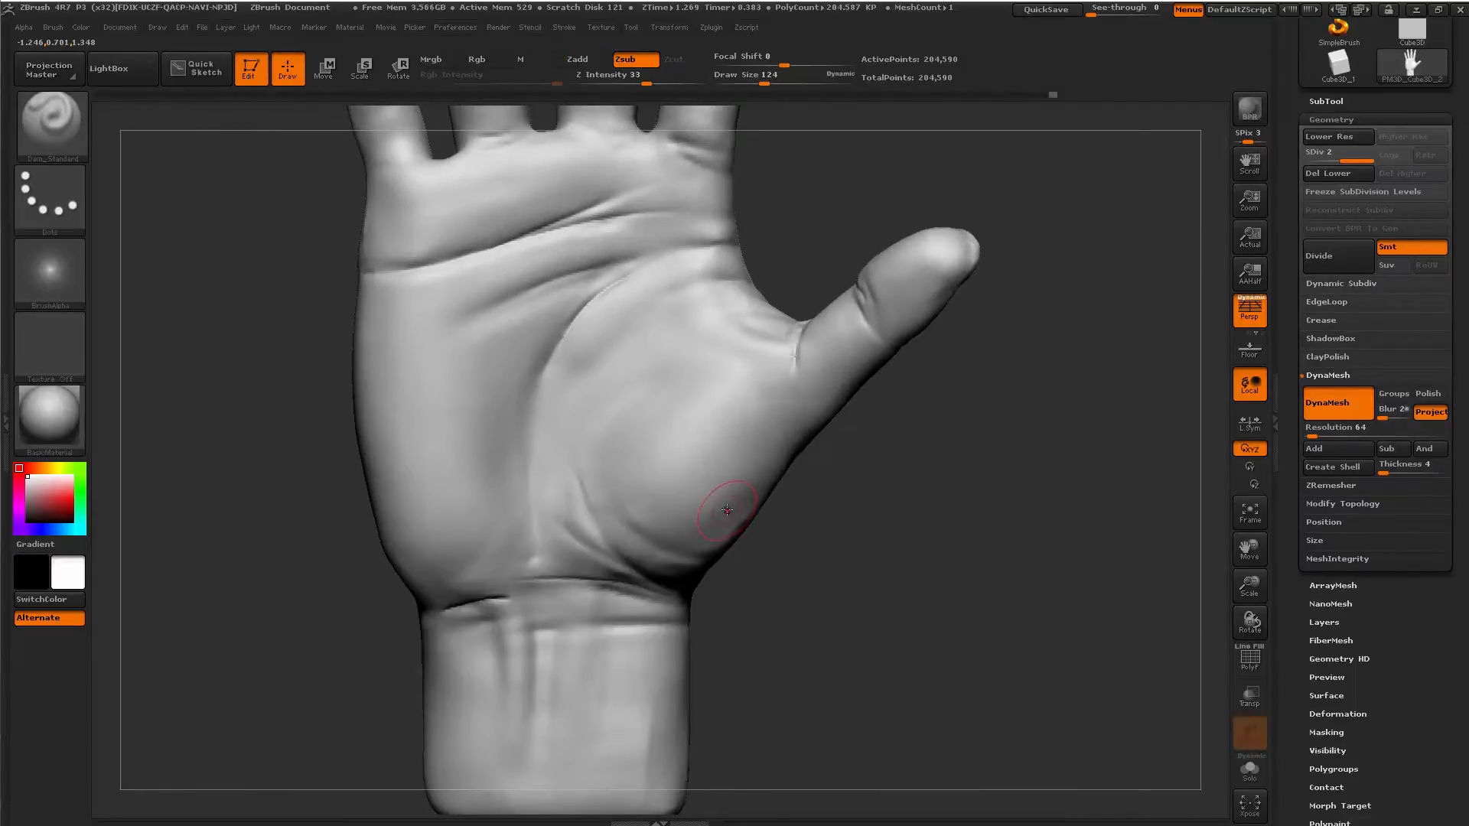
mouse_move(819, 495)
left_mouse_down("alt")
mouse_move(819, 643)
mouse_move(692, 598)
mouse_move(767, 508)
left_mouse_up("alt")
key("space")
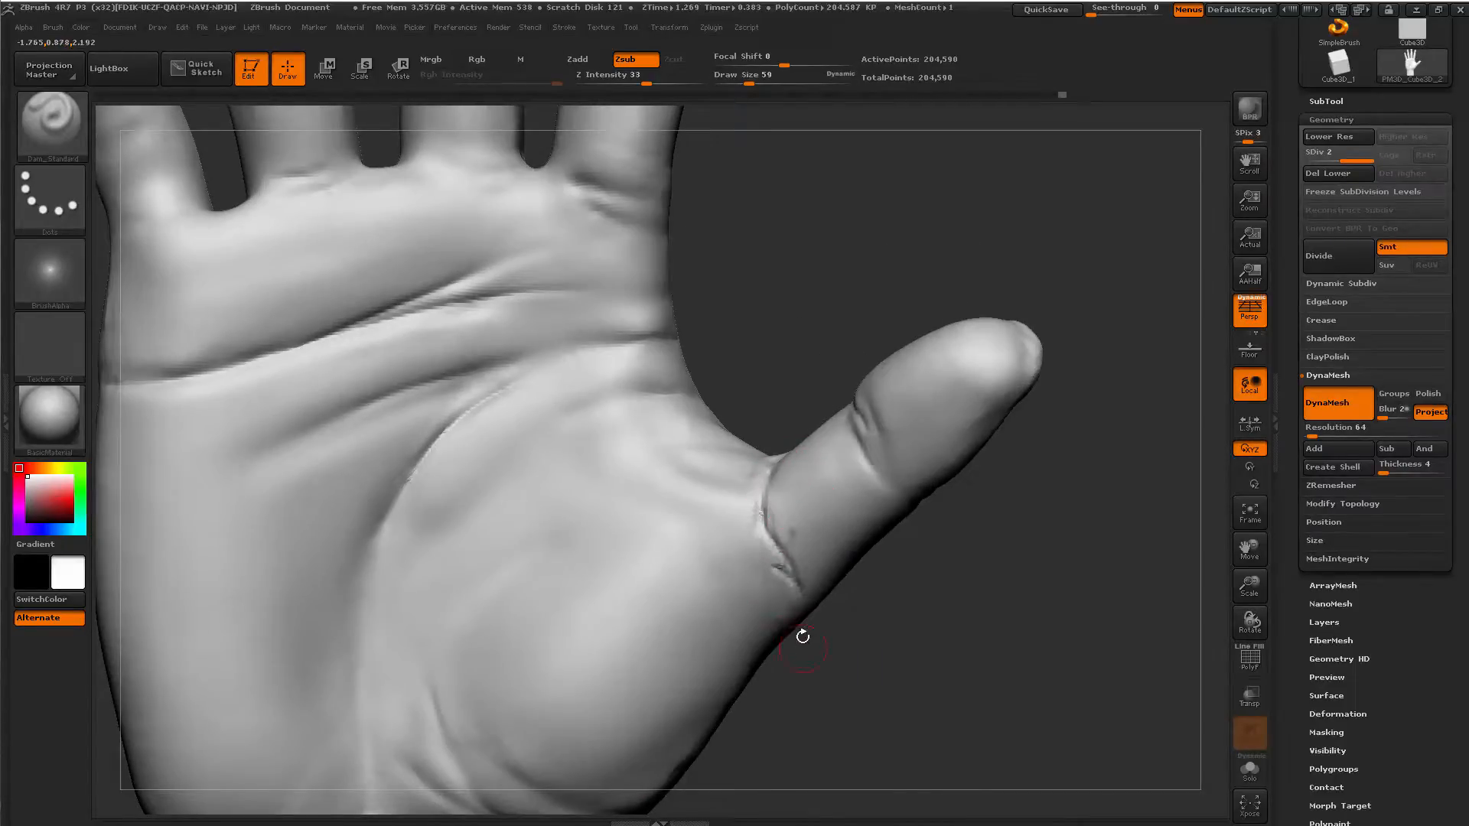
key("shift")
mouse_move(851, 687)
left_mouse_down("alt")
mouse_move(357, 731)
mouse_move(386, 688)
mouse_move(793, 648)
mouse_move(786, 601)
left_mouse_up("alt")
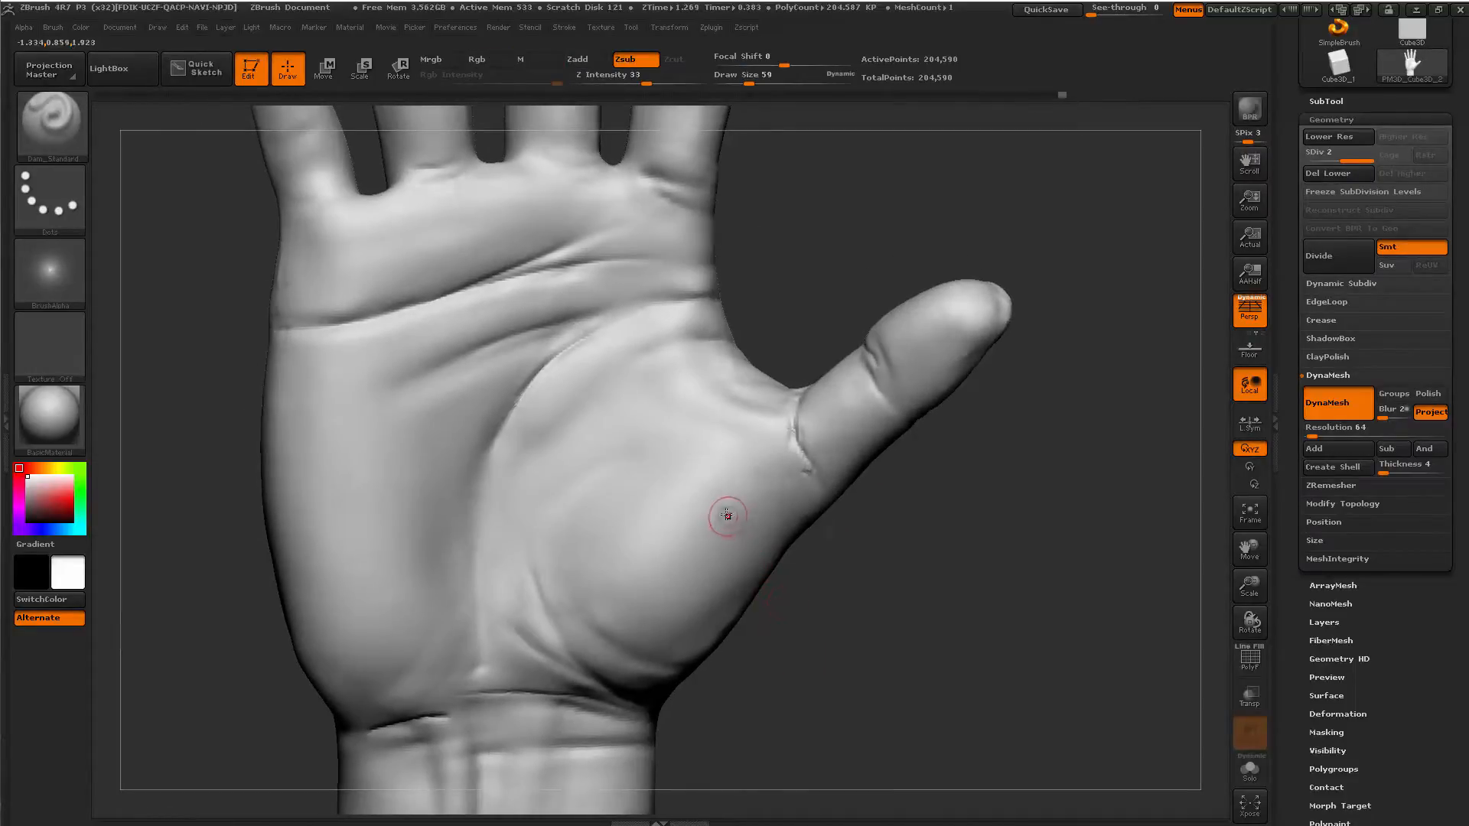
Build up the lower thumb mound above the wrist with ClayBuildup at draw size 207 and smooth it.
key("space")
mouse_move(721, 514)
left_mouse_down()
mouse_move(747, 492)
mouse_move(766, 570)
left_mouse_up()
key("space")
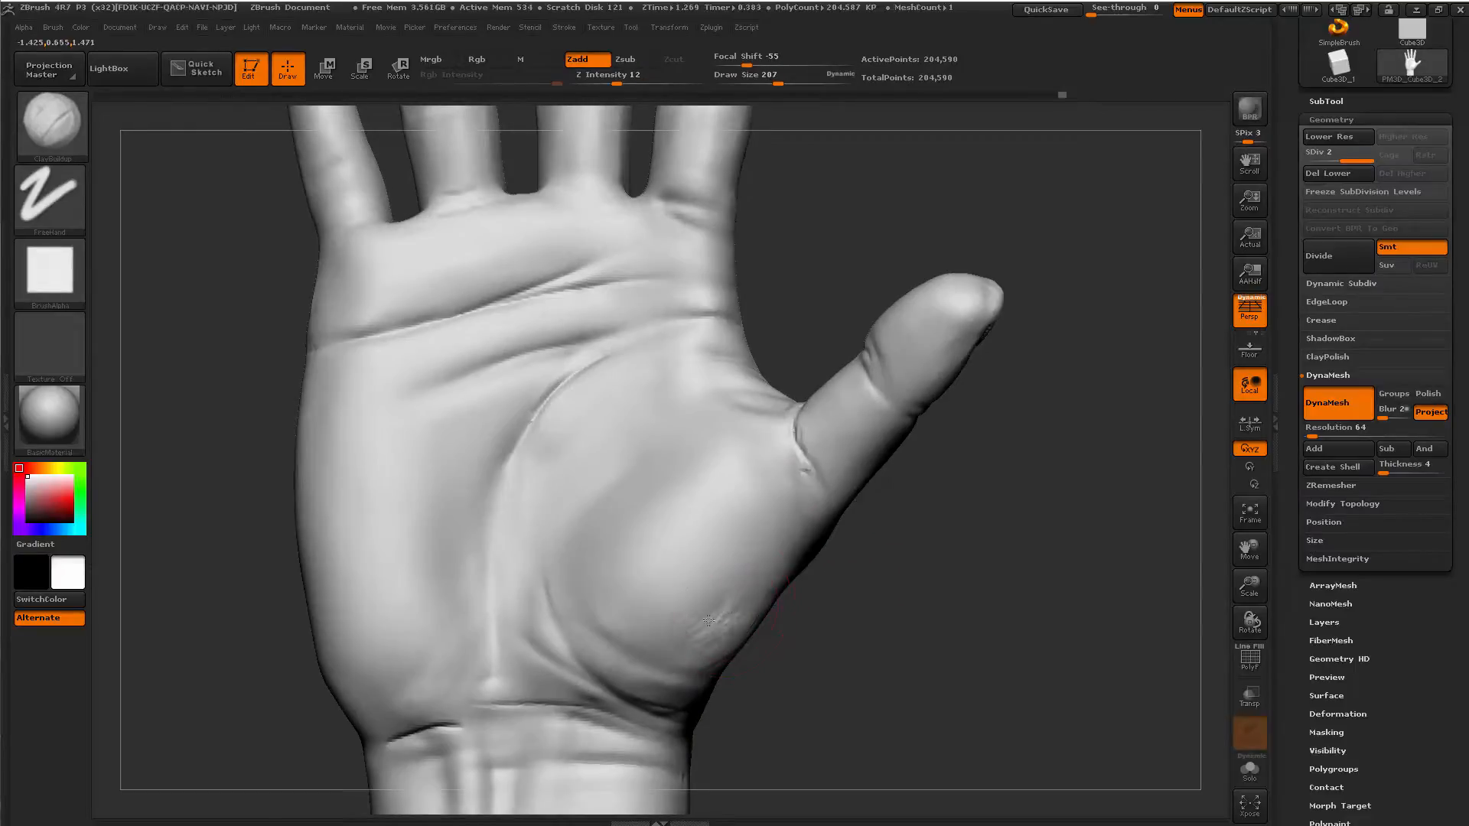
left_click_drag(689, 626, 719, 616, "shift")
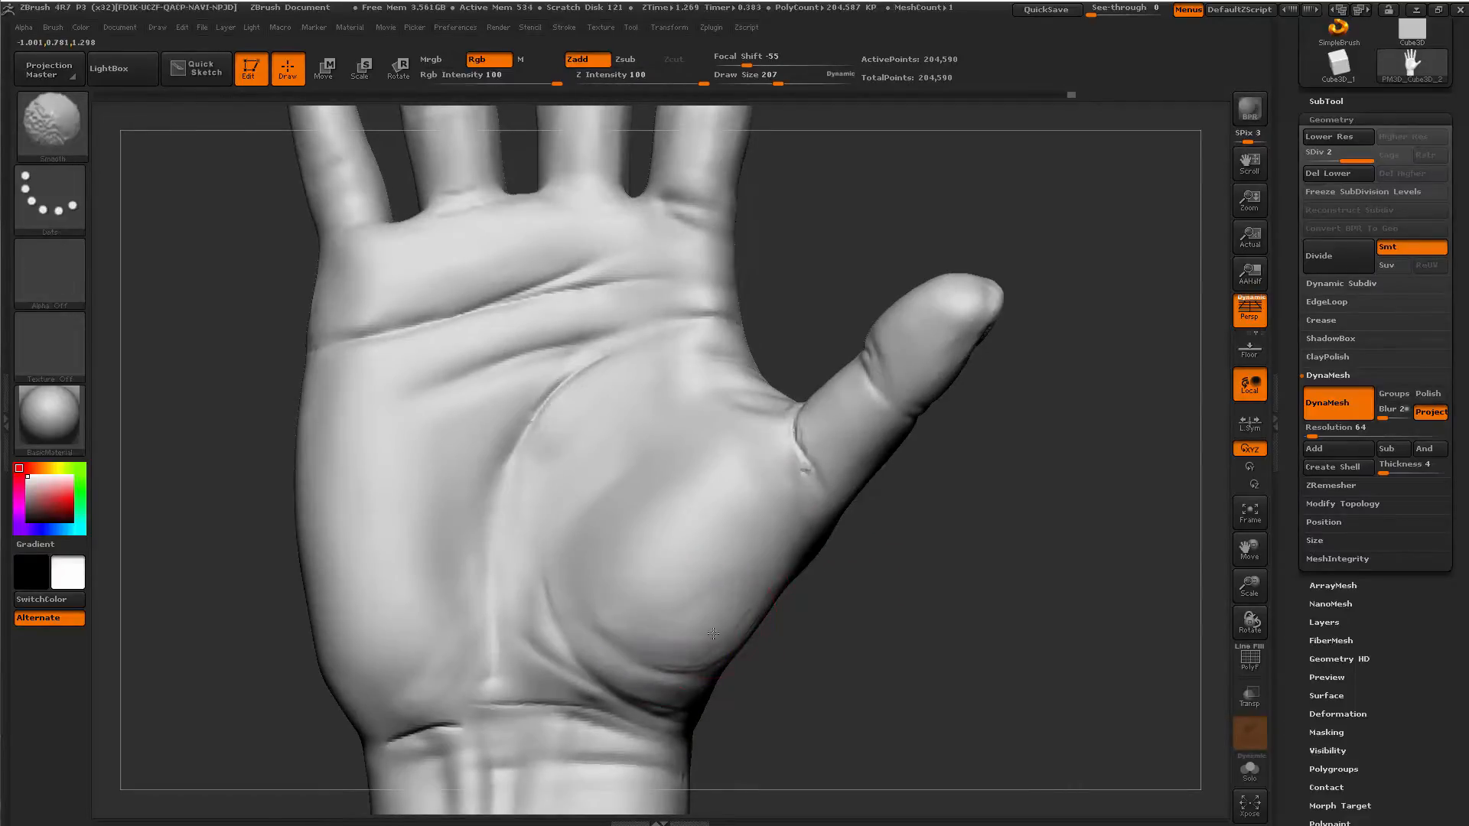
mouse_move(859, 681)
left_mouse_down("alt")
mouse_move(836, 668)
mouse_move(795, 553)
mouse_move(799, 642)
left_mouse_up("alt")
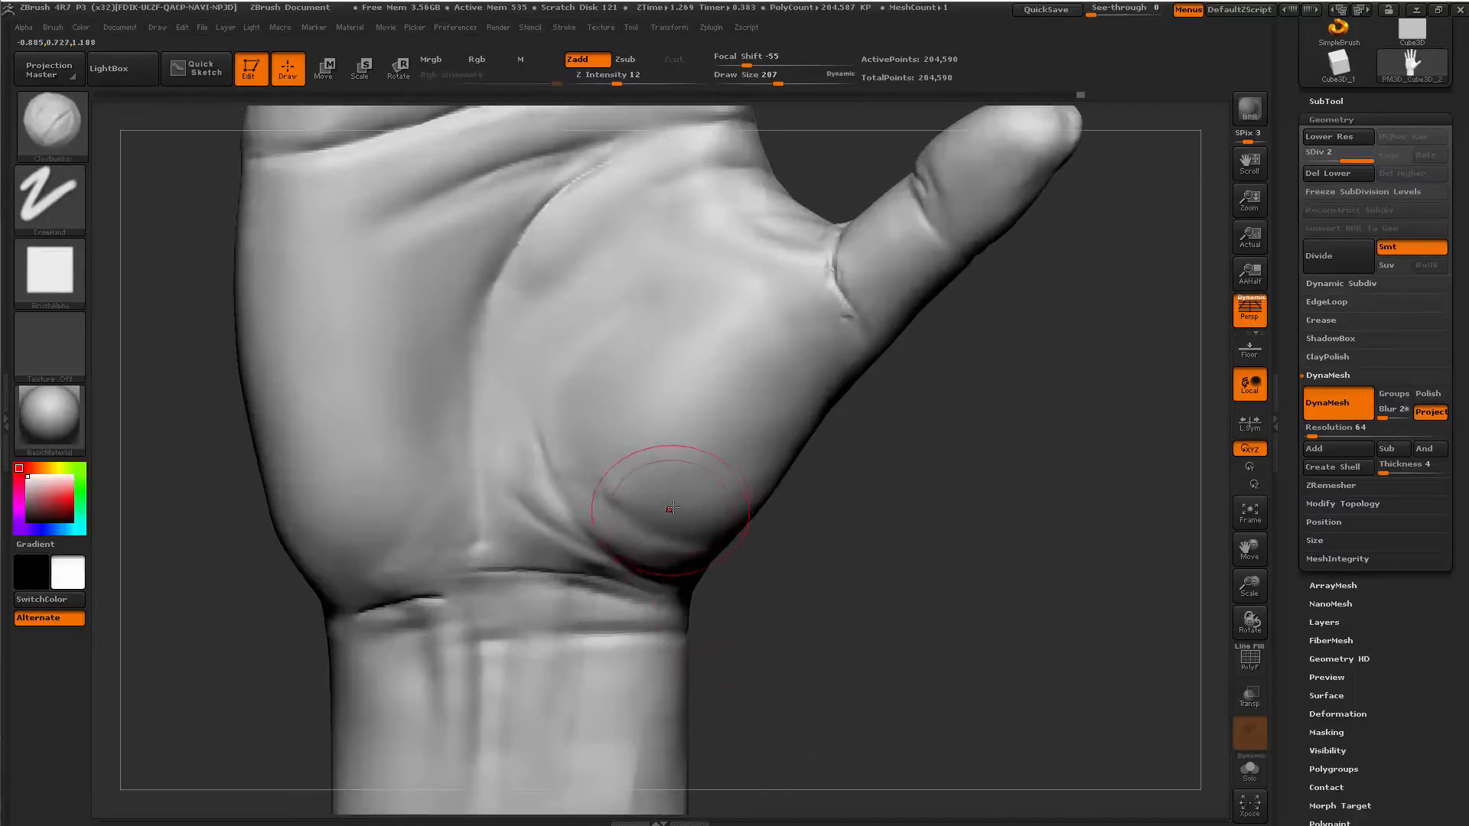
Carve a crease down the lower thumb mound toward the wrist with Dam_Standard at draw size 120, redoing the first stroke.
key("space")
left_click_drag(668, 508, 652, 501)
key("b")
key("d")
key("s")
left_click_drag(566, 409, 698, 546)
left_click_drag(819, 544, 730, 531)
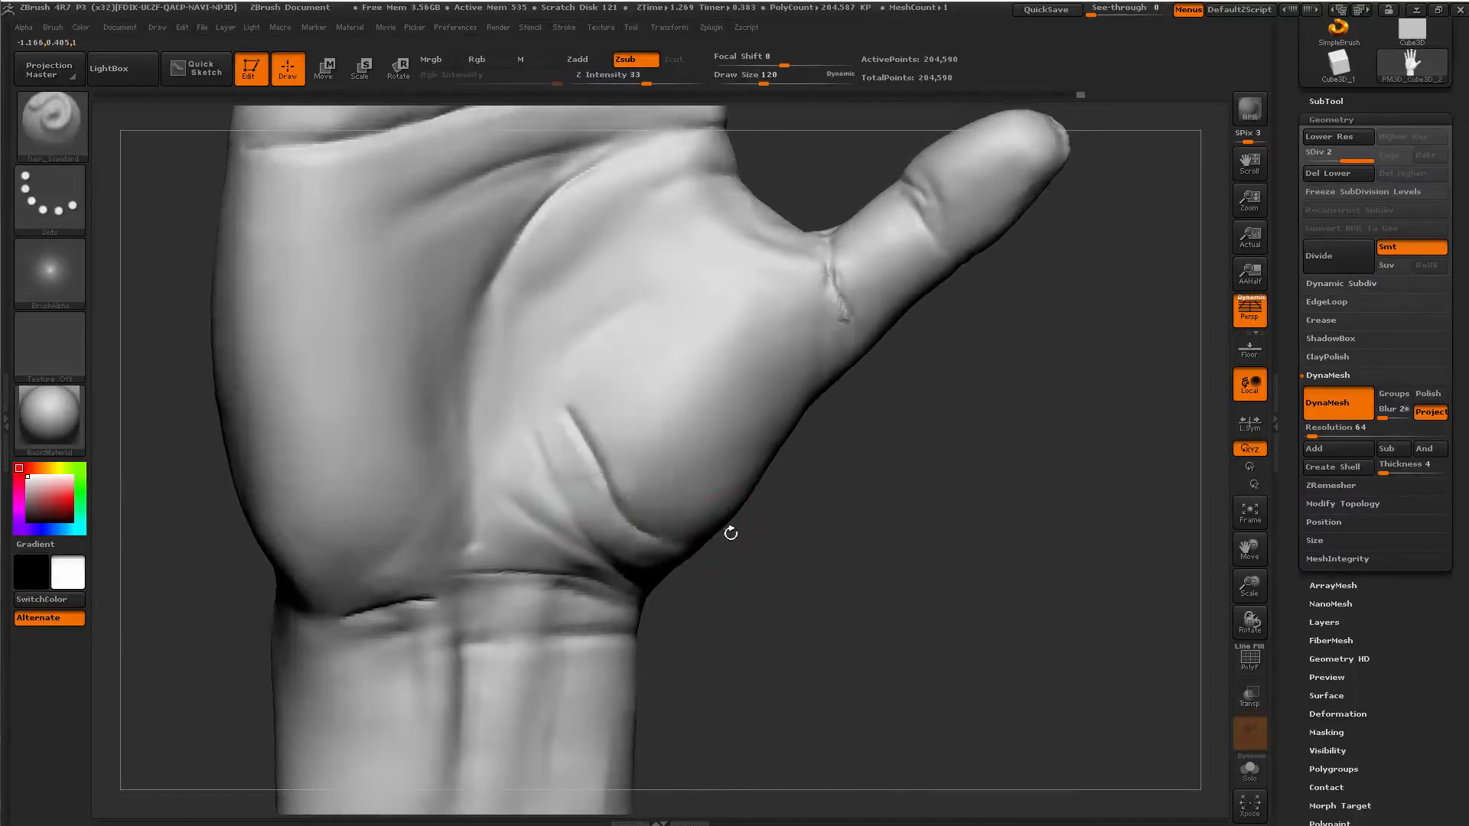
key("ctrl+z")
left_click_drag(560, 442, 672, 561)
mouse_move(776, 567)
left_mouse_down()
mouse_move(852, 583)
mouse_move(390, 604)
mouse_move(457, 656)
mouse_move(345, 541)
mouse_move(398, 615)
left_mouse_up()
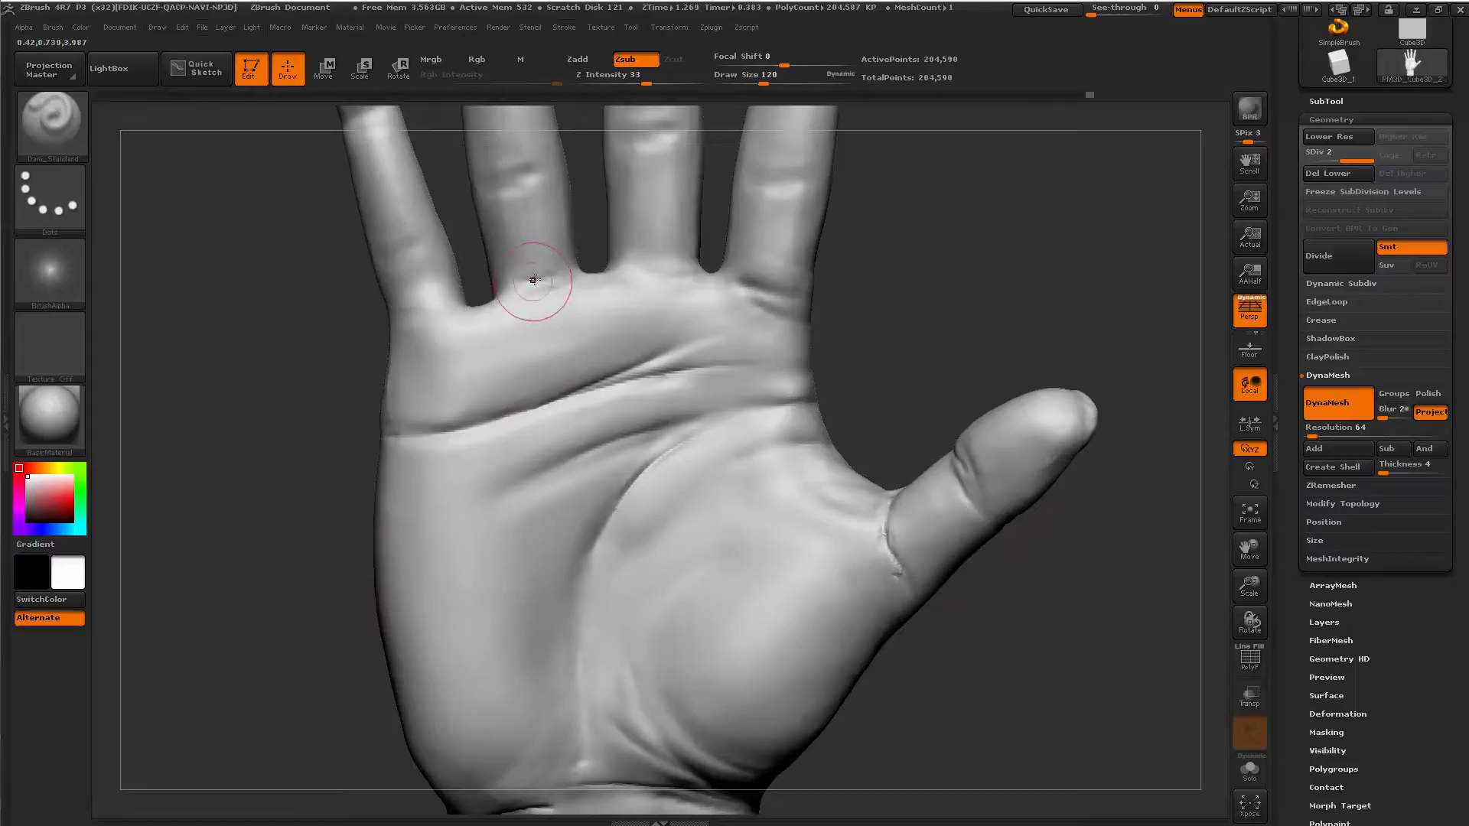
Carve creases across the palm side of the finger bases and middle joints with Dam_Standard at draw size 62, and smooth them.
key("space")
left_click_drag(549, 324, 557, 325)
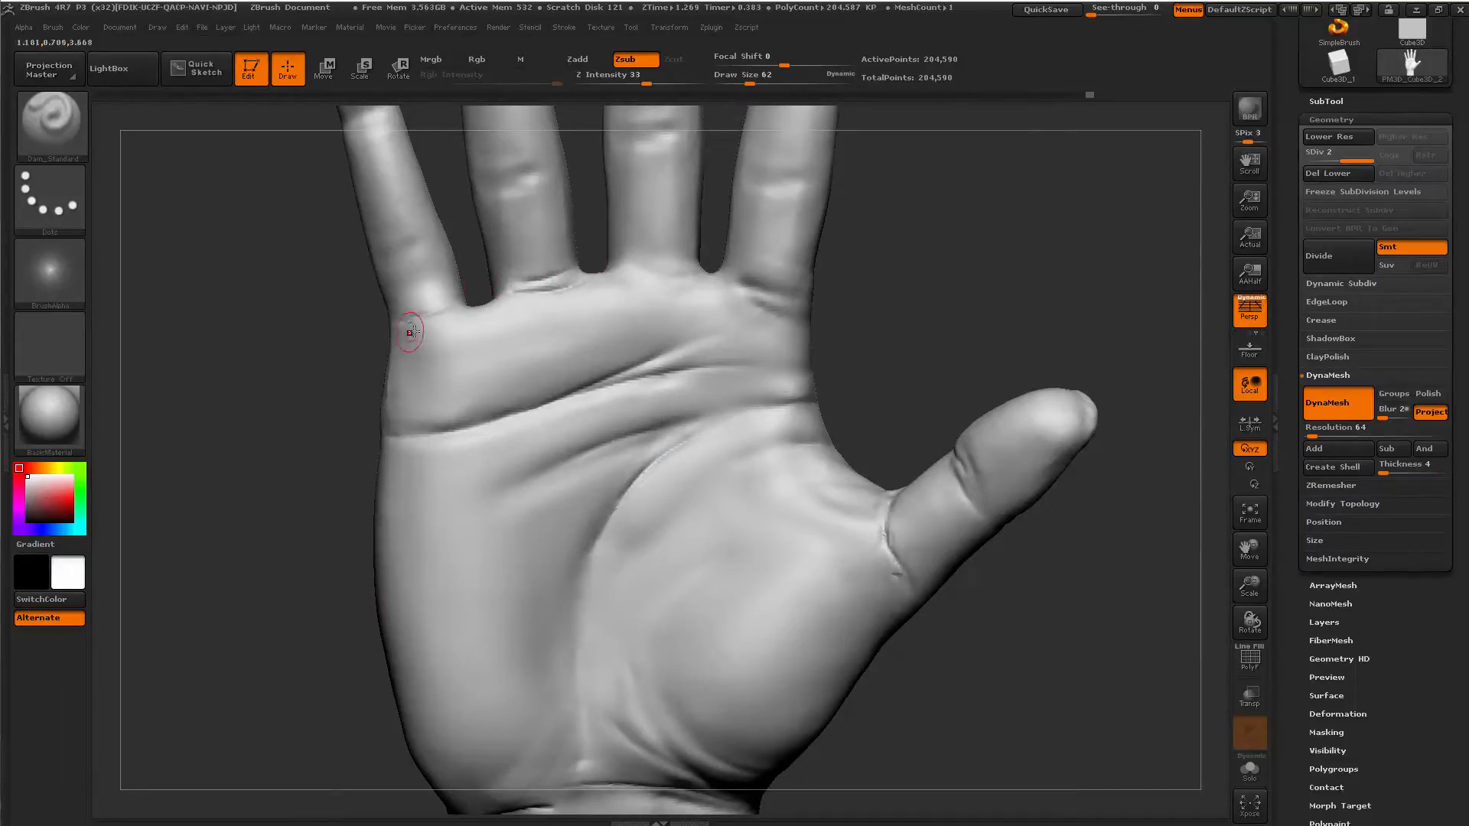
right_click_drag(505, 181, 454, 414, "alt")
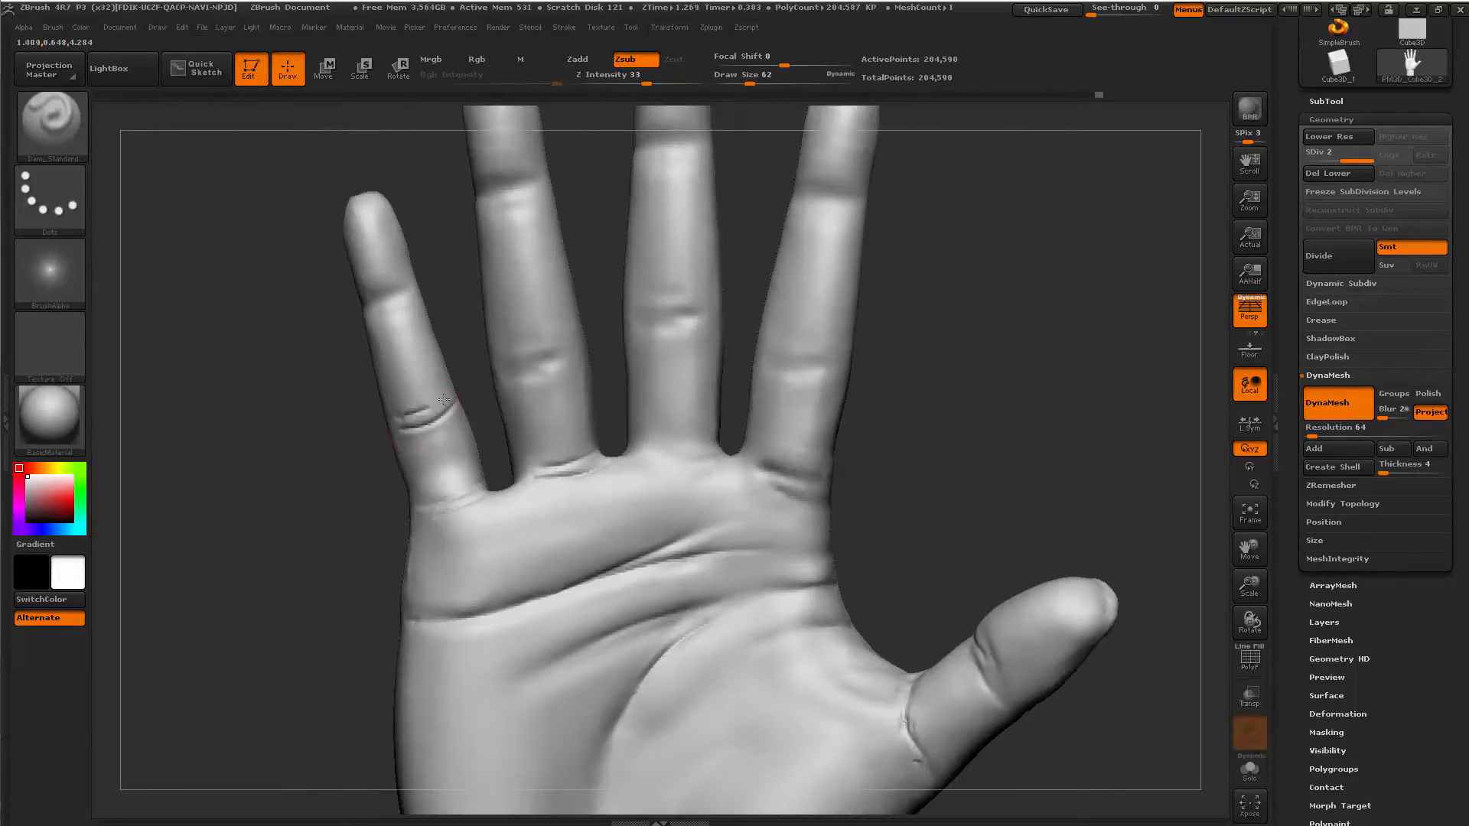
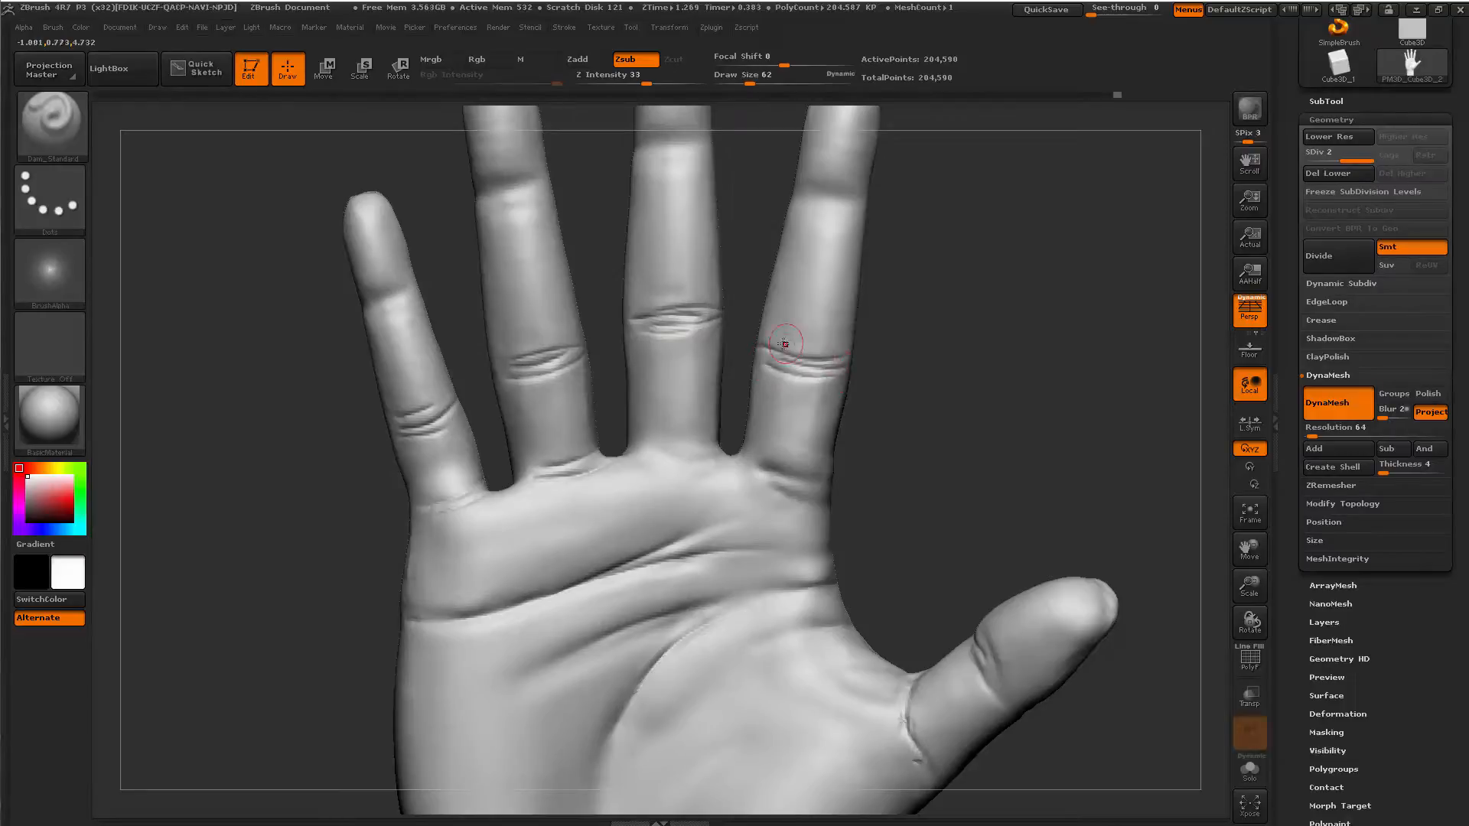
mouse_move(697, 325)
left_mouse_down("shift")
mouse_move(673, 313)
mouse_move(633, 343)
left_mouse_up("shift")
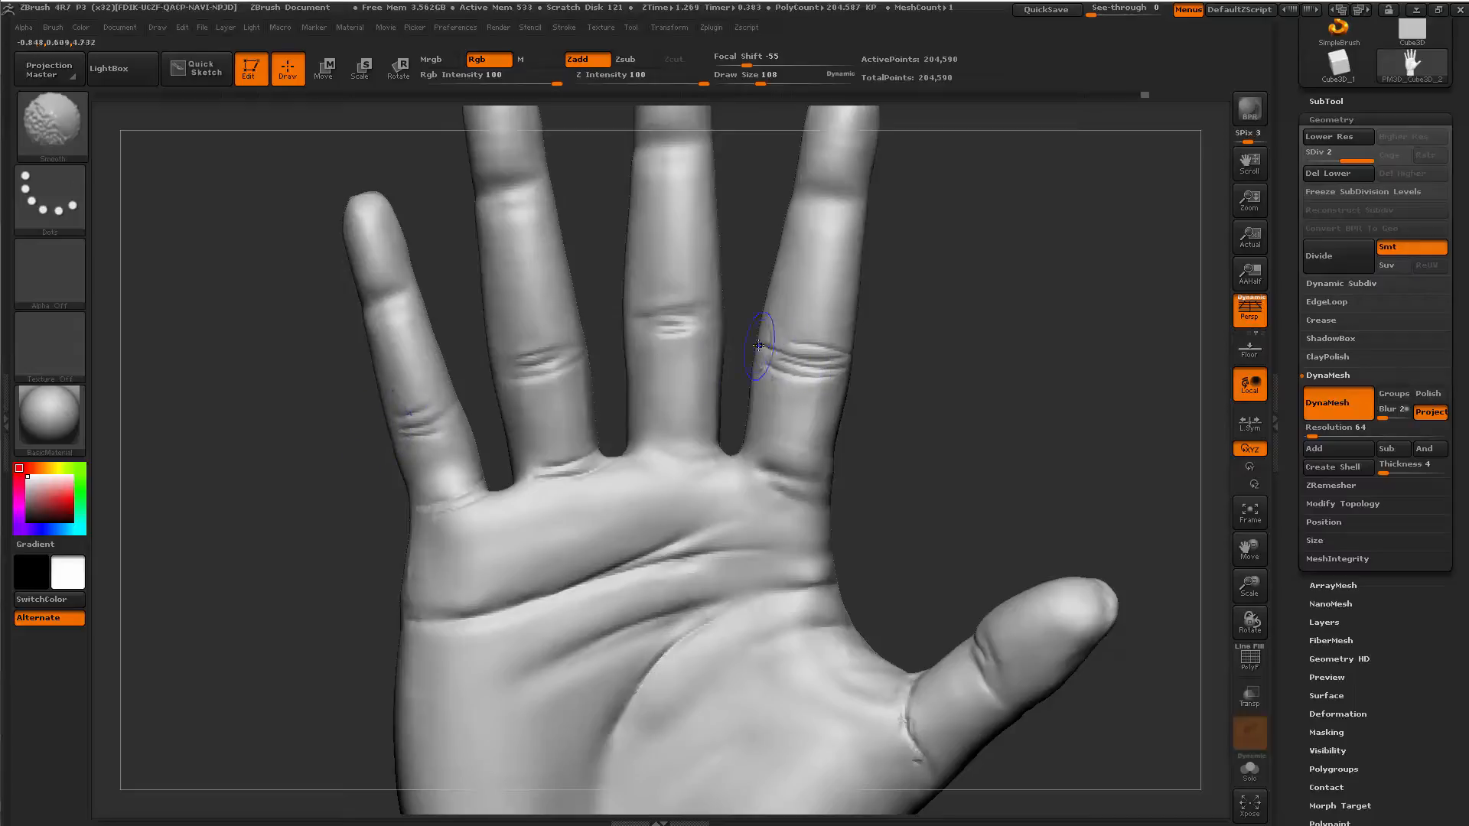
Rework the upper palm crease near the hand's outer edge with Dam_Standard at draw size 100.
mouse_move(978, 370)
left_mouse_down("alt")
mouse_move(518, 501)
mouse_move(534, 505)
mouse_move(538, 564)
mouse_move(500, 552)
mouse_move(548, 557)
mouse_move(382, 637)
mouse_move(413, 649)
left_mouse_up("alt")
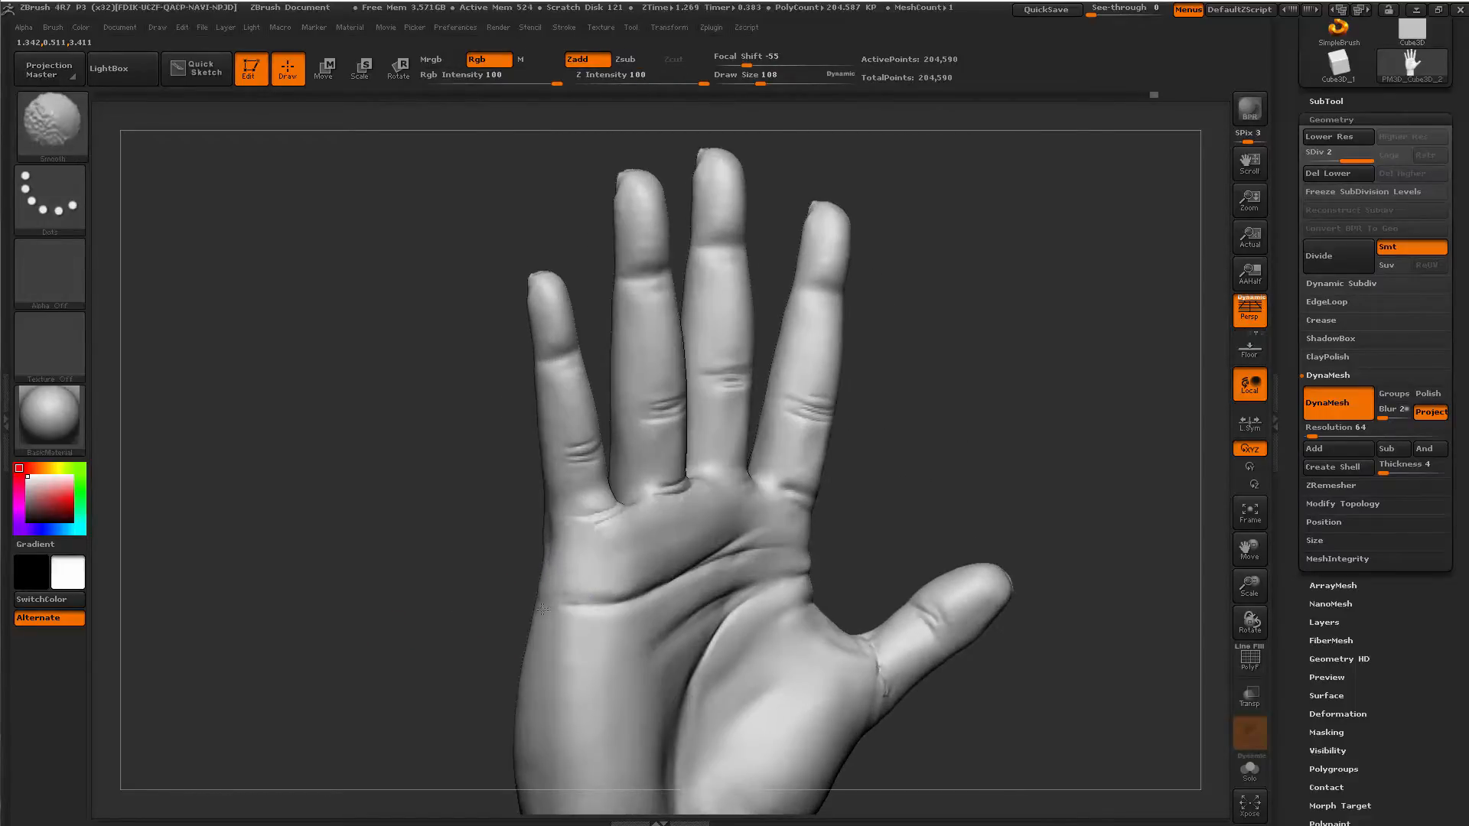
mouse_move(402, 742)
left_mouse_down("alt")
mouse_move(397, 632)
mouse_move(416, 650)
left_mouse_up("alt")
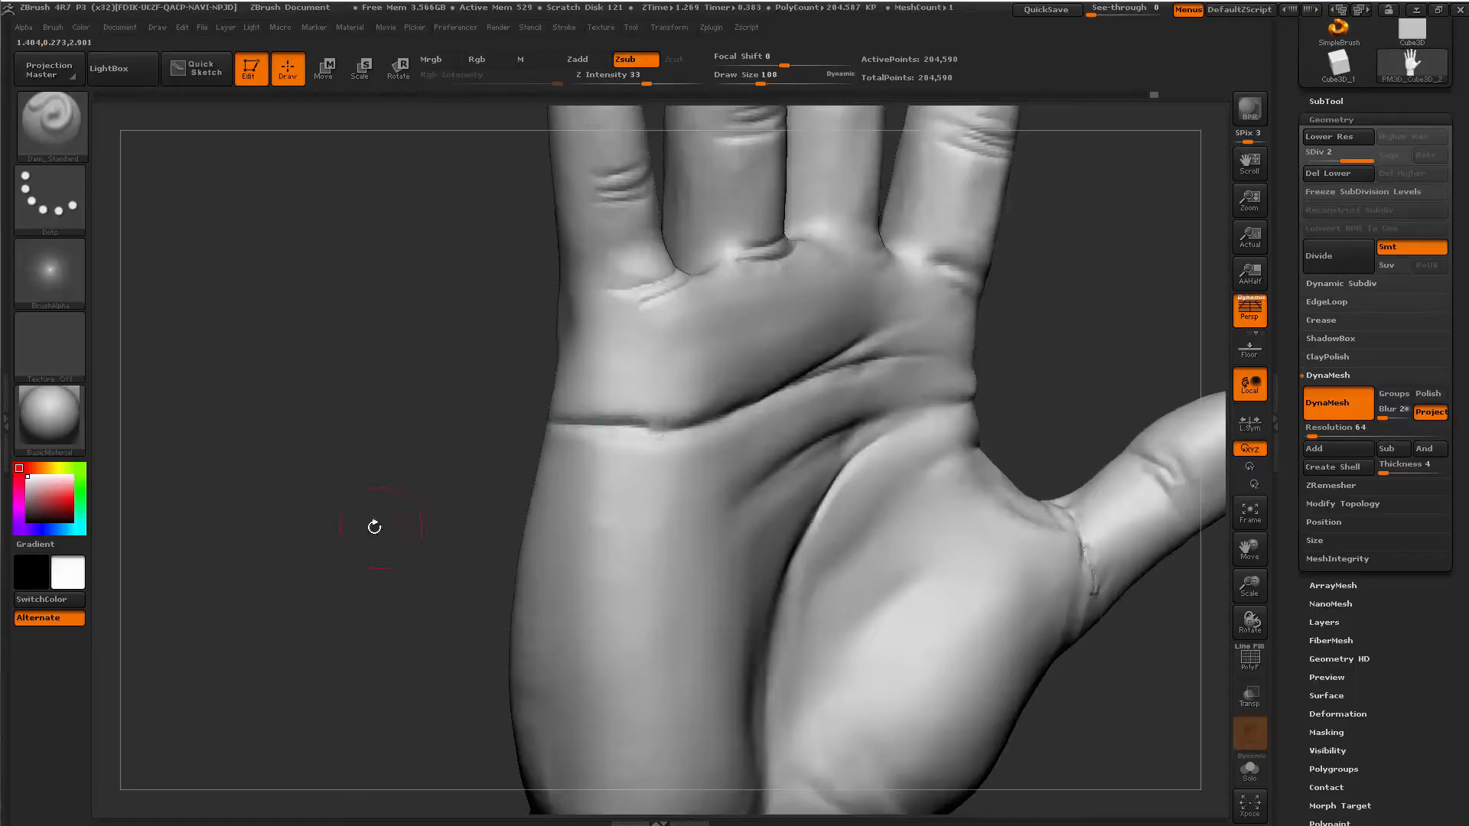
left_click_drag(374, 526, 612, 469)
left_click_drag(697, 441, 578, 448)
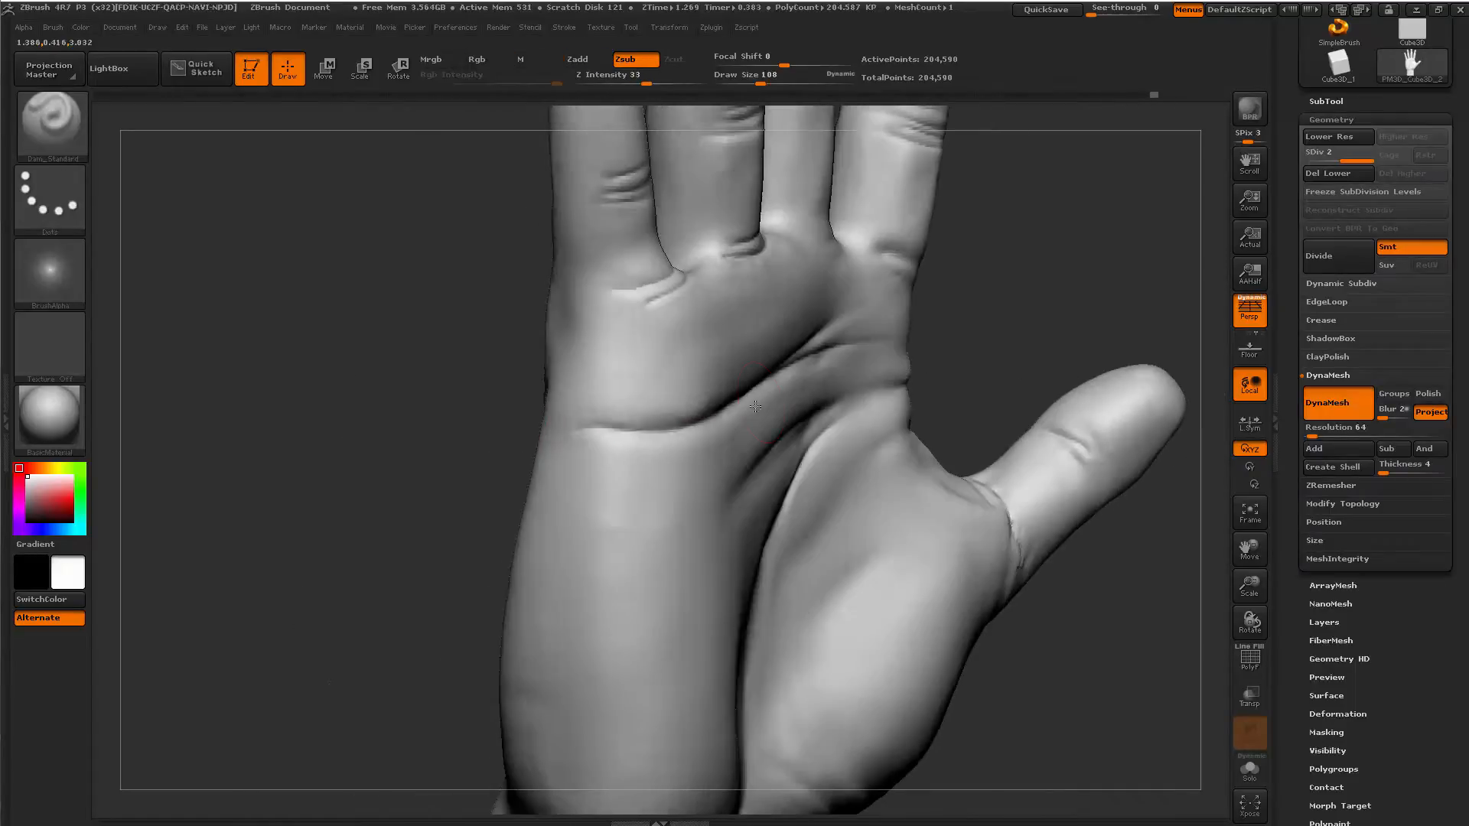
key("f")
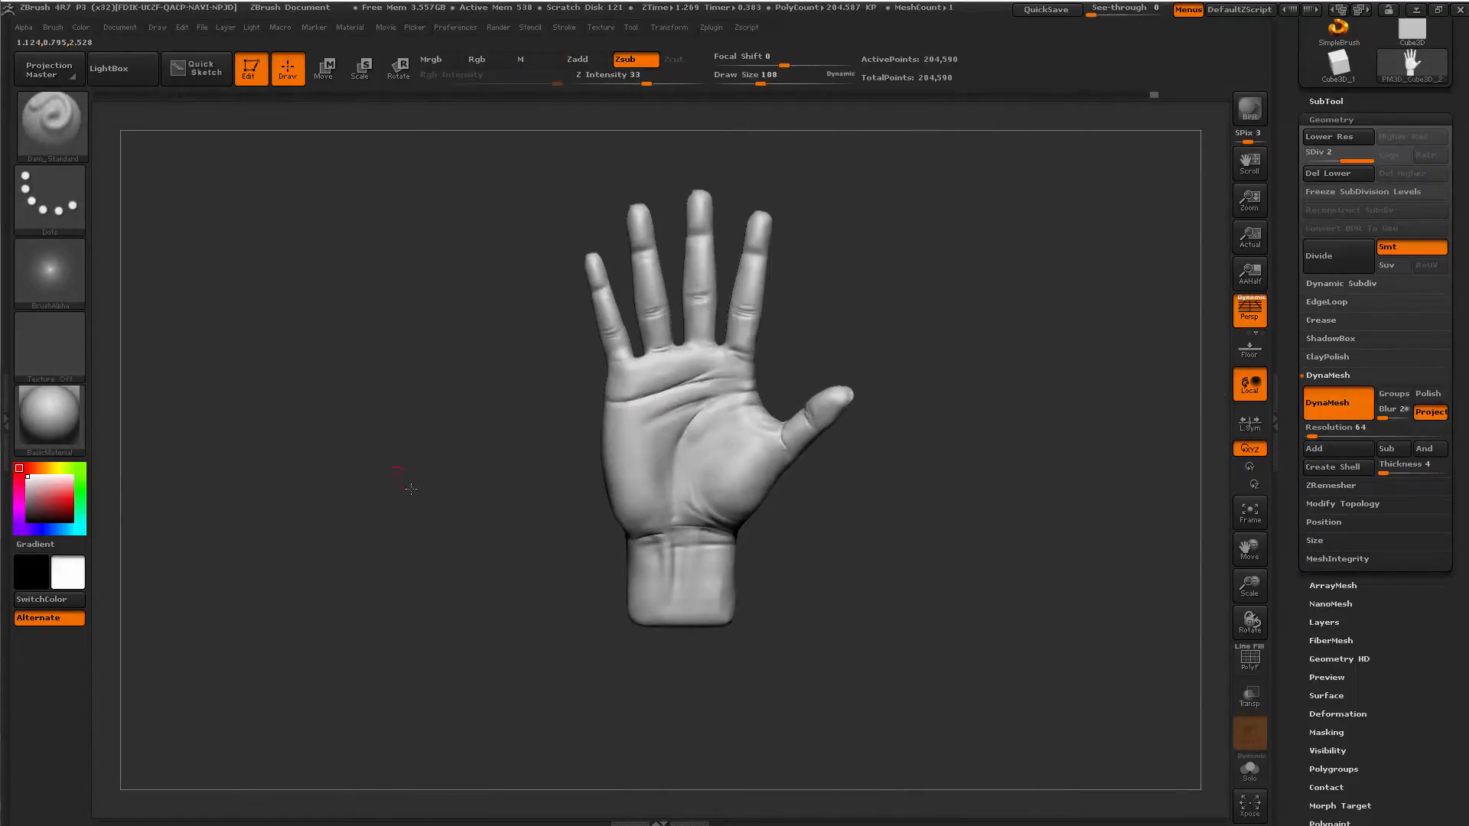
Reshape the hand's outer edge below the little finger with an enlarged Move brush and smooth the area toward the wrist.
left_click_drag(411, 489, 530, 557, "alt")
left_click_drag(562, 619, 387, 553, "alt")
mouse_move(388, 553)
left_mouse_down()
mouse_move(541, 563)
mouse_move(534, 596)
mouse_move(498, 590)
mouse_move(574, 605)
mouse_move(721, 455)
mouse_move(639, 437)
mouse_move(673, 430)
mouse_move(643, 386)
mouse_move(671, 486)
left_mouse_up()
key("space")
key("b")
key("m")
key("v")
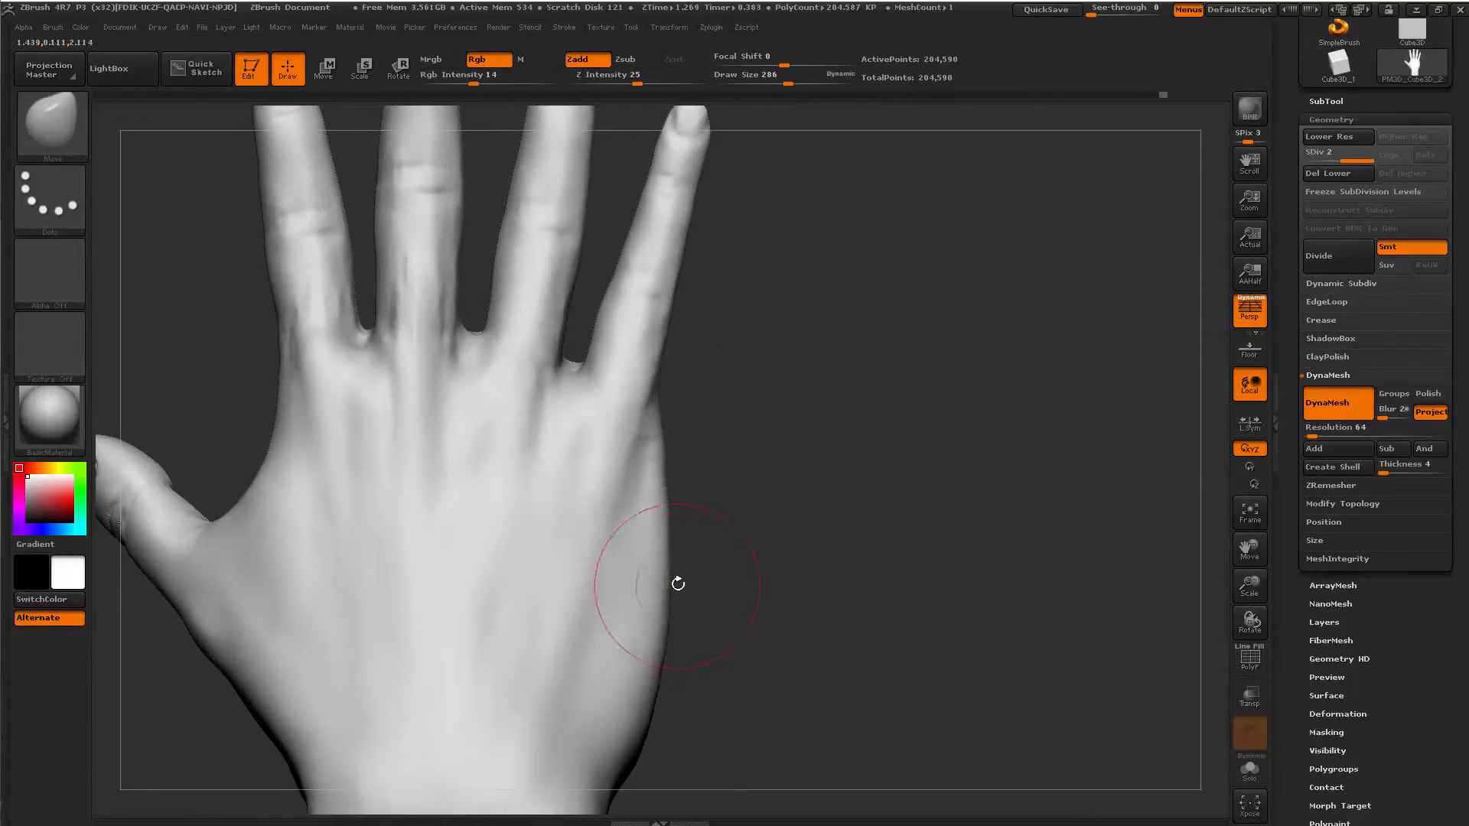
key("bracketright")
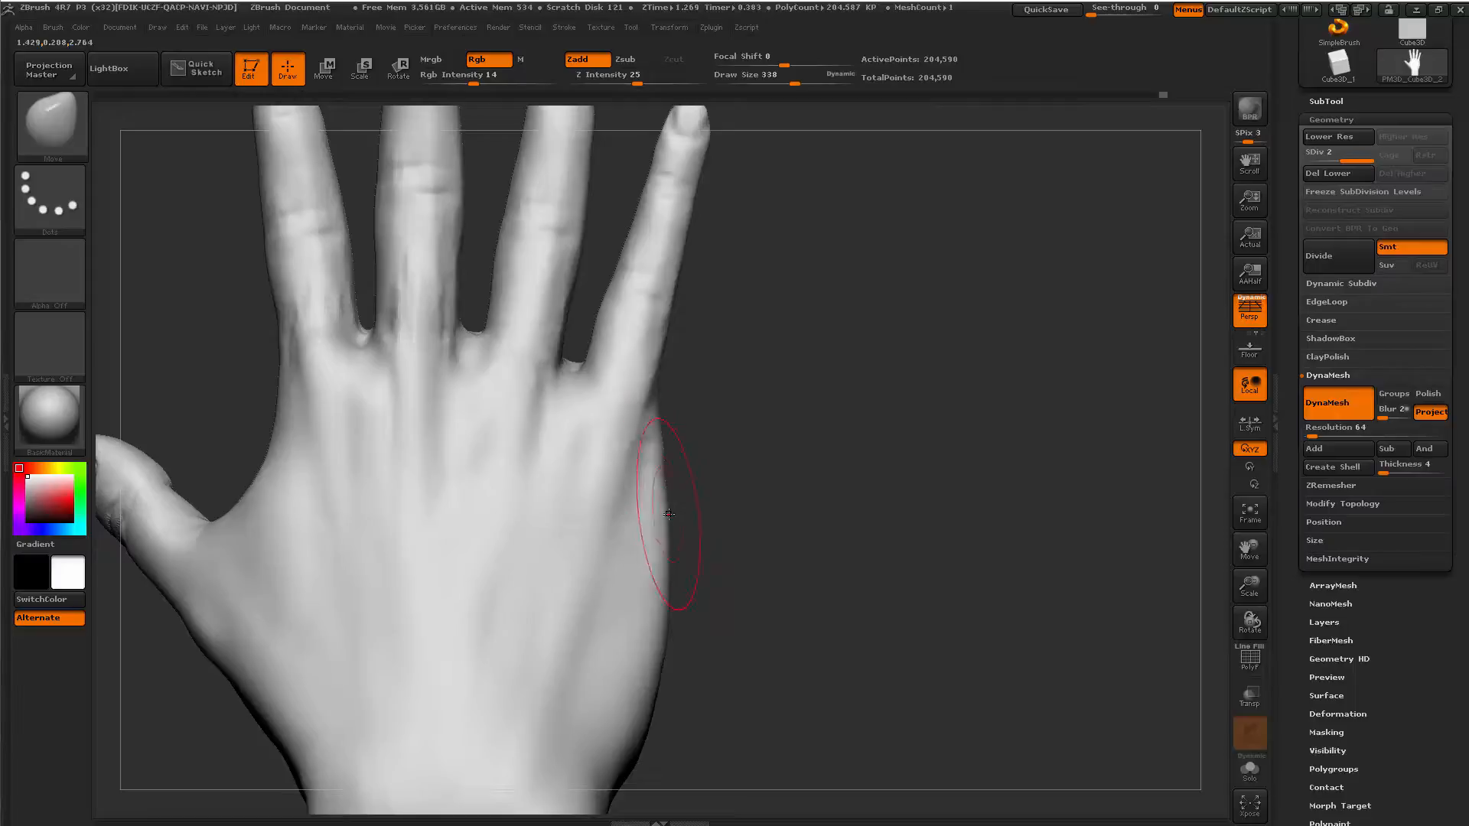
mouse_move(775, 529)
left_mouse_down("alt")
mouse_move(370, 676)
mouse_move(590, 666)
mouse_move(467, 491)
mouse_move(524, 672)
mouse_move(505, 696)
mouse_move(540, 669)
mouse_move(323, 648)
mouse_move(379, 653)
mouse_move(544, 610)
mouse_move(560, 580)
mouse_move(554, 542)
left_mouse_up("alt")
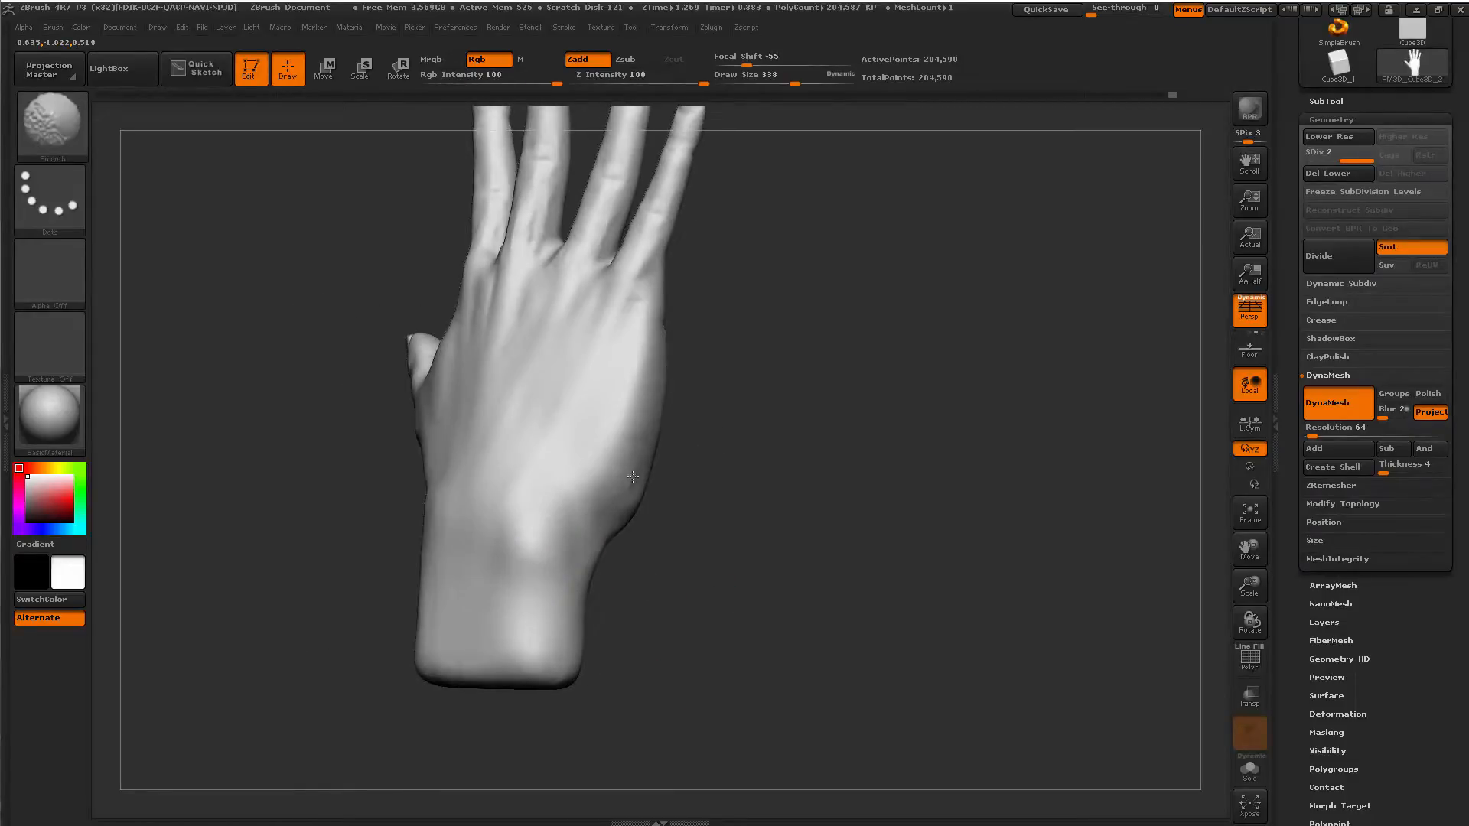
Smooth the backs of the index and middle finger bases at draw size 202.
mouse_move(880, 535)
left_mouse_down()
mouse_move(773, 552)
mouse_move(771, 501)
mouse_move(851, 514)
mouse_move(846, 534)
mouse_move(705, 517)
mouse_move(764, 497)
mouse_move(780, 627)
mouse_move(831, 608)
mouse_move(895, 531)
mouse_move(973, 803)
left_mouse_up()
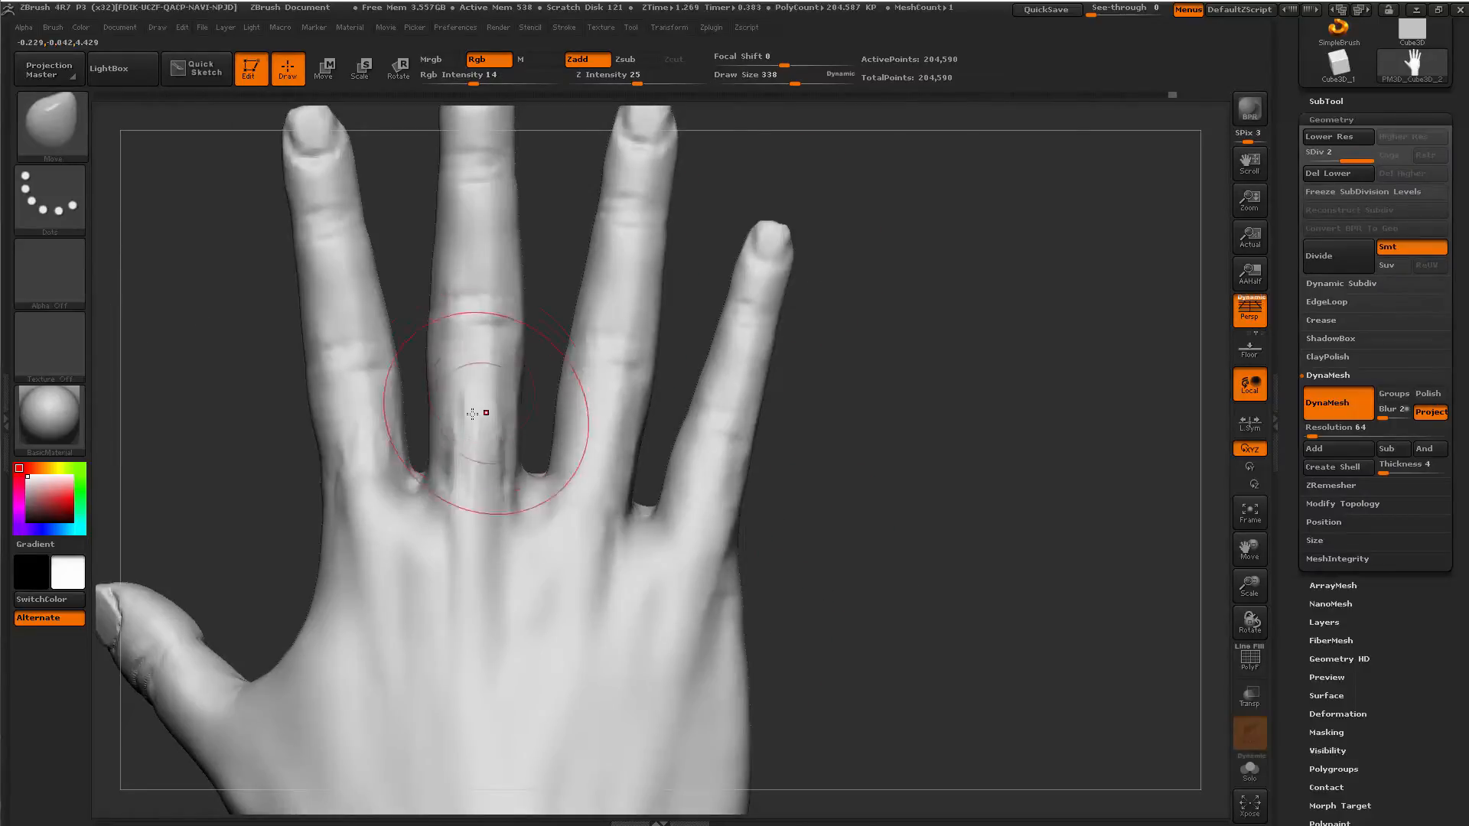
key("space")
left_click_drag(482, 413, 451, 433)
key("shift")
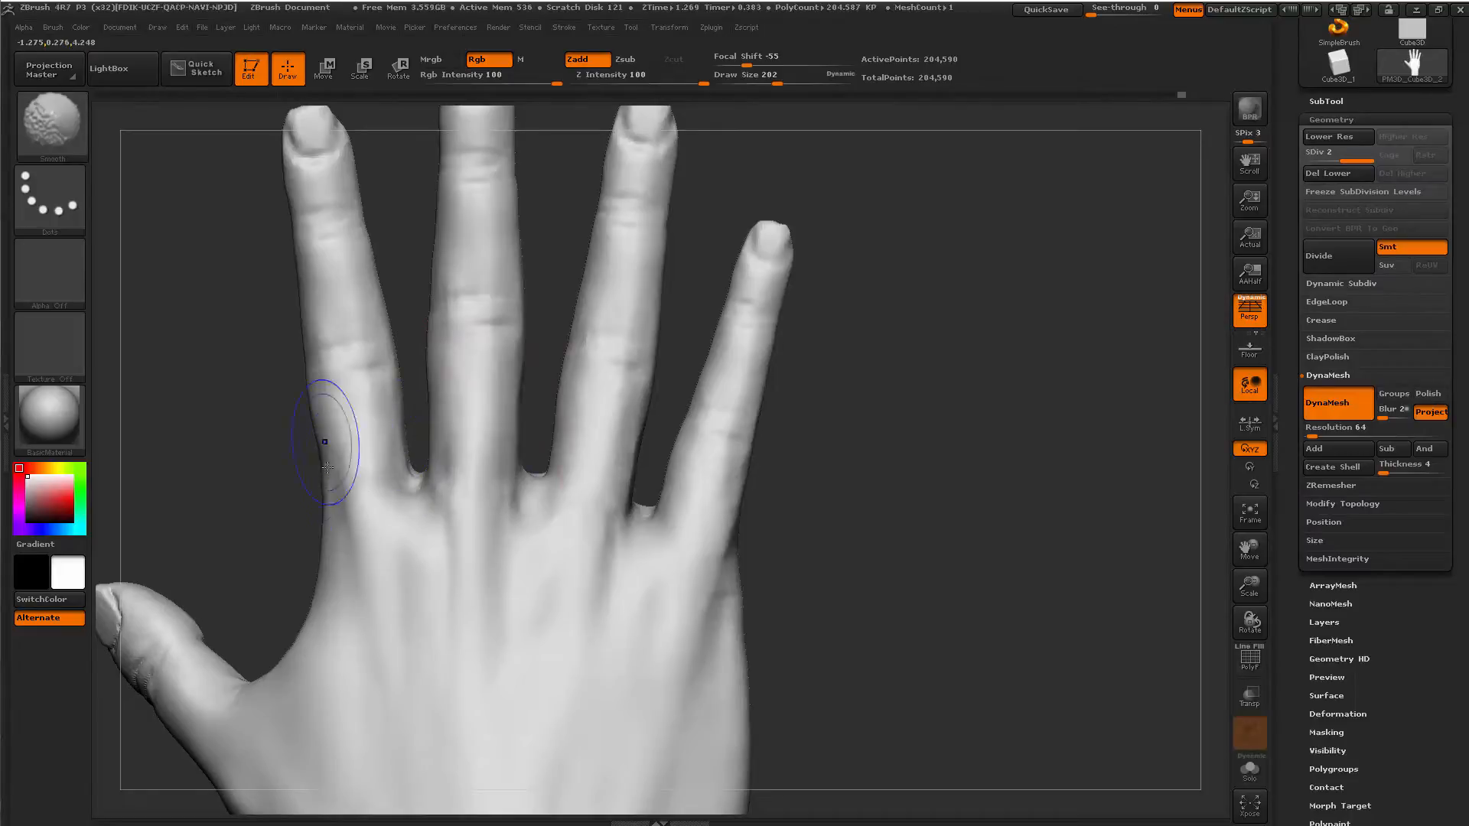
mouse_move(229, 409)
left_mouse_down("alt")
mouse_move(230, 291)
mouse_move(290, 390)
mouse_move(322, 405)
left_mouse_up("alt")
key("space")
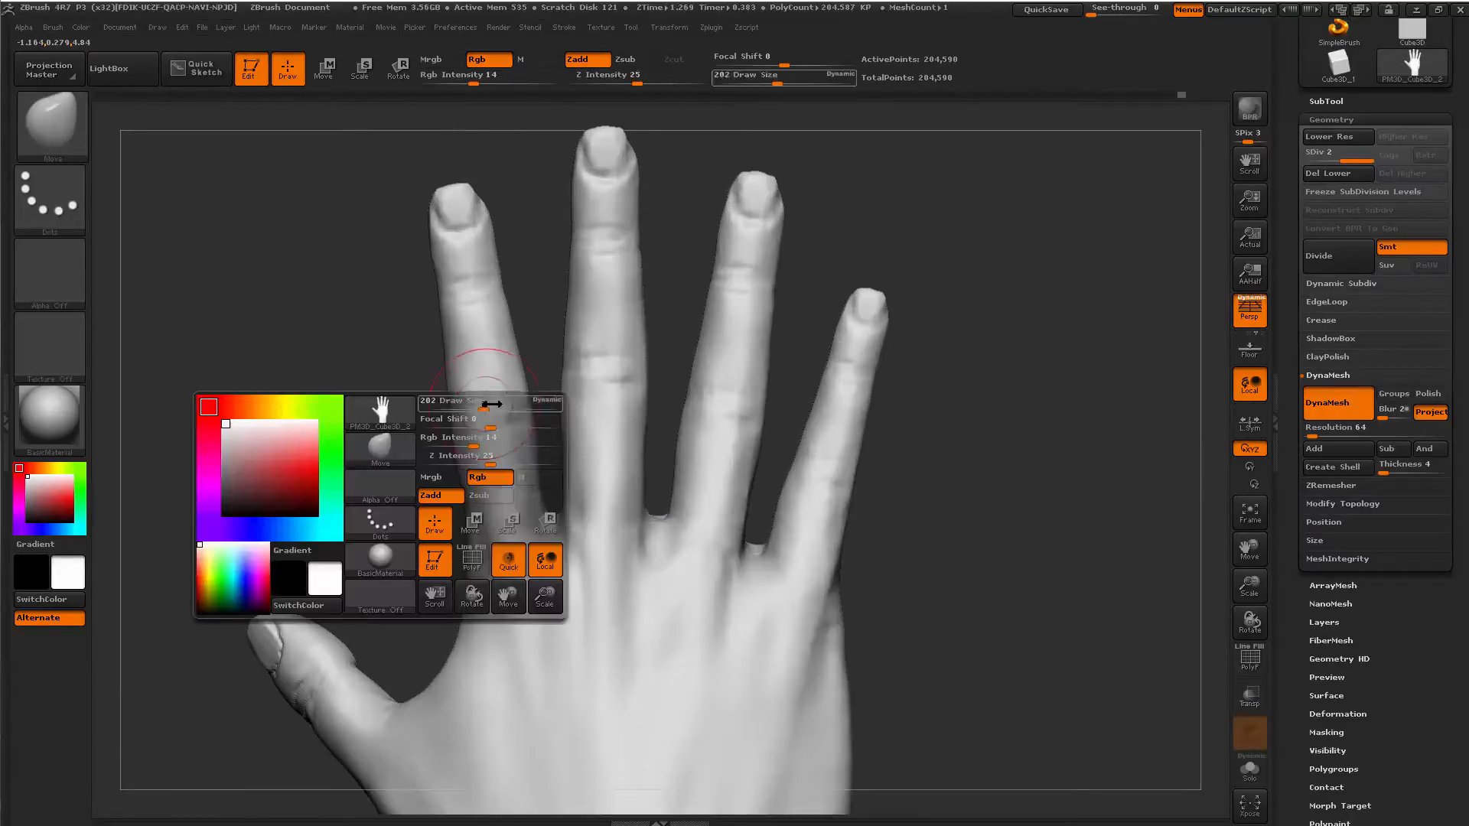
left_click_drag(492, 404, 465, 404)
left_click_drag(338, 439, 325, 582, "alt")
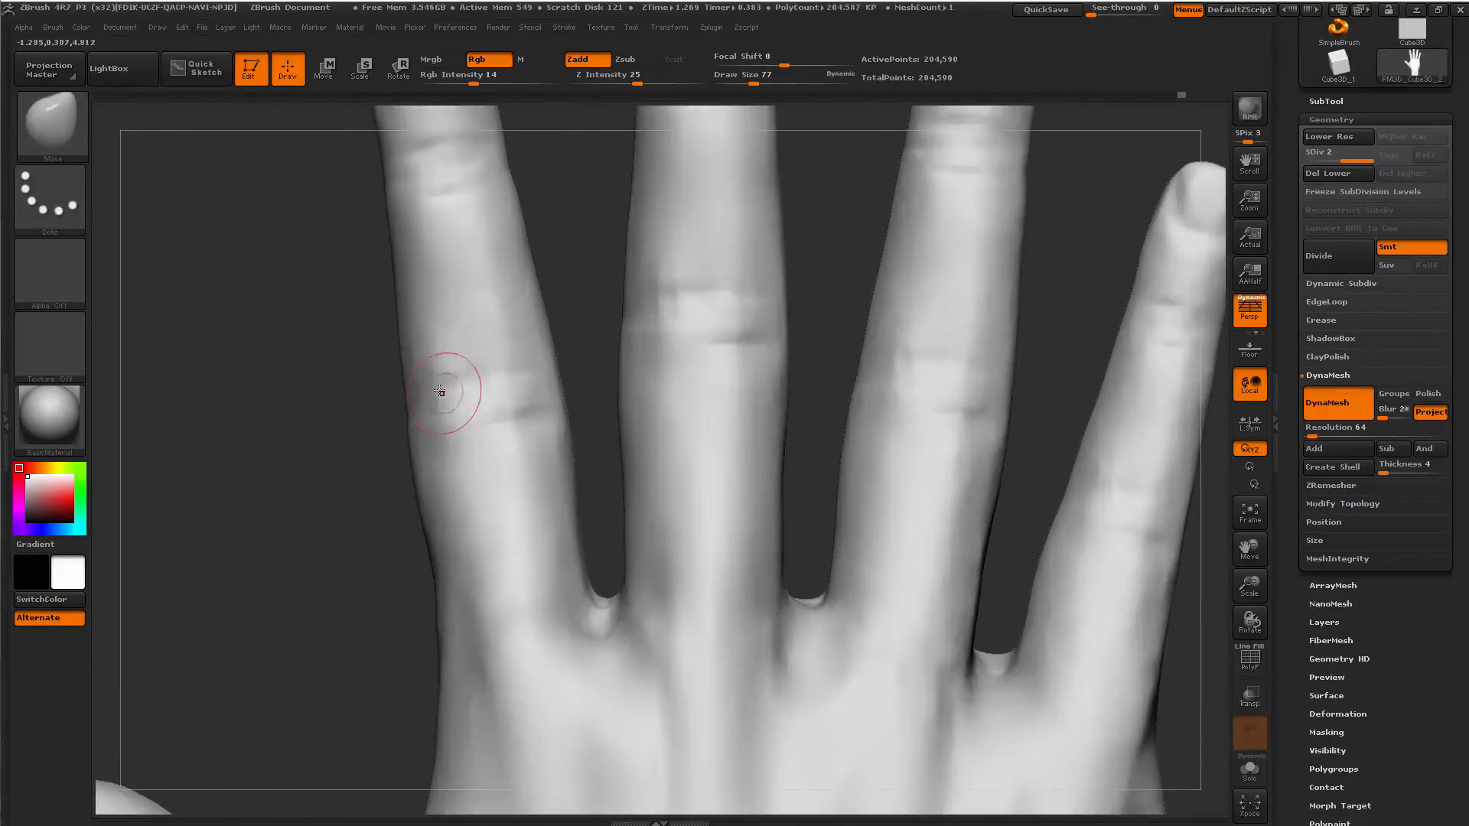
key("ctrl+z")
Carve wrinkles across the middle knuckles of the index and middle fingers with Dam_Standard at draw size 46.
key("space")
left_click_drag(475, 387, 447, 390)
key("b")
key("d")
key("s")
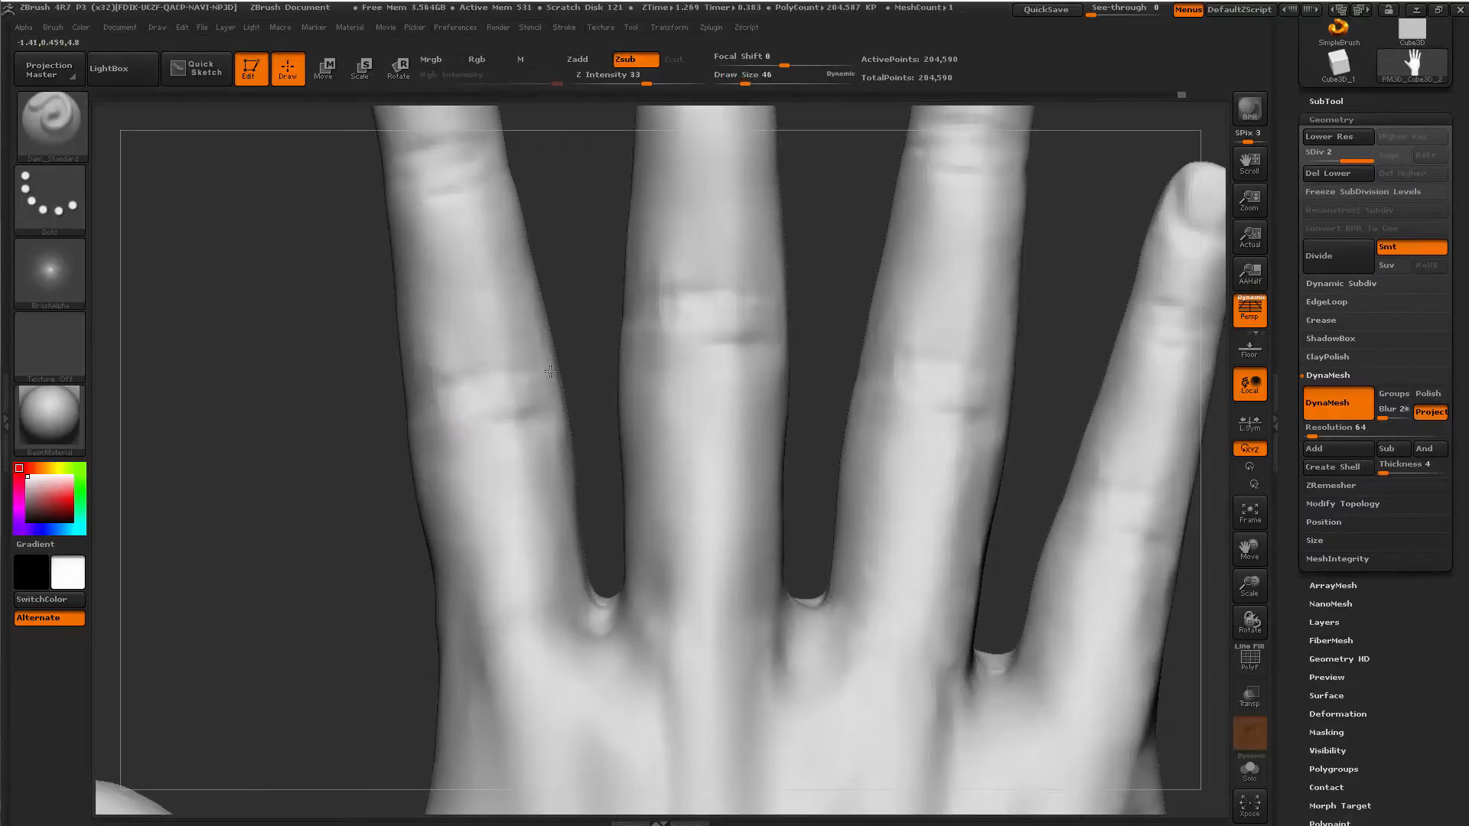
mouse_move(423, 426)
left_mouse_down()
mouse_move(557, 388)
mouse_move(579, 508)
left_mouse_up()
left_click_drag(636, 448, 734, 438)
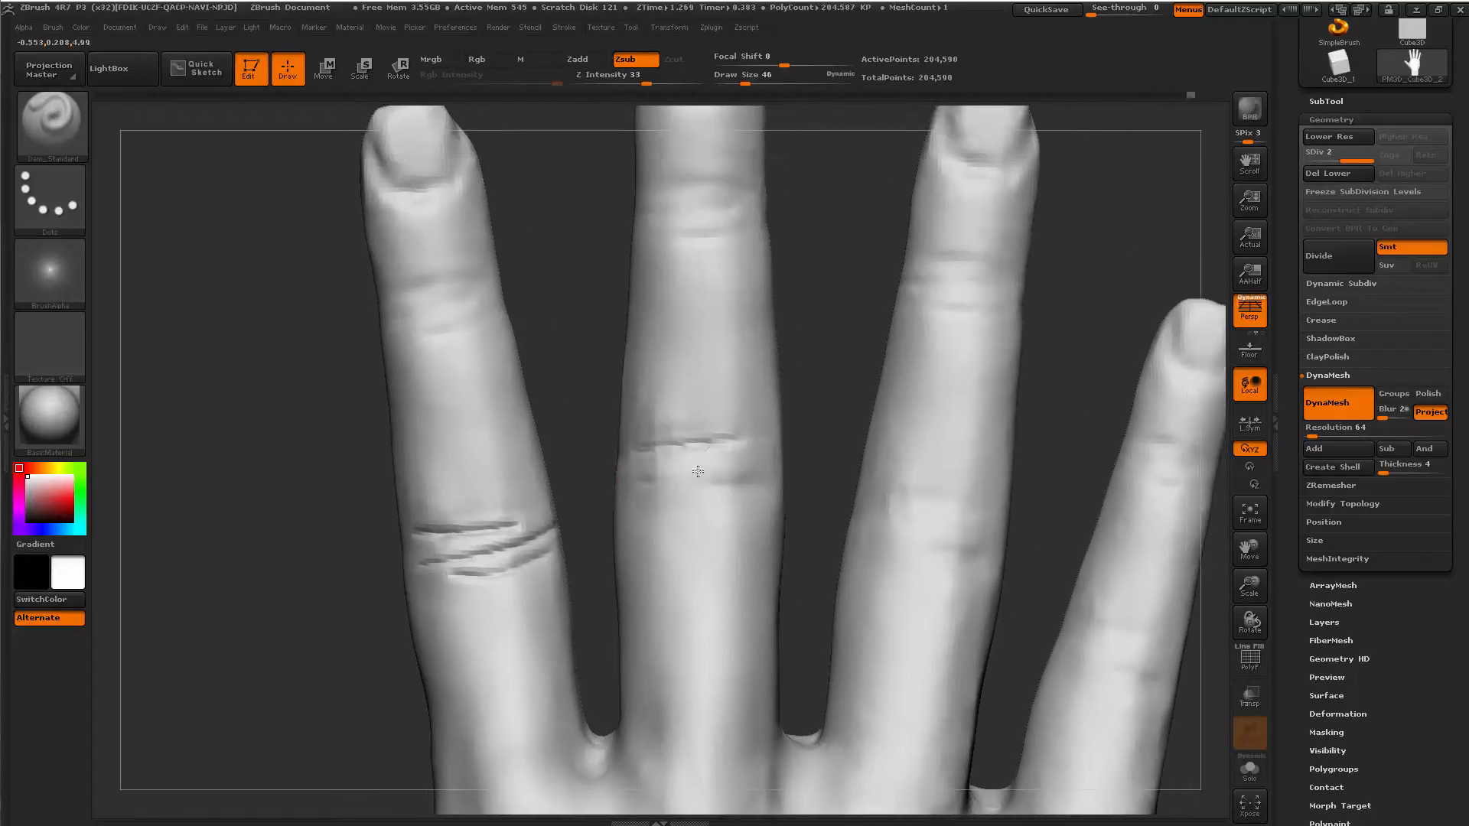
left_click_drag(641, 478, 777, 489)
Carve matching wrinkles across the middle knuckles of the ring and little fingers with Dam_Standard.
left_click_drag(823, 416, 670, 381, "alt")
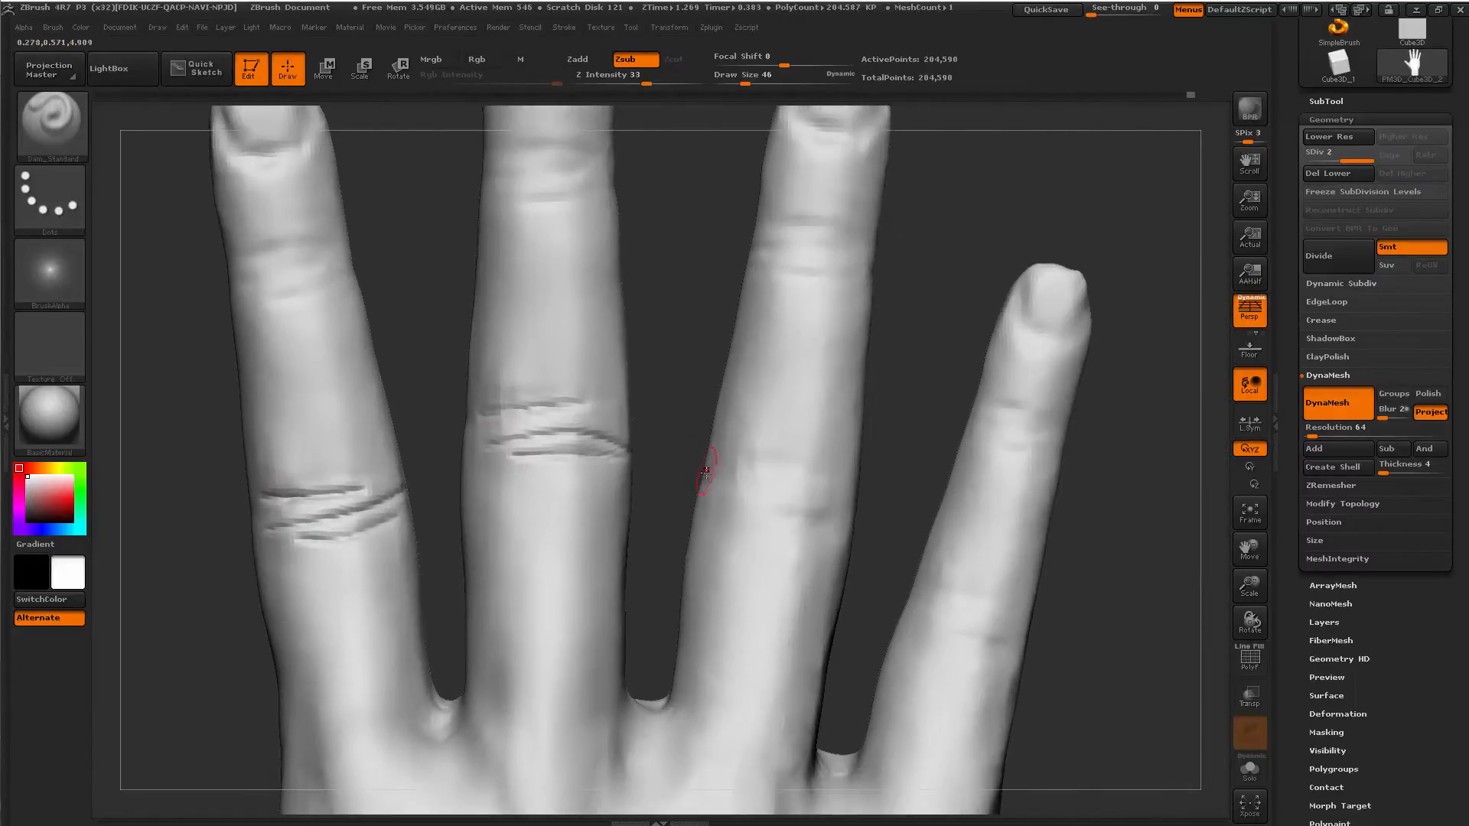
mouse_move(713, 494)
left_mouse_down()
mouse_move(841, 490)
mouse_move(841, 545)
mouse_move(868, 547)
left_mouse_up()
left_click_drag(767, 551, 830, 562)
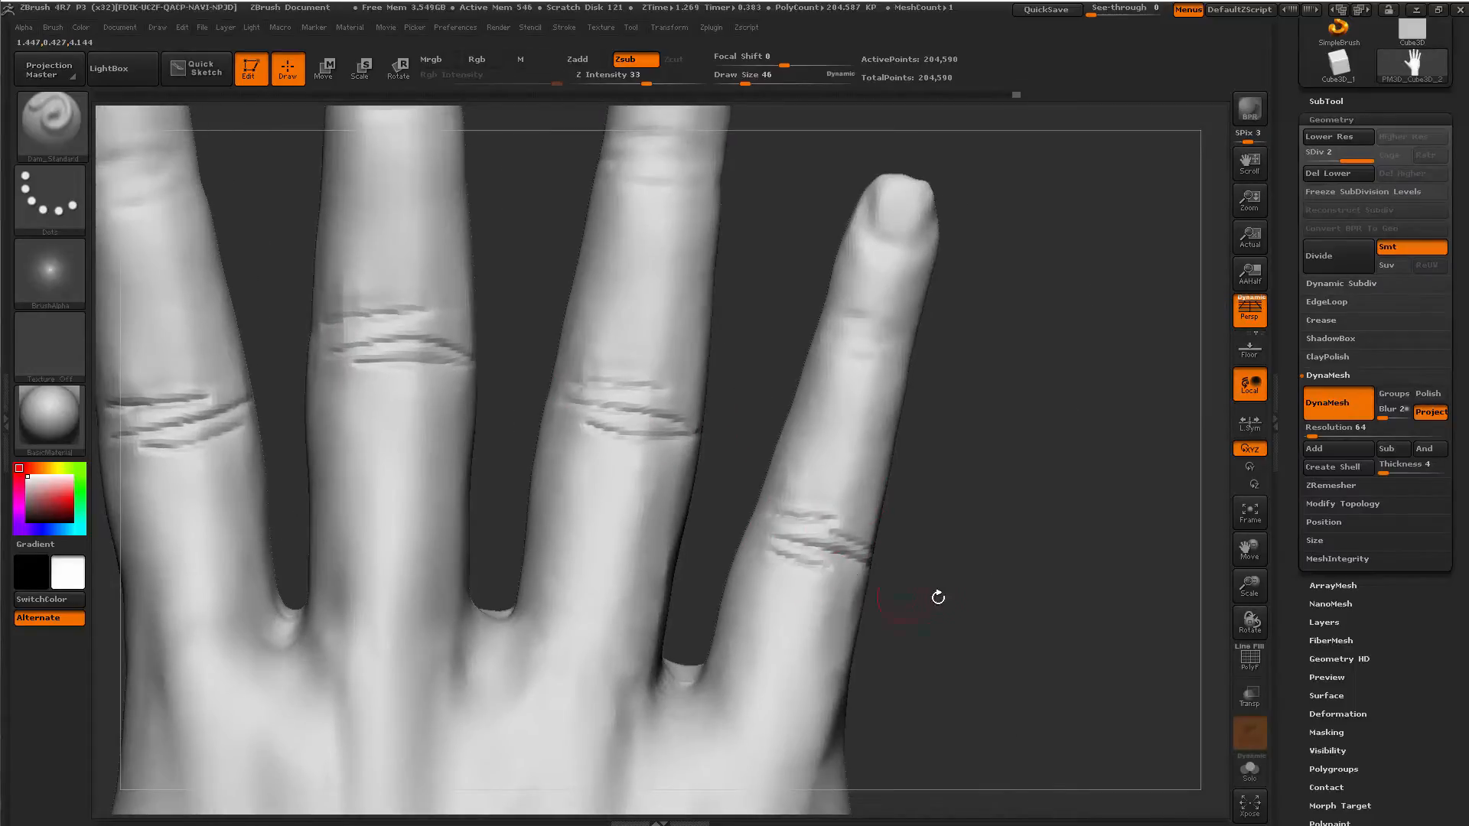
Carve wrinkles across the end knuckles below the nails on all four fingers with Dam_Standard.
left_click_drag(938, 596, 636, 643, "alt")
left_click_drag(987, 489, 877, 595, "alt")
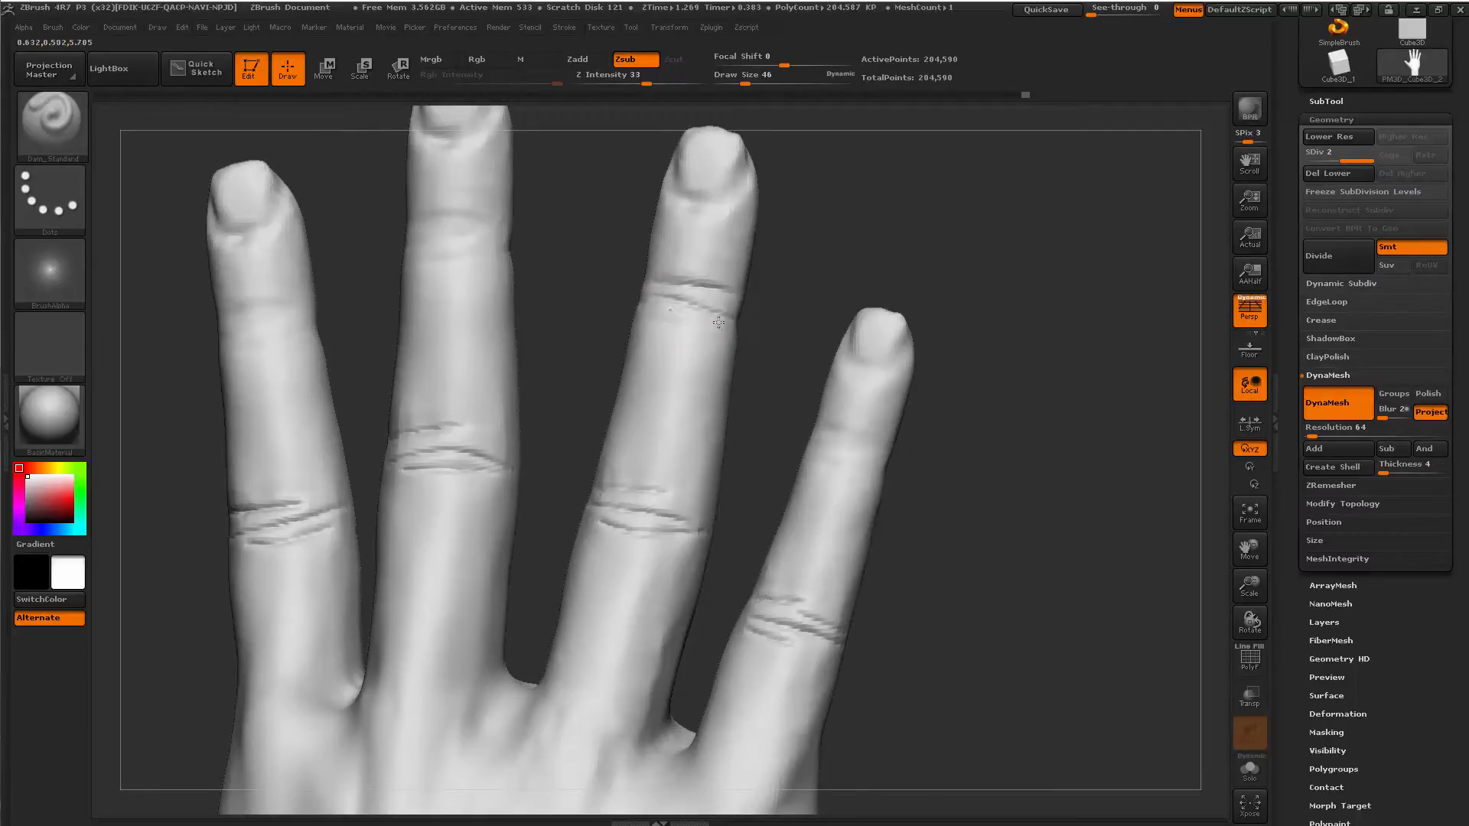
left_click_drag(880, 440, 728, 383)
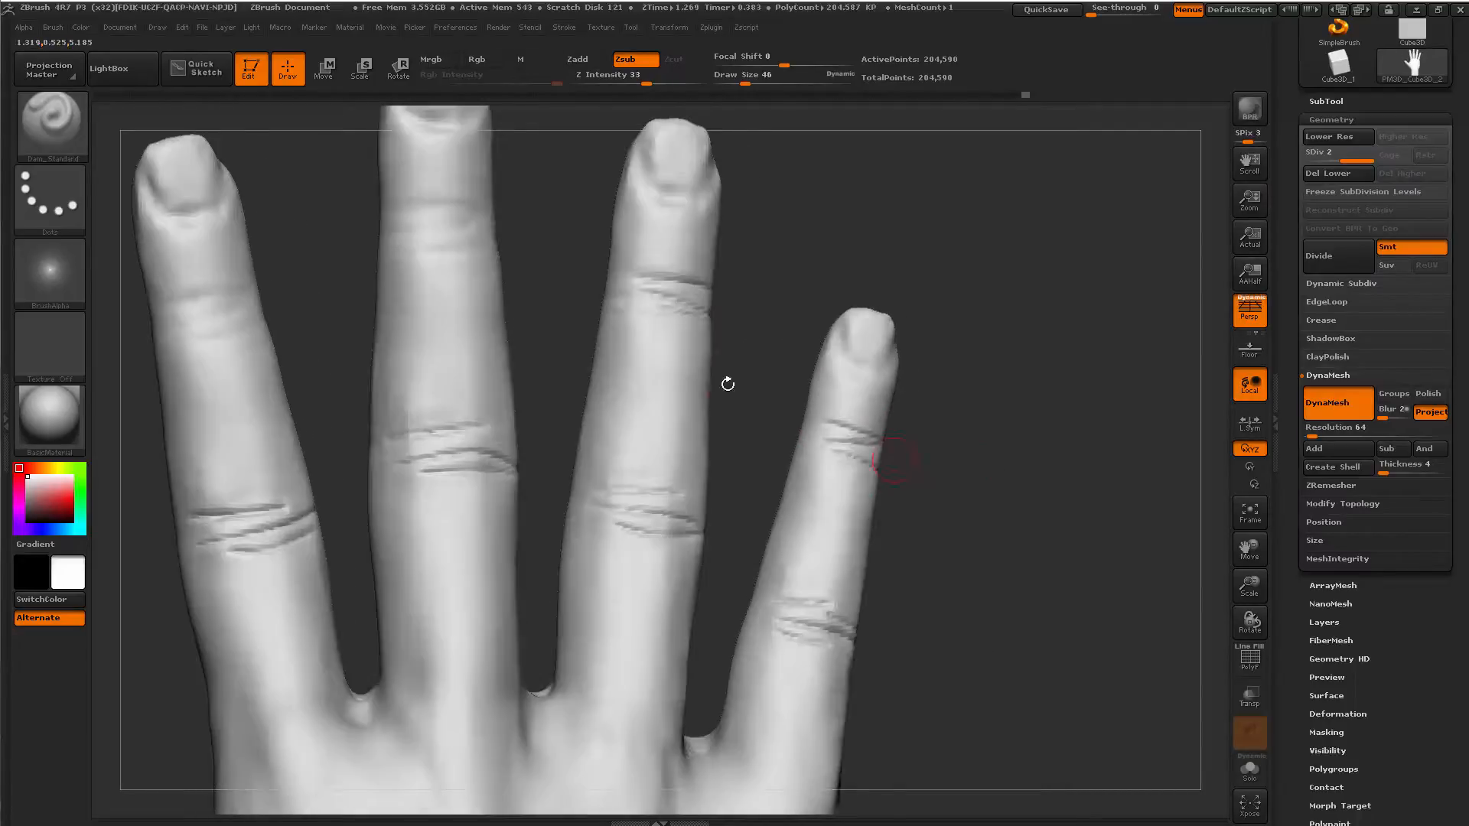
left_click_drag(538, 255, 492, 338)
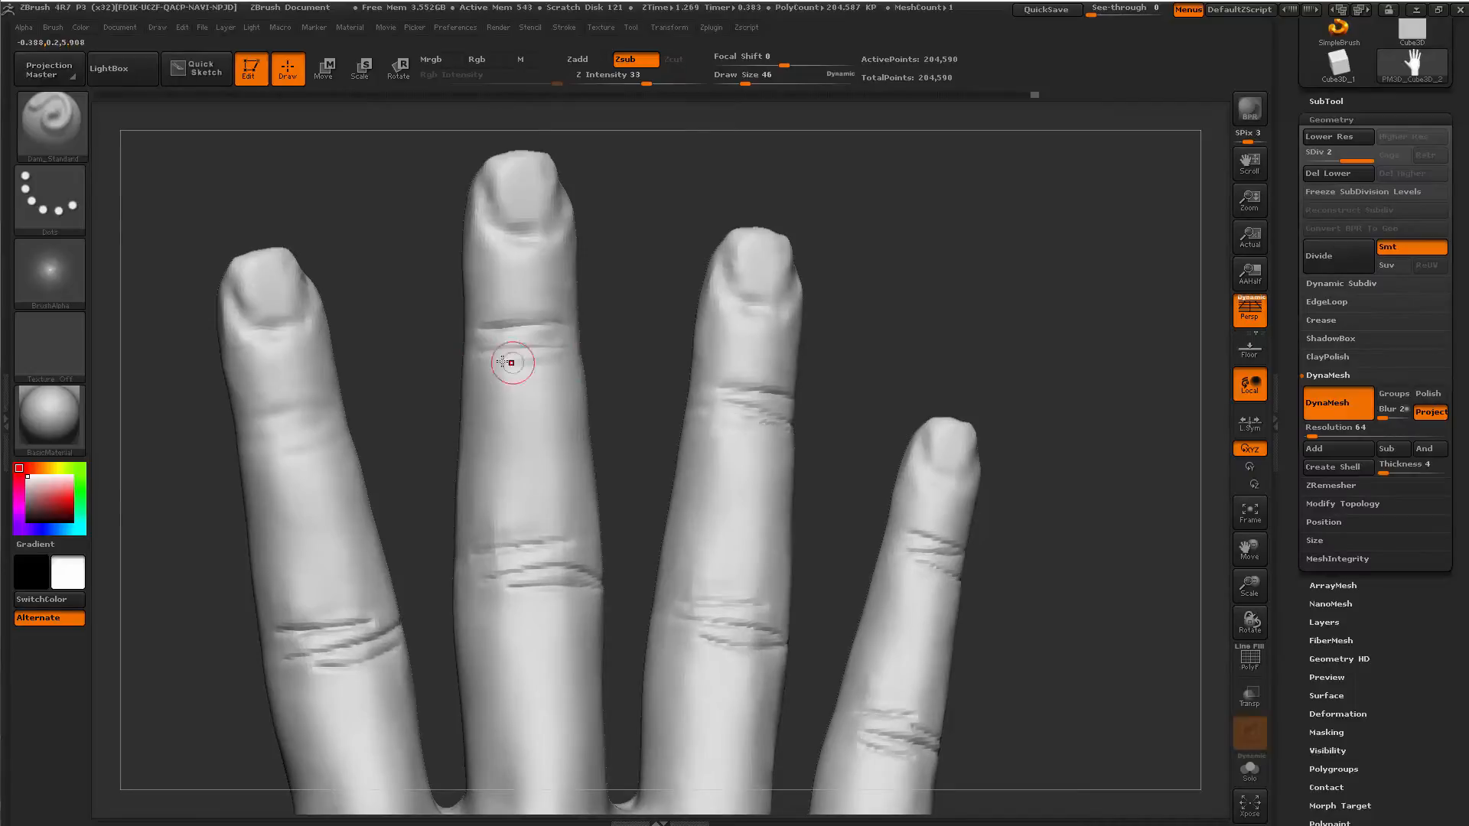
left_click_drag(463, 386, 413, 395)
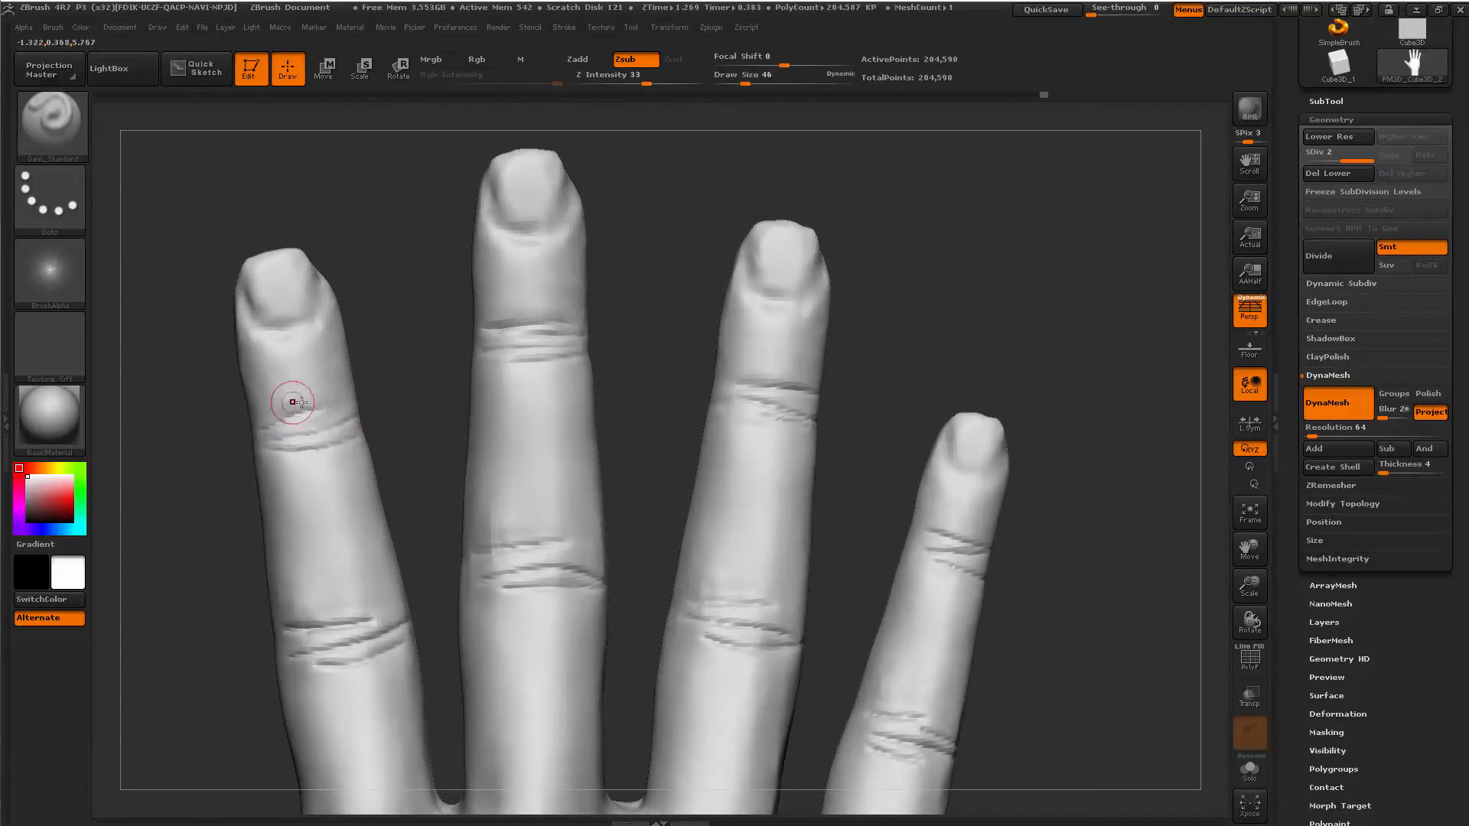
Build up the index finger's base knuckle on the back of the hand with ClayBuildup at draw size 124 and smooth it.
left_click_drag(405, 378, 436, 662, "alt")
mouse_move(319, 528)
left_mouse_down("alt")
mouse_move(306, 459)
mouse_move(493, 540)
left_mouse_up("alt")
key("space")
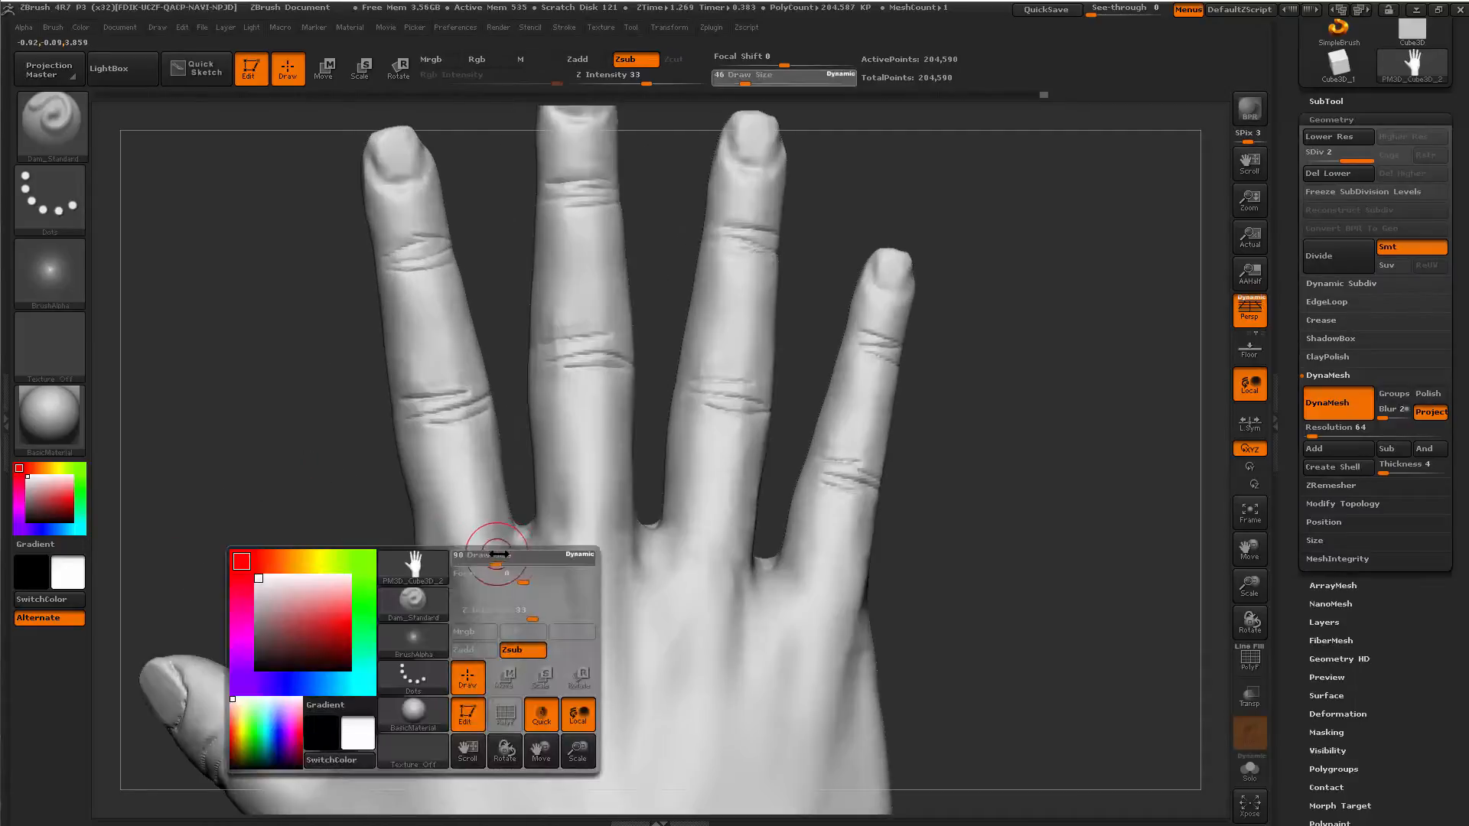
key("b")
key("c")
key("b")
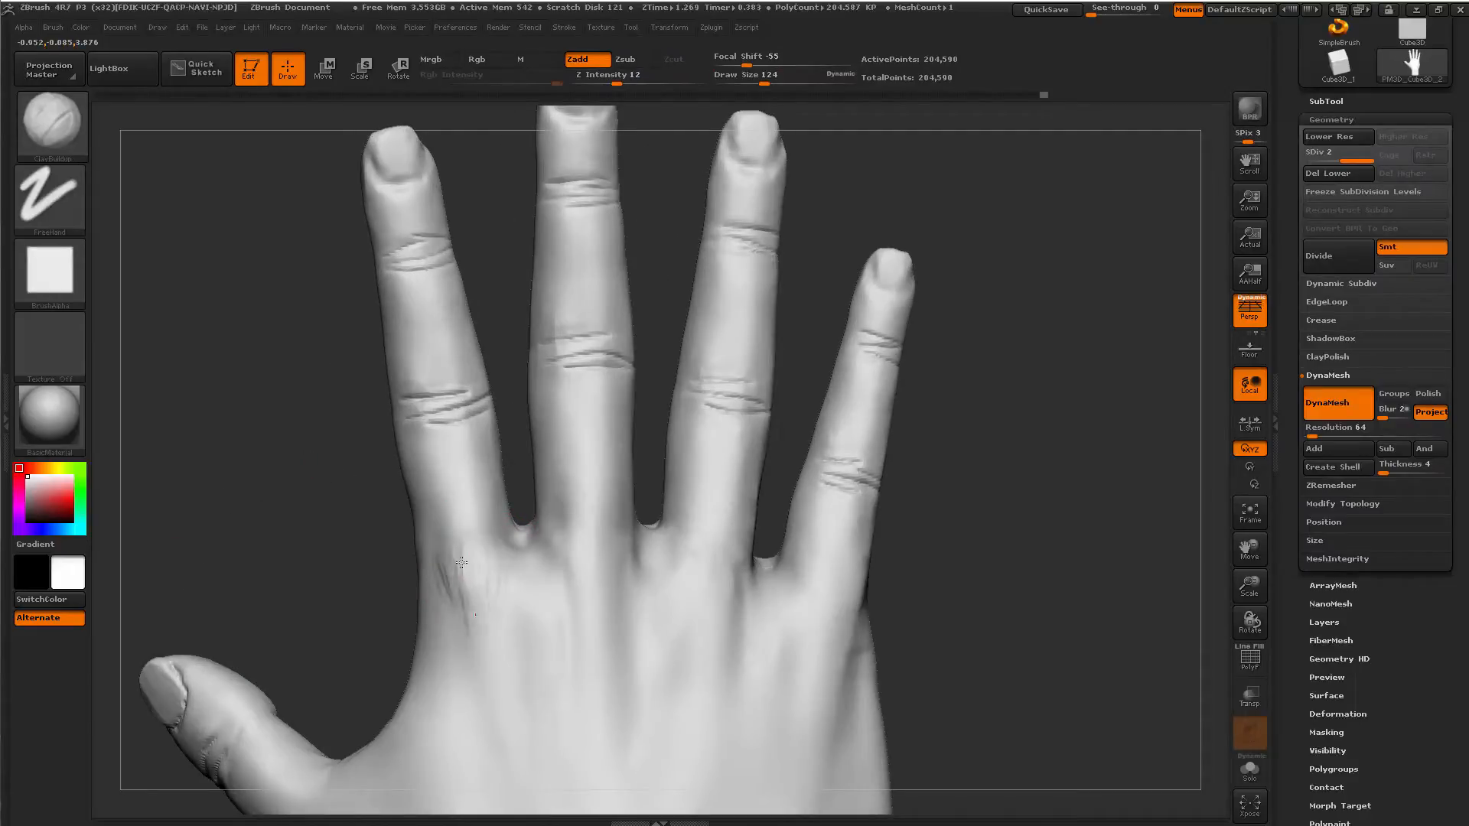
key("shift")
Build up the base knuckles of the middle and ring fingers with ClayBuildup and smooth the strokes.
left_click_drag(398, 542, 357, 380, "alt")
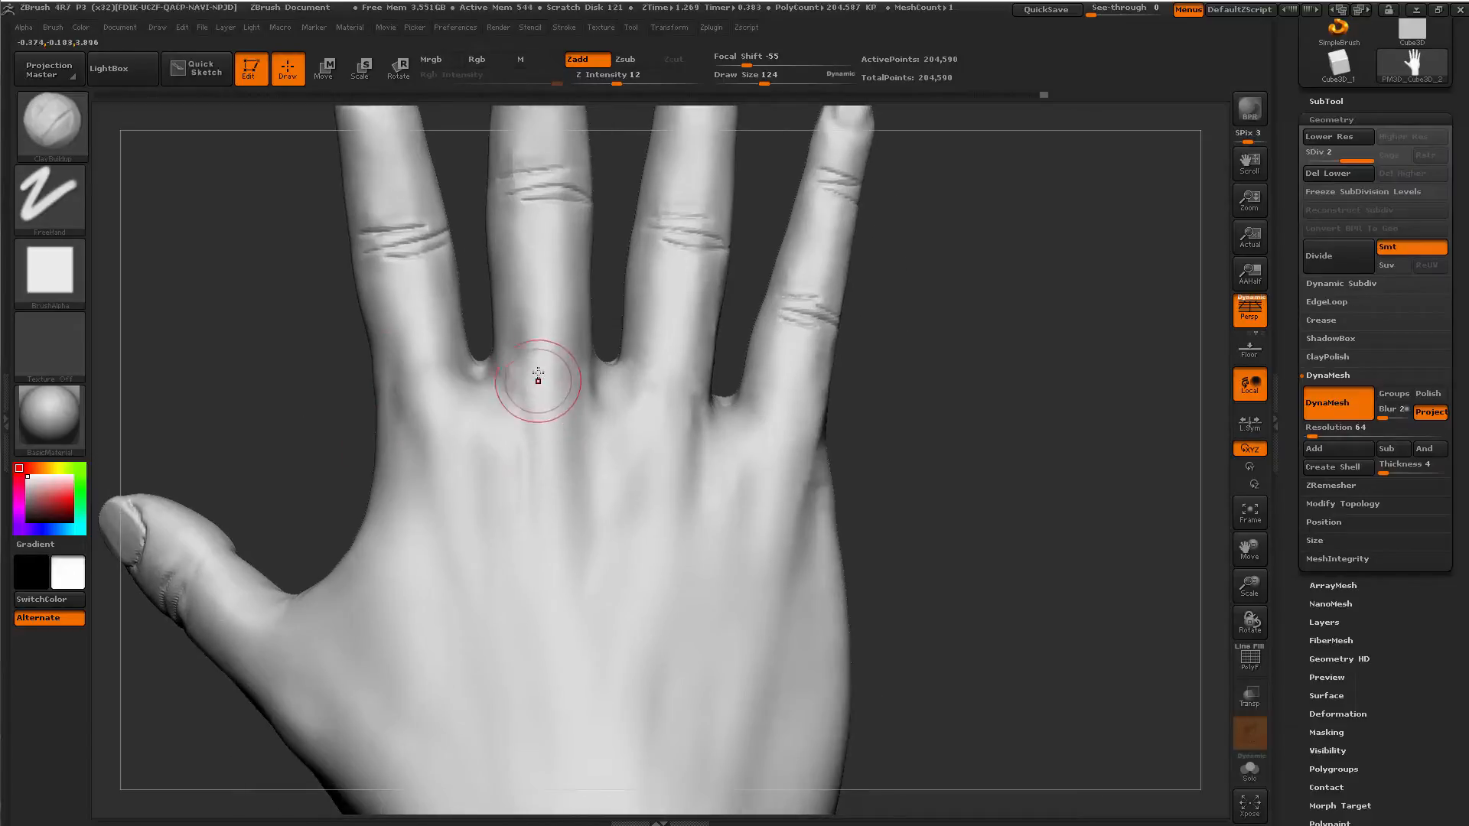
left_click_drag(540, 390, 543, 444)
left_click_drag(678, 378, 676, 403)
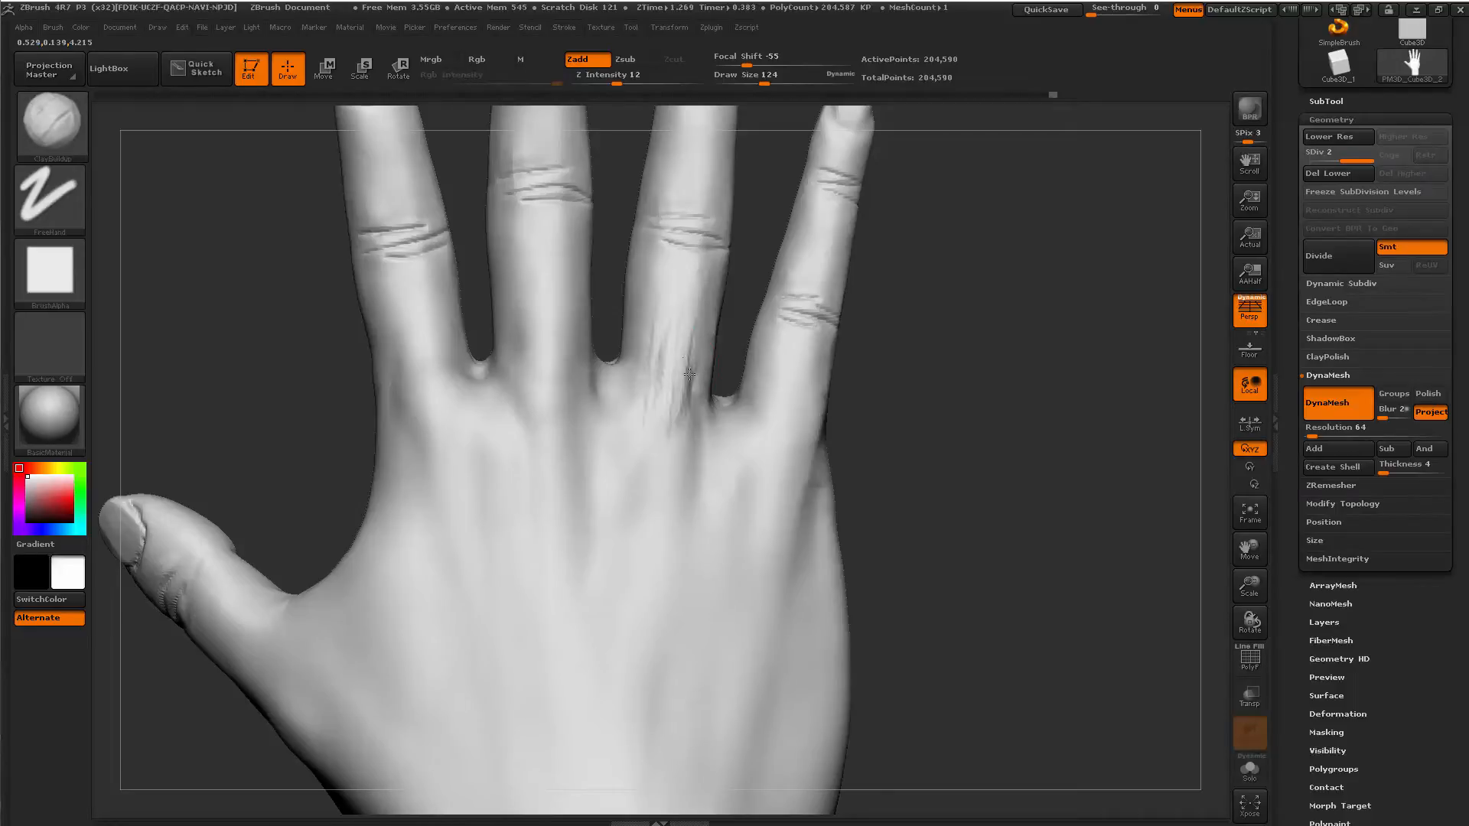
key("shift")
mouse_move(864, 464)
left_mouse_down("alt")
mouse_move(800, 318)
mouse_move(879, 462)
mouse_move(803, 426)
mouse_move(823, 498)
mouse_move(879, 574)
mouse_move(859, 524)
mouse_move(793, 472)
mouse_move(809, 427)
left_mouse_up("alt")
key("shift")
mouse_move(832, 493)
left_mouse_down()
mouse_move(885, 456)
mouse_move(695, 354)
mouse_move(567, 505)
mouse_move(551, 619)
mouse_move(528, 640)
mouse_move(951, 478)
mouse_move(1009, 485)
mouse_move(856, 303)
left_mouse_up()
key("shift")
Adjust the profile of the back of the hand and the thumb mound with the Move brush at draw size 476.
key("space")
key("b")
key("m")
key("v")
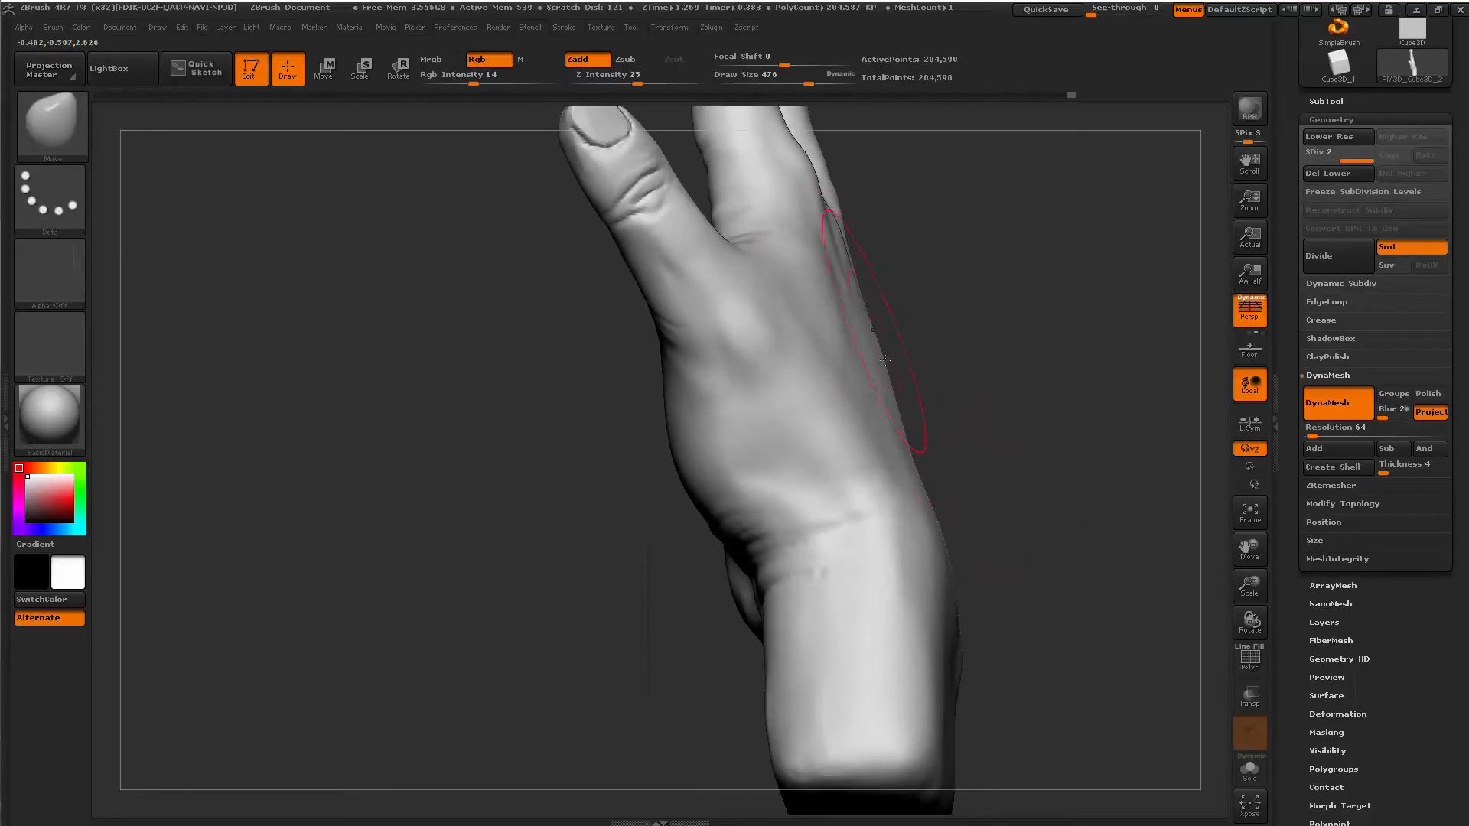
left_click_drag(983, 393, 965, 325)
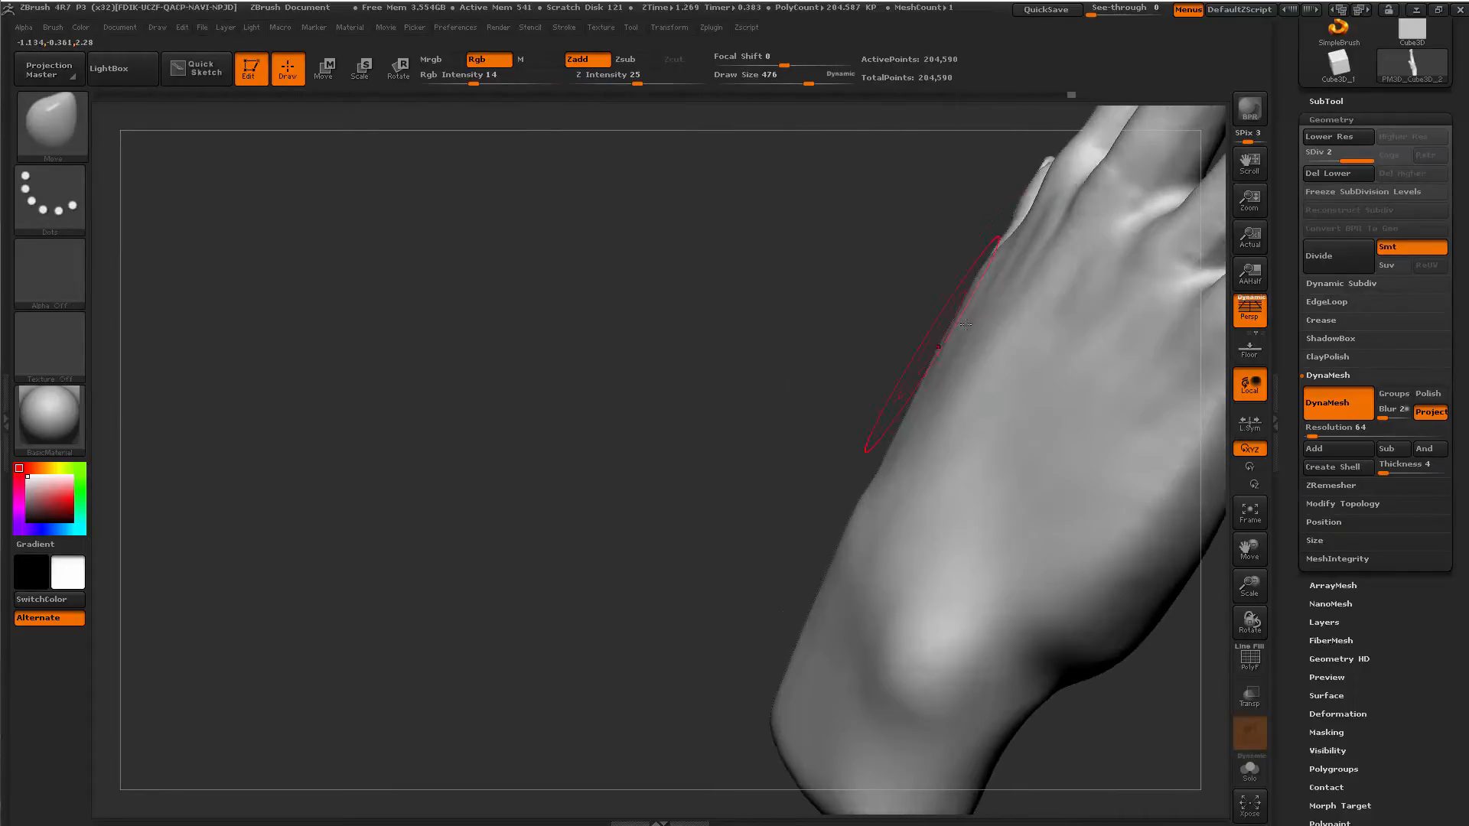
left_click_drag(826, 380, 892, 585)
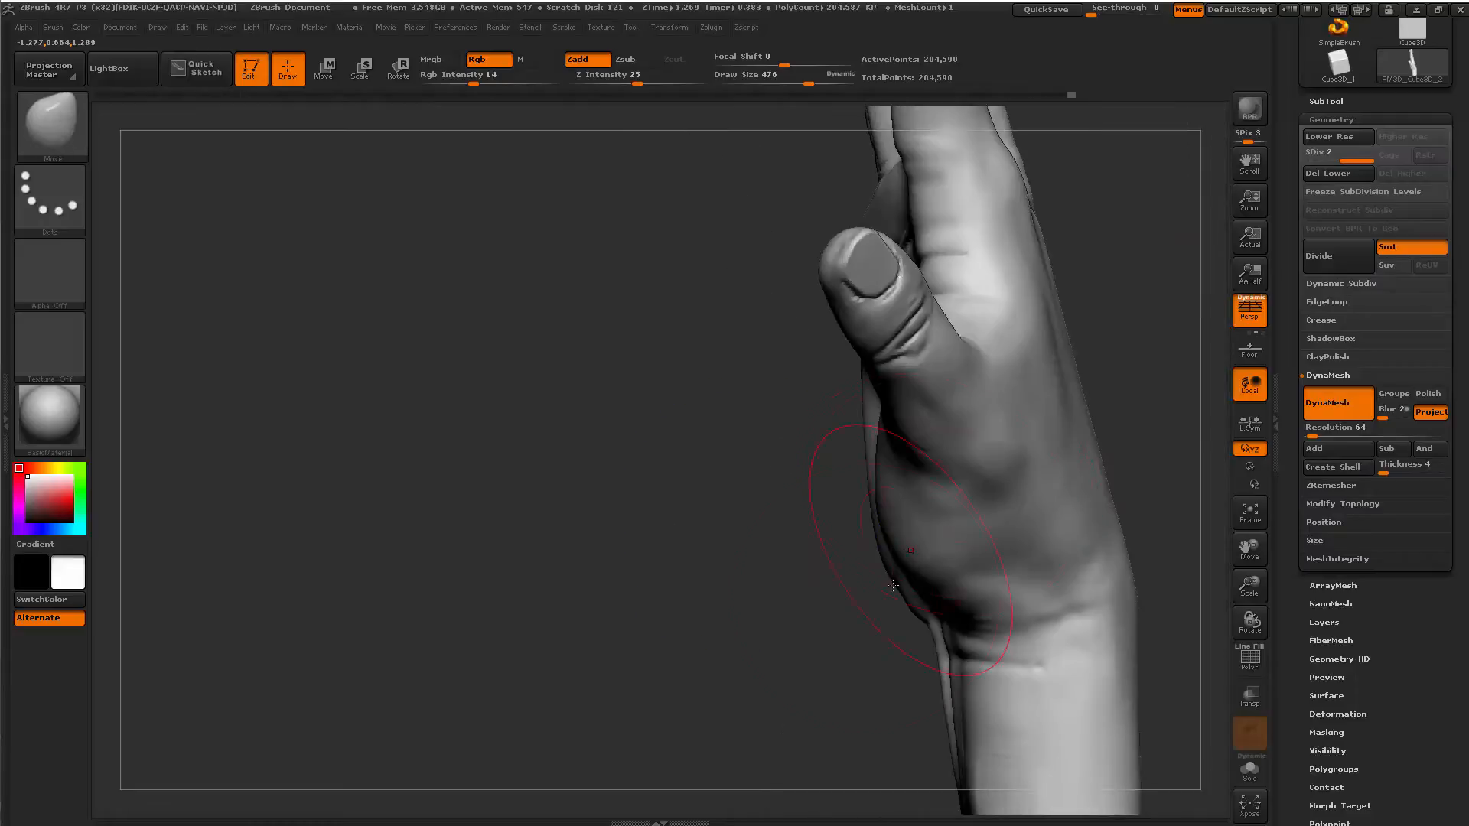
mouse_move(689, 612)
left_mouse_down("alt")
mouse_move(555, 525)
mouse_move(500, 535)
mouse_move(628, 490)
mouse_move(516, 693)
mouse_move(580, 639)
mouse_move(518, 645)
mouse_move(1128, 444)
mouse_move(664, 497)
left_mouse_up("alt")
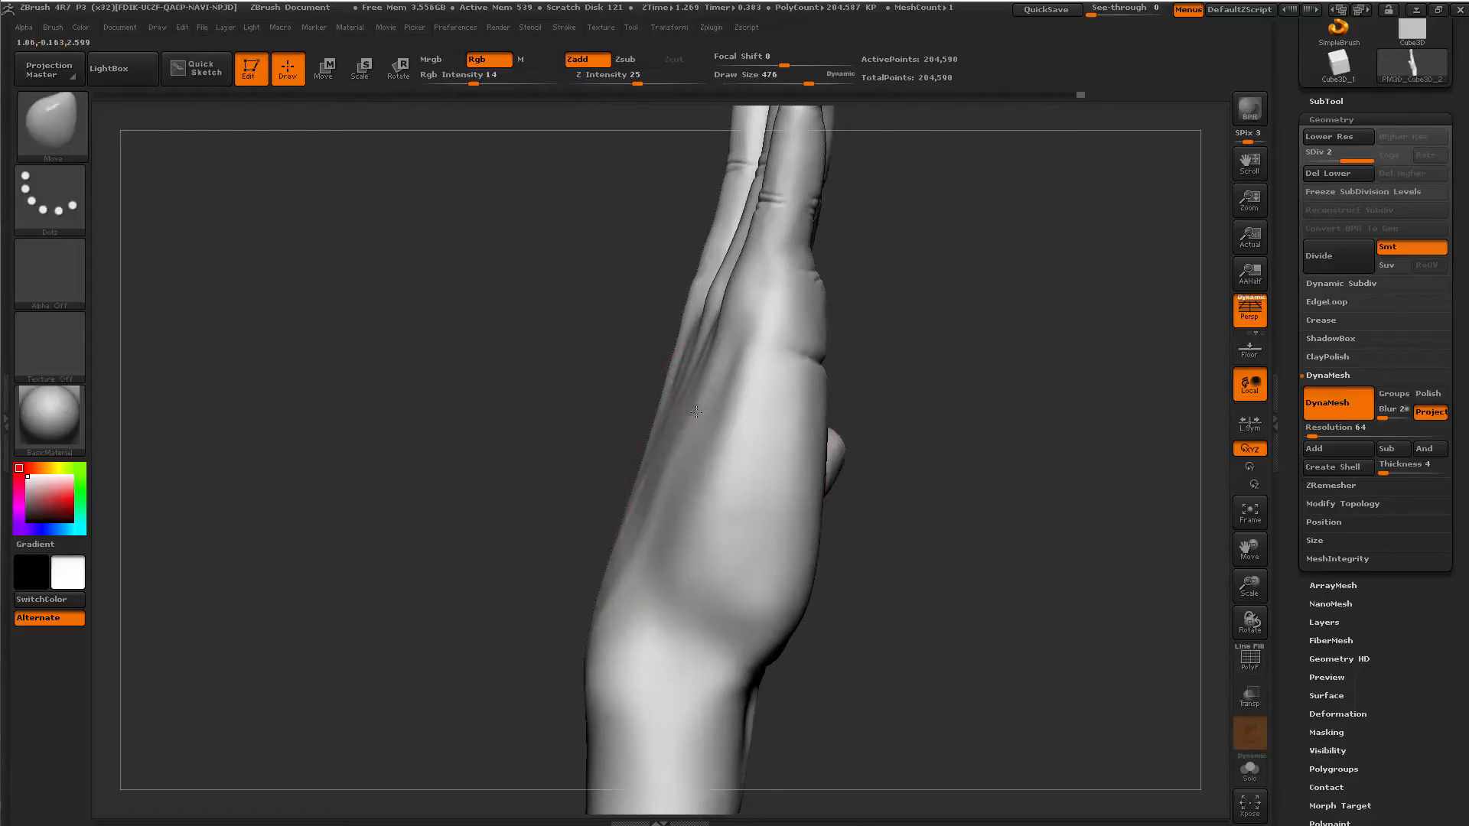
left_click_drag(485, 630, 528, 604)
Carve the sides and base of the little finger's nail with Dam_Standard at draw size 54.
left_click_drag(795, 567, 908, 449, "alt")
left_click_drag(860, 321, 842, 623, "alt")
key("space")
left_click_drag(725, 516, 683, 516)
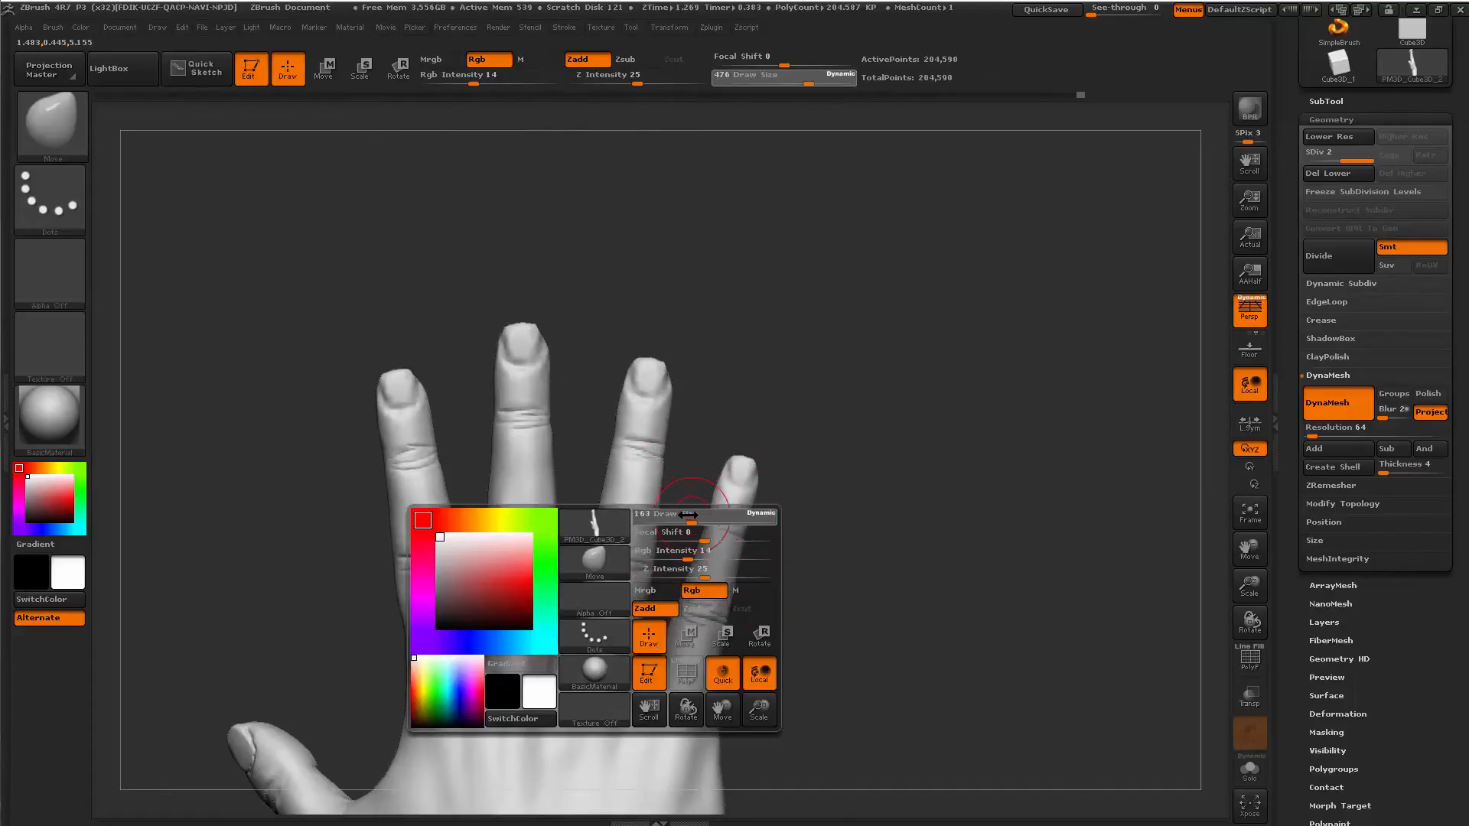
mouse_move(816, 519)
left_mouse_down("alt")
mouse_move(760, 508)
mouse_move(846, 479)
left_mouse_up("alt")
left_click_drag(892, 172, 769, 551, "alt")
key("space")
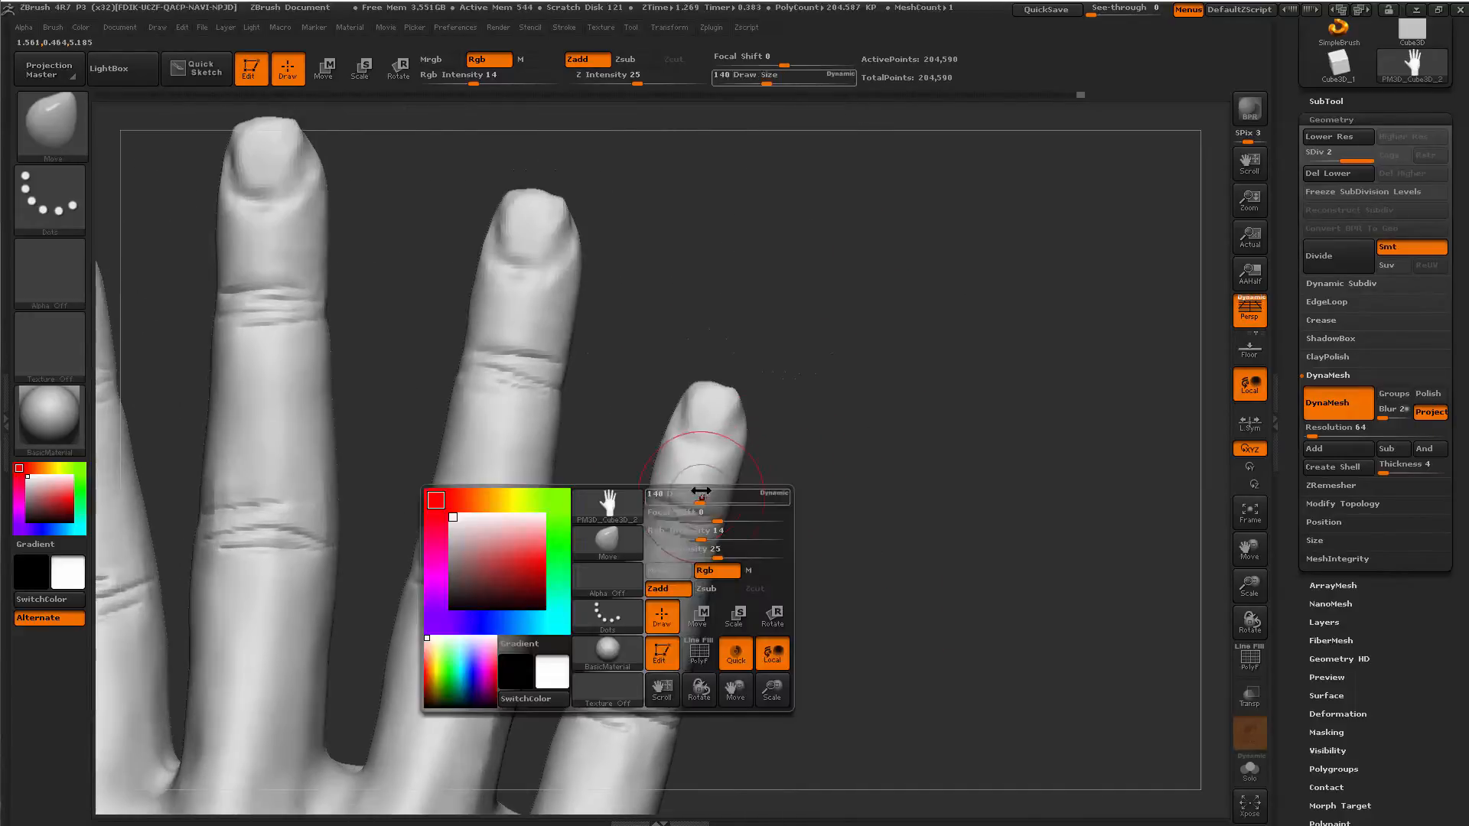
mouse_move(701, 496)
left_mouse_down()
mouse_move(677, 495)
mouse_move(703, 467)
left_mouse_up()
key("b")
key("d")
key("s")
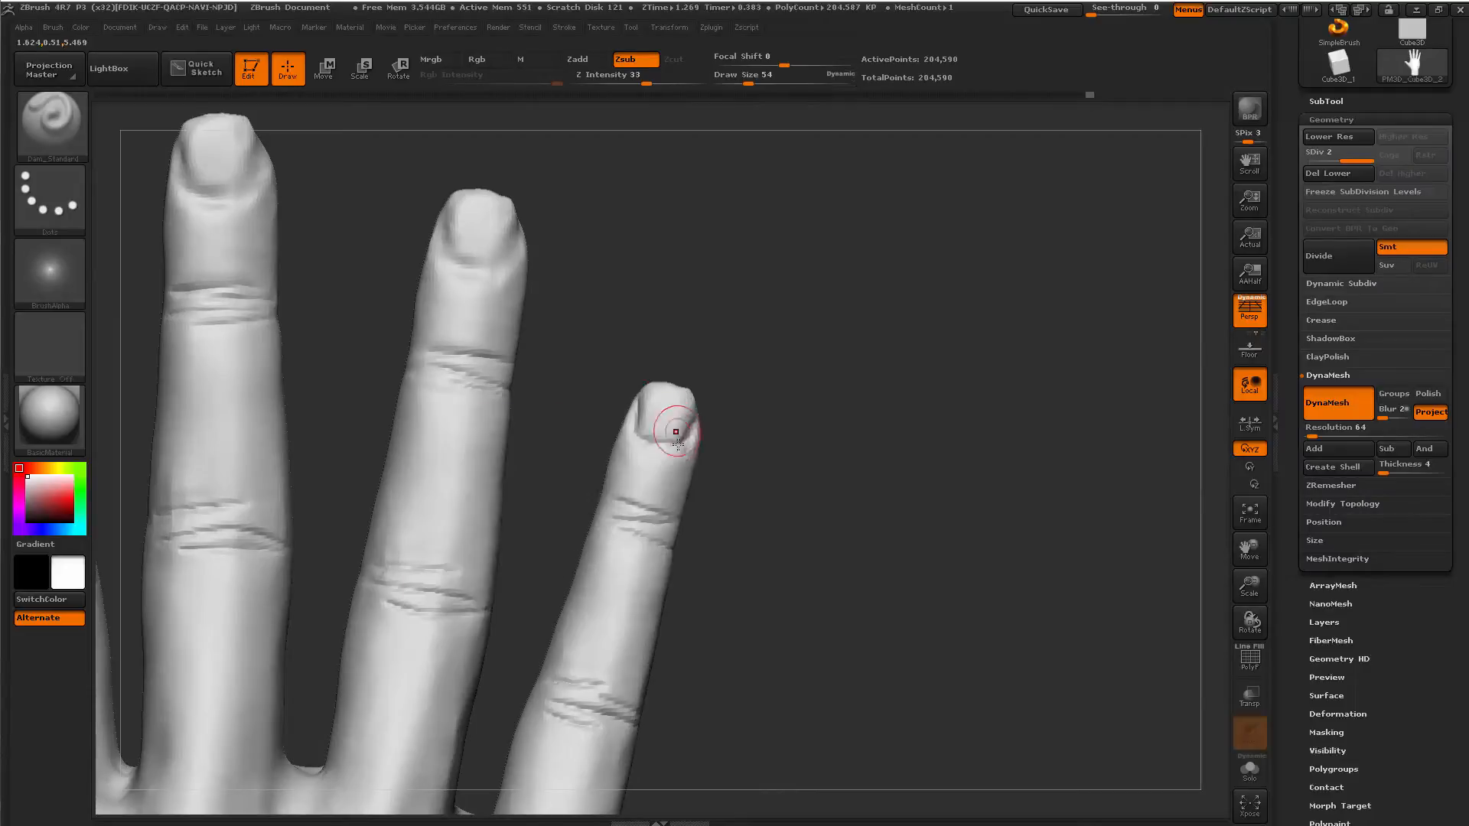
Reshape the little finger's nail with the Move brush and flatten its plate with hPolish at draw size 97.
key("b")
key("m")
key("v")
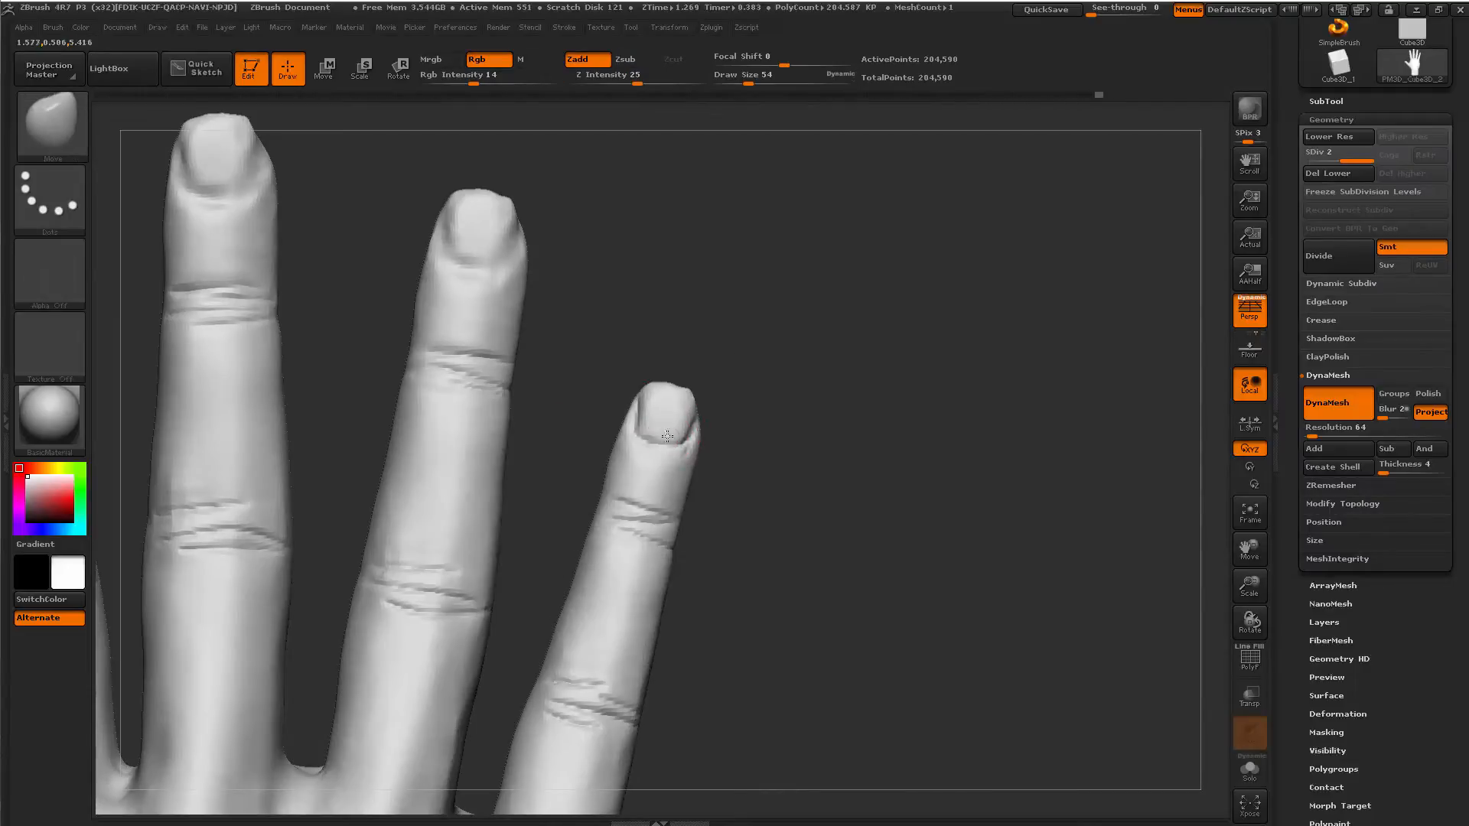
key("space")
left_click_drag(662, 430, 673, 429)
left_click_drag(772, 355, 723, 360)
key("b")
key("h")
key("p")
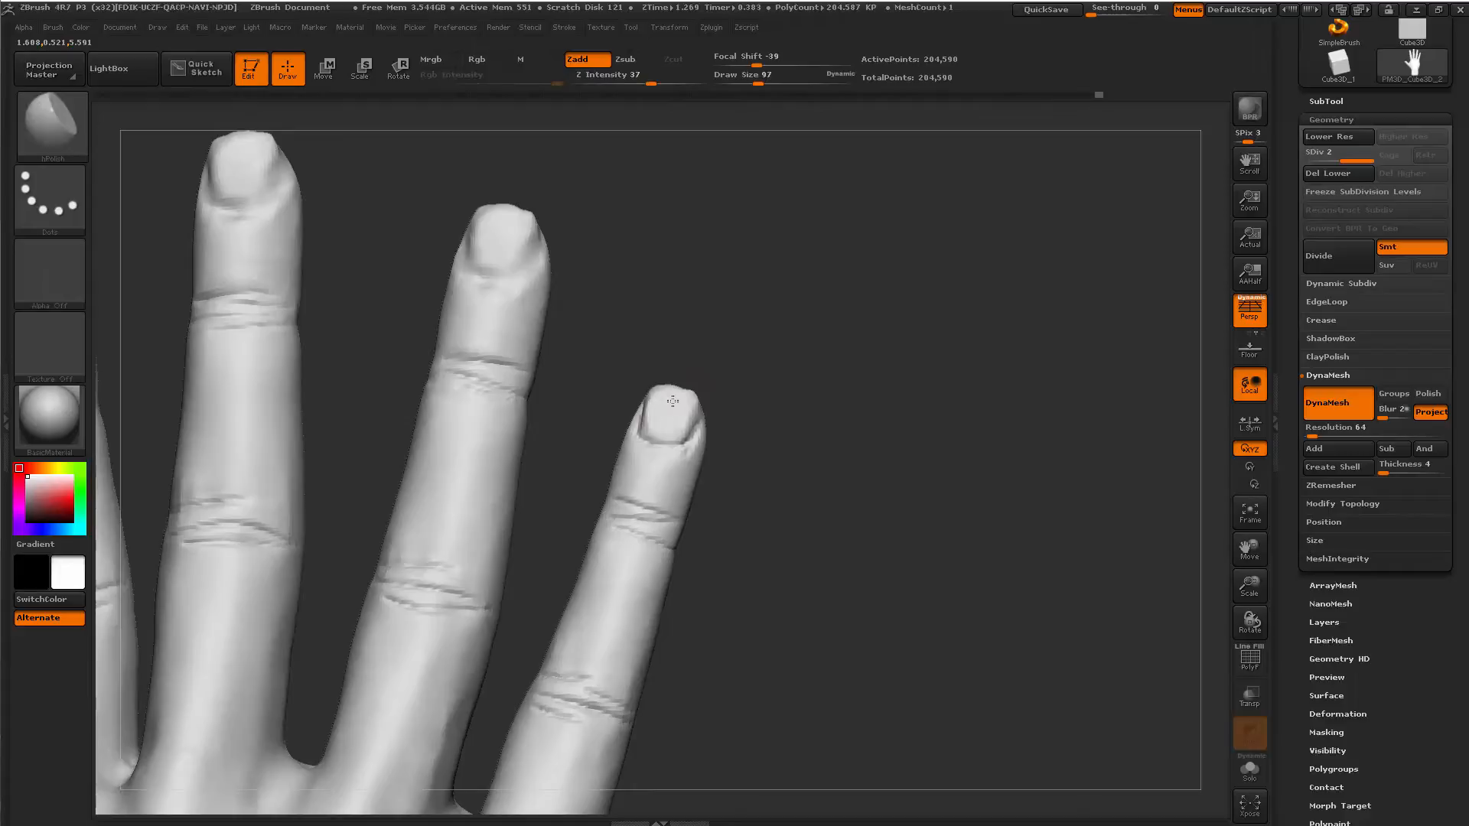
mouse_move(725, 417)
left_mouse_down()
mouse_move(757, 398)
mouse_move(680, 390)
mouse_move(714, 337)
mouse_move(698, 394)
mouse_move(681, 390)
left_mouse_up()
Adjust the ring finger's nail with the Move brush and carve its outline with Dam_Standard at draw size 49.
key("b")
key("m")
key("v")
key("space")
key("space")
key("b")
key("d")
key("s")
left_click_drag(476, 339, 472, 333)
right_click(480, 342)
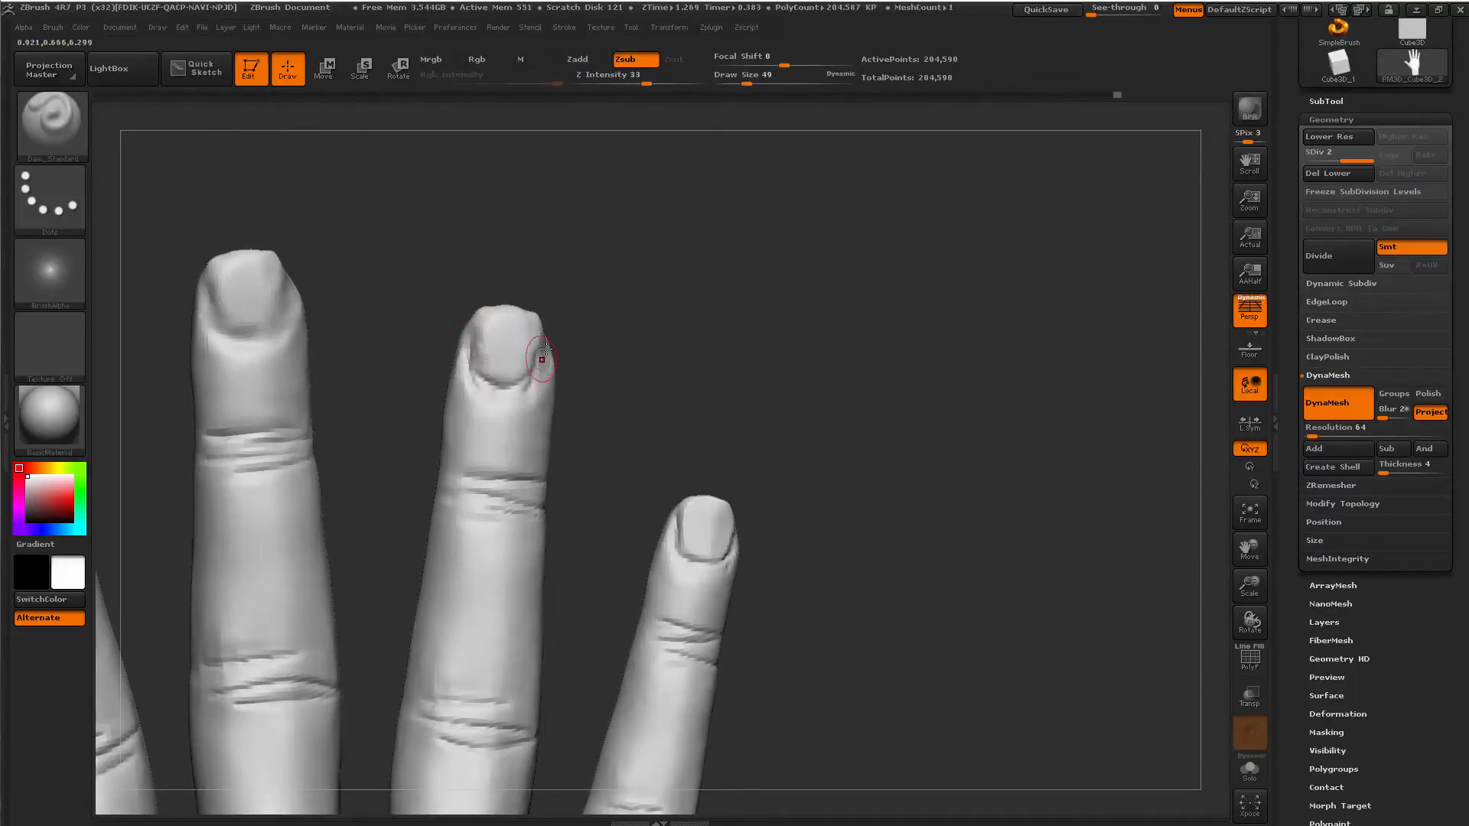
right_click(496, 388)
Build up the ring finger's nail plate with ClayBuildup at draw size 87.
key("b")
key("c")
key("b")
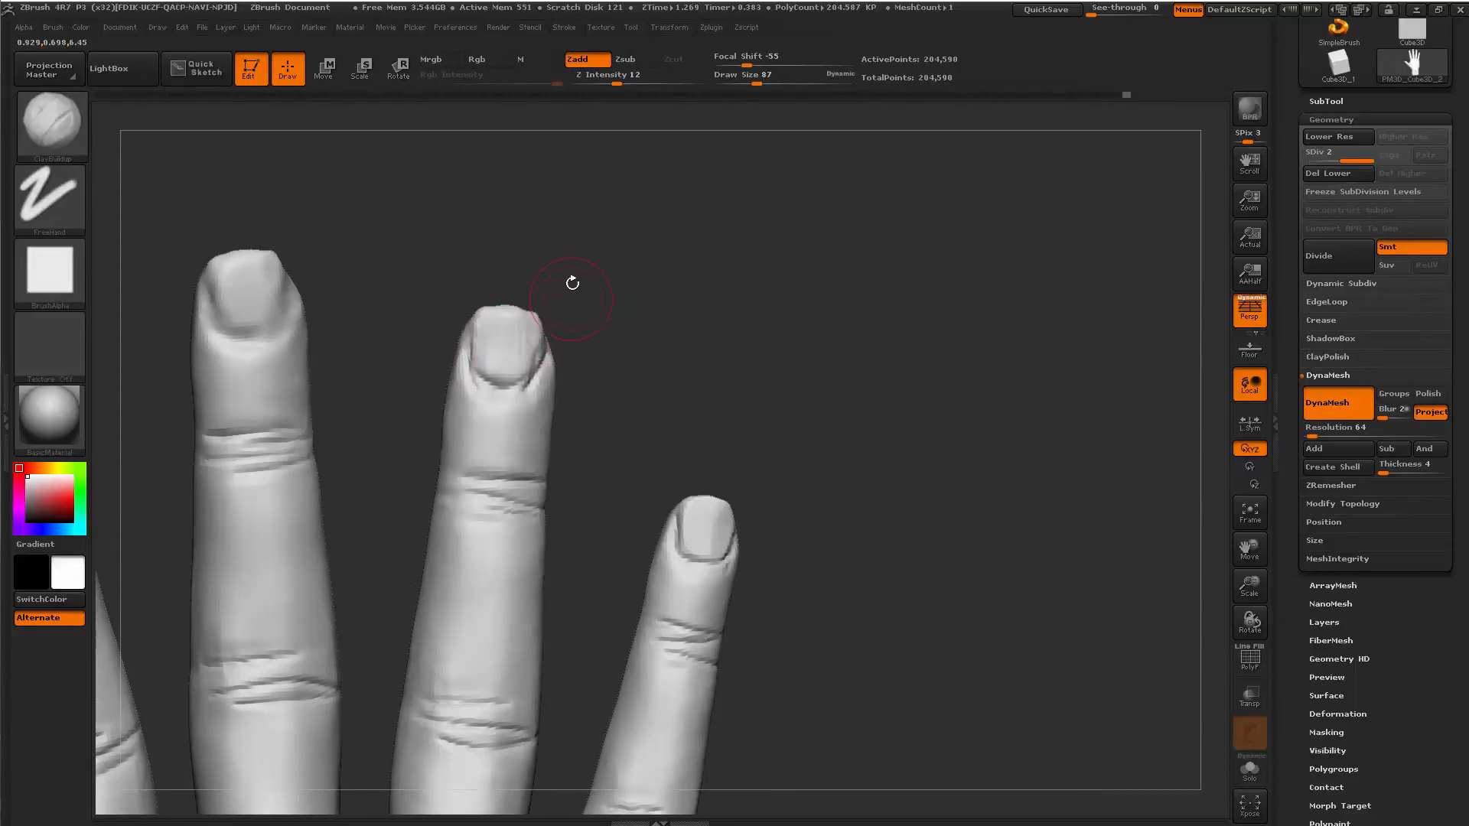
mouse_move(572, 283)
left_mouse_down()
mouse_move(462, 387)
mouse_move(512, 359)
left_mouse_up()
Carve the middle finger's nail outline with Dam_Standard and build up its plate with ClayBuildup at draw size 87.
key("b")
key("d")
key("s")
key("b")
key("c")
key("b")
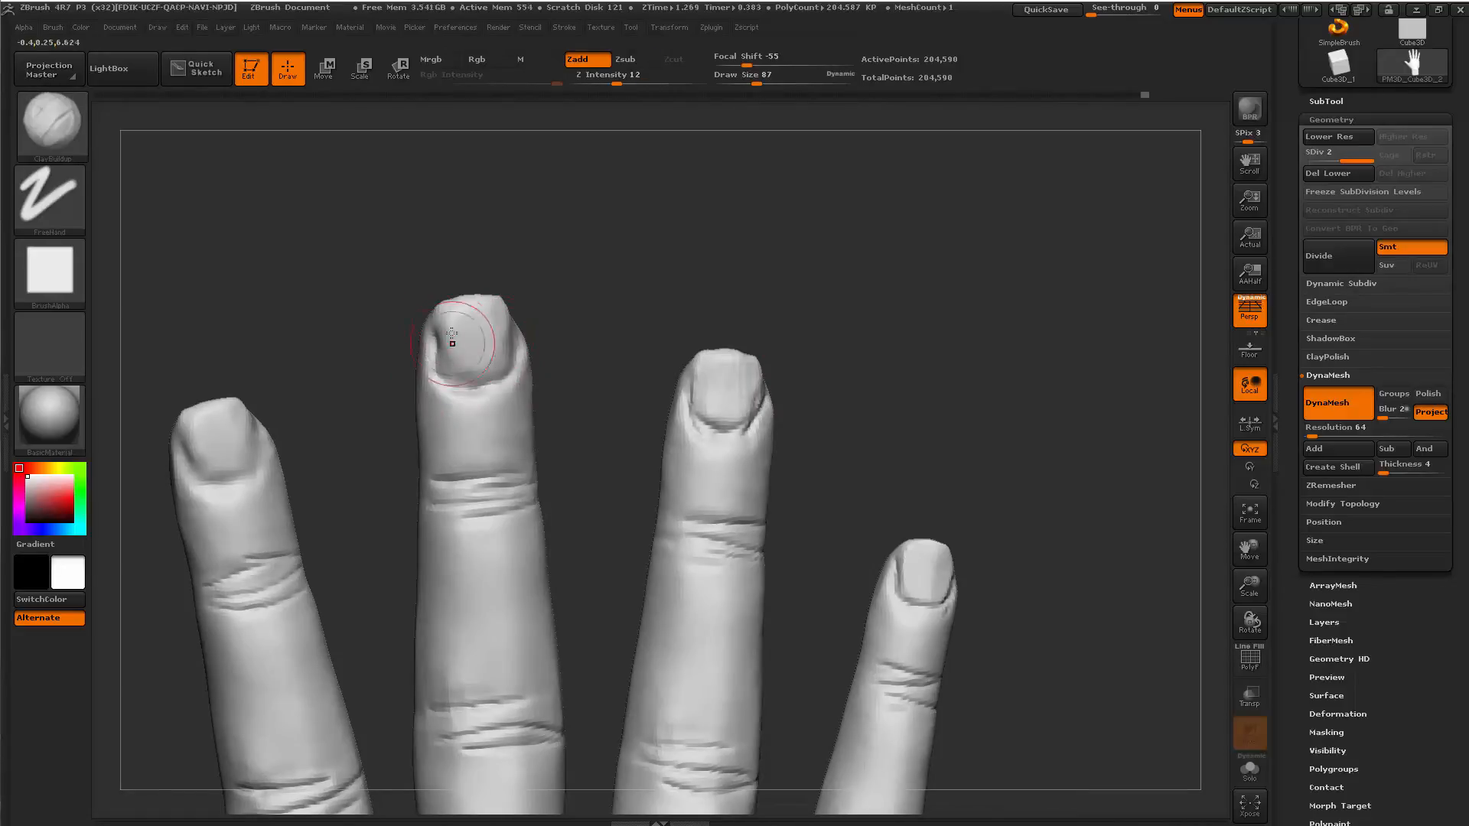
Flatten the middle finger's nail with hPolish and adjust its edges with the Move brush at draw size 87.
key("b")
key("h")
key("p")
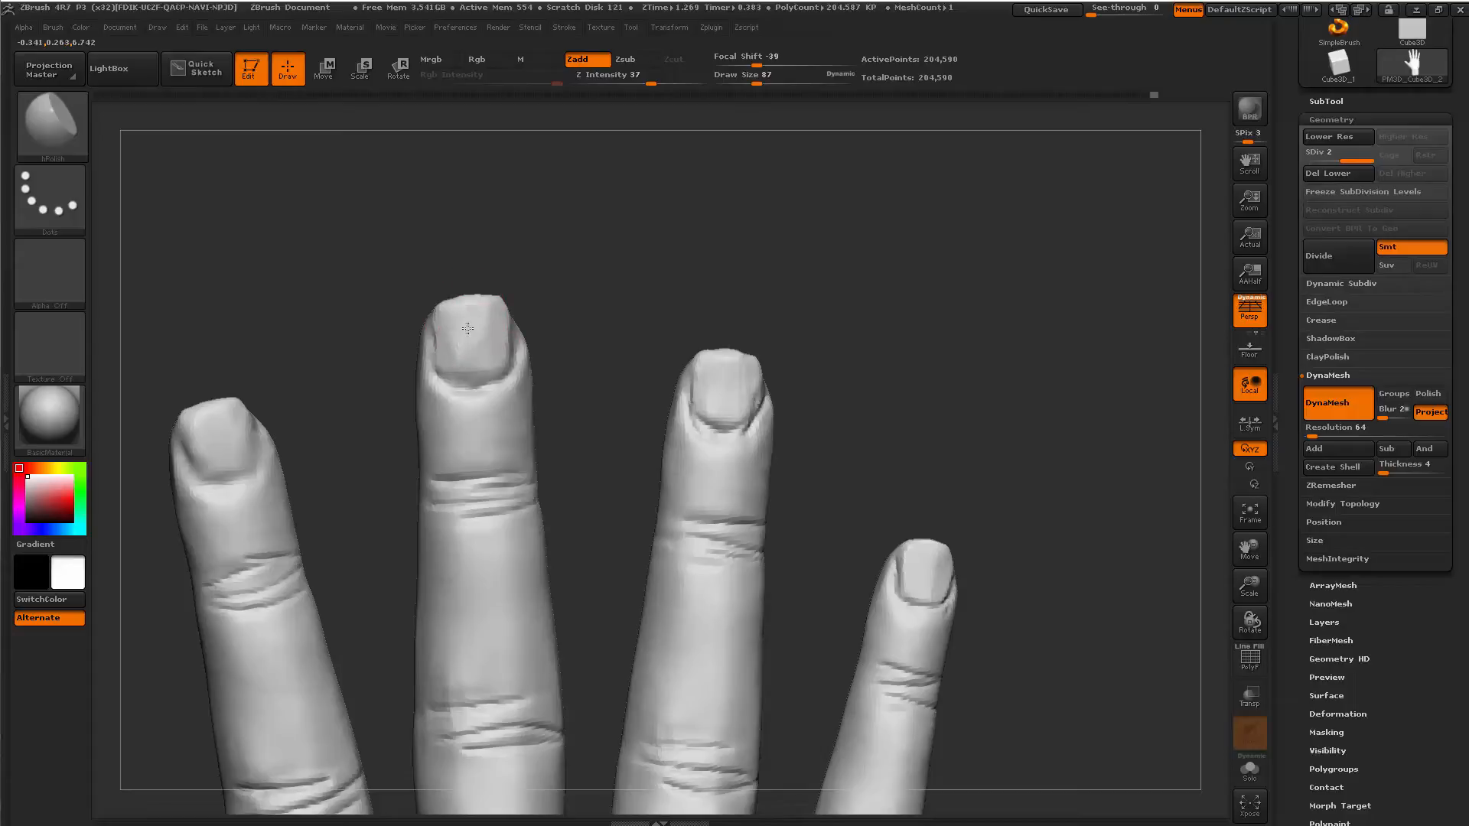
key("b")
key("m")
key("v")
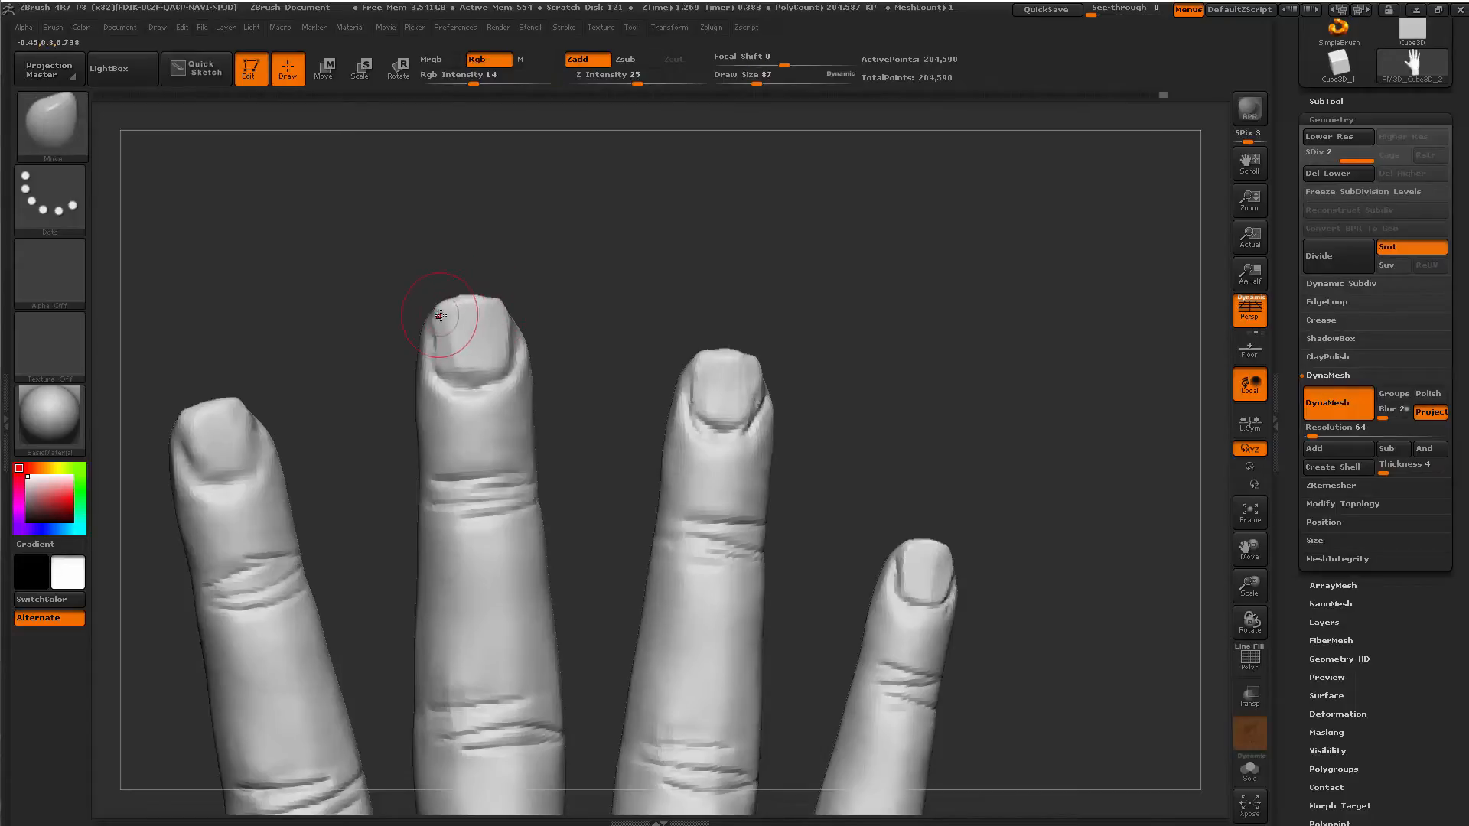
left_click_drag(439, 315, 444, 360)
left_click_drag(644, 275, 411, 458, "alt")
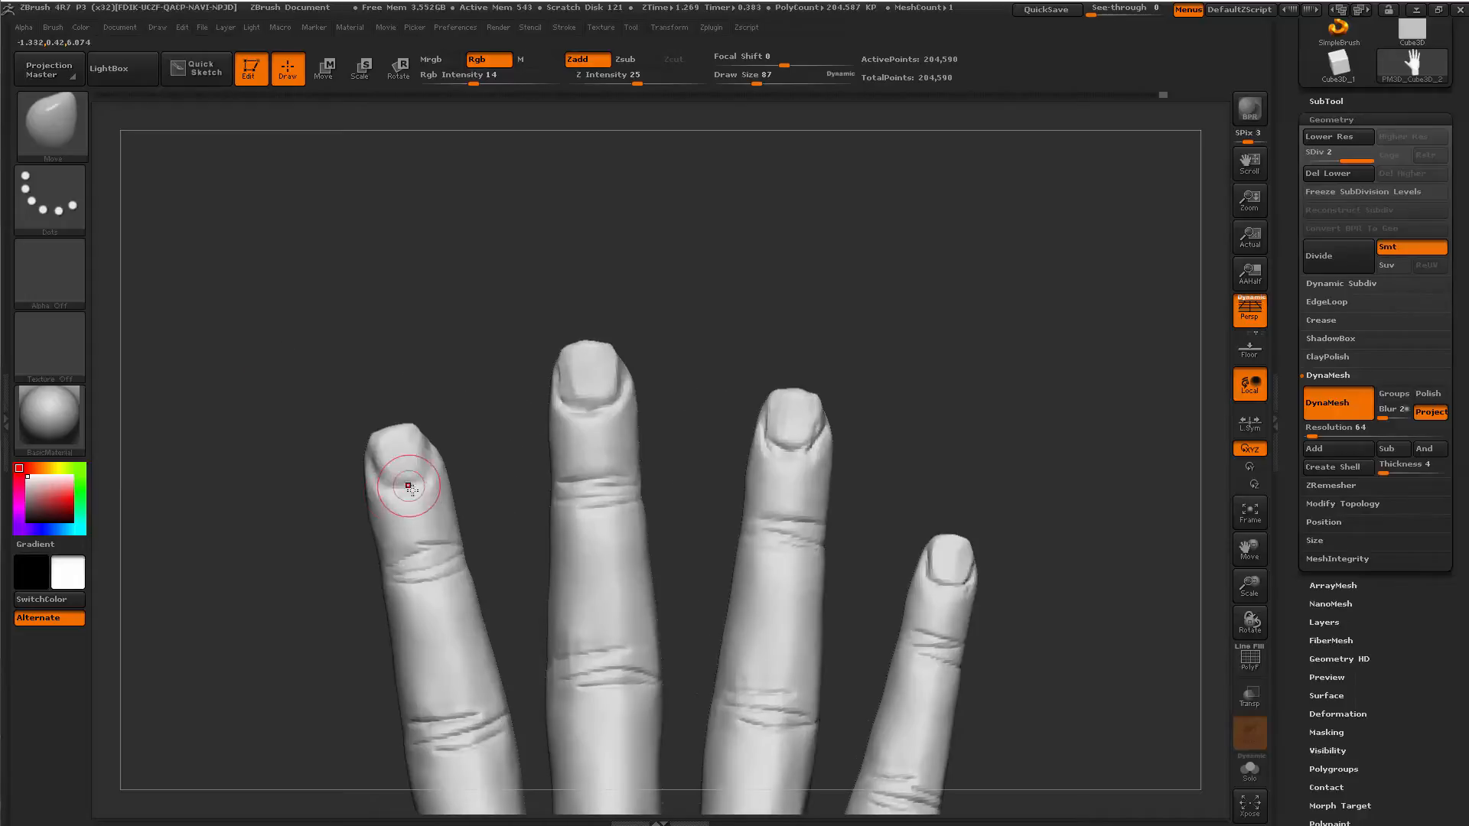
Shape the index finger's nail with the Move brush and carve its base and sides with Dam_Standard at draw size 71.
key("space")
left_click_drag(407, 480, 399, 479)
key("b")
key("d")
key("s")
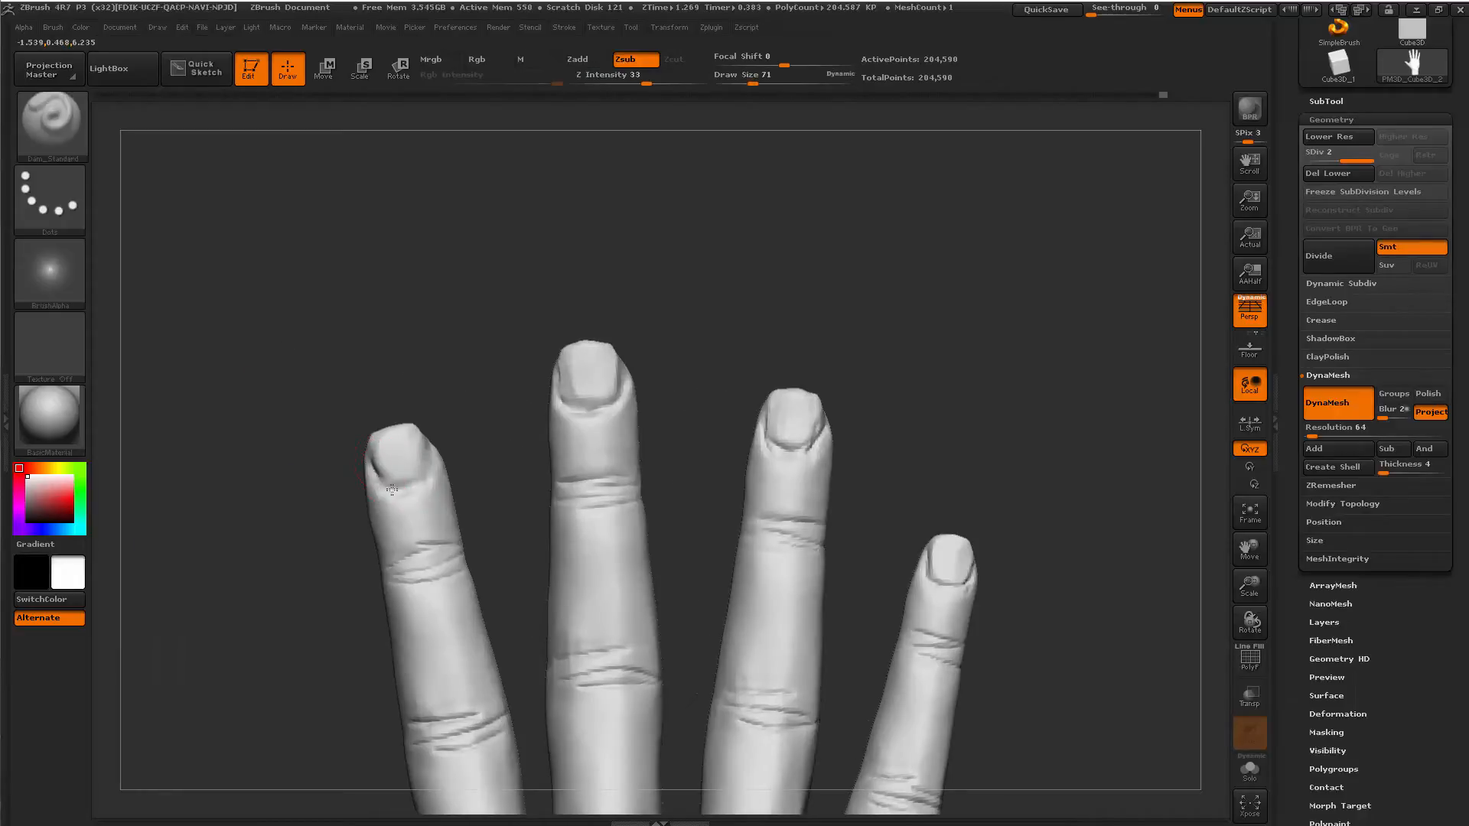
key("b")
key("m")
key("v")
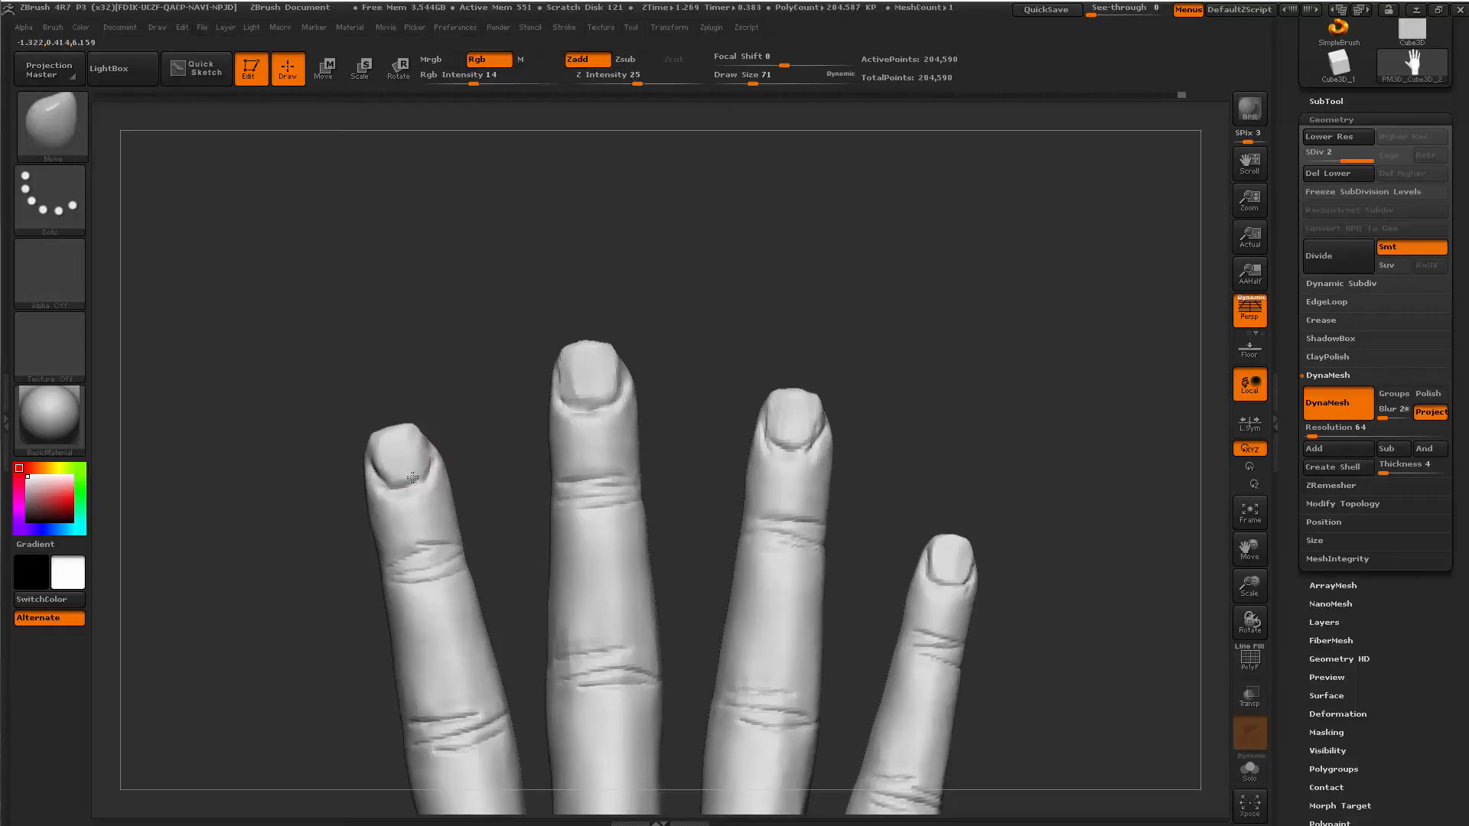
mouse_move(463, 391)
left_mouse_down()
mouse_move(403, 456)
mouse_move(441, 505)
left_mouse_up()
key("b")
key("d")
key("s")
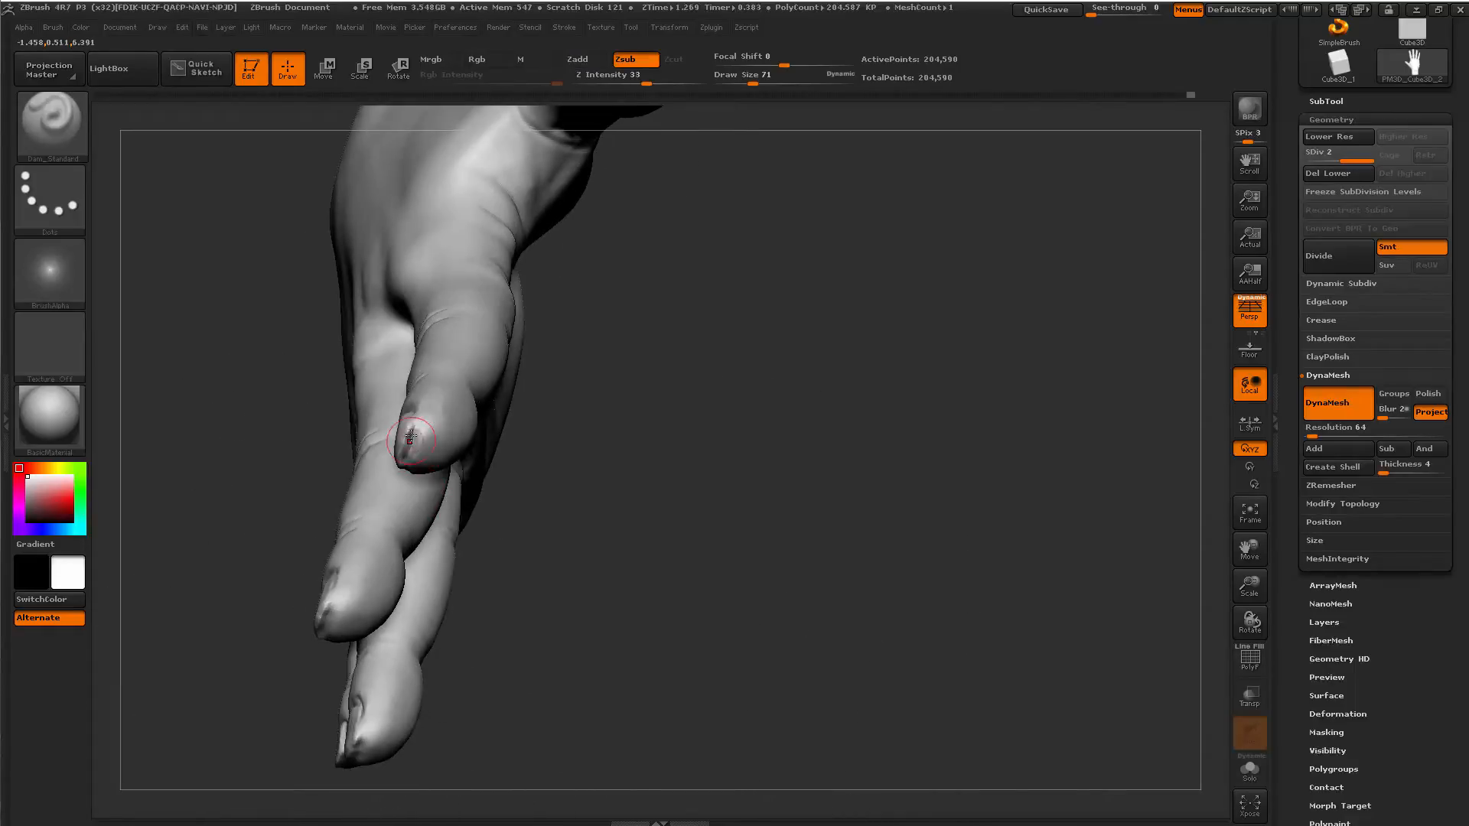
Deepen the main palm creases with a larger Dam_Standard brush and smooth the strokes.
mouse_move(595, 461)
left_mouse_down()
mouse_move(469, 358)
mouse_move(584, 482)
left_mouse_up()
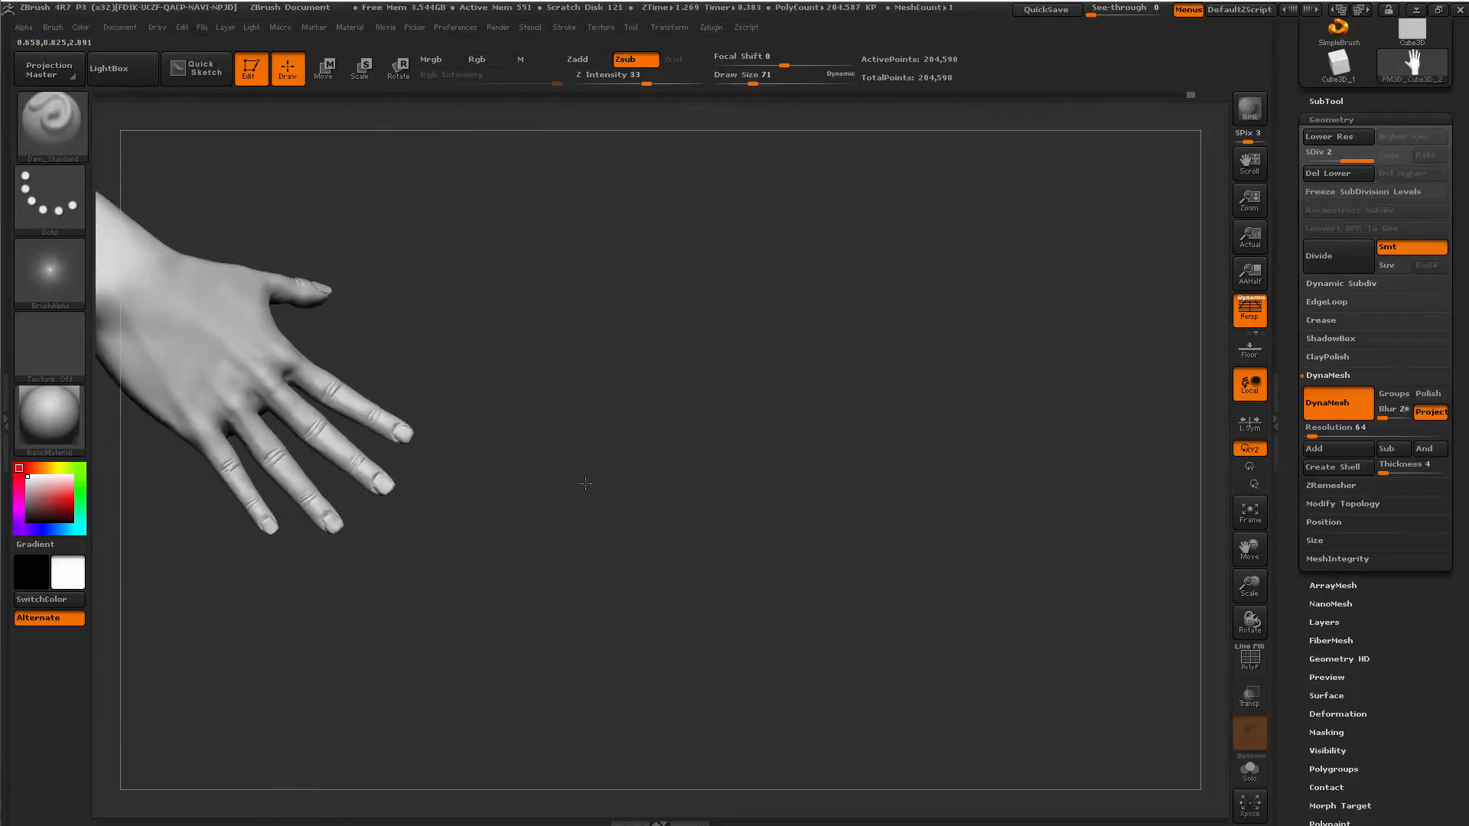
left_click_drag(616, 534, 998, 329, "alt")
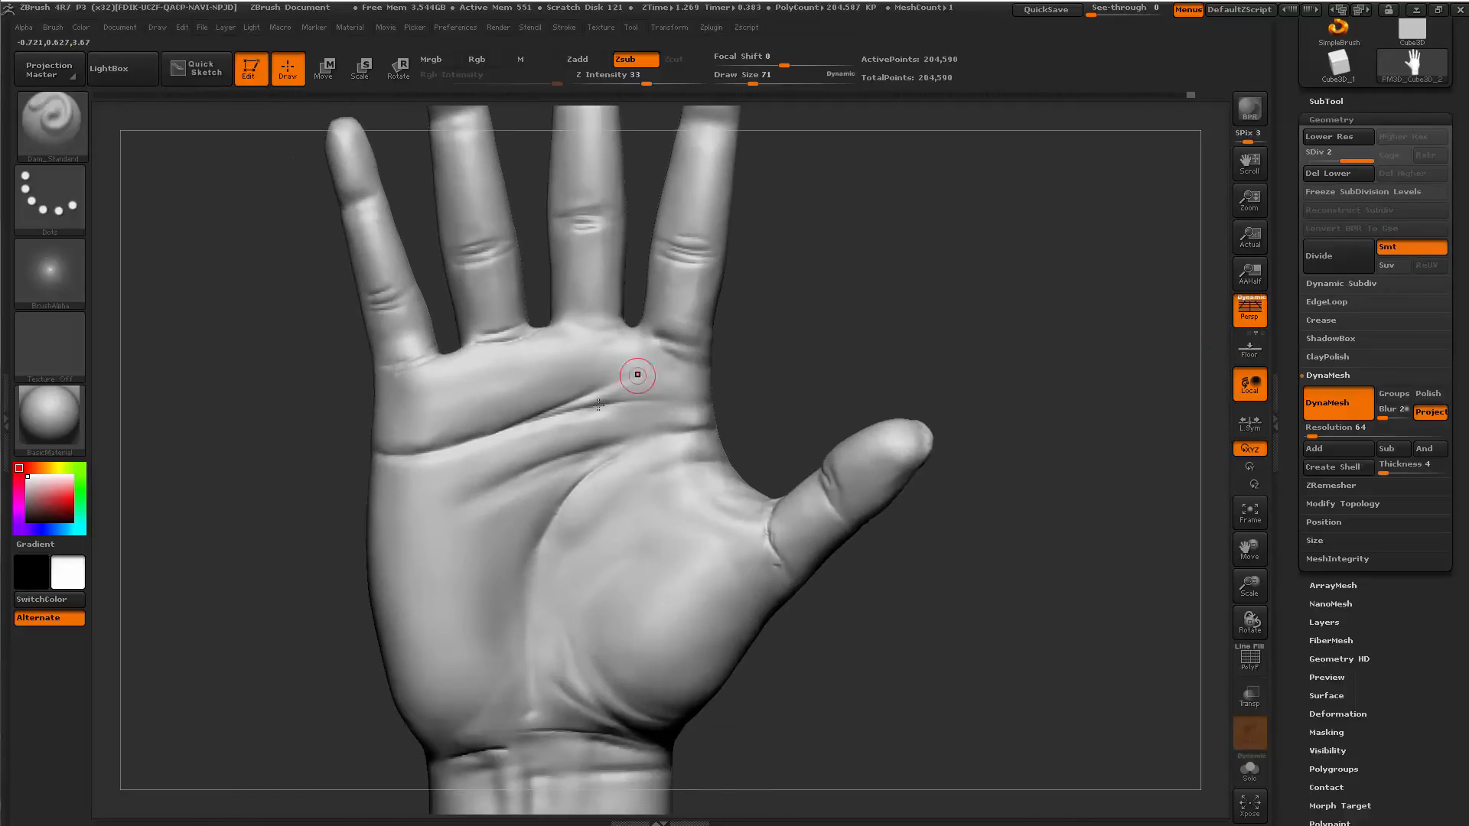
key("space")
mouse_move(611, 436)
left_mouse_down()
mouse_move(717, 401)
mouse_move(659, 411)
mouse_move(811, 386)
mouse_move(777, 409)
mouse_move(318, 360)
mouse_move(367, 535)
mouse_move(430, 484)
mouse_move(538, 573)
left_mouse_up()
key("space")
key("shift")
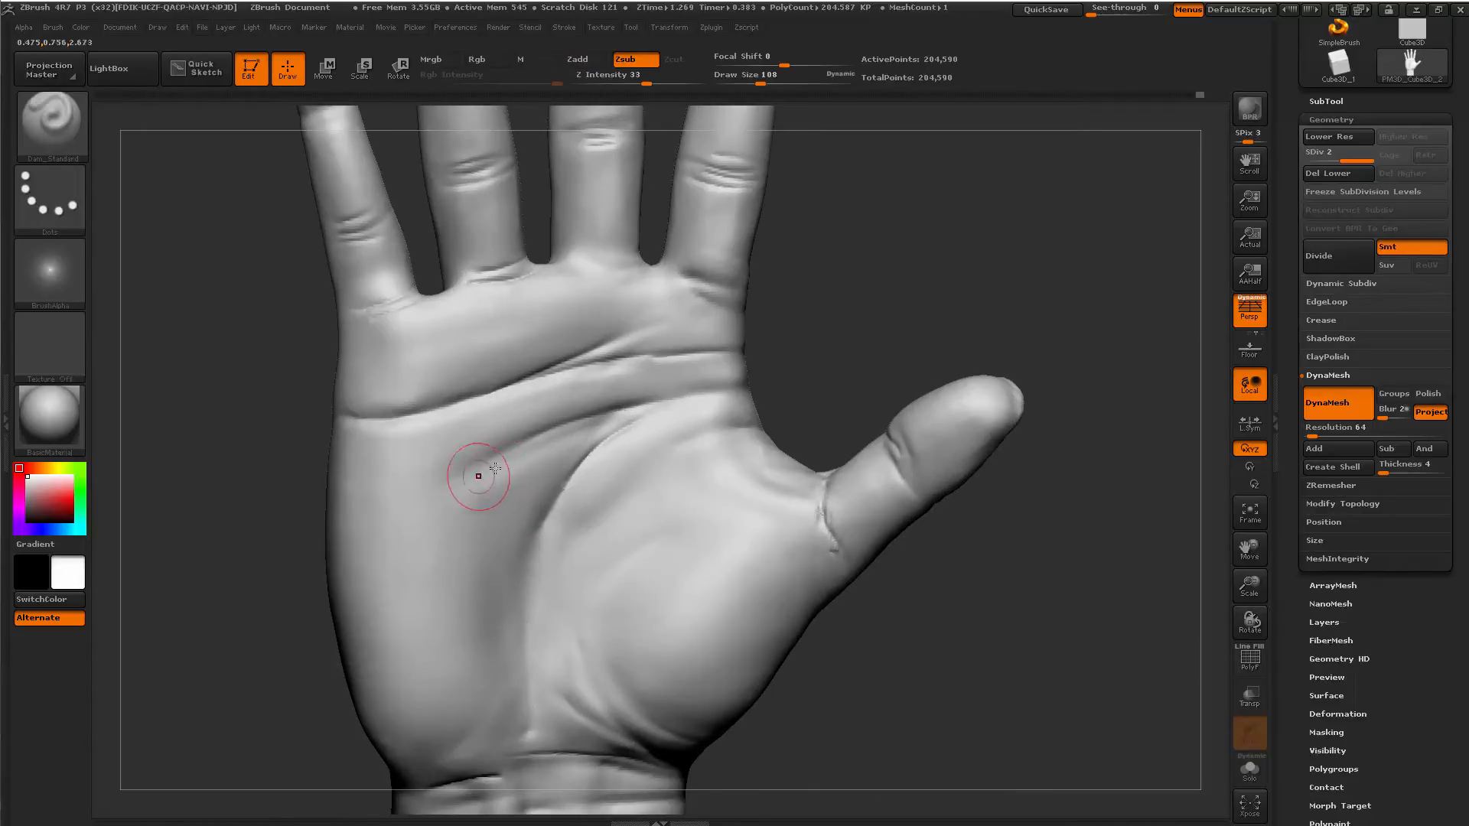
Build up the skin beside the palm creases with ClayBuildup and smooth it.
key("b")
key("c")
key("b")
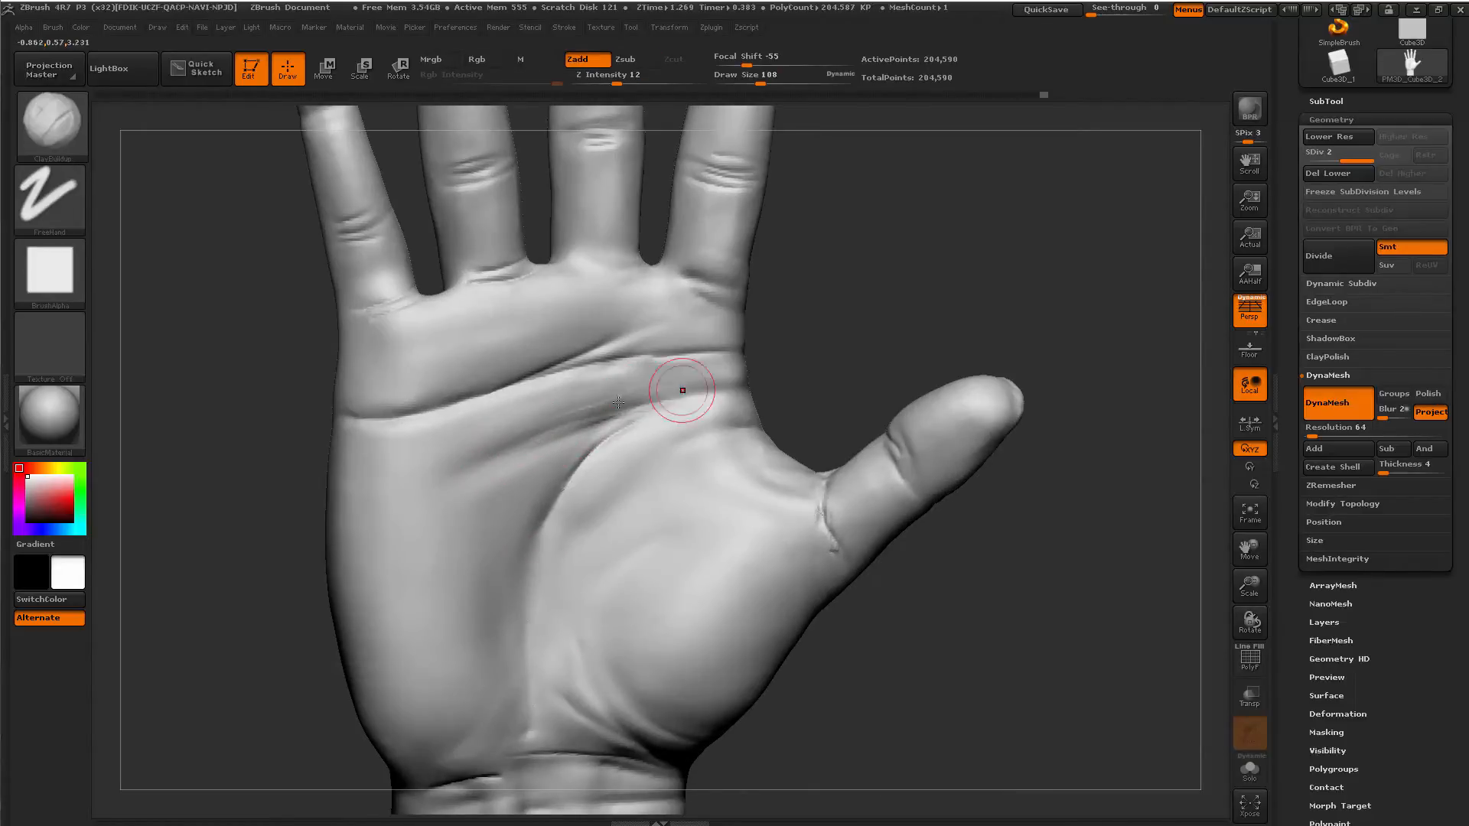
key("shift")
Recarve the palm crease running toward the index finger's side with Dam_Standard and smooth the thumb mound.
key("b")
key("d")
key("s")
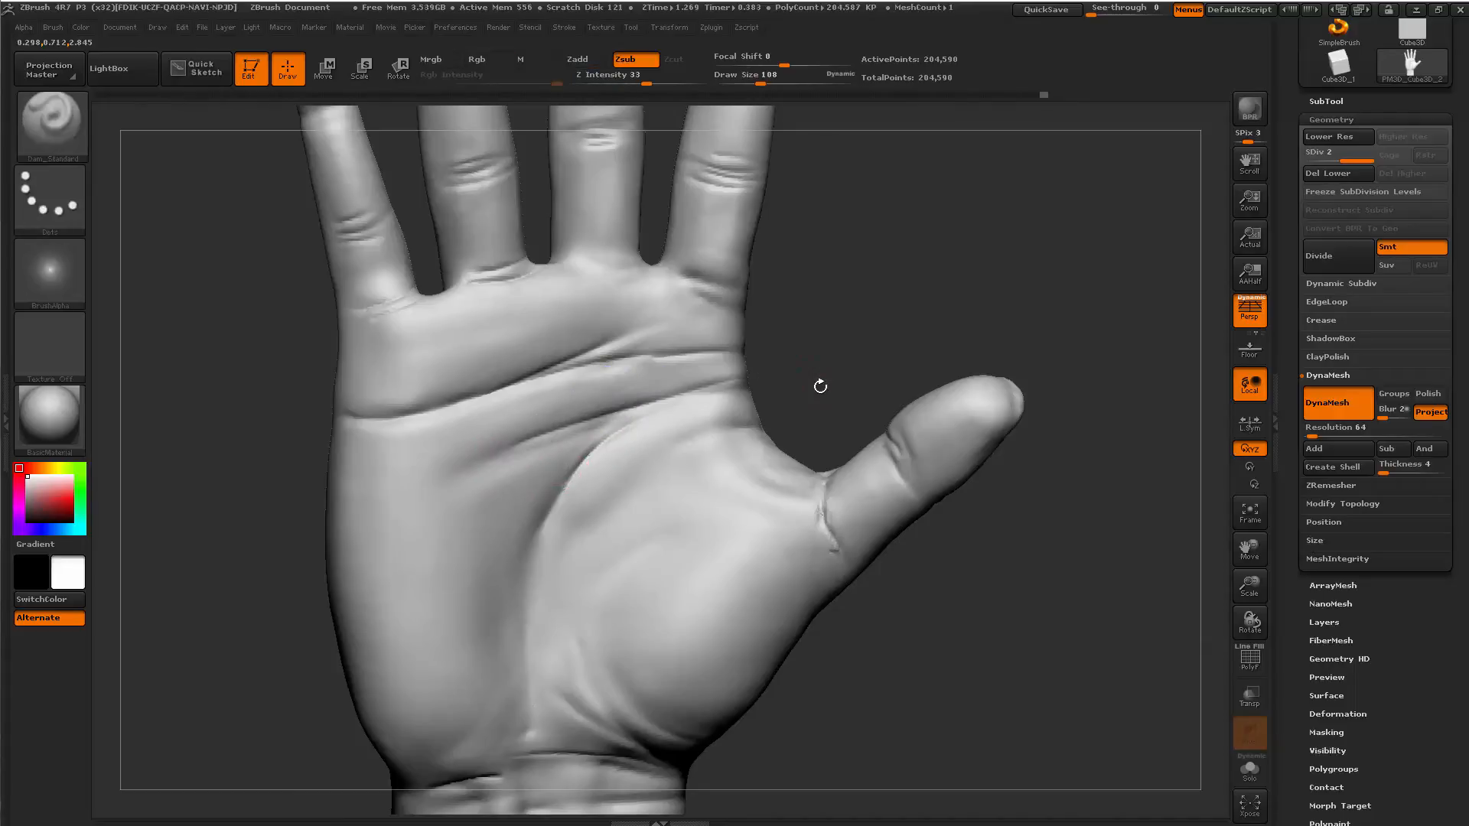
left_click_drag(820, 386, 777, 393)
key("shift")
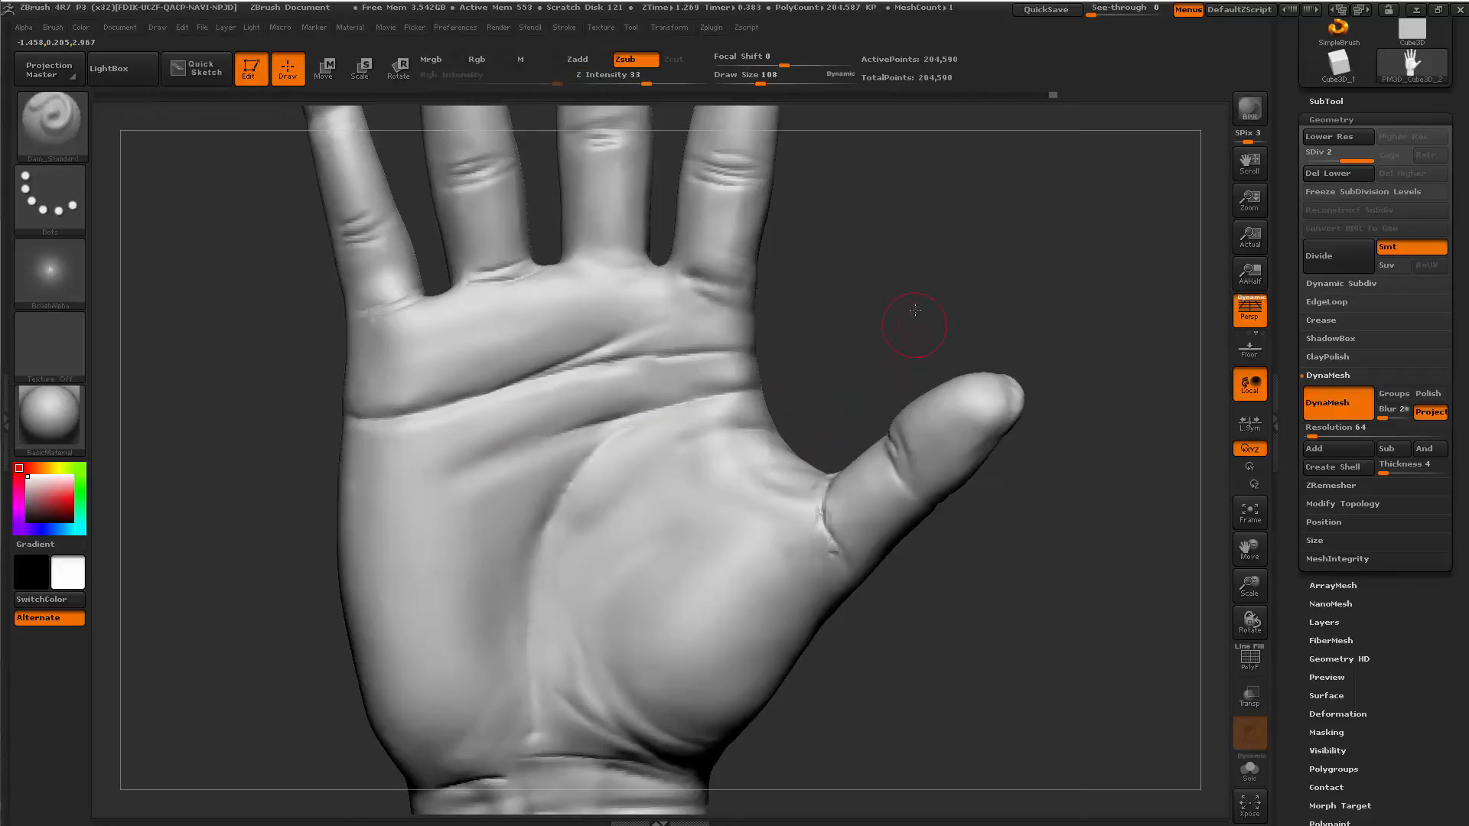
Mark sections of the three main palm creases with painted mask strokes.
mouse_move(915, 309)
left_mouse_down("alt")
mouse_move(447, 546)
mouse_move(418, 608)
mouse_move(374, 630)
left_mouse_up("alt")
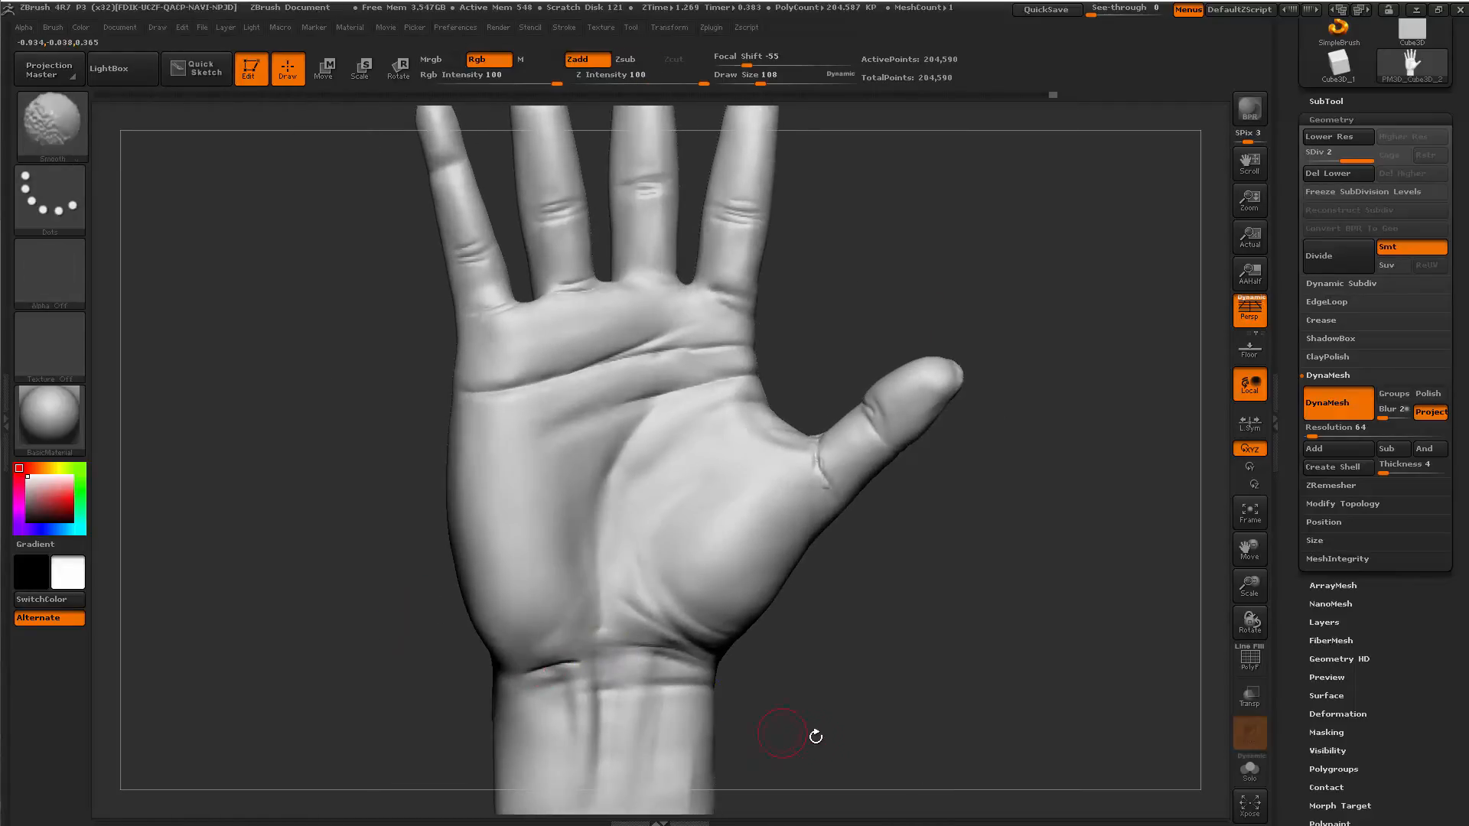
left_click_drag(813, 733, 831, 507, "alt")
left_click_drag(872, 157, 826, 363, "alt")
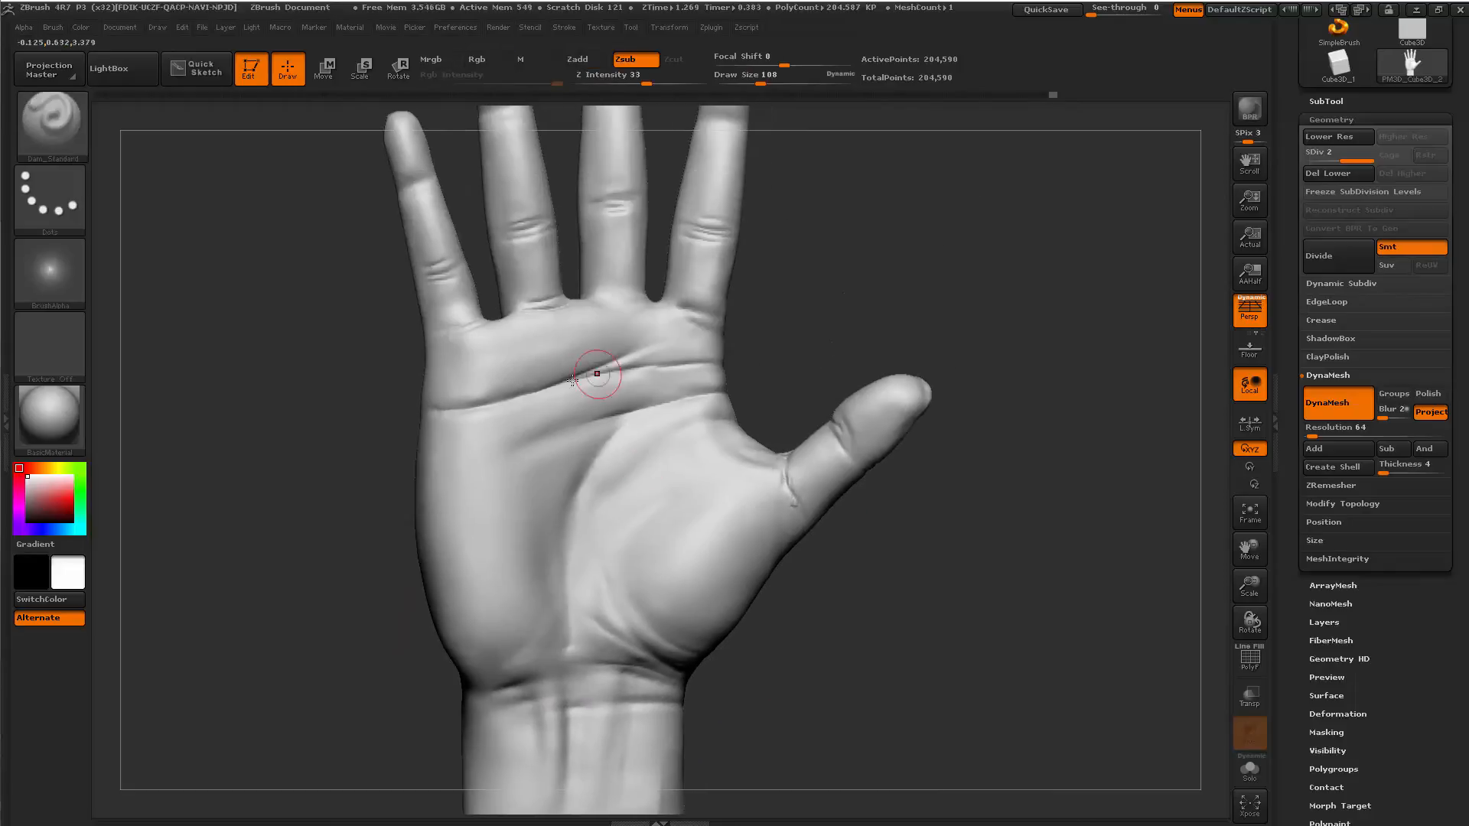
key("ctrl")
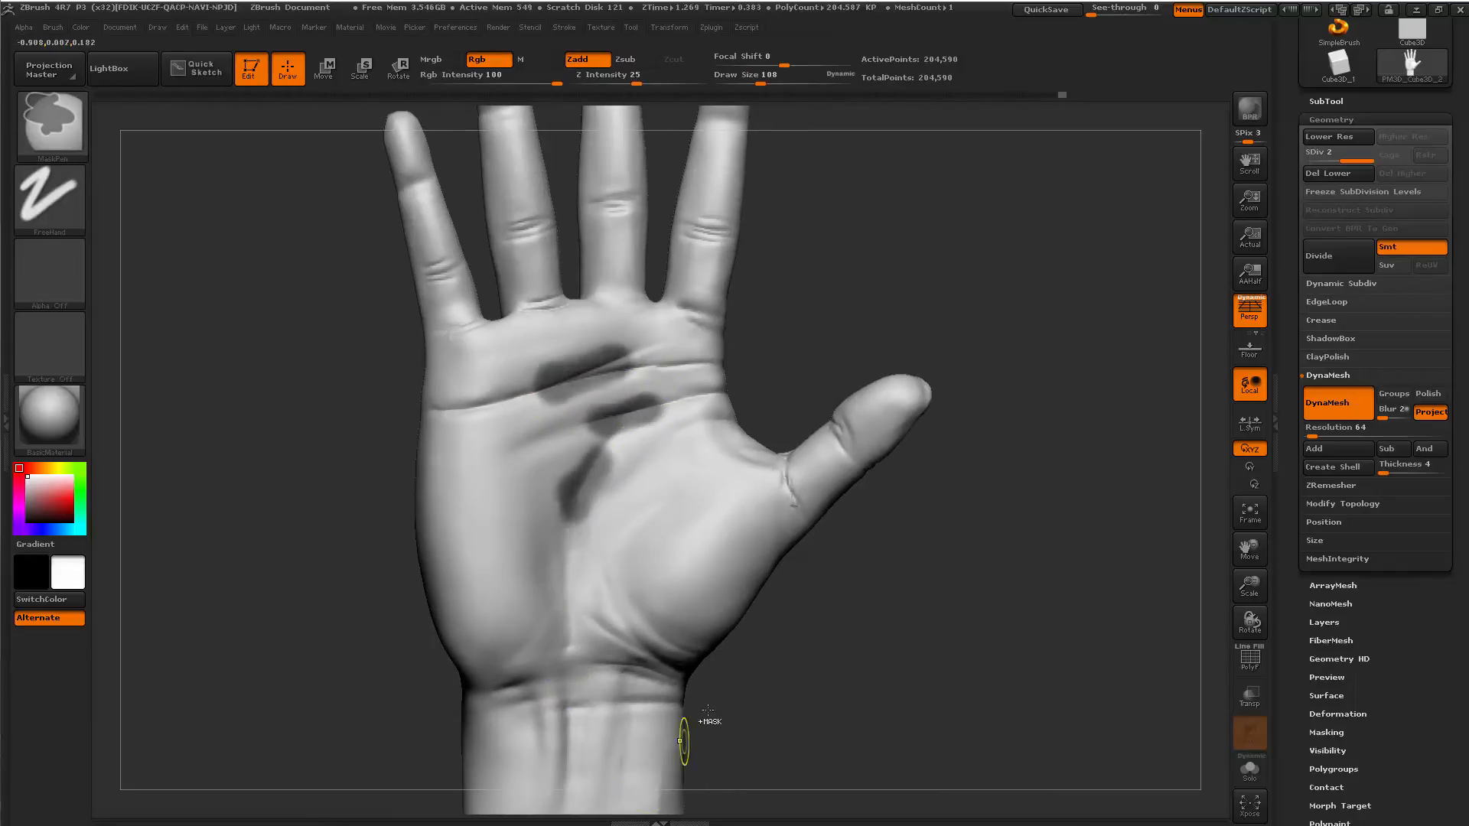
Build up the wrist bone on the little finger's side with ClayBuildup at draw size 324.
mouse_move(916, 643)
left_mouse_down("alt")
mouse_move(844, 643)
mouse_move(754, 589)
mouse_move(640, 578)
mouse_move(806, 574)
mouse_move(643, 603)
mouse_move(824, 594)
mouse_move(612, 610)
mouse_move(781, 647)
mouse_move(745, 640)
left_mouse_up("alt")
key("space")
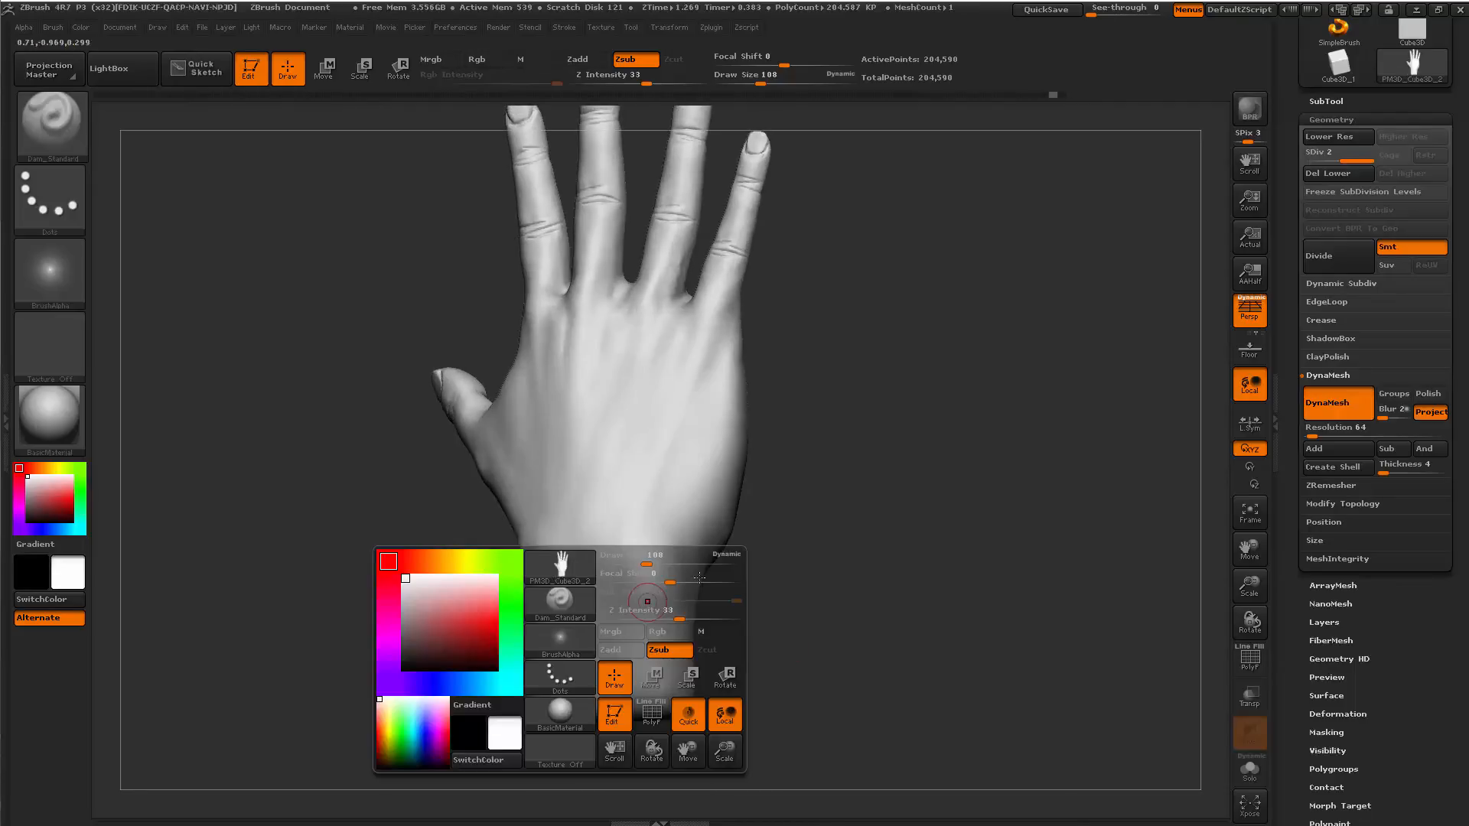
left_click_drag(666, 551, 695, 548)
left_click_drag(740, 591, 719, 598)
key("b")
key("c")
key("b")
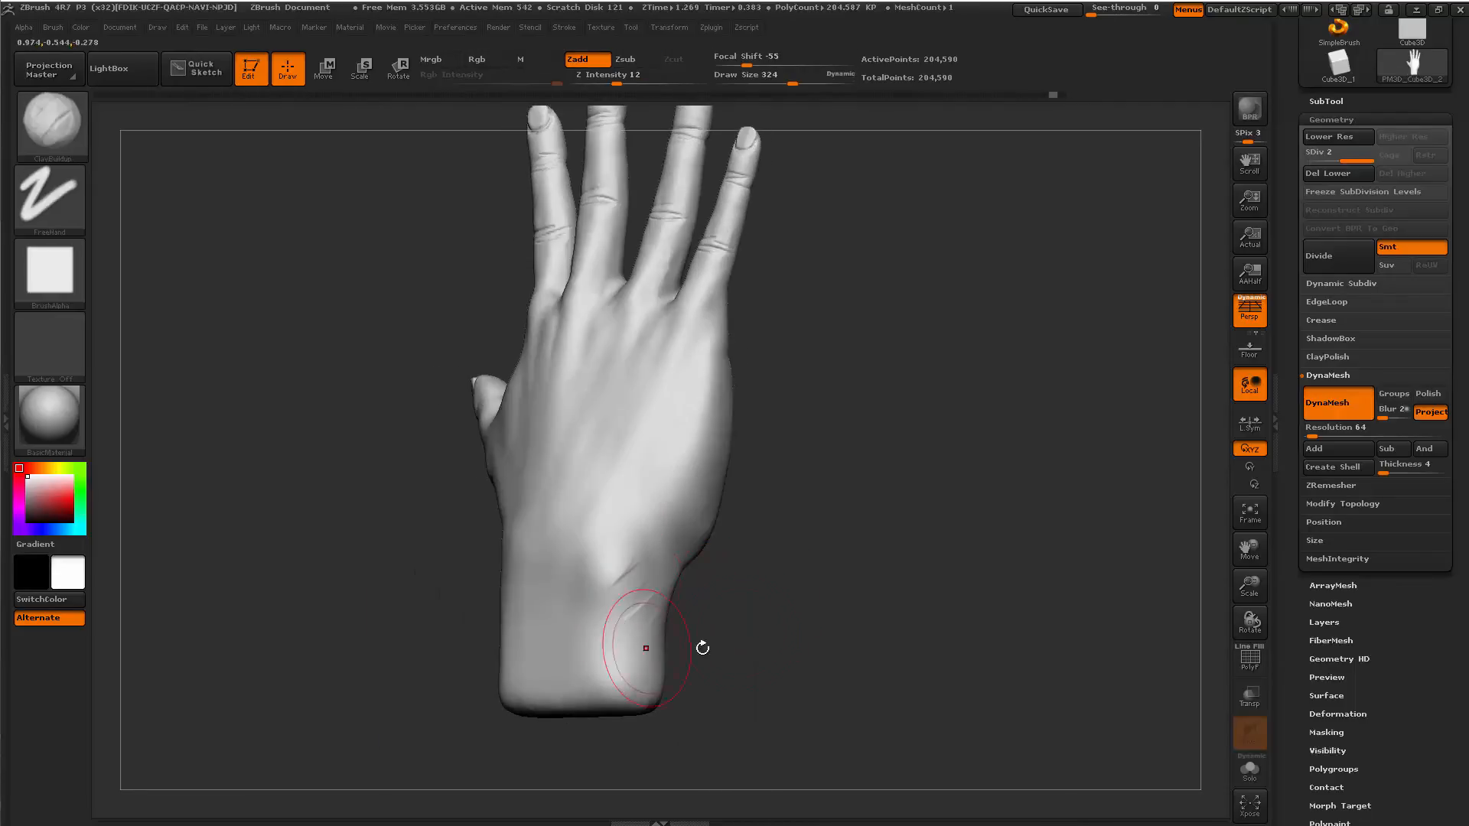
Refine the back of the hand between the thumb and index finger with ClayBuildup and smooth it.
mouse_move(702, 648)
left_mouse_down("shift")
mouse_move(630, 596)
mouse_move(640, 576)
mouse_move(835, 634)
mouse_move(531, 449)
left_mouse_up("shift")
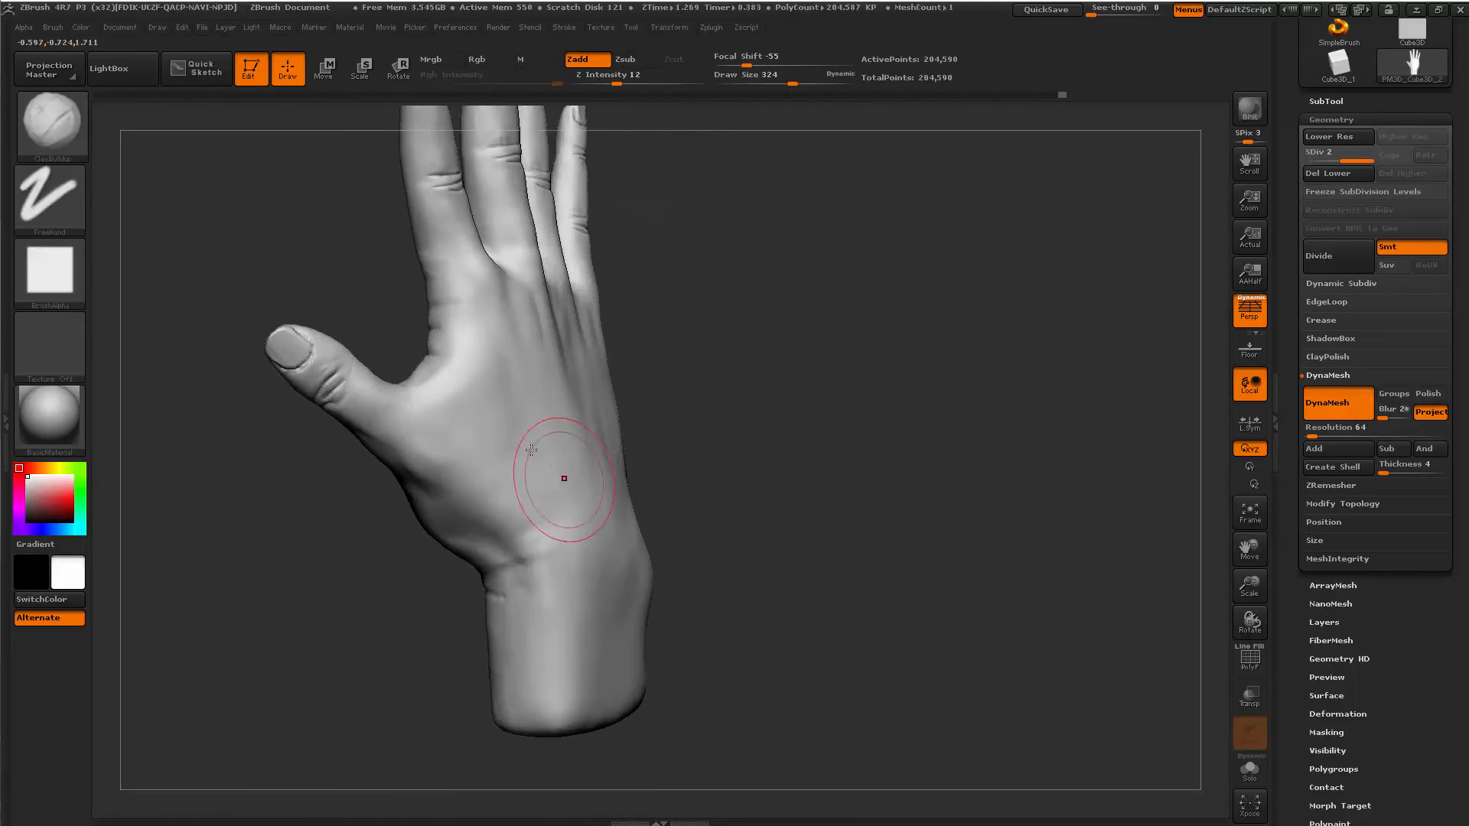
key("shift")
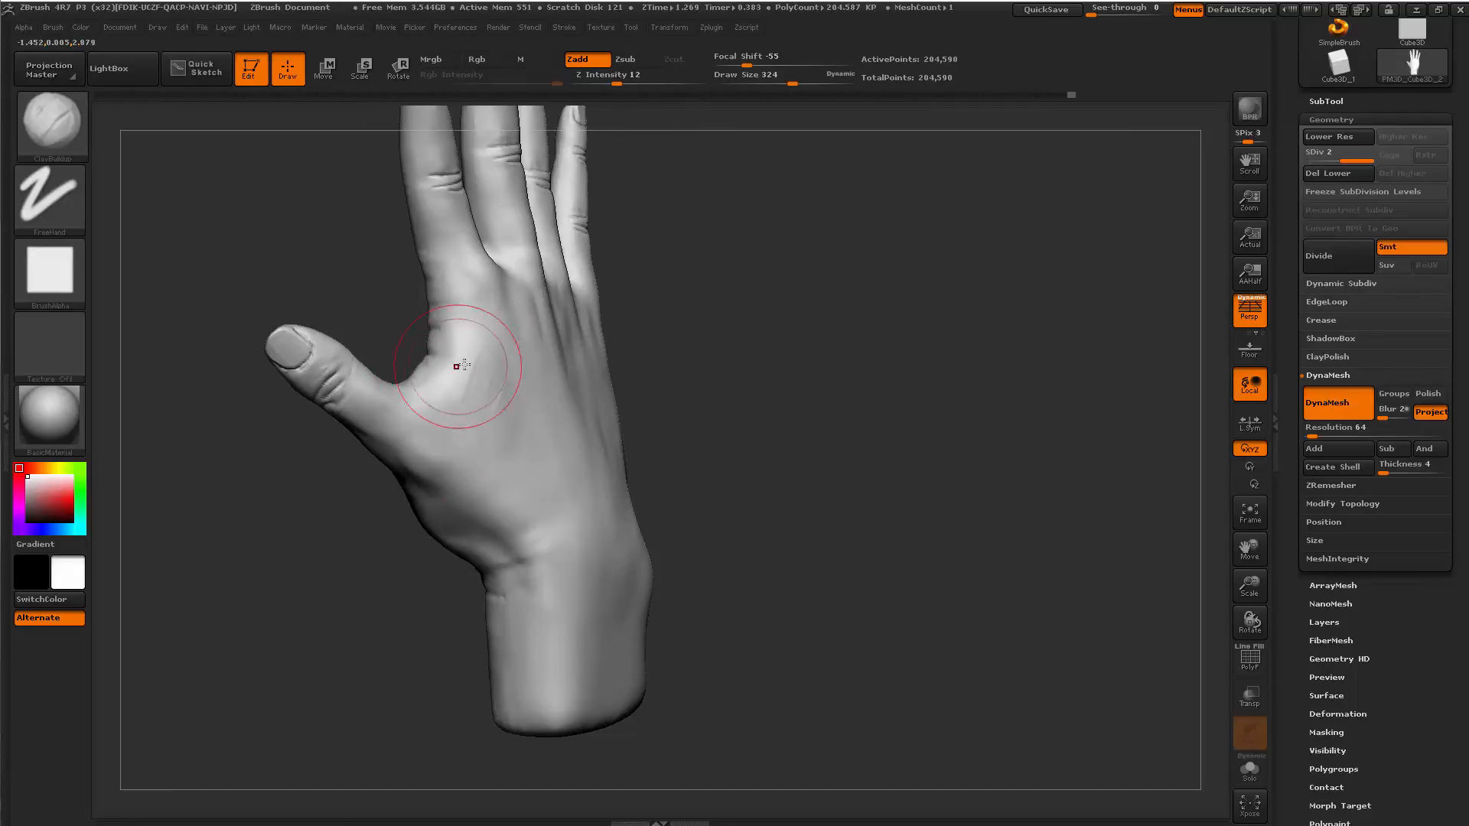
right_click_drag(480, 476, 322, 642)
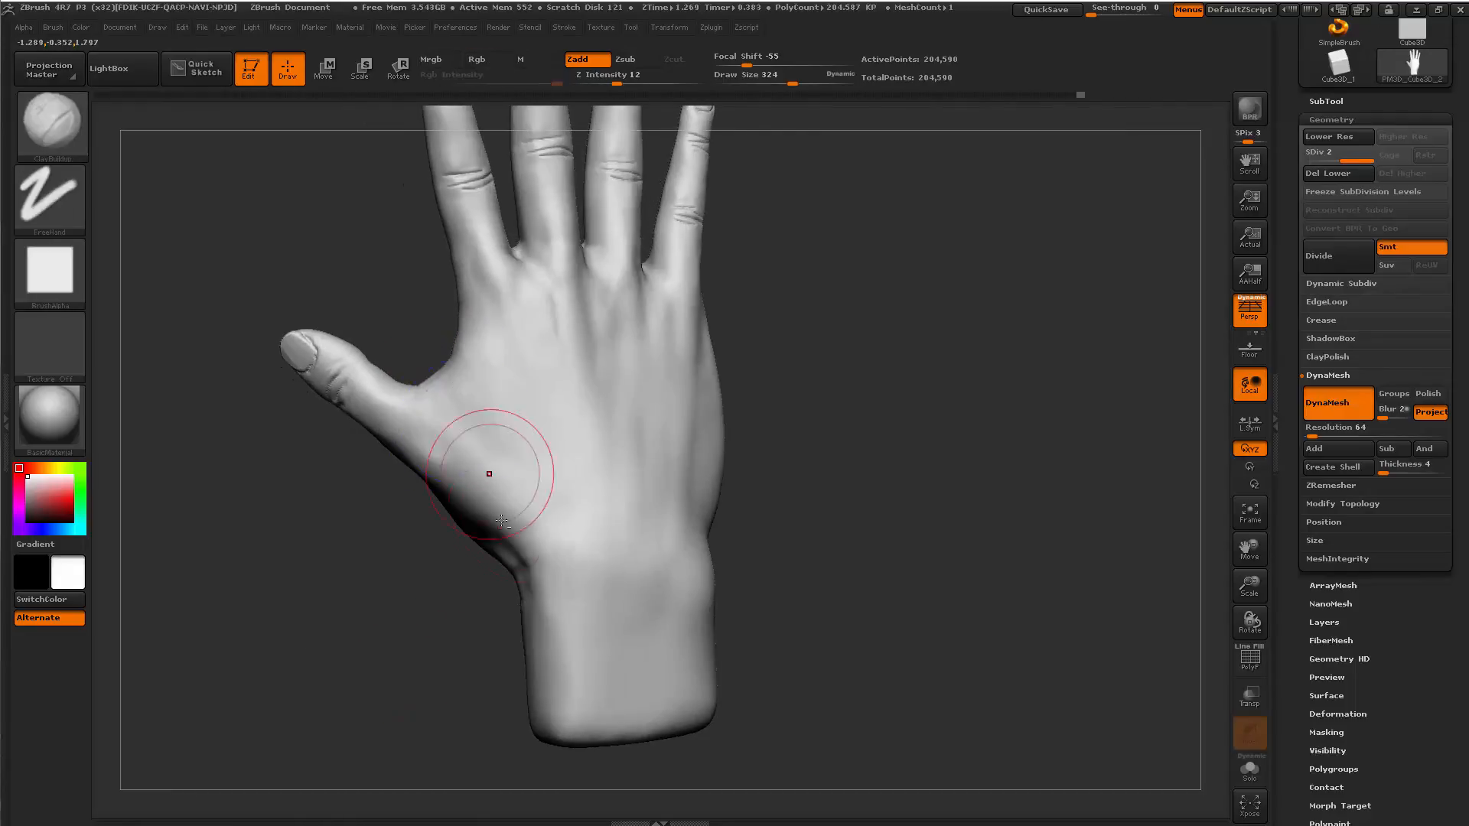
right_click_drag(489, 472, 321, 644, "ctrl")
Frame the whole hand and inspect its overall shape from the back.
key("f")
left_click_drag(704, 475, 939, 497)
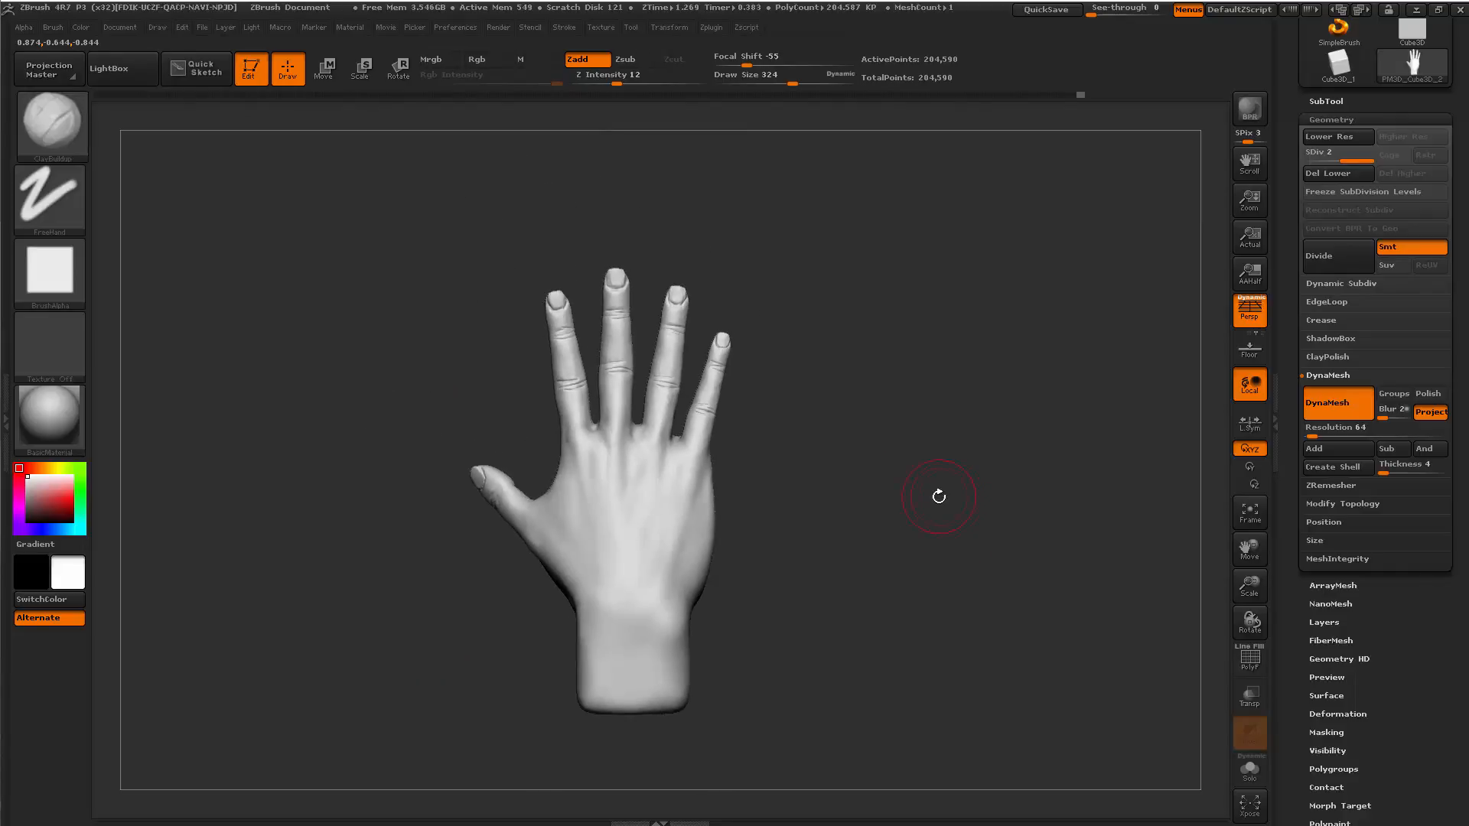
left_click(1417, 192)
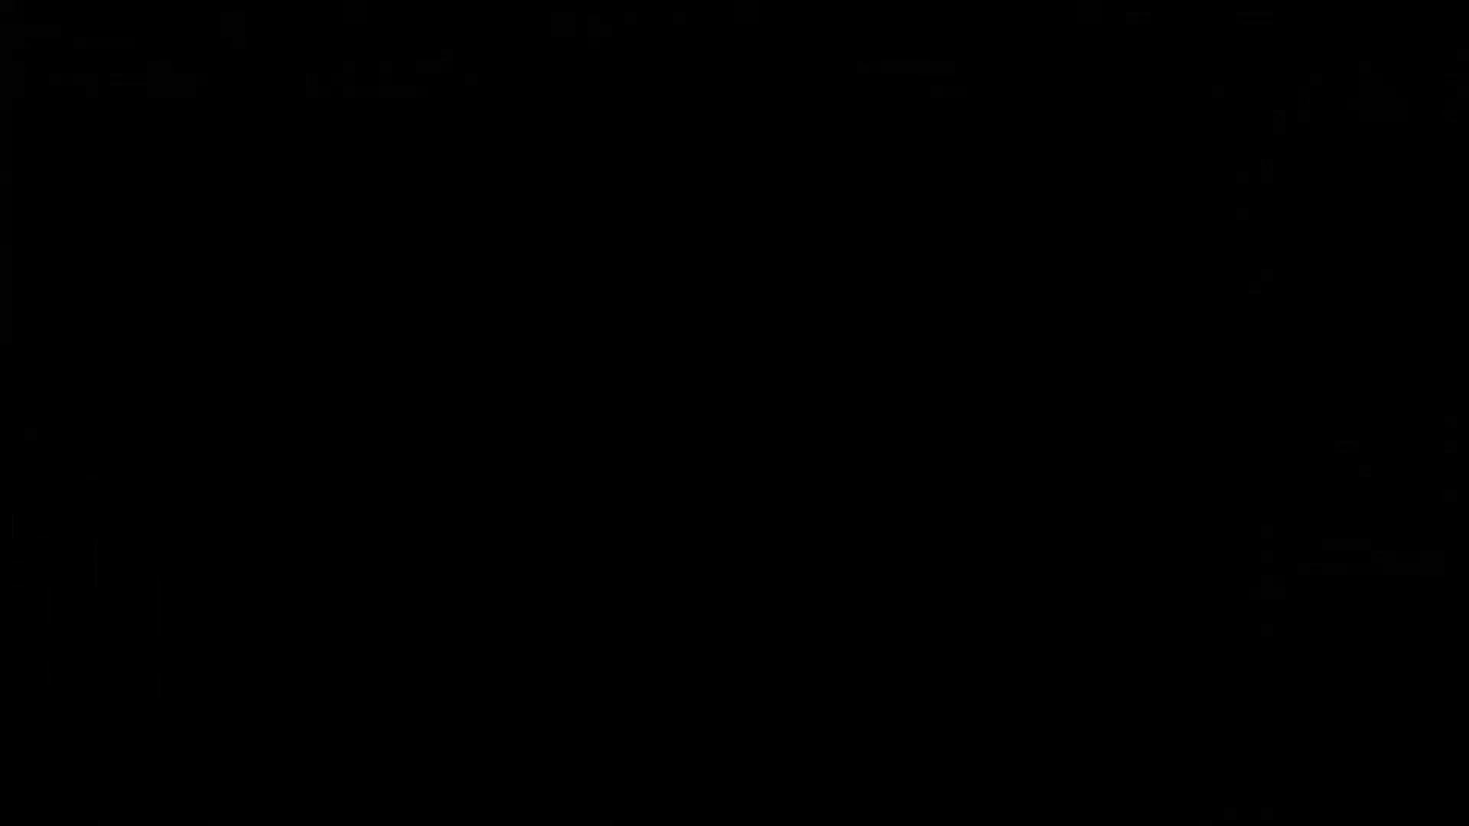